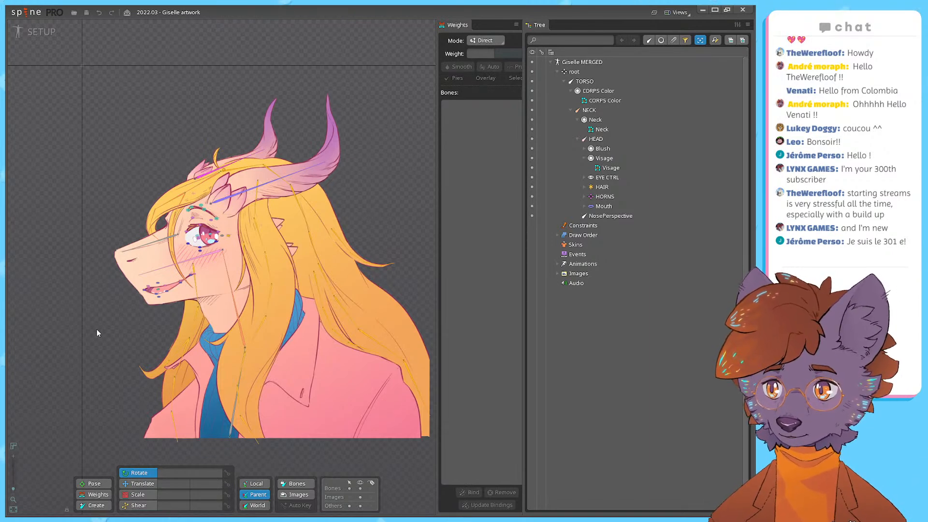
Step: Close the Weights view to give the character rig more room
scroll(94, 332, "up", 5)
scroll(157, 247, "down", 5)
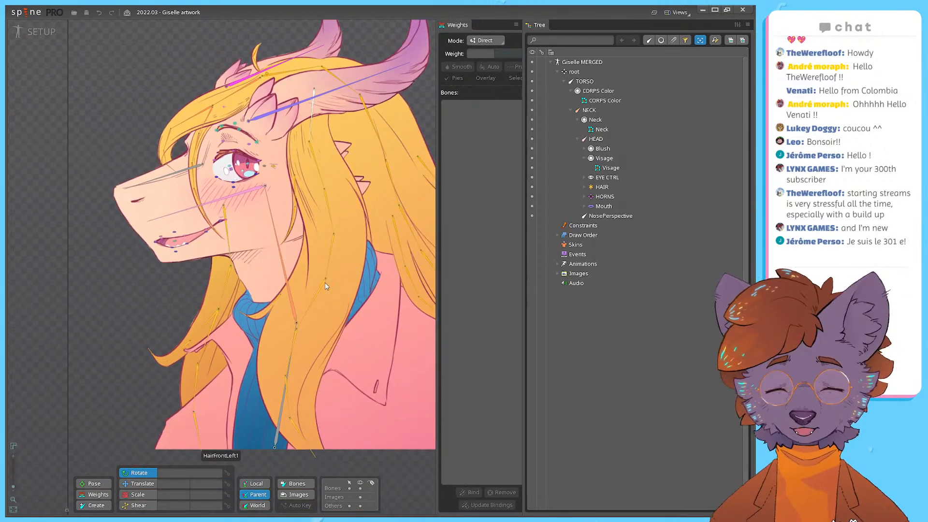
left_click_drag(292, 272, 251, 331)
left_click_drag(291, 254, 284, 294)
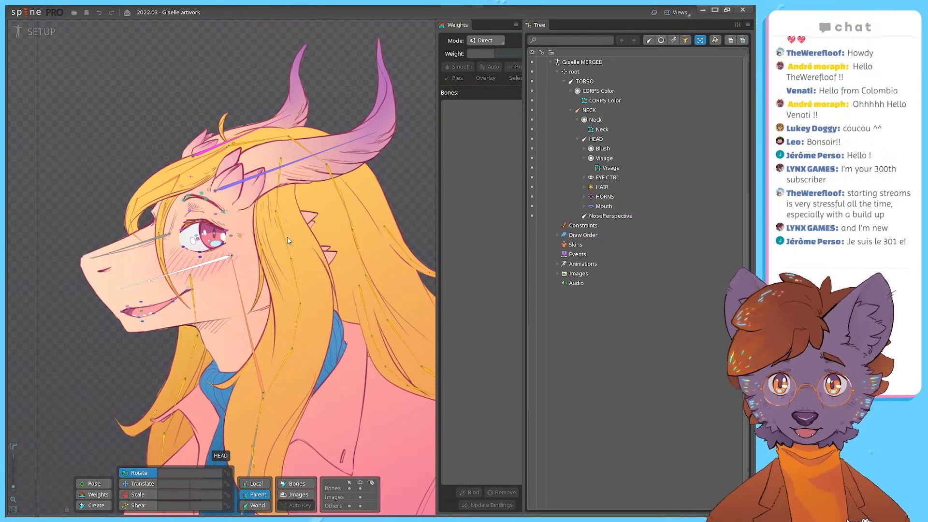
left_click_drag(286, 238, 306, 228)
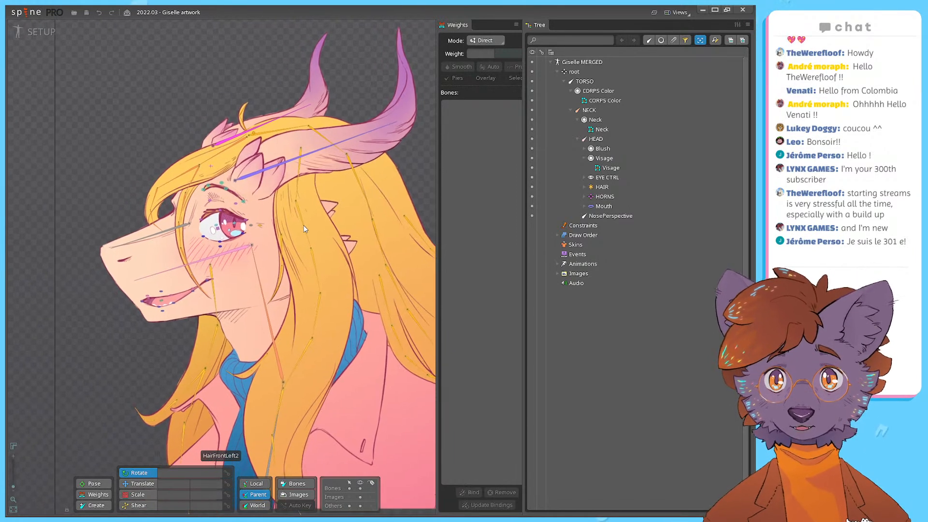
left_click(516, 25)
left_click(495, 50)
left_click_drag(430, 178, 385, 153)
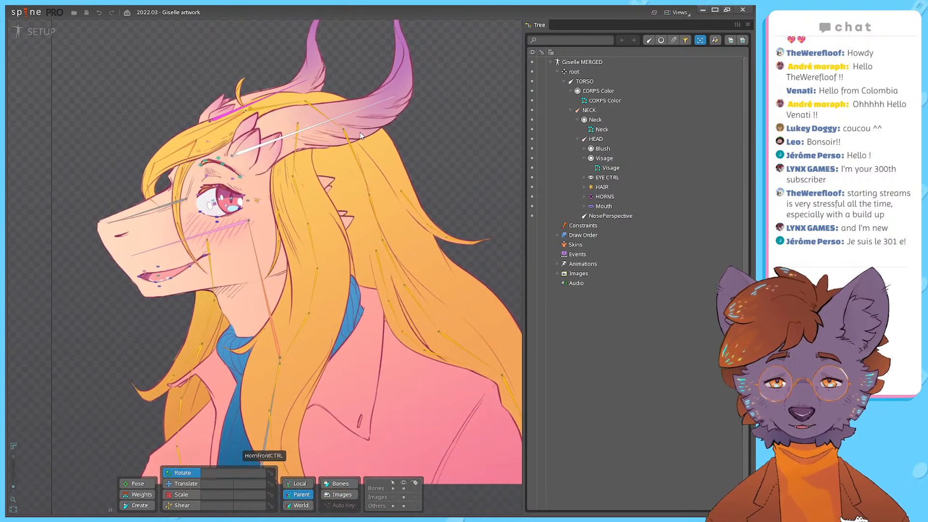
left_click_drag(360, 135, 357, 157)
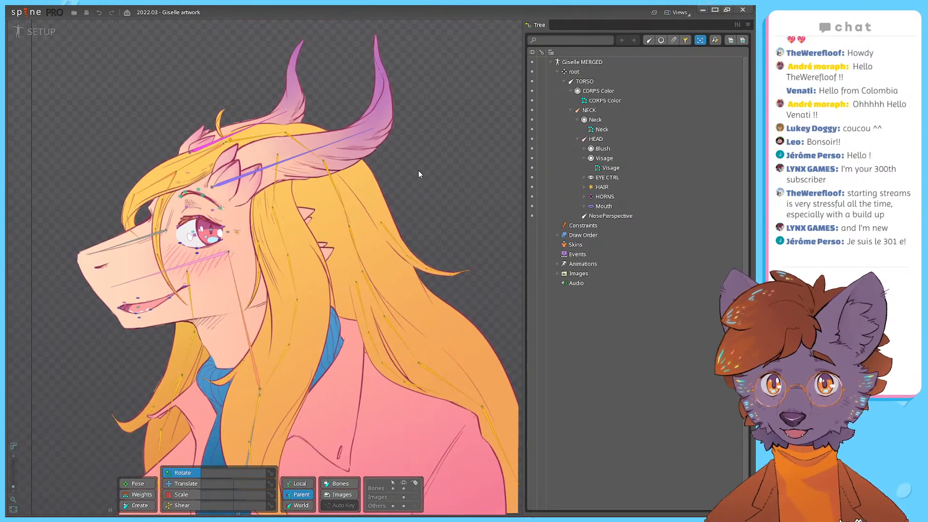
mouse_move(344, 175)
left_mouse_down()
mouse_move(375, 166)
mouse_move(312, 148)
mouse_move(399, 187)
mouse_move(377, 190)
mouse_move(314, 161)
mouse_move(348, 161)
left_mouse_up()
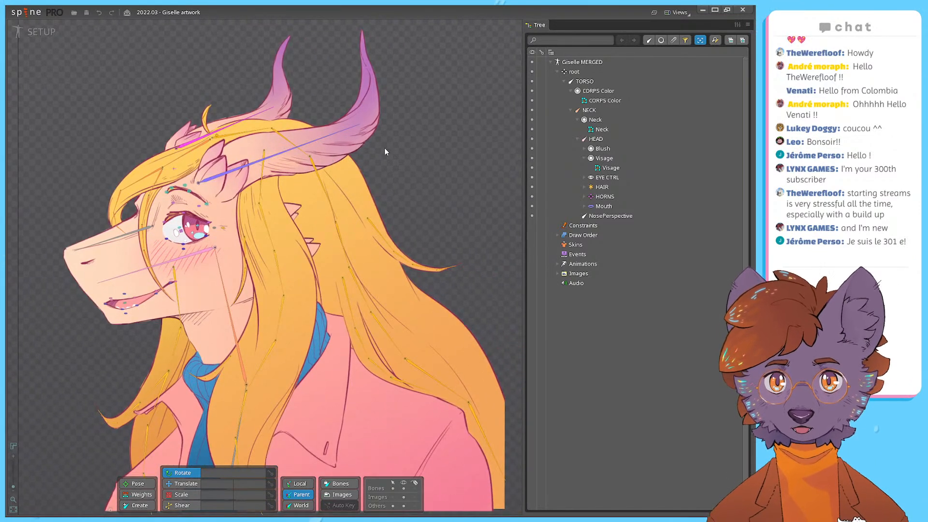
left_click_drag(231, 172, 256, 147)
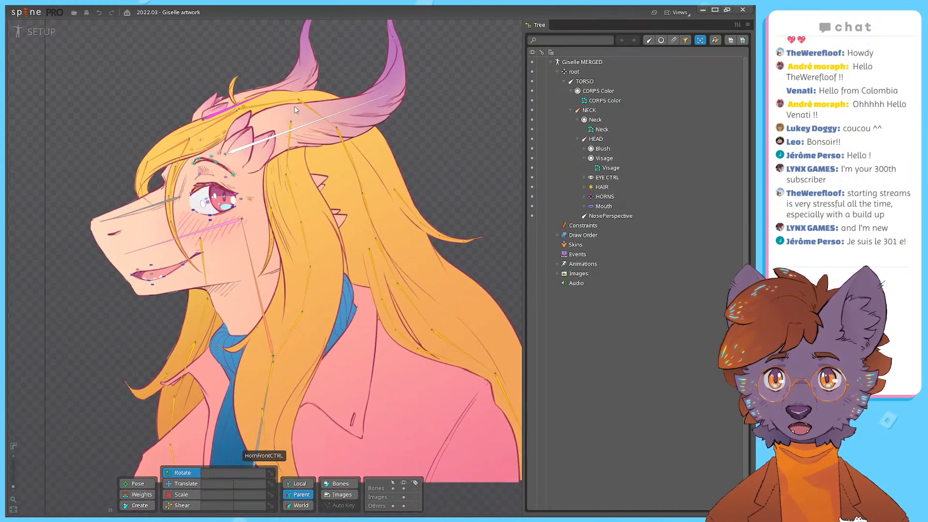
left_click_drag(296, 110, 309, 120)
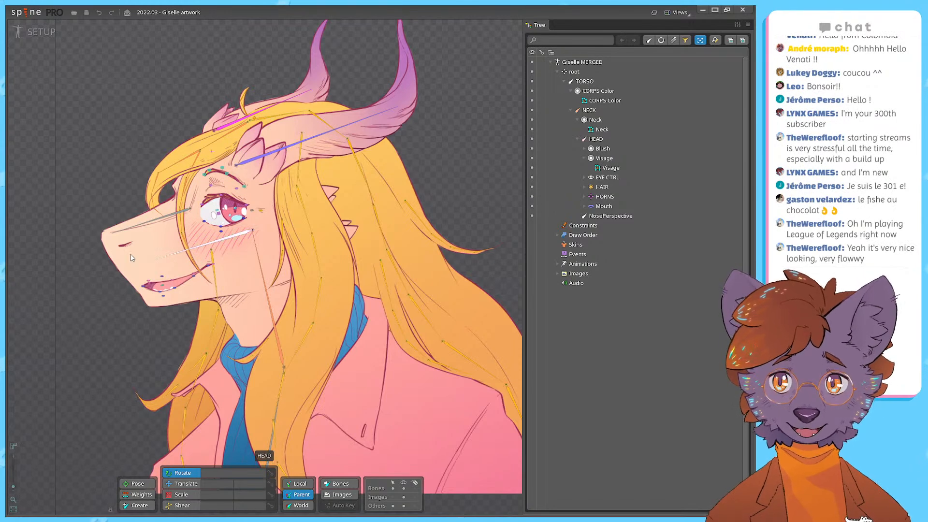
left_click_drag(119, 343, 186, 337)
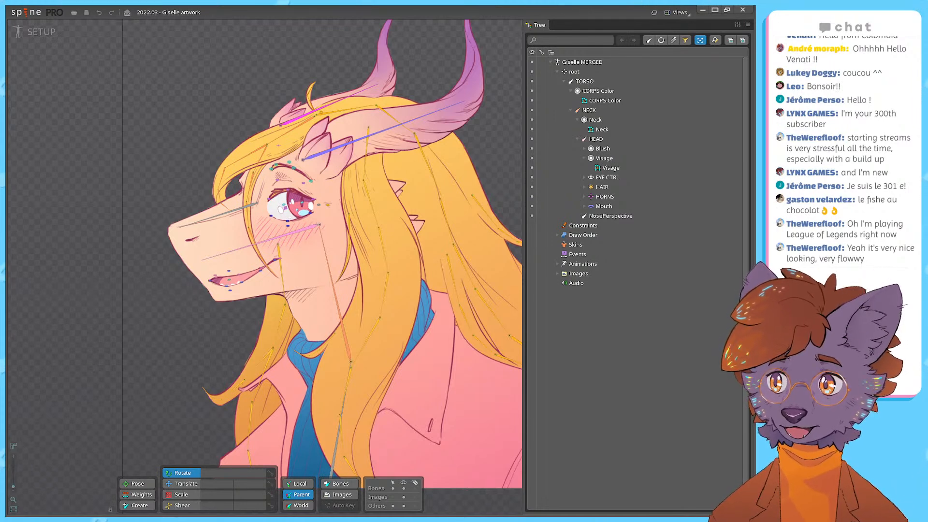
left_click_drag(135, 357, 115, 351)
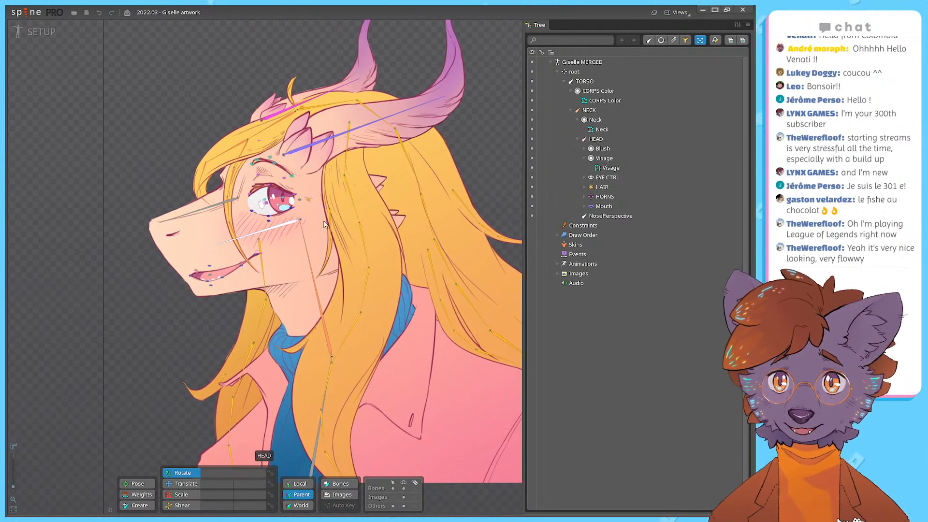
Step: Switch from Setup to Animate mode and select the HEAD bone
left_click(34, 38)
scroll(300, 137, "up", 2)
left_click_drag(300, 135, 271, 187)
scroll(255, 178, "up", 2)
left_click(266, 178)
key("ctrl+z")
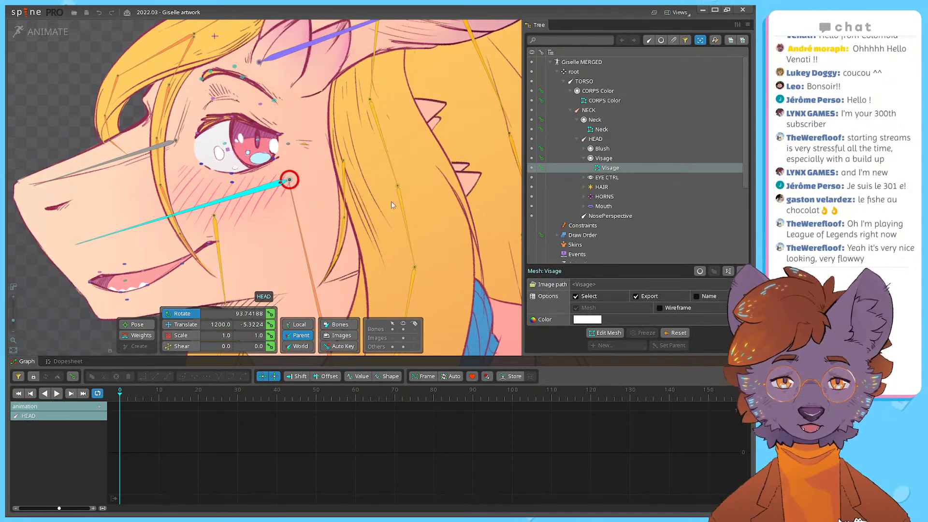
scroll(434, 190, "down", 3)
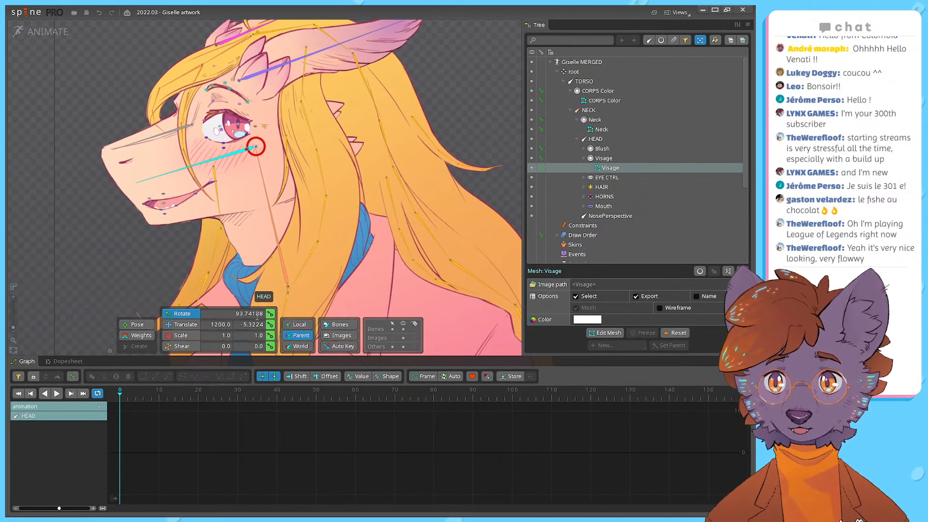
left_click(604, 159)
left_click(602, 140)
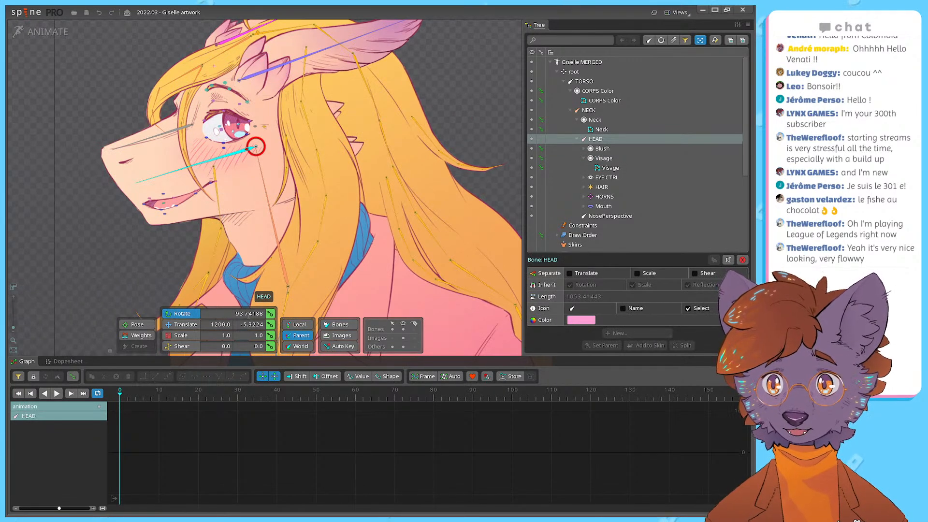
left_click_drag(177, 247, 180, 271)
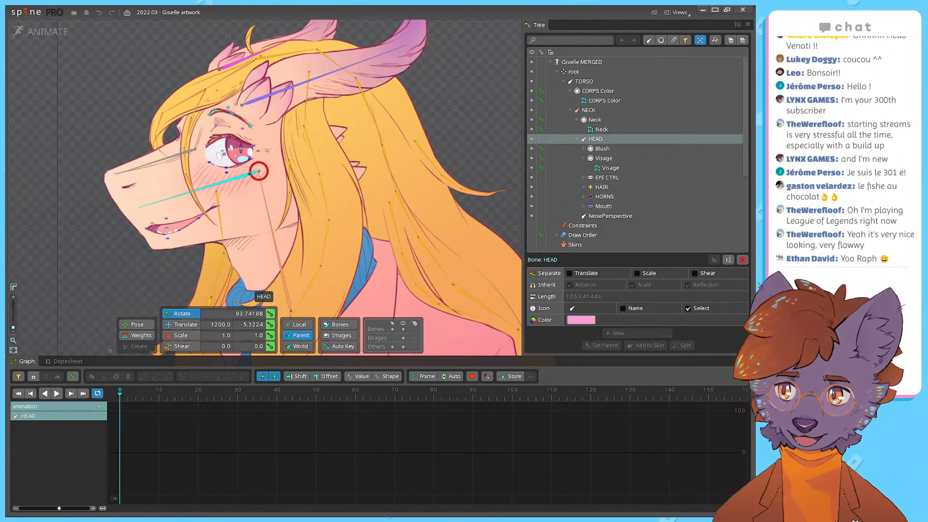
left_click_drag(289, 151, 336, 175)
left_click_drag(251, 318, 240, 315)
key("ctrl+z")
key("ctrl+z")
Step: Examine the character's head artwork and bones around the eye, cheek and muzzle, both close up and from farther back
left_click_drag(178, 268, 164, 240)
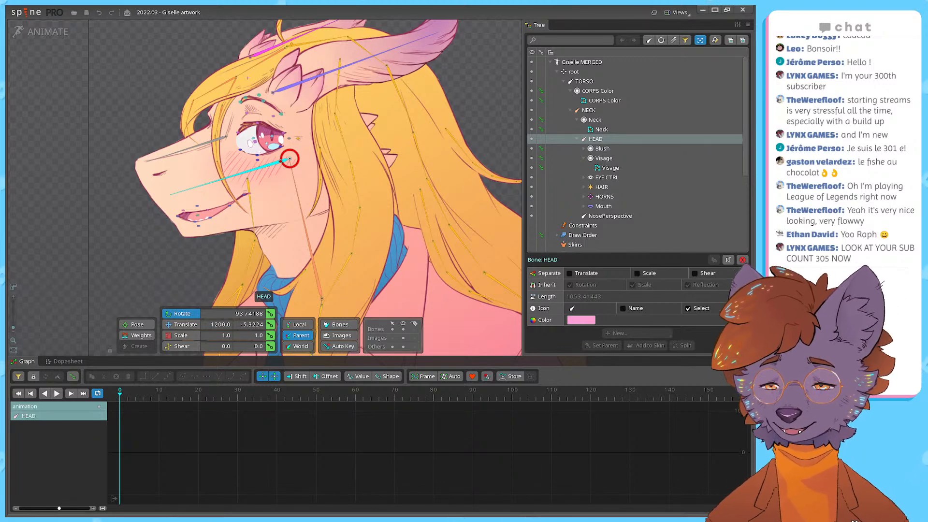
mouse_move(184, 249)
left_mouse_down()
mouse_move(190, 284)
mouse_move(177, 254)
mouse_move(187, 219)
mouse_move(167, 250)
left_mouse_up()
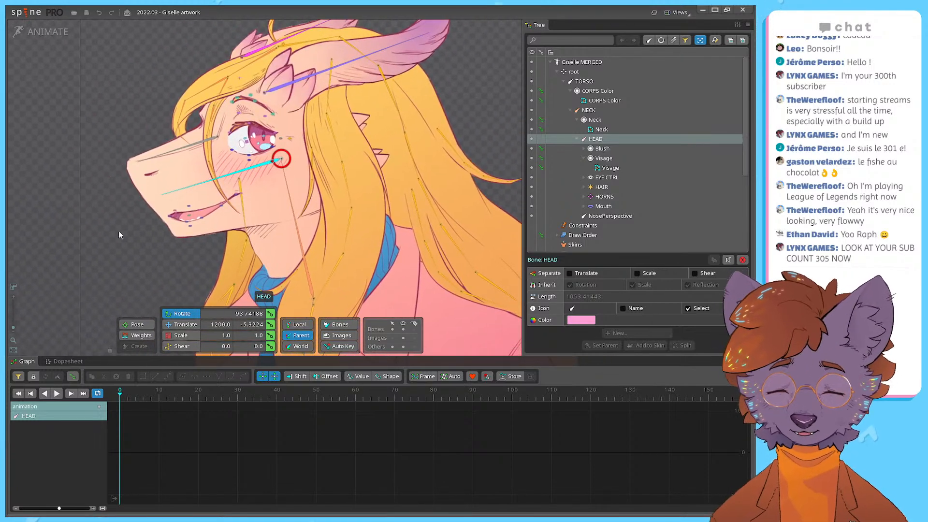
left_click_drag(127, 273, 146, 276)
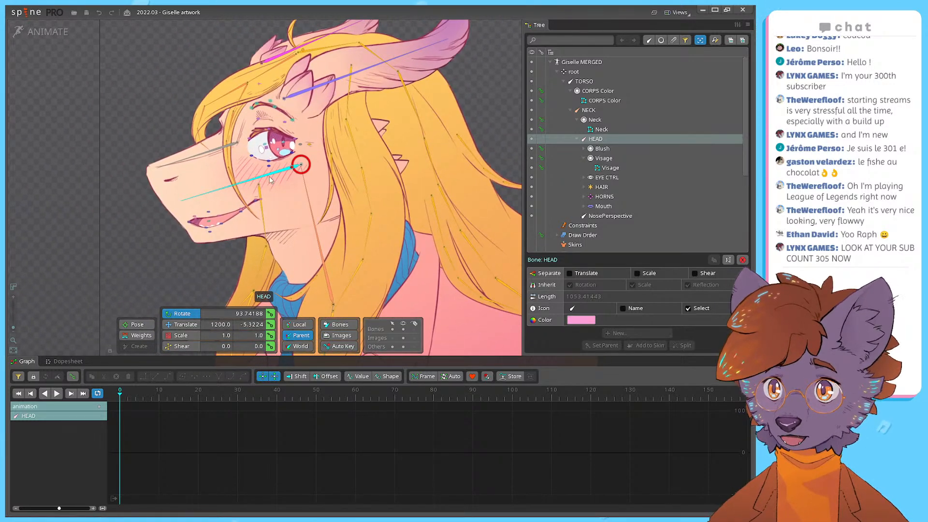
left_click_drag(268, 188, 256, 208)
mouse_move(139, 253)
left_mouse_down()
mouse_move(130, 270)
mouse_move(143, 267)
left_mouse_up()
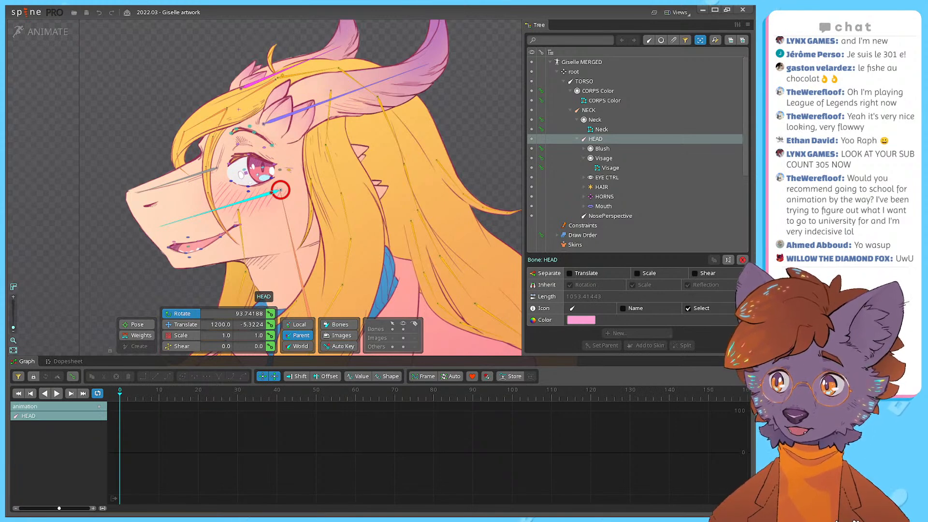
mouse_move(154, 265)
left_mouse_down()
mouse_move(148, 278)
mouse_move(147, 249)
mouse_move(152, 272)
left_mouse_up()
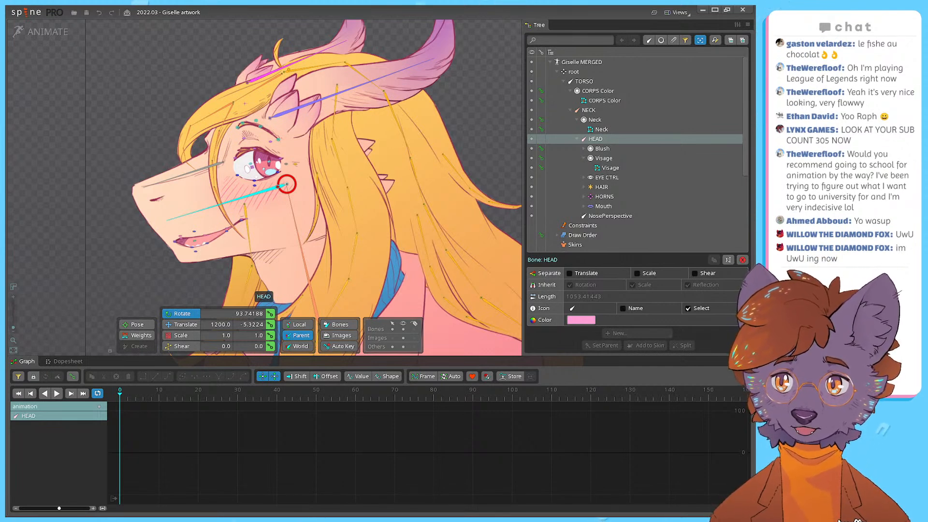
left_click_drag(123, 269, 122, 277)
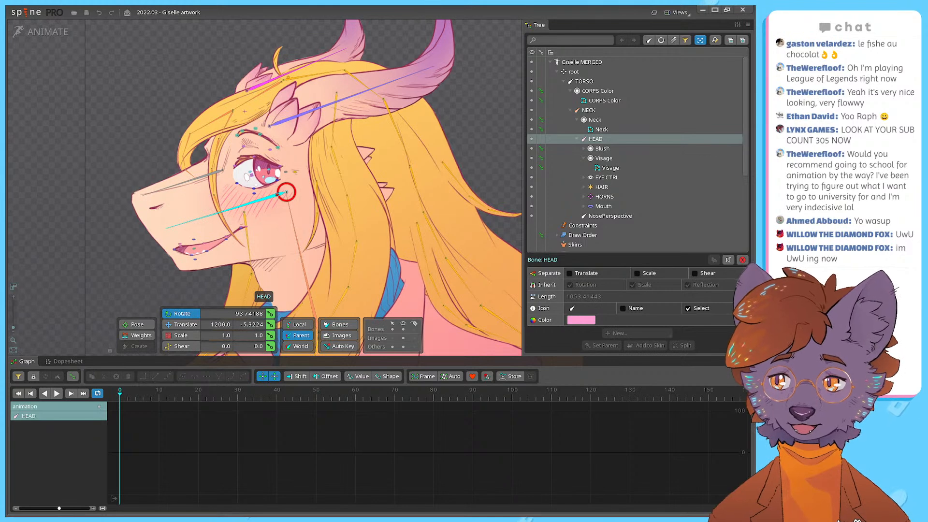
left_click_drag(143, 247, 129, 260)
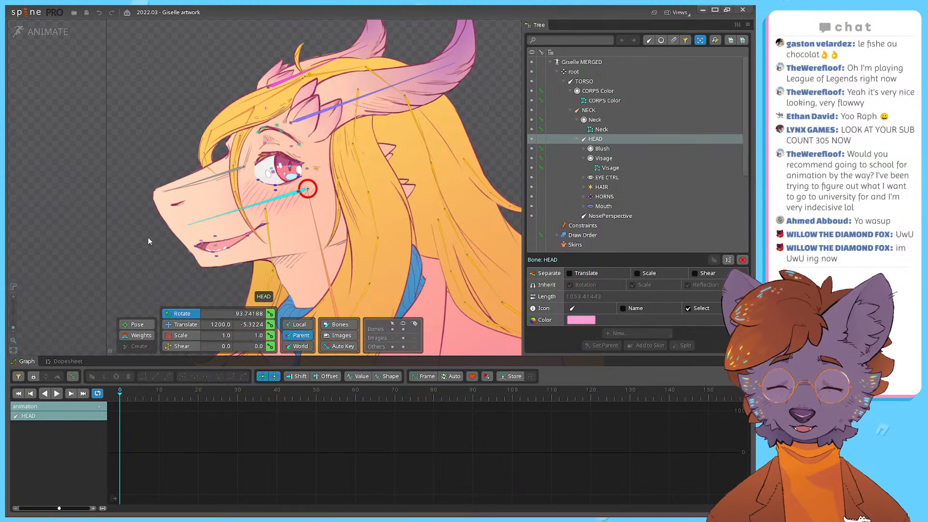
scroll(132, 256, "up", 2)
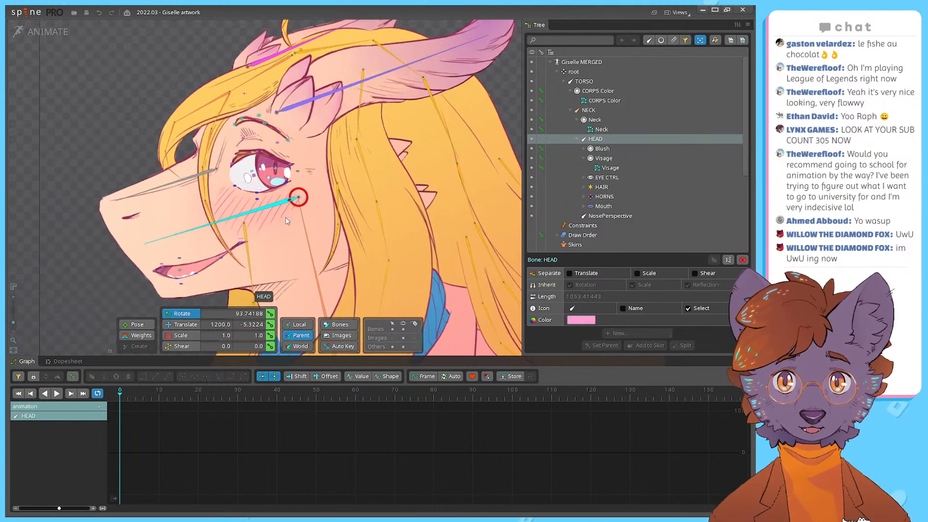
scroll(286, 221, "down", 3)
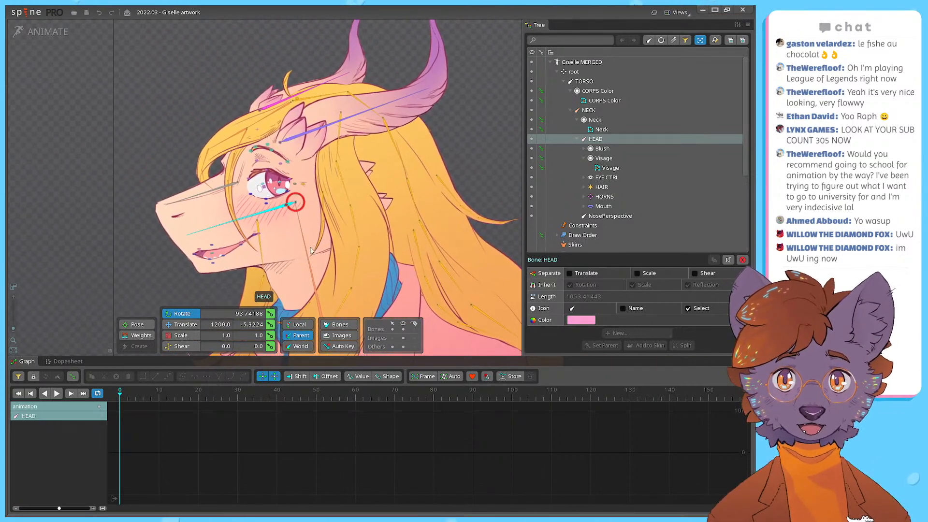
scroll(308, 252, "up", 3)
scroll(322, 213, "down", 4)
scroll(319, 193, "down", 1)
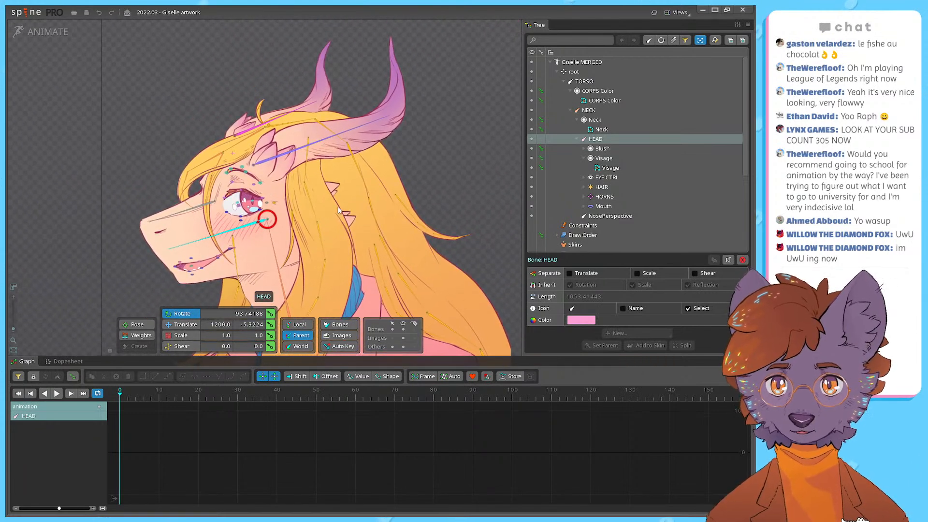
scroll(282, 227, "up", 2)
scroll(273, 228, "up", 2)
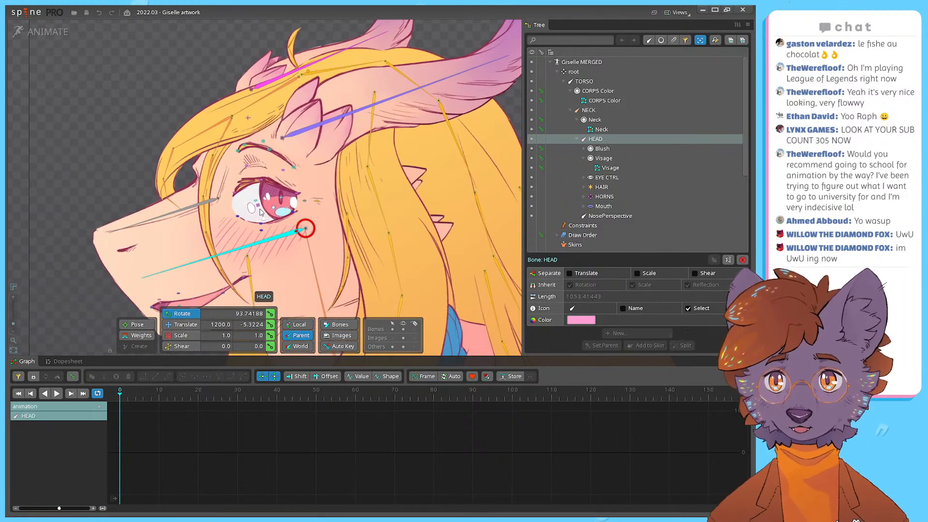
scroll(319, 207, "down", 3)
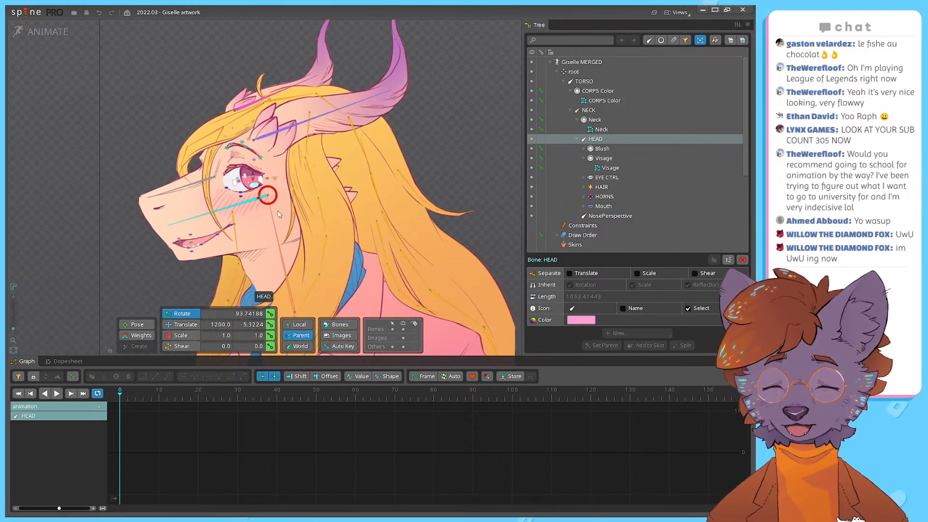
left_click_drag(268, 183, 292, 193)
scroll(277, 193, "up", 2)
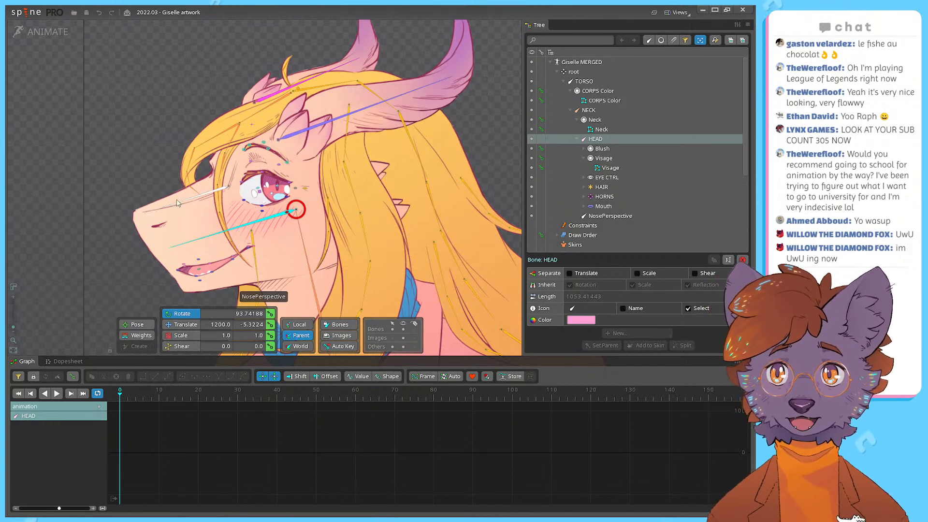
left_click_drag(283, 193, 334, 222)
scroll(293, 204, "down", 1)
scroll(295, 200, "up", 3)
scroll(300, 202, "down", 3)
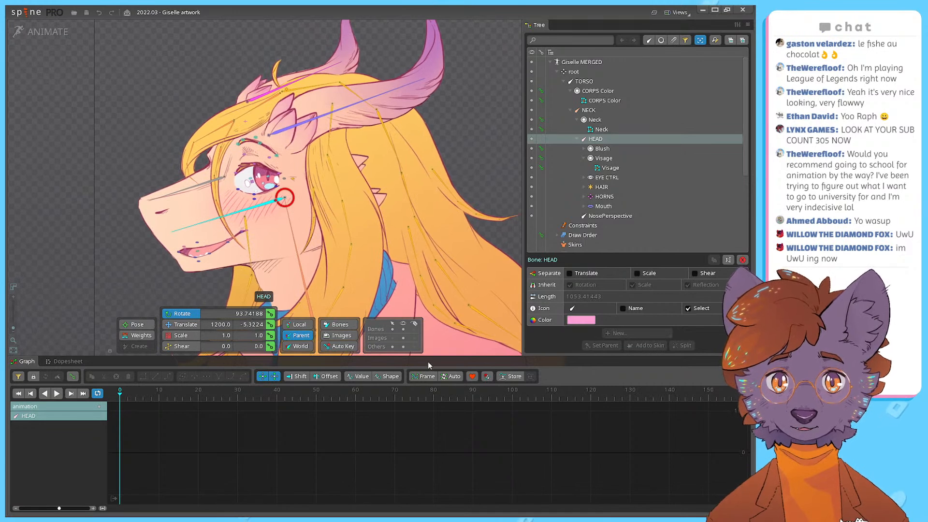
Step: Enlarge the viewport by shrinking the Graph view, and select the EyeSmileFolds bone beside the outer corner of the eye
left_click_drag(430, 357, 430, 416)
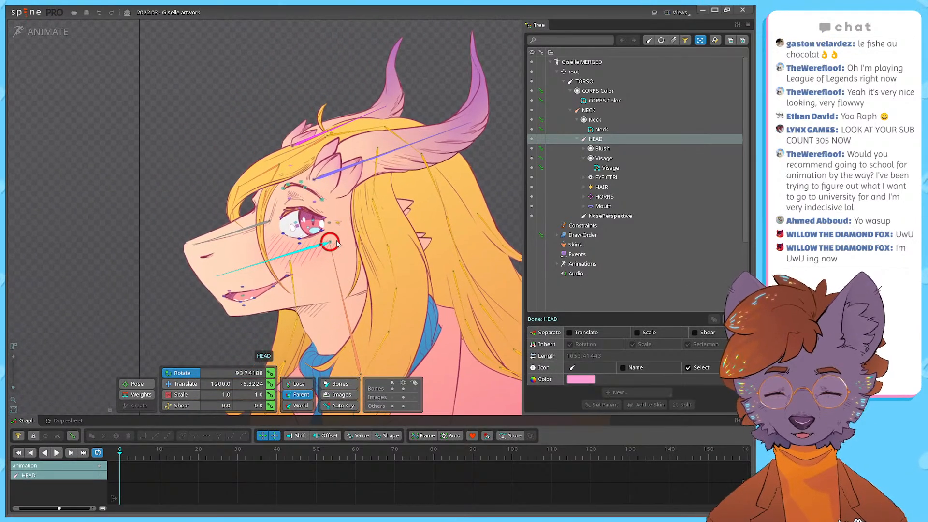
scroll(342, 224, "up", 5)
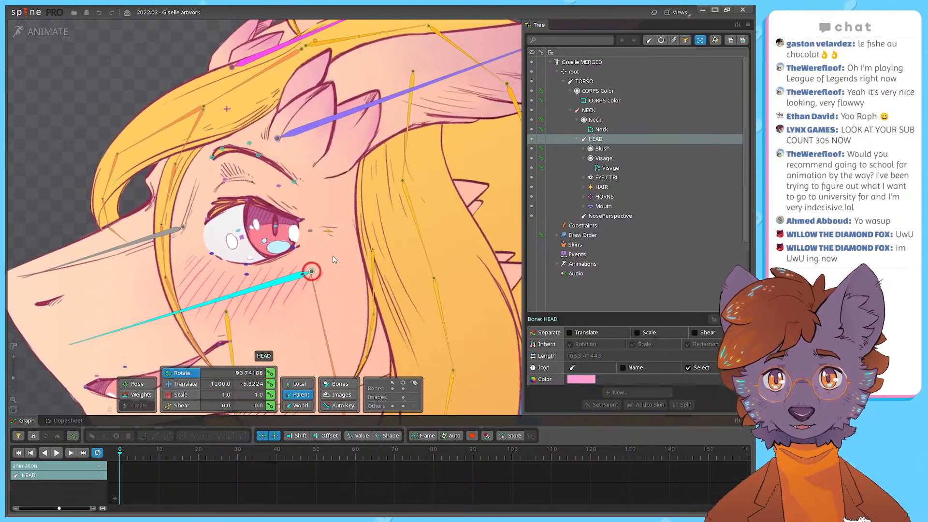
left_click(327, 231)
left_click_drag(373, 238, 399, 245)
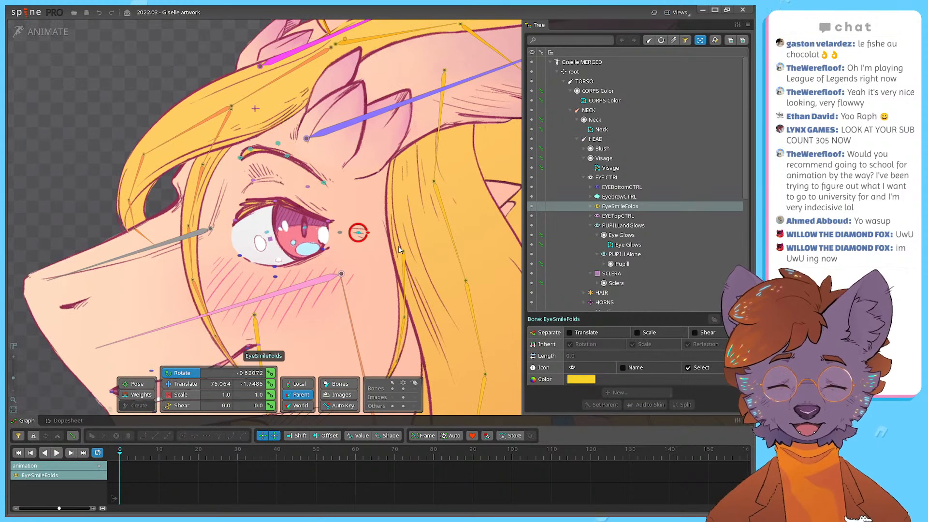
left_click_drag(398, 251, 399, 264)
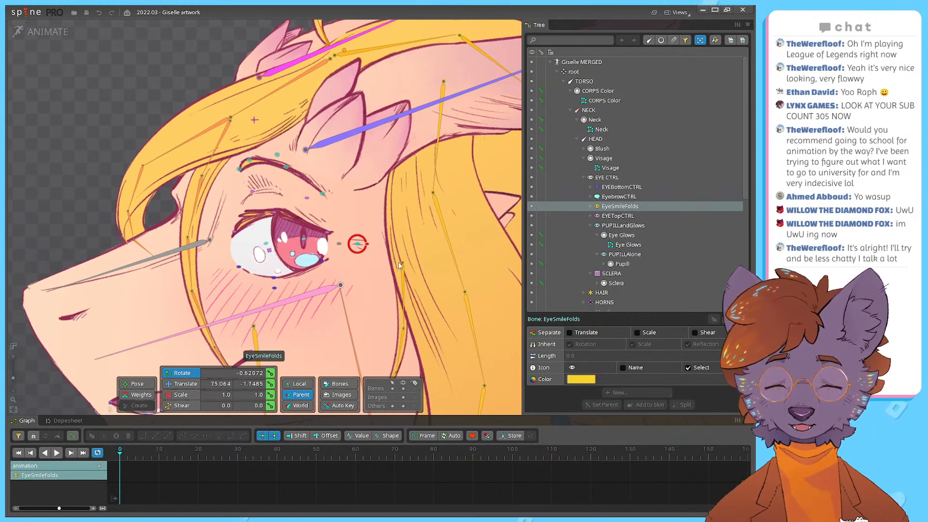
scroll(379, 237, "down", 8)
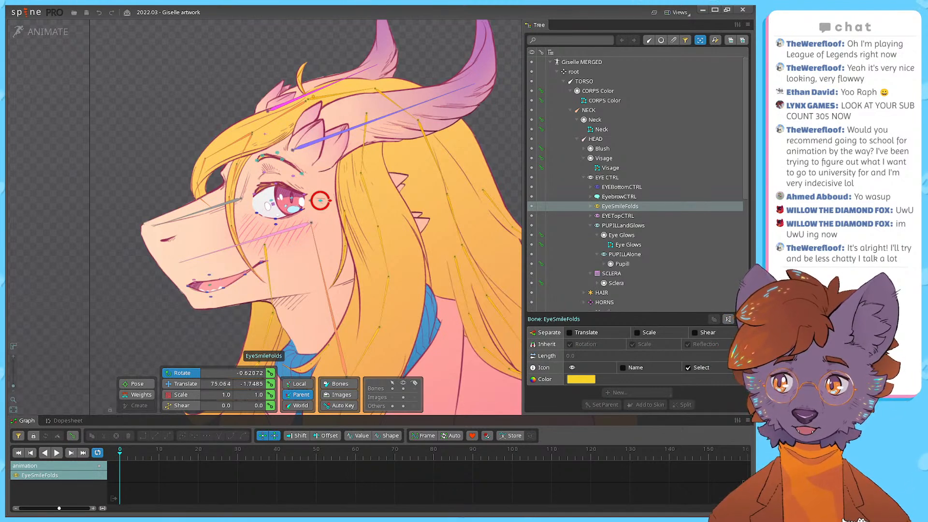
left_click_drag(211, 348, 218, 328)
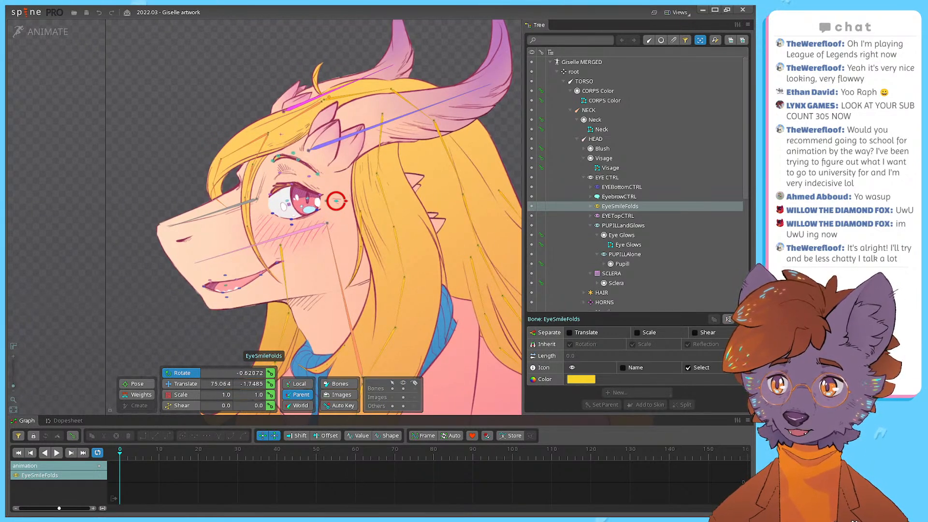
left_click_drag(199, 343, 176, 313)
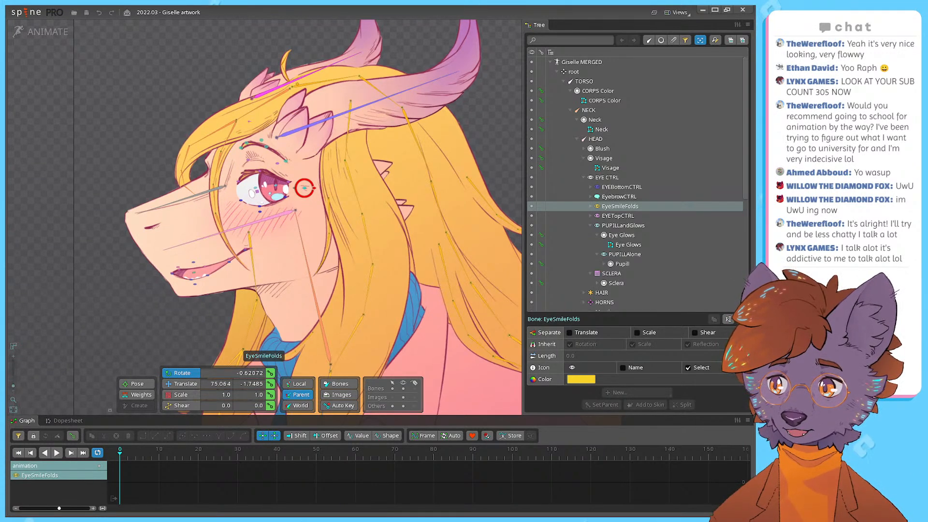
Step: Select the HEAD bone that starts at the cheek below the outer corner of the eye
left_click_drag(180, 317, 146, 326)
left_click_drag(314, 260, 323, 271)
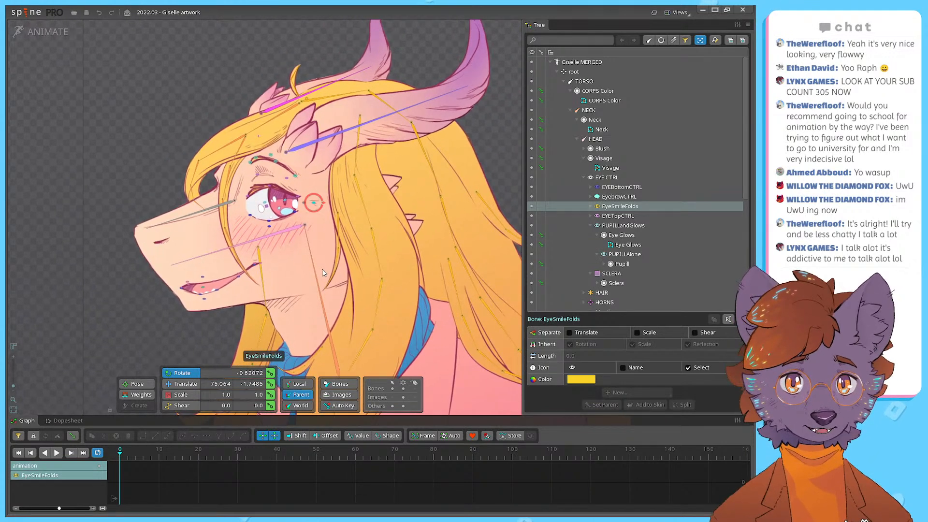
scroll(305, 228, "up", 4)
left_click(306, 228)
left_click_drag(350, 242, 351, 248)
scroll(351, 251, "down", 4)
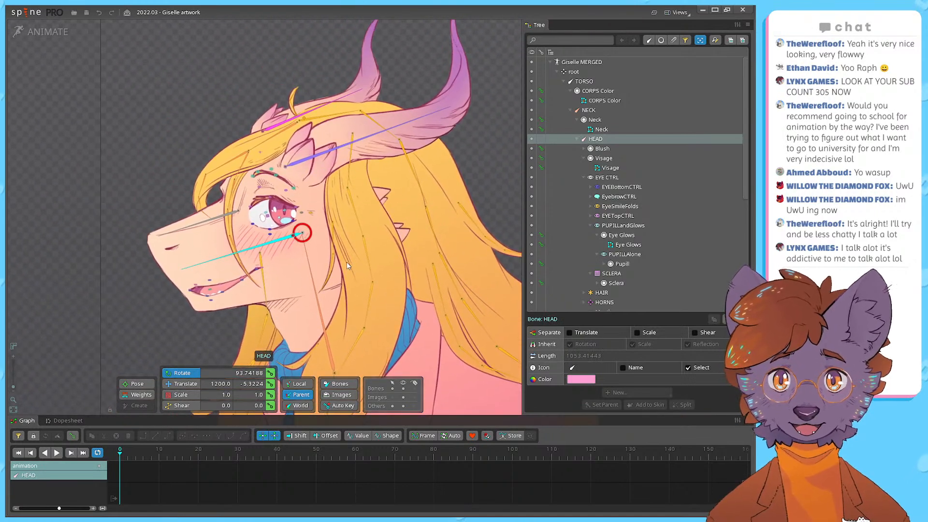
Step: Examine the selected HEAD bone and the surrounding eye, cheek and muzzle artwork at close and wider zoom levels
scroll(303, 265, "up", 2)
scroll(316, 258, "up", 2)
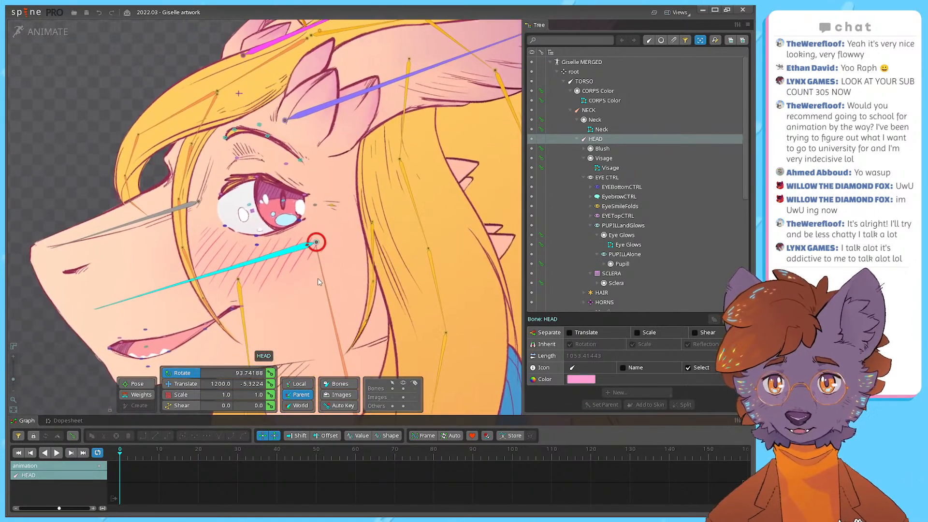
scroll(318, 278, "down", 4)
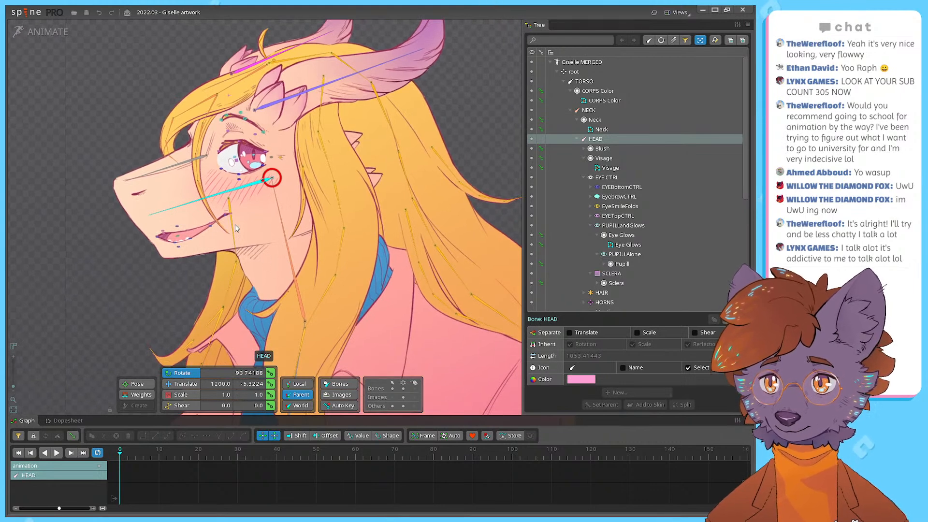
left_click_drag(309, 219, 371, 269)
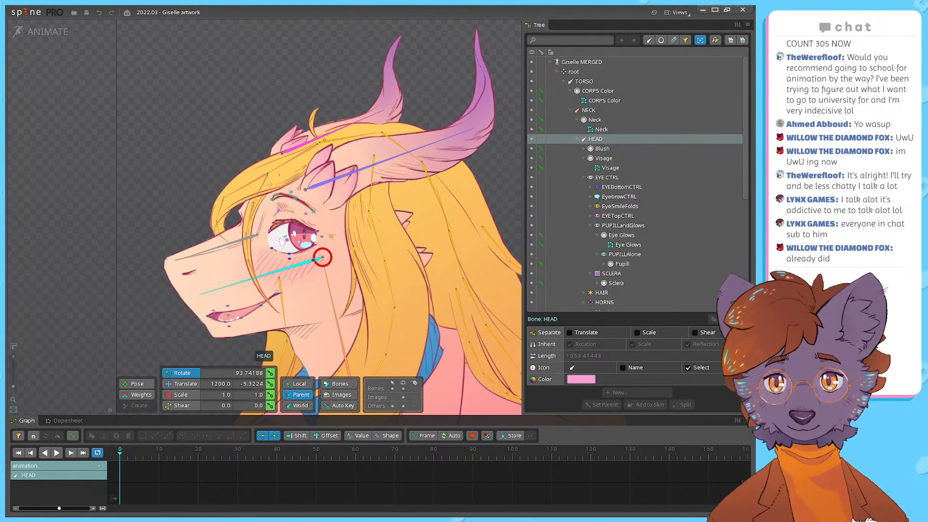
left_click_drag(124, 293, 126, 240)
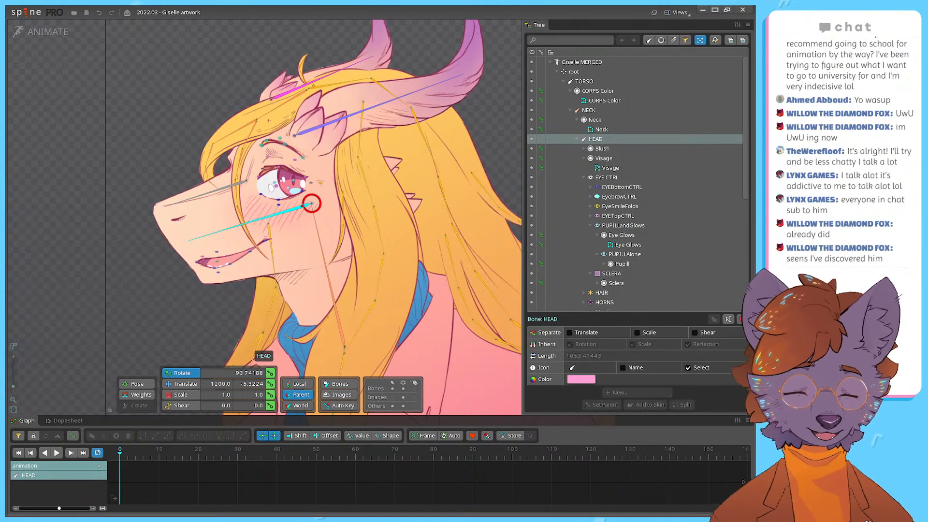
left_click_drag(151, 310, 154, 329)
left_click_drag(260, 191, 270, 204)
scroll(273, 211, "up", 3)
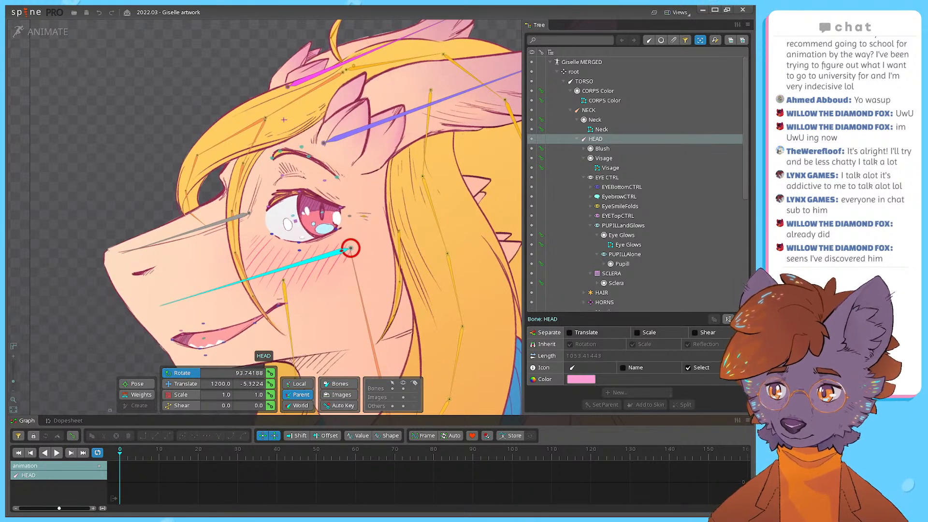
left_click_drag(175, 256, 169, 255)
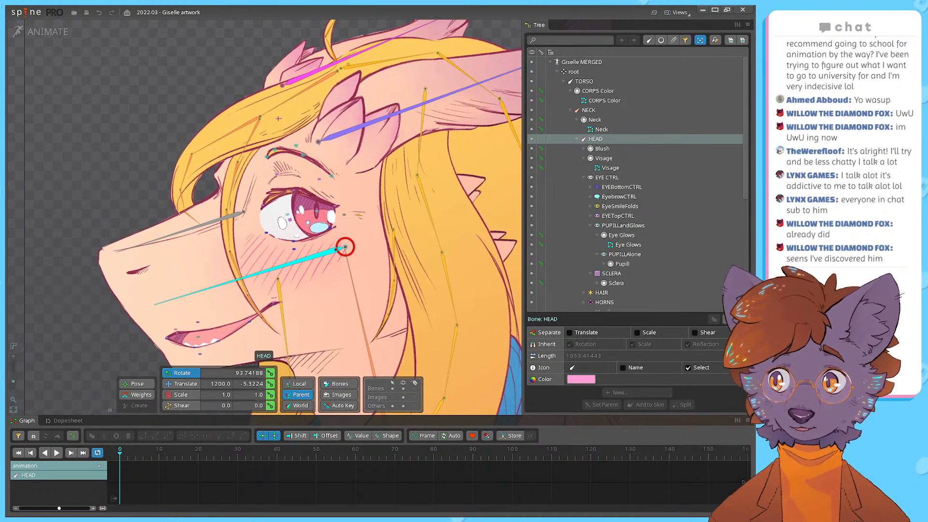
left_click_drag(312, 211, 277, 231)
scroll(277, 231, "down", 1)
scroll(278, 231, "down", 2)
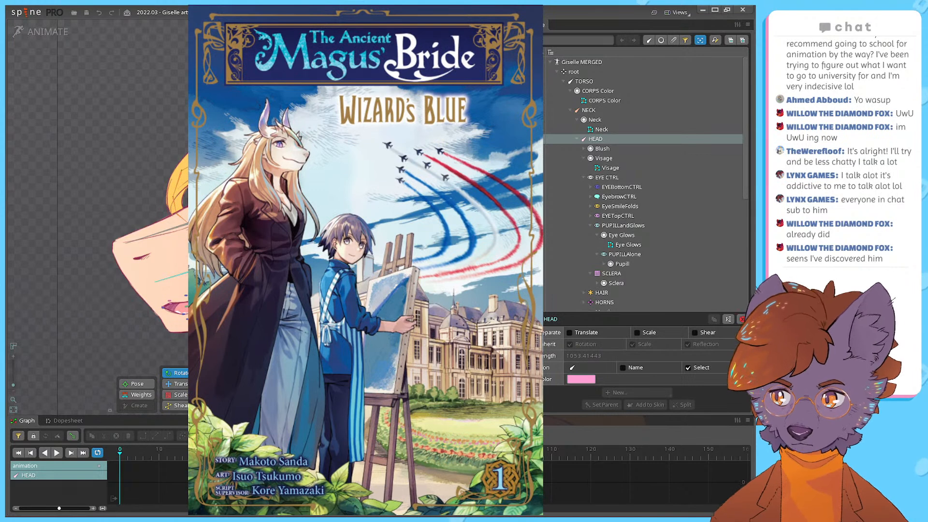
left_click_drag(339, 232, 378, 229)
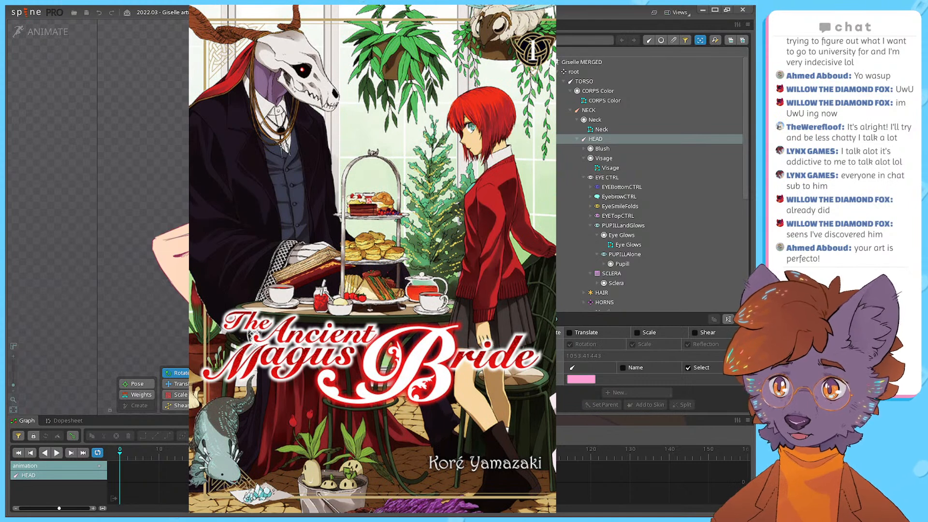
left_click_drag(163, 329, 149, 334)
left_click_drag(147, 300, 205, 302)
scroll(158, 299, "down", 3)
scroll(305, 237, "up", 4)
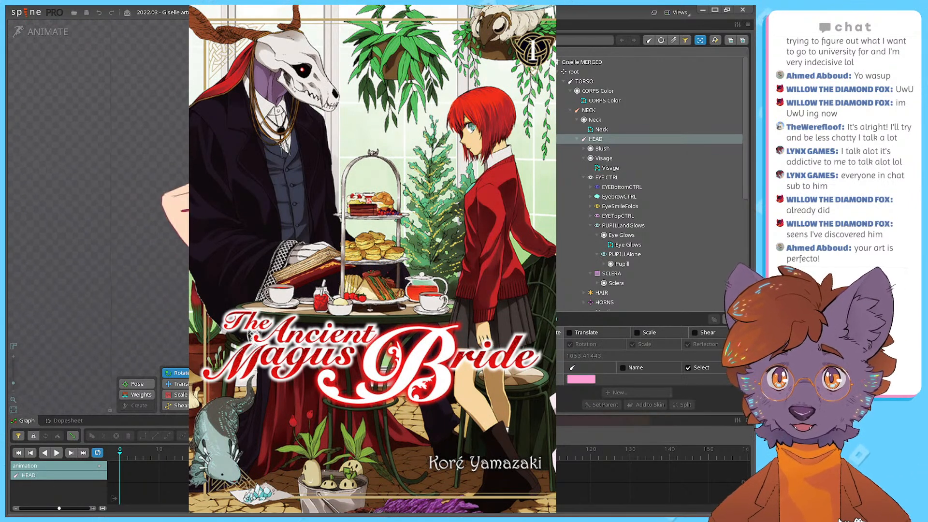
left_click_drag(305, 237, 327, 287)
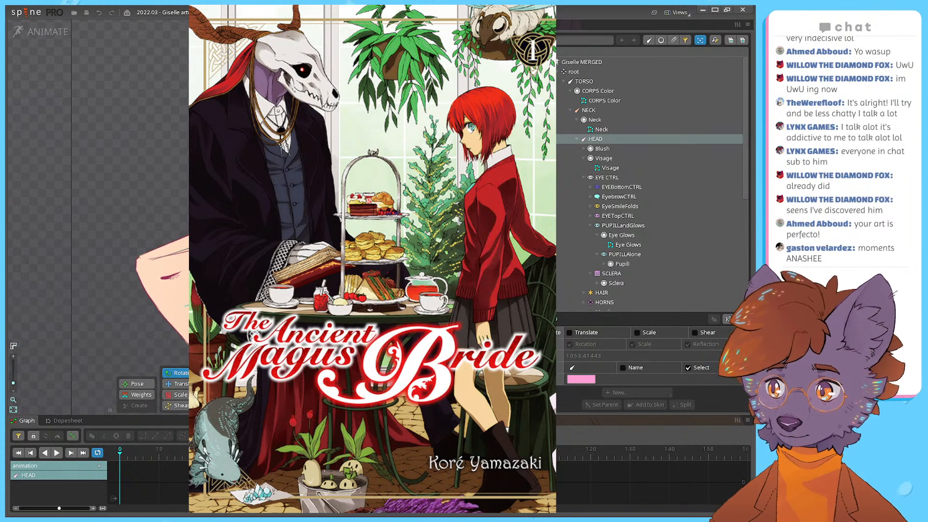
left_click_drag(124, 316, 142, 296)
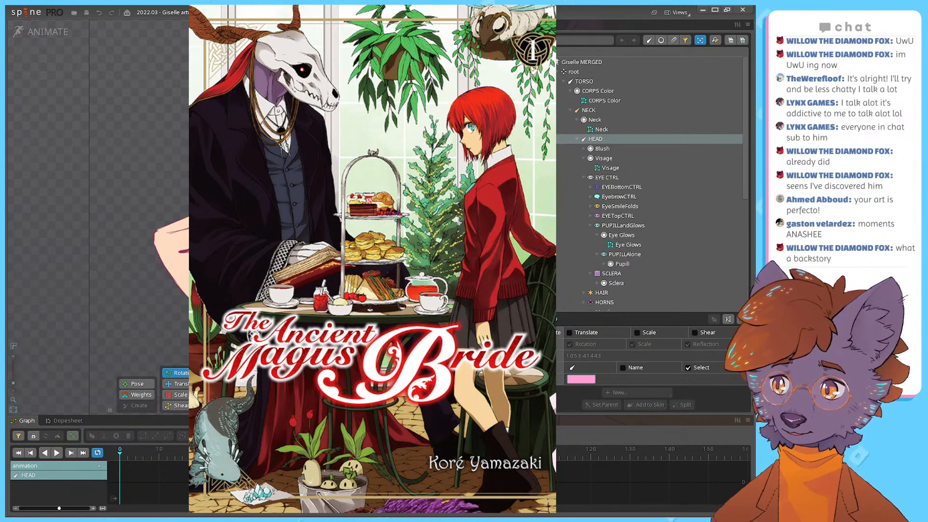
mouse_move(126, 306)
left_mouse_down()
mouse_move(140, 283)
mouse_move(124, 319)
left_mouse_up()
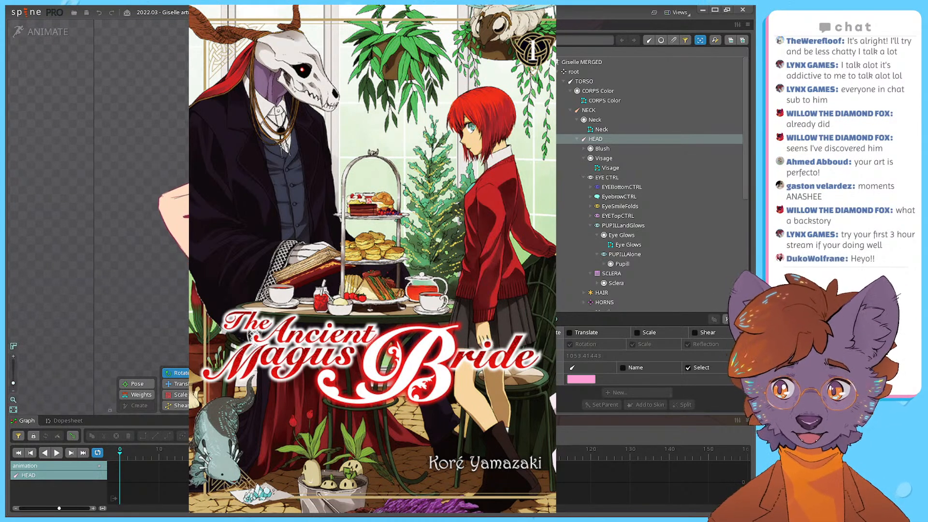
left_click_drag(155, 345, 152, 345)
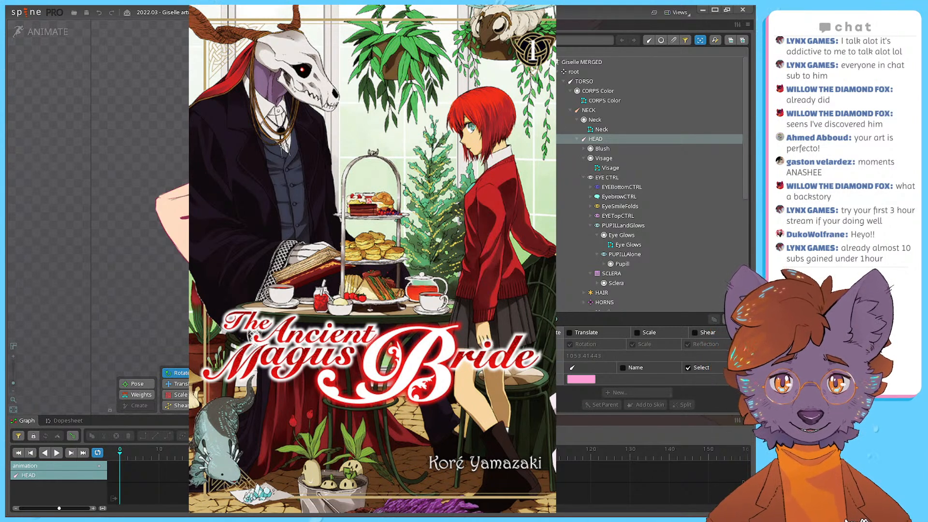
left_click_drag(138, 309, 143, 321)
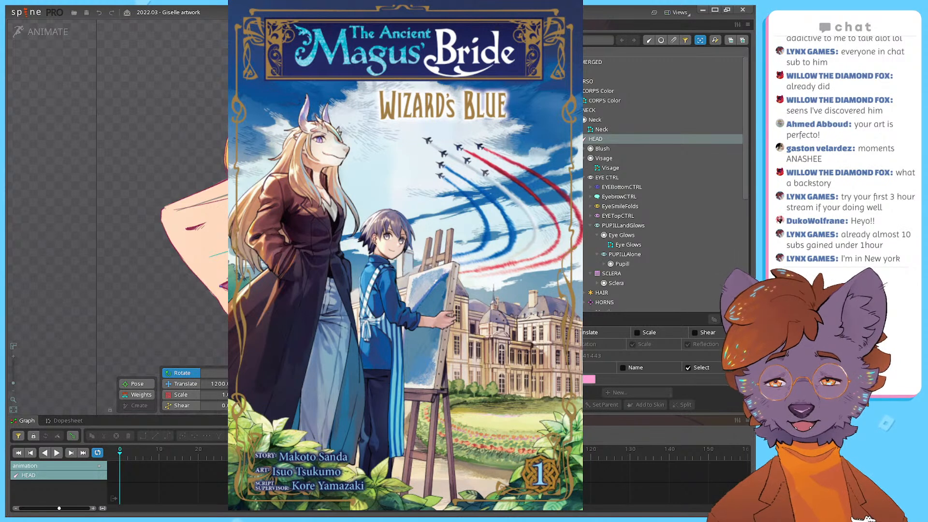
scroll(131, 291, "down", 3)
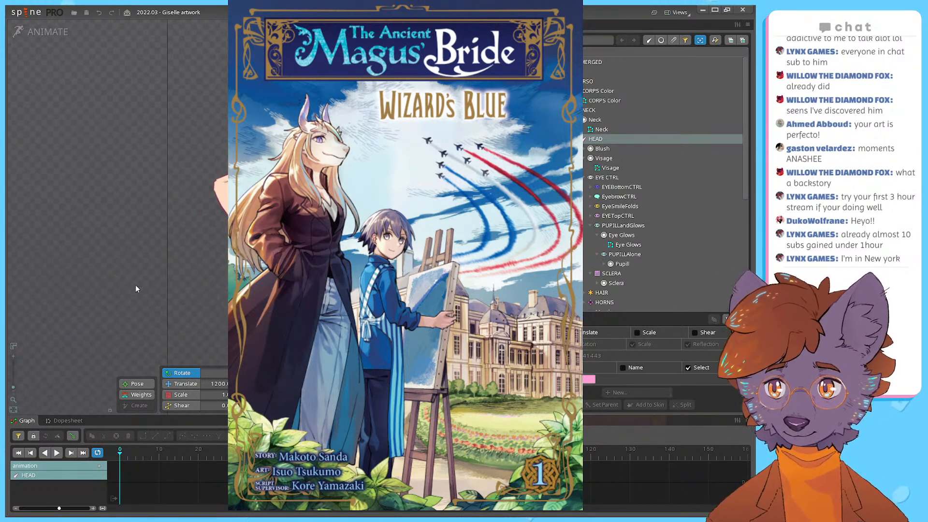
scroll(210, 286, "up", 4)
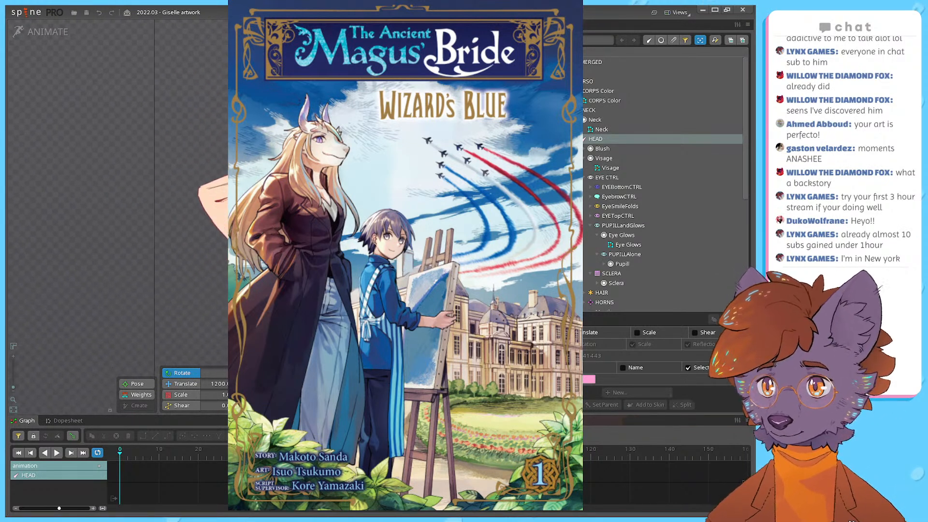
left_click_drag(218, 272, 219, 269)
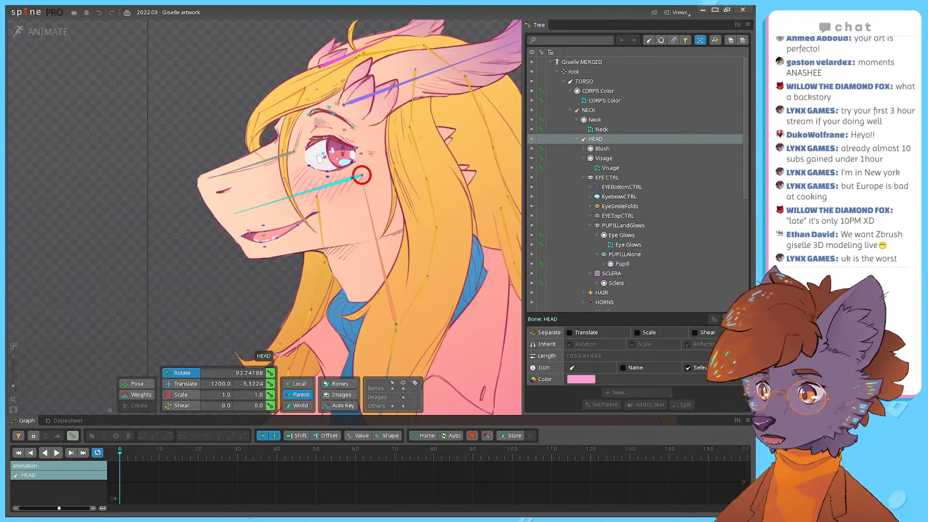
Step: Switch to the browser showing pixiv, open the profile of the Giselle works' artist and look through the Illustrations and Manga gallery
key("alt+Tab")
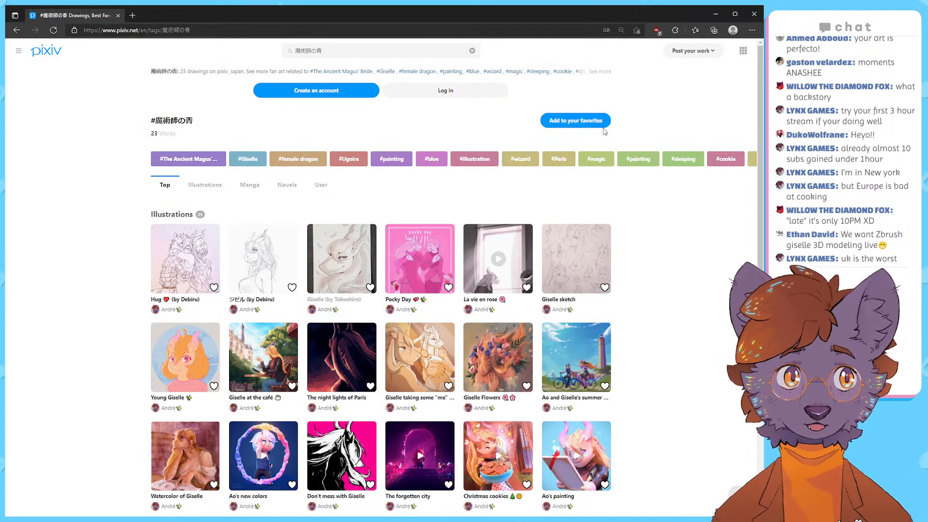
left_click(169, 310)
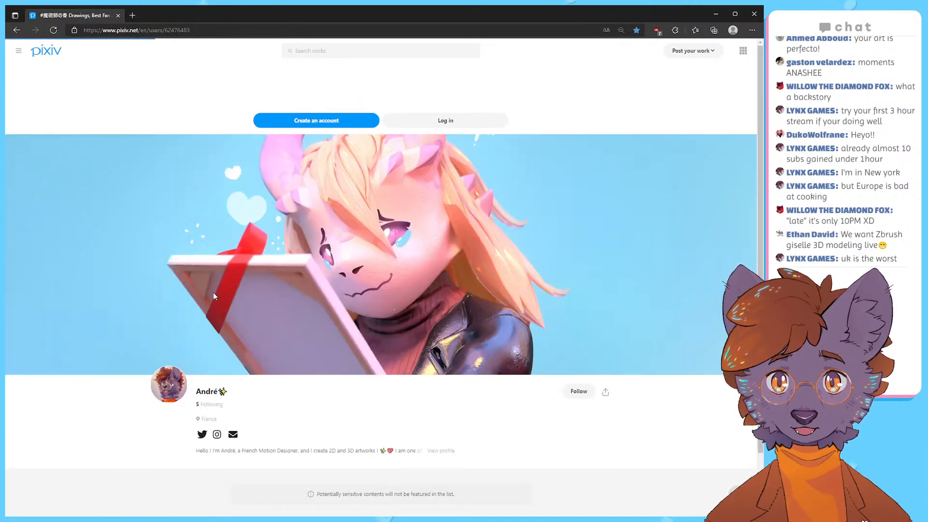
scroll(116, 310, "down", 10)
scroll(118, 310, "up", 2)
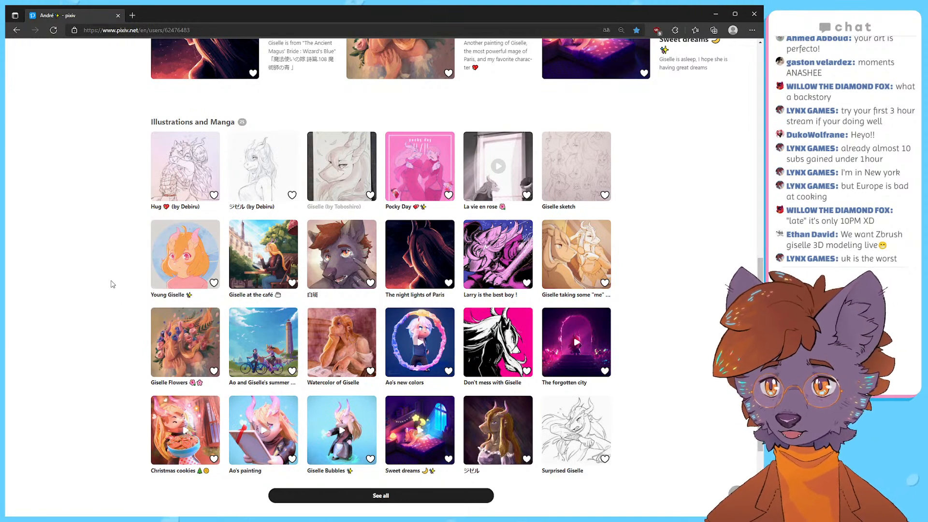
scroll(108, 283, "up", 5)
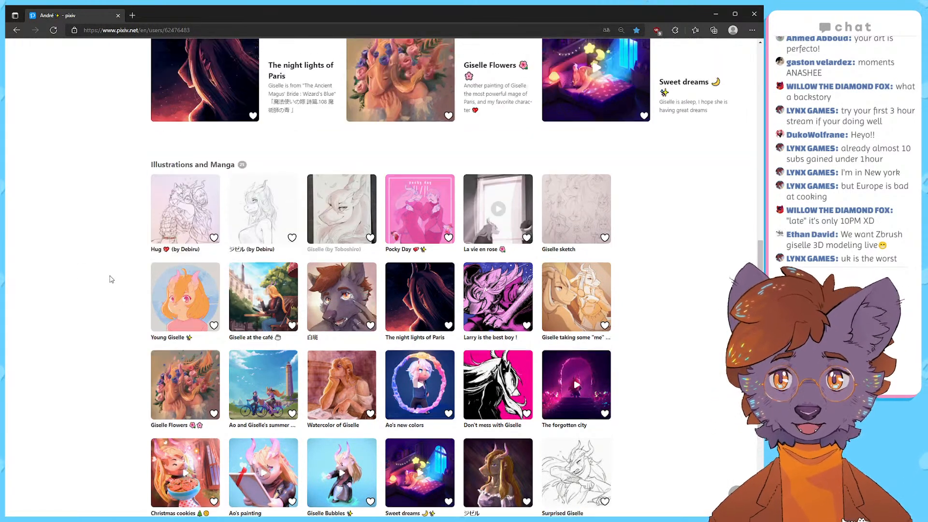
Step: Open the ジゼル drawing from the gallery, follow its #魔術師の青 tag and highlight the tag heading
left_click(251, 425)
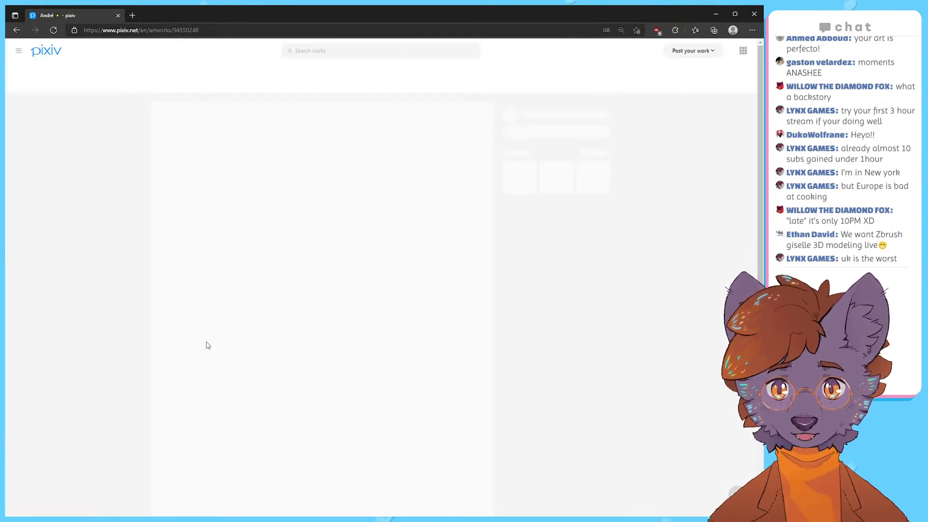
scroll(321, 352, "down", 3)
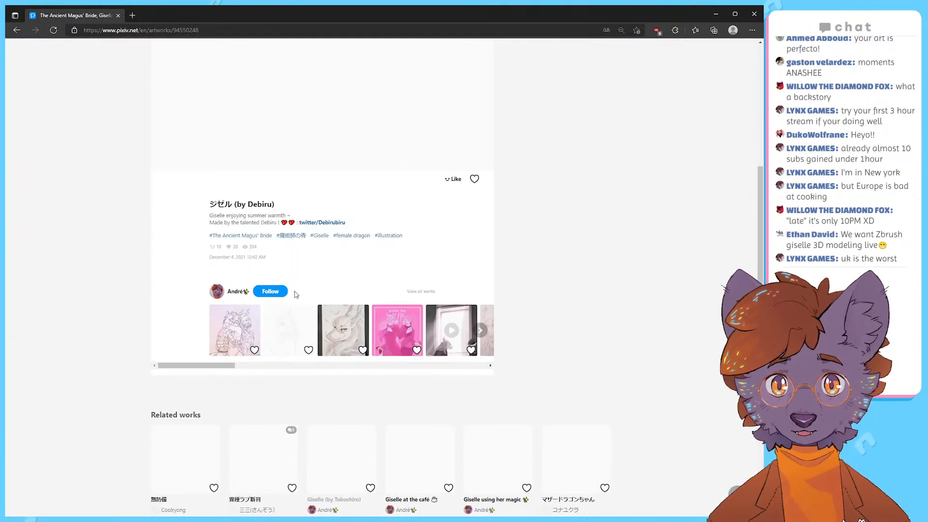
left_click(290, 236)
left_click_drag(193, 121, 154, 121)
left_click_drag(222, 122, 157, 121)
left_click(210, 122)
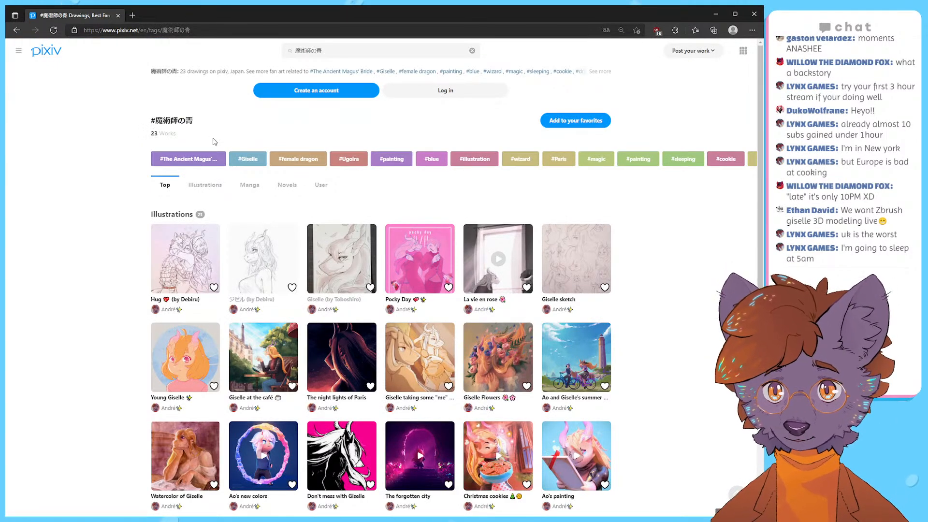
Step: Look through all illustrations tagged #魔術師の青, from the first row to the last and back
scroll(184, 204, "down", 4)
mouse_move(145, 93)
left_mouse_down()
mouse_move(561, 103)
mouse_move(264, 187)
mouse_move(596, 200)
mouse_move(190, 282)
mouse_move(208, 289)
mouse_move(575, 286)
mouse_move(615, 296)
mouse_move(214, 379)
mouse_move(465, 380)
mouse_move(575, 402)
left_mouse_up()
left_click(635, 391)
scroll(638, 391, "up", 5)
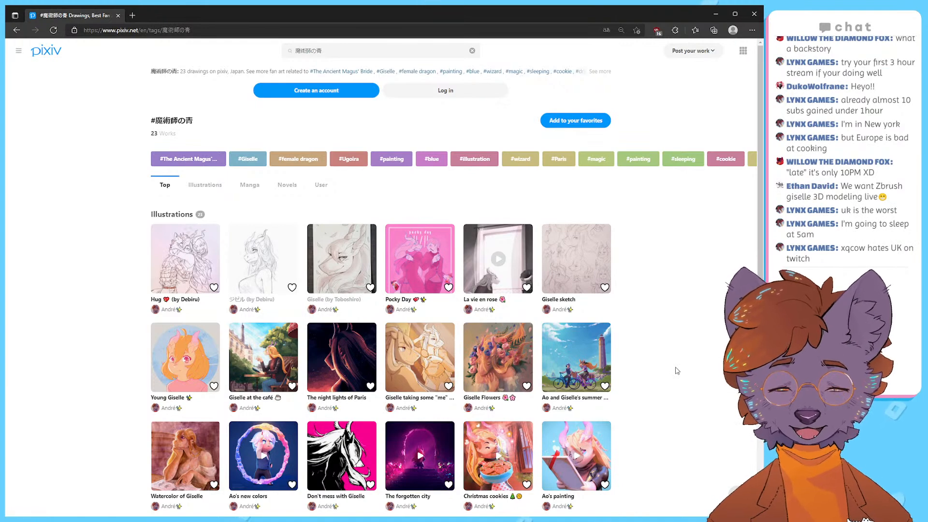
scroll(671, 397, "down", 4)
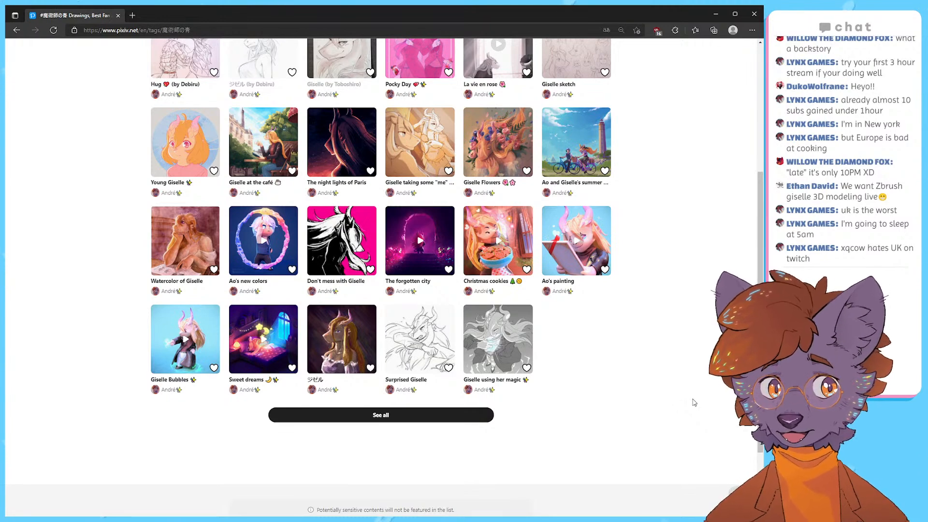
scroll(621, 392, "up", 5)
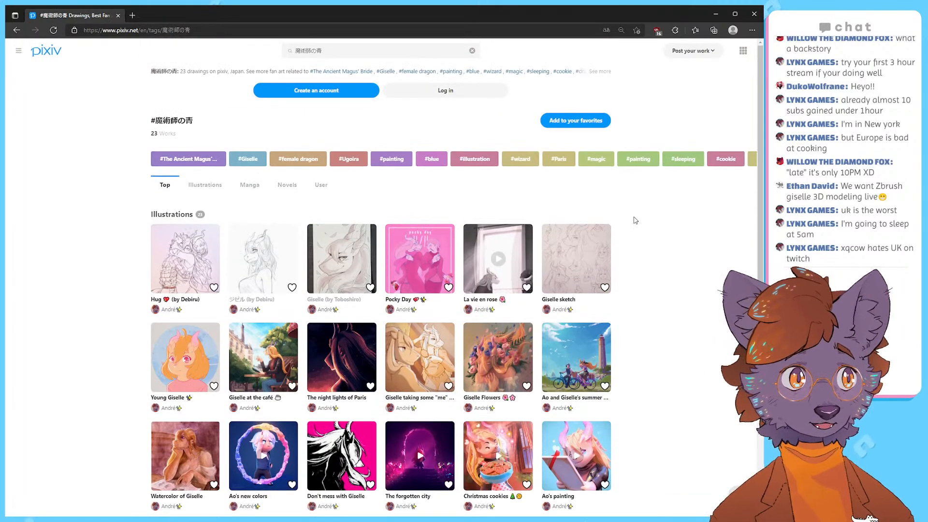
left_click_drag(126, 220, 622, 417)
left_click(636, 412)
scroll(667, 369, "down", 5)
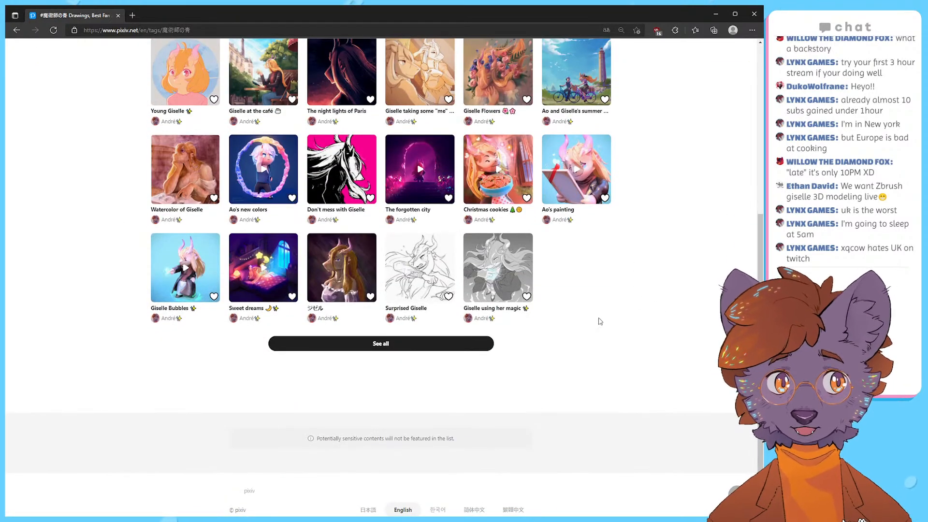
scroll(600, 358, "up", 6)
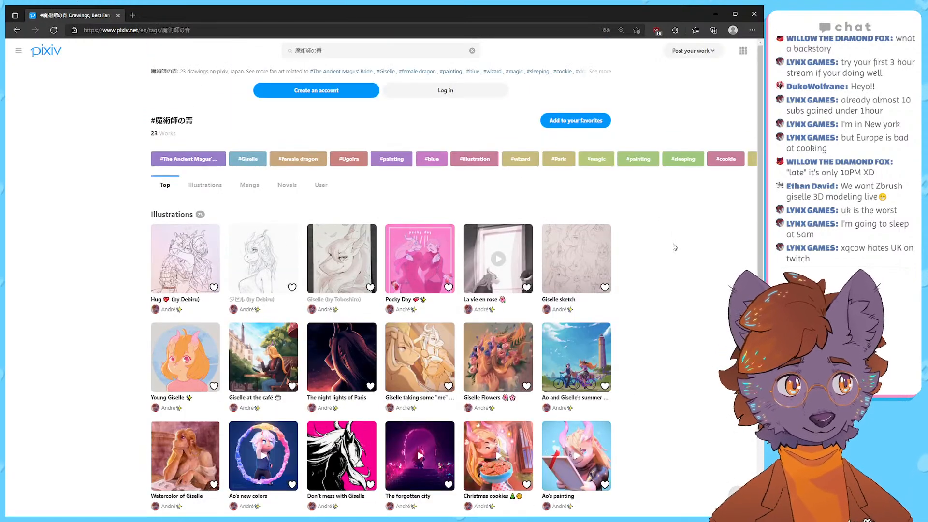
Step: Highlight the first two rows of the tagged illustrations, clear the selection and skim the whole results page again
left_click_drag(136, 206, 691, 322)
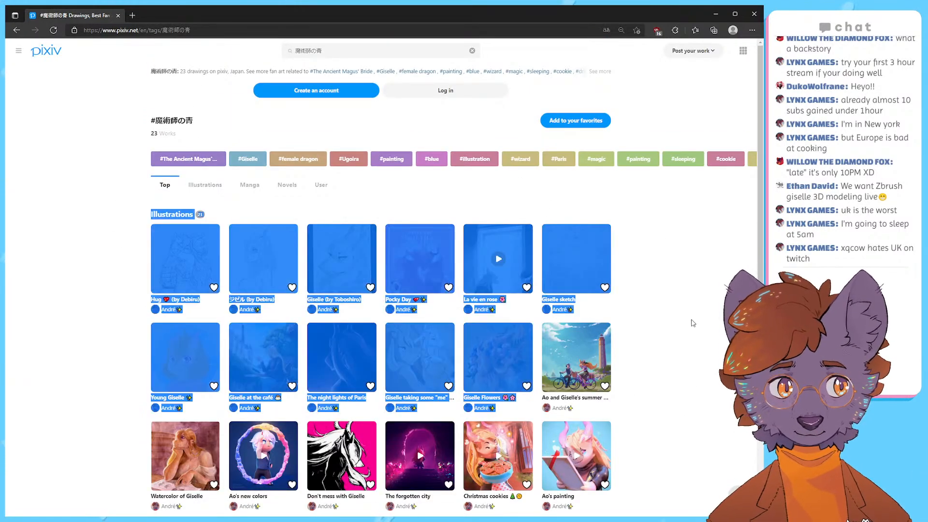
left_click(692, 322)
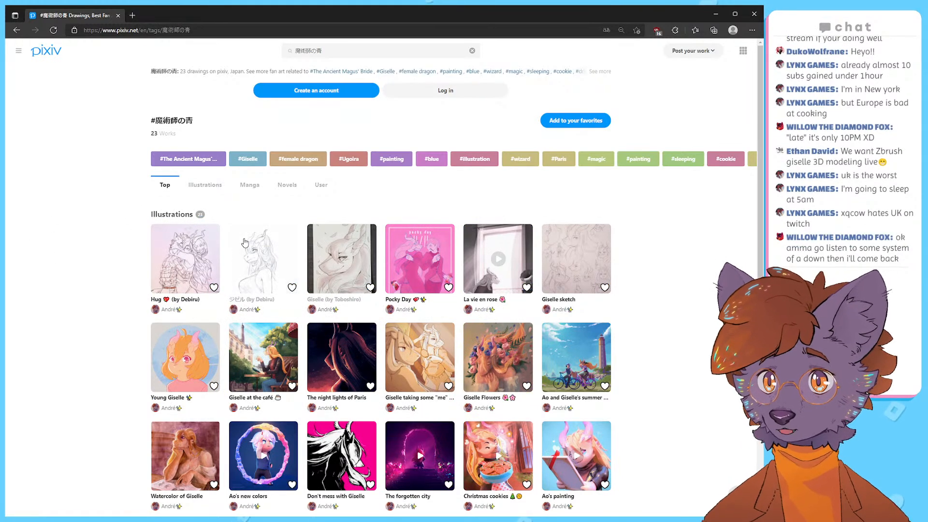
left_click_drag(120, 217, 603, 322)
left_click(648, 313)
left_click_drag(134, 213, 624, 414)
left_click(651, 414)
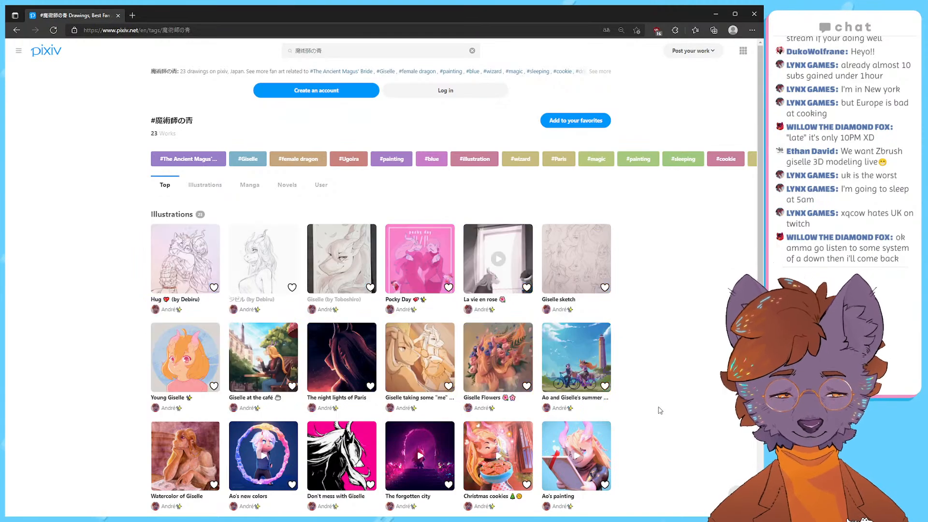
scroll(655, 352, "down", 6)
scroll(654, 352, "up", 7)
scroll(338, 362, "down", 7)
scroll(86, 369, "up", 6)
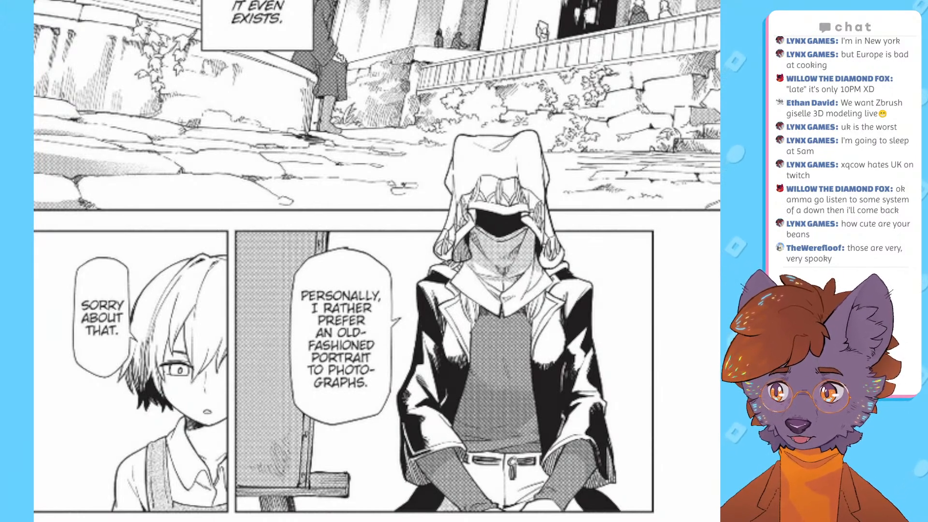
Step: Look over manga page 11 with the hooded sitter, turn to the next page and read its panels from the first to the last
scroll(377, 261, "down", 3)
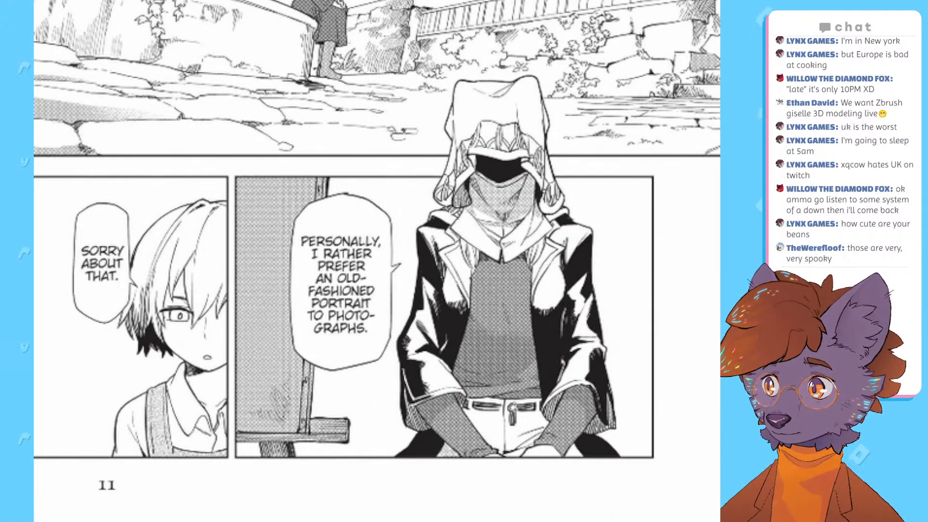
scroll(377, 261, "up", 1)
scroll(362, 261, "up", 5)
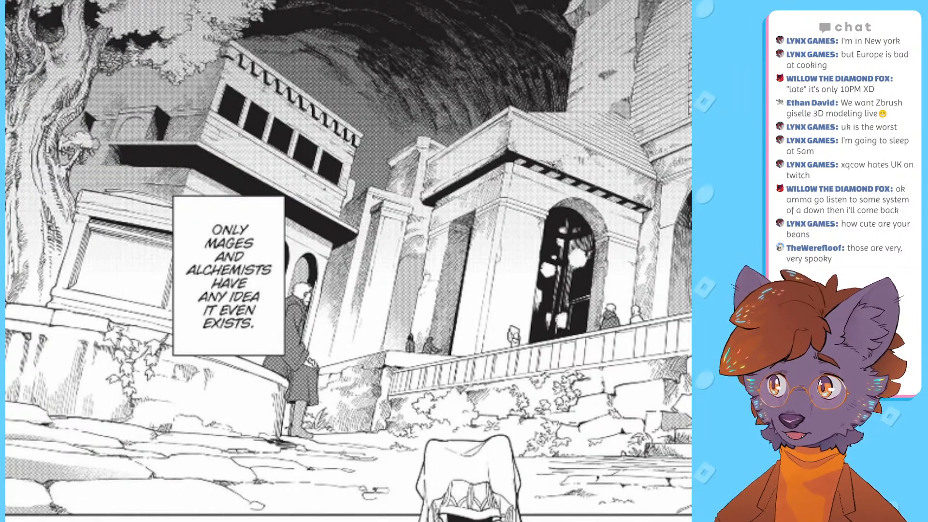
scroll(339, 261, "down", 6)
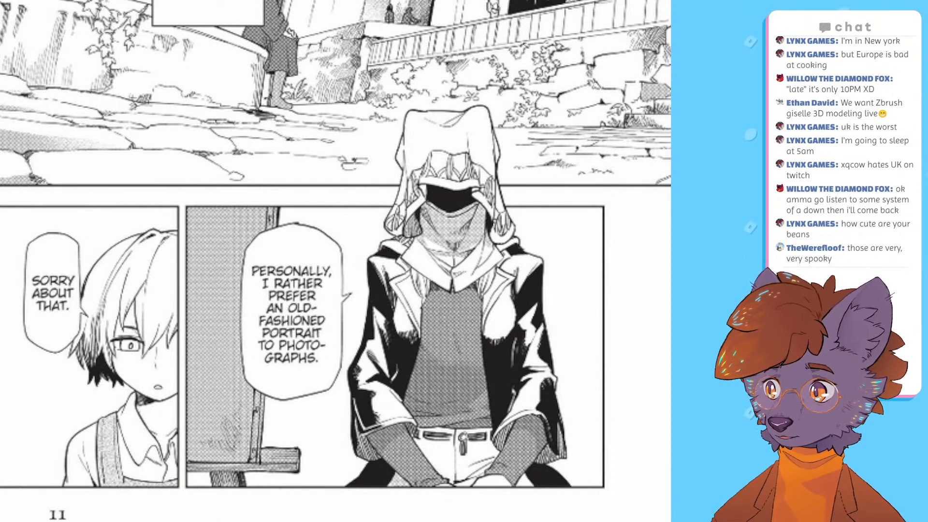
key("Left")
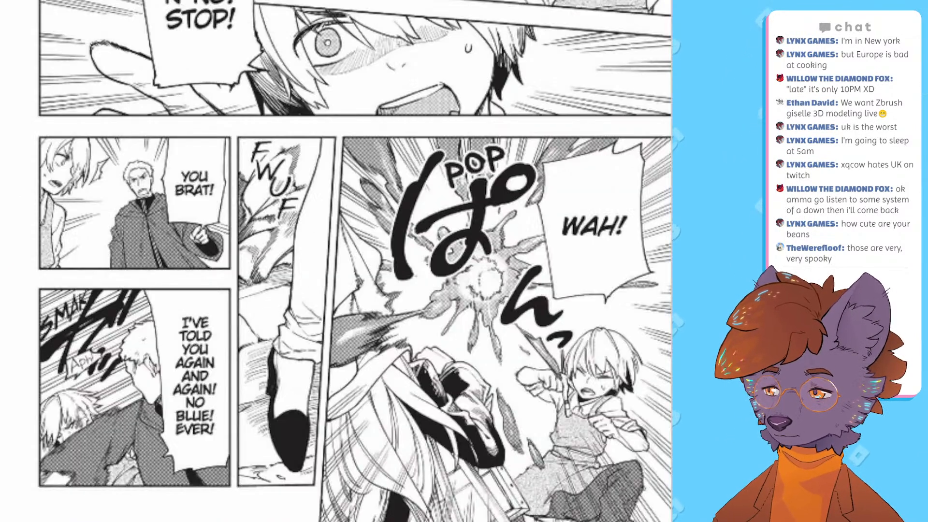
scroll(338, 261, "up", 10)
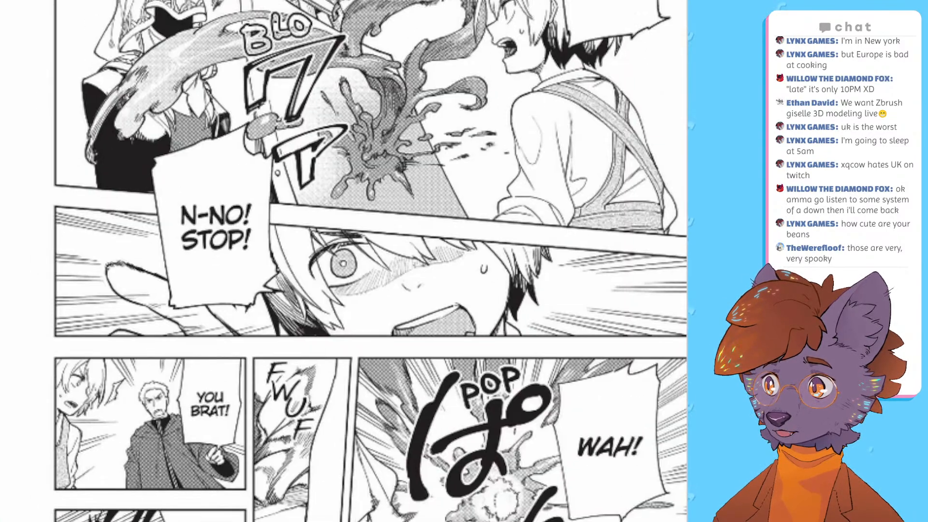
scroll(338, 261, "down", 1)
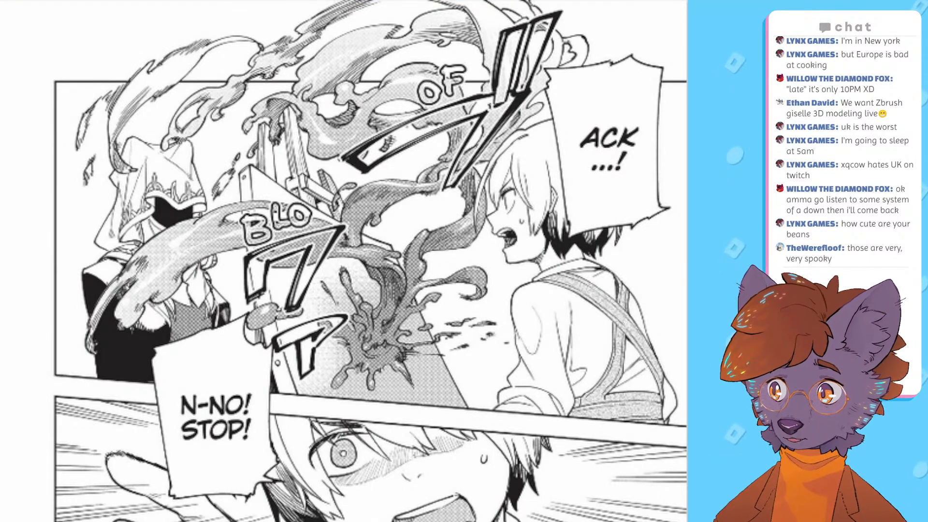
scroll(338, 261, "down", 8)
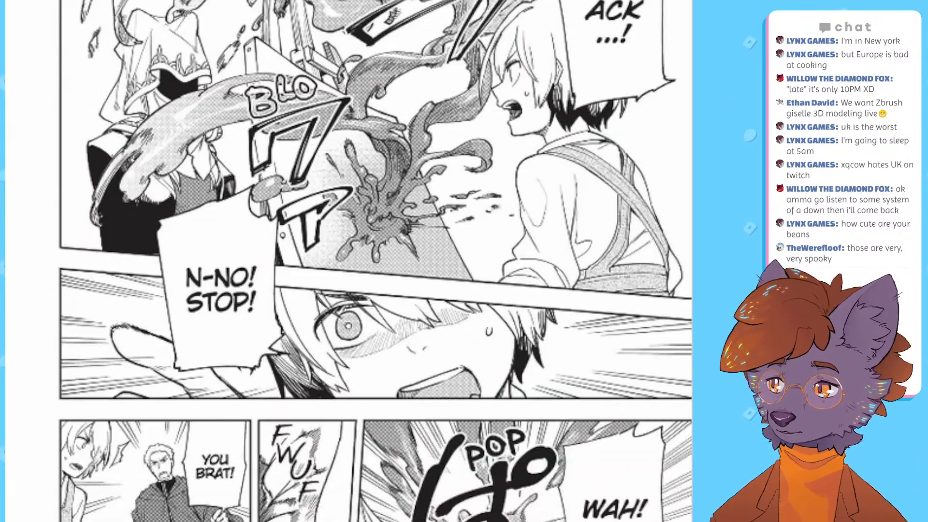
scroll(338, 261, "down", 2)
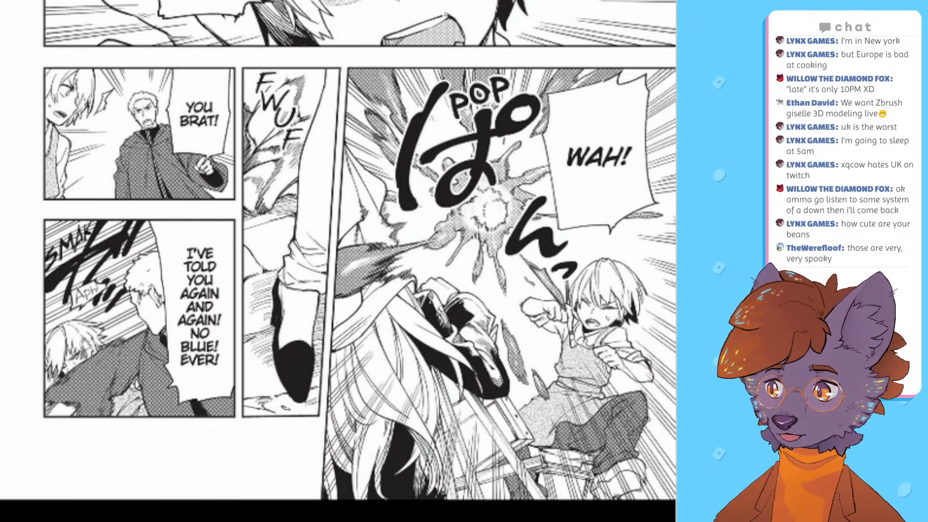
Step: Turn to the following manga page and examine the panels in which Giselle appears without her hood
key("Left")
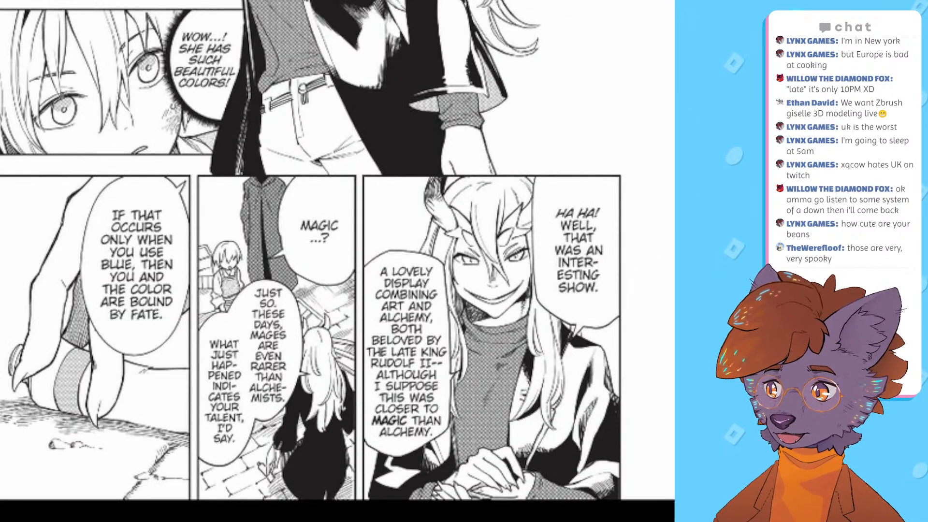
left_click_drag(338, 39, 349, 463)
left_click_drag(338, 270, 359, 267)
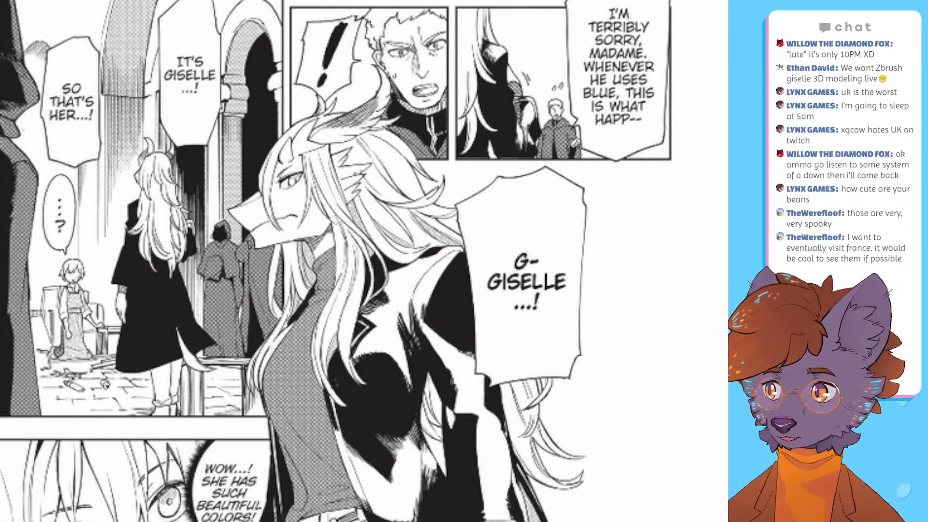
scroll(336, 261, "down", 2)
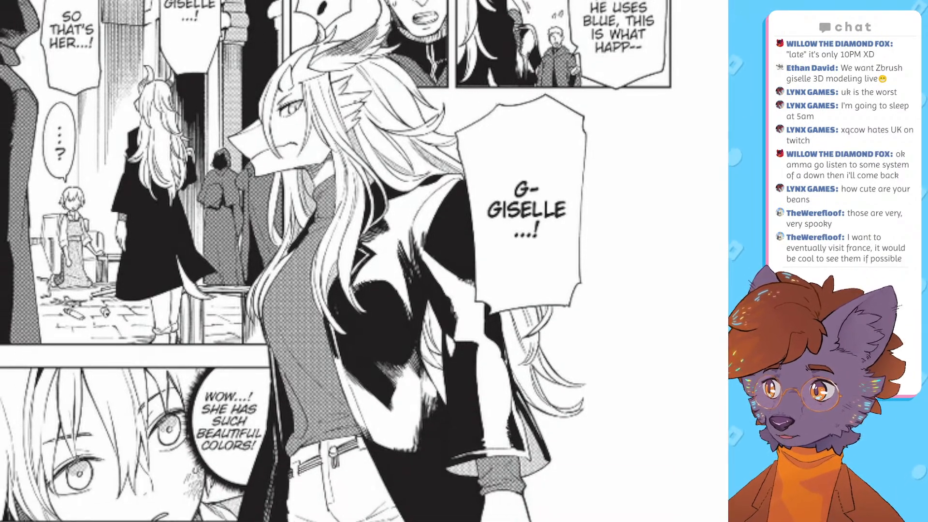
left_click_drag(364, 261, 335, 268)
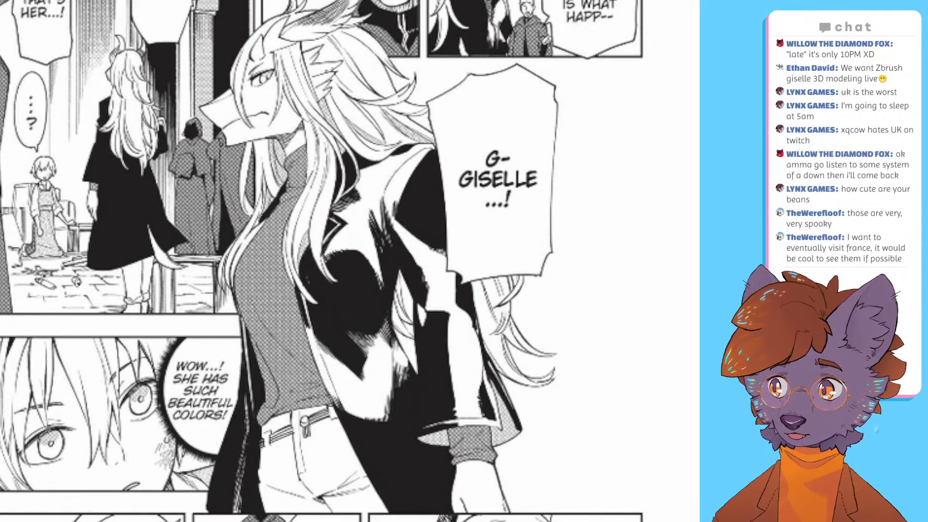
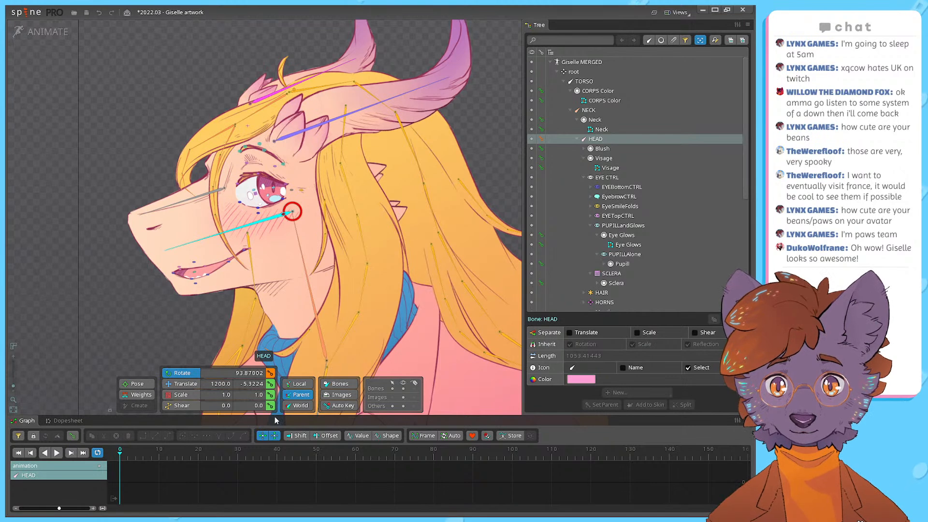
Step: Make the Graph area under the Spine viewport taller and fit the character's head into the remaining space
left_click_drag(275, 421, 271, 389)
left_click_drag(201, 319, 171, 281)
scroll(170, 282, "down", 3)
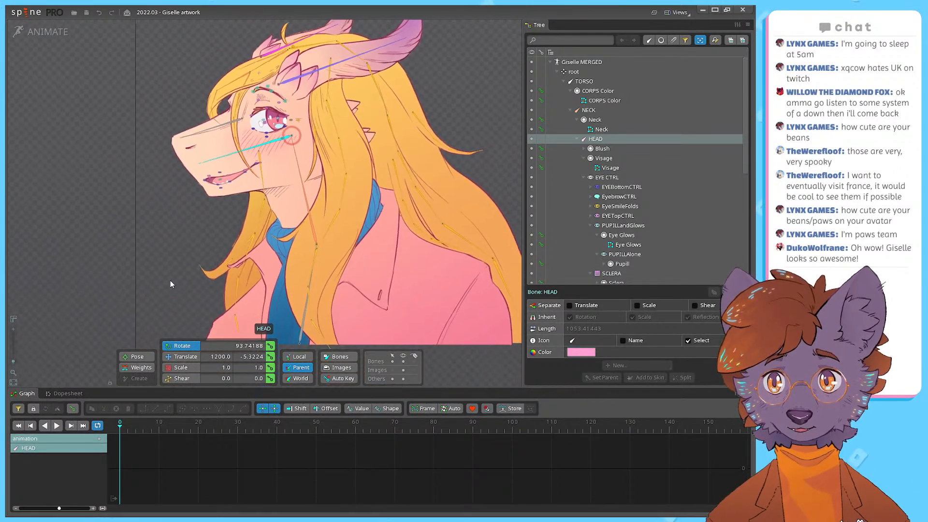
Step: Examine the rigged head's face, eye, horns and hair bones up close and from further away, with the Translate tool active
left_click_drag(243, 230, 237, 250)
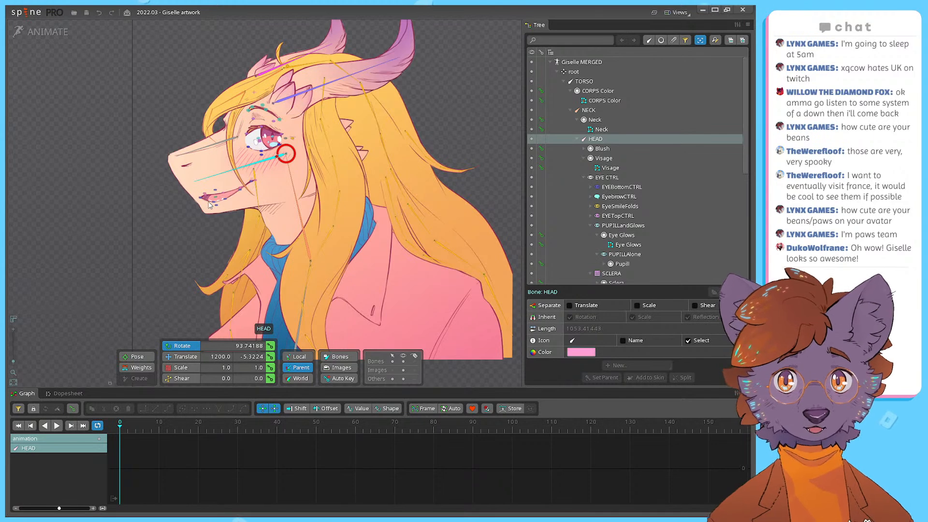
scroll(213, 201, "up", 1)
scroll(221, 197, "up", 1)
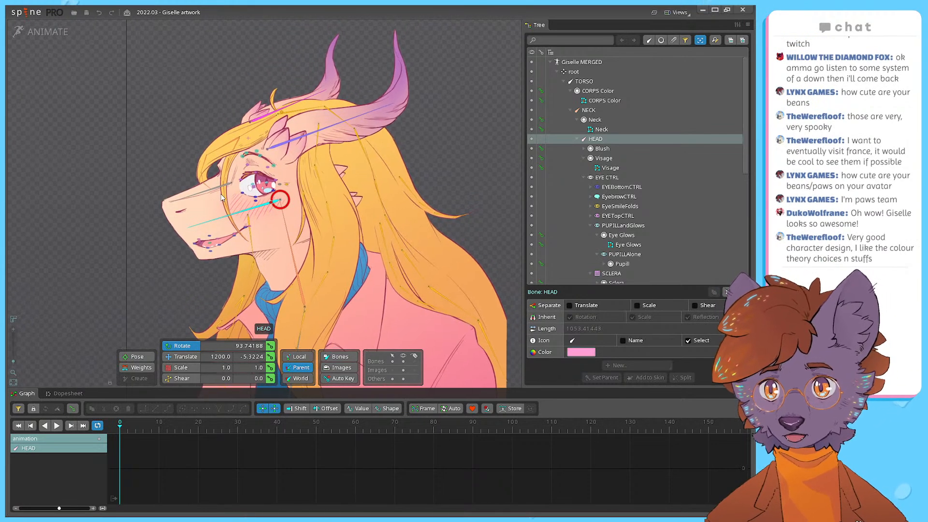
scroll(223, 194, "up", 5)
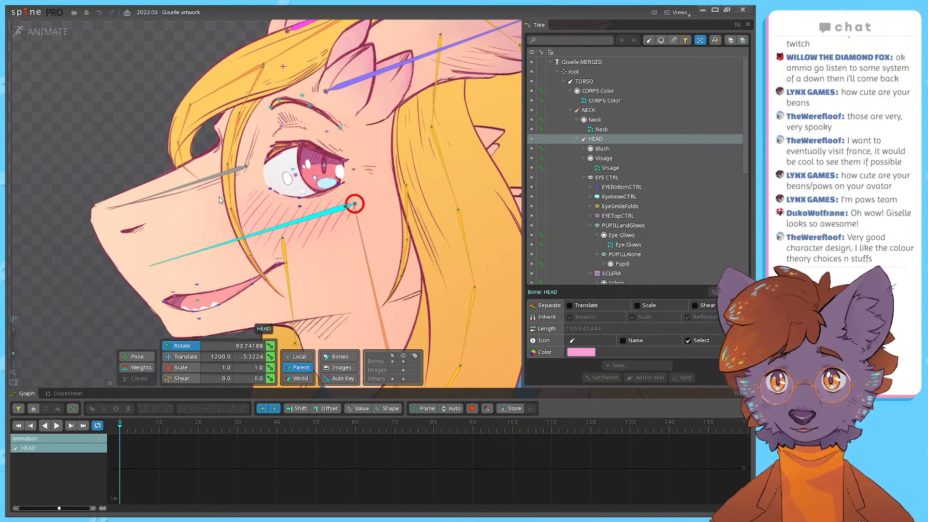
left_click_drag(253, 213, 262, 222)
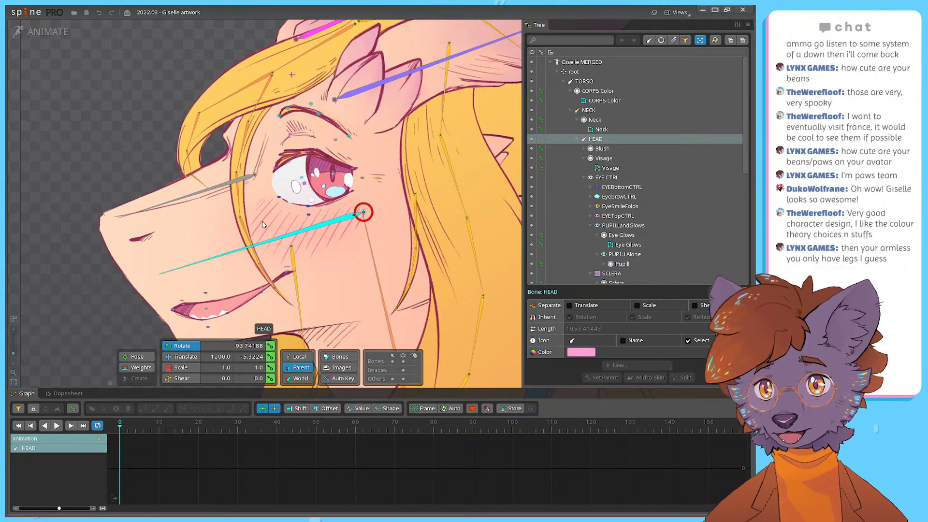
scroll(262, 221, "down", 3)
key("t")
left_click_drag(265, 237, 236, 217)
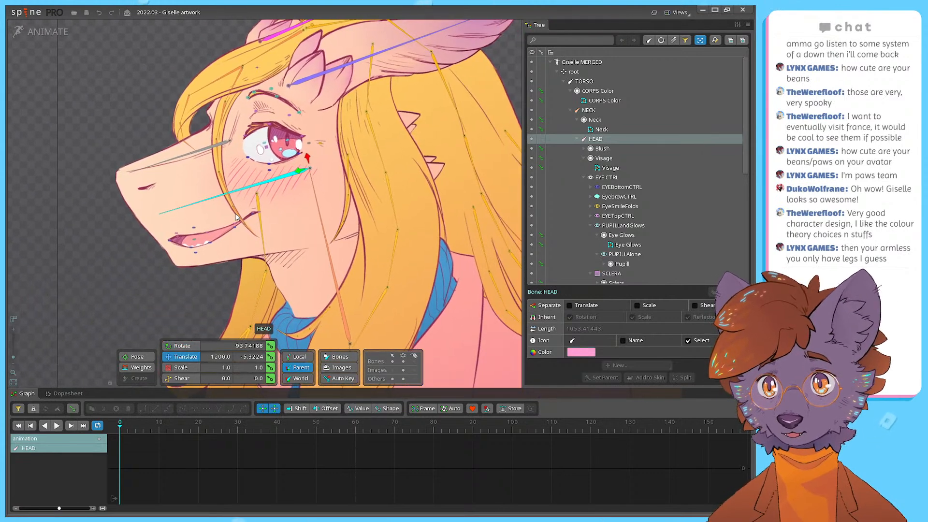
scroll(239, 220, "down", 4)
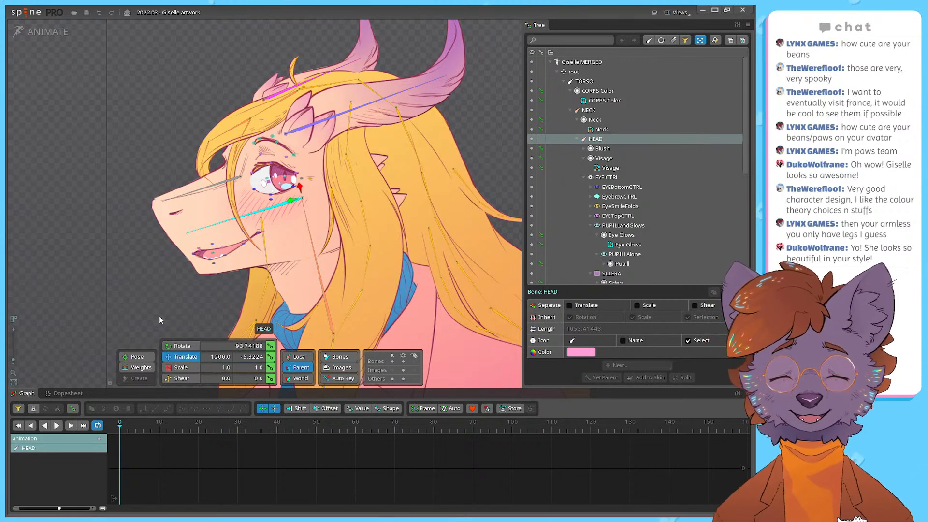
left_click_drag(146, 302, 136, 295)
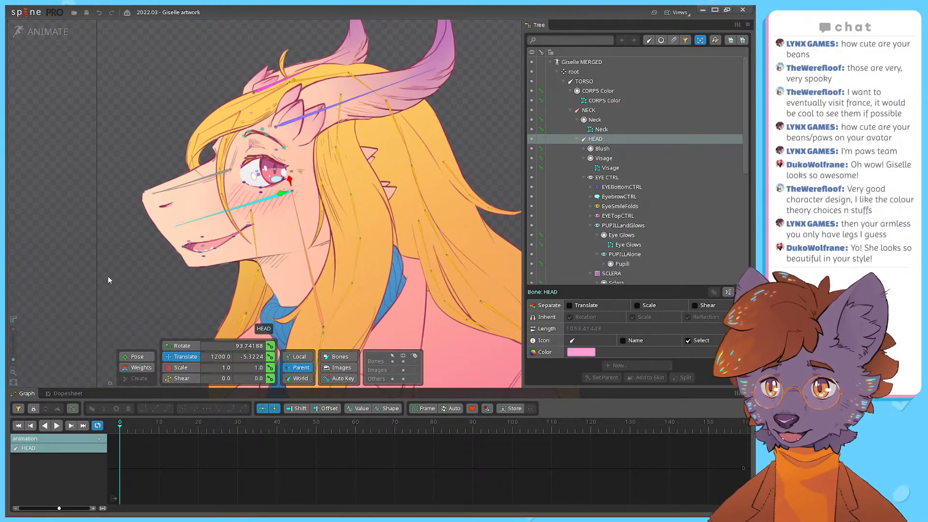
left_click_drag(161, 258, 151, 254)
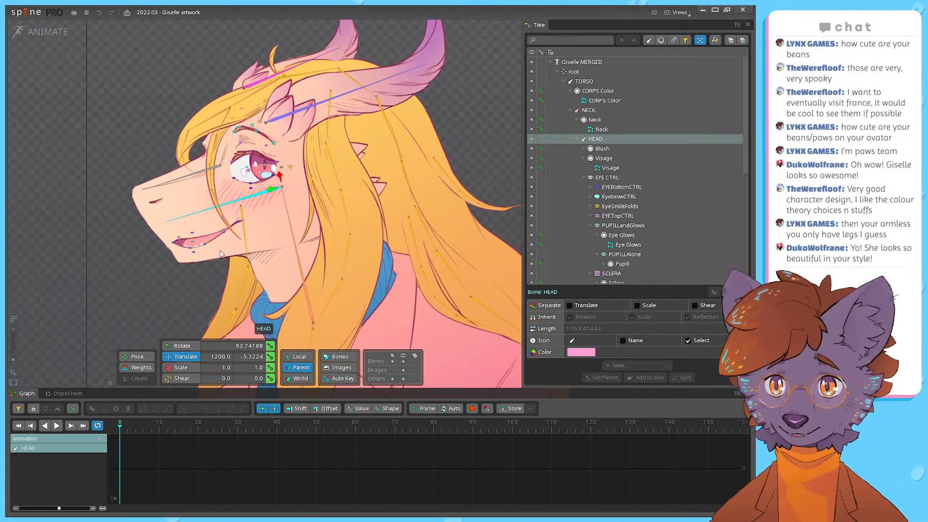
left_click_drag(199, 252, 201, 270)
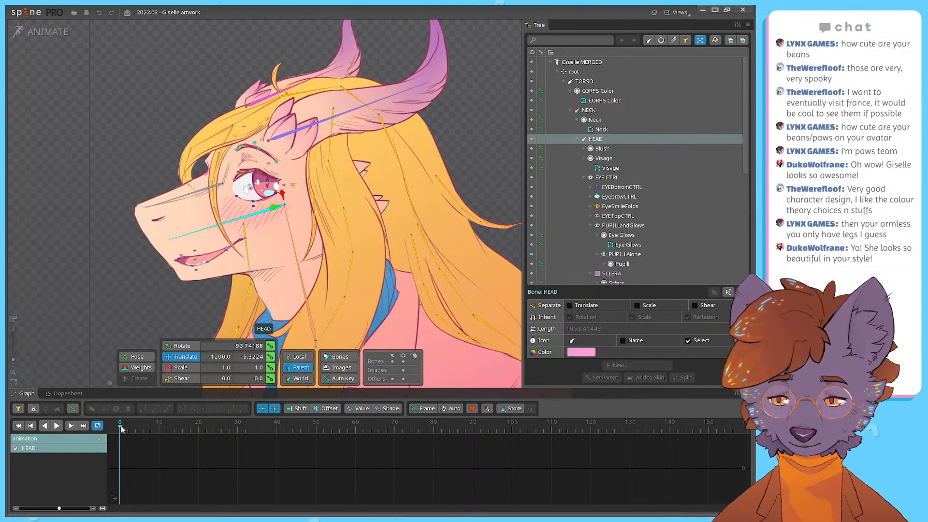
Step: Key the HEAD bone's rotation at frame 0 of the animation
left_click(261, 346)
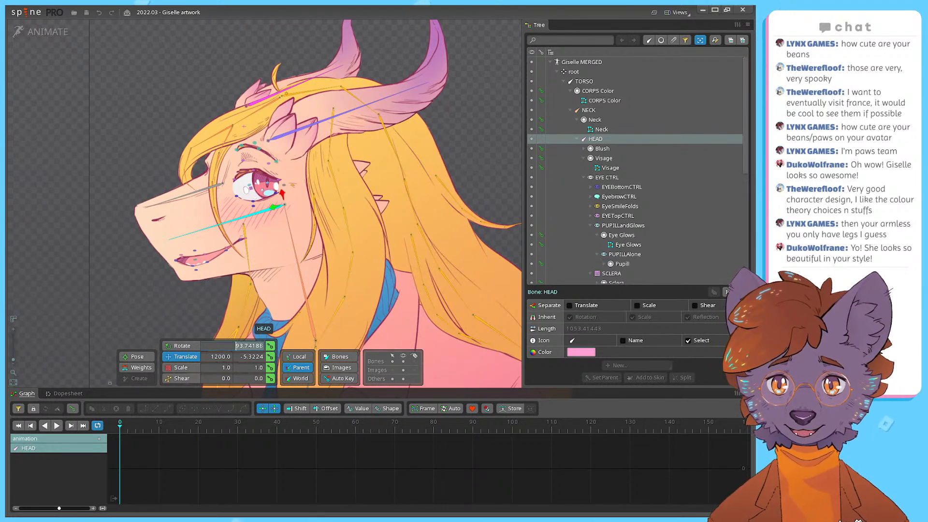
scroll(261, 346, "up", 3)
scroll(262, 338, "down", 3)
left_click_drag(261, 339, 262, 283)
key("ctrl+z")
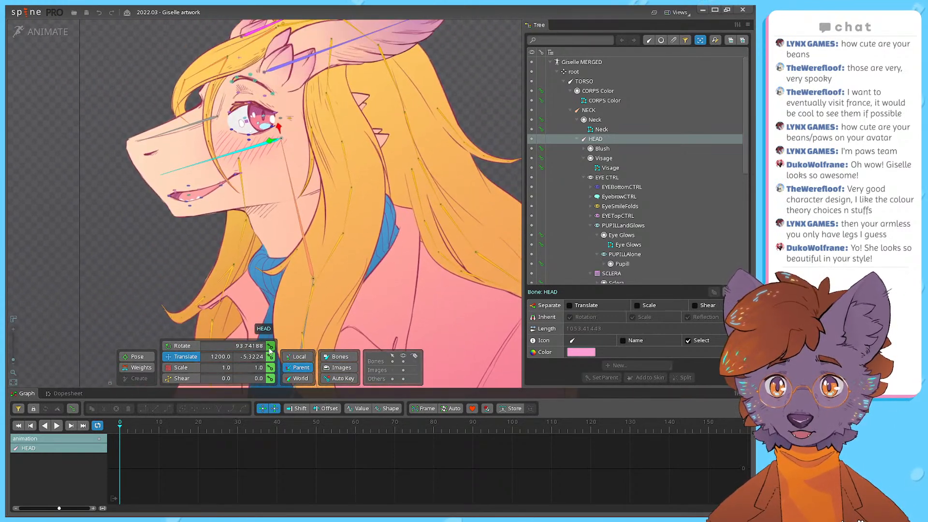
left_click(269, 347)
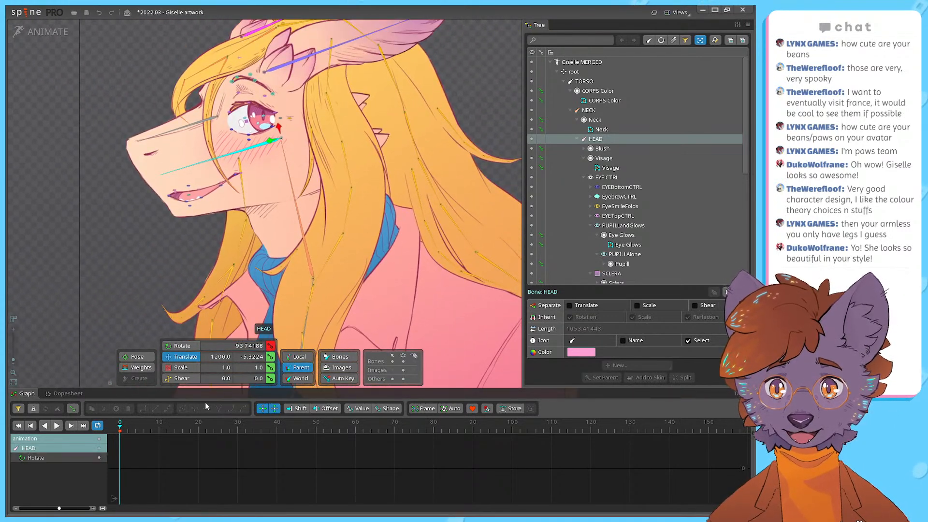
Step: Try tilting the head downward by rotating the HEAD bone, and undo the rotation
left_click(180, 347)
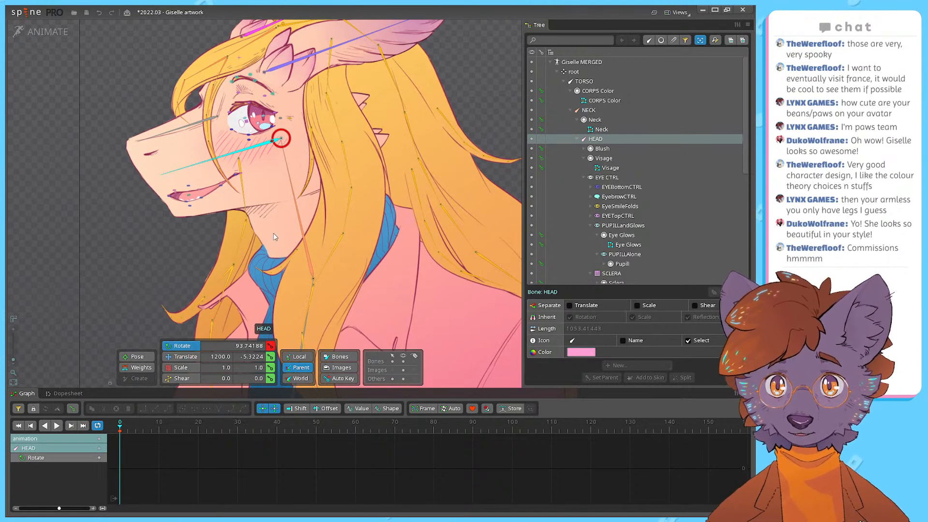
left_click_drag(272, 228, 268, 289)
left_click_drag(263, 192, 281, 253)
key("ctrl+z")
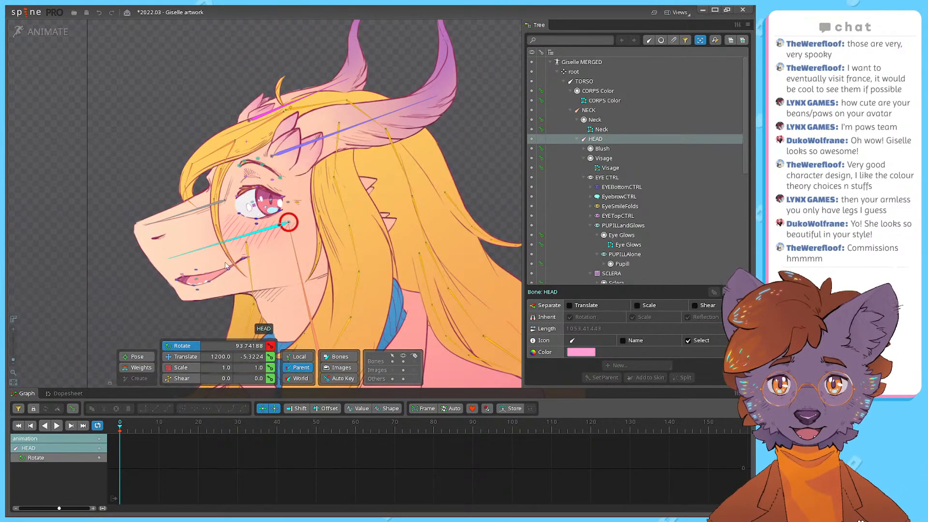
left_click_drag(282, 232, 295, 235)
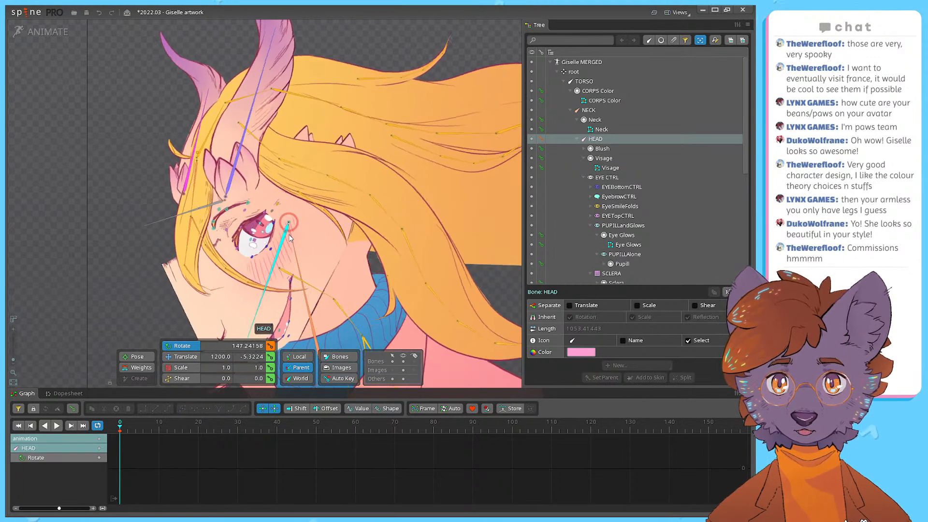
key("ctrl+z")
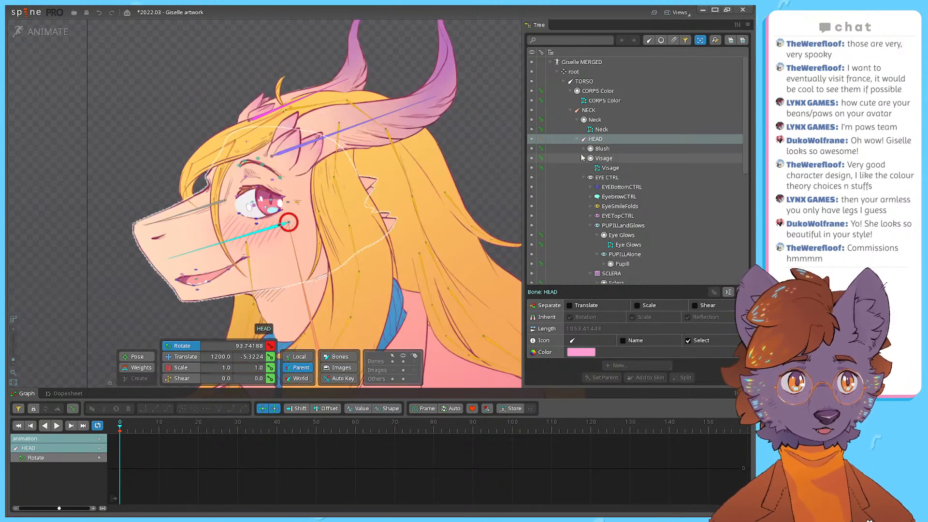
Step: Switch to Setup mode, collapse the Visage branch of the HEAD bone and inspect the Eye Glows branch among the eye controls
left_click(41, 32)
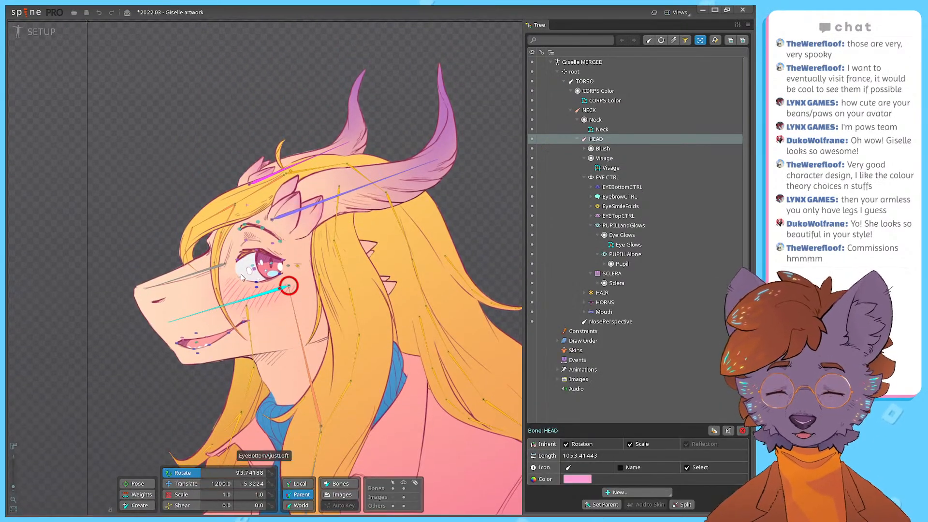
left_click(584, 158)
left_click_drag(151, 265, 190, 262)
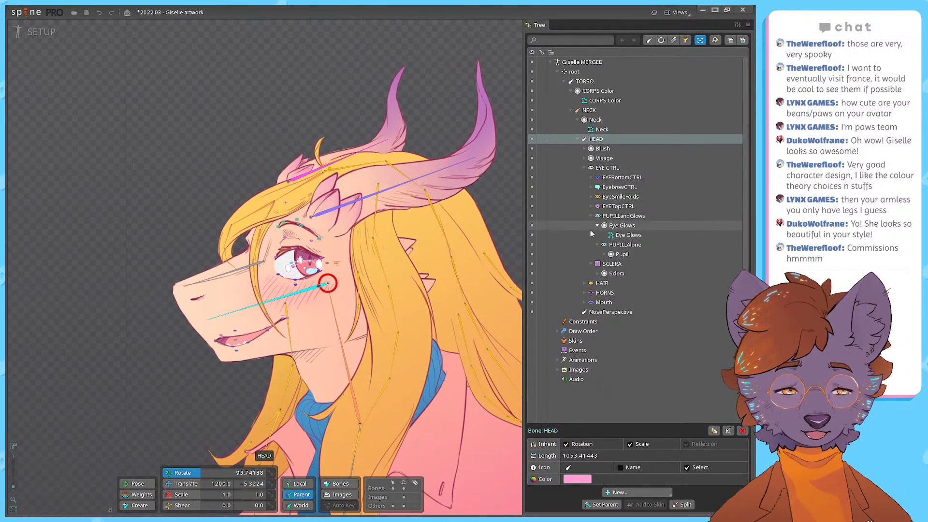
left_click_drag(455, 276, 407, 216)
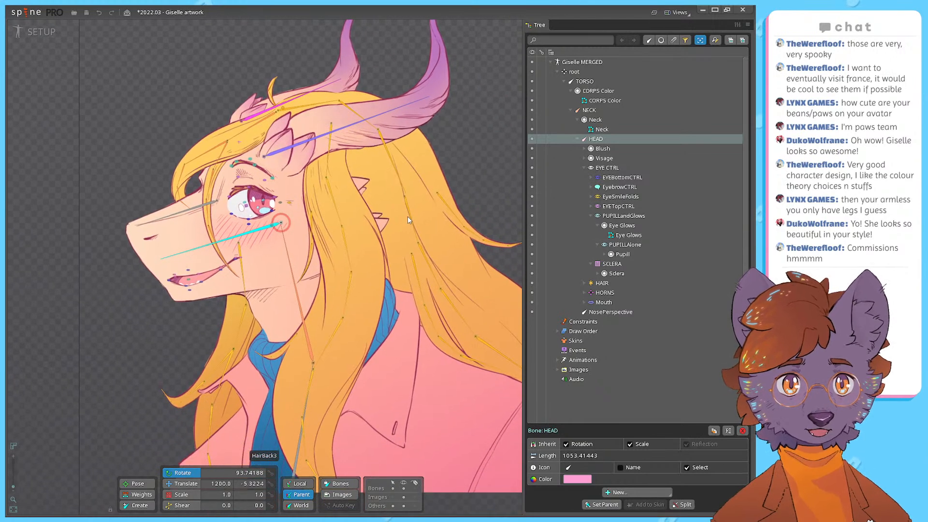
left_click(598, 226)
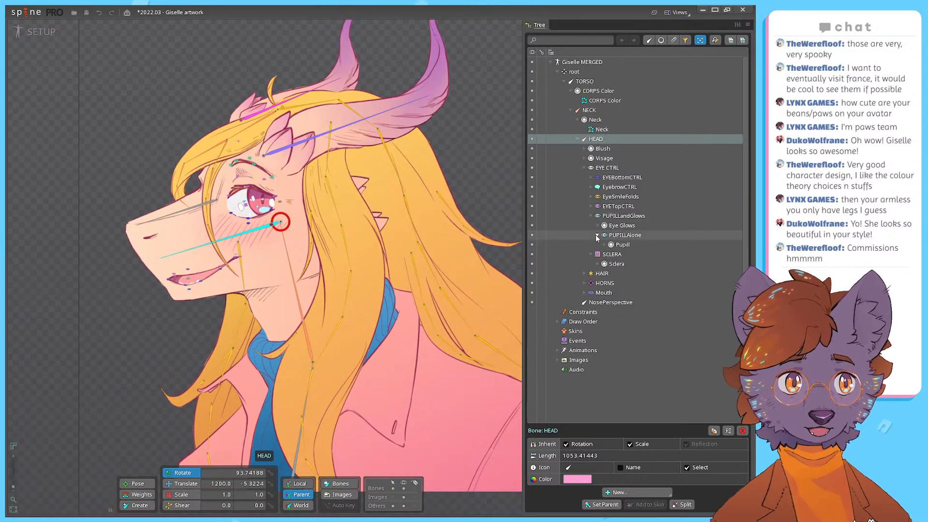
left_click(599, 225)
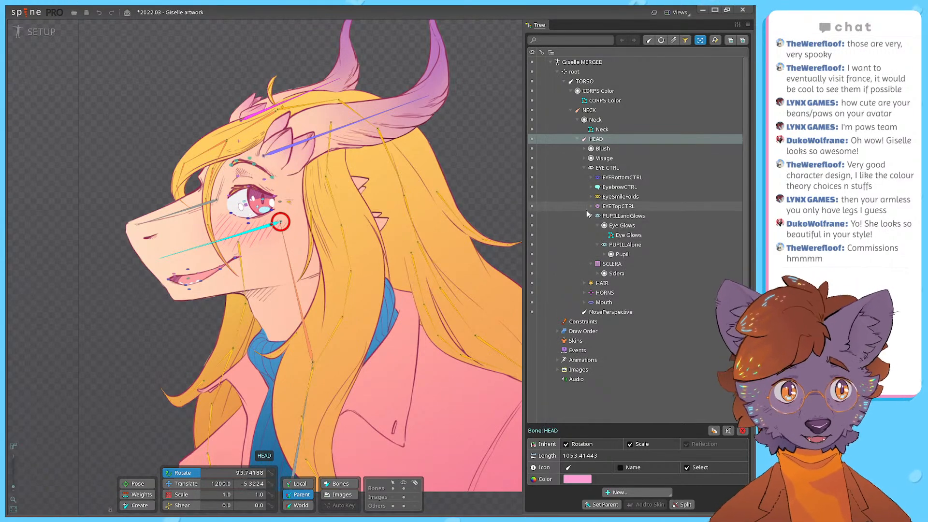
Step: Select the Visage mesh under the HEAD bone and open the Weights view for its bound bones
left_click(584, 158)
left_click(611, 168)
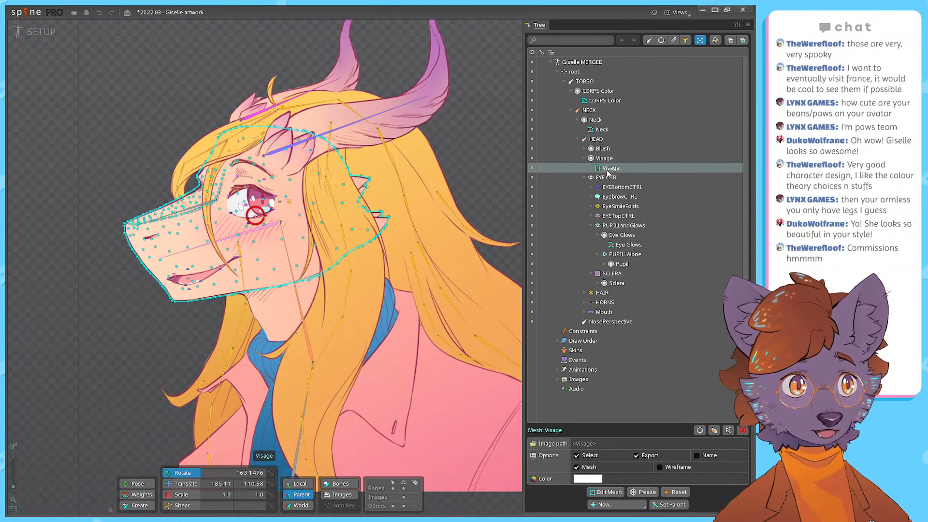
left_click_drag(168, 230, 244, 228)
scroll(244, 229, "up", 5)
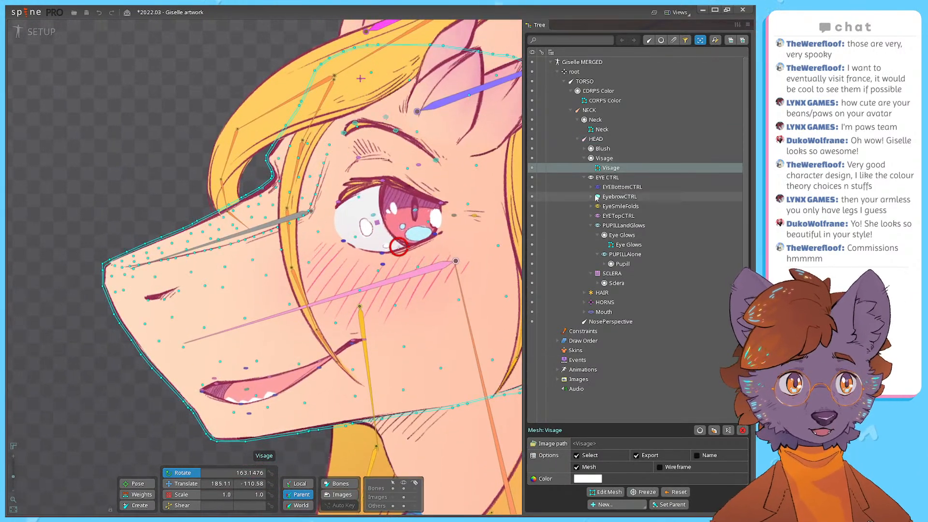
double_click(650, 168)
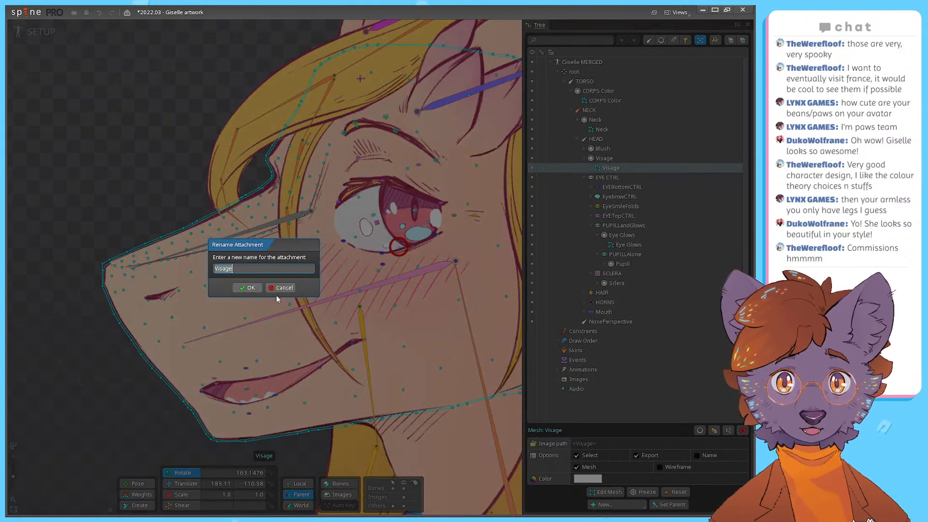
left_click(279, 291)
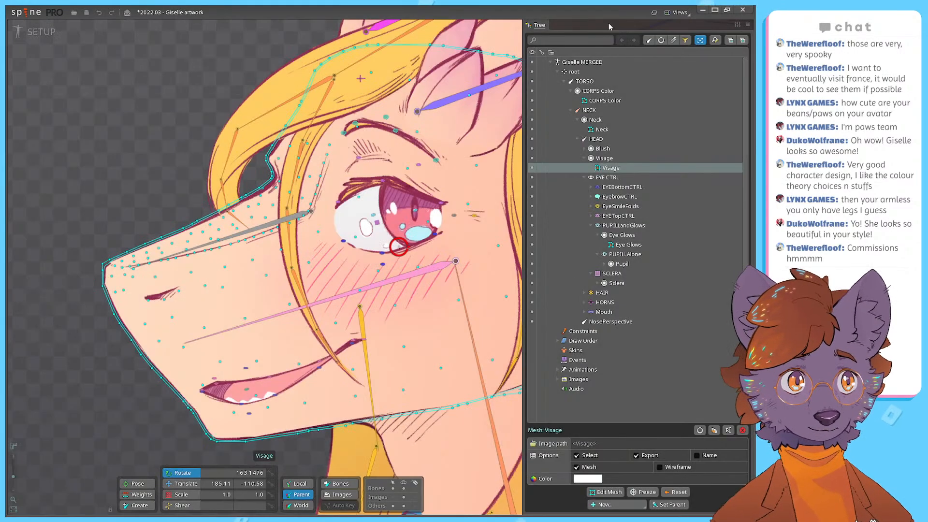
left_click(677, 12)
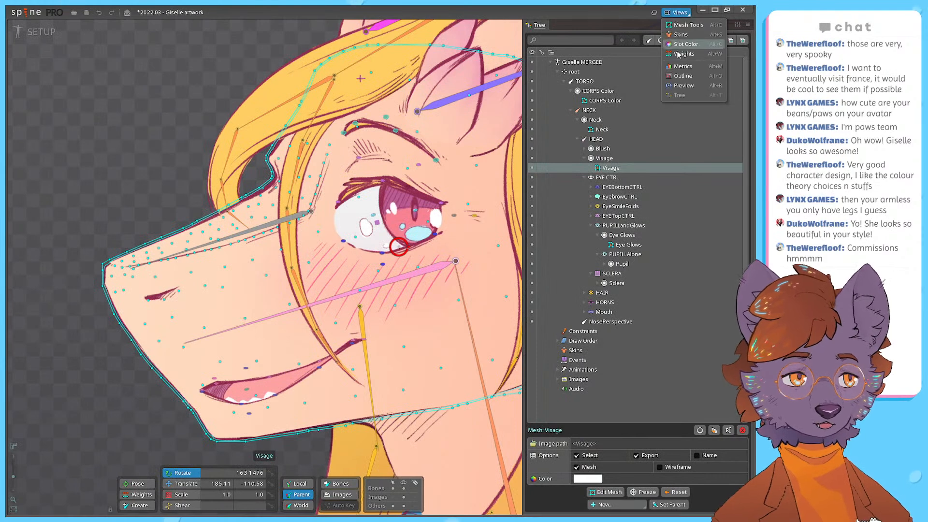
left_click(682, 54)
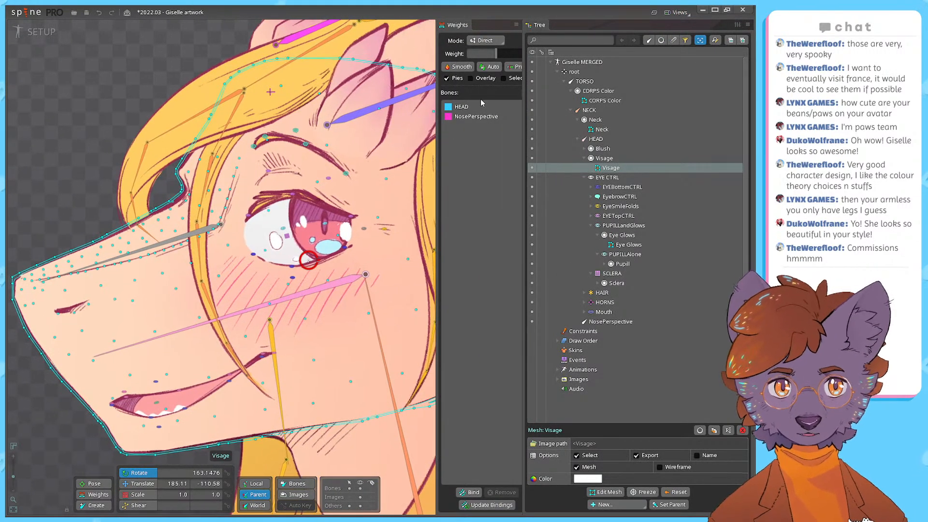
left_click(475, 110)
Step: Walk down the front left hair chain by selecting the HairFrontLeft1, HairFrontLeft2 and HairFrontLeft3 bones
left_click(607, 177)
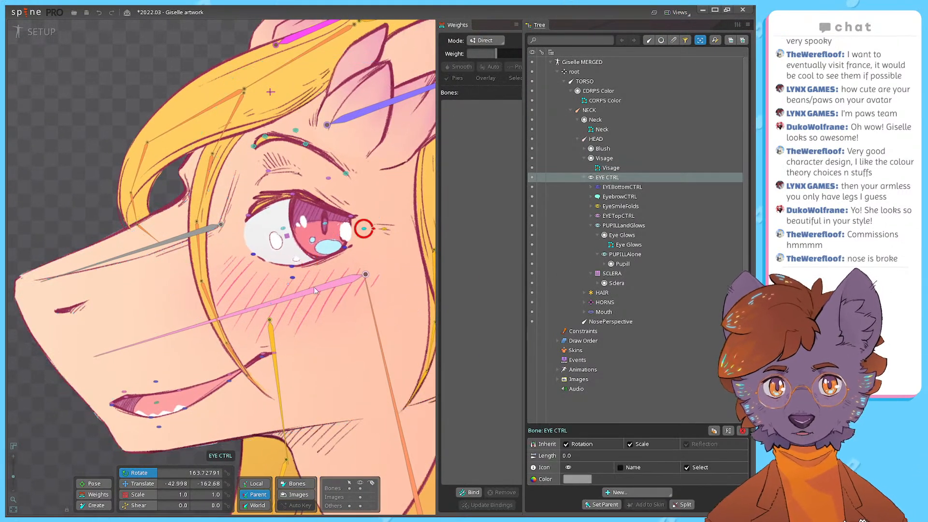
scroll(197, 290, "down", 3)
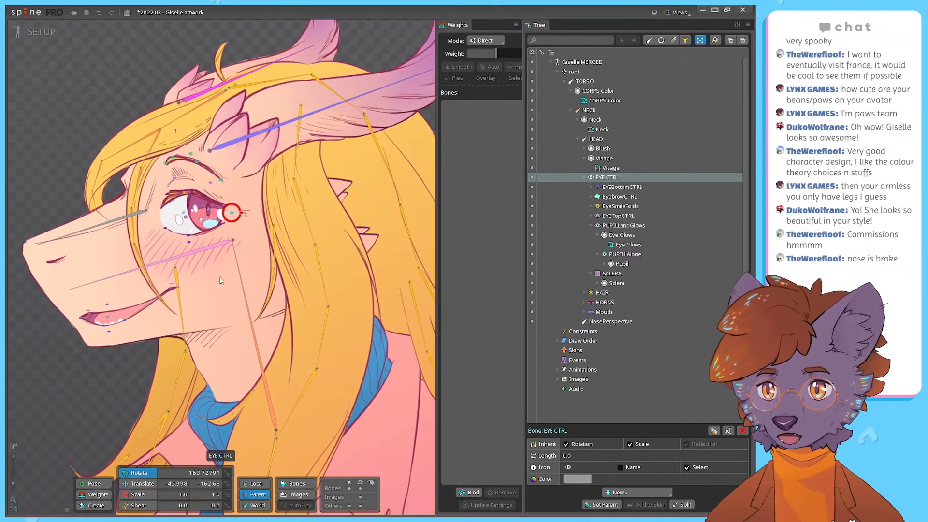
left_click(301, 118)
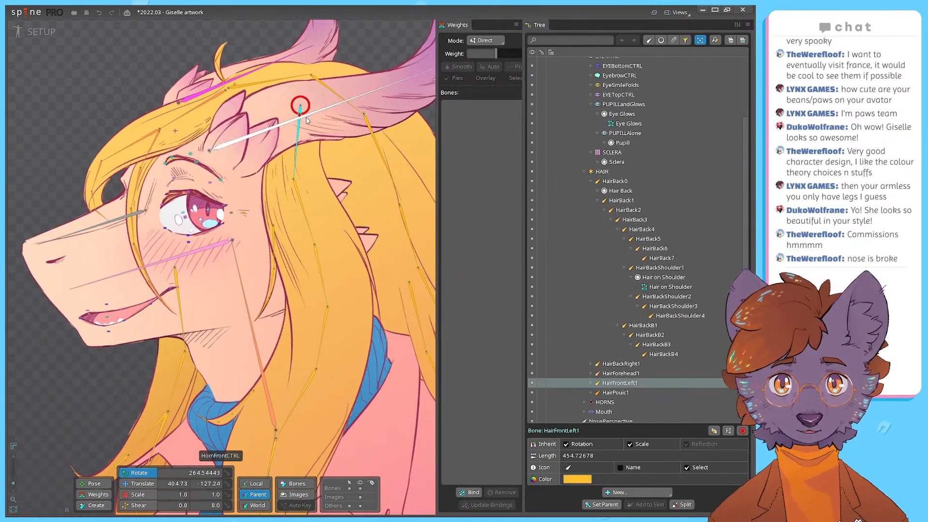
left_click_drag(299, 117, 305, 177)
scroll(259, 184, "down", 3)
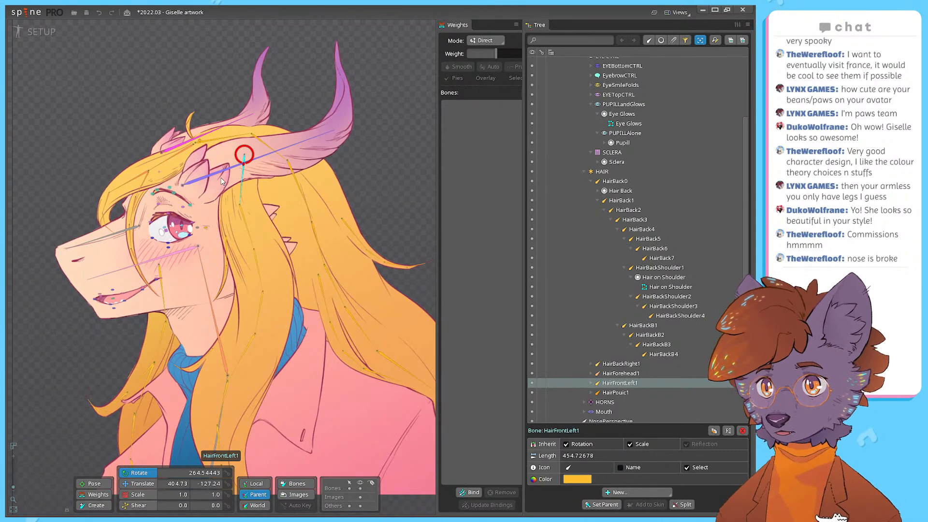
left_click(242, 207)
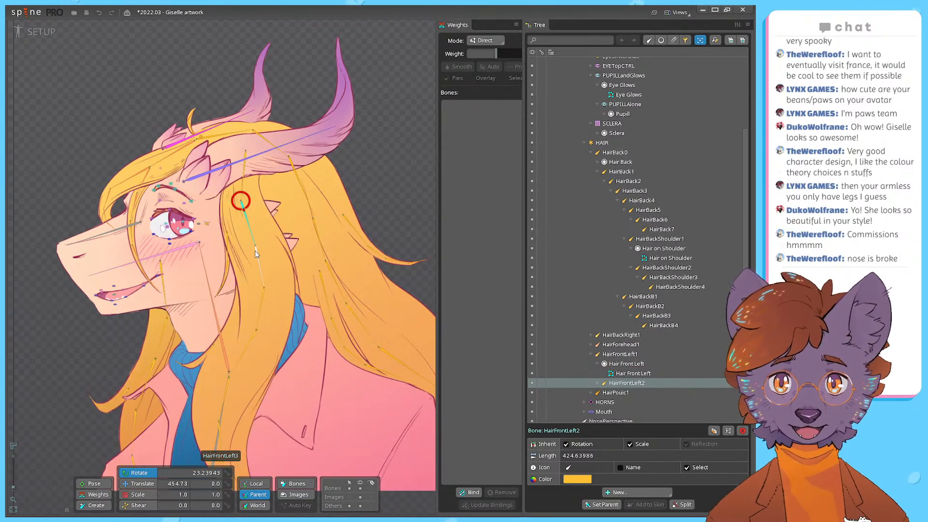
left_click(254, 250)
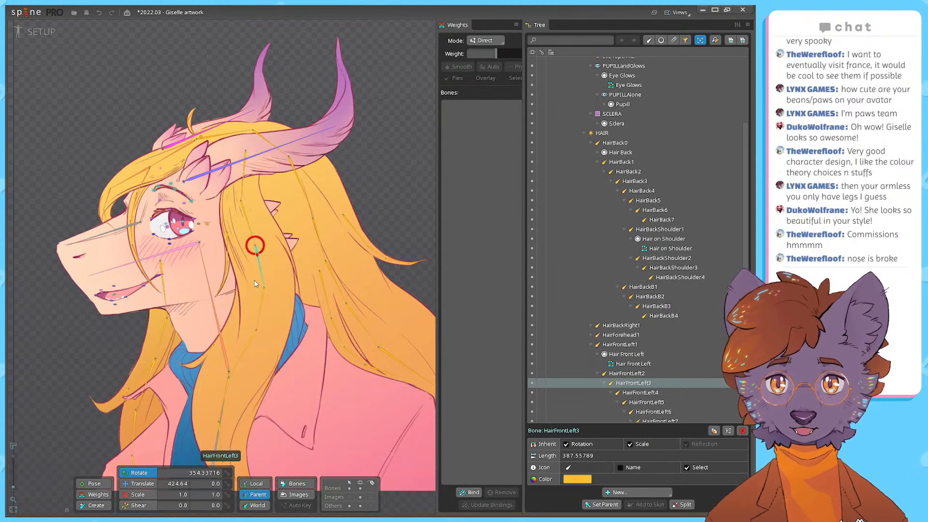
Step: Try rotating the HairFrontLeft4 and HairFrontLeft5 bones midway along the strand, undoing each rotation
left_click(263, 292)
mouse_move(263, 292)
left_mouse_down()
mouse_move(252, 292)
mouse_move(264, 303)
left_mouse_up()
scroll(264, 303, "up", 3)
key("ctrl+z")
scroll(270, 312, "up", 3)
left_click(260, 309)
left_click_drag(259, 309, 270, 326)
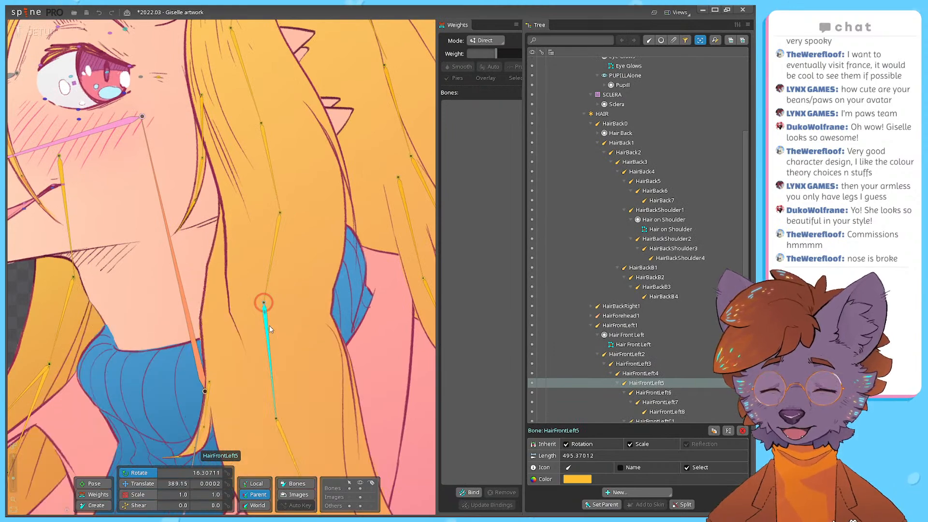
key("ctrl+z")
Step: Try rotating the HairFrontLeft6 and HairFrontLeft7 bones at the lower end of the strand, undoing the attempts
scroll(320, 266, "down", 2)
scroll(328, 259, "down", 2)
scroll(198, 291, "up", 4)
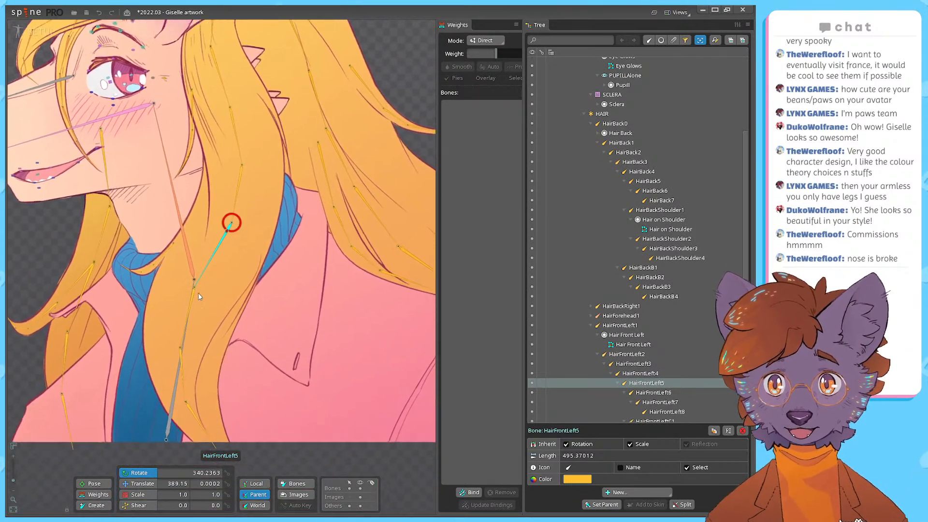
left_click(191, 296)
mouse_move(191, 297)
left_mouse_down()
mouse_move(204, 300)
mouse_move(192, 304)
left_mouse_up()
key("ctrl+z")
left_click(194, 288)
left_click_drag(205, 354, 254, 281)
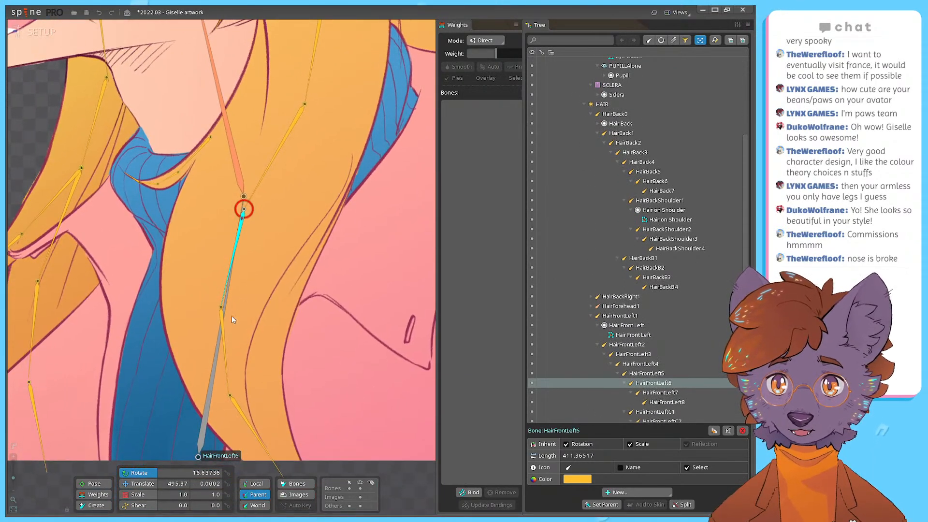
left_click(223, 324)
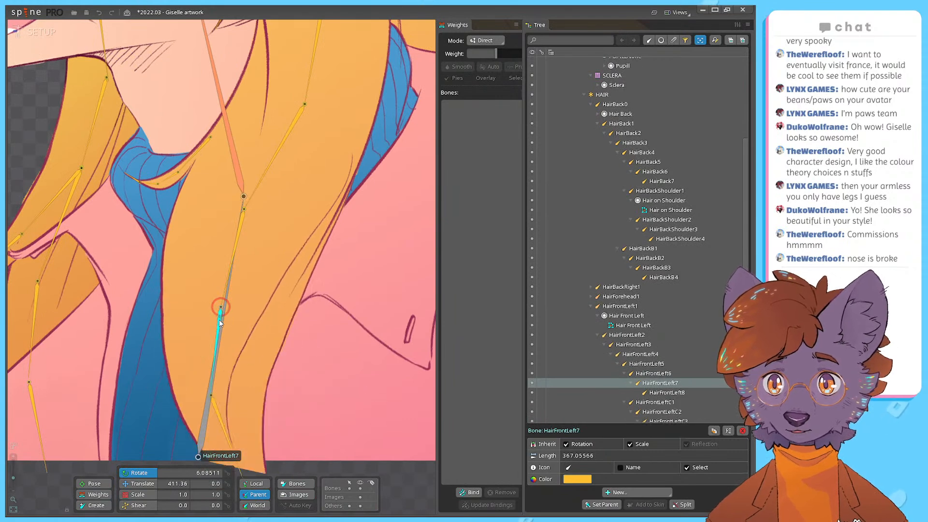
Step: Show the Hair Front Left mesh's weight pies for all its bound bones, from HairFrontLeft1 through HairFrontLeftB3
left_click(633, 325)
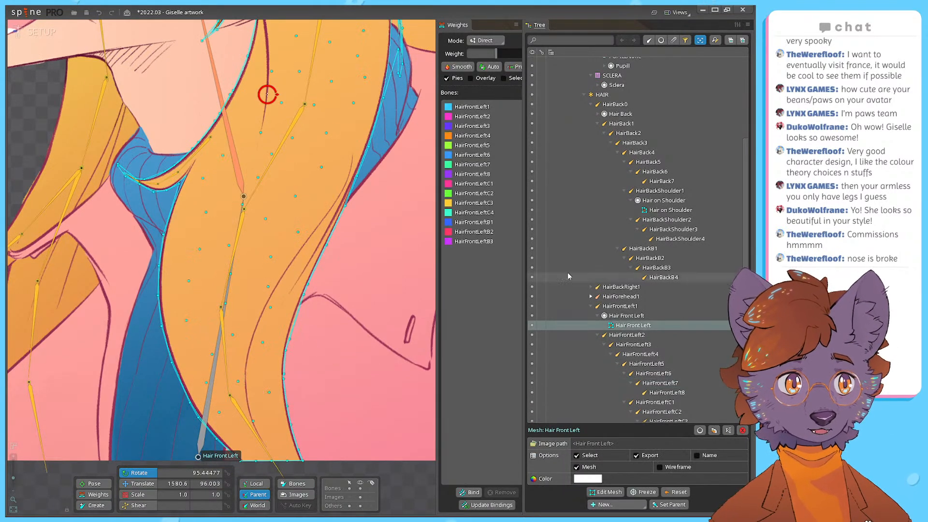
left_click(472, 107)
left_click(473, 242, "shift")
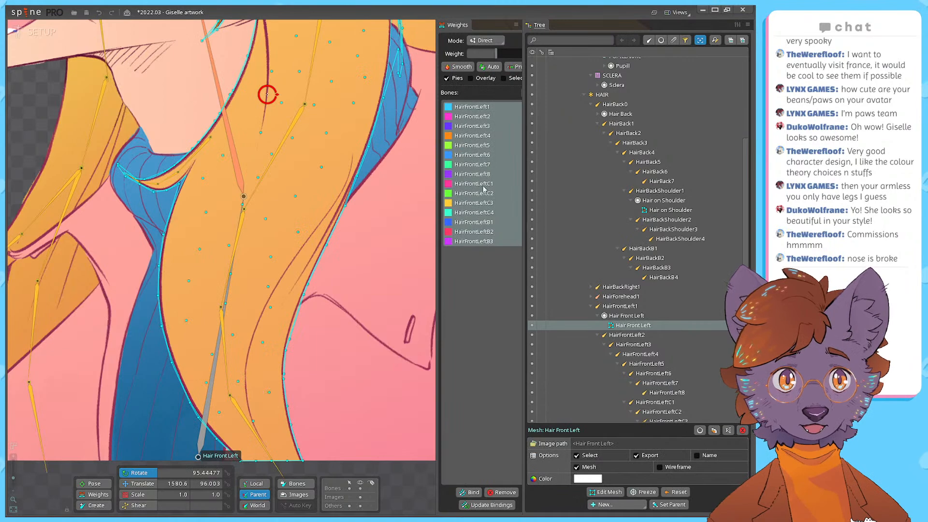
left_click(504, 78)
Step: Examine how the vertex weights pass from bone to bone along the Hair Front Left mesh, from root to lower strand
mouse_move(329, 117)
left_mouse_down()
mouse_move(324, 262)
mouse_move(297, 187)
left_mouse_up()
mouse_move(292, 125)
left_mouse_down()
mouse_move(272, 214)
mouse_move(281, 381)
left_mouse_up()
scroll(262, 243, "up", 3)
left_click_drag(246, 159, 242, 330)
left_click_drag(222, 128, 217, 171)
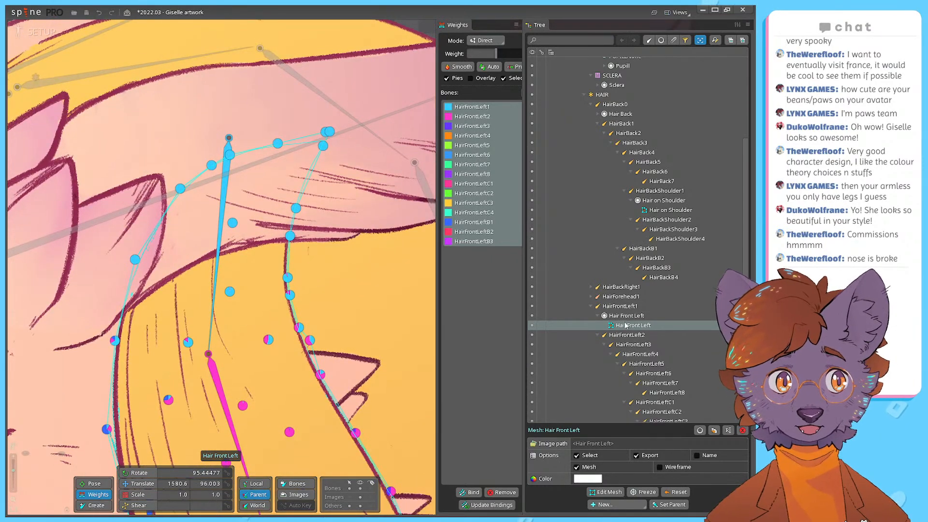
left_click_drag(324, 253, 380, 194)
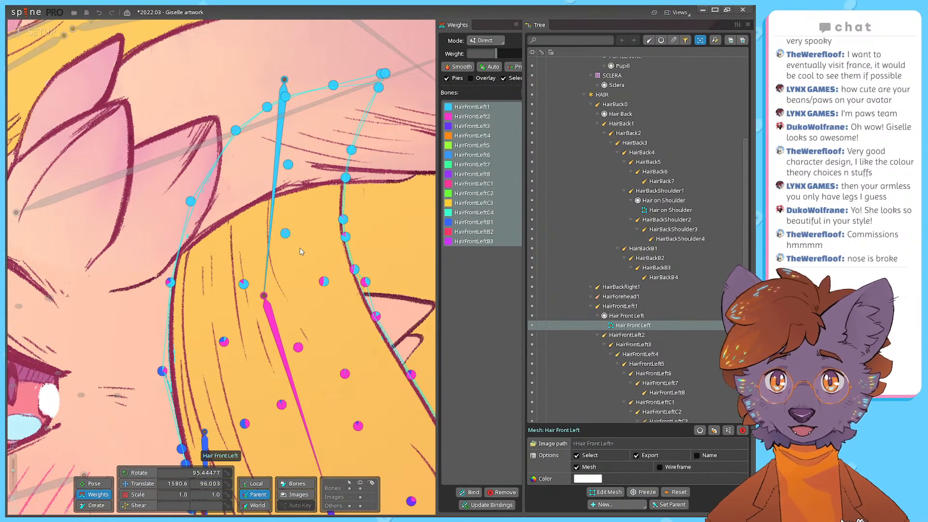
scroll(274, 244, "down", 1)
left_click_drag(341, 258, 268, 163)
scroll(246, 290, "down", 1)
left_click_drag(238, 457, 277, 159)
left_click_drag(216, 221, 216, 231)
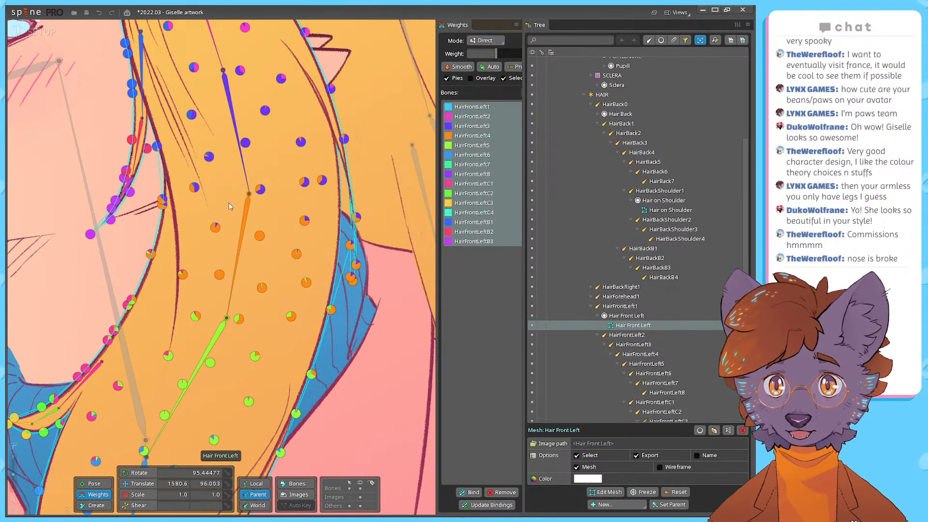
left_click_drag(242, 341, 317, 203)
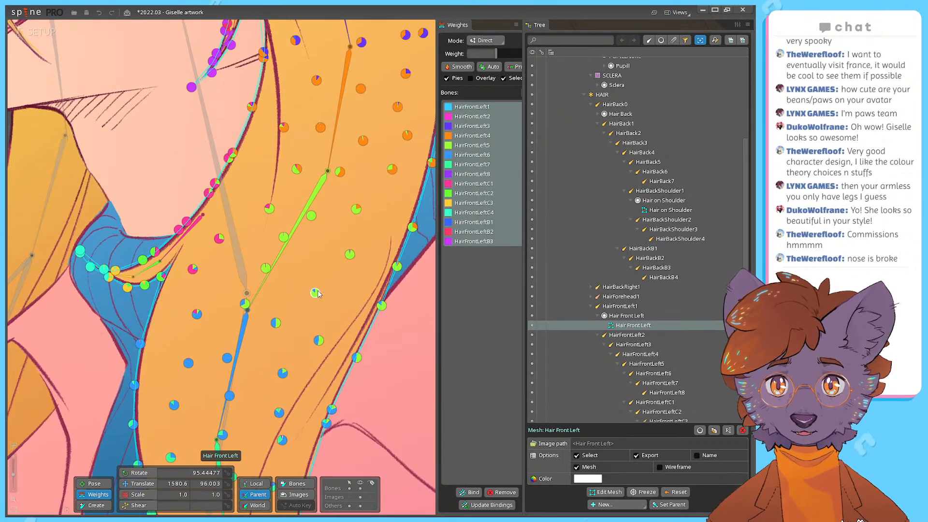
Step: Isolate the HairFrontLeftC1 bone's weights on the Hair Front Left mesh, and return to the Rotate tool
left_click(187, 230)
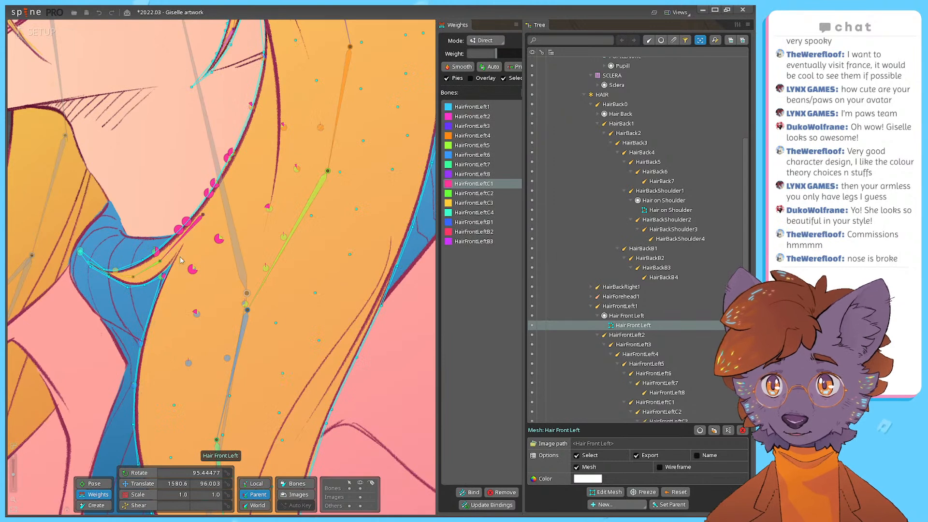
left_click(505, 78)
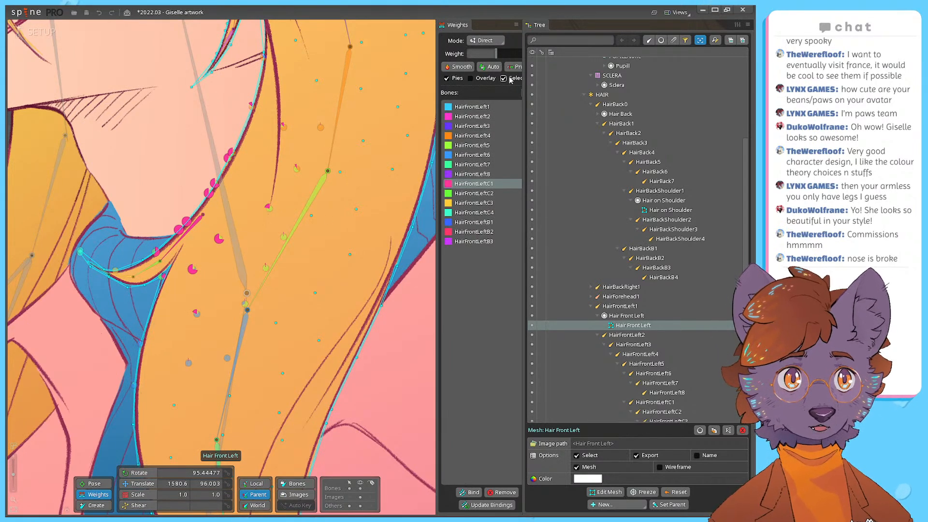
left_click(140, 473)
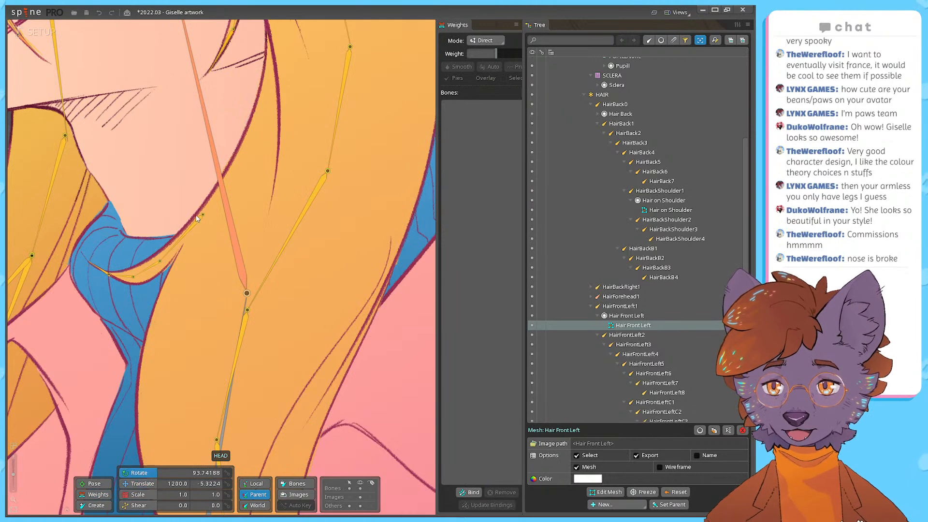
Step: Try rotating the HairFrontLeftC1 and HairFrontLeftC2 bones of the small curl over the collar, leaving the curl as it was
left_click(199, 216)
scroll(152, 246, "up", 2)
scroll(159, 245, "up", 1)
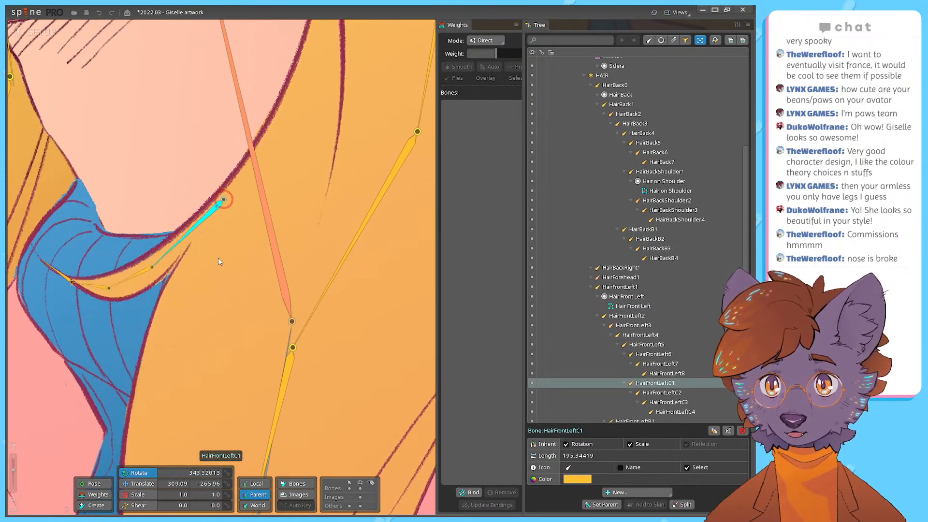
left_click_drag(140, 288, 141, 280)
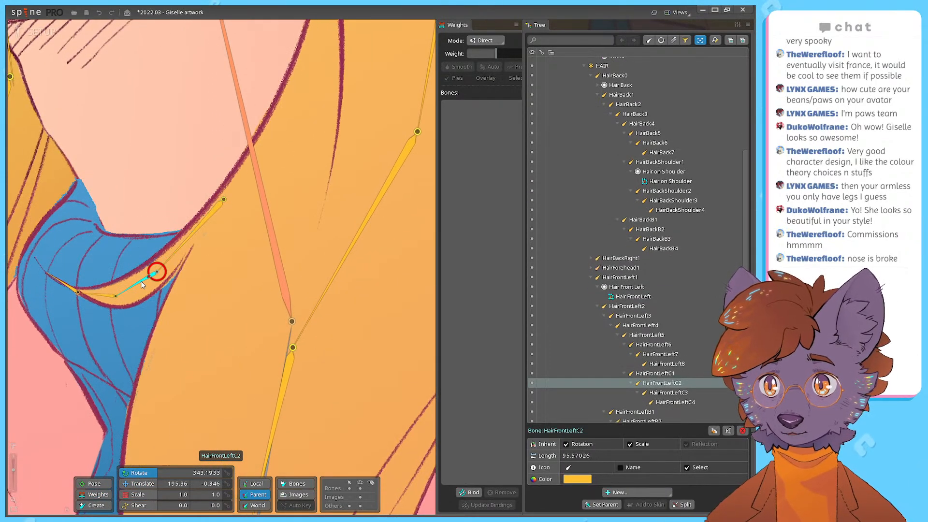
left_click_drag(141, 313, 162, 314)
left_click_drag(189, 284, 220, 321)
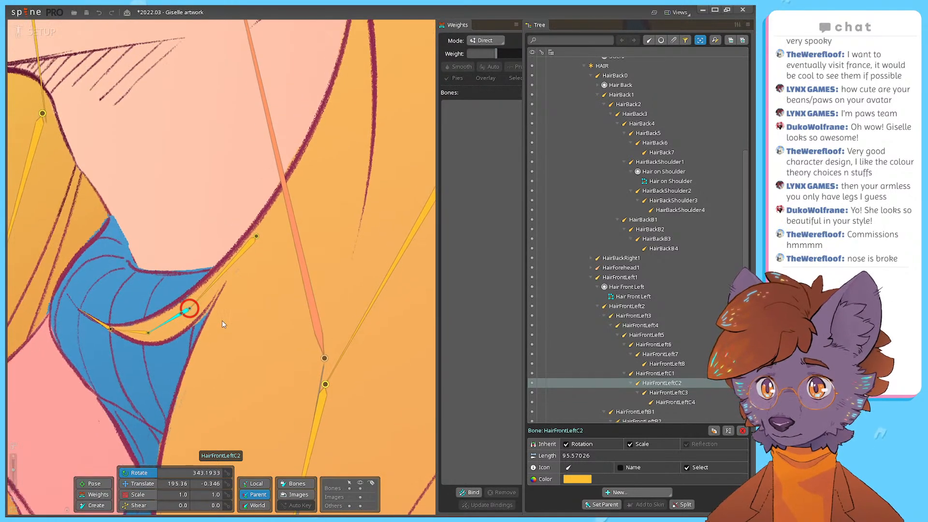
scroll(184, 323, "down", 4)
left_click_drag(221, 266, 187, 327)
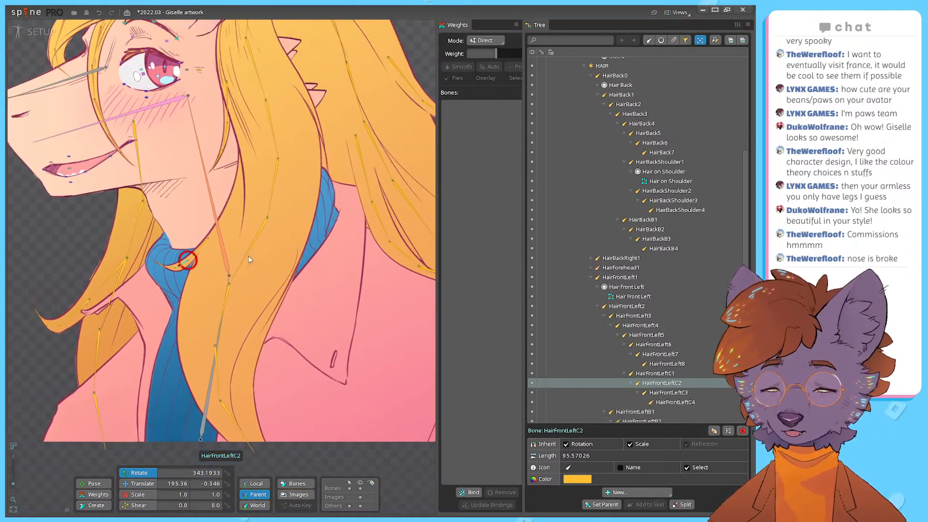
Step: Show the Visage mesh's weight pies for both the HEAD and NosePerspective bones, without pruning any weights
left_click_drag(247, 262, 237, 292)
left_click_drag(145, 133, 280, 270)
scroll(280, 271, "up", 2)
scroll(300, 271, "up", 2)
left_click(300, 272)
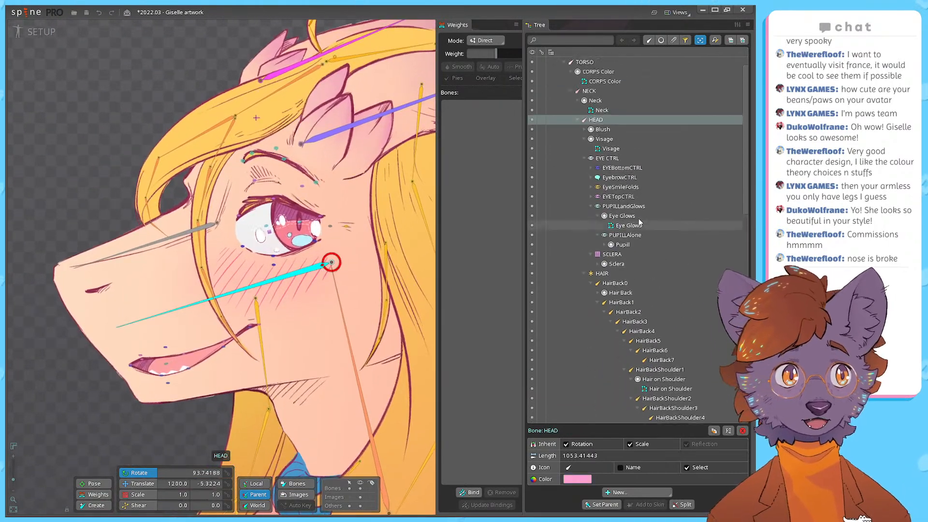
left_click(611, 168)
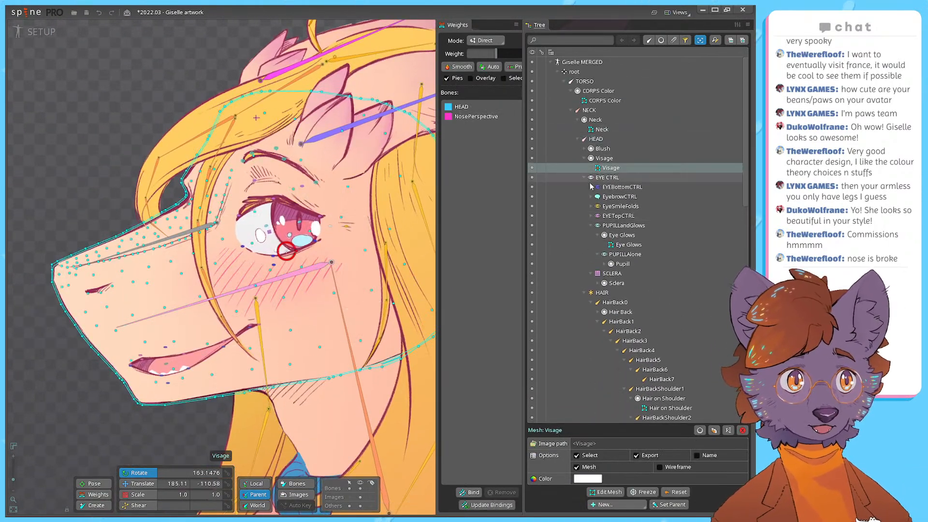
left_click_drag(216, 188, 339, 209)
left_click(462, 106)
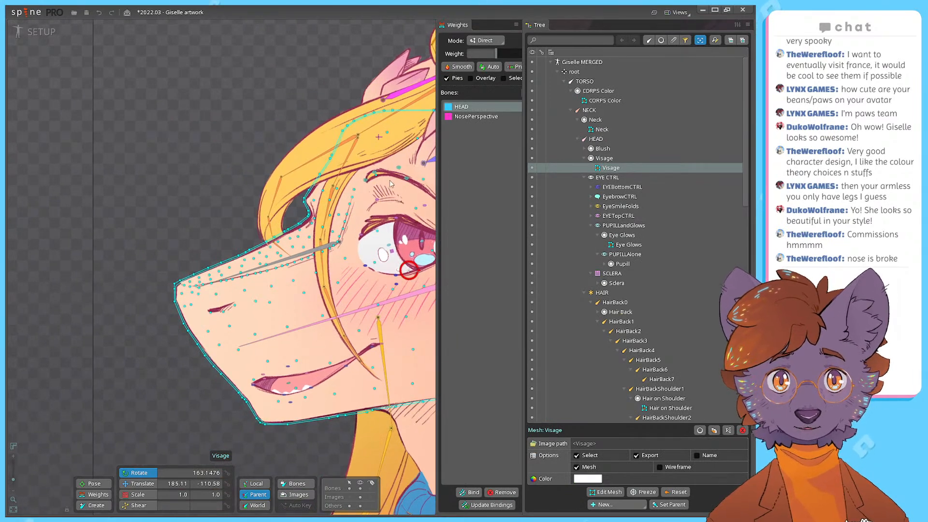
left_click(484, 117, "ctrl")
left_click(512, 70)
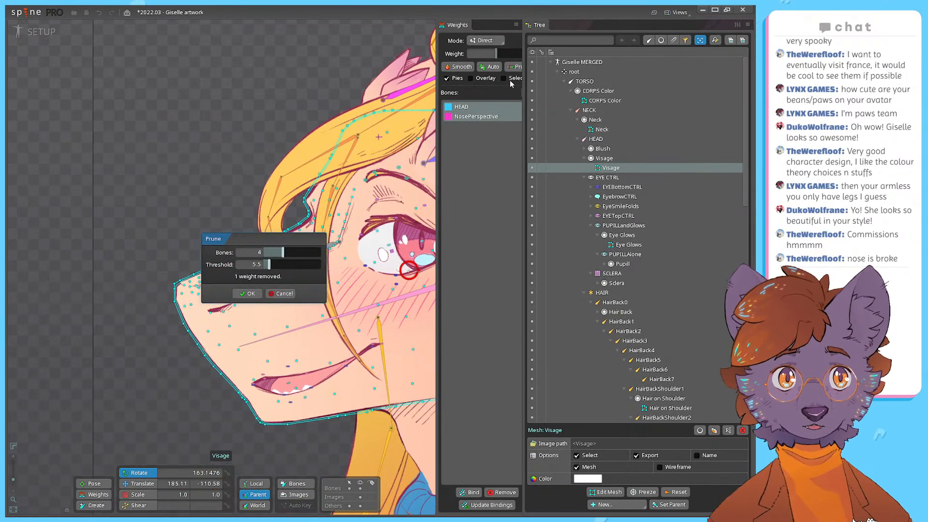
left_click(511, 80)
Step: Inspect the vertex weights along the snout's bridge and select the outline vertex above the nose tip
scroll(241, 255, "up", 5)
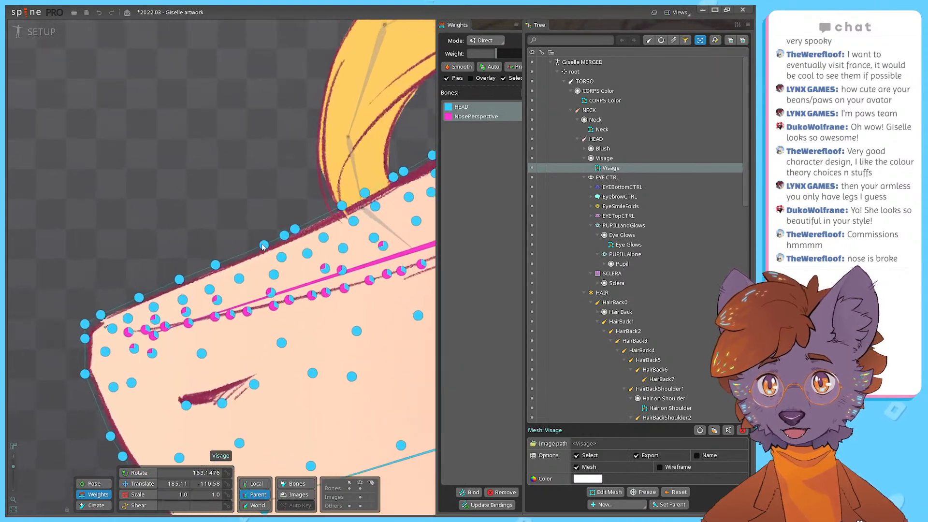
scroll(131, 293, "up", 3)
left_click(136, 291)
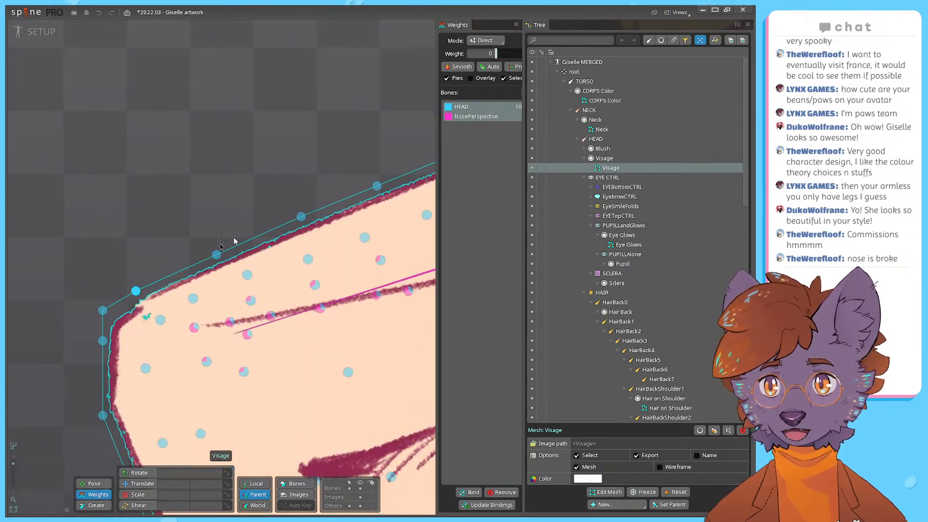
Step: Collapse the EYE CTRL branch and reparent the NosePerspective bone from NECK to the HEAD bone
scroll(114, 296, "down", 5)
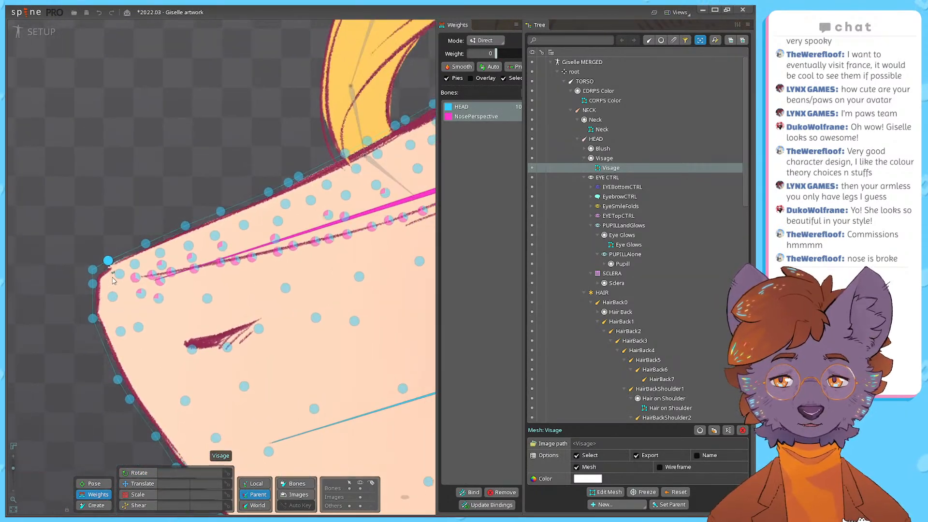
scroll(111, 277, "down", 4)
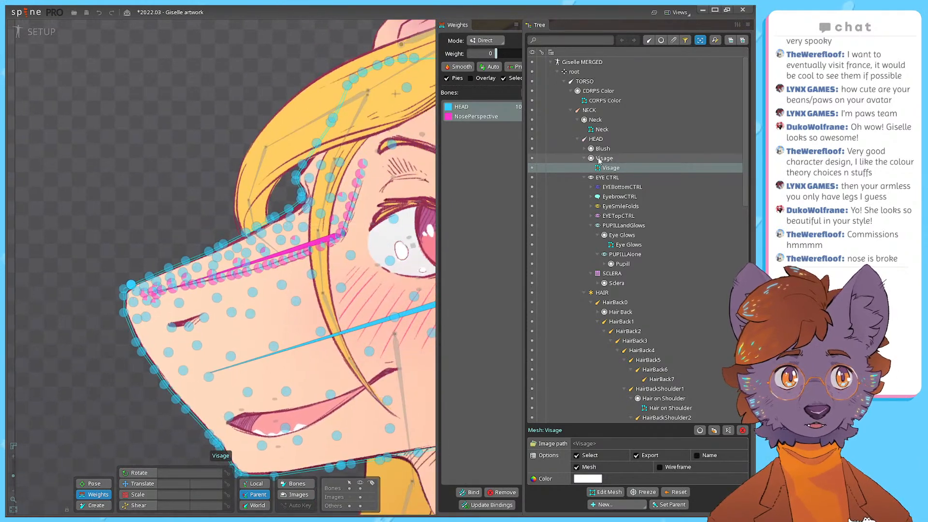
left_click(585, 177)
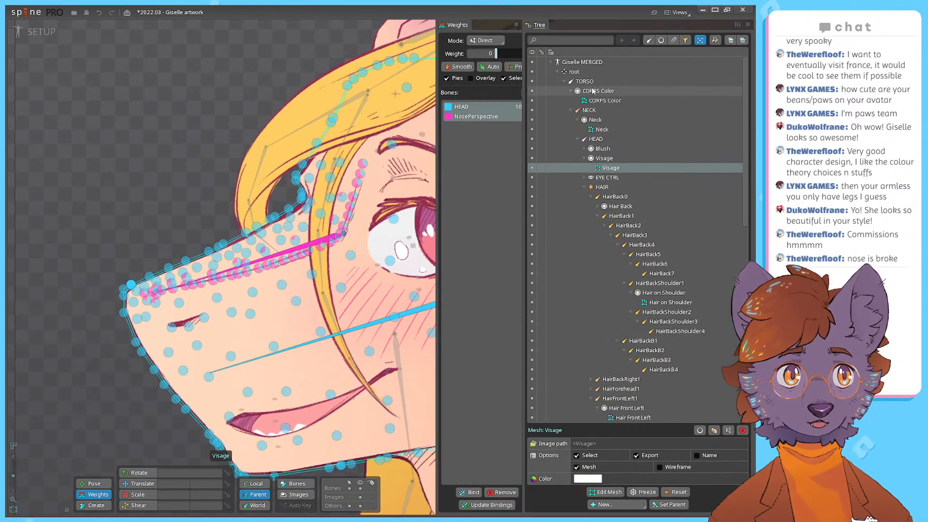
scroll(628, 332, "down", 10)
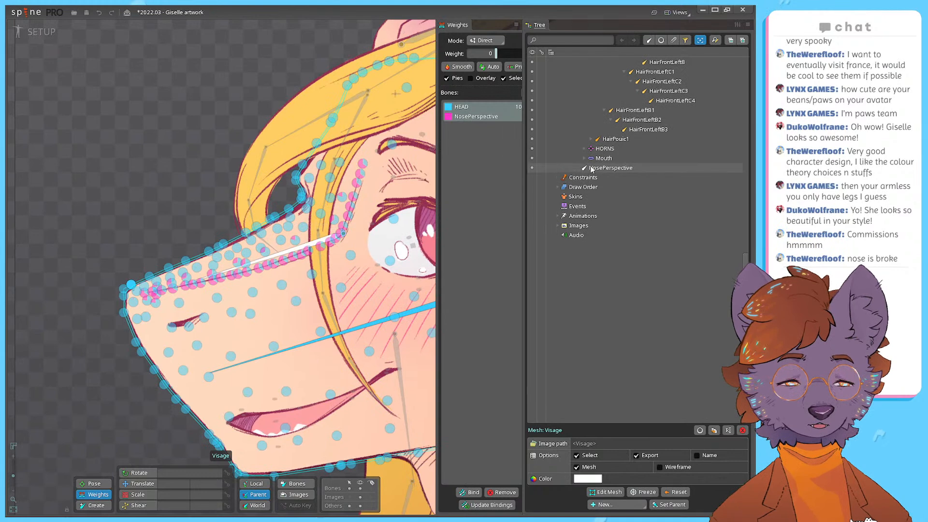
left_click(611, 203)
left_click_drag(613, 203, 605, 194)
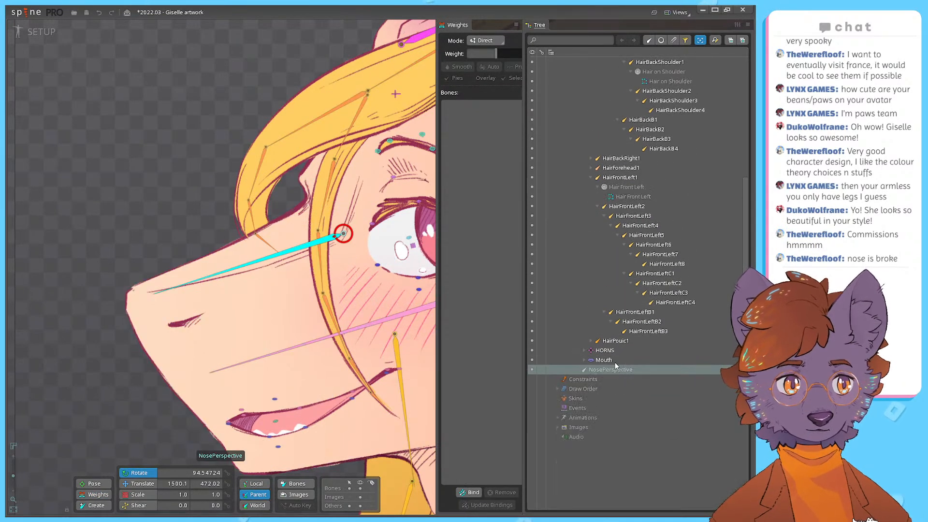
scroll(611, 290, "up", 5)
key("ctrl+z")
scroll(611, 262, "down", 7)
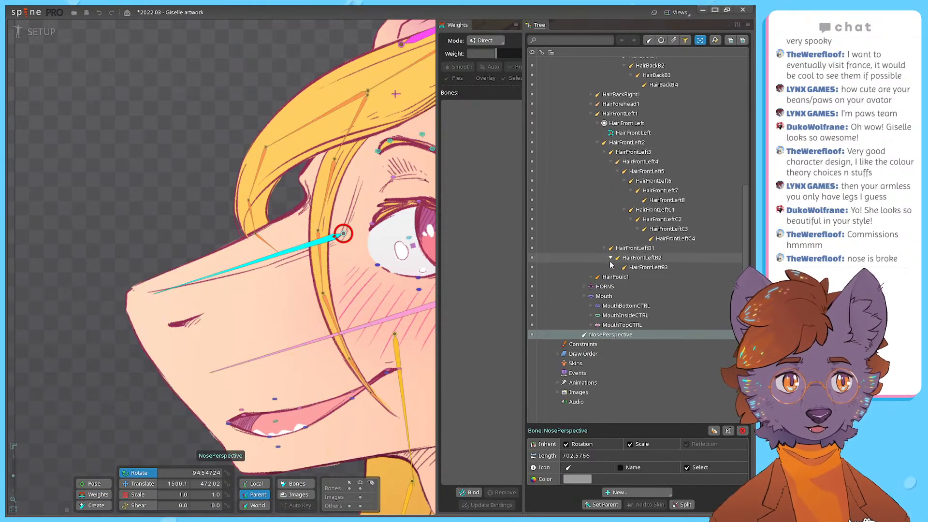
scroll(590, 270, "up", 10)
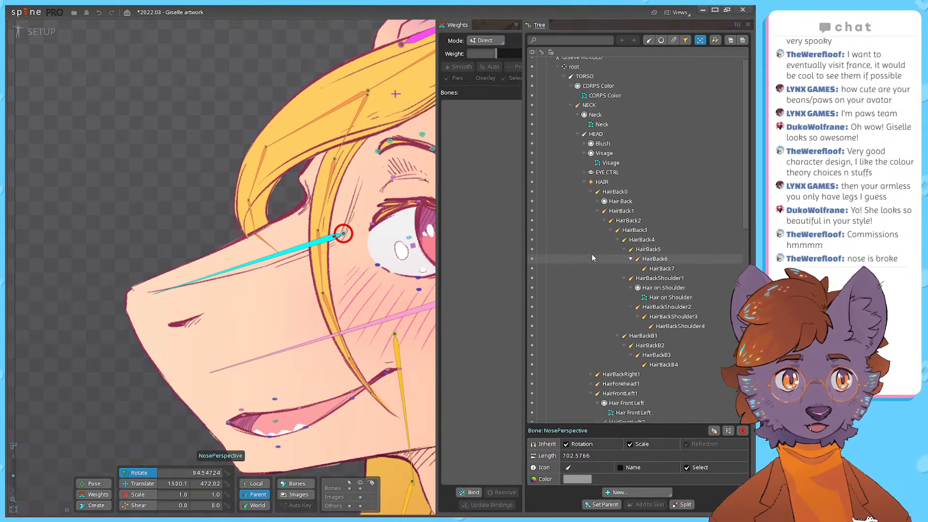
left_click(579, 140)
left_click_drag(604, 145, 598, 137)
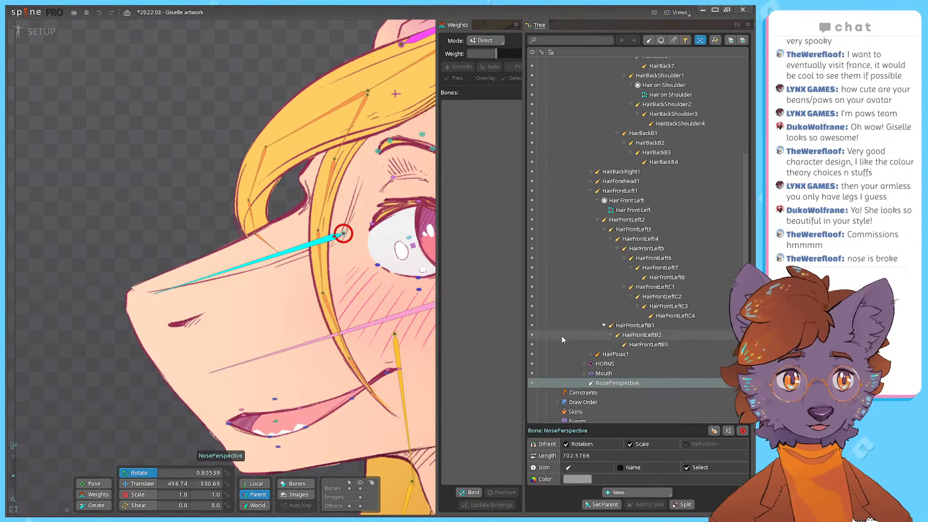
Step: Try rotating the HEAD bone in setup mode to test the reparented nose bone, and undo the rotation
left_click_drag(373, 285, 264, 278)
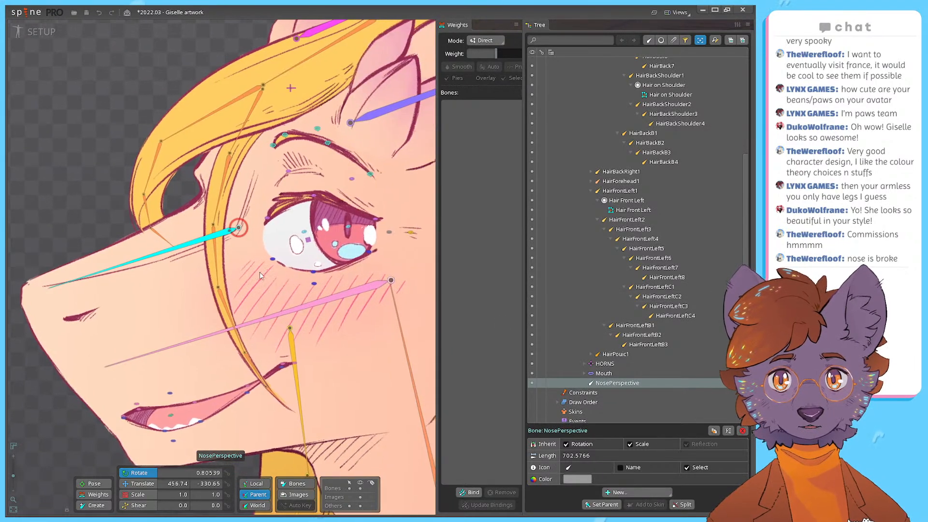
left_click(315, 300)
left_click_drag(376, 321, 326, 333)
key("ctrl+z")
left_click_drag(303, 275, 266, 255)
scroll(294, 288, "down", 3)
scroll(294, 288, "down", 1)
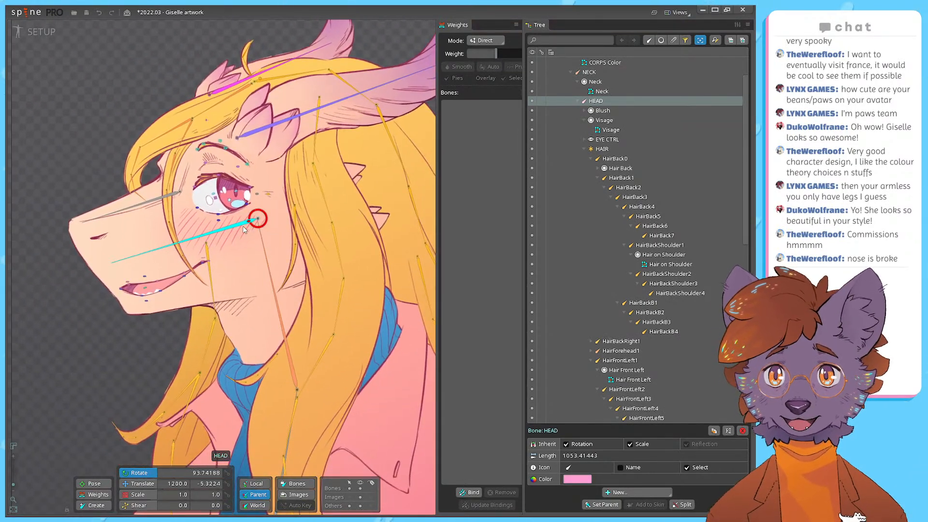
Step: Check the NECK bone, reselect the HEAD bone and switch the project from Setup to Animate mode
left_click(287, 370)
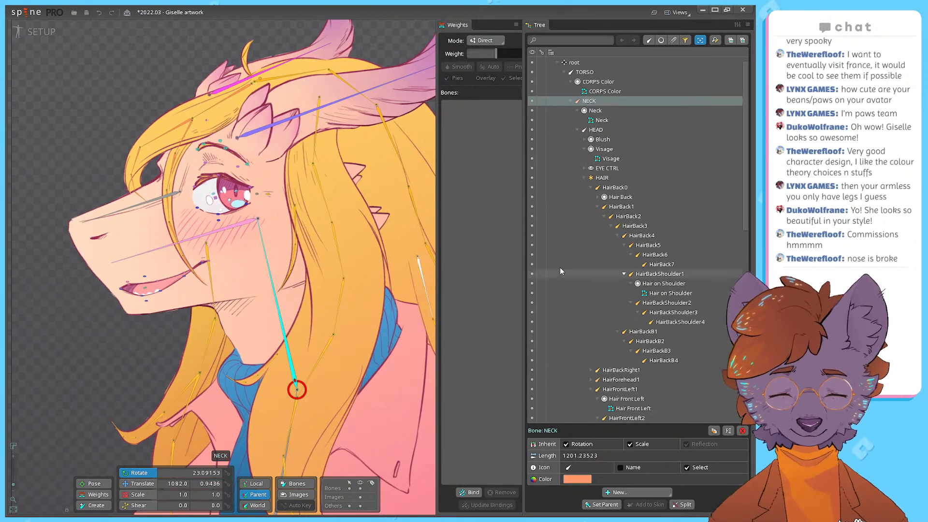
left_click_drag(296, 259, 261, 245)
scroll(256, 242, "down", 1)
scroll(218, 220, "up", 3)
left_click_drag(239, 210, 294, 270)
left_click(279, 223)
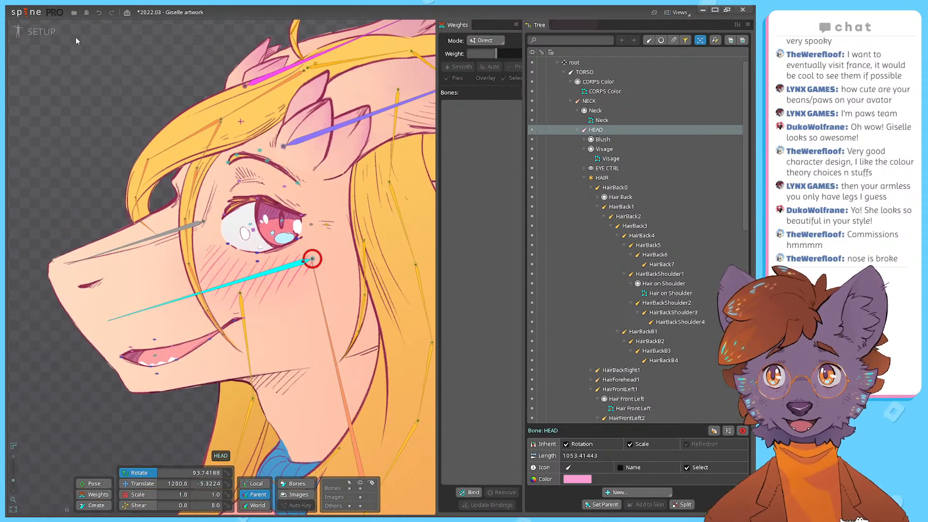
left_click(41, 35)
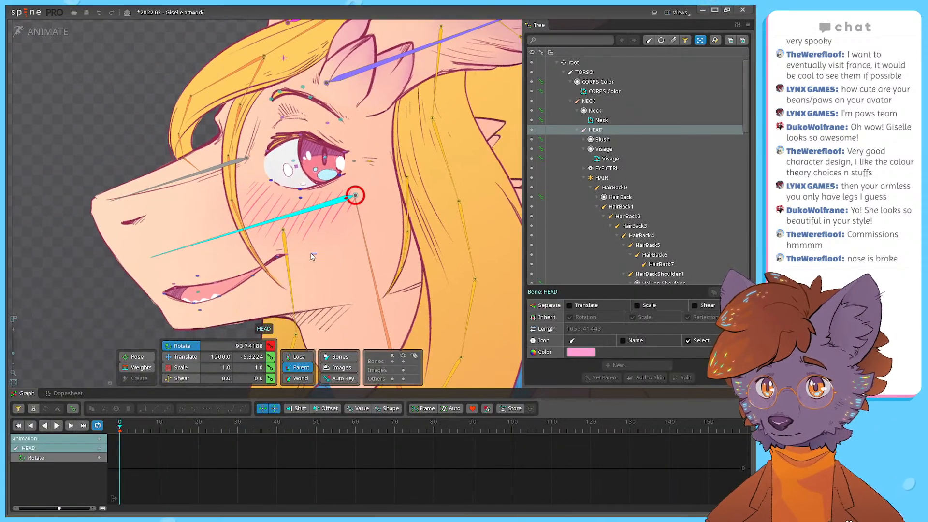
scroll(311, 254, "down", 3)
left_click_drag(310, 253, 287, 193)
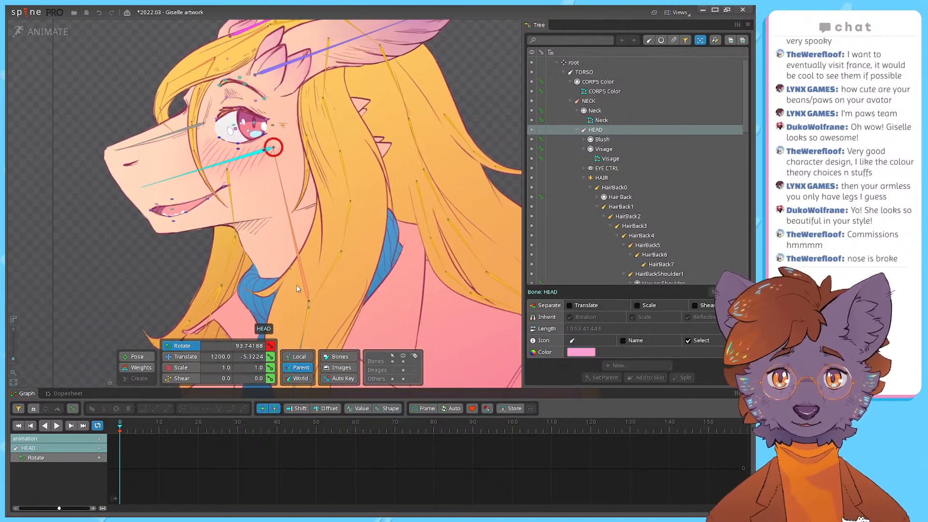
Step: Examine the TORSO, NECK and HEAD bones one after another in Animate mode
left_click(291, 230)
left_click_drag(323, 274, 330, 289)
left_click_drag(295, 211, 277, 97)
left_click(286, 289)
left_click_drag(321, 192, 327, 260)
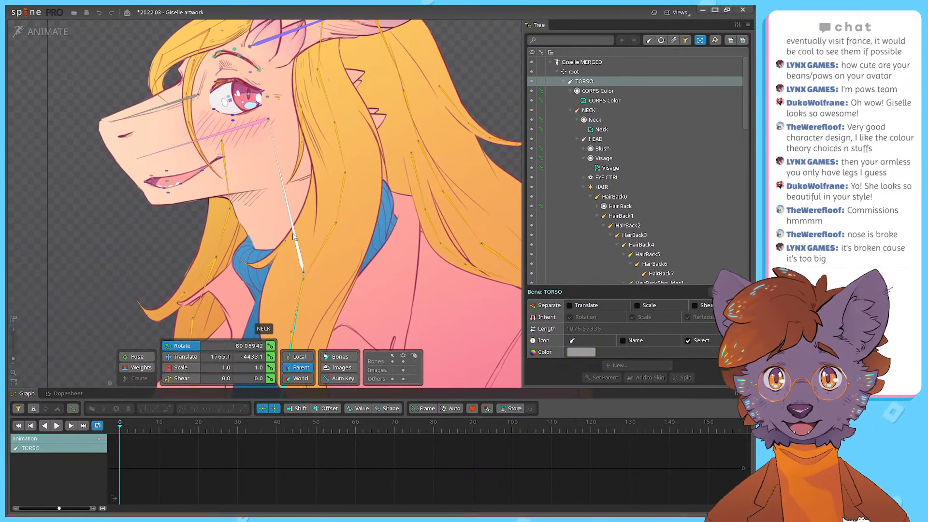
left_click(293, 233)
left_click_drag(319, 174, 319, 210)
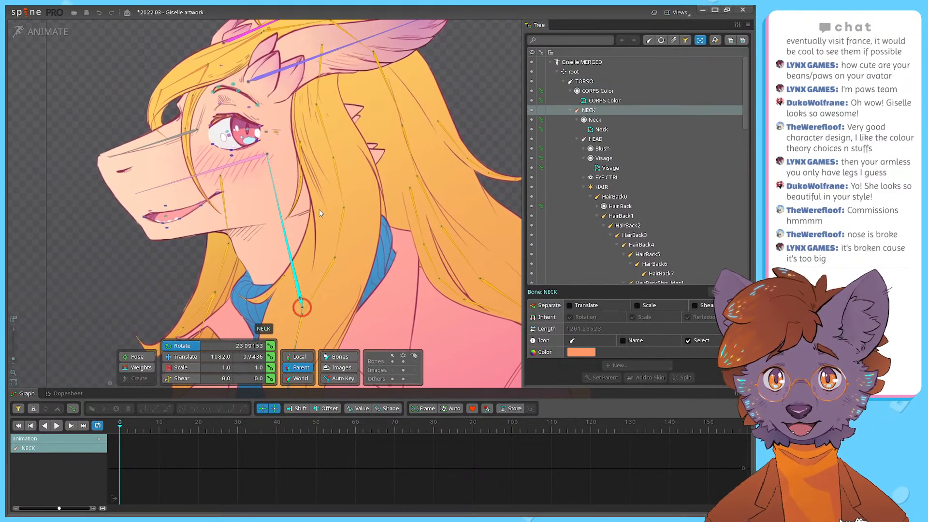
left_click(240, 165)
left_click_drag(240, 164, 251, 118)
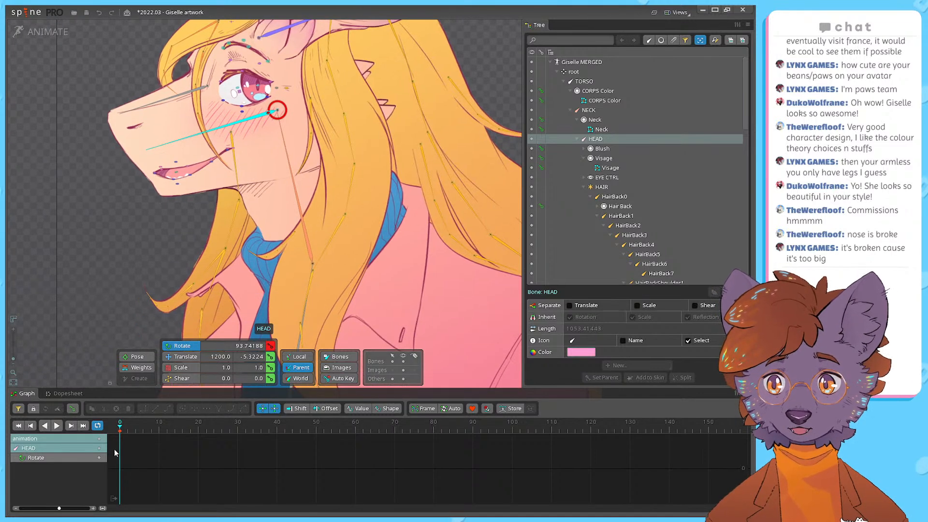
Step: Collapse the HEAD branch, key the rotation of the HEAD, NECK and TORSO bones at frame 0, and save the project
left_click(577, 139)
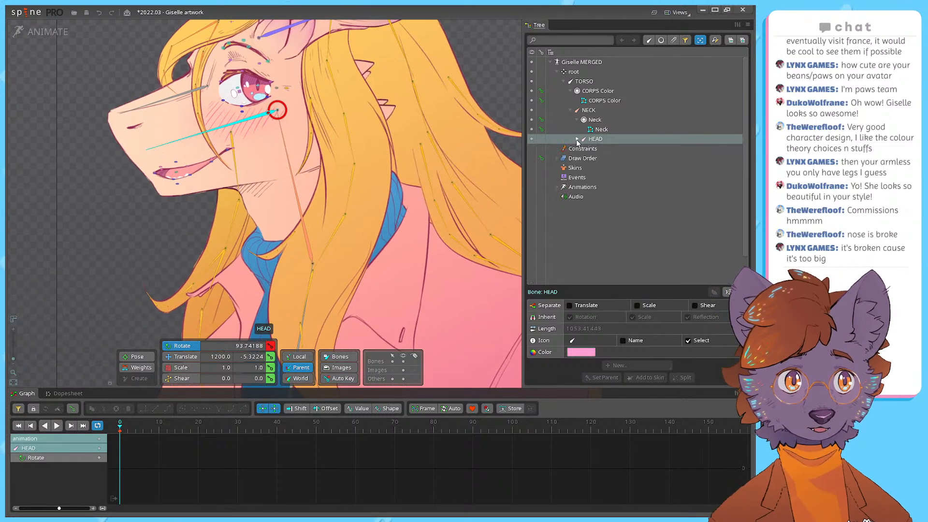
left_click(588, 110, "ctrl")
left_click(584, 81, "ctrl")
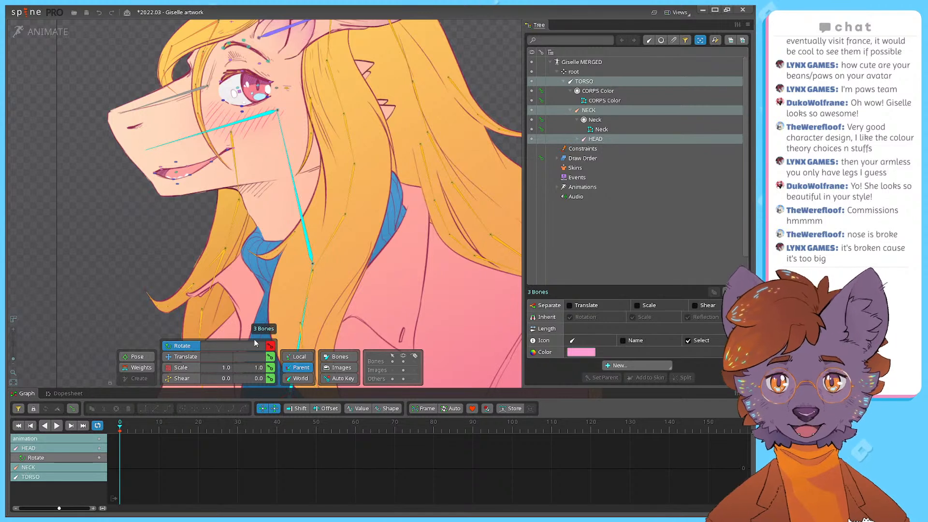
left_click(270, 346)
left_click_drag(174, 431, 128, 426)
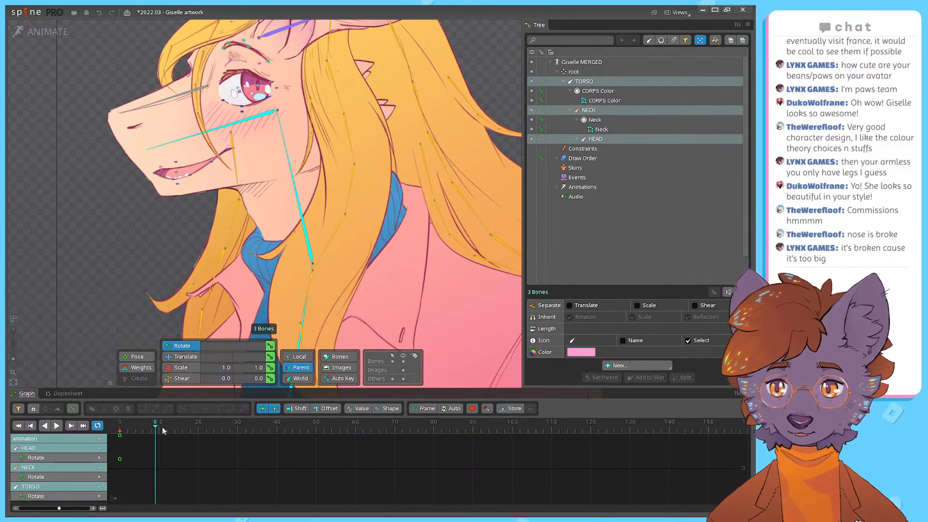
key("ctrl+s")
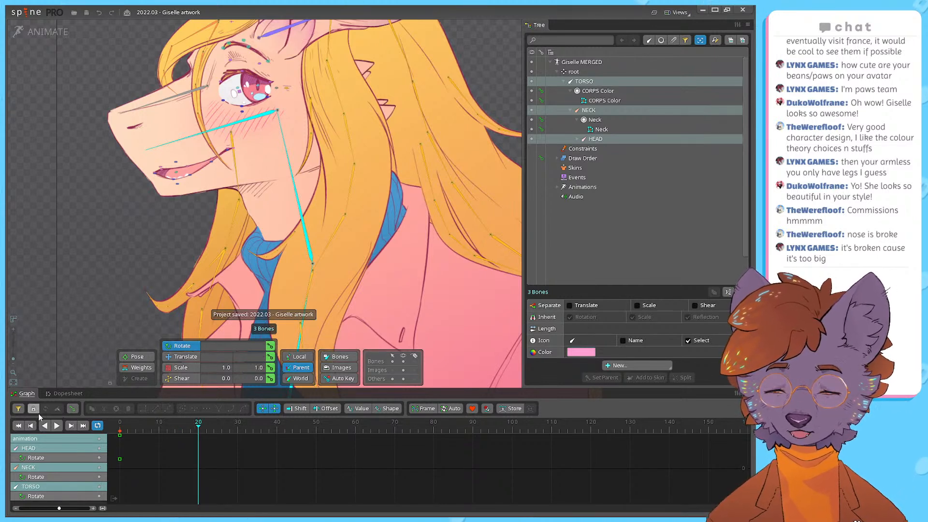
Step: At frame 20, rotate the TORSO, NECK and HEAD bones together so the head tilts forward, and key their rotation
key("space")
mouse_move(190, 432)
left_mouse_down()
mouse_move(213, 434)
mouse_move(198, 432)
left_mouse_up()
left_click(584, 82)
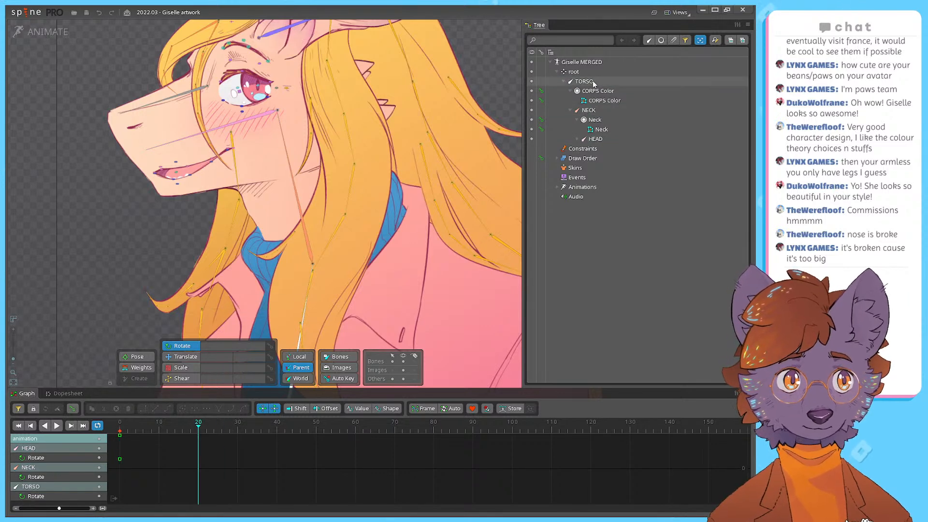
left_click(588, 110, "ctrl")
left_click(595, 139, "ctrl")
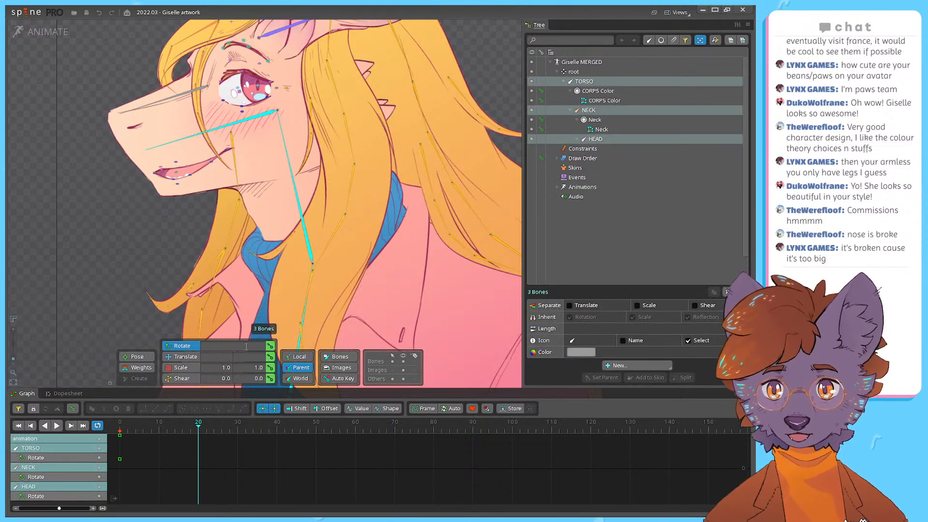
scroll(277, 254, "down", 4)
left_click_drag(311, 266, 332, 249)
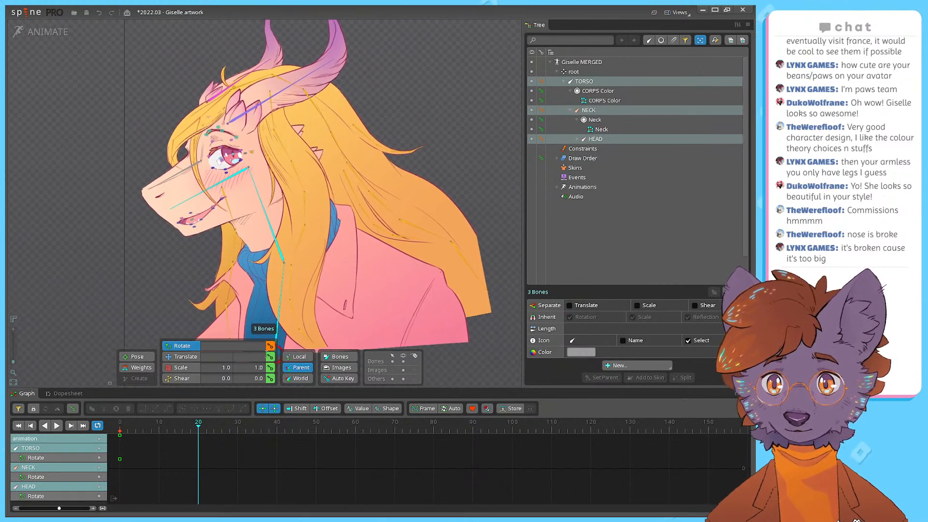
left_click(270, 346)
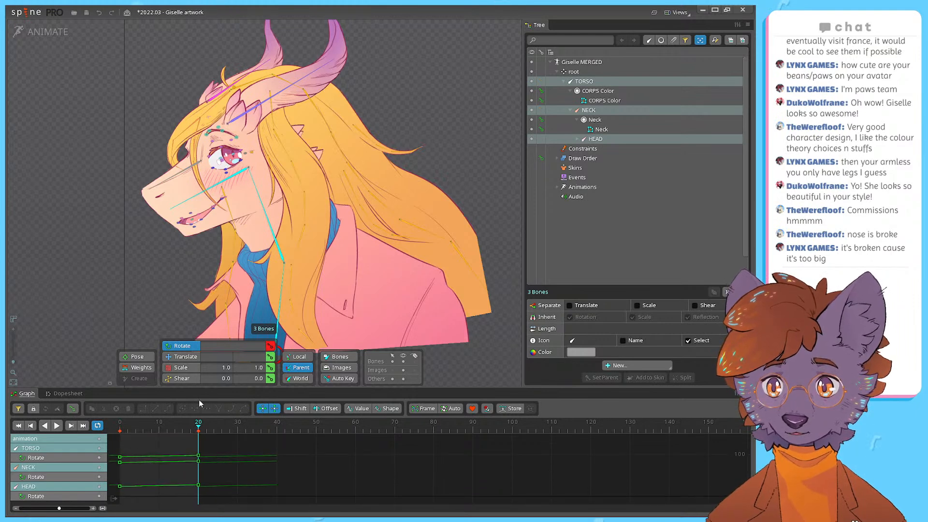
Step: Enlarge the graph and copy the three bones' frame 0 rotation keys to frame 40 to close the loop
left_click_drag(206, 389, 207, 305)
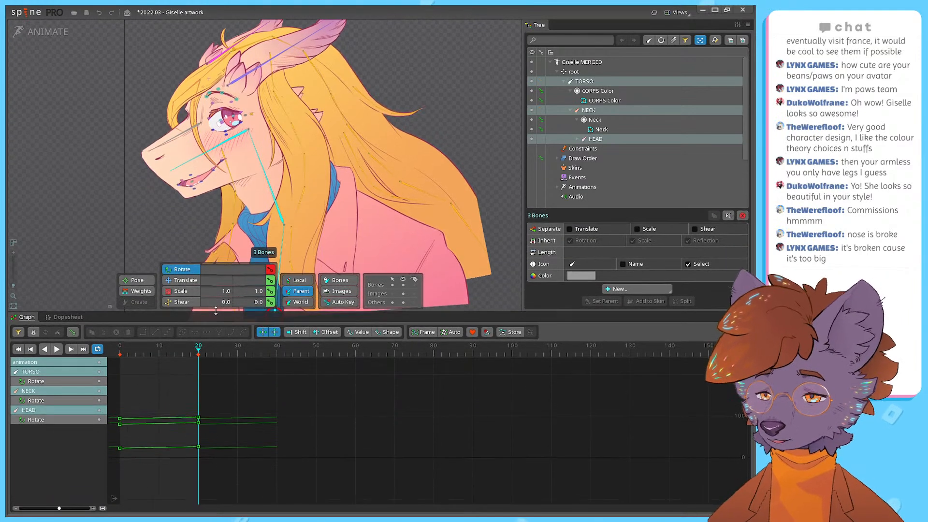
scroll(120, 419, "up", 5)
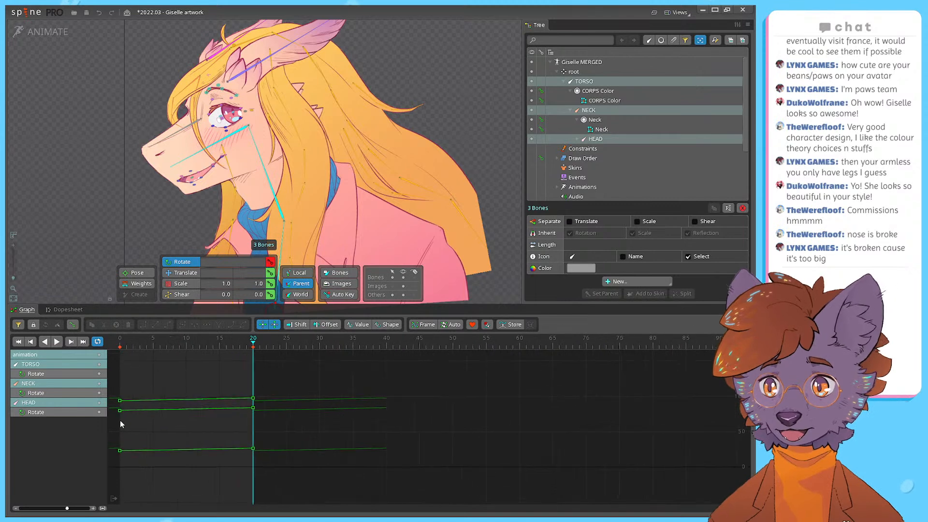
scroll(246, 430, "down", 4)
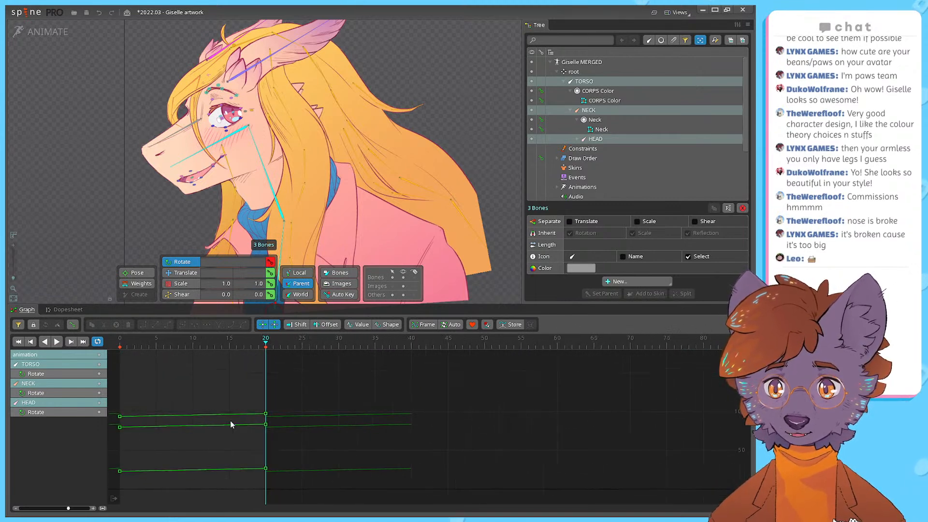
left_click_drag(116, 348, 368, 348)
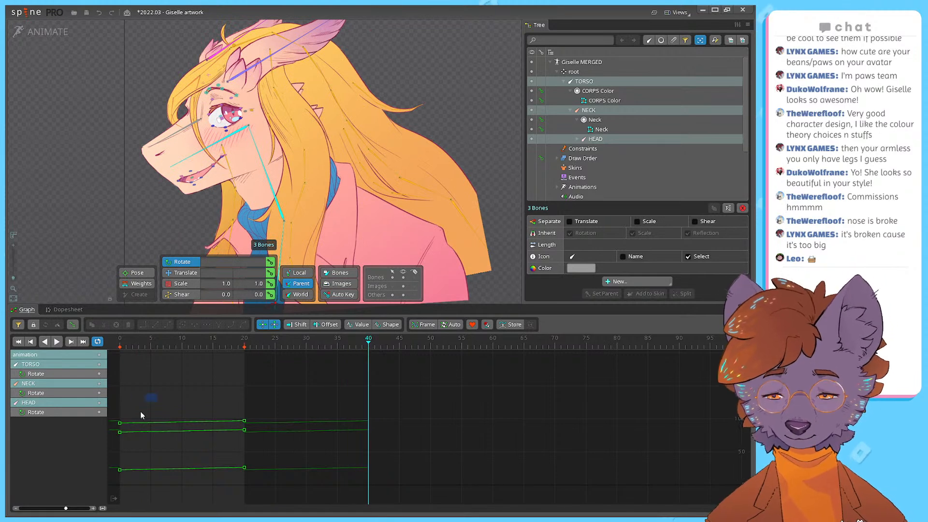
left_click_drag(151, 400, 118, 484)
key("ctrl+c")
key("ctrl+v")
left_click(106, 344)
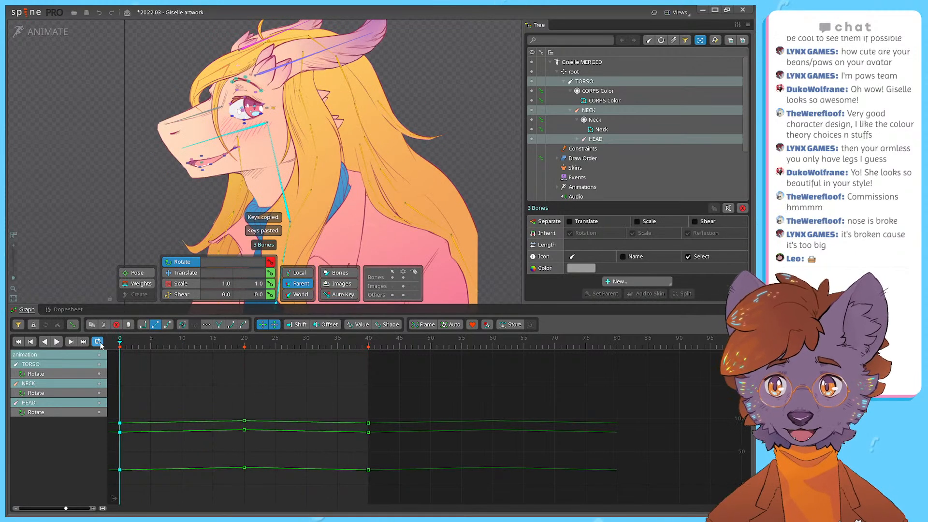
Step: Preview the looping head movement from frame 0 and park the playhead at frame 24
key("space")
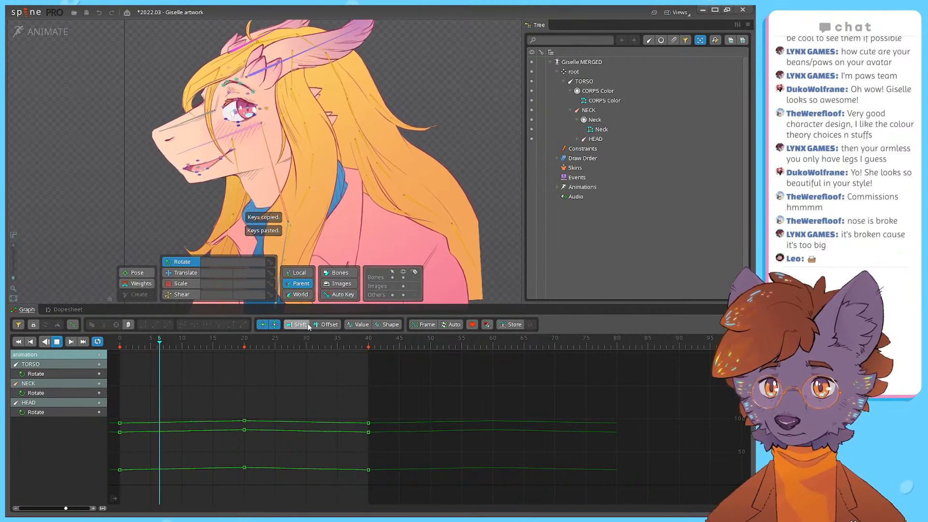
key("space")
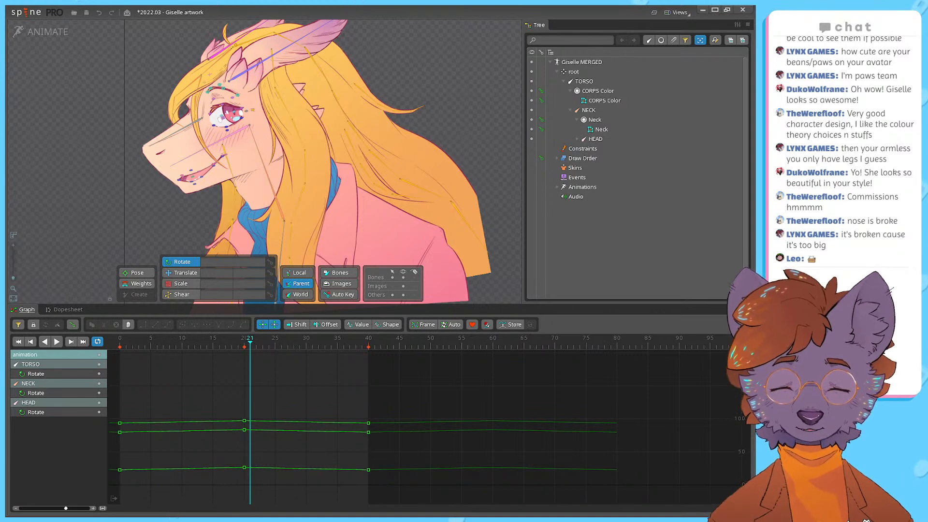
left_click_drag(250, 348, 269, 370)
Step: Set all TORSO, NECK and HEAD rotation keys to Bezier curves and preview the animation
left_click_drag(380, 410, 116, 478)
left_click(165, 325)
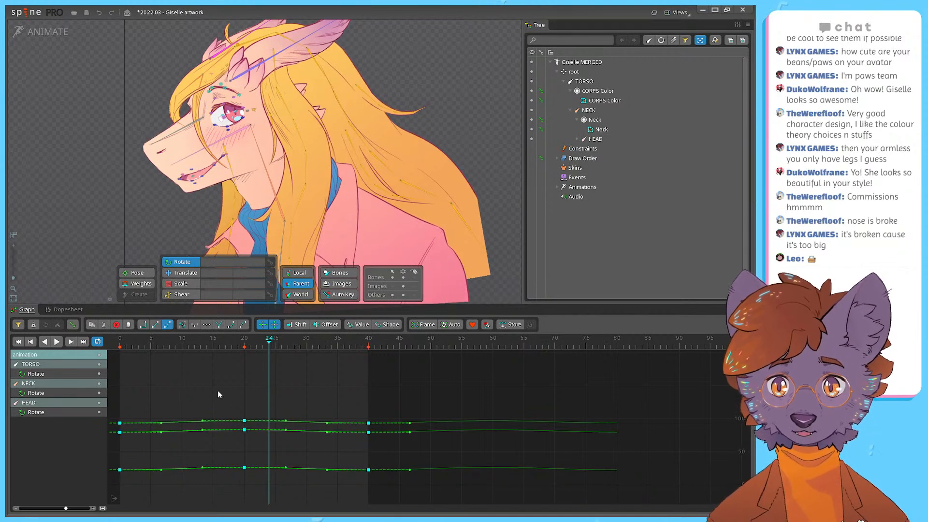
left_click(208, 369)
key("d")
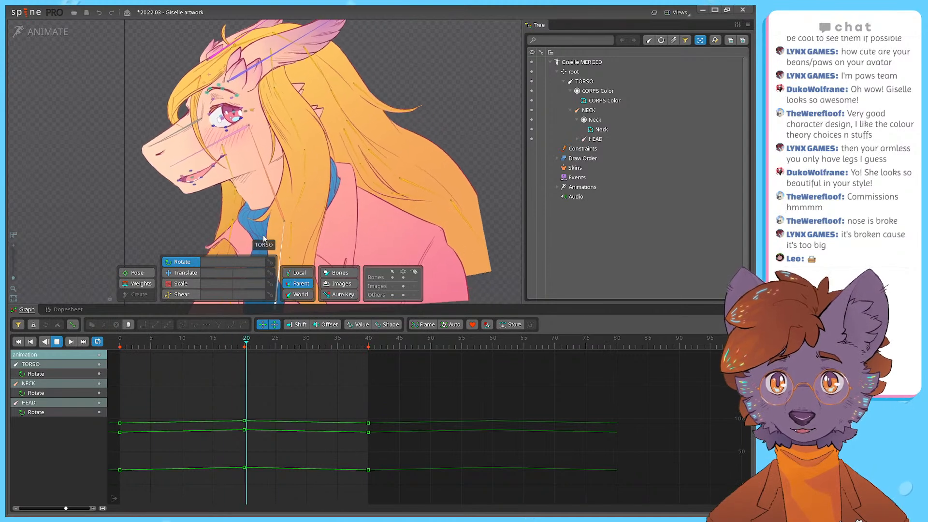
key("d")
Step: Reselect every rotation key from frame 0 to 40 and reapply Bezier interpolation
left_click_drag(400, 386, 117, 496)
left_click(168, 324)
scroll(233, 450, "down", 3)
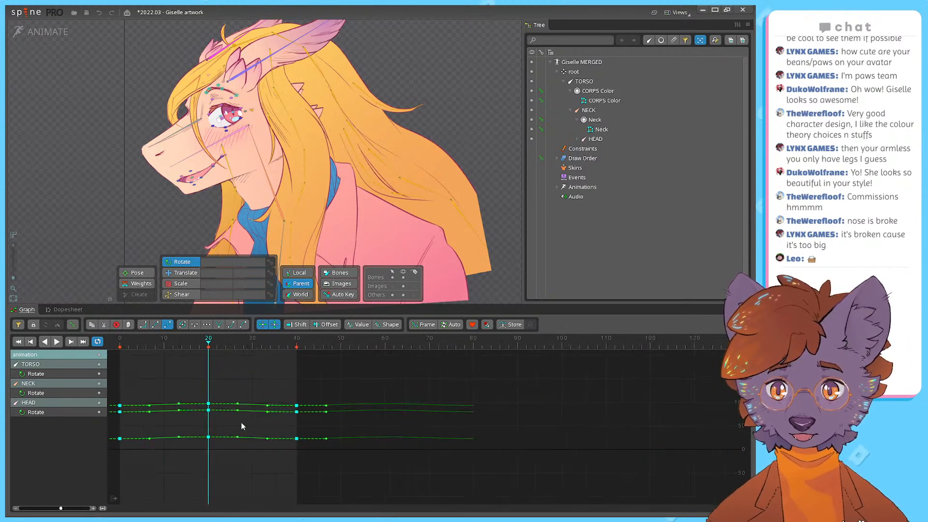
Step: Examine the Bezier rotation curves of the TORSO, NECK and HEAD bones between frames 0 and 40 in the graph
scroll(240, 425, "up", 5)
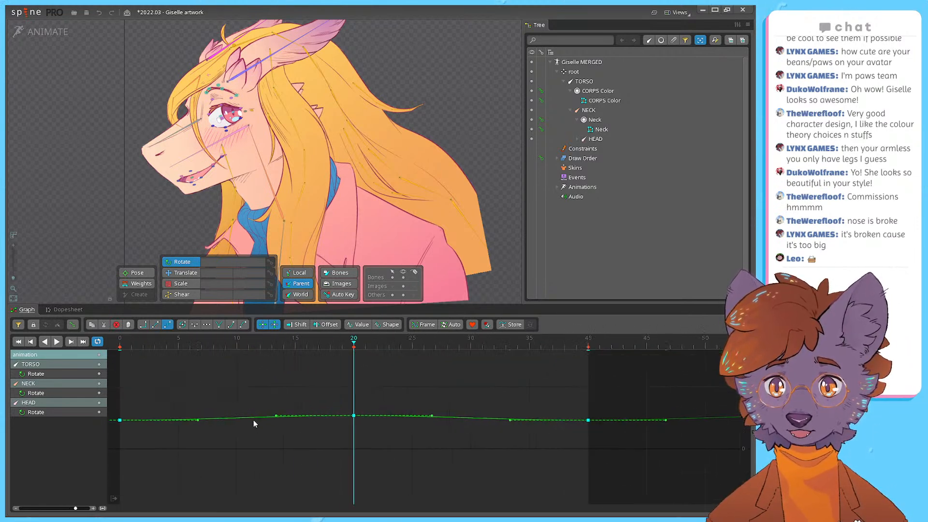
scroll(223, 409, "up", 3)
scroll(198, 425, "down", 5)
scroll(187, 435, "down", 2)
scroll(187, 449, "up", 5)
scroll(188, 430, "down", 6)
scroll(177, 425, "up", 2)
scroll(167, 423, "down", 2)
scroll(167, 411, "up", 4)
scroll(224, 443, "up", 6)
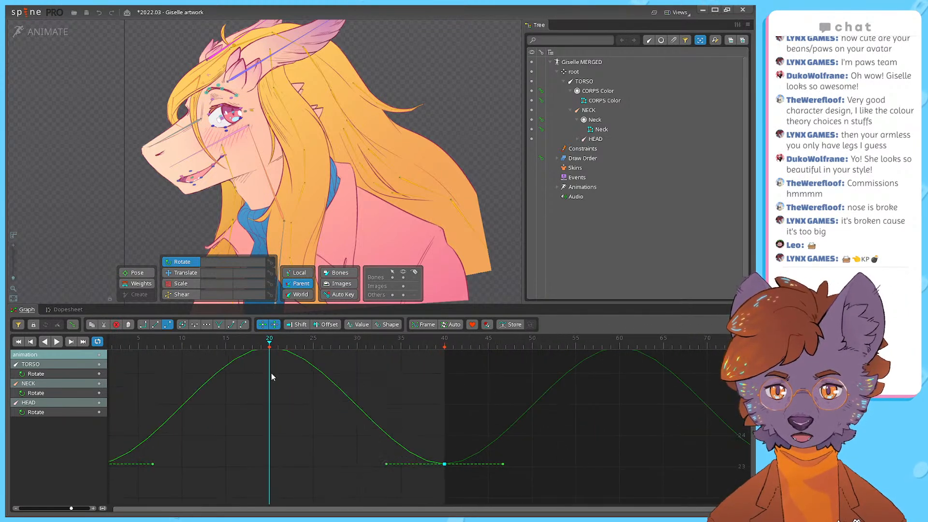
scroll(252, 449, "down", 7)
Step: Return the playhead to frame 0, select the TORSO, NECK and HEAD bones and deselect the rotation keys
left_click_drag(124, 341, 101, 342)
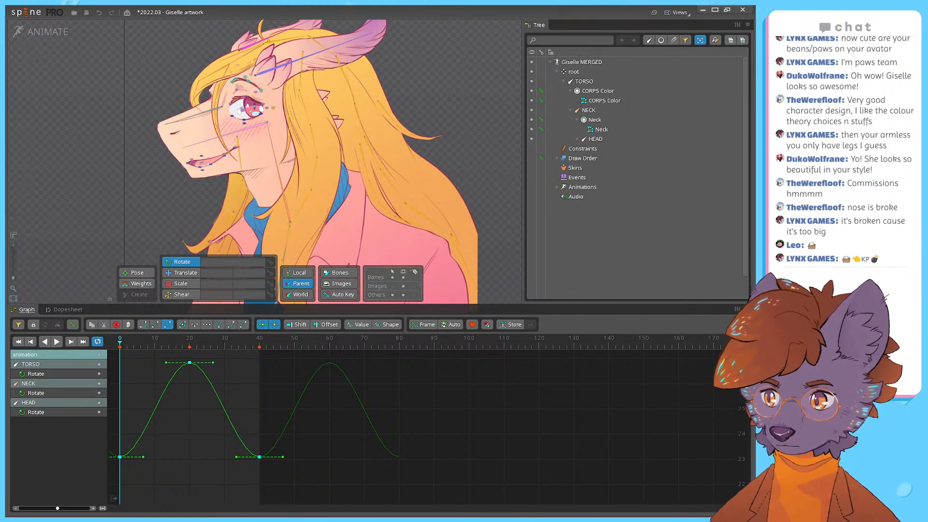
left_click(189, 444)
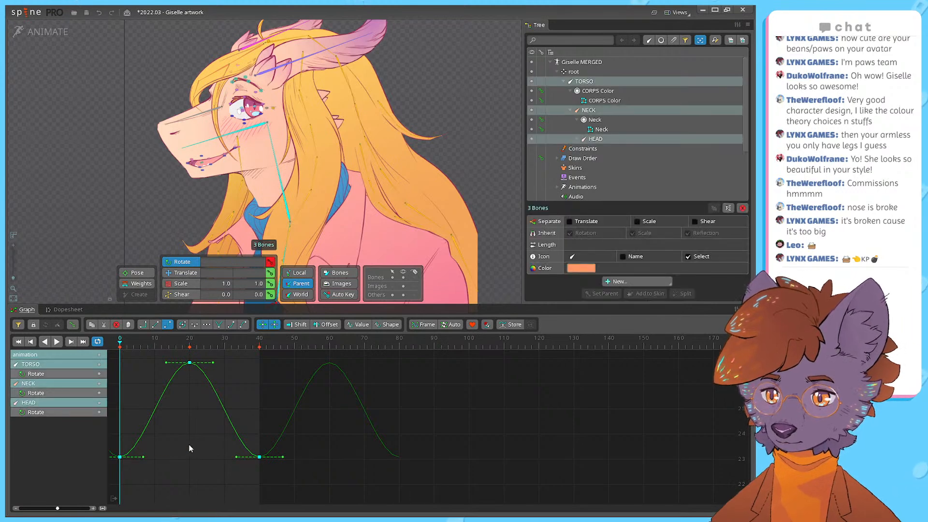
left_click_drag(202, 416, 242, 435)
left_click_drag(143, 346, 119, 370)
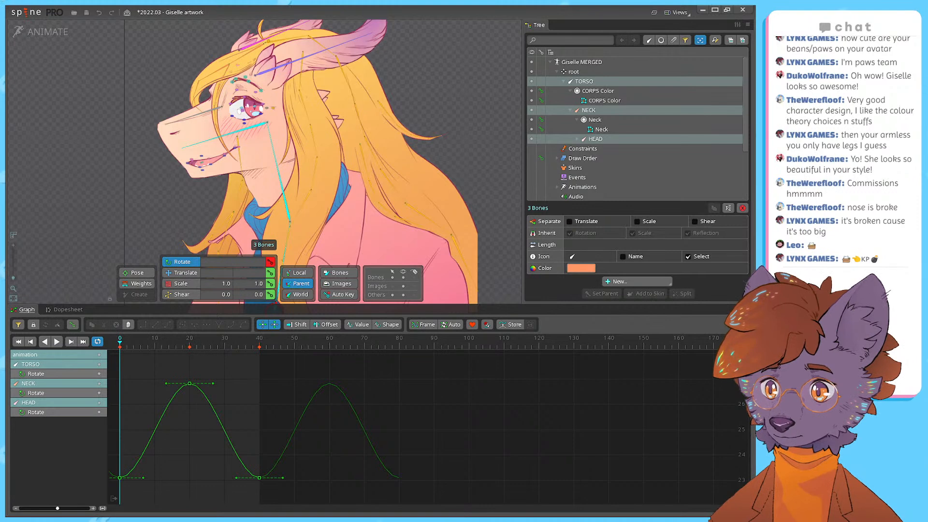
scroll(286, 414, "down", 4)
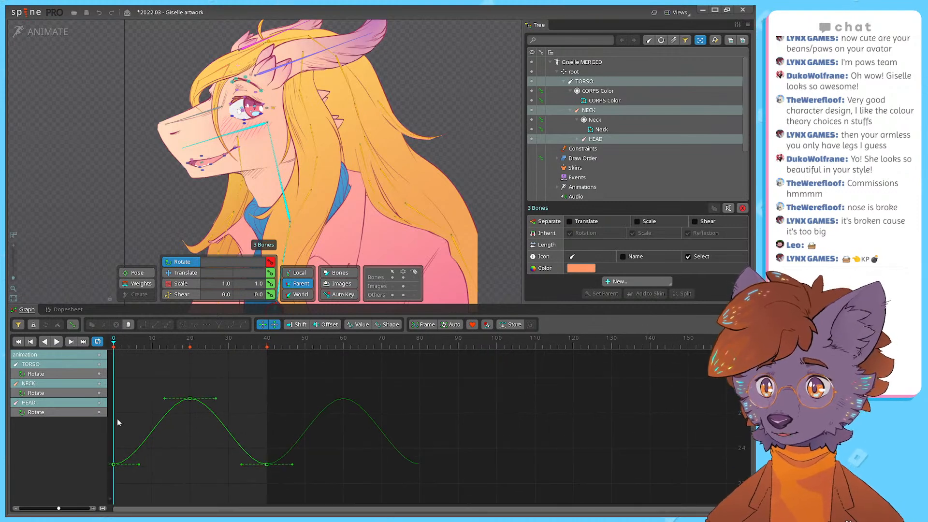
scroll(220, 401, "down", 1)
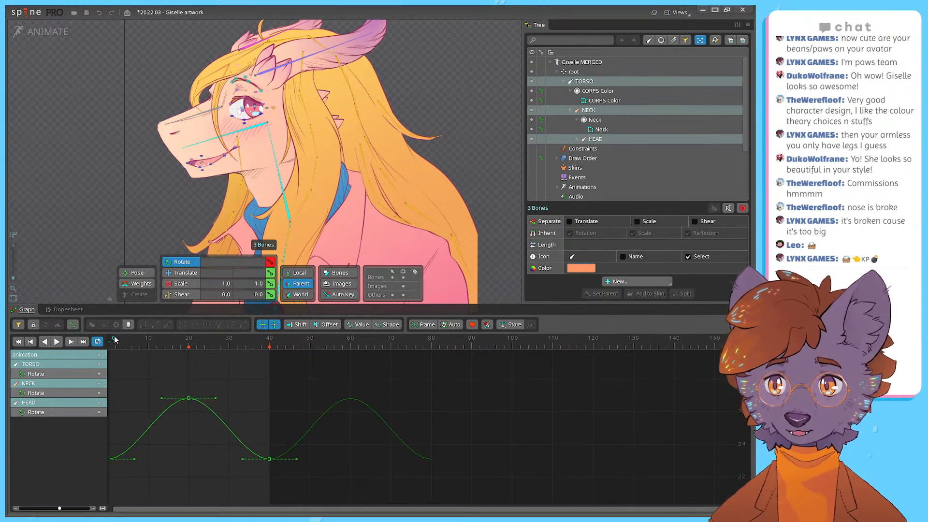
Step: Try to reshape the rotation curve with the Bezier handles of the frame 20 key, undoing each change
left_click_drag(107, 340, 119, 379)
left_click(202, 399)
left_click_drag(206, 398, 232, 413)
key("ctrl+z")
left_click(175, 385)
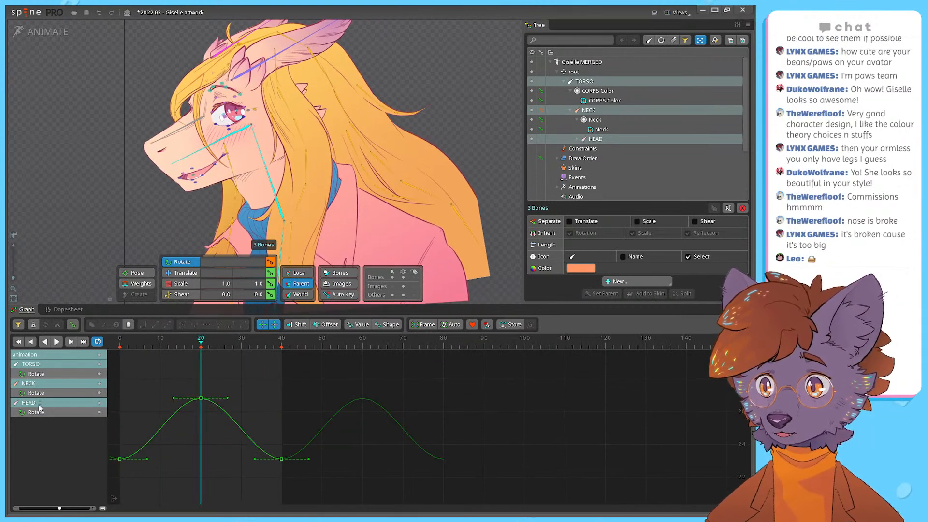
left_click_drag(175, 398, 156, 398)
key("ctrl+z")
Step: Preview the looping torso, neck and head movement from frame 0
left_click_drag(172, 341, 119, 340)
key("space")
key("space")
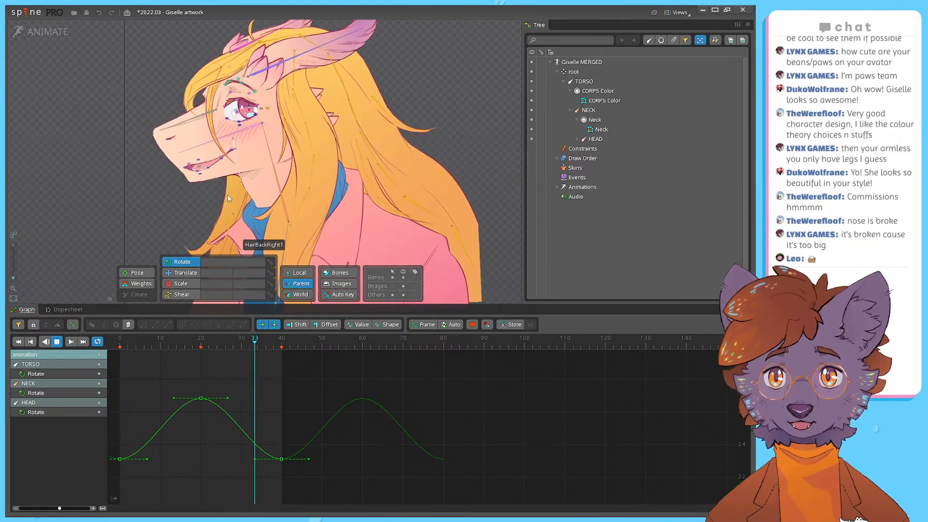
key("space")
Step: Try adjusting the frame 20 rotation key in the graph, undo it and replay the loop from the start
left_click_drag(223, 382, 182, 412)
key("ctrl+z")
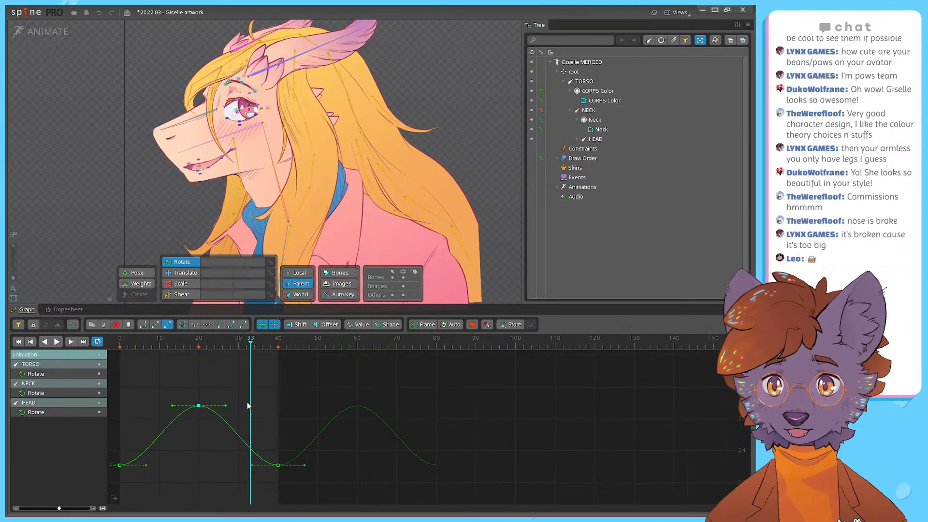
scroll(248, 402, "down", 3)
scroll(200, 448, "down", 5)
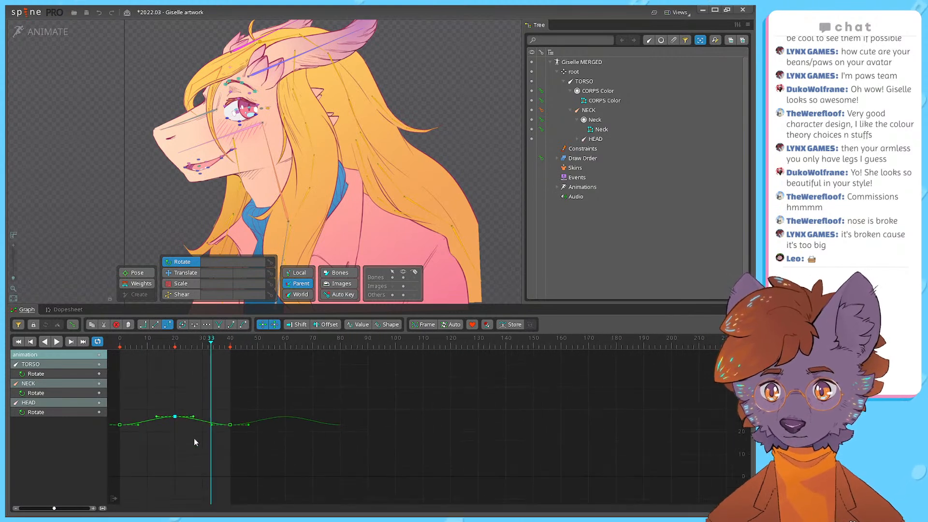
scroll(188, 439, "up", 3)
mouse_move(173, 406)
left_mouse_down()
mouse_move(160, 355)
mouse_move(185, 416)
left_mouse_up()
key("ctrl+z")
left_click(186, 421)
left_click_drag(169, 342, 81, 348)
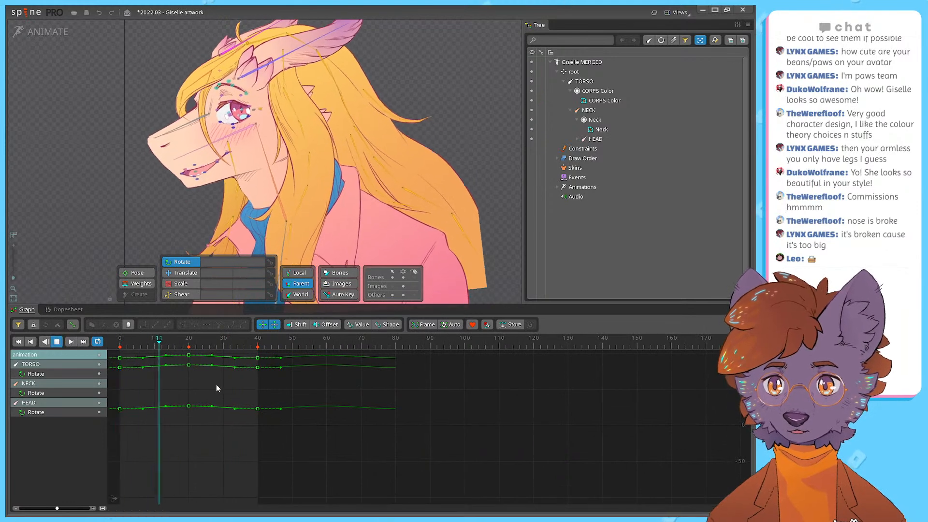
Step: Move the closing rotation keys of TORSO, NECK and HEAD from frame 40 to frame 60 in the dopesheet
mouse_move(321, 346)
left_mouse_down()
mouse_move(342, 344)
mouse_move(326, 344)
left_mouse_up()
left_click_drag(281, 429, 118, 350)
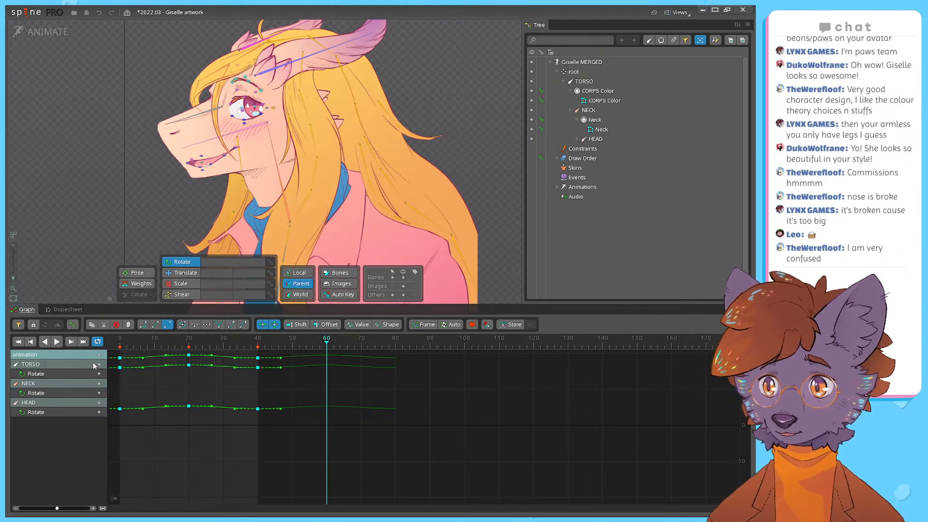
left_click(59, 310)
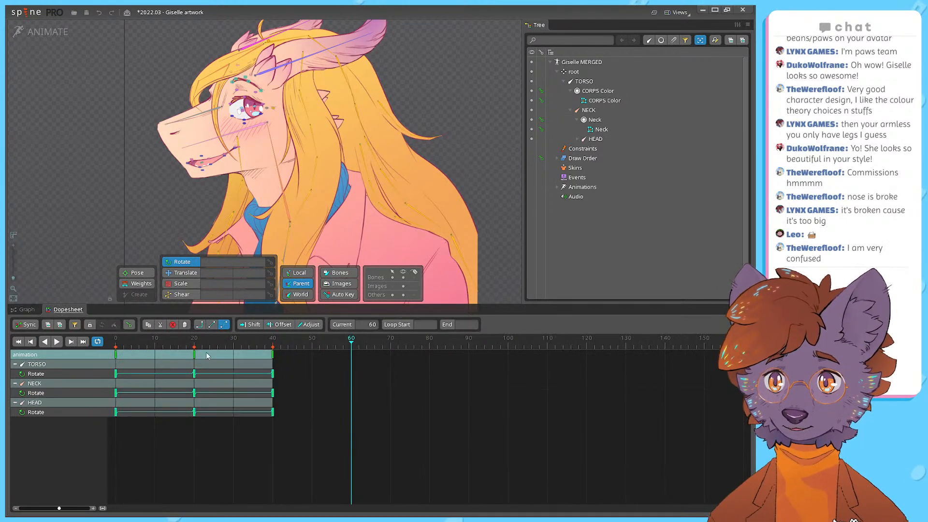
left_click_drag(272, 356, 104, 354)
key("ctrl+z")
left_click_drag(273, 356, 351, 356)
key("ctrl+z")
left_click(296, 356)
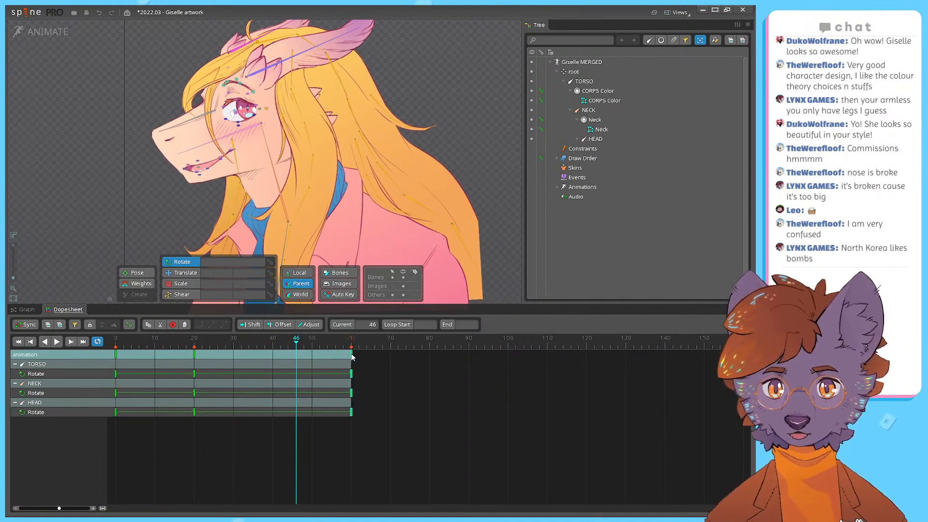
left_click(379, 367)
left_click(245, 451)
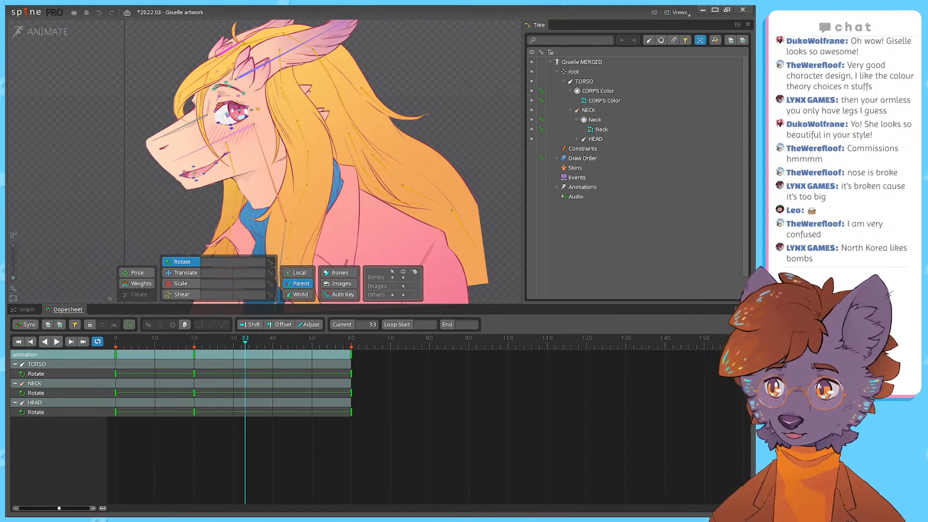
Step: Move the middle rotation keys of all three bones to frame 30 and preview the slower loop
left_click(300, 363)
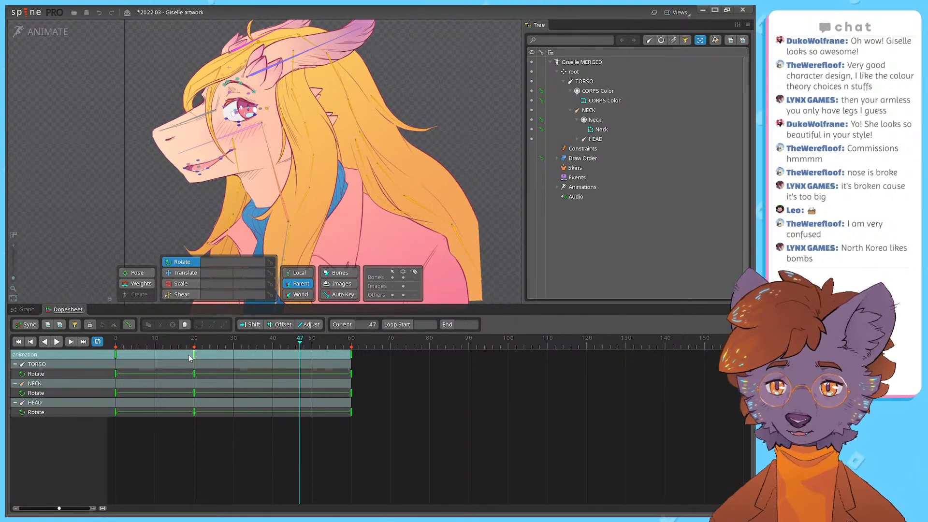
left_click_drag(194, 355, 228, 356)
left_click(56, 341)
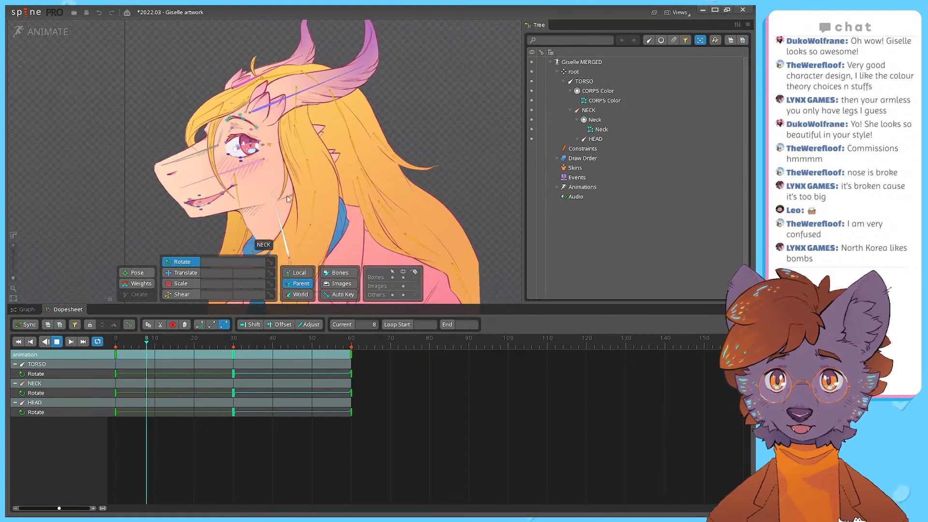
scroll(326, 186, "up", 2)
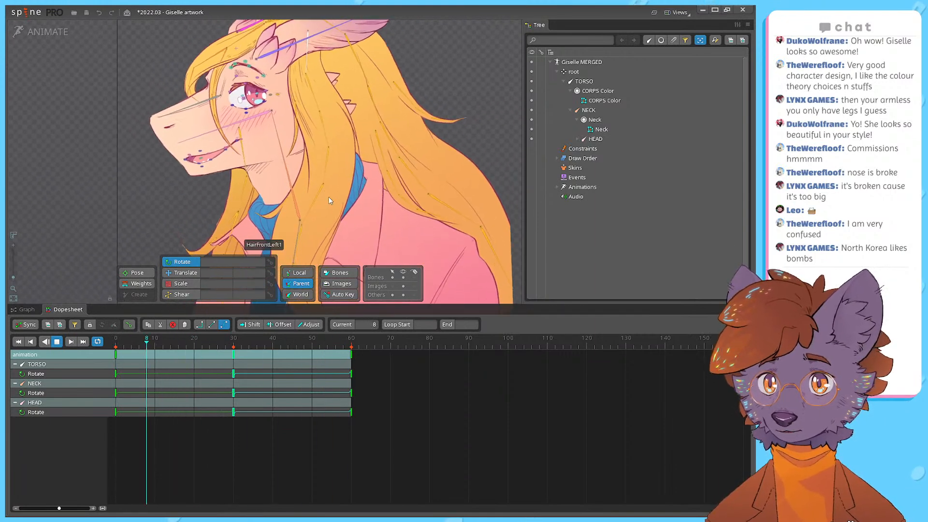
key("d")
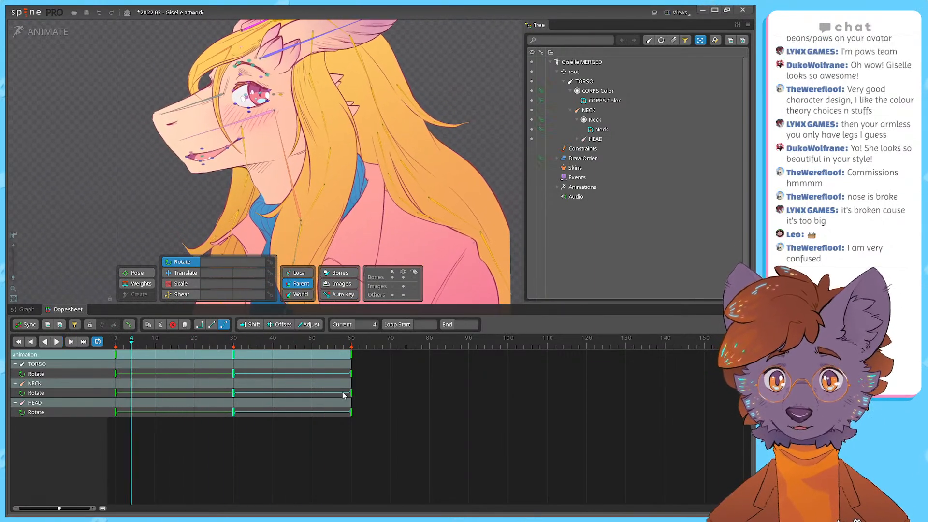
Step: Move the closing keys to frame 80 and the middle keys to frame 40, and preview the timing
left_click_drag(351, 356, 429, 357)
left_click_drag(233, 355, 273, 355)
key("d")
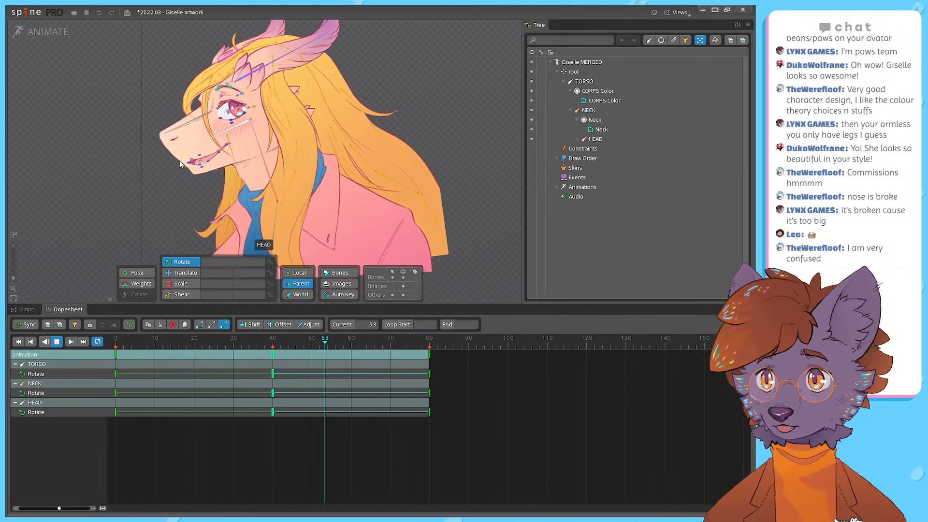
Step: Move the middle rotation keys to frame 50 and the closing keys to frame 100, and preview the loop
left_click(436, 360)
left_click_drag(431, 355, 467, 357)
left_click_drag(271, 358, 313, 358)
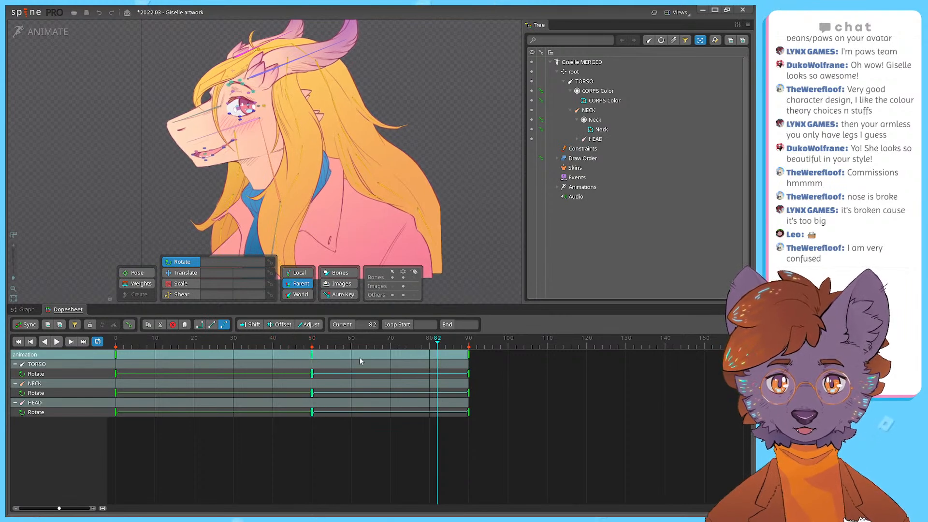
left_click_drag(475, 358, 514, 358)
key("space")
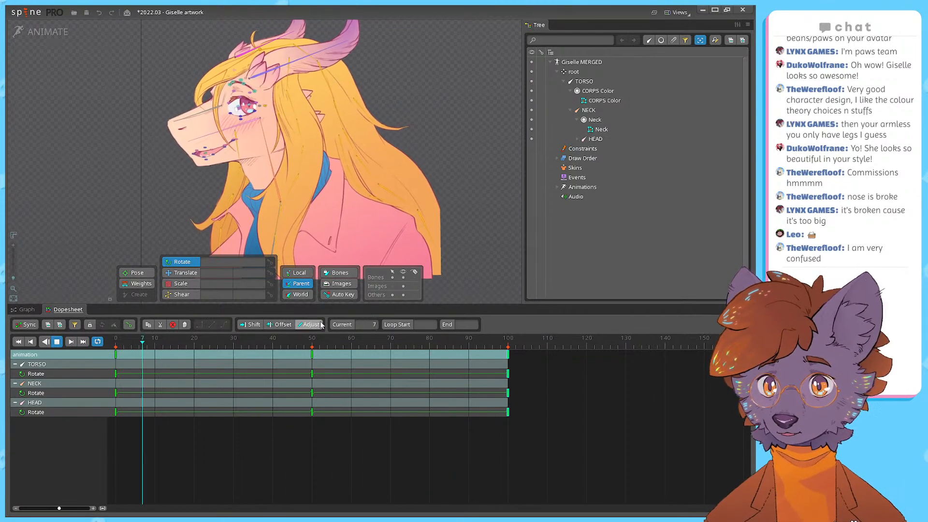
key("space")
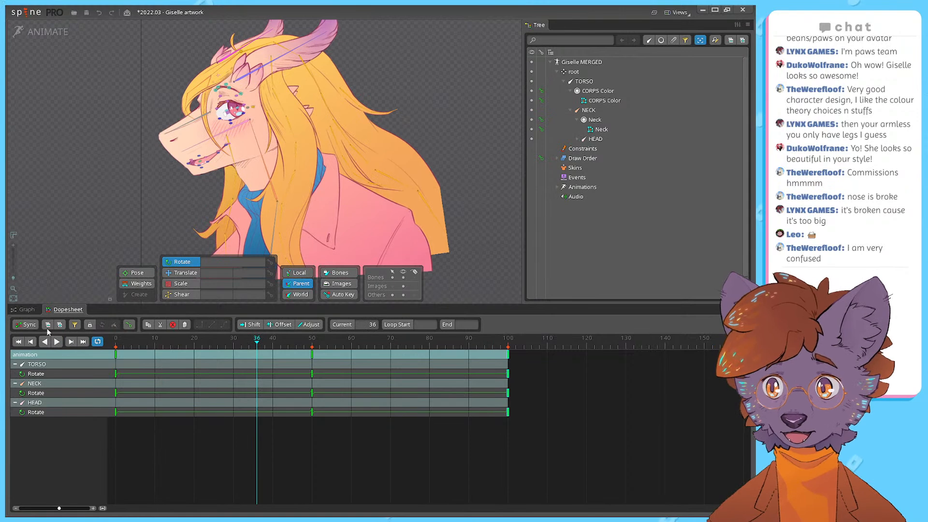
Step: Inspect the retimed rotation curves in the graph and the character's pose at frame 40
left_click(27, 311)
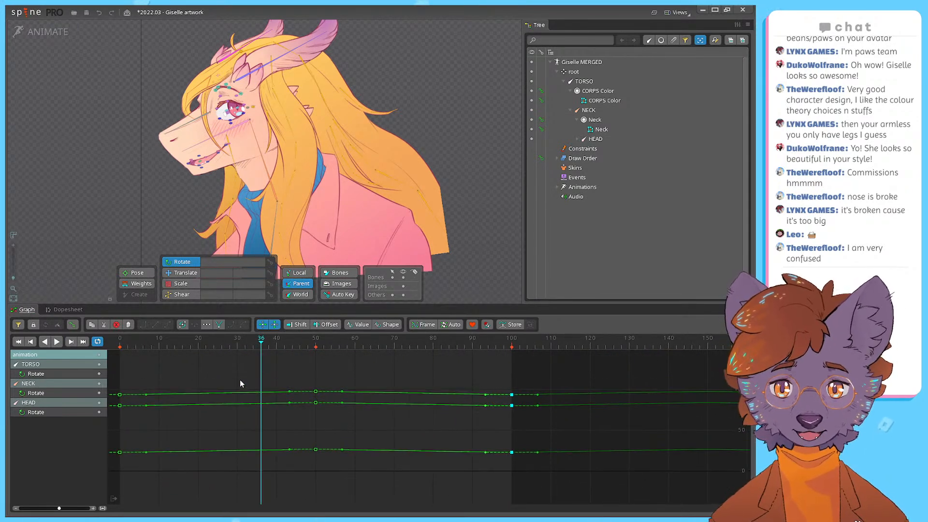
scroll(241, 382, "up", 3)
scroll(184, 424, "down", 1)
left_click_drag(302, 344, 321, 346)
left_click_drag(396, 229, 437, 213)
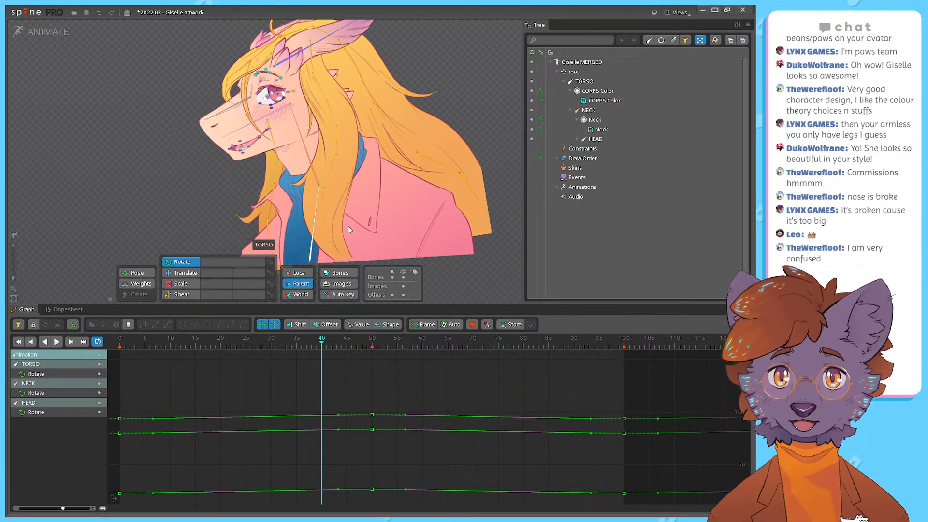
left_click_drag(385, 230, 375, 238)
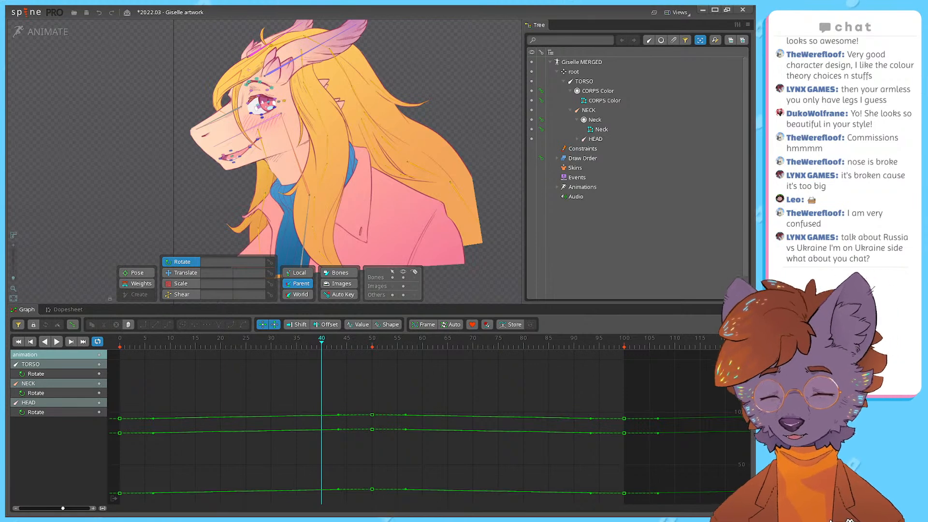
Step: Play the 100-frame loop repeatedly from frame 0 to check the slowed head and hair movement
left_click_drag(322, 347, 398, 490)
key("d")
key("d")
mouse_move(336, 480)
left_mouse_down()
mouse_move(259, 480)
mouse_move(351, 486)
left_mouse_up()
key("ctrl+z")
left_click_drag(286, 345, 119, 345)
key("d")
left_click(368, 450)
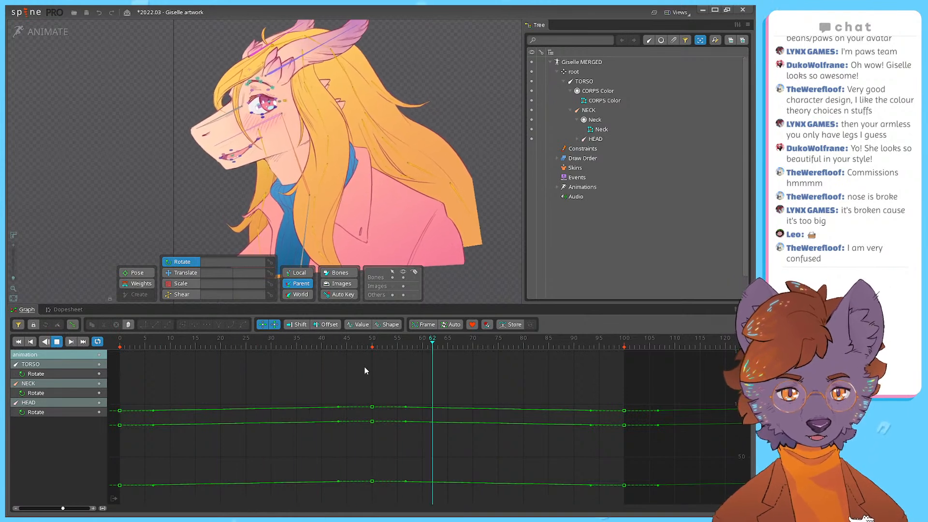
key("d")
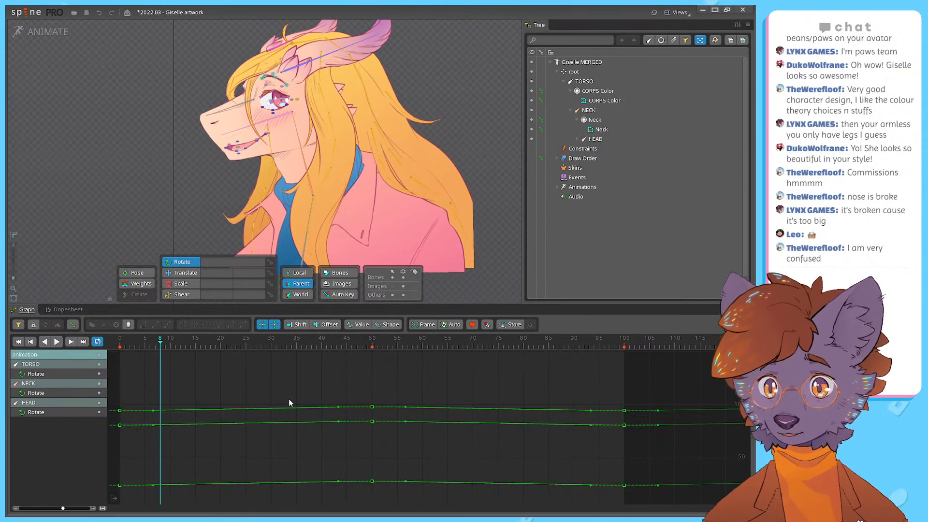
key("d")
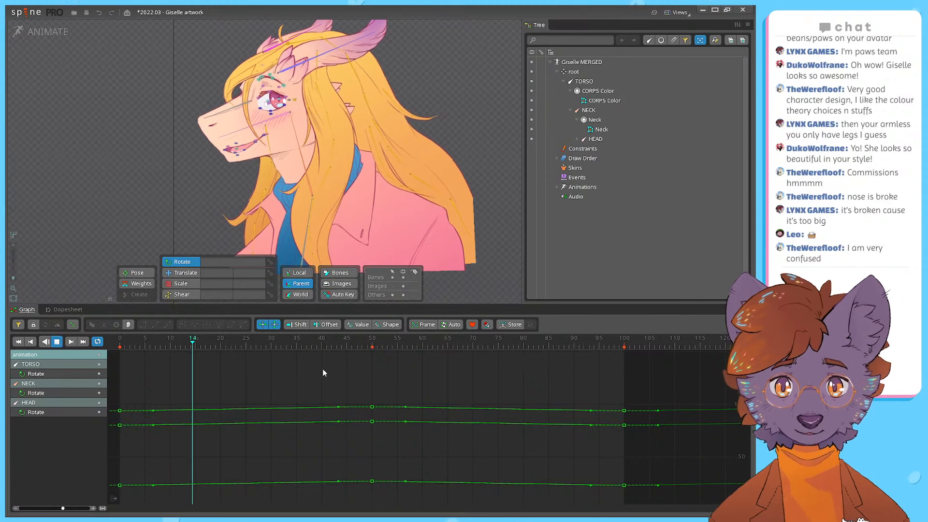
key("d")
left_click_drag(371, 450, 371, 433)
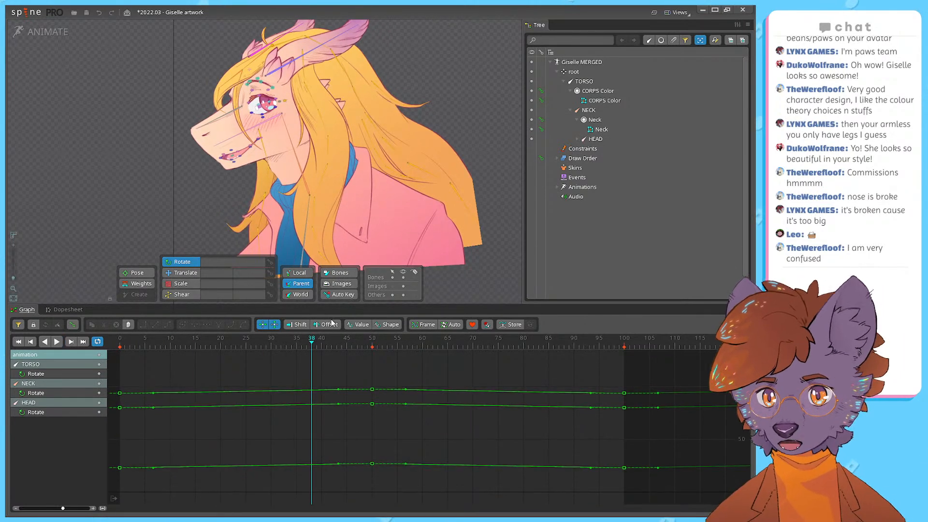
Step: Shrink the graph area to give the character view more height, and replay the loop
left_click_drag(380, 304, 384, 279)
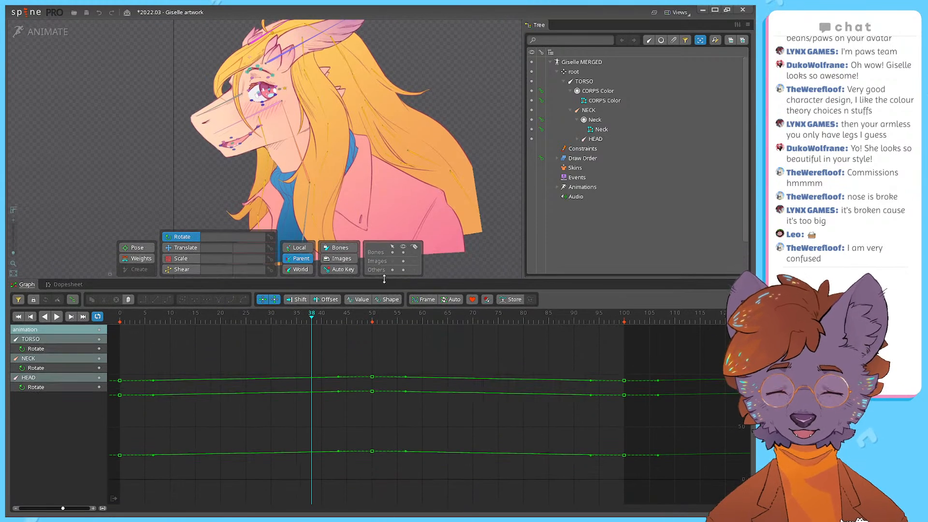
key("d")
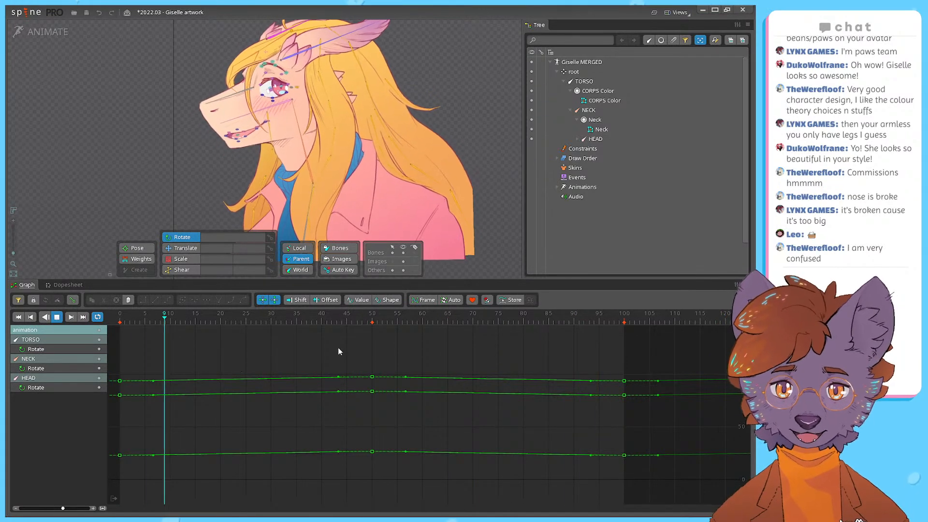
left_click_drag(321, 332, 317, 360)
key("space")
left_click_drag(431, 280, 434, 337)
key("space")
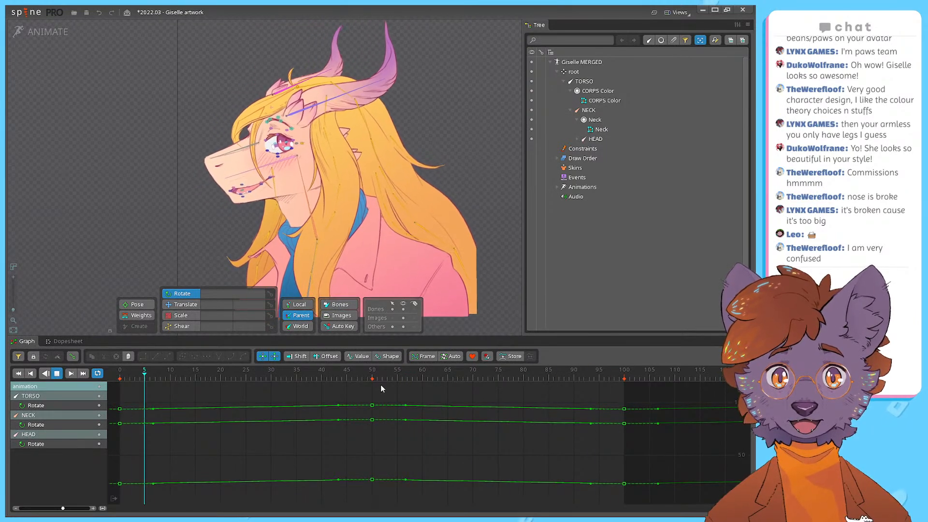
key("space")
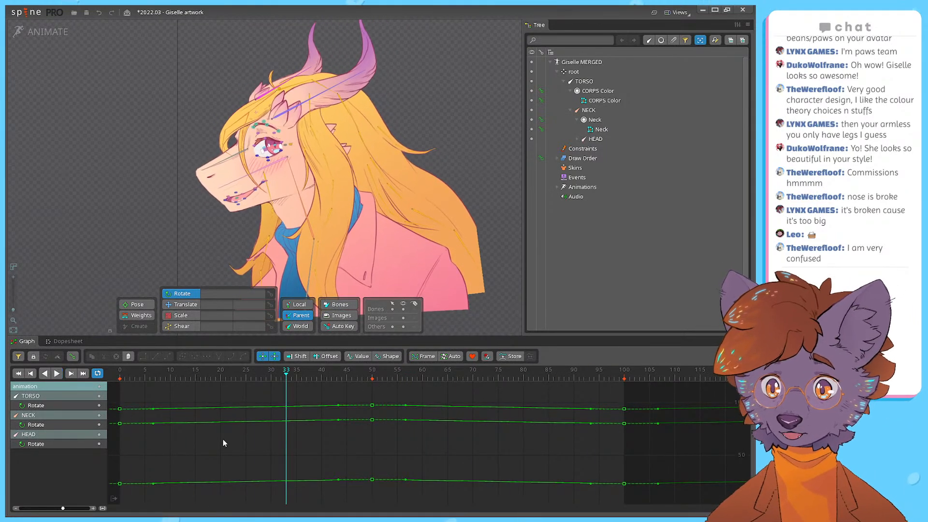
Step: Try to offset the NECK bone's rotation keys in the graph, and undo the change
left_click_drag(680, 440, 116, 415)
left_click(43, 414)
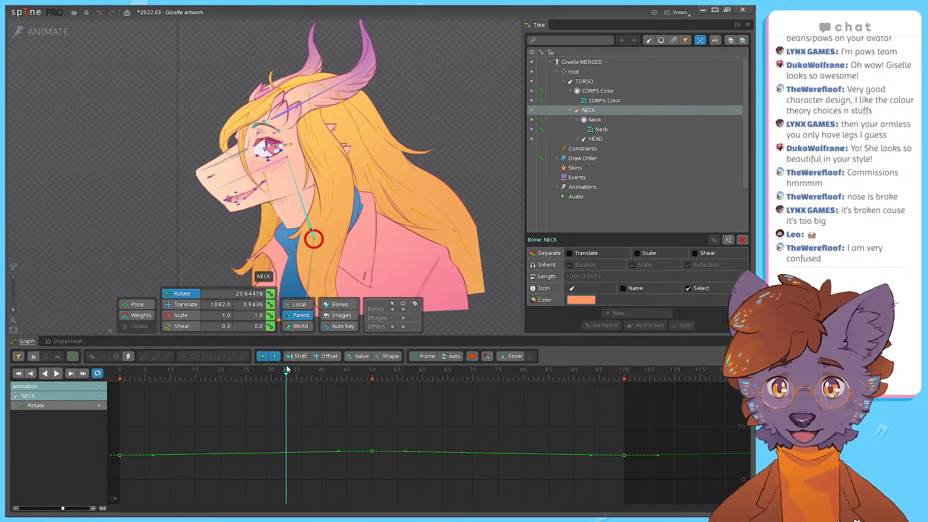
left_click(313, 358)
left_click_drag(118, 448, 578, 478)
left_click_drag(282, 418, 322, 450)
key("ctrl+z")
Step: Offset all of the NECK bone's rotation keys by 5 frames in the dopesheet, and return to the graph
left_click(67, 342)
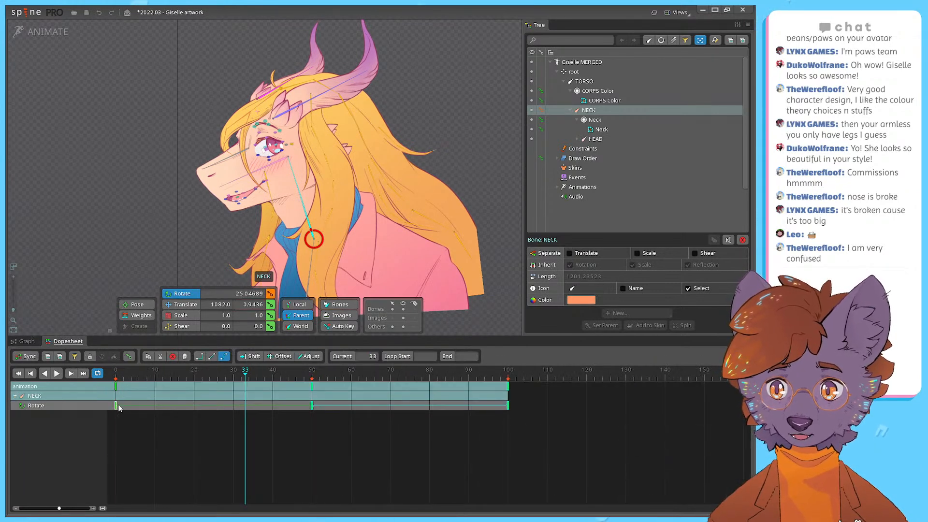
left_click_drag(166, 411, 193, 419)
left_click_drag(524, 429, 103, 407)
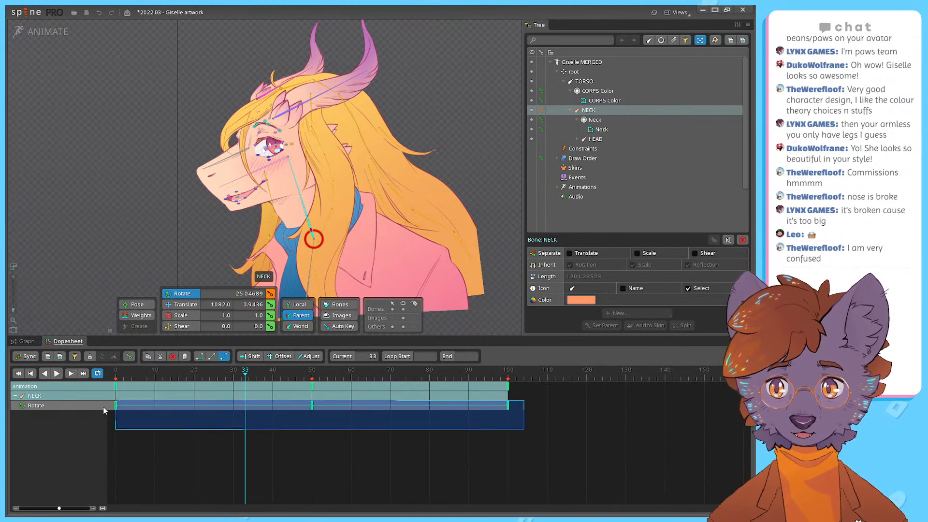
mouse_move(188, 423)
left_mouse_down()
mouse_move(220, 422)
mouse_move(206, 422)
left_mouse_up()
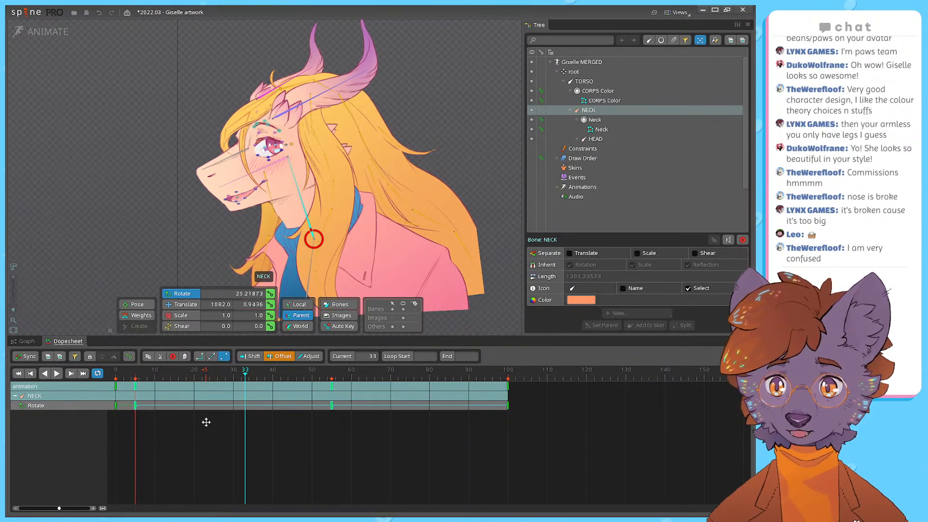
left_click(25, 341)
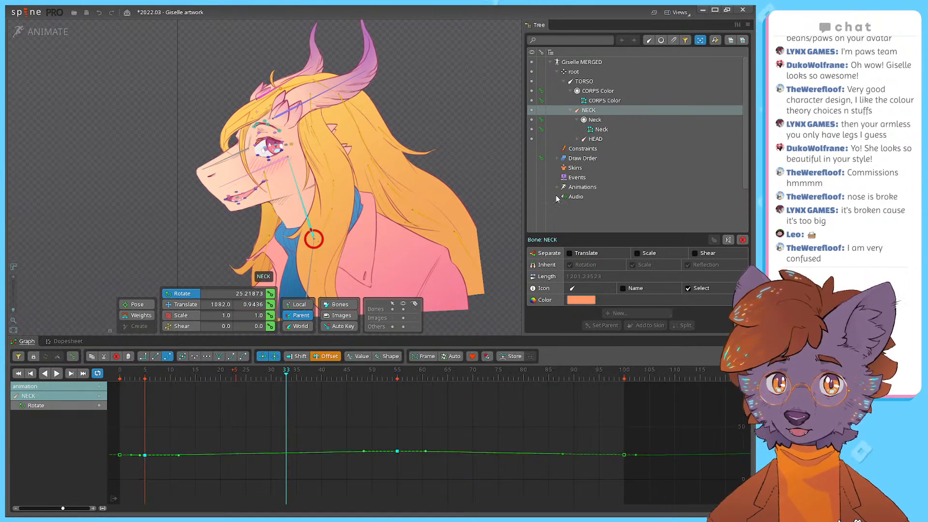
Step: Offset the HEAD bone's rotation keys by 10 frames within the loop
left_click(594, 139)
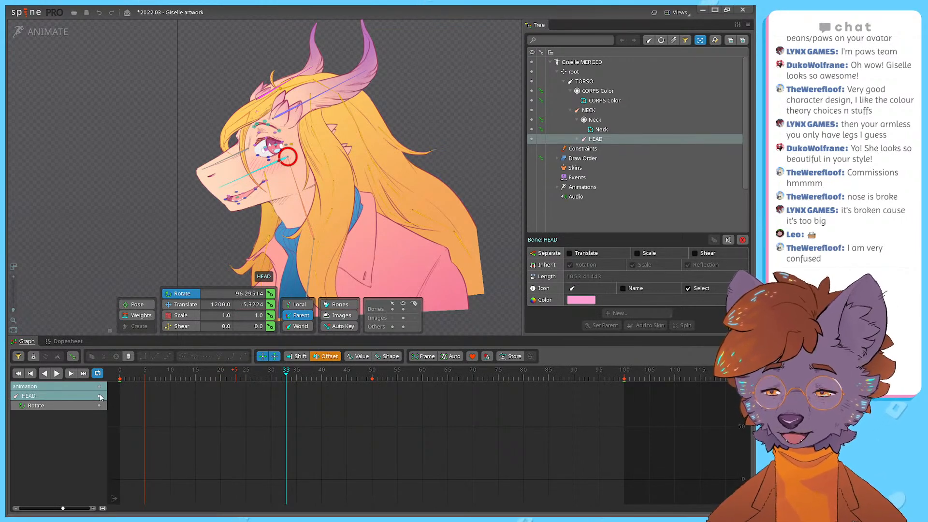
left_click(63, 343)
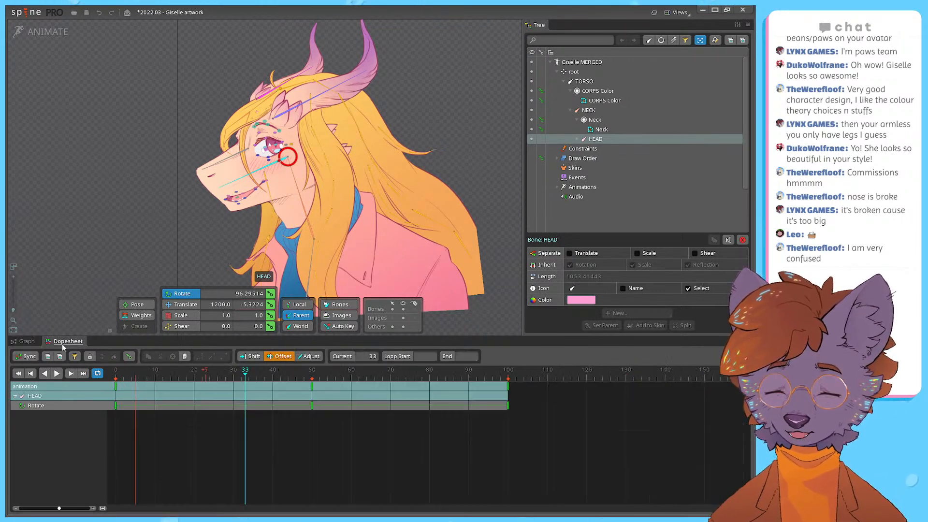
left_click(25, 341)
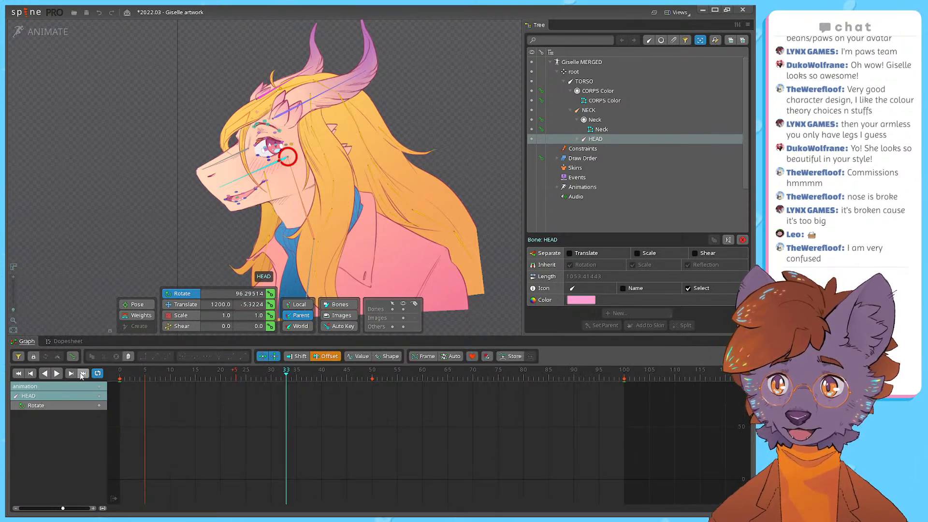
left_click(324, 359)
left_click_drag(295, 406, 304, 455)
left_click_drag(623, 458, 118, 399)
left_click(325, 357)
mouse_move(166, 426)
left_mouse_down()
mouse_move(236, 419)
mouse_move(205, 420)
mouse_move(217, 422)
left_mouse_up()
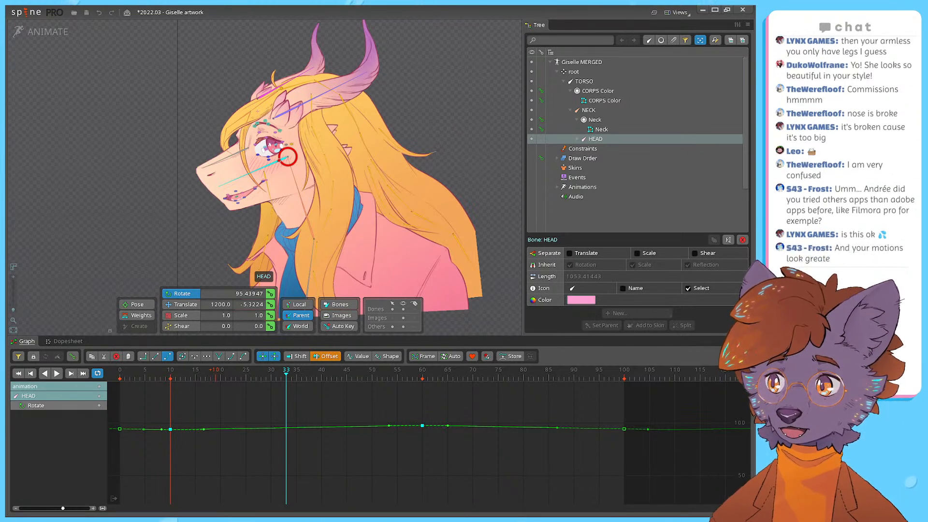
Step: Undo the HEAD key offset and reapply a 10-frame offset to all of that bone's rotation keys
left_click_drag(259, 451, 183, 410)
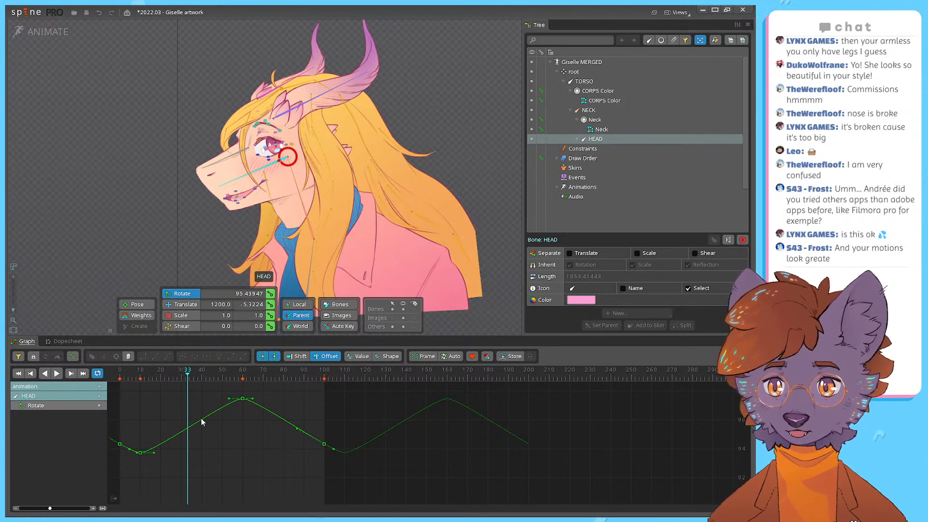
key("ctrl+z")
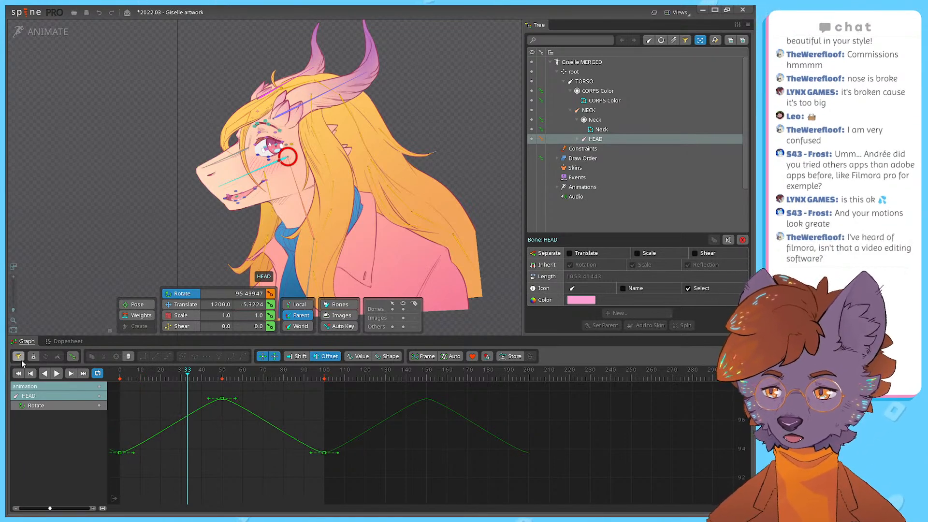
left_click(67, 341)
left_click(26, 341)
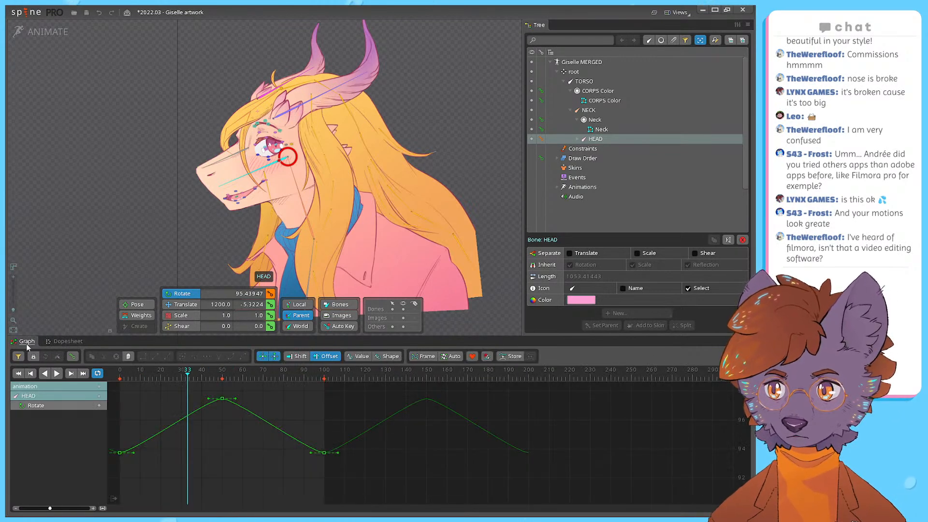
left_click_drag(358, 480, 118, 388)
left_click_drag(221, 402, 248, 409)
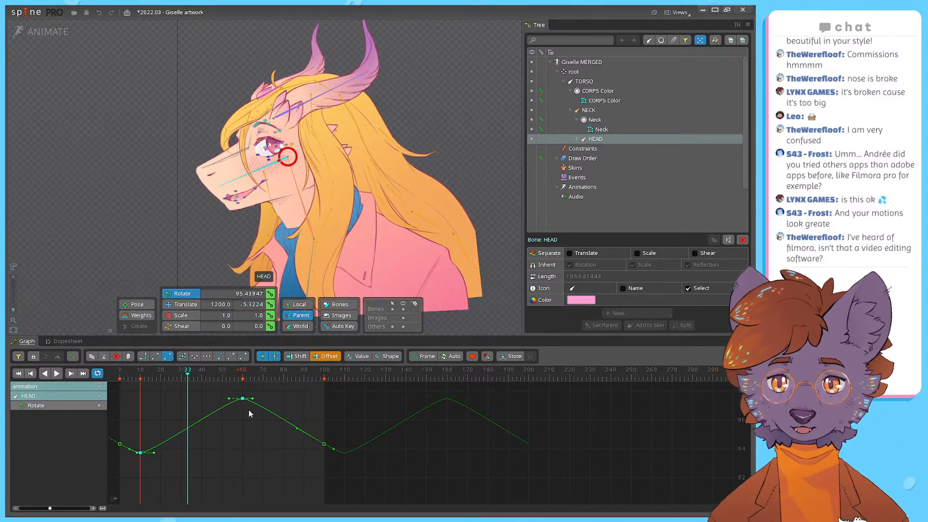
Step: Play the loop to check how the offset neck and head rotations overlap
key("space")
key("d")
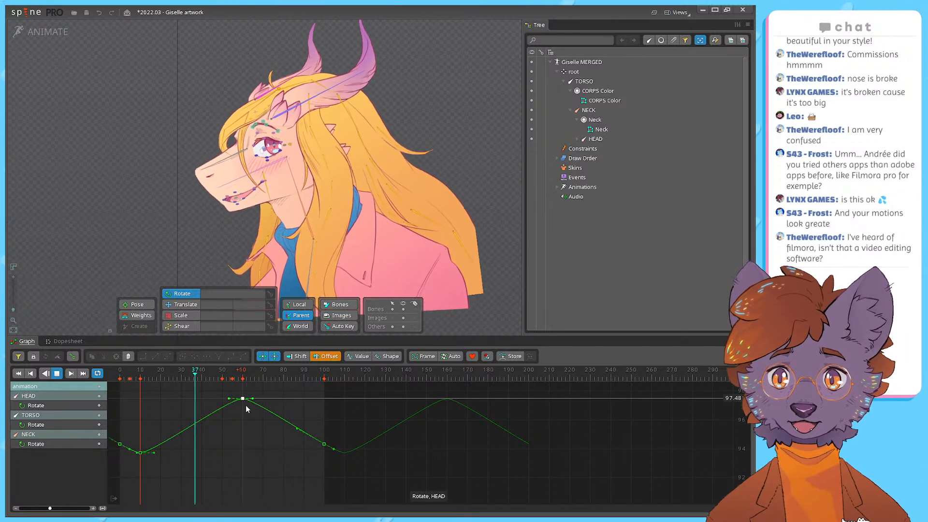
key("space")
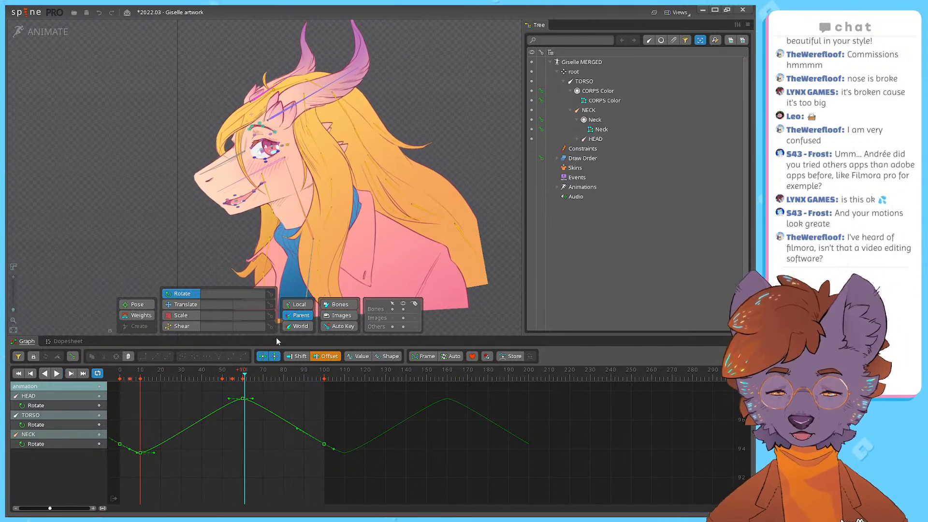
mouse_move(276, 336)
left_mouse_down()
mouse_move(278, 364)
mouse_move(269, 334)
left_mouse_up()
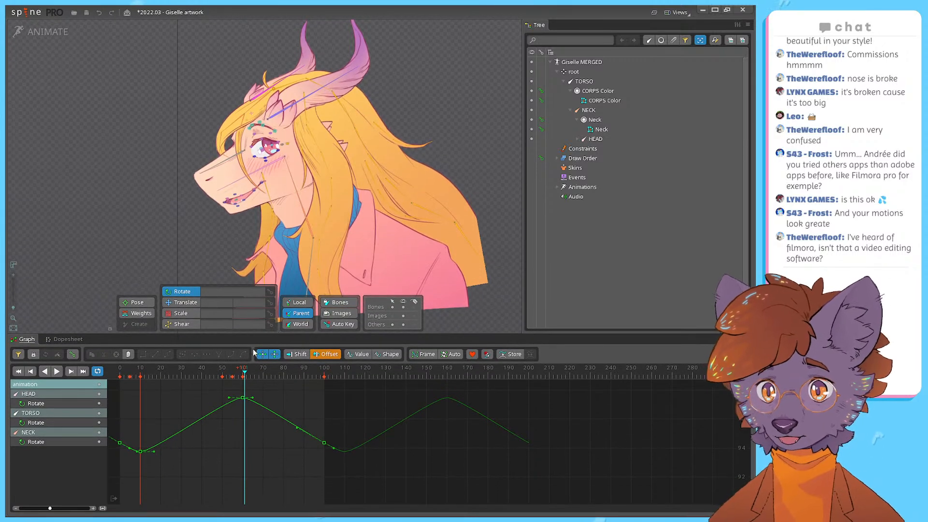
mouse_move(208, 407)
left_mouse_down()
mouse_move(216, 425)
mouse_move(207, 425)
left_mouse_up()
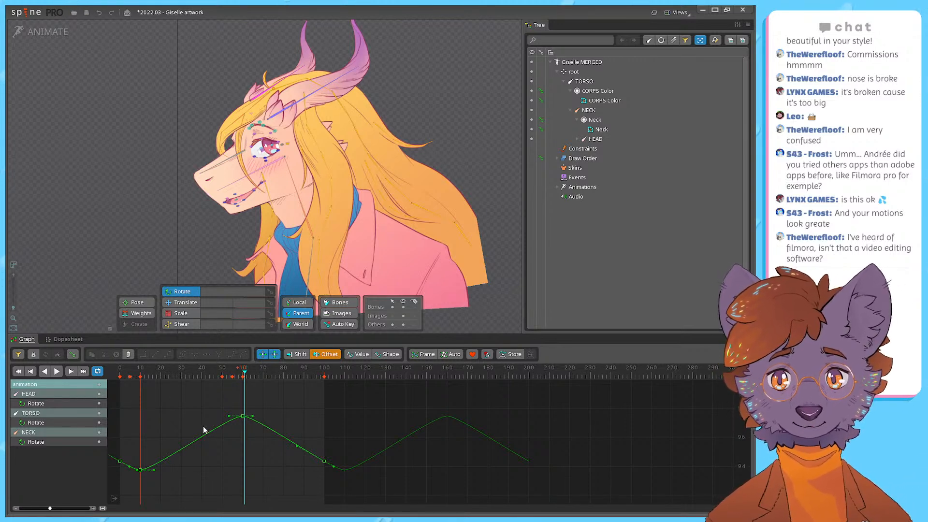
key("space")
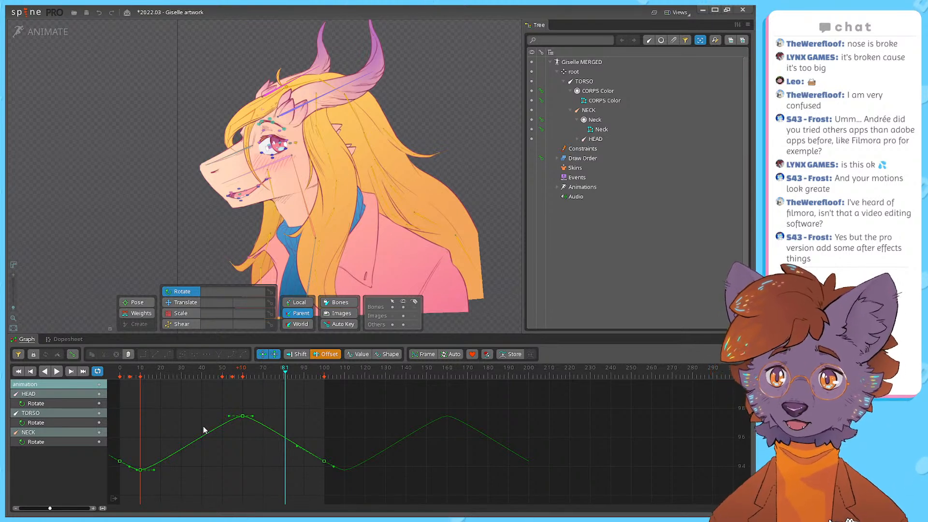
key("space")
Step: Undo the HEAD offset and offset the NECK rotation keys back by 5 frames
key("ctrl+z")
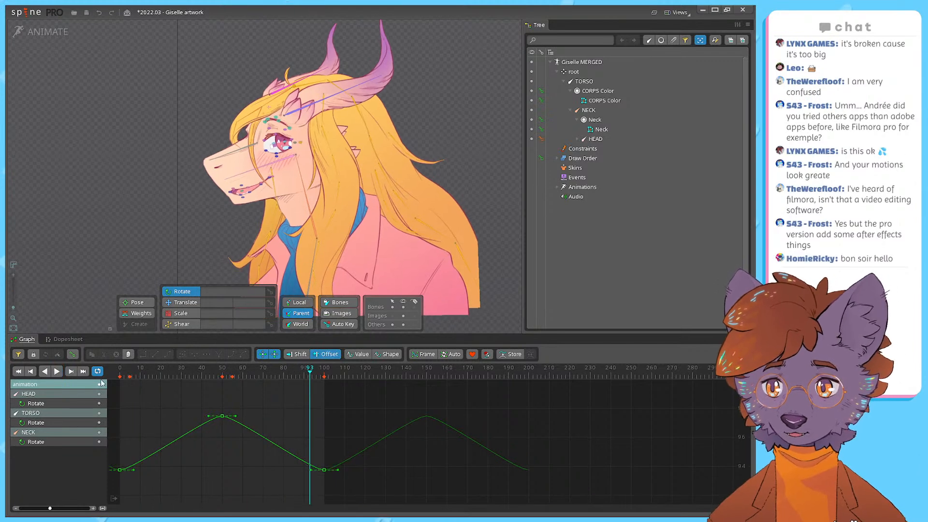
left_click(68, 339)
left_click_drag(527, 456, 120, 434)
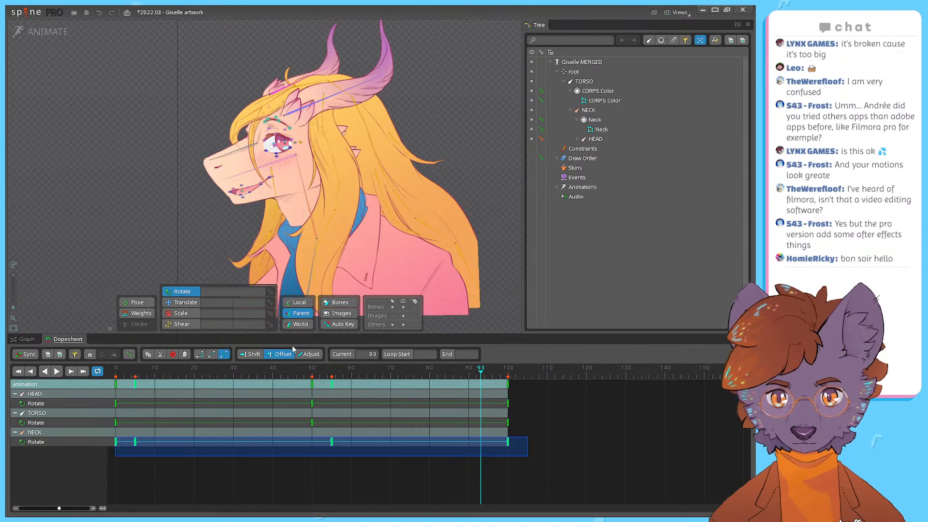
left_click_drag(332, 453, 298, 452)
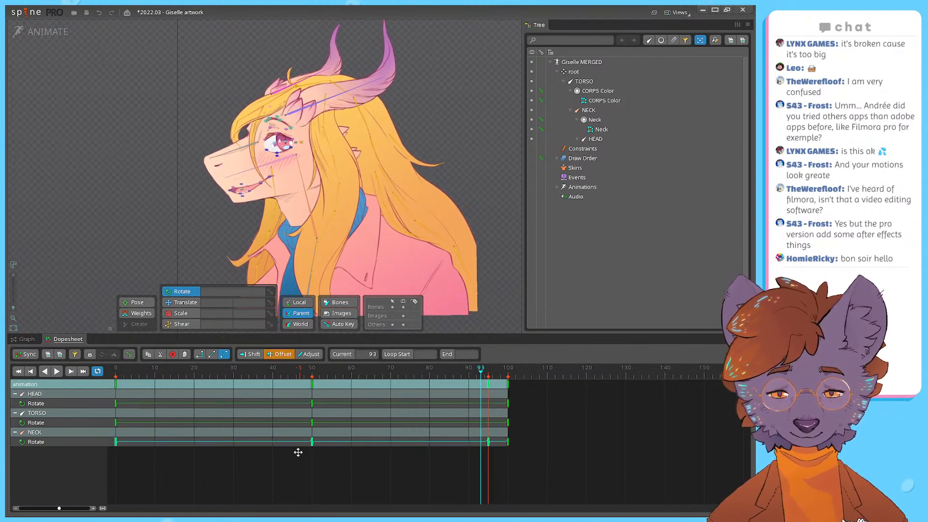
left_click(25, 339)
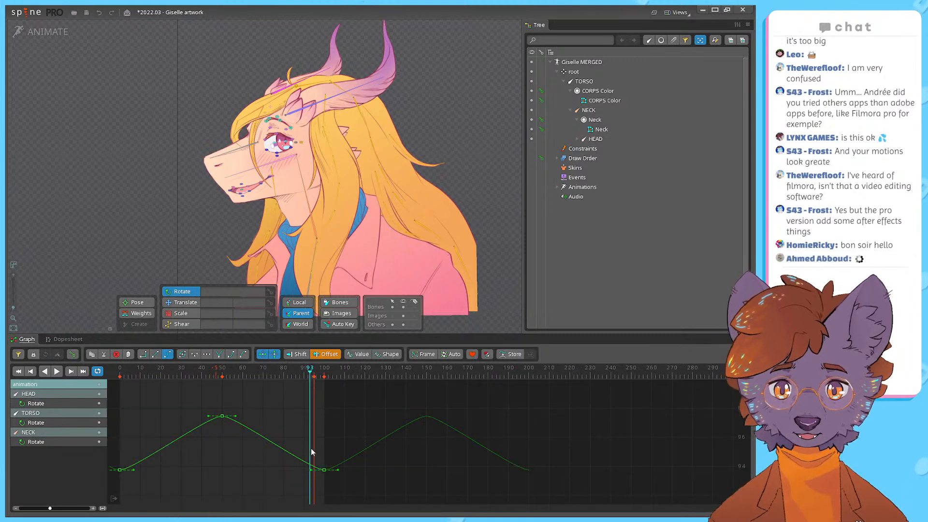
Step: Delete the leftover NECK rotation key at frame 95 in the graph
scroll(228, 451, "down", 5)
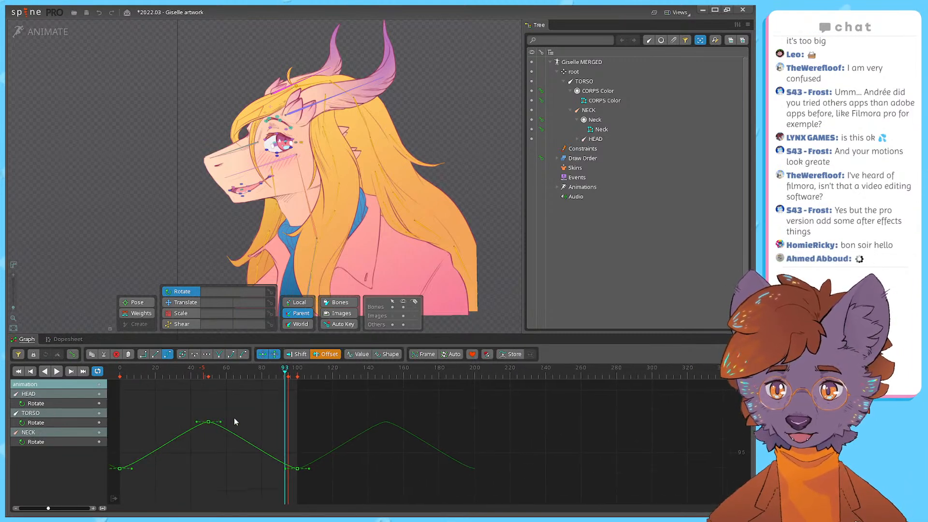
scroll(228, 429, "down", 1)
left_click_drag(228, 429, 302, 455)
scroll(224, 436, "down", 1)
left_click_drag(222, 445, 270, 355)
left_click(274, 354)
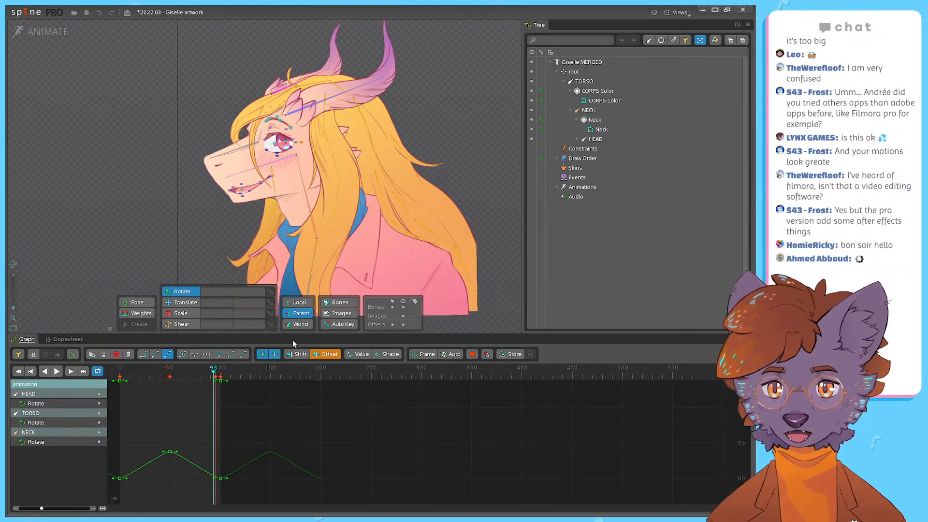
scroll(175, 426, "down", 4)
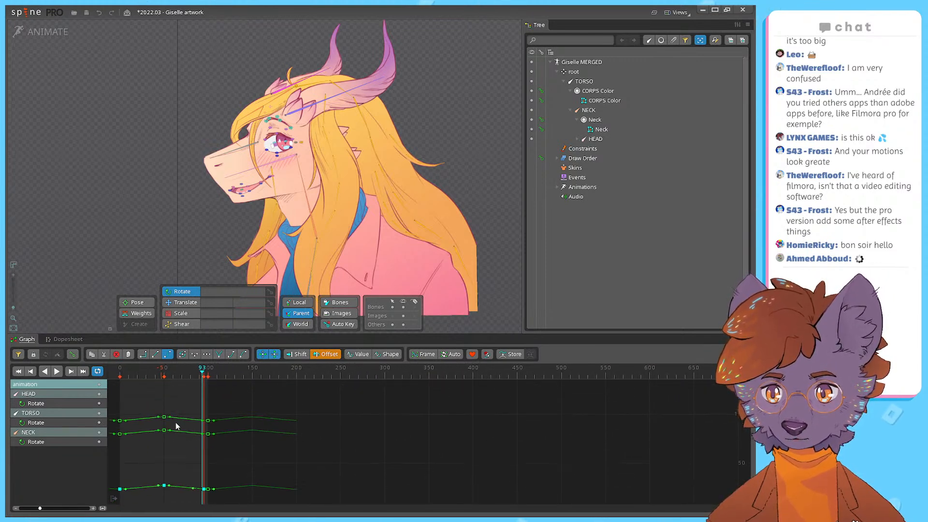
left_click(220, 492)
scroll(205, 492, "up", 9)
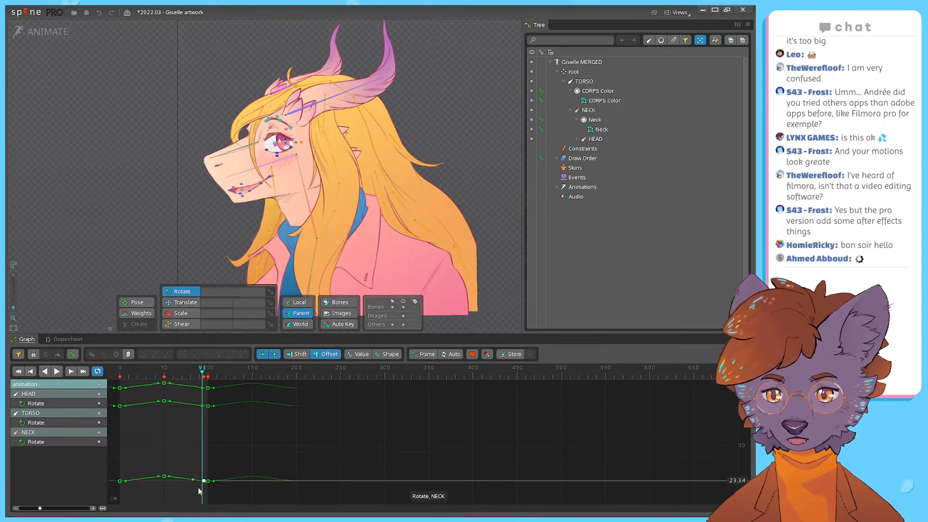
left_click(204, 465)
key("Delete")
scroll(247, 463, "down", 2)
scroll(248, 465, "down", 4)
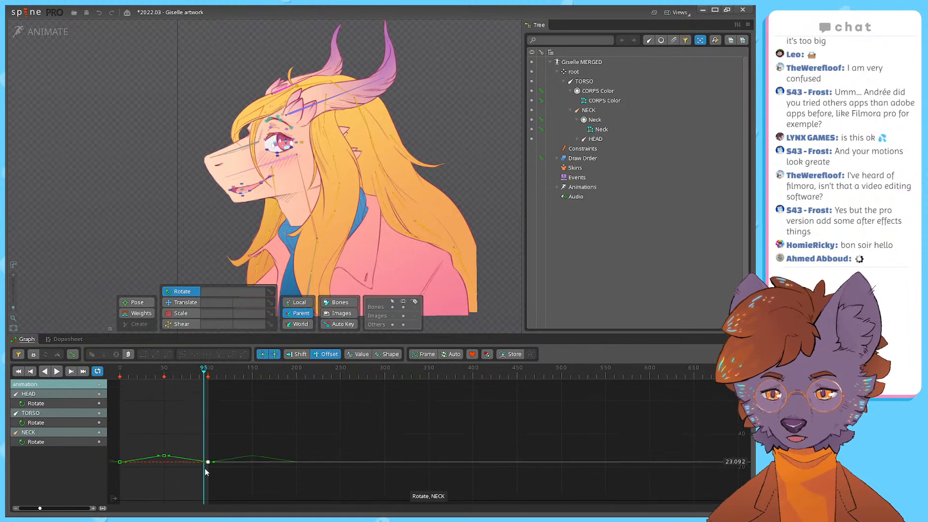
Step: Select all rotation keys of the three bones and play the realigned loop from frame 0
left_click_drag(218, 481, 111, 403)
scroll(151, 405, "up", 3)
left_click_drag(136, 373, 120, 375)
key("space")
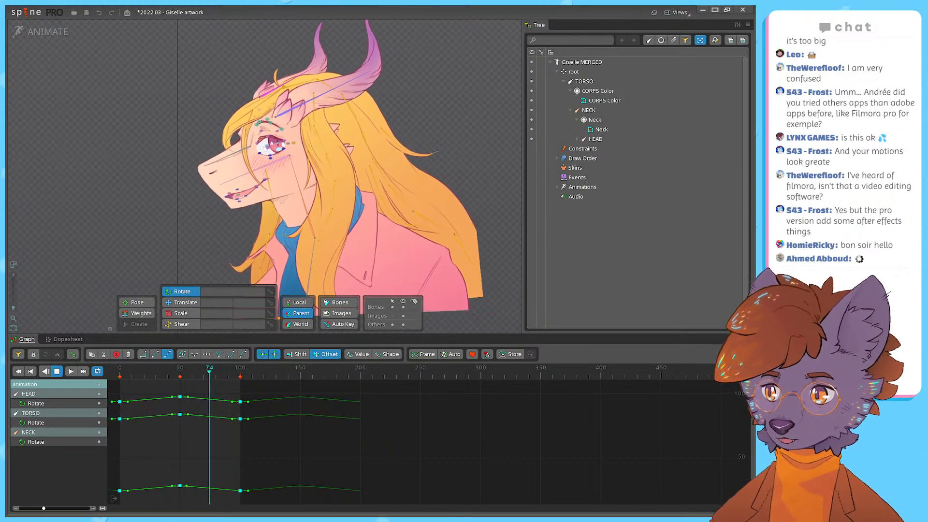
scroll(259, 446, "up", 2)
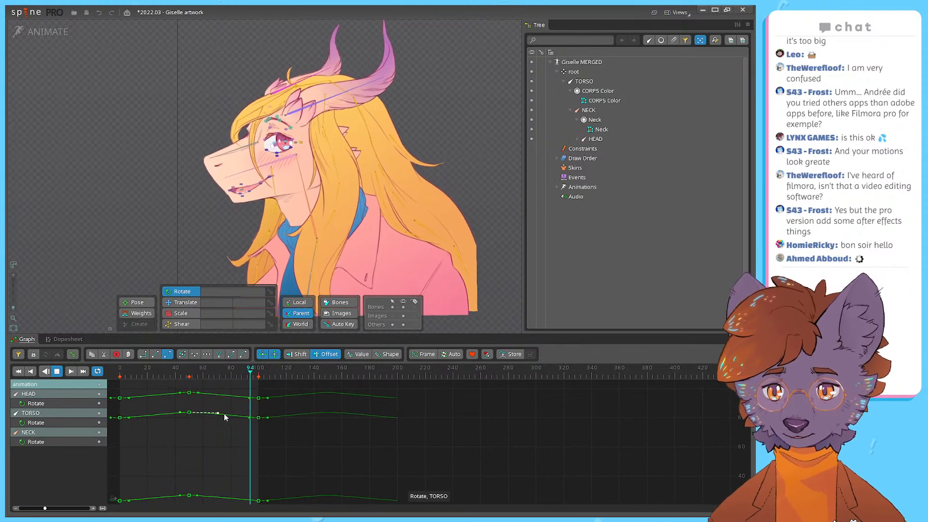
key("d")
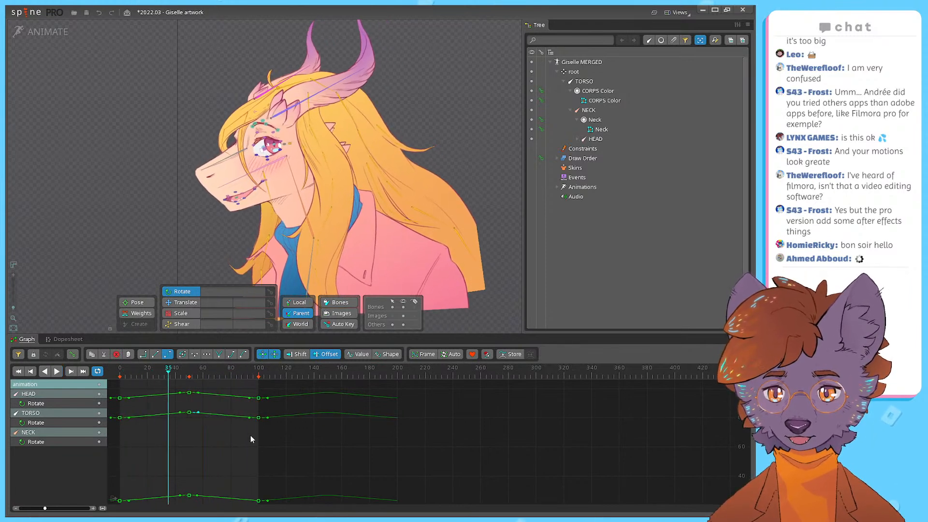
Step: Lengthen the outgoing curve handles of the opening HEAD, TORSO and NECK rotation keys to about frame 22
left_click_drag(269, 397, 265, 396)
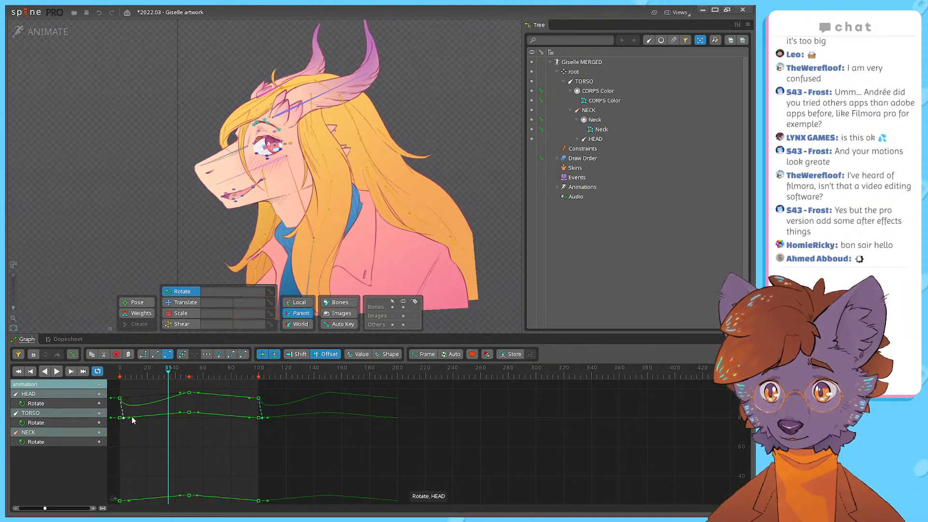
left_click_drag(141, 390, 129, 506)
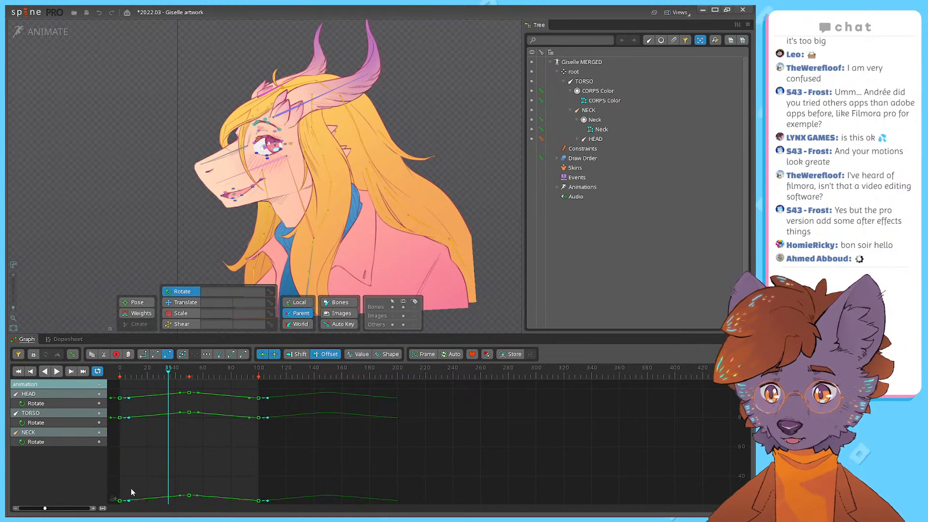
left_click_drag(127, 418, 153, 419)
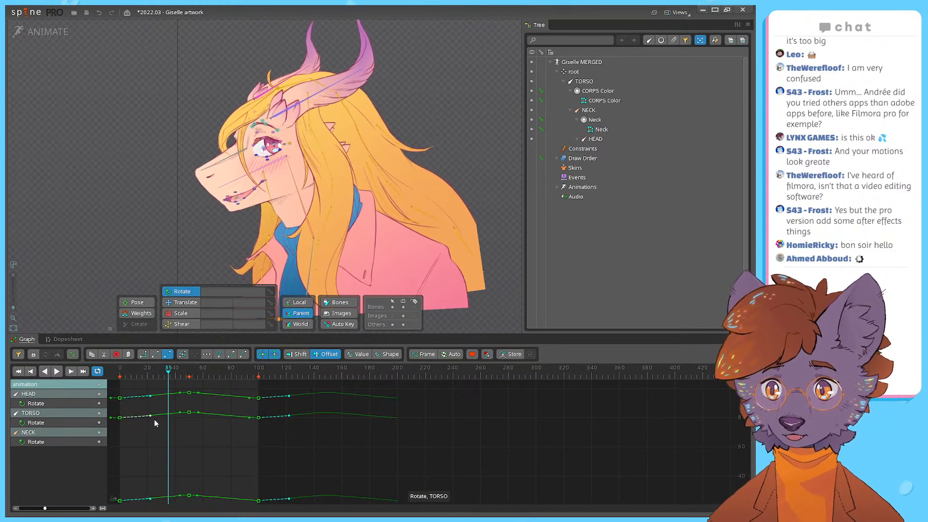
Step: Reapply Bezier curves to all HEAD, TORSO and NECK rotation keys, and preview the smoothed loop
left_click(115, 389)
left_click_drag(115, 389, 278, 505)
left_click(167, 356)
left_click(174, 453)
key("space")
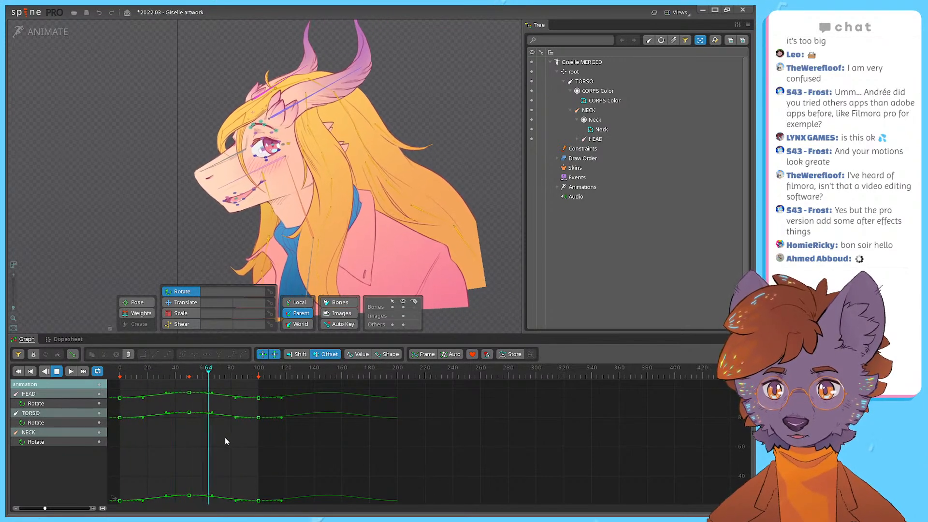
scroll(187, 451, "up", 1)
key("space")
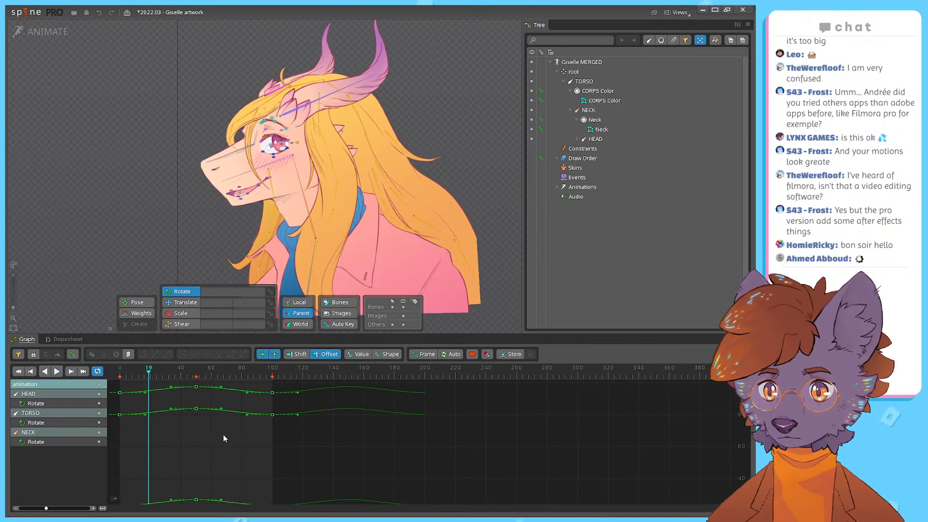
Step: Offset the TORSO rotation keys 5 frames later in the Dopesheet so the loop wraps around
scroll(221, 433, "up", 1)
left_click(64, 339)
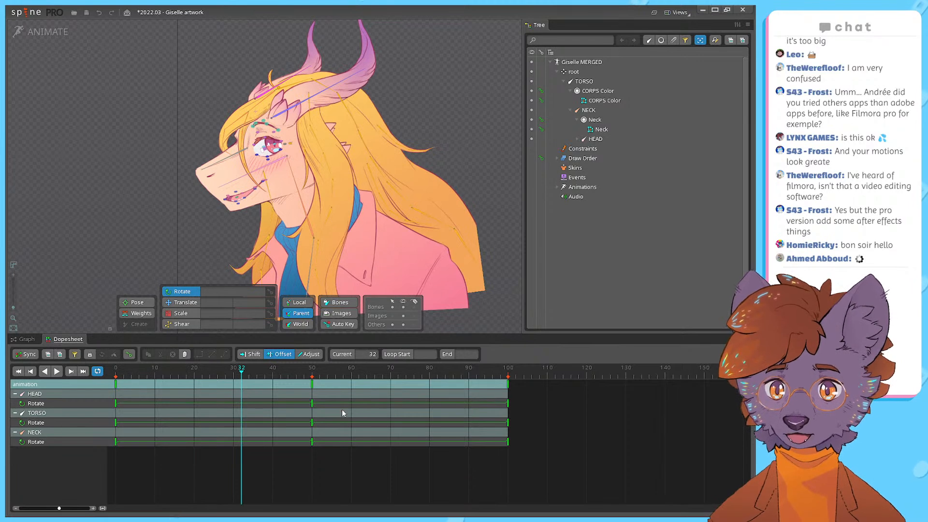
left_click_drag(508, 423, 108, 423)
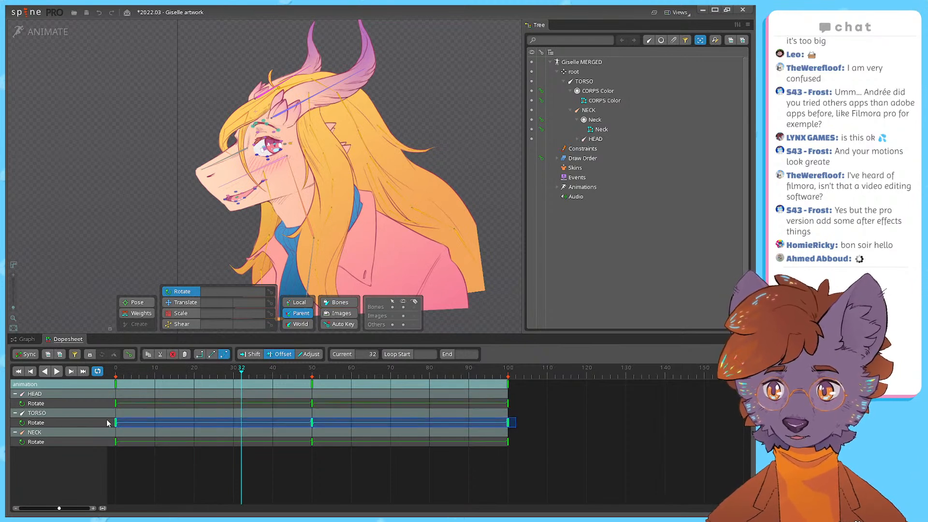
left_click_drag(314, 424, 344, 423)
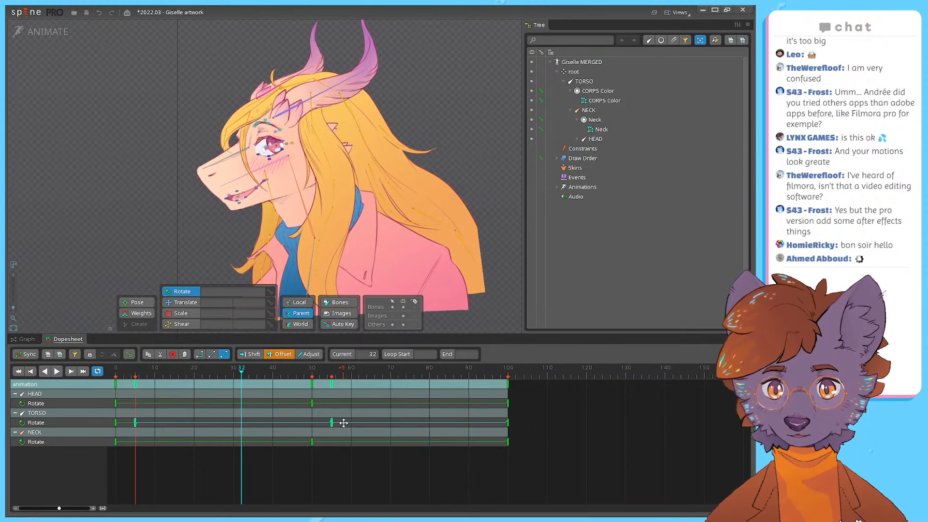
Step: Offset the HEAD rotation keys by 10 frames, keeping them wrapped within the loop
left_click_drag(537, 404, 101, 403)
left_click_drag(174, 404, 208, 406)
left_click_drag(524, 404, 114, 407)
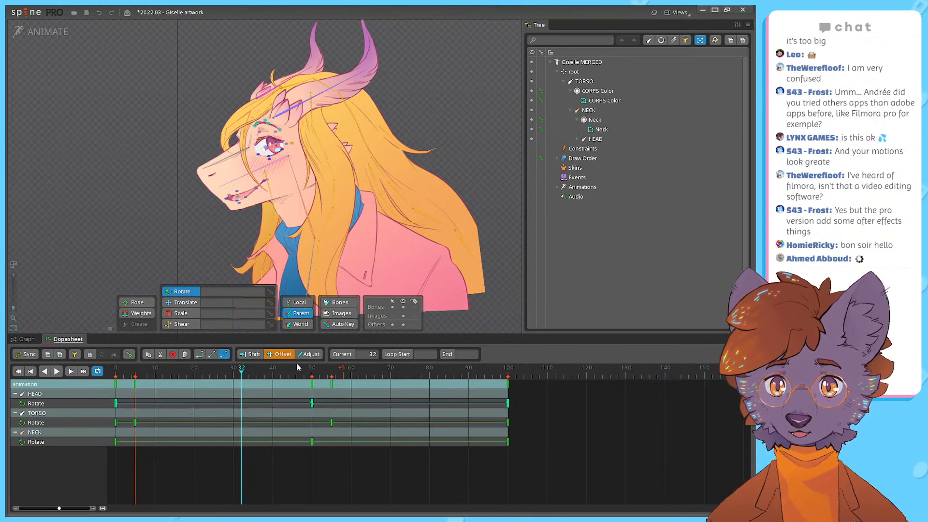
left_click_drag(309, 408, 352, 405)
Step: Preview the offset torso, neck and head loop from frame 0, and save the project
left_click_drag(228, 373, 86, 379)
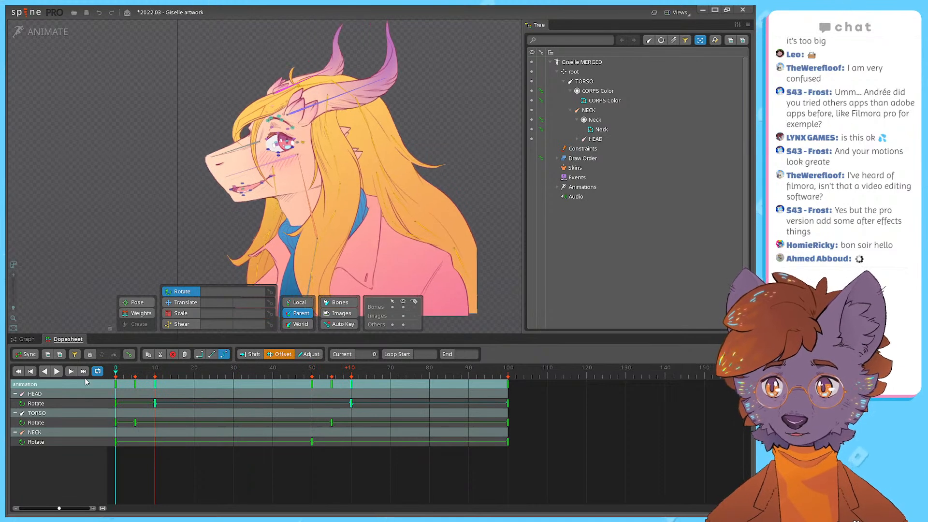
left_click(192, 405)
key("d")
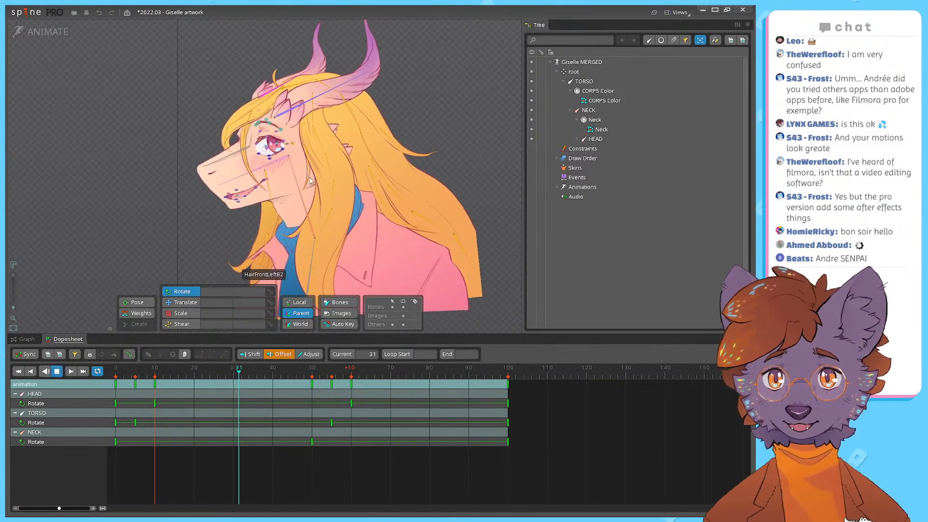
scroll(299, 154, "up", 2)
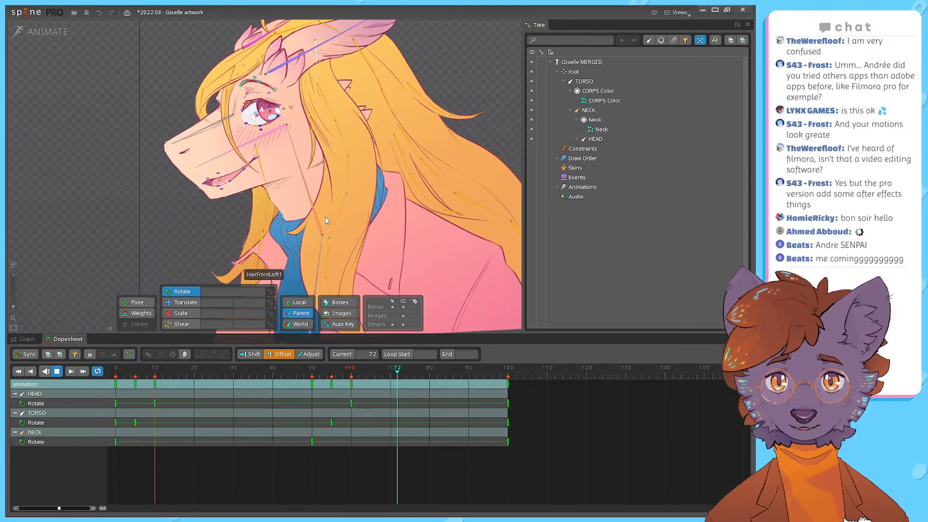
key("z")
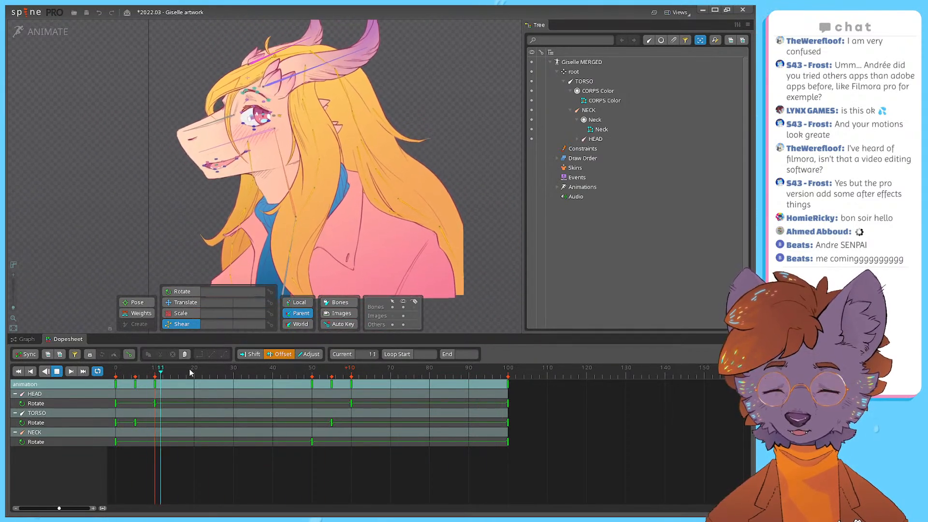
key("d")
left_click_drag(265, 376, 77, 383)
key("ctrl+s")
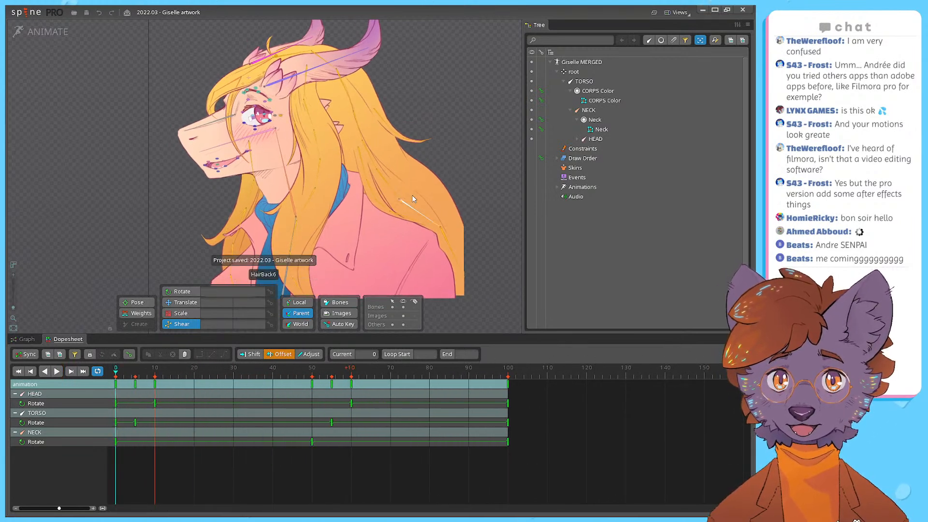
Step: Select the bones HairFrontLeft1 through HairFrontLeft8 for rotation, leaving out the Hair Front Left slot and mesh
left_click(305, 89)
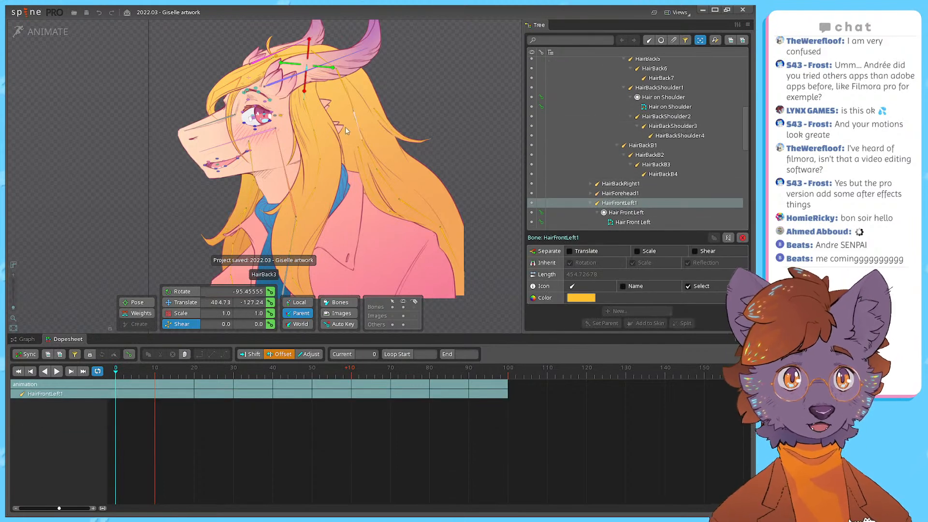
key("c")
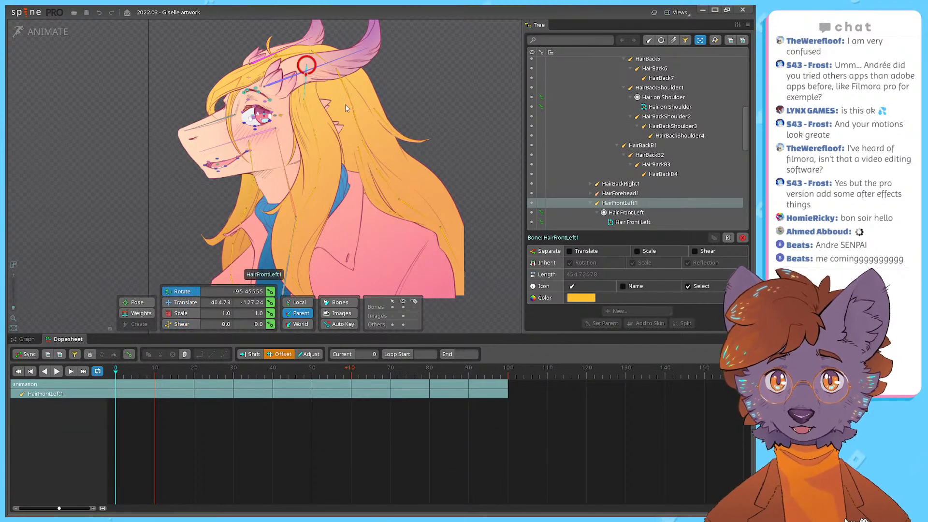
scroll(580, 174, "down", 2)
scroll(650, 203, "down", 1)
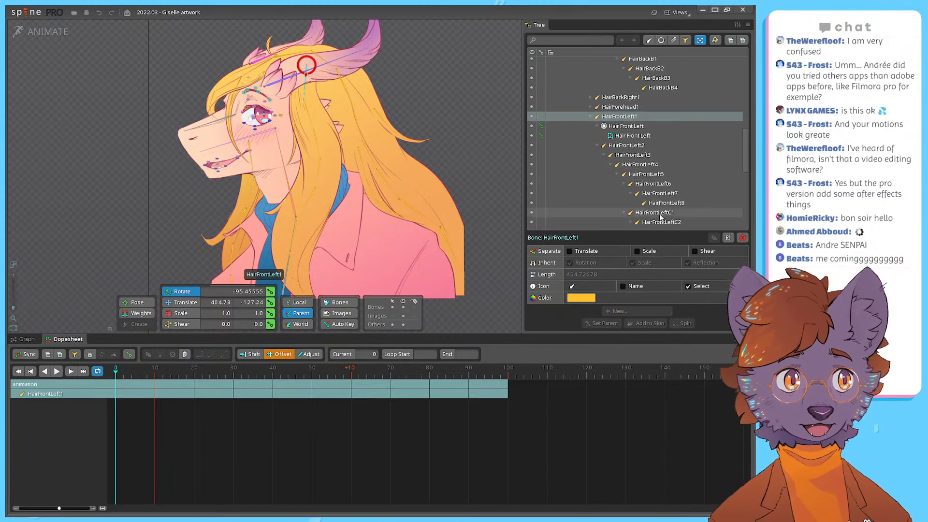
left_click(662, 204, "shift")
left_click(625, 127, "ctrl")
left_click(627, 136, "ctrl")
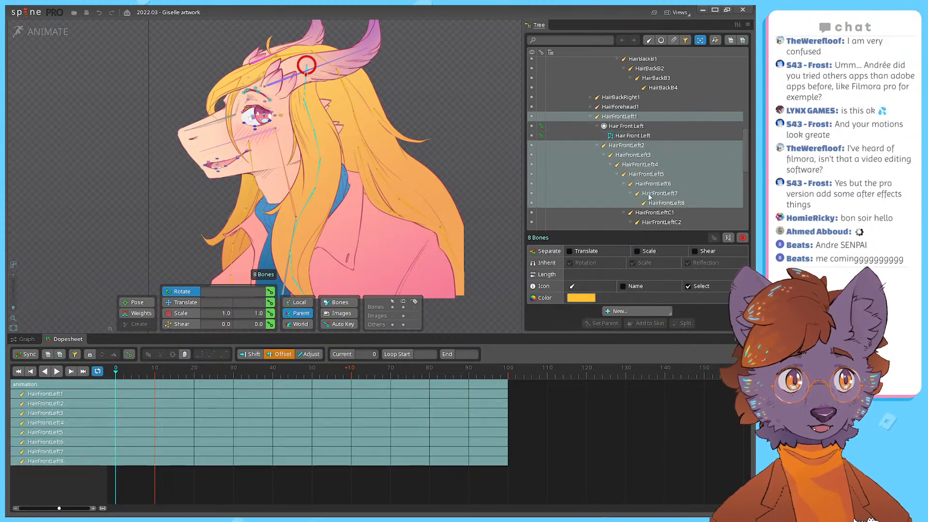
Step: Add the HairFrontLeftC1 to C4 and HairFrontLeftB1 to B3 bones to the selection
scroll(648, 194, "down", 2)
left_click(653, 155, "ctrl")
left_click(661, 165, "ctrl")
left_click(674, 184, "ctrl")
left_click(667, 174, "ctrl")
left_click(635, 193, "ctrl")
left_click(642, 203, "ctrl")
left_click(648, 213, "ctrl")
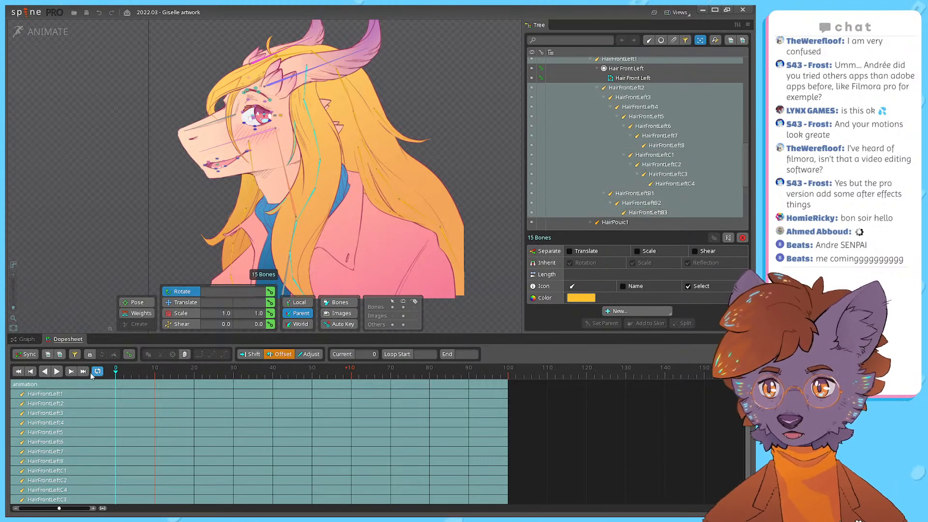
Step: Key the selected hair bones' rotation at frame 0, then swing the strand toward the face and key it at frame 50
left_click(270, 291)
left_click_drag(118, 376, 311, 382)
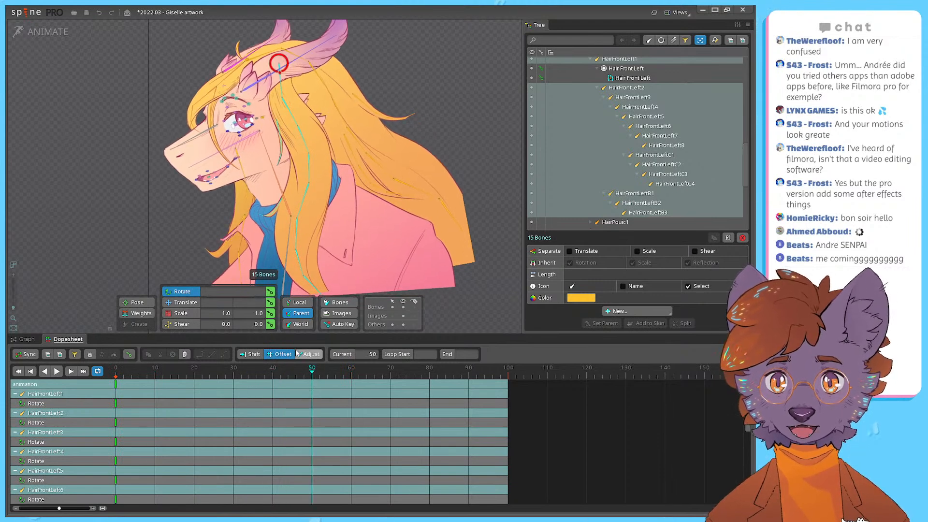
left_click_drag(196, 383, 312, 390)
left_click_drag(358, 255, 344, 268)
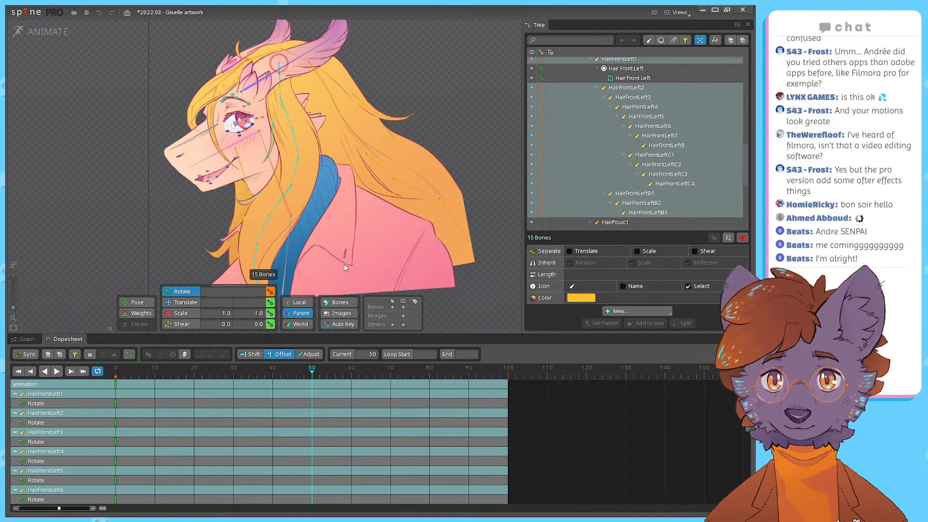
left_click(270, 293)
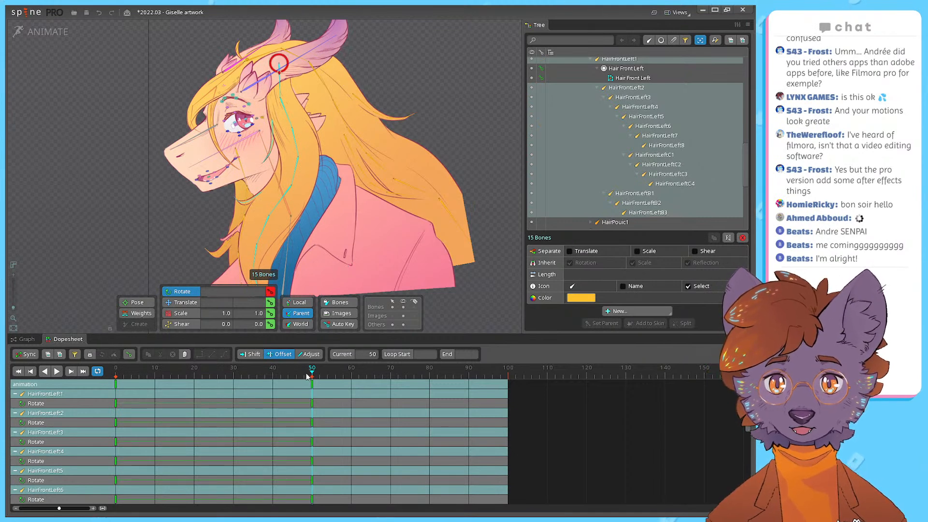
Step: Swing the hair strand toward the back at frame 0 and copy its opening rotation keys to frame 100
left_click_drag(304, 374, 85, 379)
left_click_drag(377, 260, 392, 262)
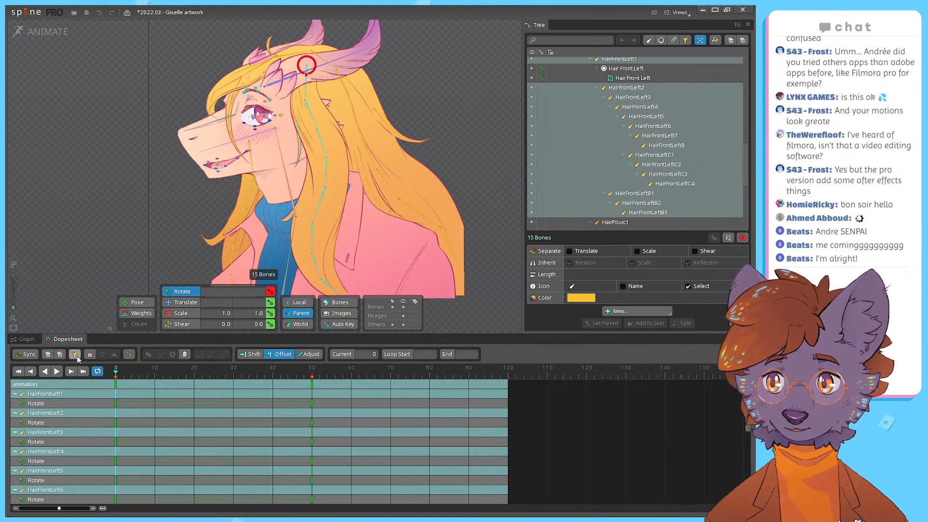
left_click(116, 385)
key("ctrl+c")
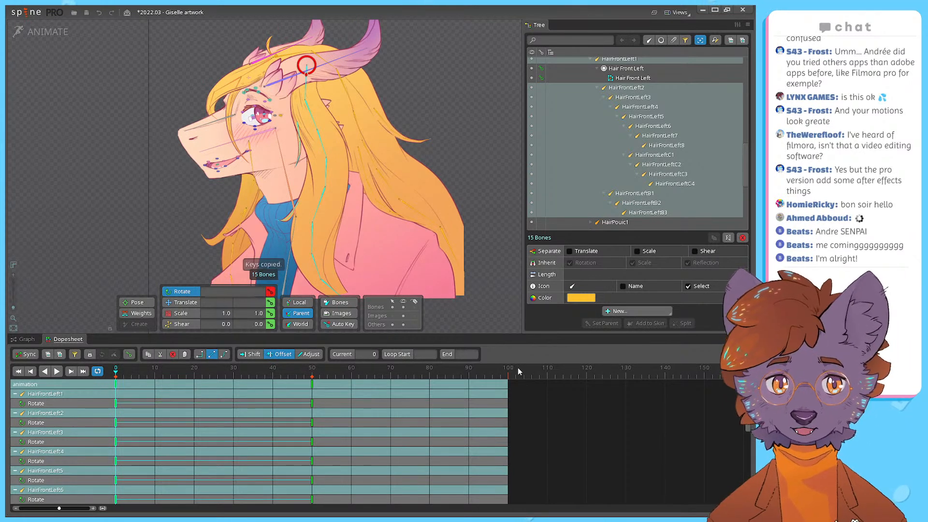
left_click(509, 370)
key("ctrl+v")
Step: Play the animation from the start to check the front hair strand's swing
left_click_drag(508, 371, 97, 372)
key("d")
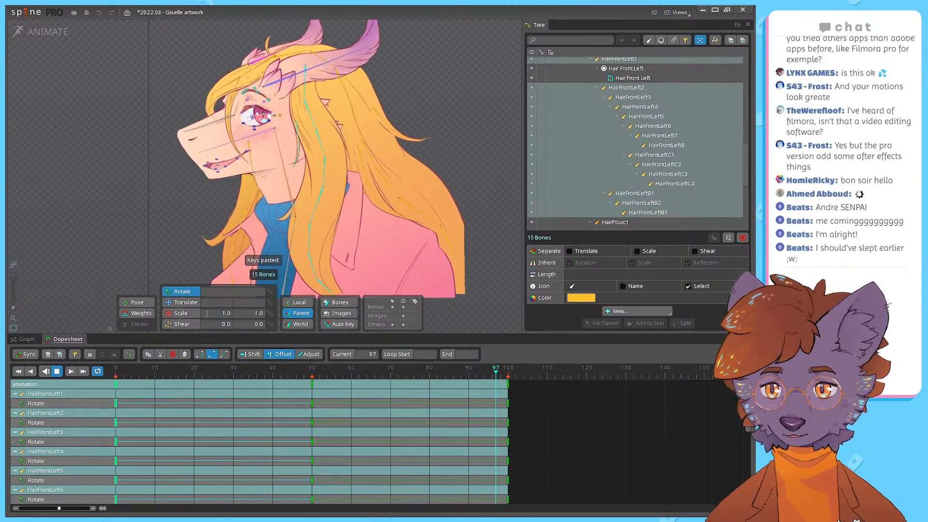
key("d")
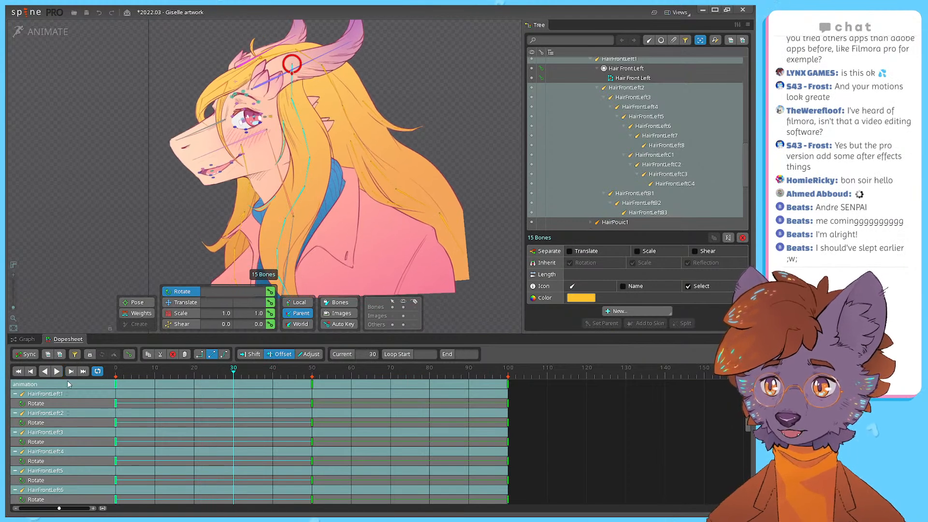
Step: Apply Bezier curves to the upper group of hair rotation keys in the graph, and preview the motion
left_click(28, 340)
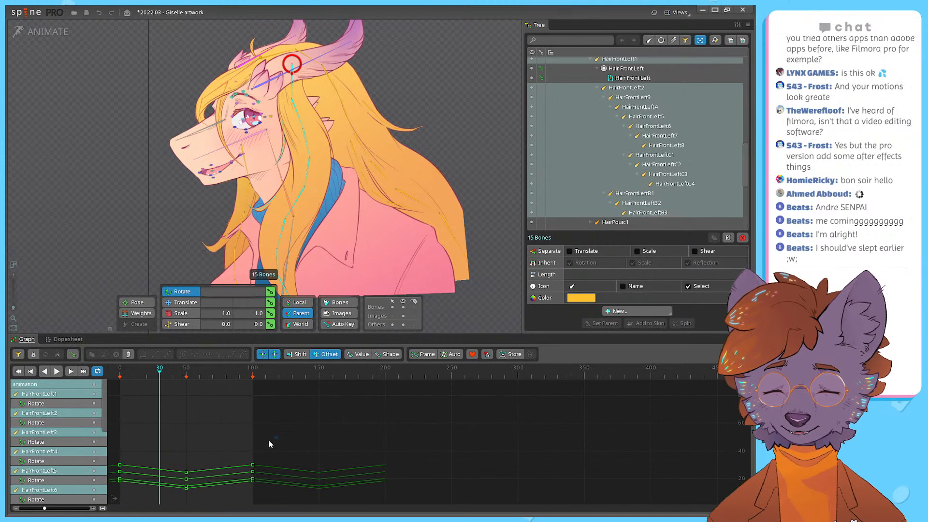
left_click_drag(280, 436, 120, 499)
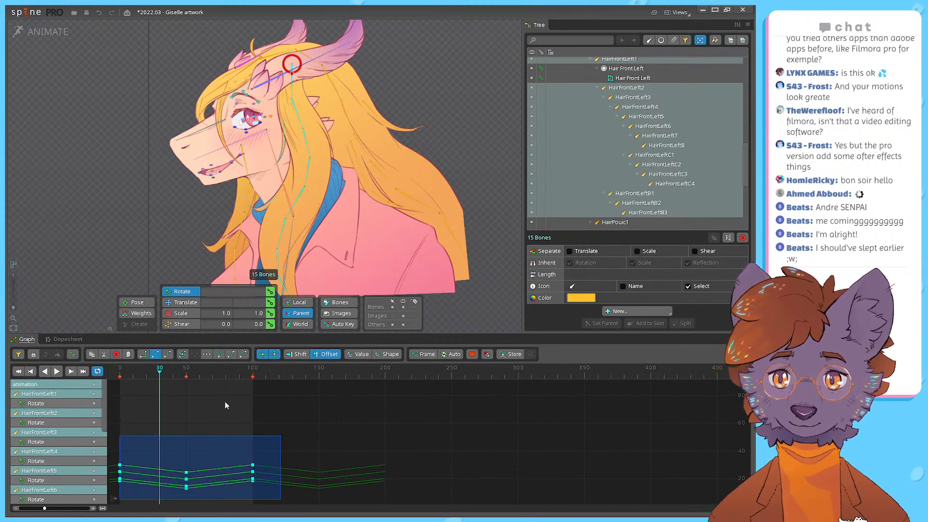
left_click(167, 355)
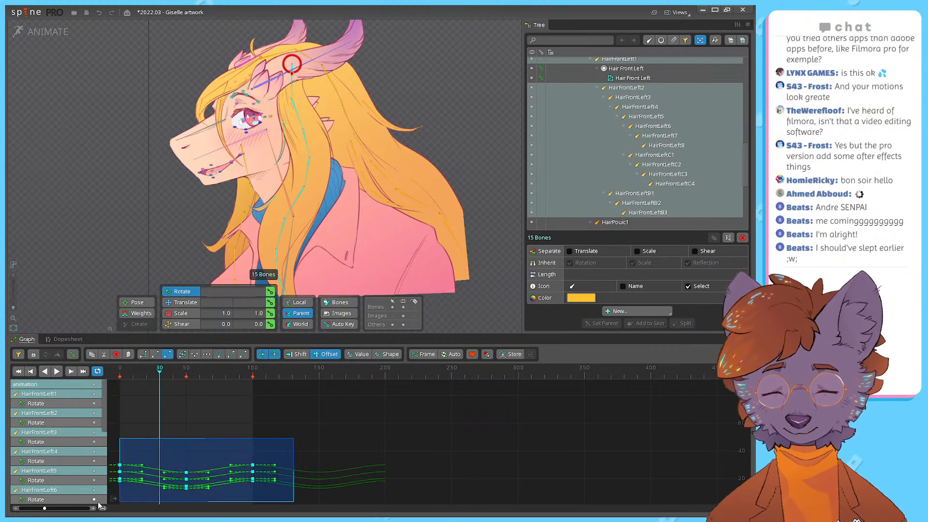
key("space")
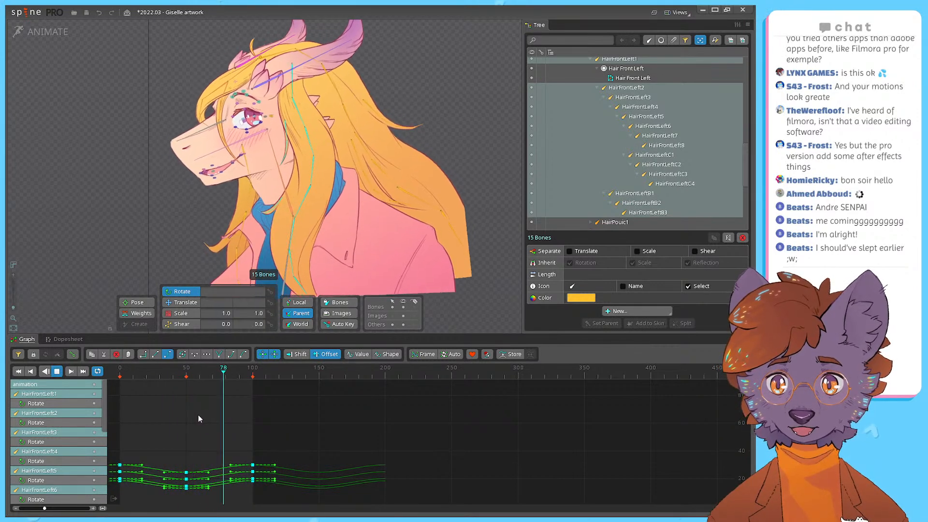
key("space")
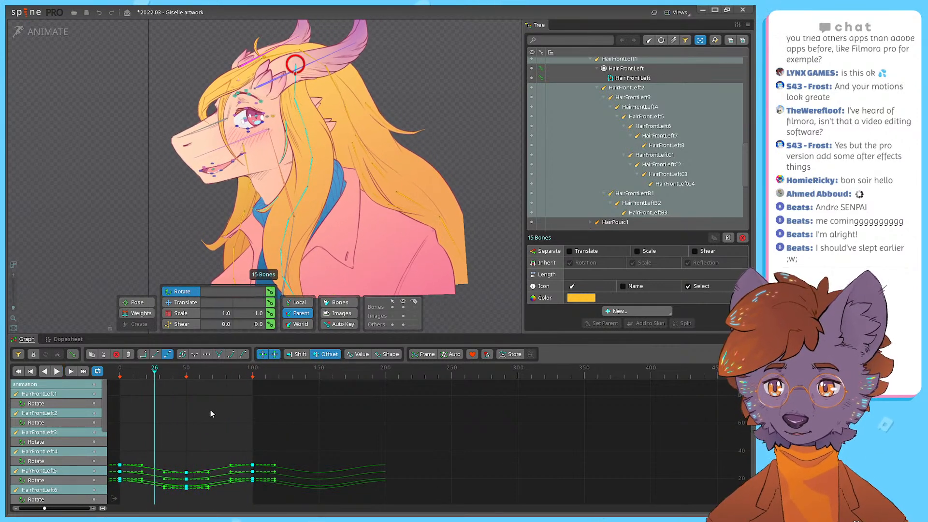
Step: Apply Bezier curves to the remaining lower group of hair rotation keys in the graph
scroll(193, 414, "down", 2)
left_click_drag(188, 414, 256, 387)
scroll(222, 407, "down", 2)
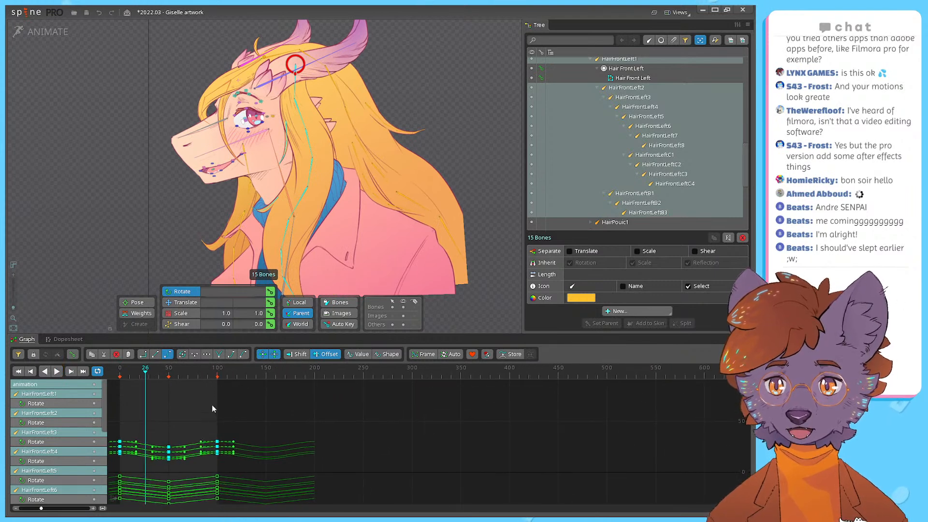
left_click_drag(203, 413, 269, 361)
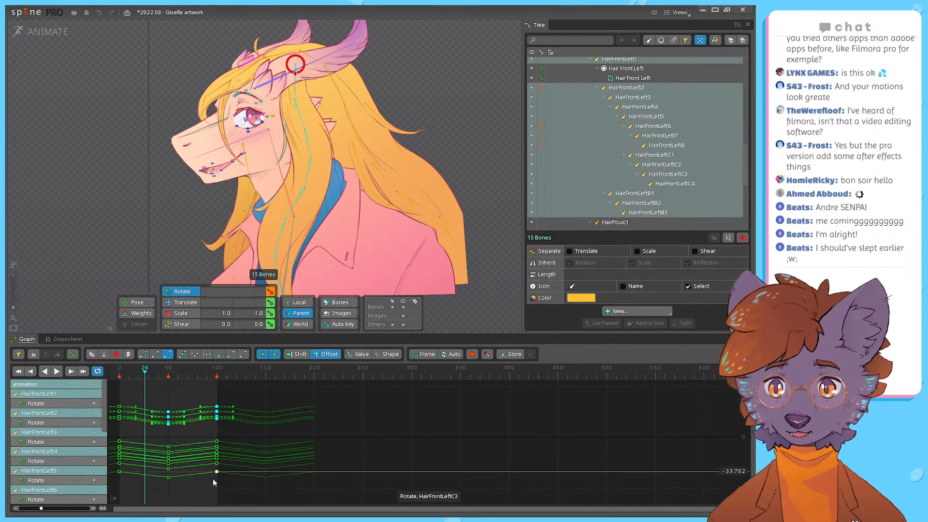
left_click_drag(224, 494, 95, 394)
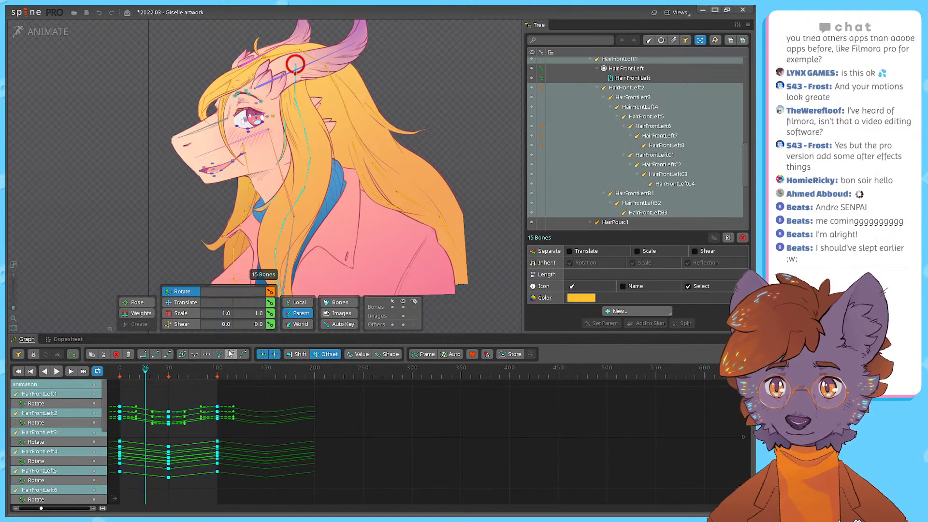
left_click(168, 354)
scroll(141, 462, "up", 5)
Step: Dock the Graph and Dopesheet together in a column beside the viewport and widen that column
left_click_drag(261, 334, 340, 325)
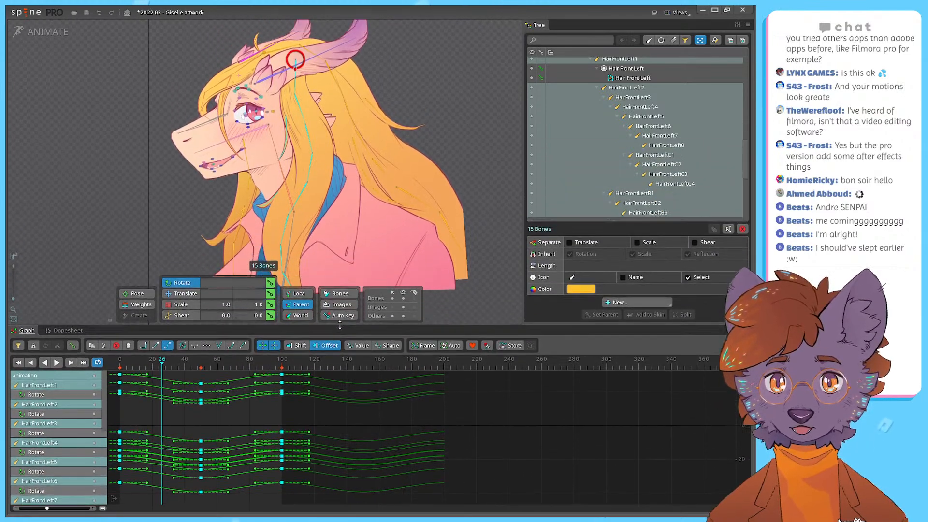
left_click_drag(27, 330, 23, 227)
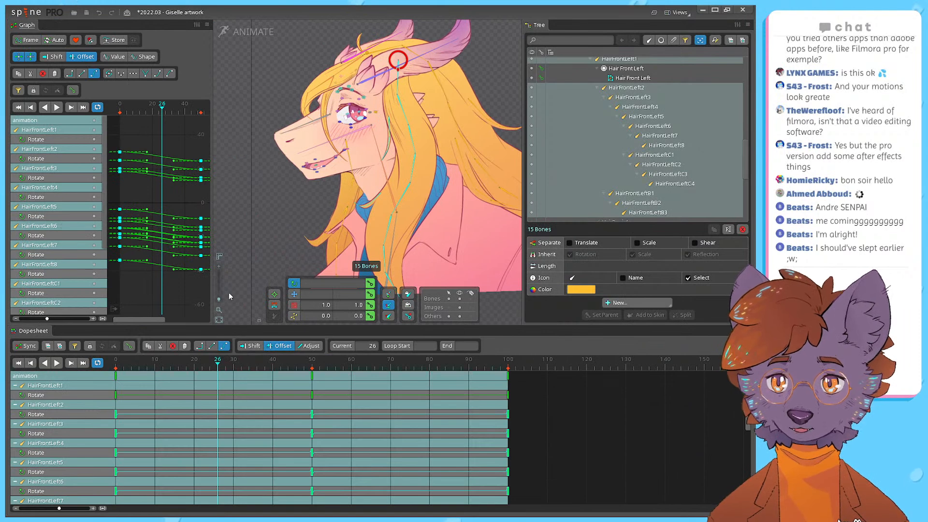
left_click_drag(43, 330, 57, 26)
left_click_drag(213, 311, 288, 311)
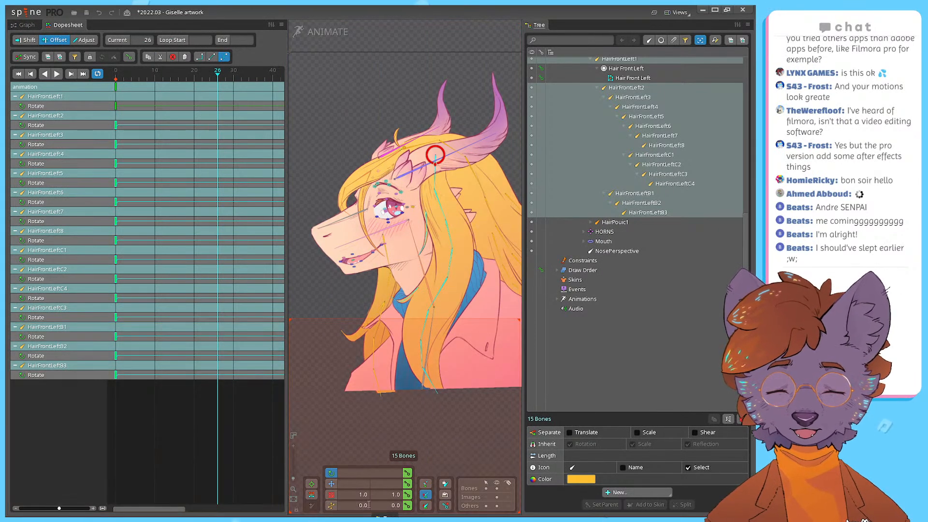
Step: Dock the Tree below the viewport and adjust its height
left_click_drag(550, 509, 437, 502)
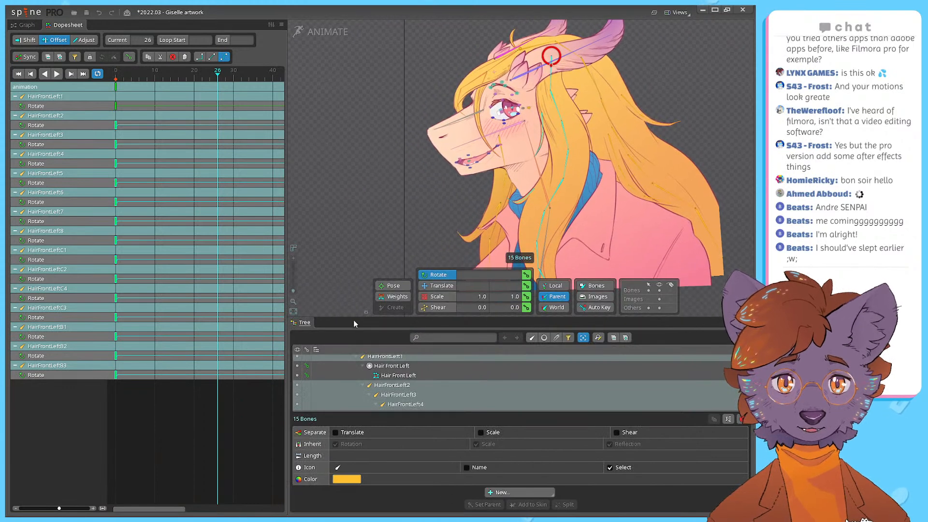
mouse_move(336, 318)
left_mouse_down()
mouse_move(336, 309)
mouse_move(336, 334)
left_mouse_up()
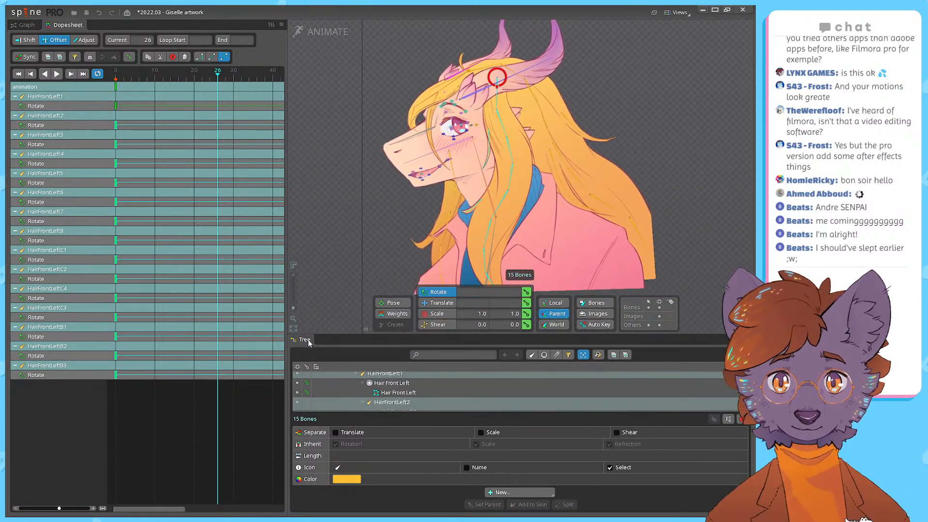
left_click_drag(305, 340, 62, 502)
left_click_drag(27, 339, 383, 380)
left_click_drag(342, 334, 342, 298)
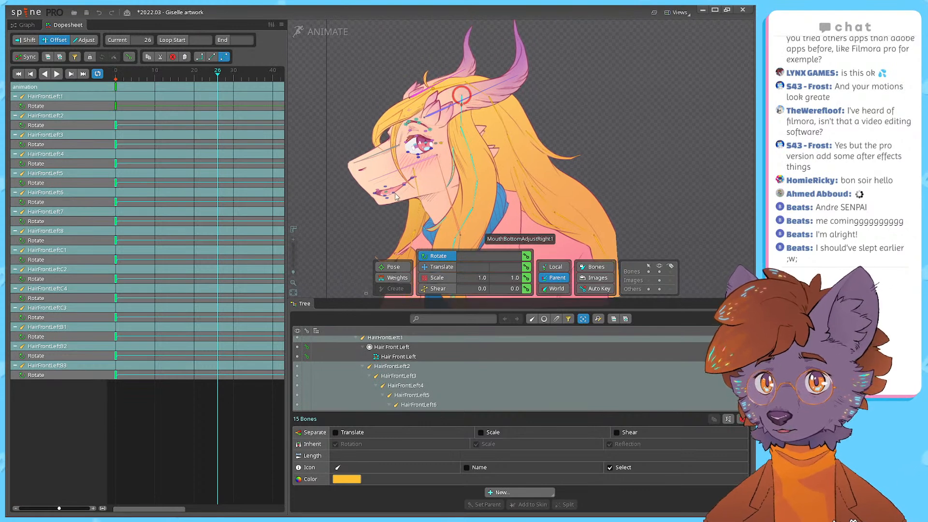
Step: Fit the whole 100-frame animation into the Dopesheet timeline and preview the front hair motion up close
scroll(155, 200, "right", 3)
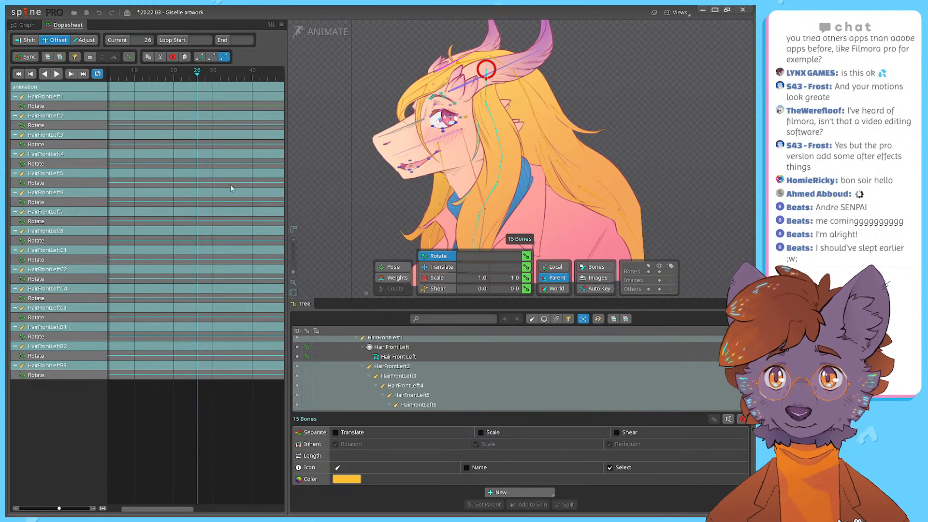
mouse_move(60, 508)
left_mouse_down()
mouse_move(29, 507)
mouse_move(43, 508)
left_mouse_up()
key("space")
scroll(550, 149, "up", 4)
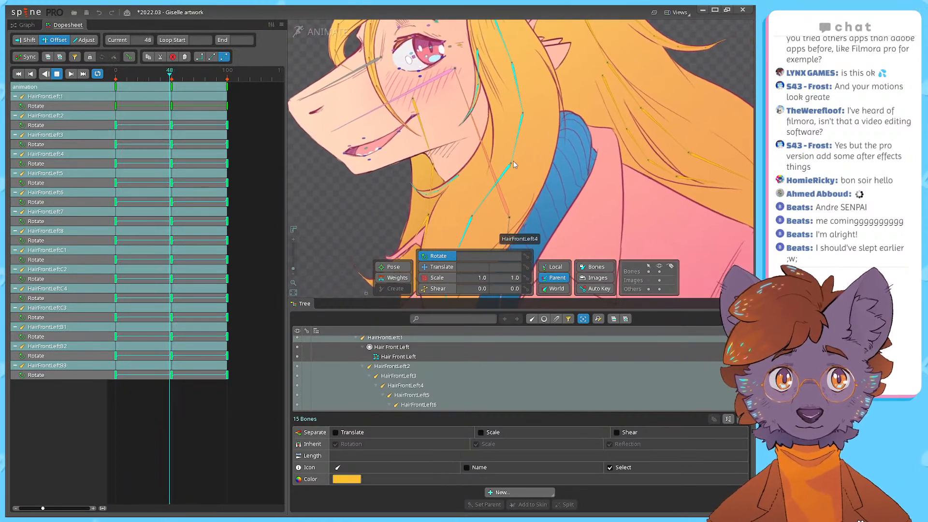
key("space")
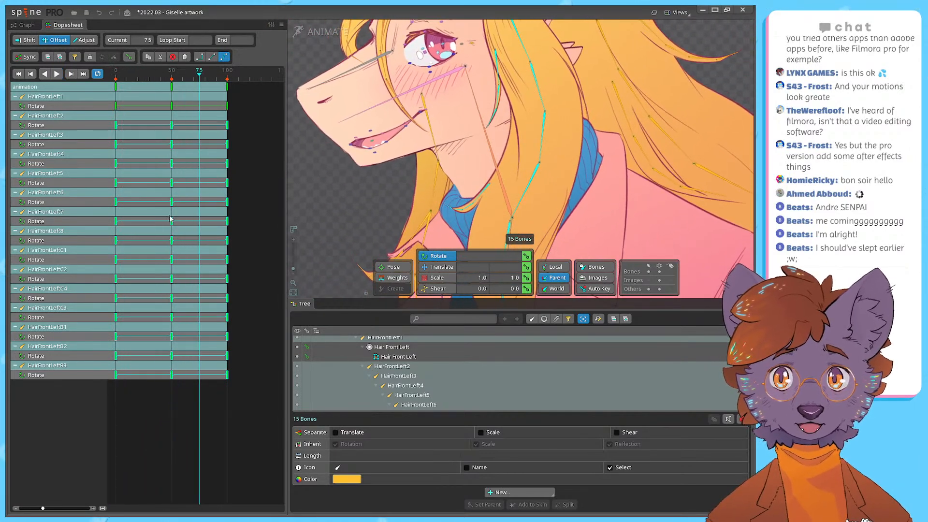
Step: Apply Bezier curves to all rotation keys of the hair, head, torso and neck in the graph, and preview the motion
left_click(25, 25)
scroll(223, 311, "down", 5)
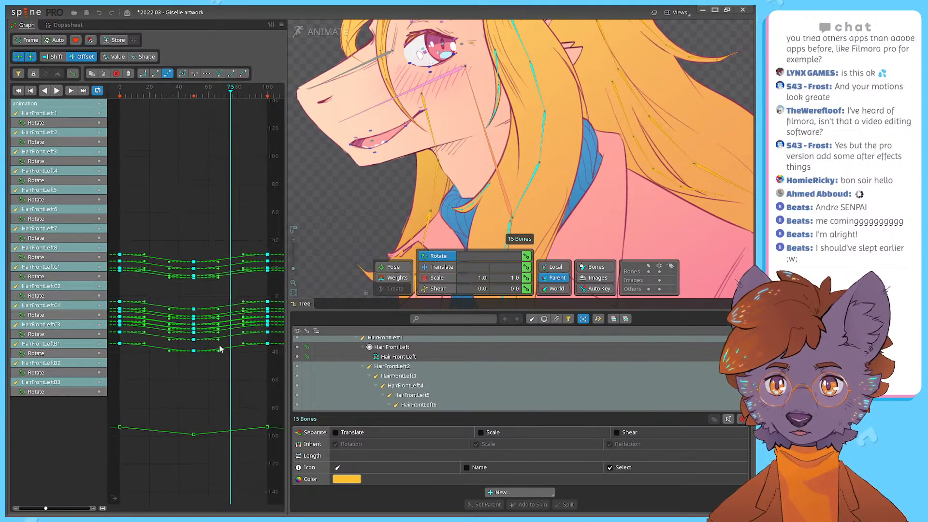
left_click_drag(188, 325, 201, 327)
key("ctrl+z")
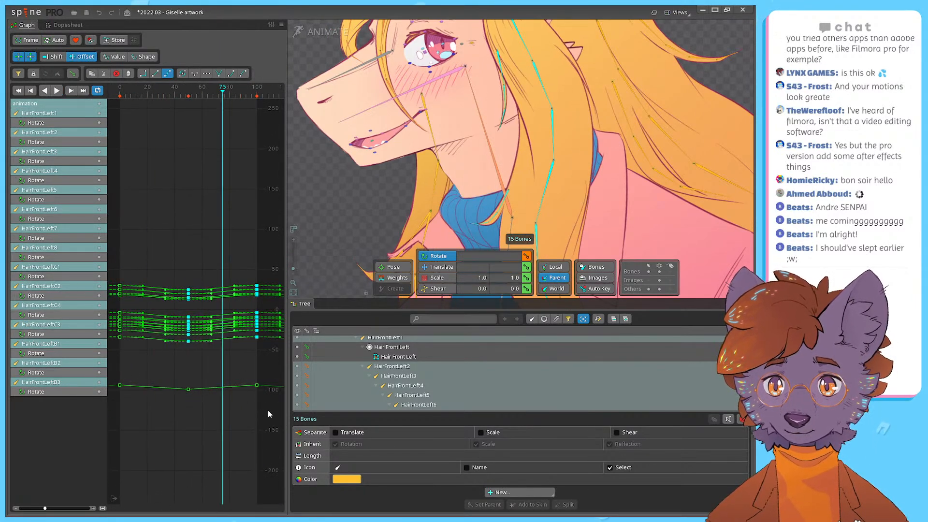
key("d")
left_click(268, 409)
key("d")
left_click_drag(279, 403, 98, 242)
left_click(168, 74)
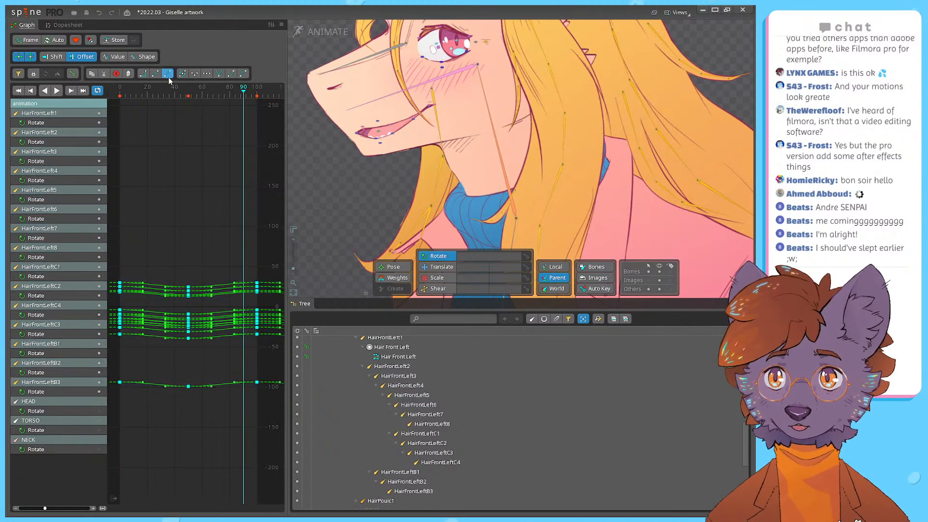
key("d")
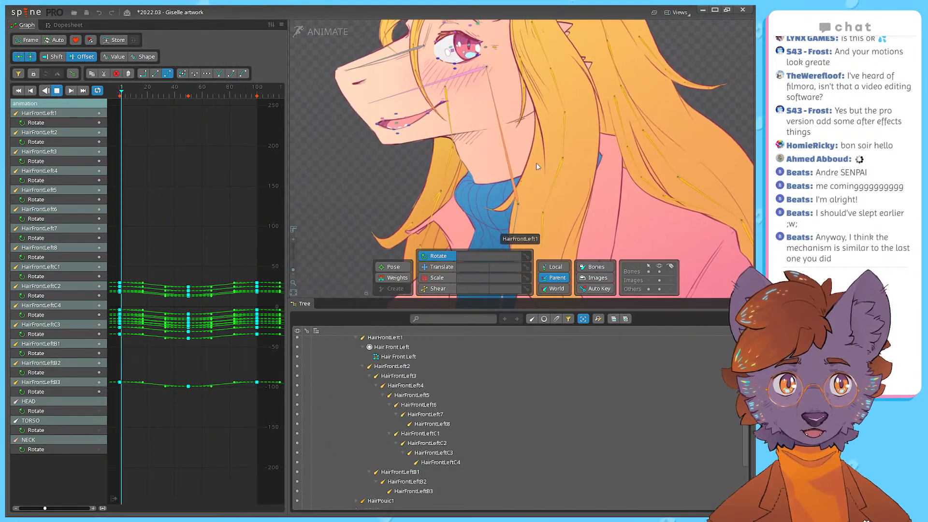
key("d")
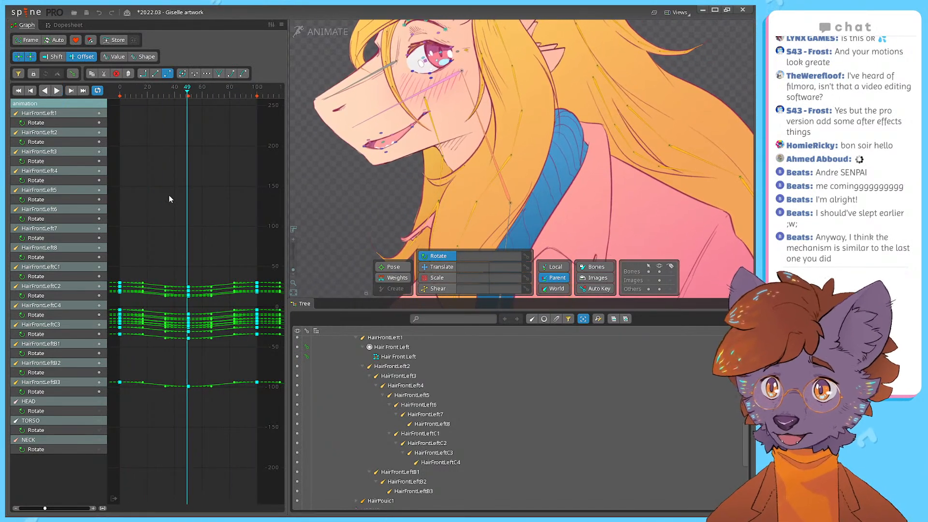
Step: Return to the Dopesheet, shrink the Tree to enlarge the viewport, and save the project
left_click(56, 26)
left_click(262, 226)
left_click_drag(237, 372, 95, 377)
left_click(261, 336)
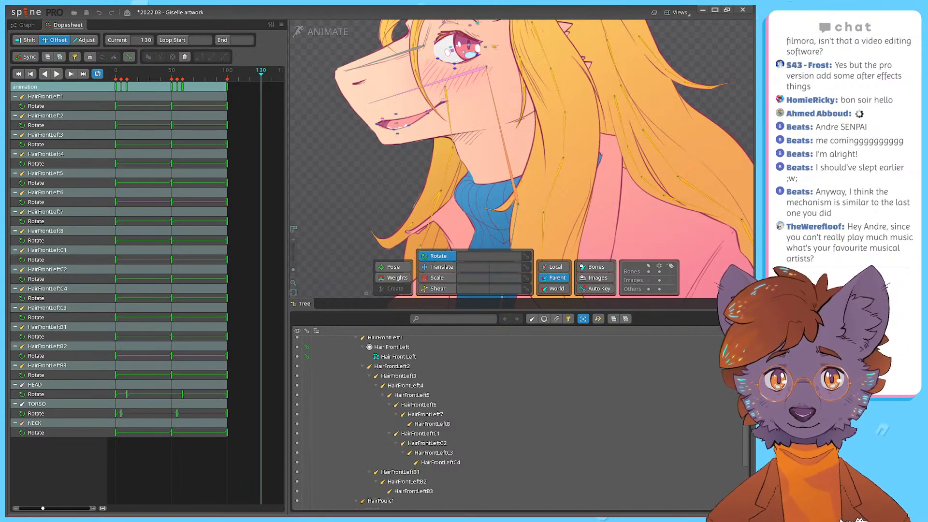
left_click_drag(419, 300, 355, 390)
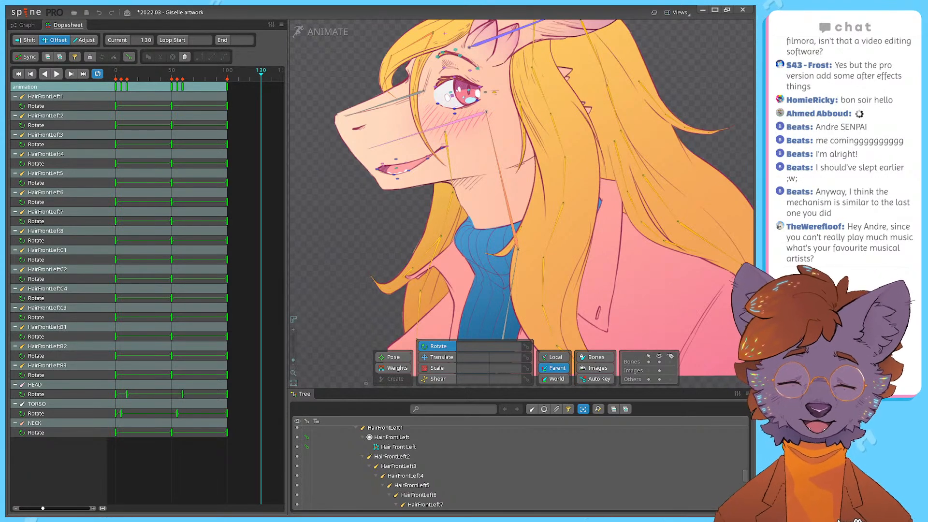
left_click_drag(443, 272, 474, 275)
key("ctrl+s")
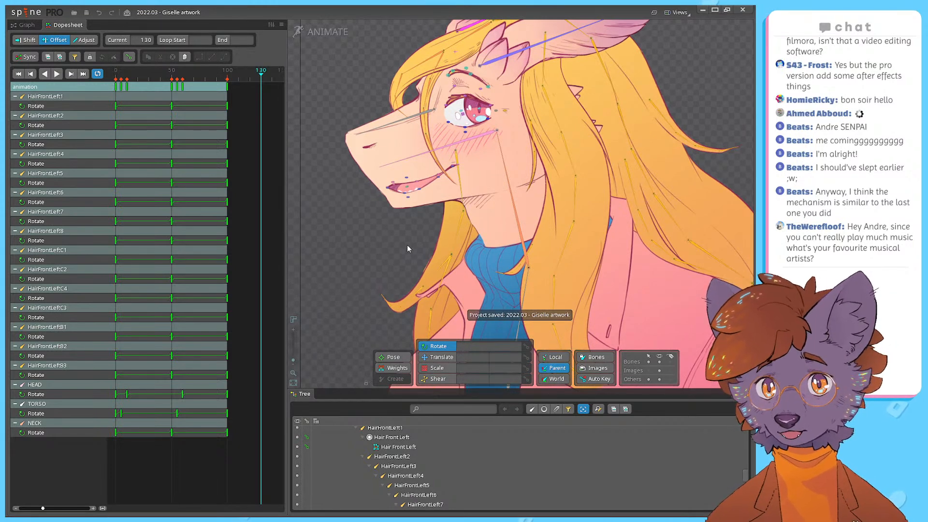
Step: Preview the head and hair animation, and return the timeline to frame 0
left_click_drag(374, 233, 377, 241)
mouse_move(422, 216)
left_mouse_down()
mouse_move(412, 235)
mouse_move(410, 227)
left_mouse_up()
key("d")
key("d")
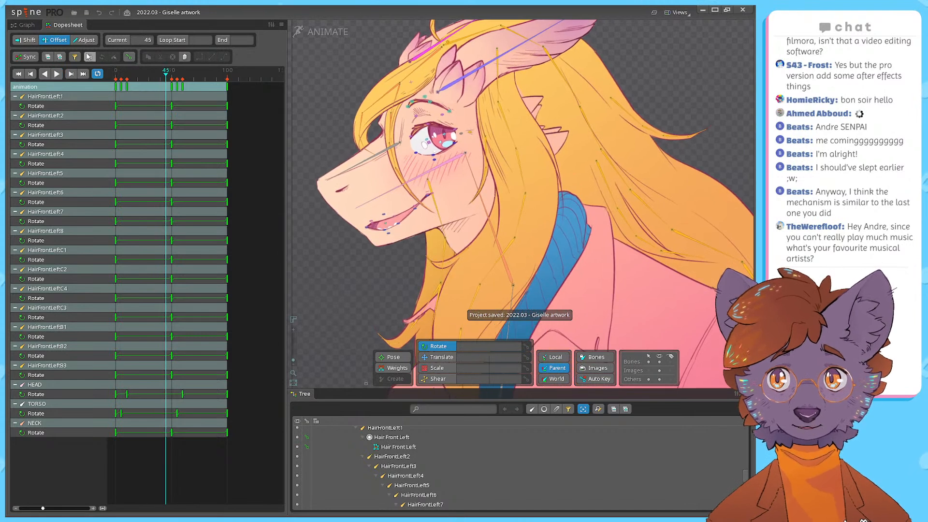
left_click_drag(165, 76, 81, 72)
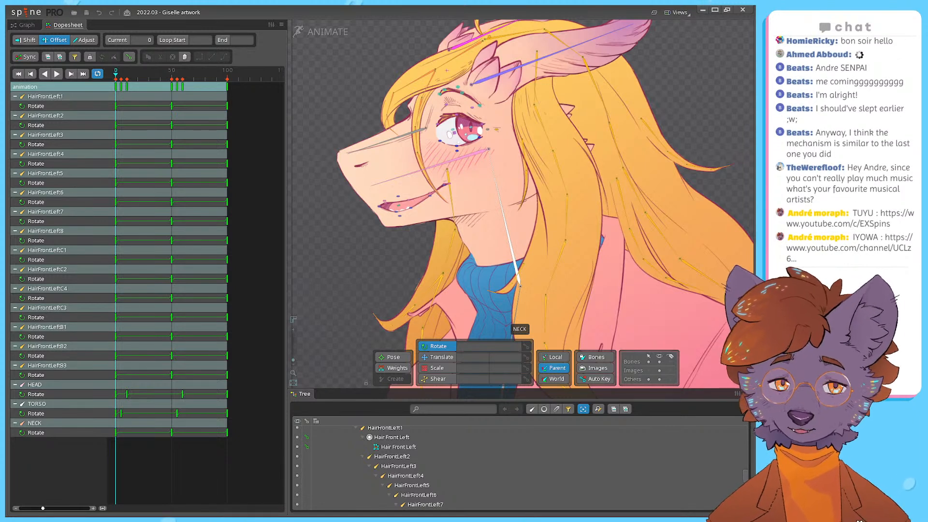
Step: Enlarge the Tree and select the full front hair bone hierarchy from HairFrontLeft1 through HairFrontLeftB3
left_click(425, 170)
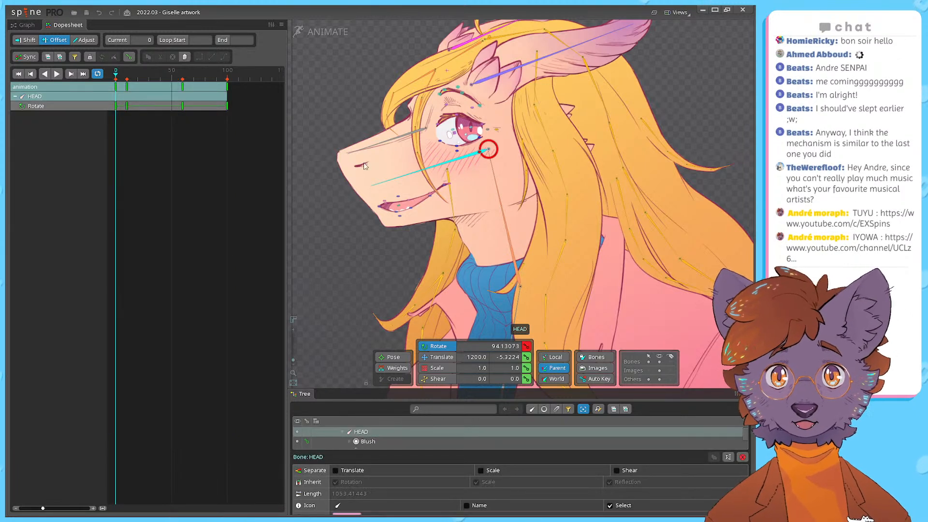
left_click(536, 78)
left_click_drag(446, 388, 459, 224)
scroll(403, 309, "down", 2)
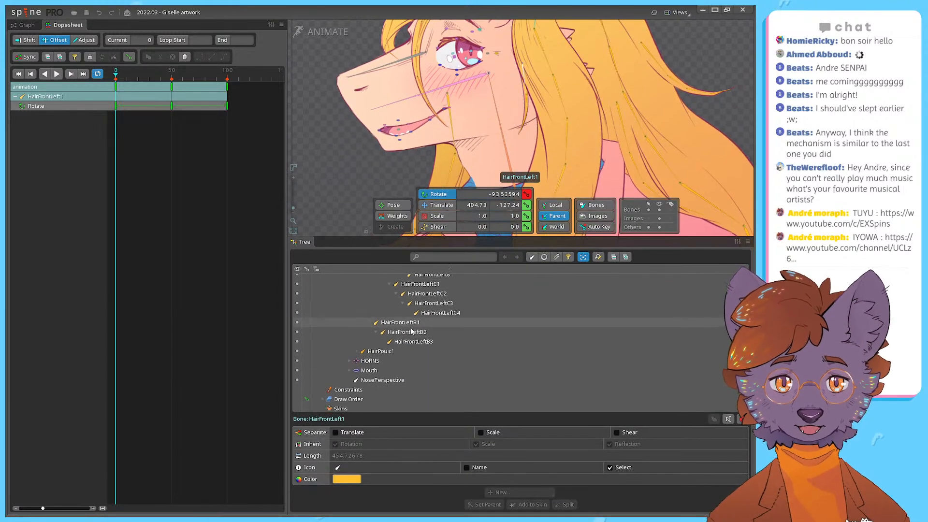
left_click(419, 333, "shift")
scroll(406, 337, "up", 5)
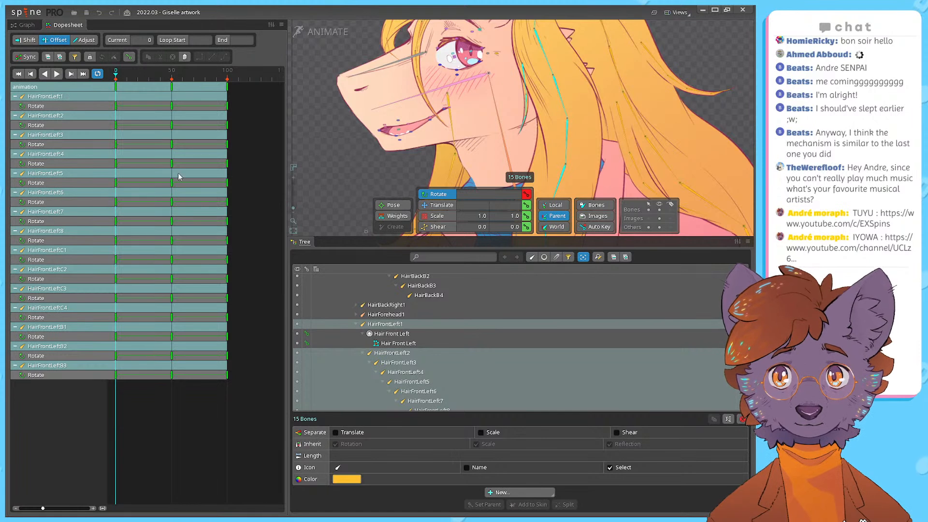
Step: Offset HairFrontLeft1's rotation keys by 2 frames in the Dopesheet
left_click(32, 40)
left_click(27, 43)
left_click(247, 334)
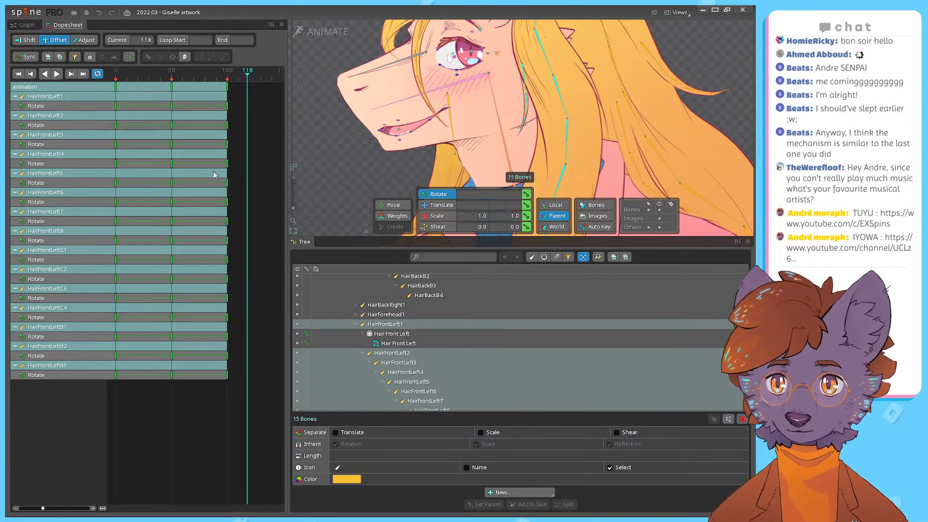
left_click_drag(236, 129, 139, 103)
left_click(232, 107)
left_click_drag(248, 111, 129, 105)
Step: Offset HairFrontLeft2's rotation keys by 4 frames in the Dopesheet
left_click_drag(244, 130, 105, 124)
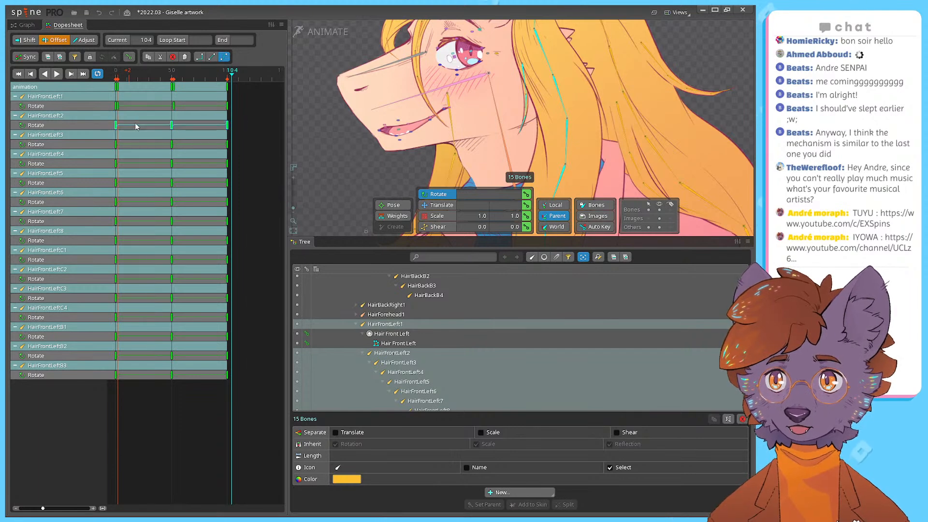
left_click(137, 123)
left_click_drag(239, 129, 93, 125)
double_click(120, 124)
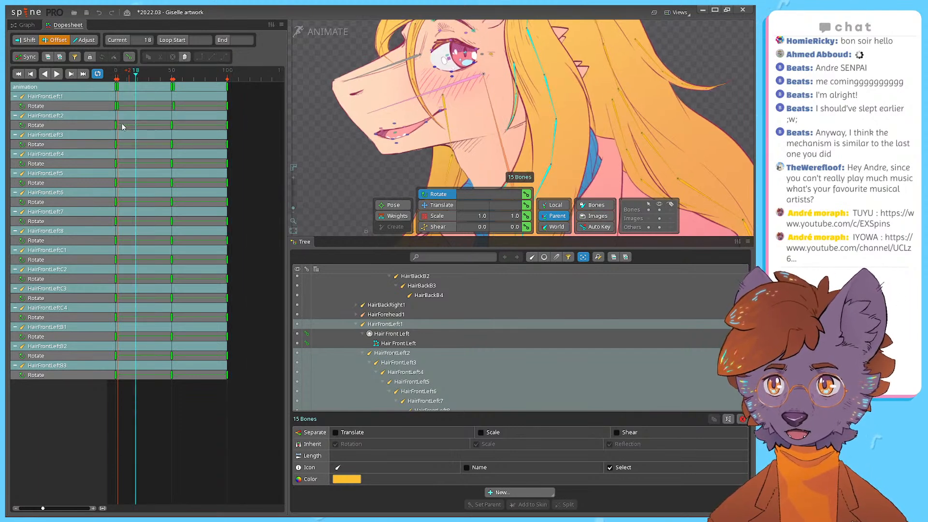
left_click_drag(245, 126, 121, 127)
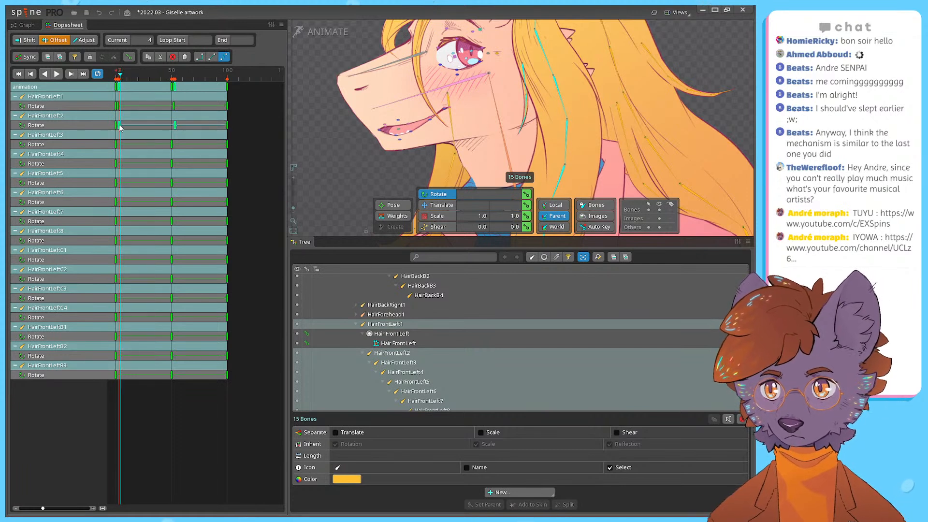
Step: Offset HairFrontLeft3's rotation keys by 6 frames and HairFrontLeft4's by 8 frames, checking the curves in the graph
left_click_drag(251, 145, 122, 144)
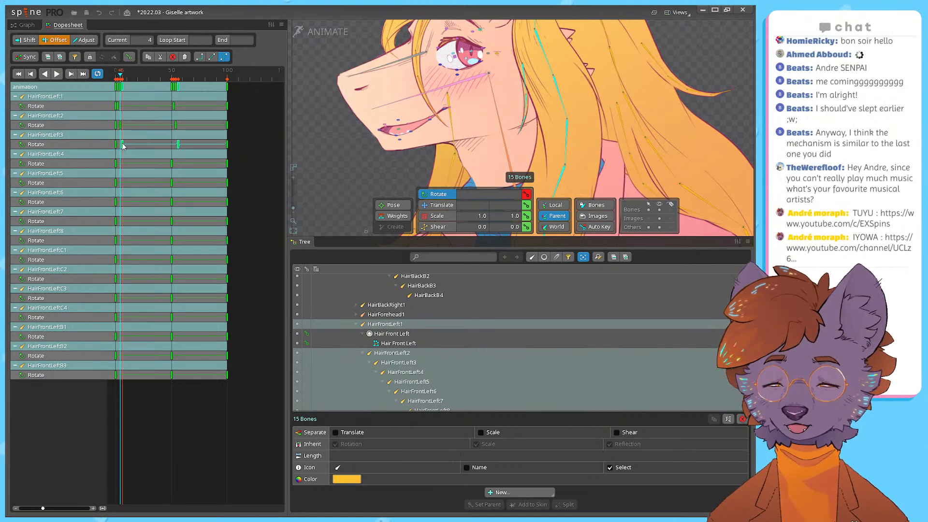
left_click_drag(257, 163, 123, 165)
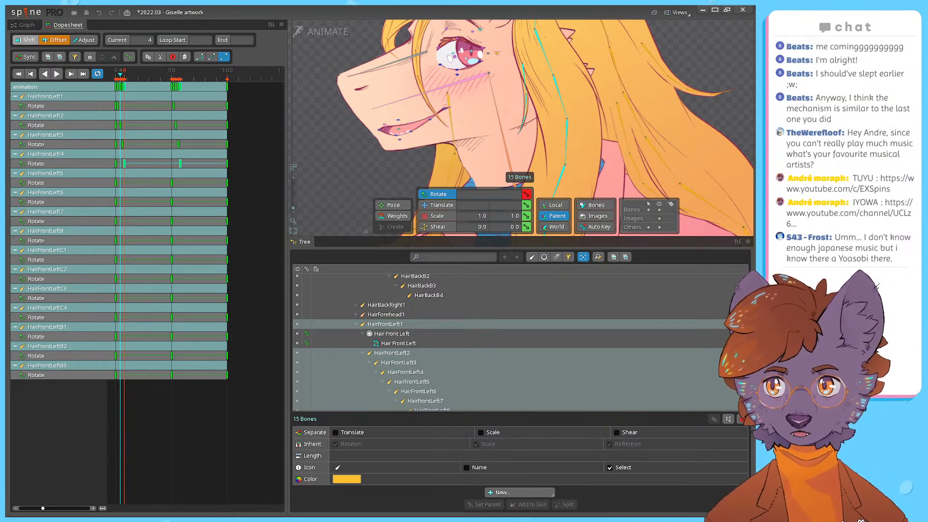
left_click(39, 26)
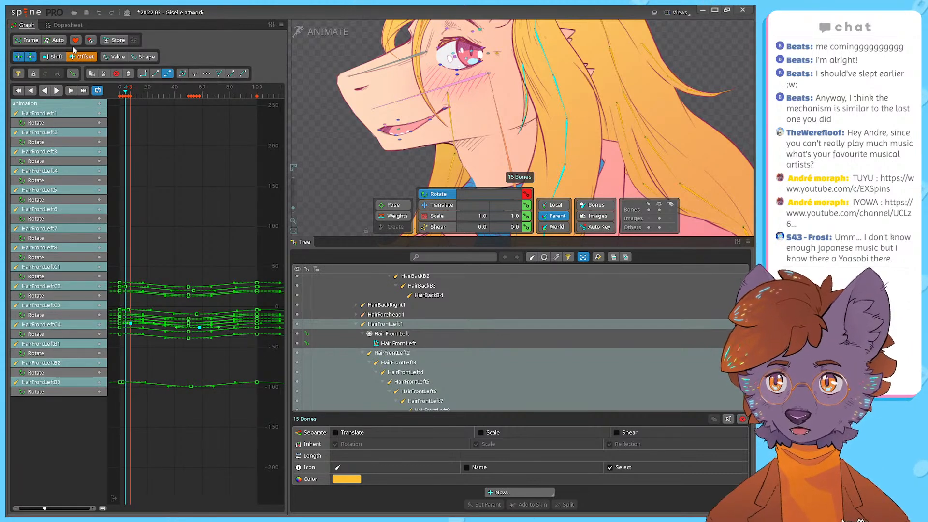
left_click(67, 25)
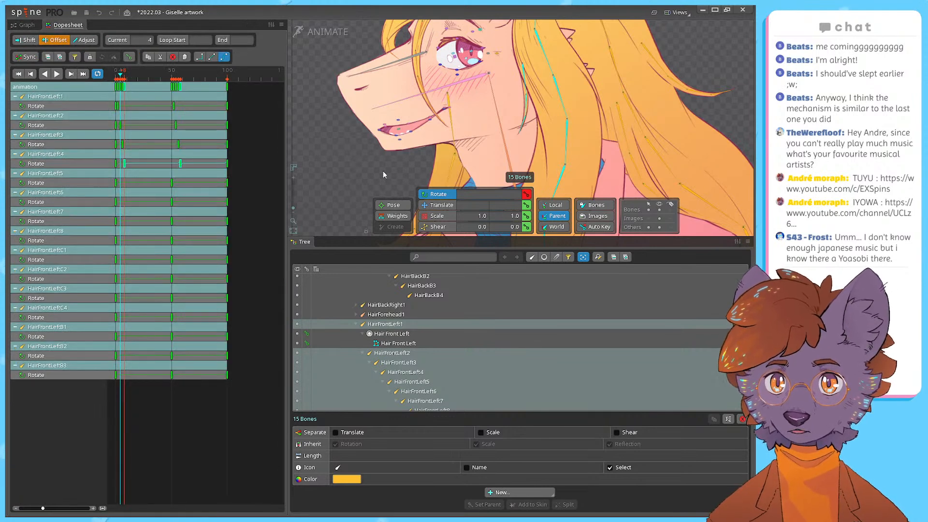
Step: Isolate the HairFrontLeft5 bone's keys by selecting only that bone, and frame it in the viewport
scroll(444, 147, "up", 3)
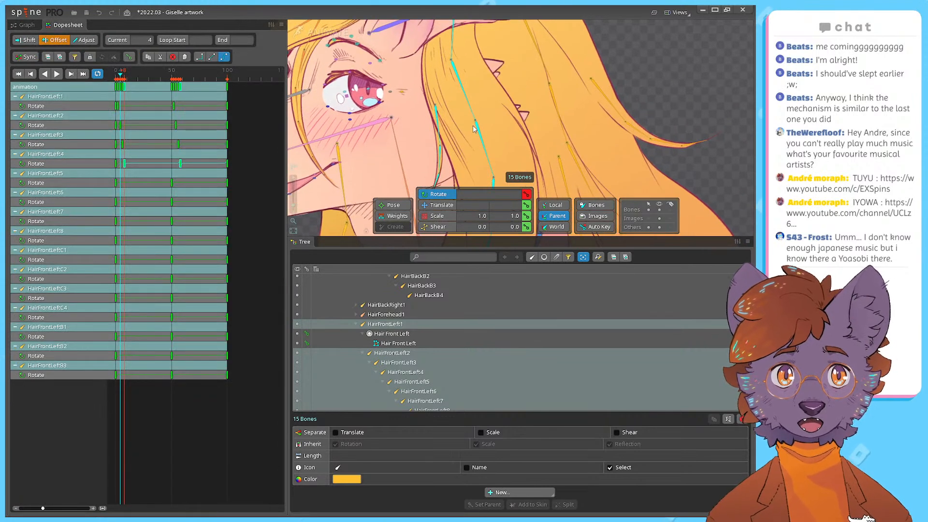
left_click_drag(231, 179, 127, 189)
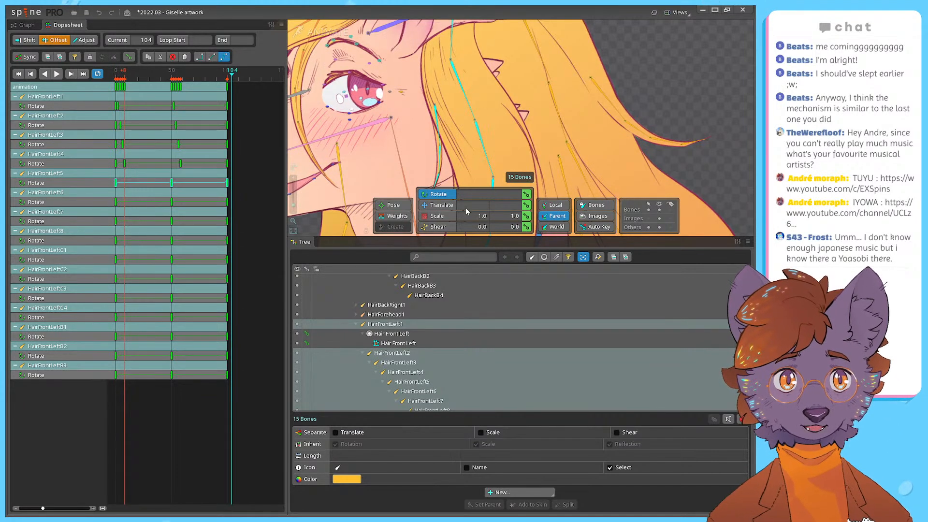
left_click(408, 373)
left_click(416, 382)
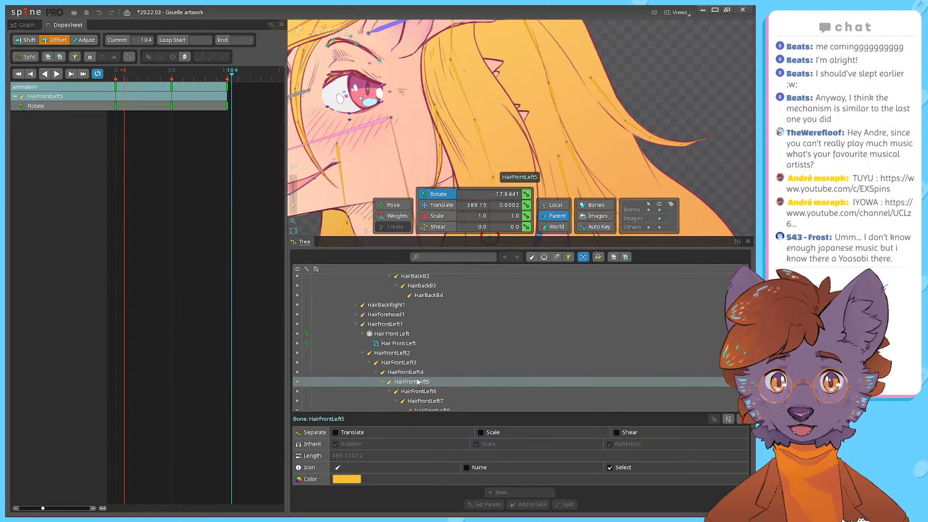
left_click_drag(474, 99, 511, 42)
left_click_drag(532, 127, 516, 69)
Step: Try to select and offset HairFrontLeft5's rotation keys, and undo the change
left_click_drag(252, 118, 126, 109)
left_click(146, 109)
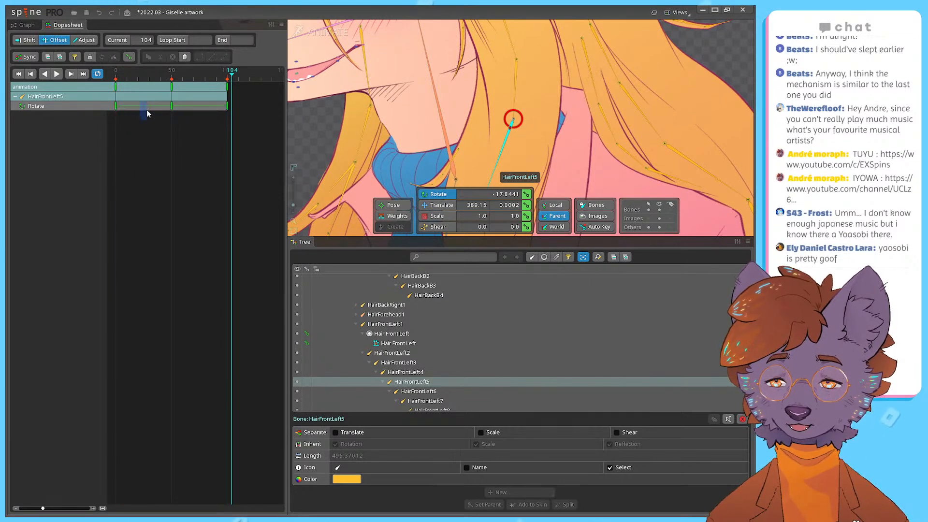
left_click_drag(234, 111, 98, 103)
double_click(134, 108)
key("ctrl+z")
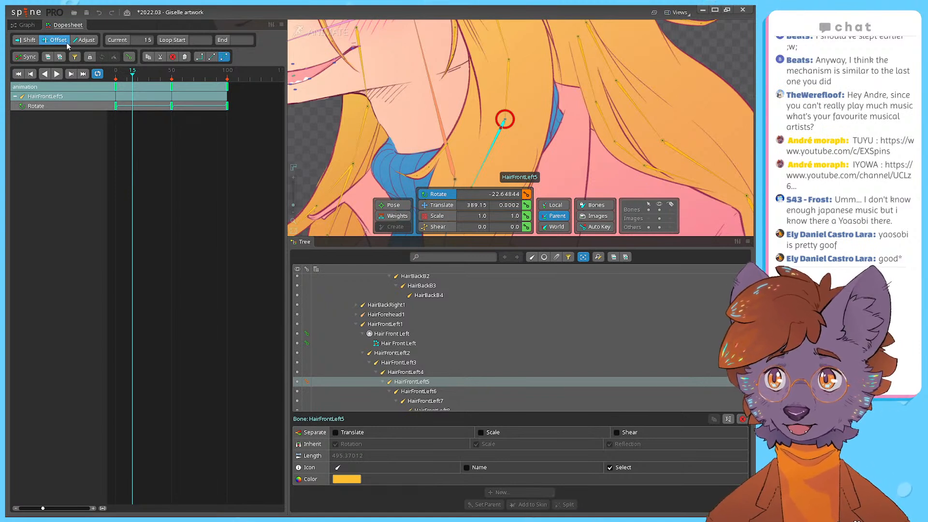
Step: Offset all of HairFrontLeft5's rotation keys by 10 frames
left_click(119, 110)
left_click_drag(229, 115, 90, 104)
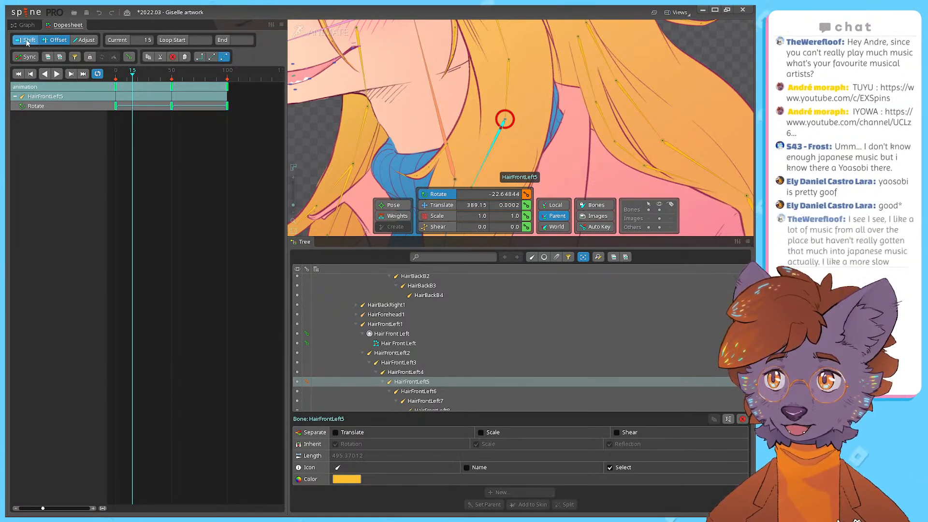
left_click_drag(117, 108, 129, 110)
Step: Select the HairFrontLeft6 and HairFrontLeftC1 bones together and offset their rotation keys by 12 frames
left_click(412, 375)
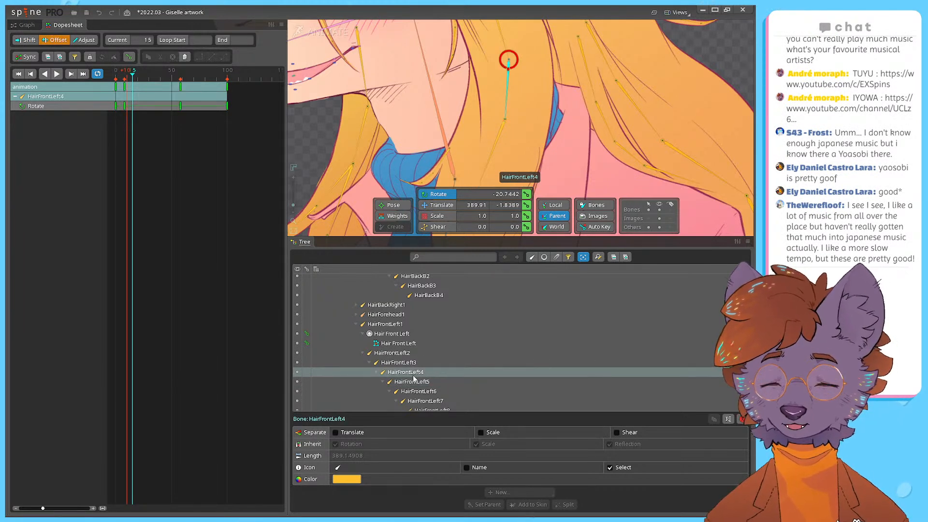
left_click(413, 385)
left_click(419, 392)
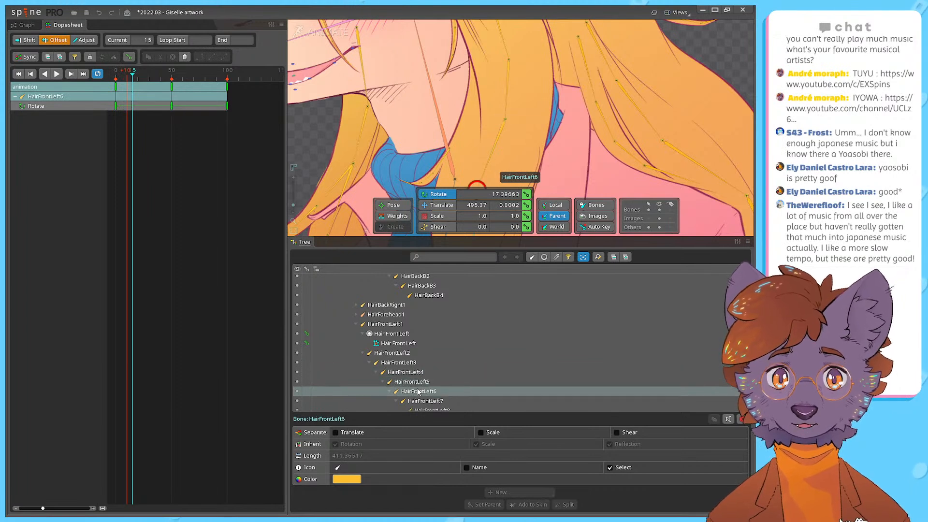
scroll(419, 392, "down", 1)
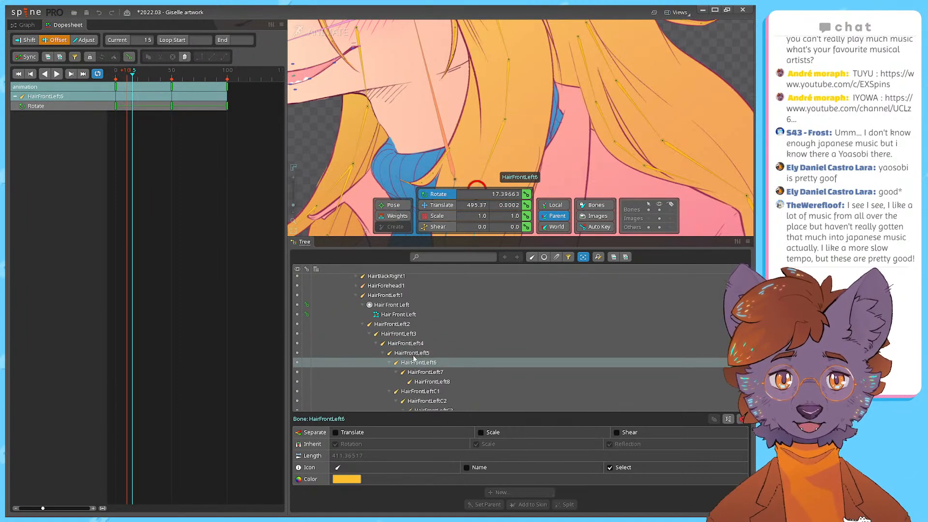
left_click(420, 392, "ctrl")
left_click_drag(241, 150, 130, 111)
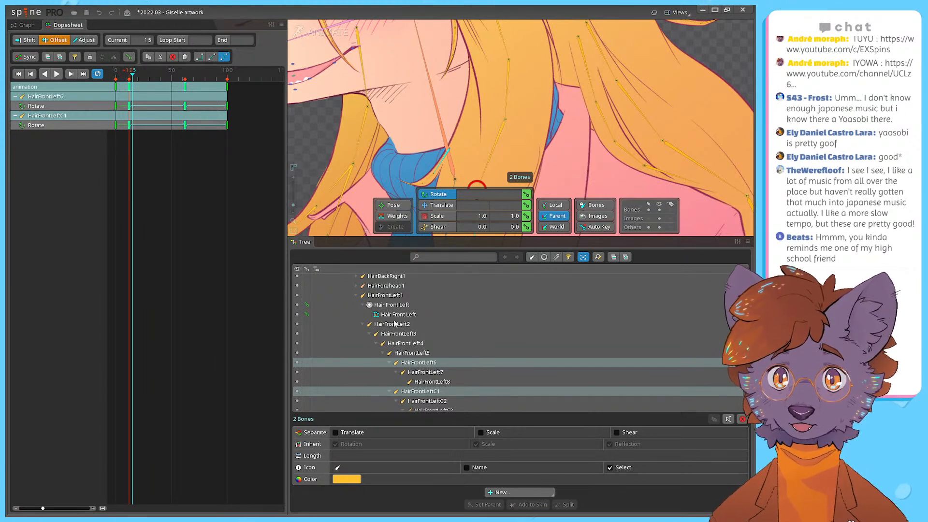
Step: Select the HairFrontLeft7 and HairFrontLeftC2 bones together and offset all of their rotation keys
scroll(429, 364, "down", 1)
left_click(430, 343)
left_click(427, 371, "ctrl")
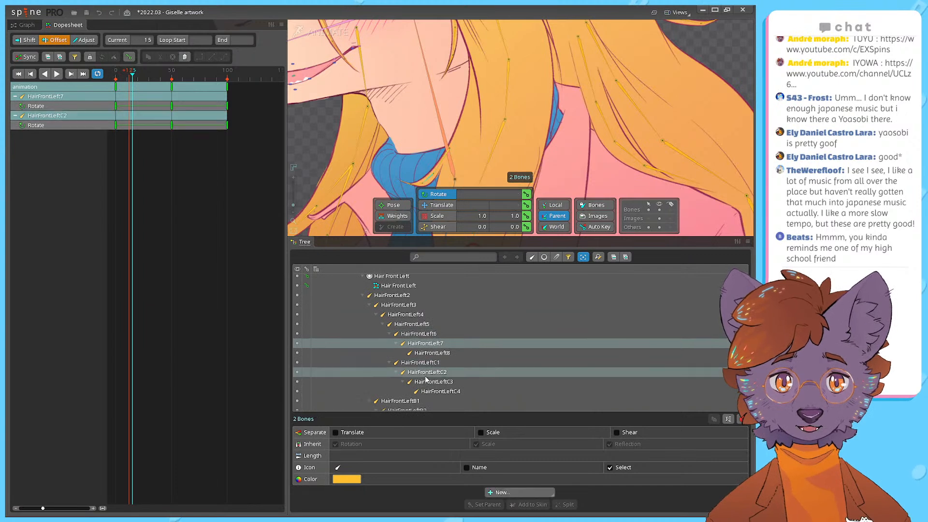
left_click_drag(256, 149, 141, 110)
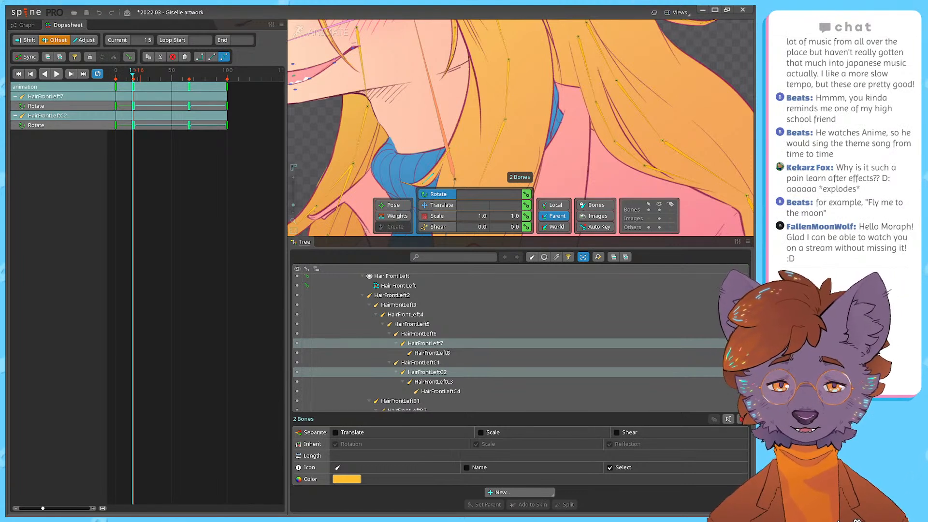
Step: Check the key timing of HairFrontLeft6 and HairFrontLeftC1, and readjust HairFrontLeft7 and HairFrontLeftC2's rotation keys to a 14-frame offset
left_click(419, 334)
left_click(419, 363, "ctrl")
left_click_drag(131, 77, 131, 80)
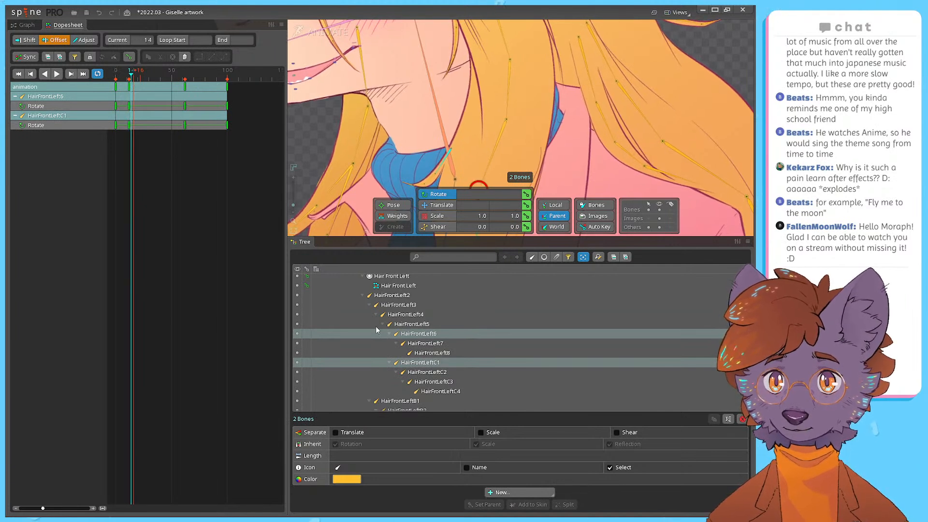
left_click(426, 344)
left_click(421, 372, "ctrl")
left_click_drag(241, 149, 131, 107)
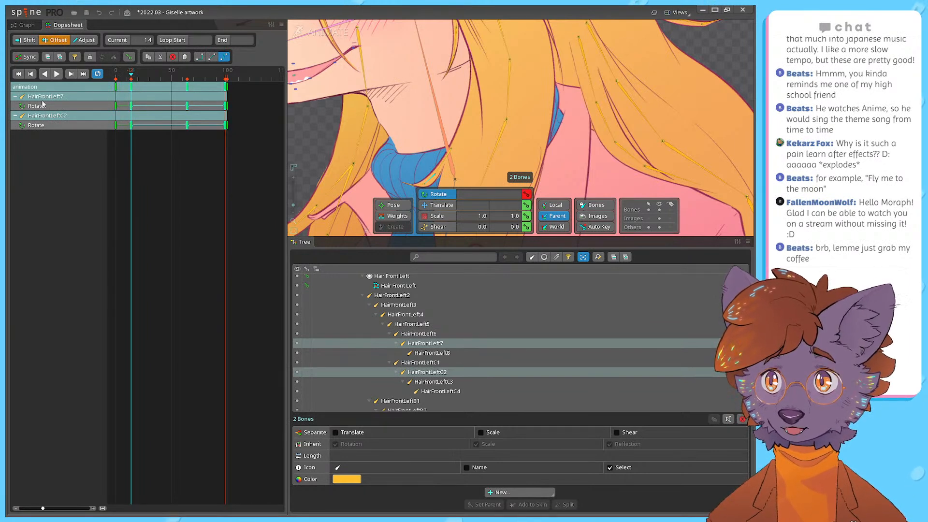
Step: Delete the stray rotation keys just before frame 100 on the HairFrontLeft7 and HairFrontLeftC2 curves
left_click(25, 24)
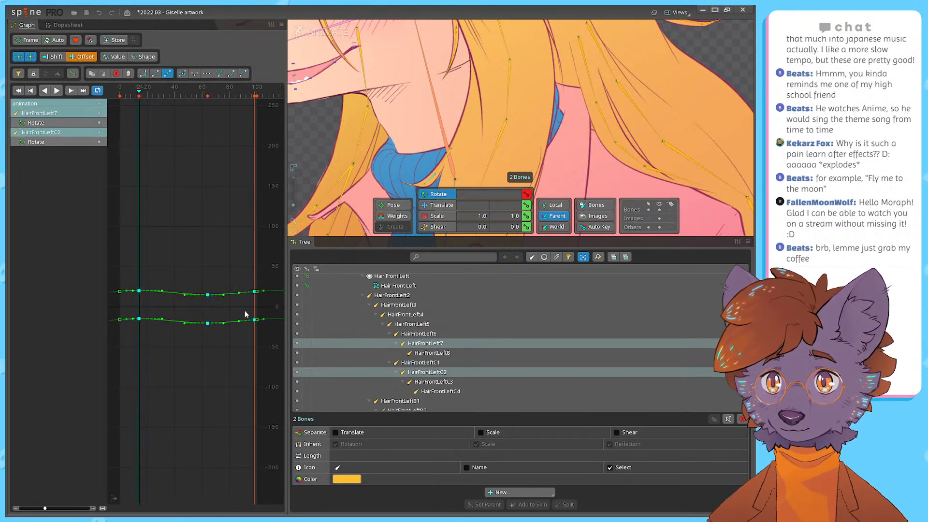
scroll(242, 305, "up", 3)
scroll(217, 309, "up", 1)
left_click_drag(239, 269, 251, 335)
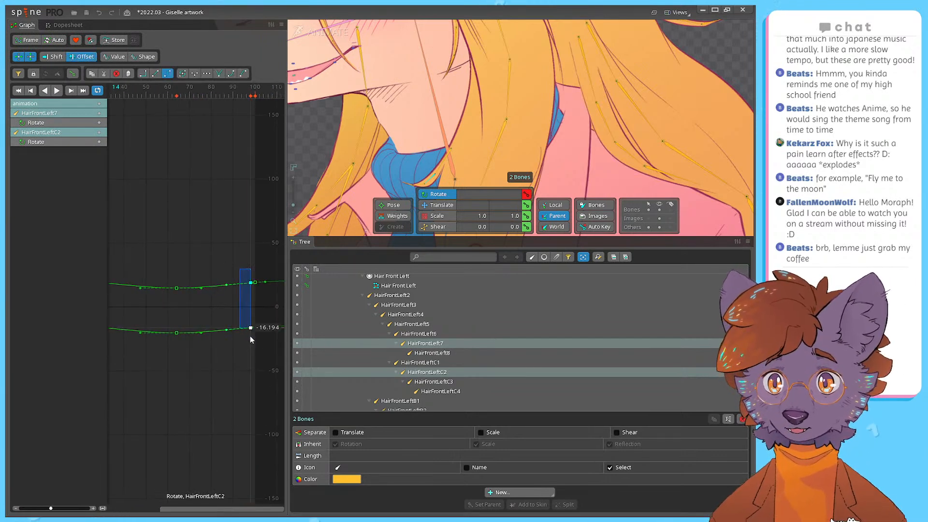
key("Delete")
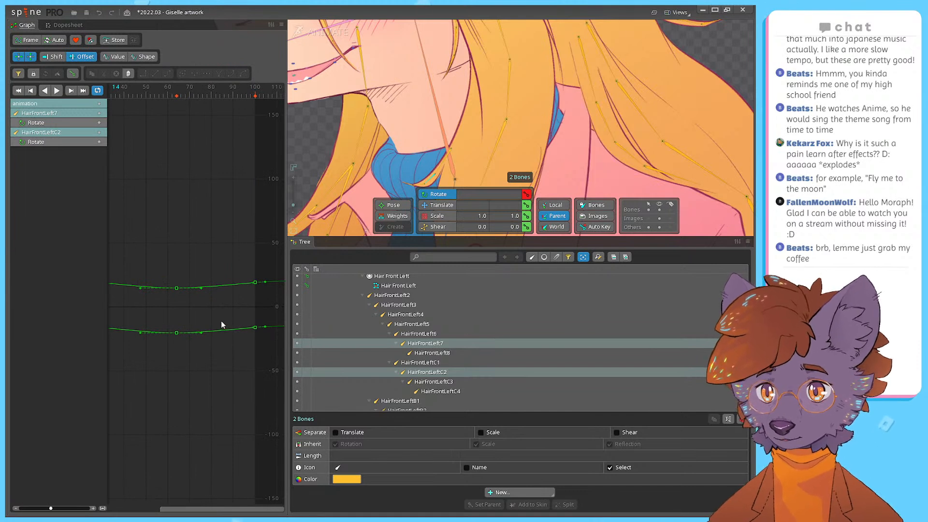
Step: Select the HairFrontLeft8 bone and compare its rotation keys with HairFrontLeft7's in the dopesheet
left_click(439, 356)
left_click_drag(212, 278, 232, 296)
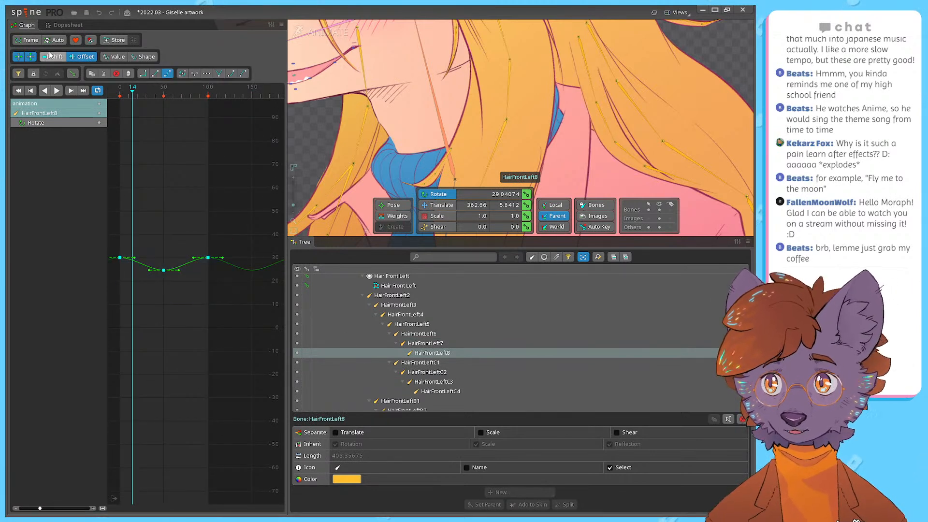
left_click(57, 27)
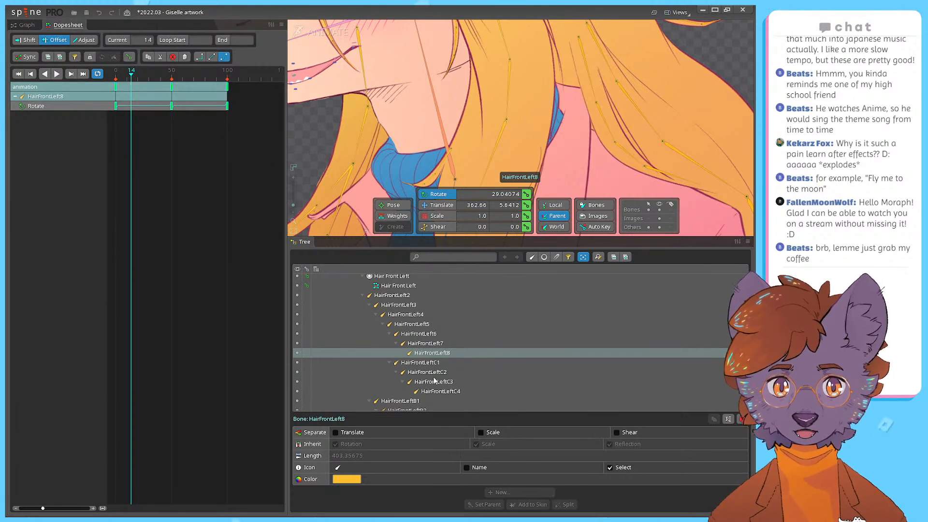
left_click(429, 343)
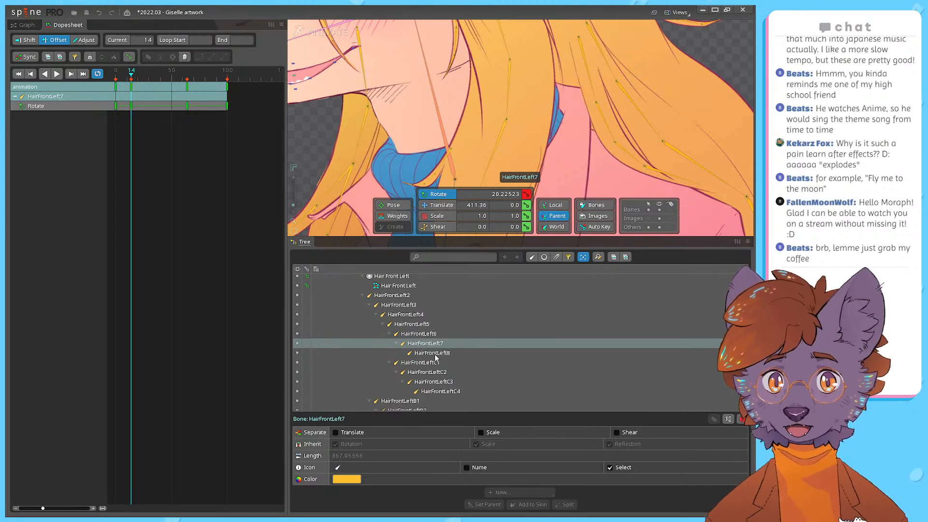
left_click(432, 353)
scroll(482, 140, "down", 3)
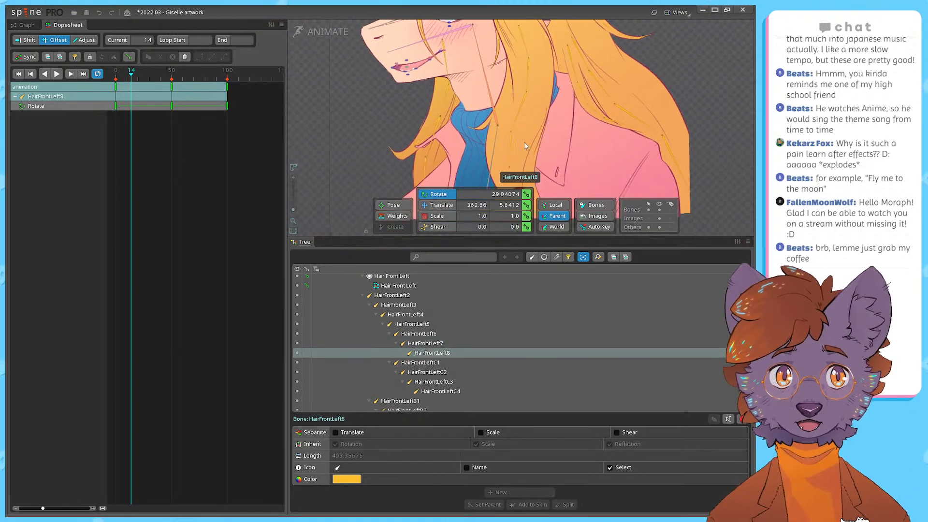
Step: Offset the rotation keys of HairFrontLeft7 to frame 14 and those of HairFrontLeft8 to about frame 16
left_click_drag(514, 149, 488, 80)
scroll(487, 82, "up", 2)
left_click(438, 342)
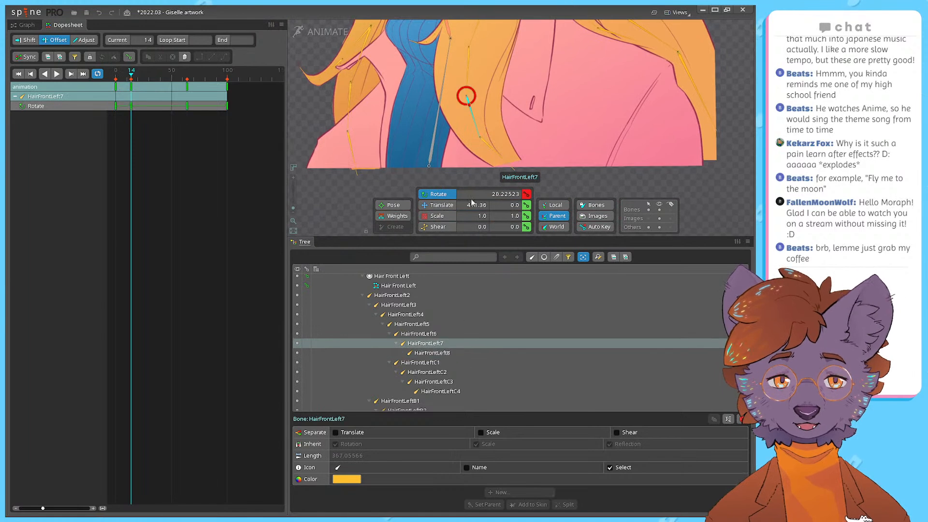
left_click_drag(485, 113, 473, 167)
left_click(448, 352)
left_click_drag(244, 128, 139, 108)
left_click_drag(362, 117, 373, 179)
scroll(373, 179, "down", 3)
left_click_drag(419, 237, 414, 261)
Step: Play the animation and examine how the front-left hair strand sways near the face and at its tip
key("d")
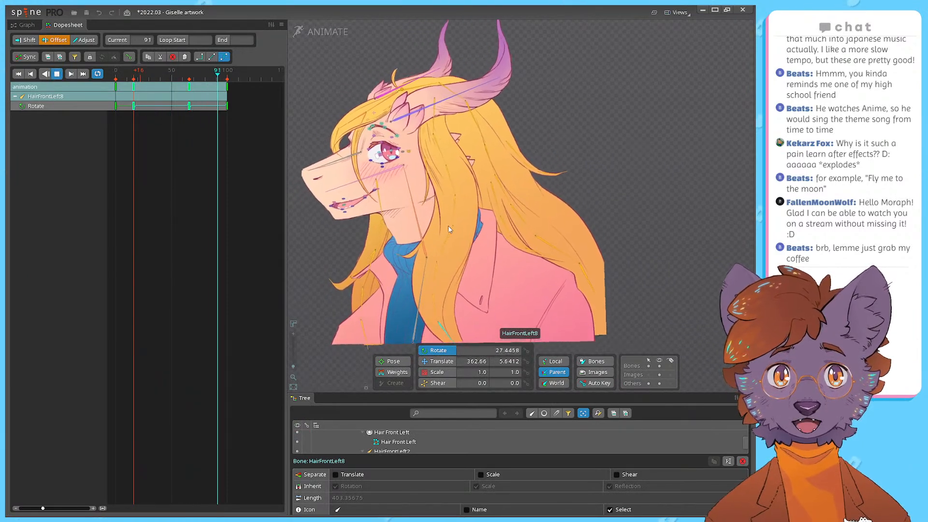
scroll(435, 217, "up", 6)
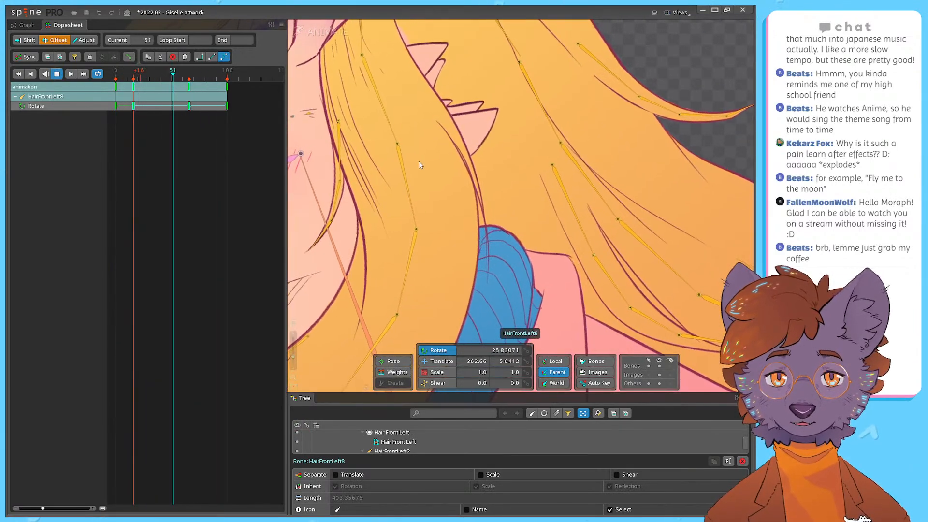
scroll(430, 184, "down", 6)
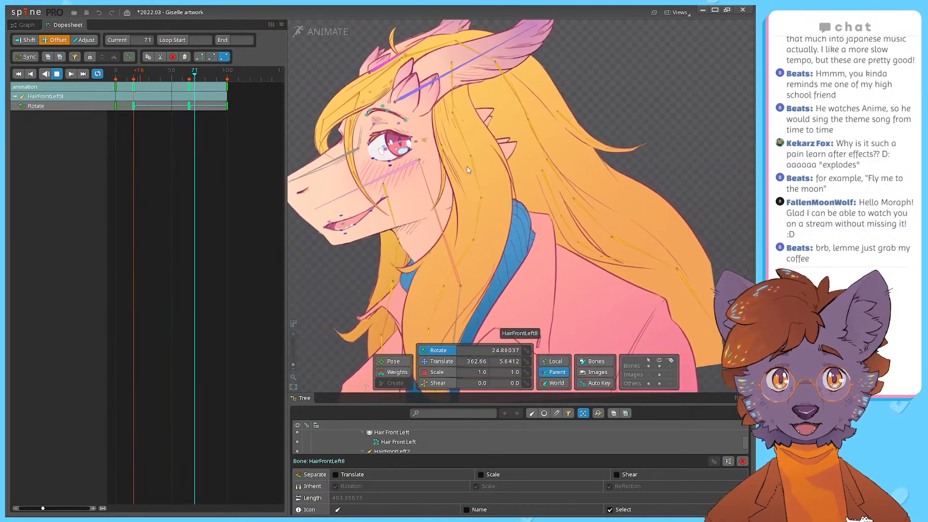
scroll(435, 140, "up", 6)
scroll(422, 145, "down", 5)
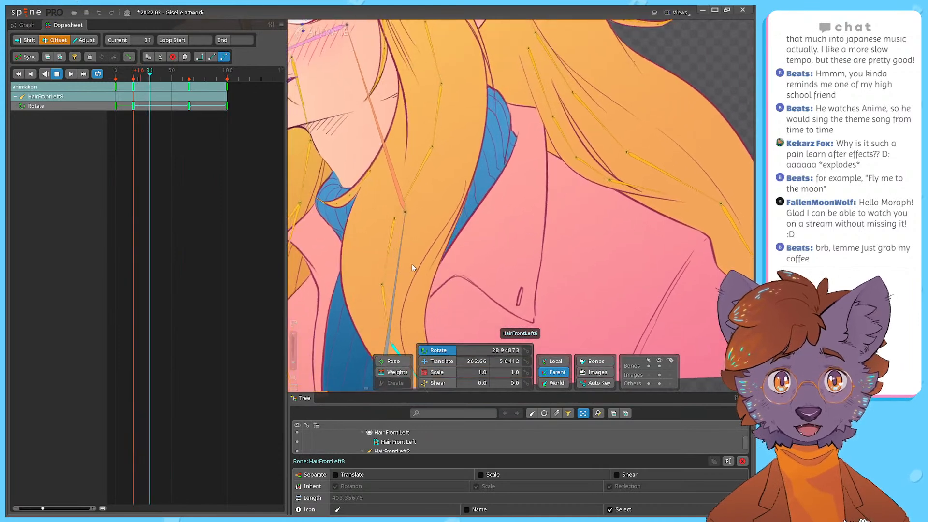
left_click_drag(486, 84, 438, 147)
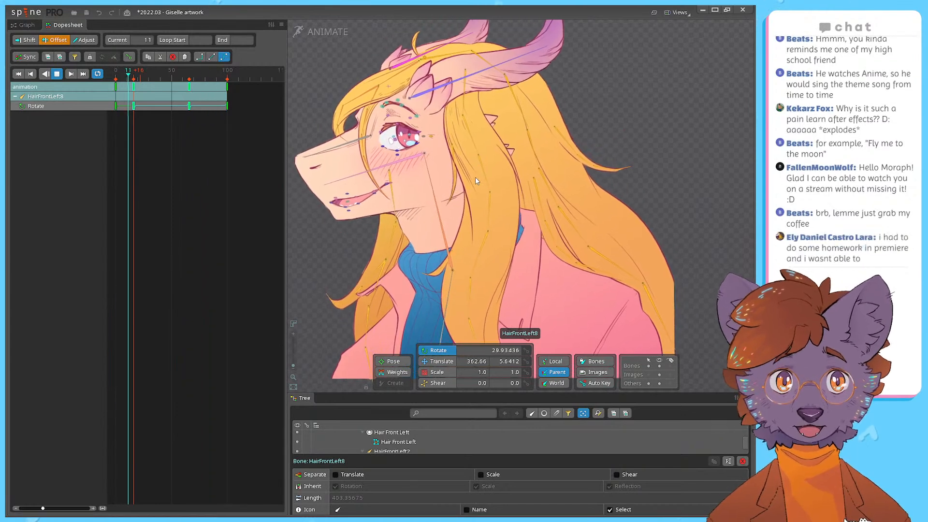
key("d")
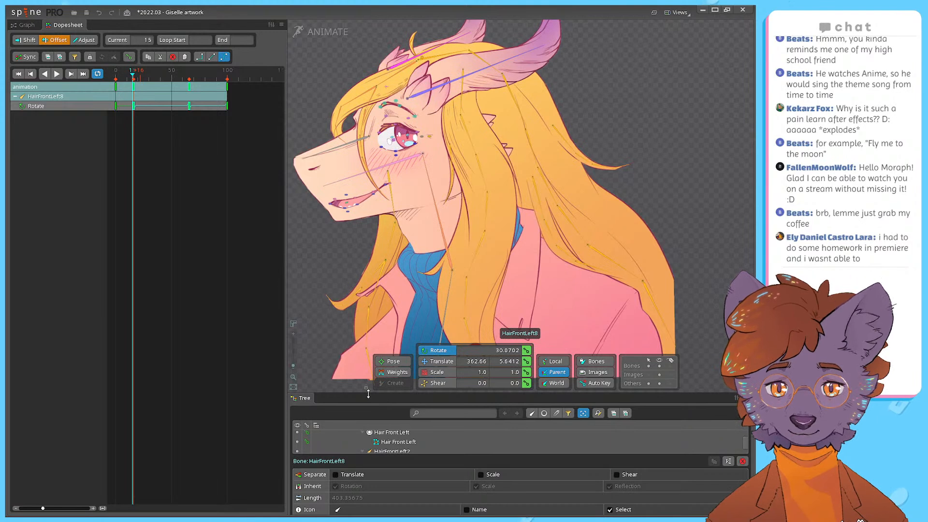
Step: Select HairFrontLeft1 with all its child bones and undo the recent rotation key offsets
left_click_drag(369, 393, 348, 286)
scroll(422, 374, "down", 4)
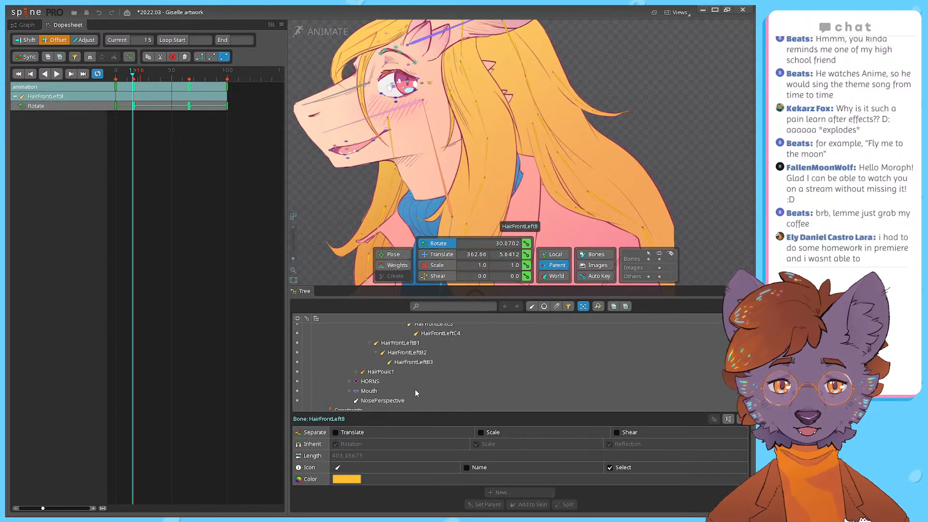
left_click(413, 354)
scroll(412, 361, "up", 4)
scroll(412, 364, "up", 3)
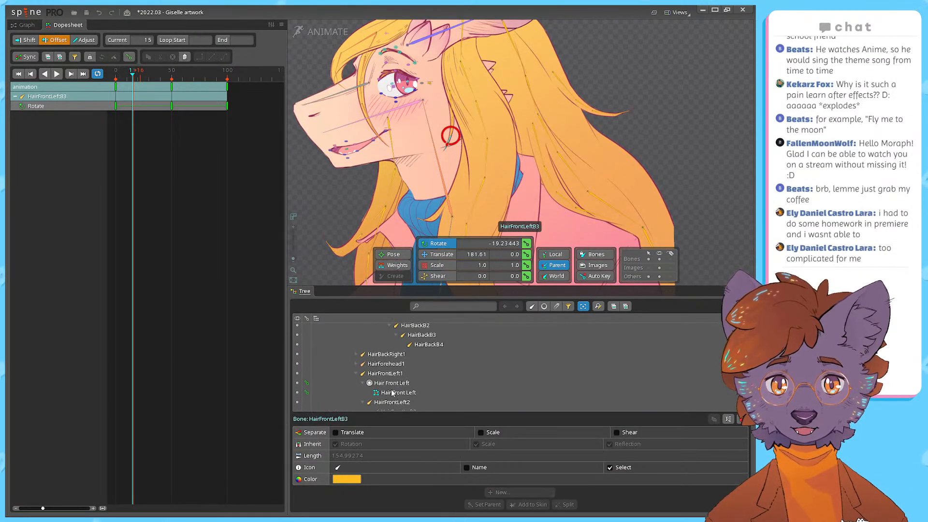
double_click(395, 375)
key("ctrl+z")
key("ctrl+z")
key("ctrl+z")
key("ctrl+z")
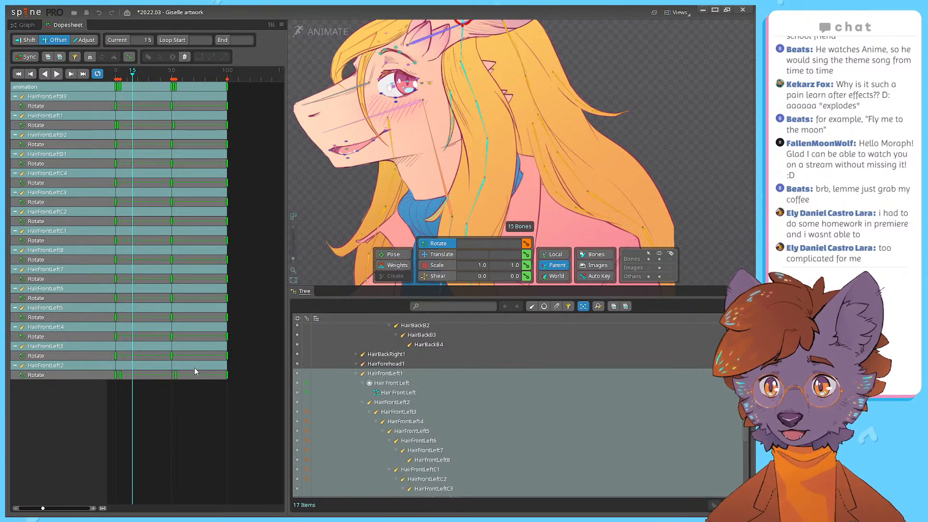
Step: Select all rotation keys of HairFrontLeft3 and offset them by 5 frames
left_click(178, 415)
left_click(264, 355)
left_click_drag(245, 361, 112, 352)
left_click_drag(498, 114, 479, 143)
scroll(430, 105, "up", 3)
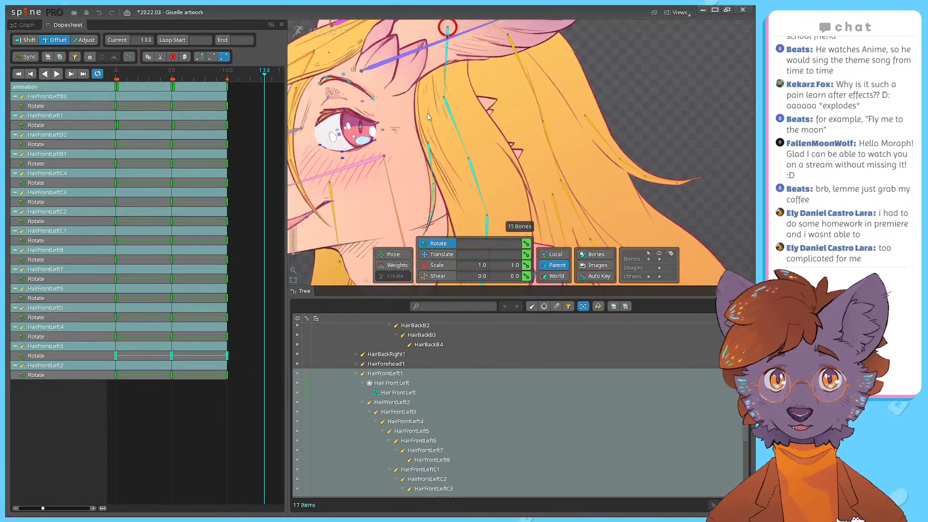
left_click_drag(118, 359, 124, 358)
Step: Offset all rotation keys of HairFrontLeft4 by 10 frames, using frame 10 as the timeline reference
left_click_drag(235, 332, 144, 338)
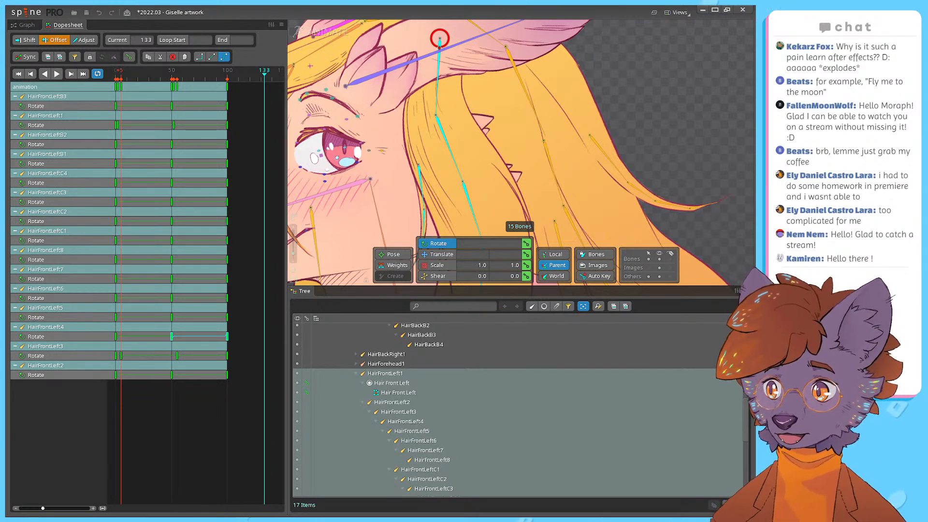
left_click_drag(240, 332, 115, 344)
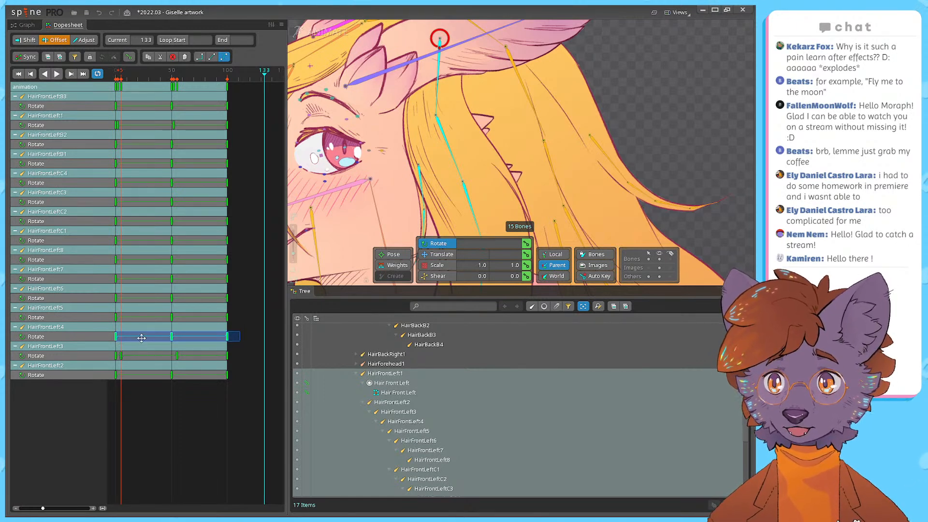
left_click(121, 74)
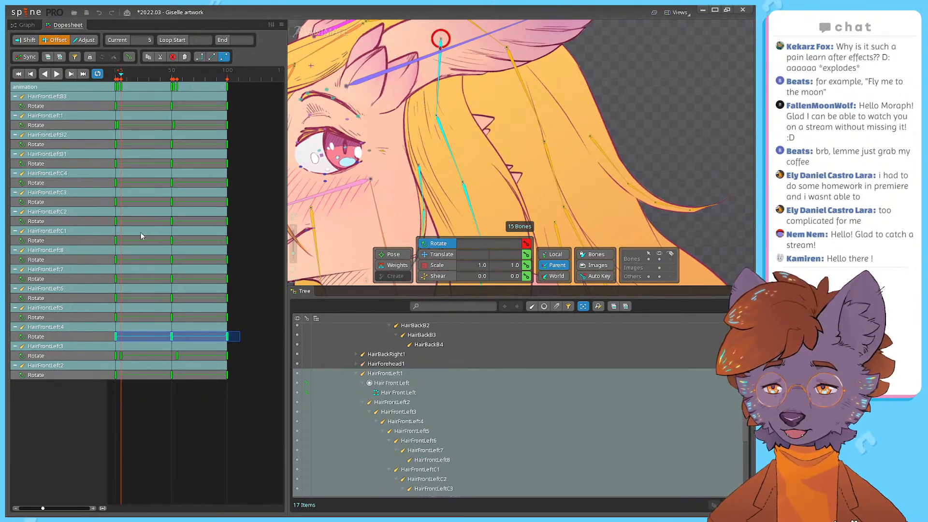
left_click(123, 75)
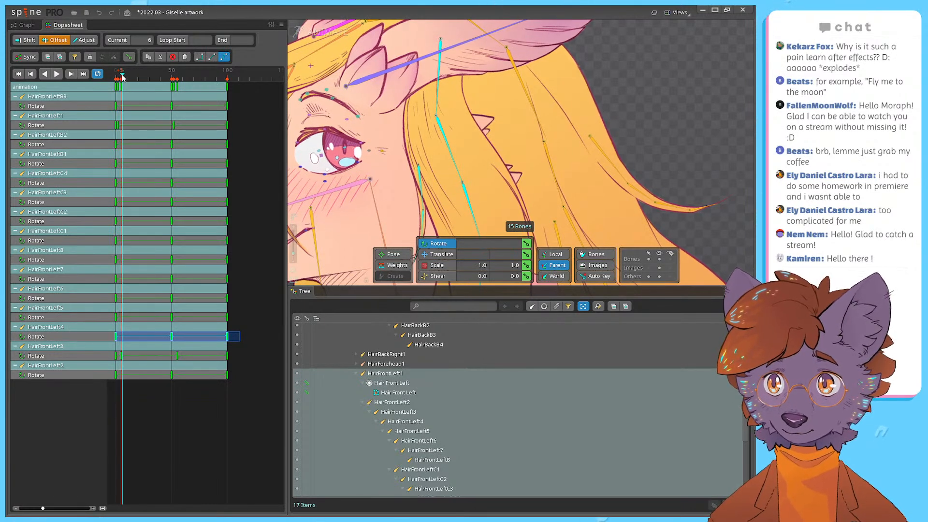
left_click_drag(122, 78, 127, 79)
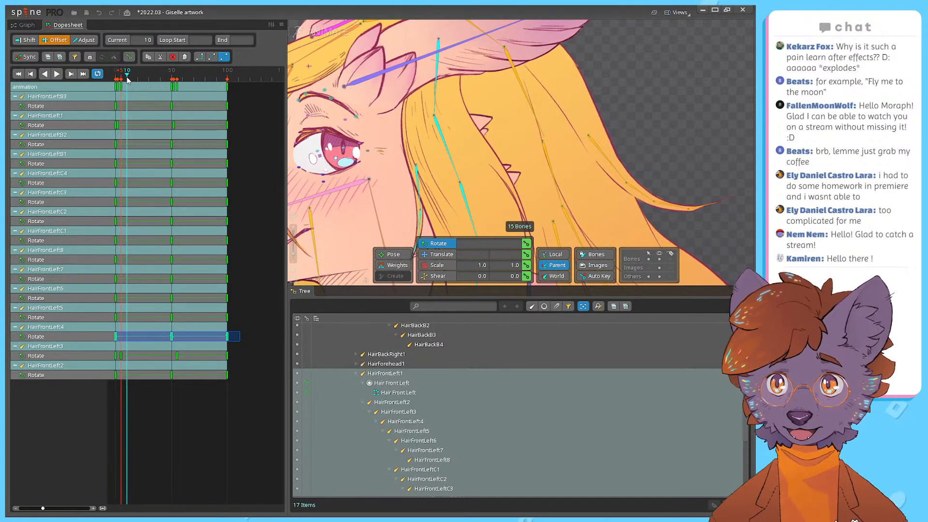
left_click_drag(116, 338, 138, 338)
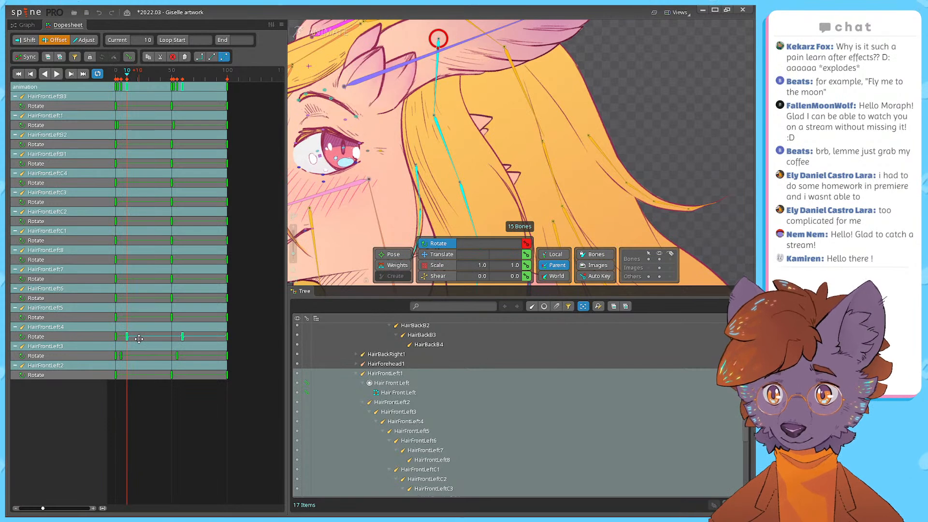
Step: Offset all rotation keys of HairFrontLeft5 by 15 frames, with the playhead at frame 15 as reference
left_click_drag(127, 75, 133, 75)
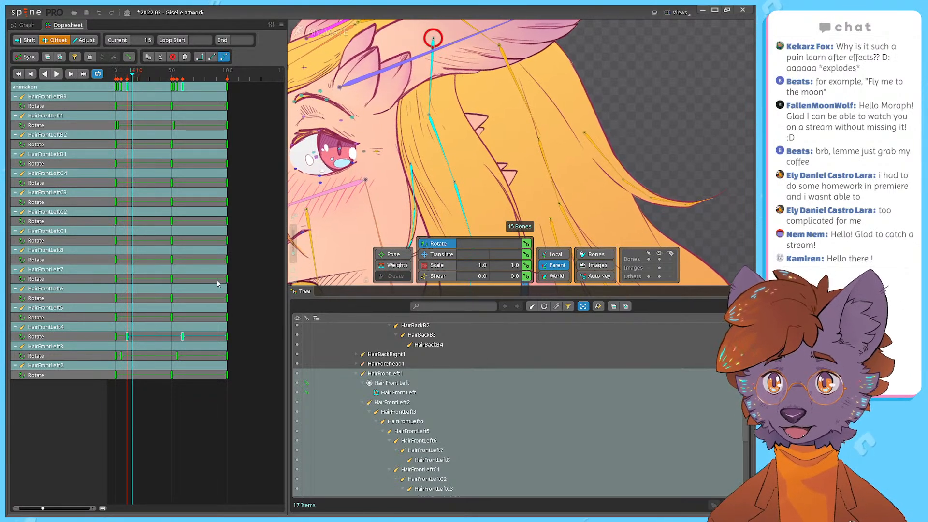
left_click_drag(244, 318, 114, 318)
double_click(128, 320)
left_click_drag(246, 317, 115, 318)
left_click(132, 75)
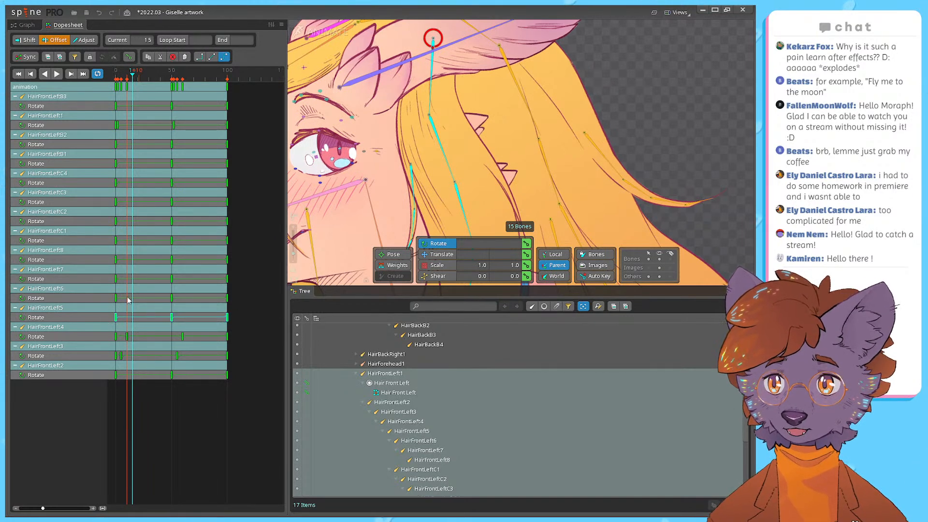
left_click_drag(247, 321, 133, 324)
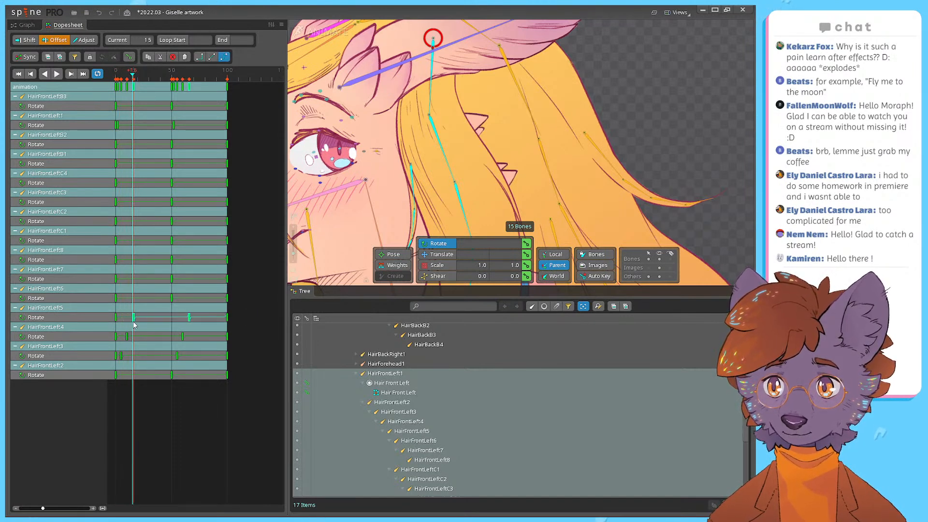
Step: Offset the rotation keys of HairFrontLeft6 by 20 frames and those of HairFrontLeft7 by 25 frames
left_click_drag(255, 299, 113, 295)
left_click(139, 77)
left_click_drag(140, 79, 139, 80)
left_click_drag(116, 299, 138, 304)
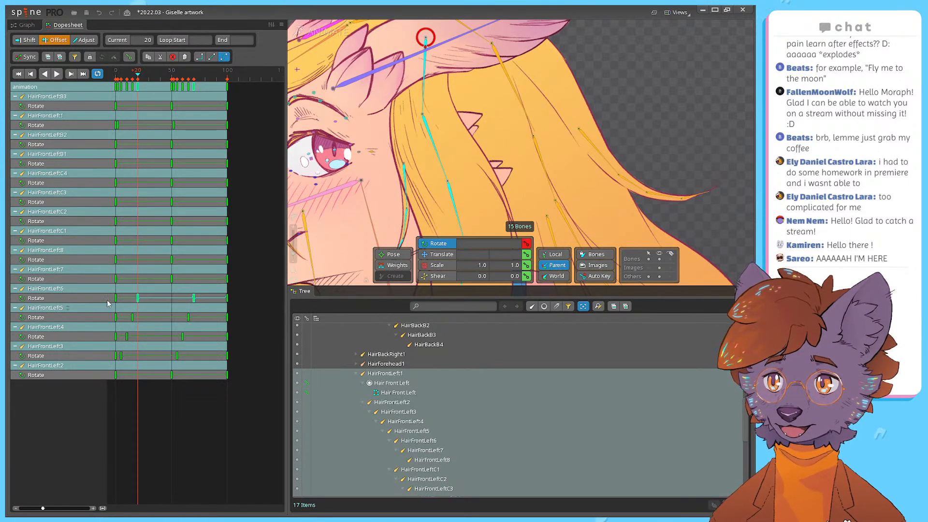
left_click_drag(238, 282, 81, 279)
left_click(144, 76)
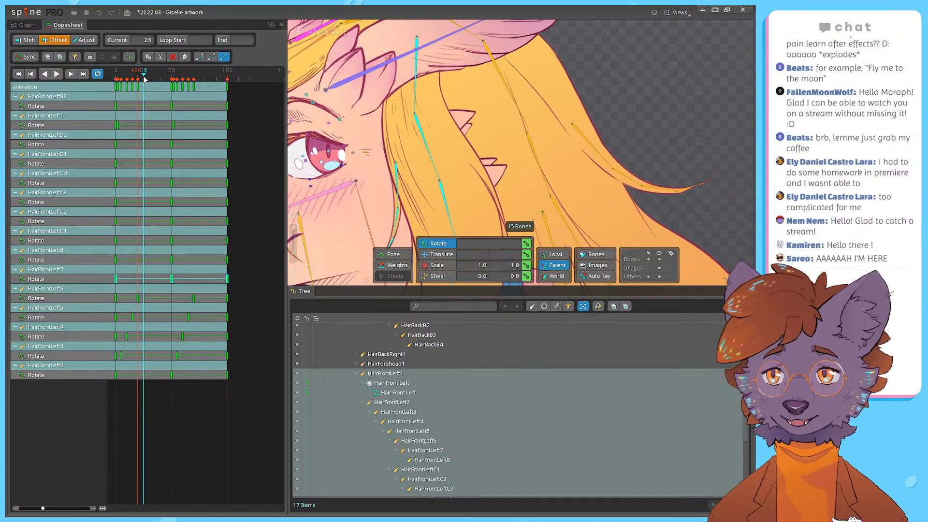
left_click_drag(236, 281, 103, 279)
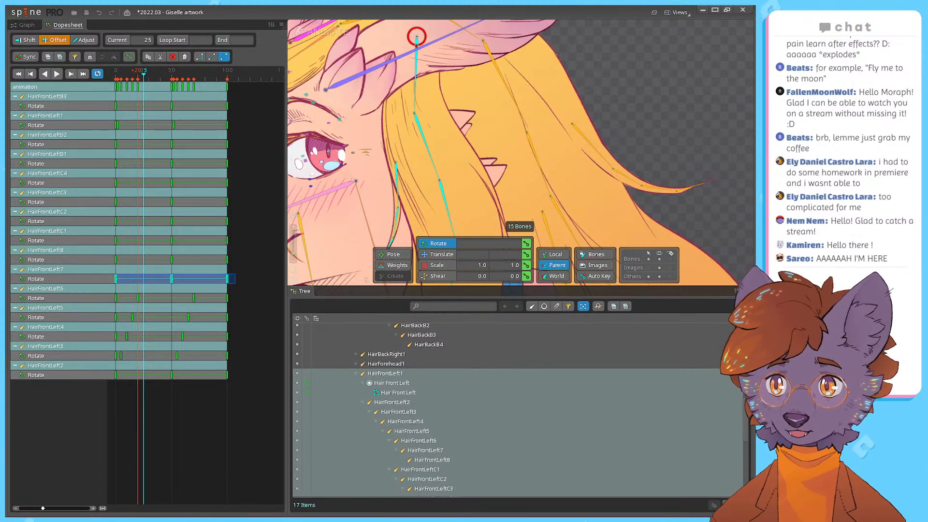
left_click_drag(170, 278, 199, 282)
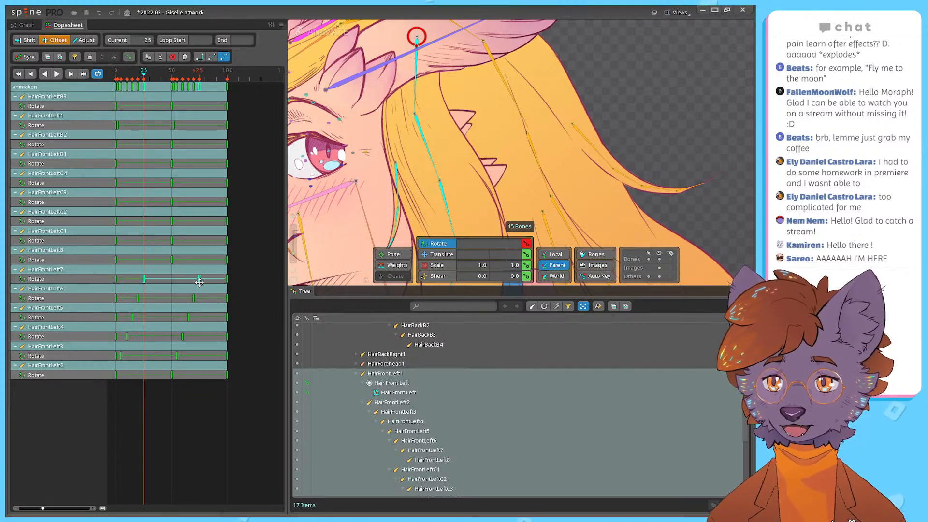
Step: Play back the animation and check the front hair's motion with the staggered rotation keys
left_click_drag(152, 75, 116, 74)
scroll(464, 104, "down", 1)
left_click_drag(464, 104, 437, 76)
key("space")
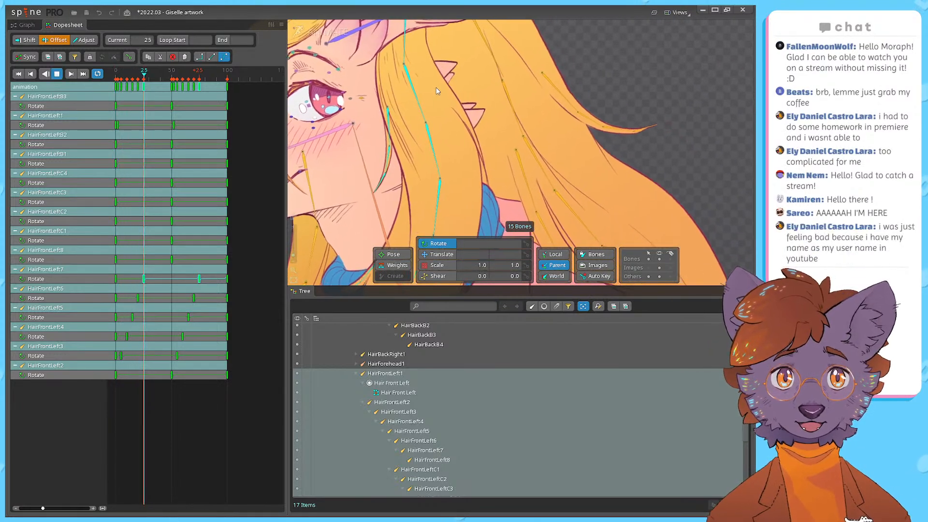
scroll(434, 121, "down", 3)
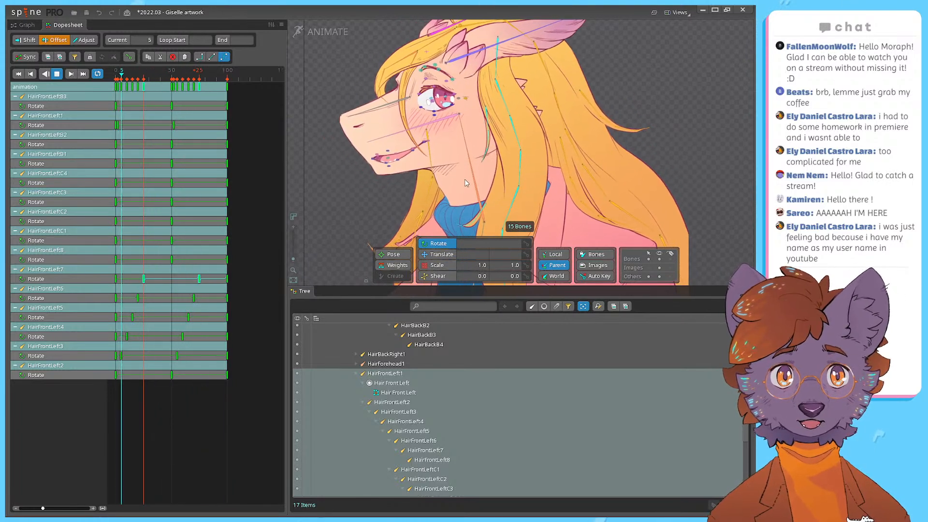
key("space")
Step: Try to move the already offset rotation keys of HairFrontLeft3 to frame 10
left_click_drag(244, 369, 90, 353)
left_click(225, 351)
left_click_drag(243, 350, 100, 359)
left_click_drag(126, 74, 127, 75)
left_click_drag(121, 355, 128, 360)
Step: Undo the rotation key offsets made on HairFrontLeft3 through HairFrontLeft7
key("ctrl+z")
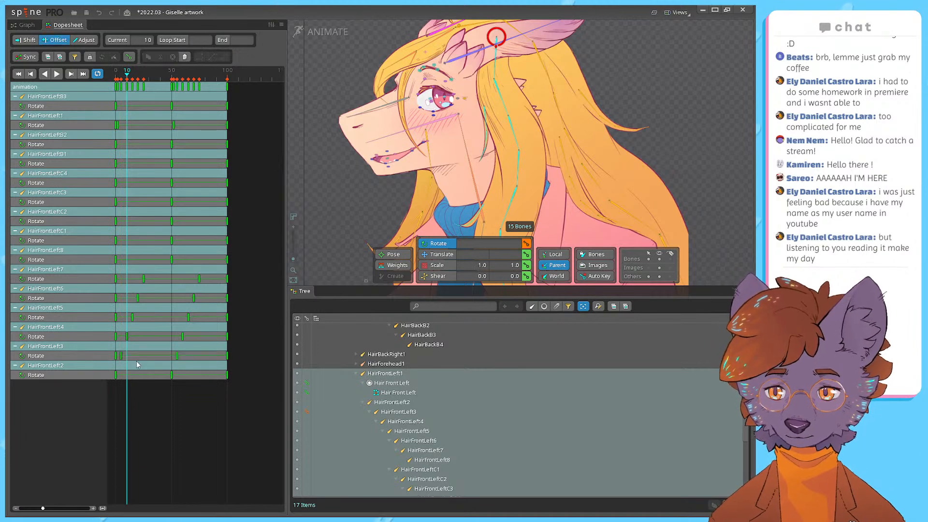
left_click(137, 360)
key("ctrl+z")
Step: Offset the rotation keys of HairFrontLeft3 by 10 frames and those of HairFrontLeft4 by 20 frames
left_click_drag(240, 361, 117, 362)
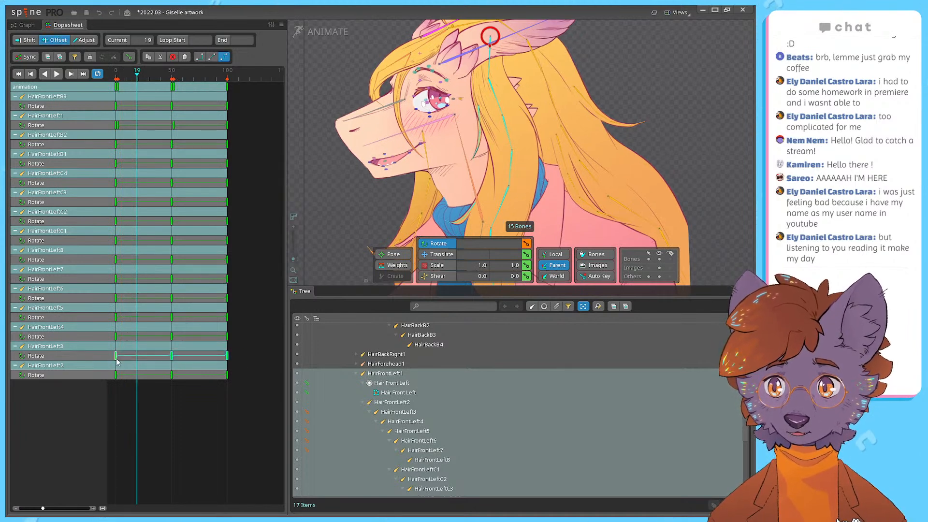
left_click(126, 75)
left_click_drag(118, 357, 127, 360)
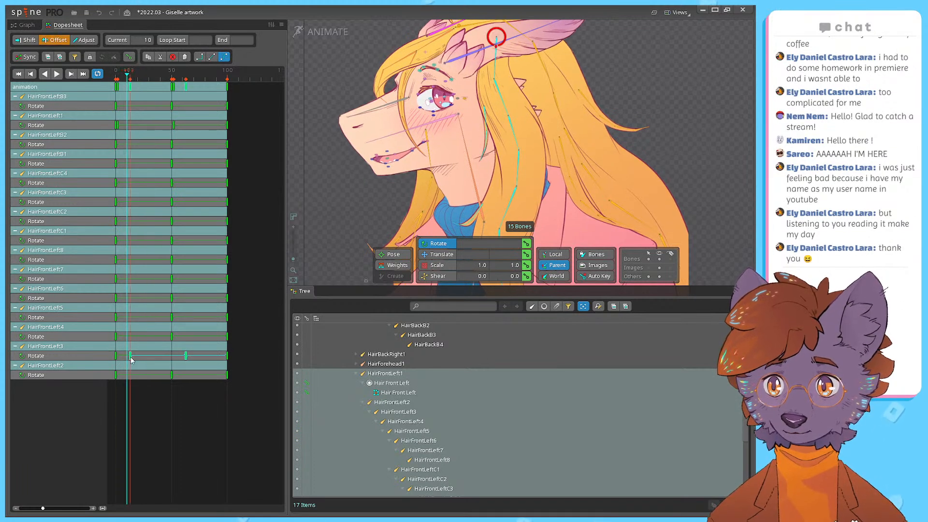
left_click_drag(127, 75, 138, 77)
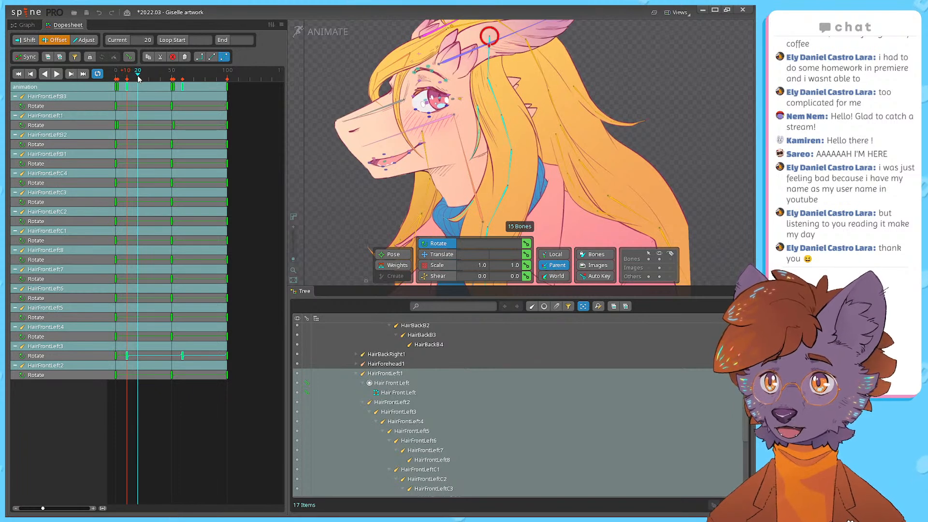
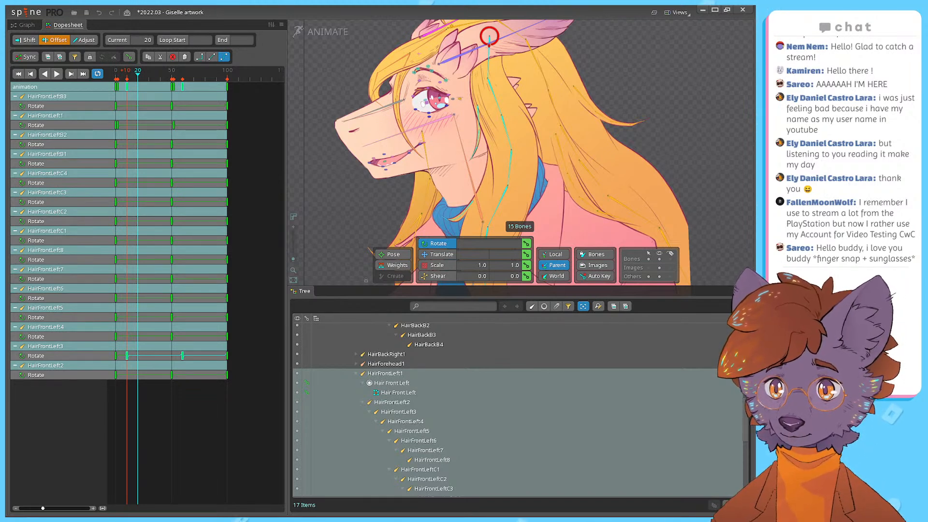
mouse_move(240, 341)
left_mouse_down()
mouse_move(111, 332)
mouse_move(170, 340)
left_mouse_up()
Step: Offset the rotation keys of HairFrontLeft5 by 30 frames and those of HairFrontLeft6 by 40 frames
left_click_drag(246, 313, 115, 315)
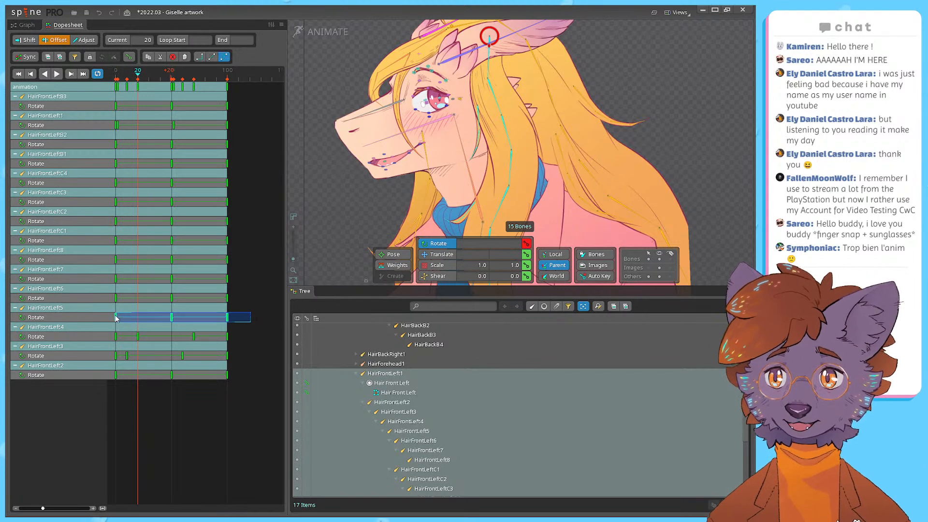
left_click_drag(137, 80, 150, 85)
left_click_drag(133, 319, 166, 319)
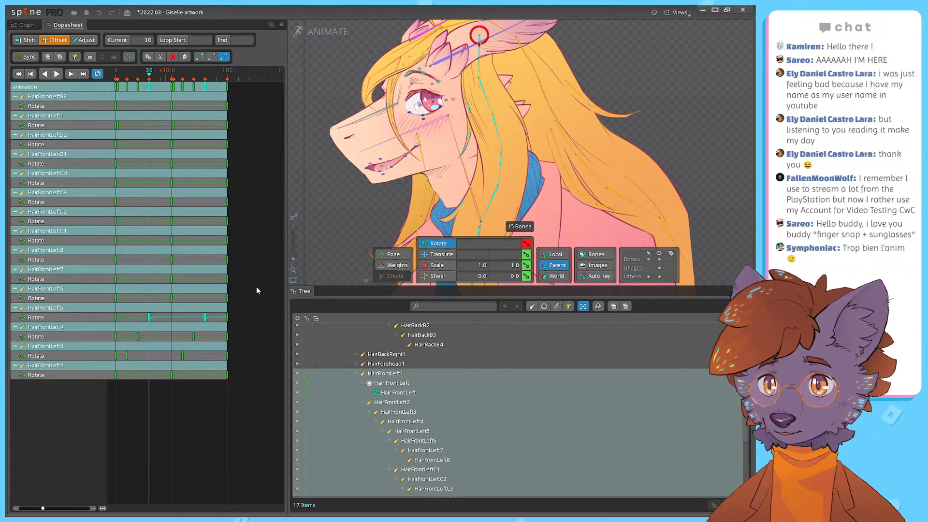
left_click_drag(247, 292, 115, 304)
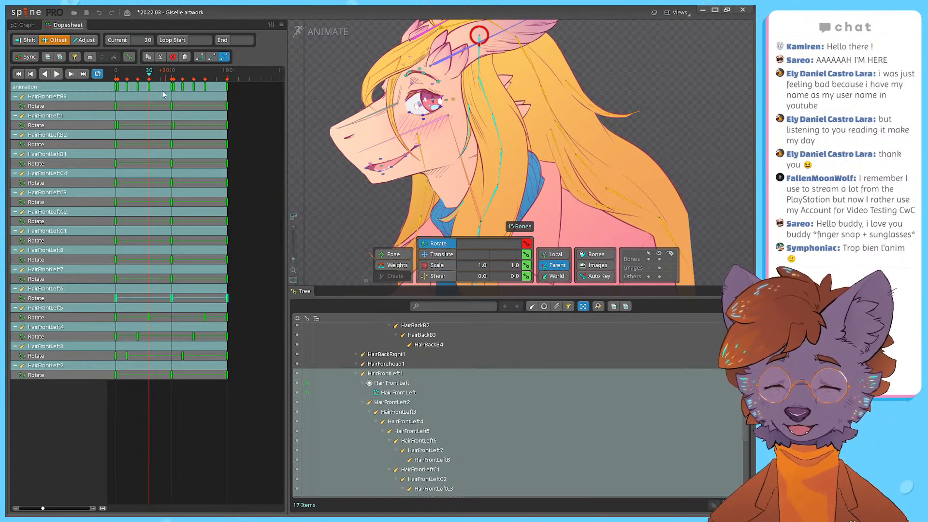
left_click_drag(152, 78, 160, 83)
left_click_drag(117, 298, 162, 298)
Step: Enlarge the viewport and play the animation to review the sway of the front-left hair strand
left_click_drag(262, 265, 115, 282)
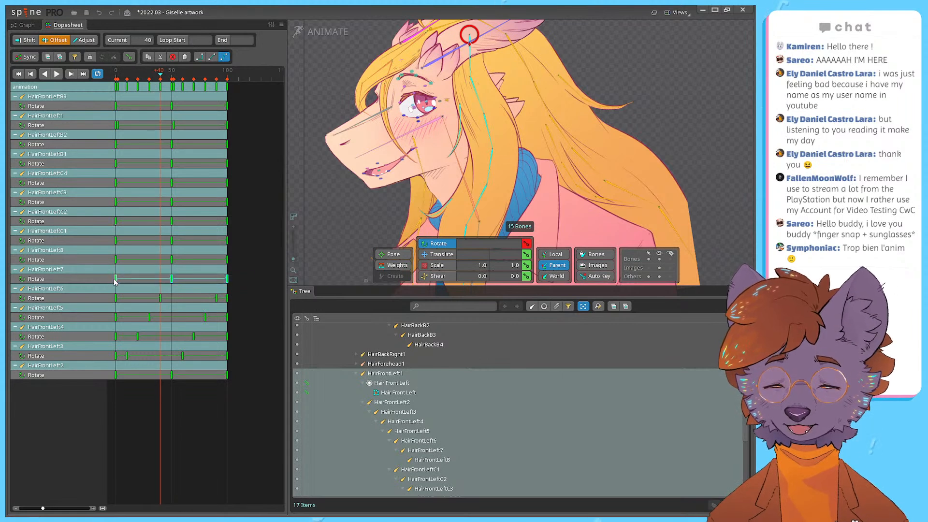
left_click_drag(159, 81, 74, 100)
left_click_drag(456, 106, 381, 130)
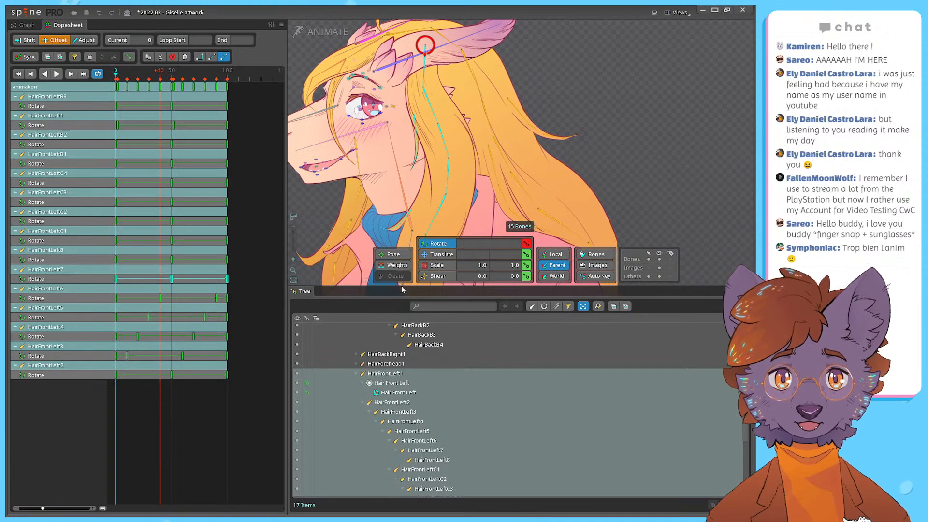
left_click_drag(401, 286, 402, 418)
scroll(407, 272, "up", 2)
key("d")
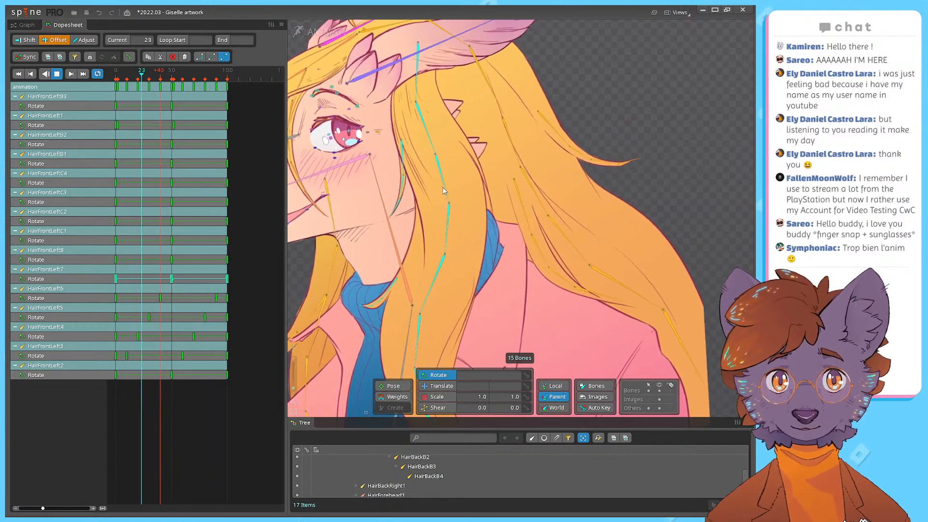
key("d")
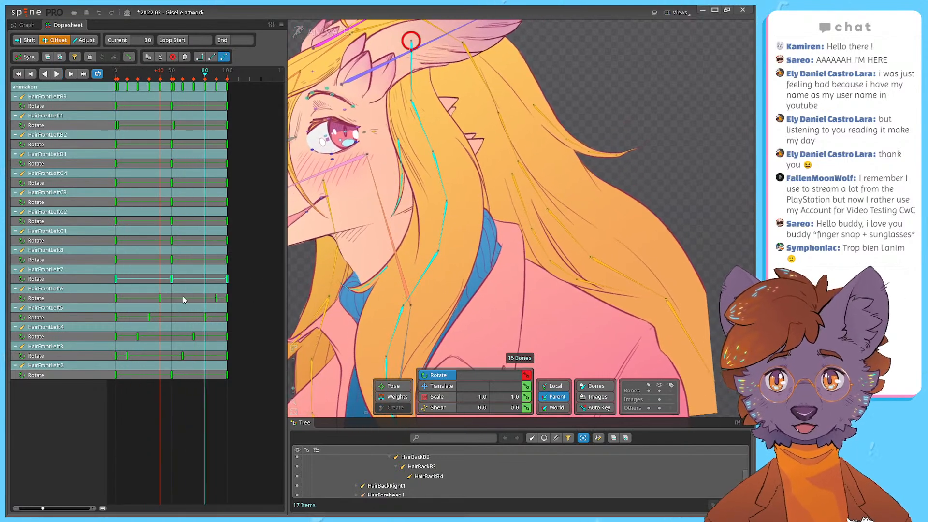
Step: Offset the rotation keys of HairFrontLeft8 by 60 frames and those of HairFrontLeftC1 and HairFrontLeftC2 by 70 frames
left_click_drag(176, 81, 184, 85)
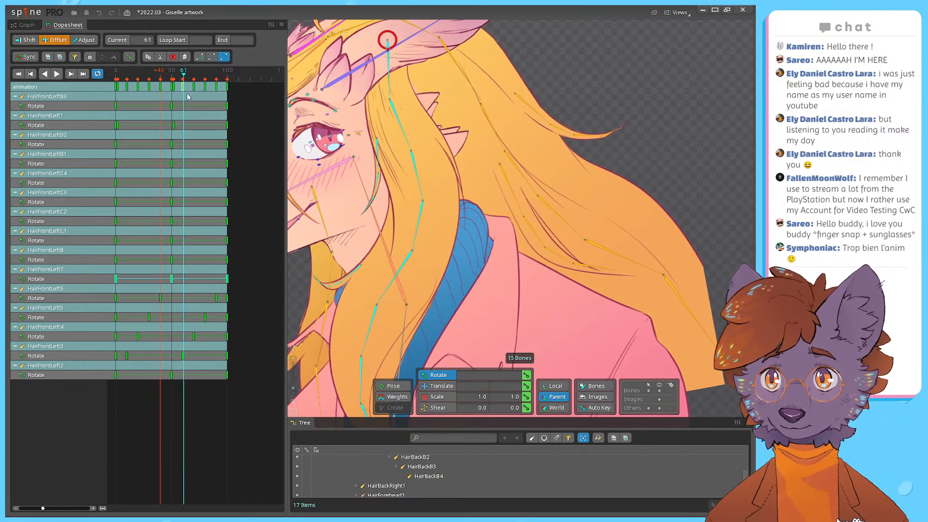
left_click_drag(244, 264, 191, 263)
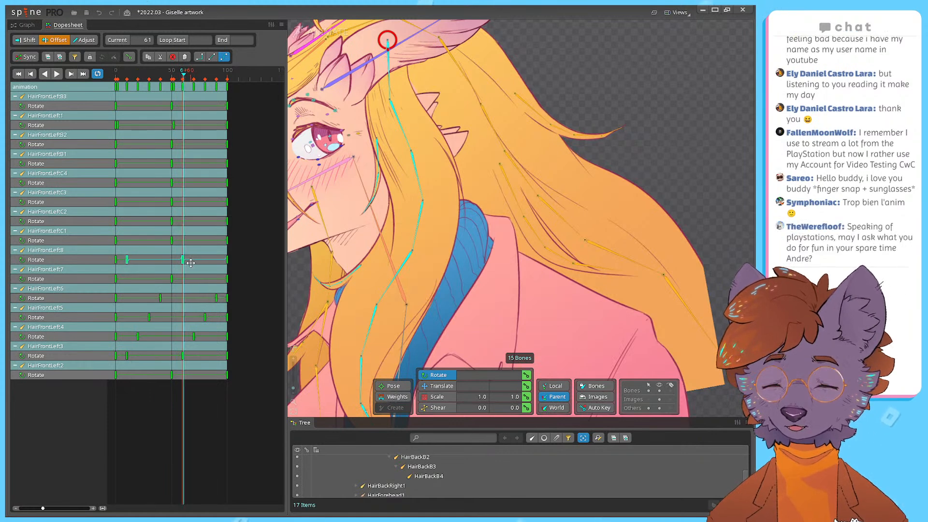
left_click_drag(185, 77, 195, 84)
left_click_drag(247, 235, 116, 240)
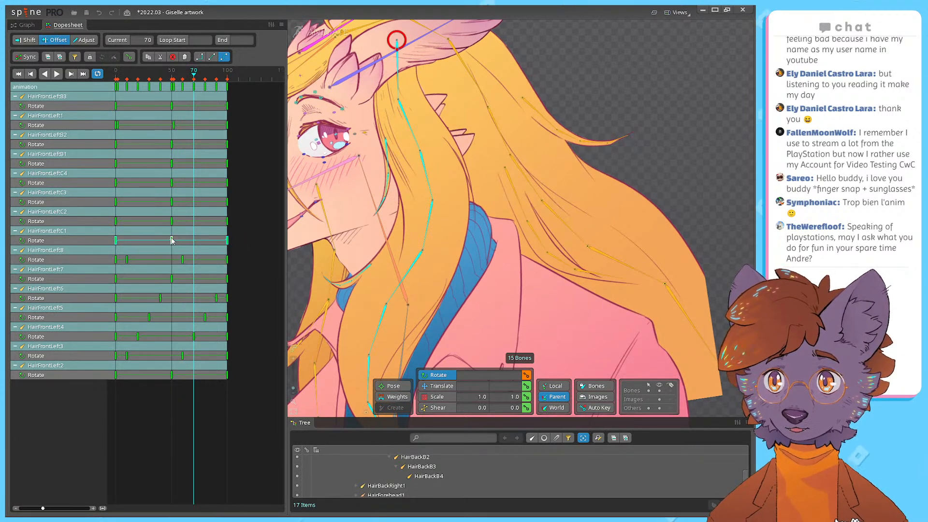
left_click_drag(263, 237, 131, 239)
left_click_drag(190, 82, 194, 85)
left_click_drag(243, 236, 116, 241)
left_click_drag(173, 239, 250, 248)
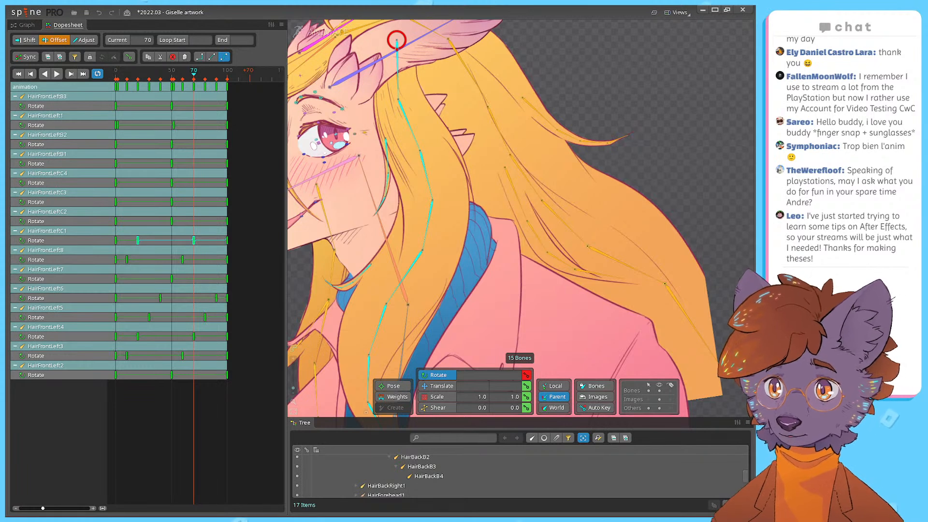
left_click_drag(236, 227, 105, 223)
left_click_drag(243, 221, 200, 225)
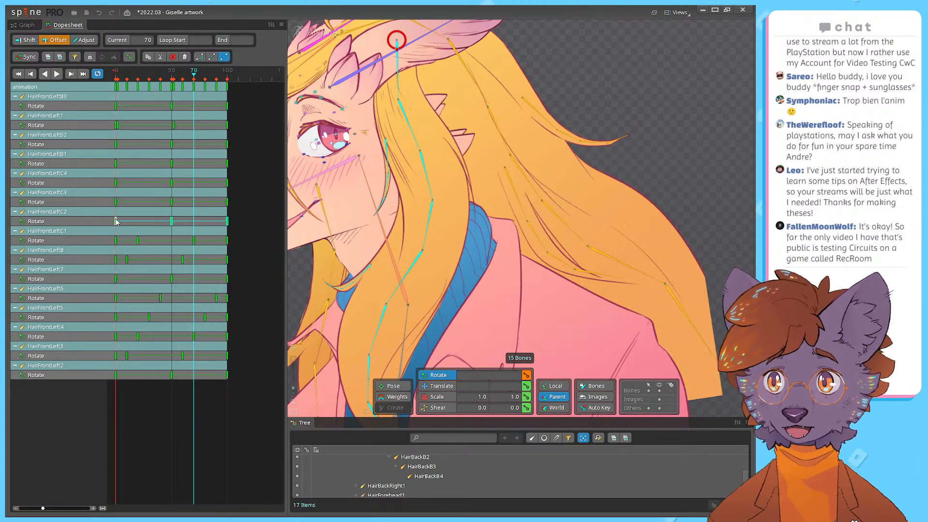
Step: Try to offset the rotation keys of HairFrontLeftC3 with the playhead at frame 70
left_click_drag(253, 201, 119, 205)
left_click_drag(263, 203, 115, 204)
key("ctrl+z")
left_click_drag(128, 203, 104, 207)
key("ctrl+z")
left_click(238, 203)
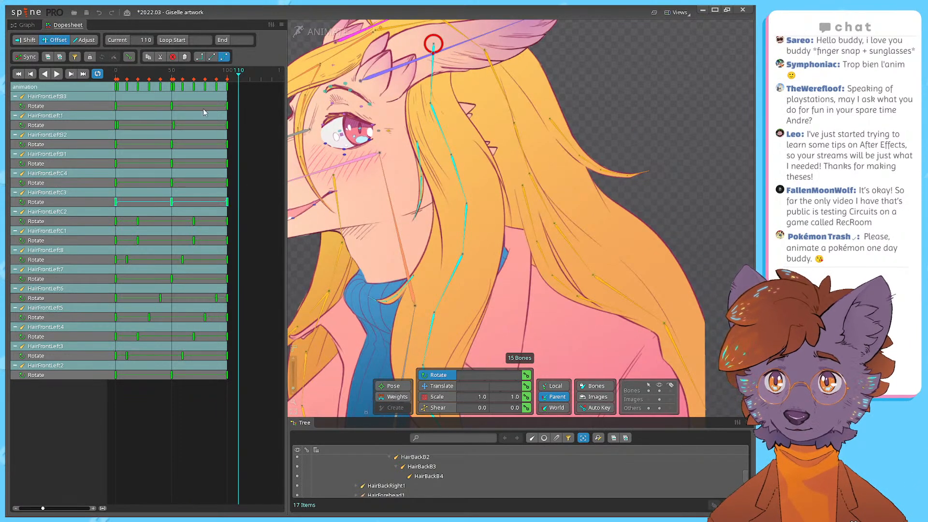
left_click(194, 80)
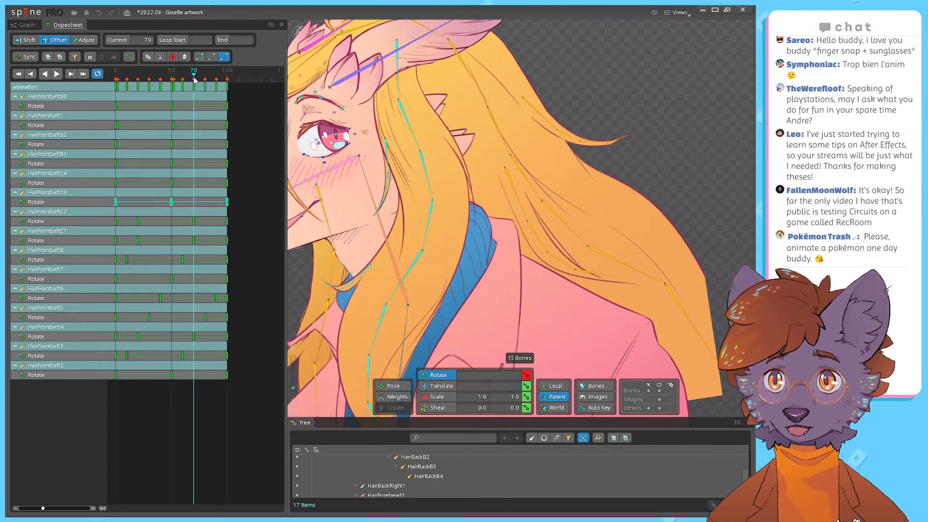
left_click(251, 211)
left_click_drag(245, 202, 121, 203)
Step: Save the project and play the animation from frame 0
key("ctrl+s")
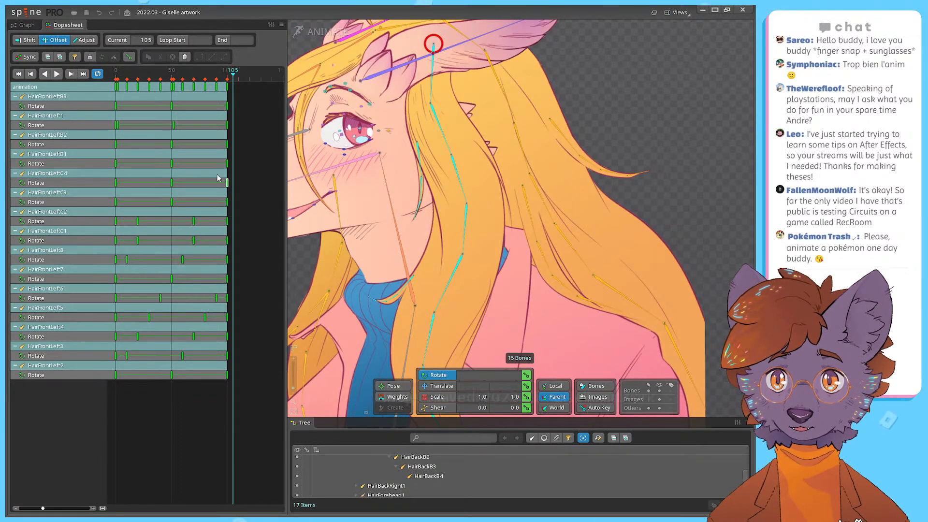
left_click(114, 73)
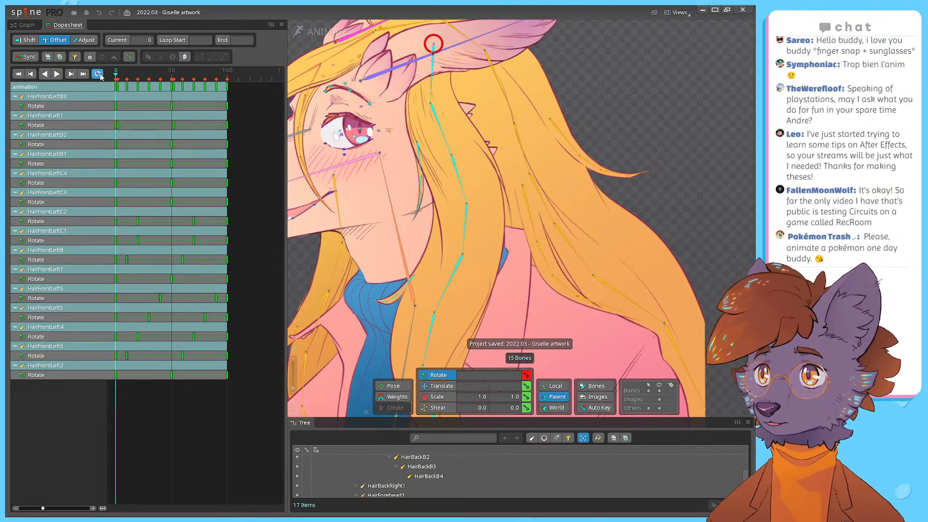
left_click(57, 74)
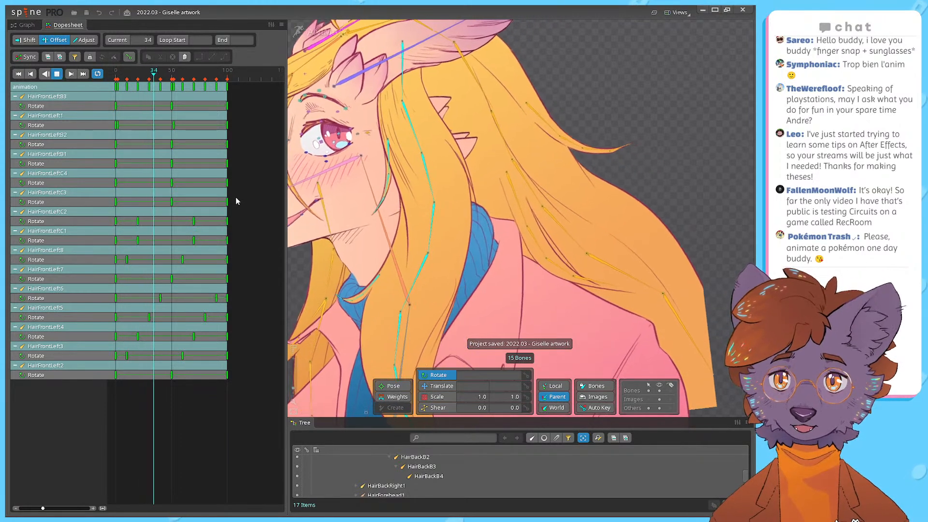
key("d")
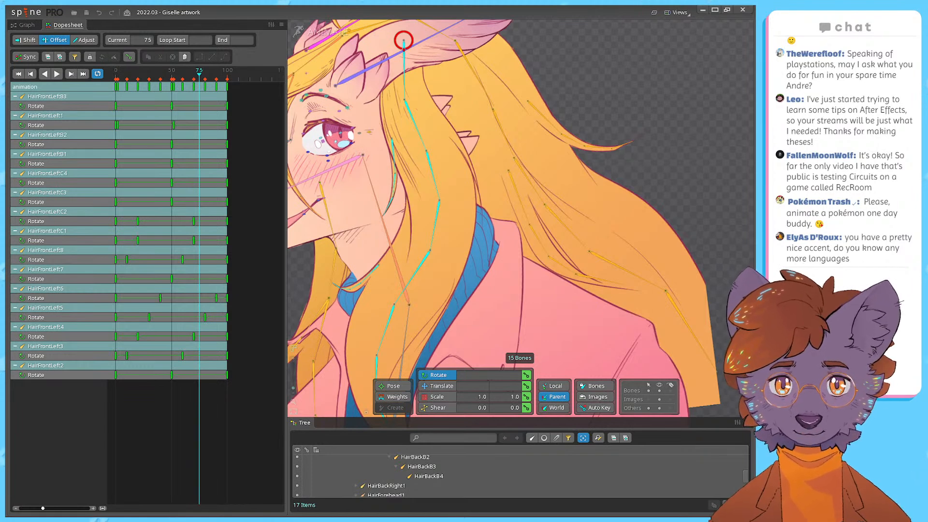
left_click_drag(239, 222, 112, 223)
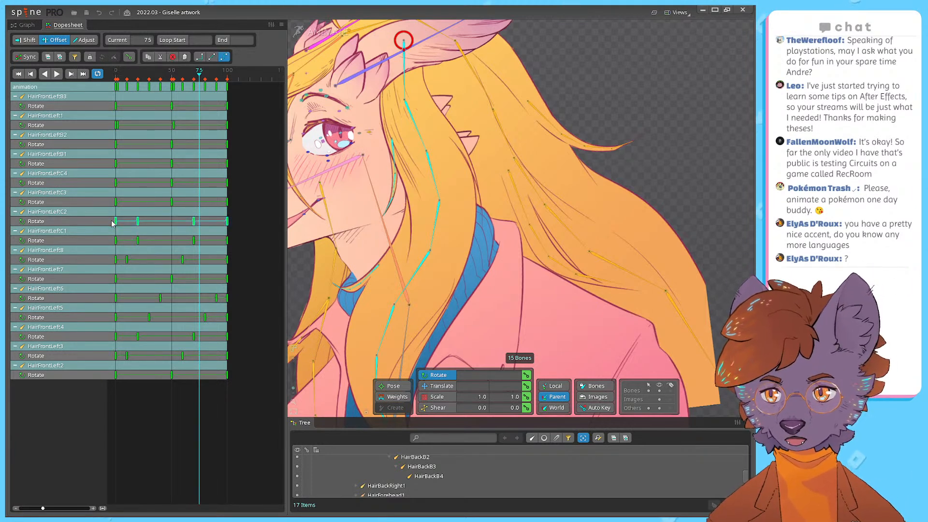
double_click(112, 222)
left_click_drag(247, 222, 110, 214)
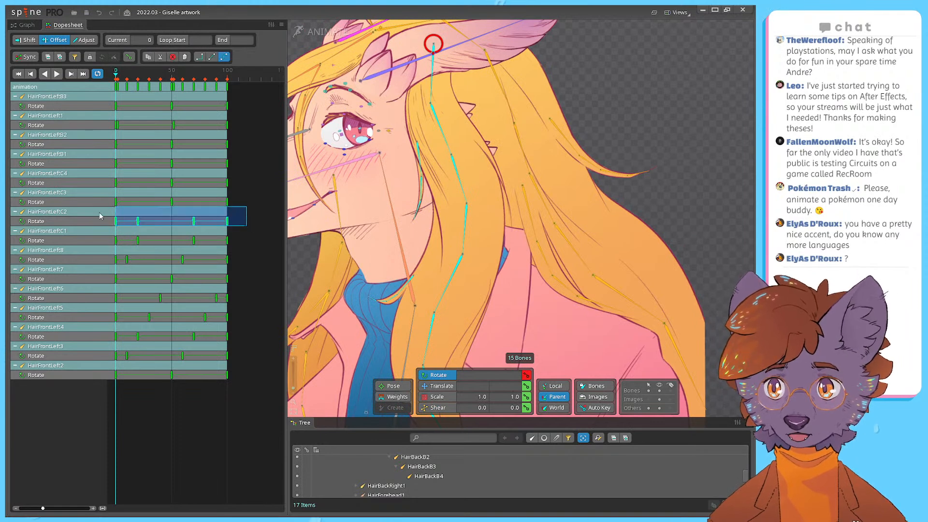
left_click(256, 213)
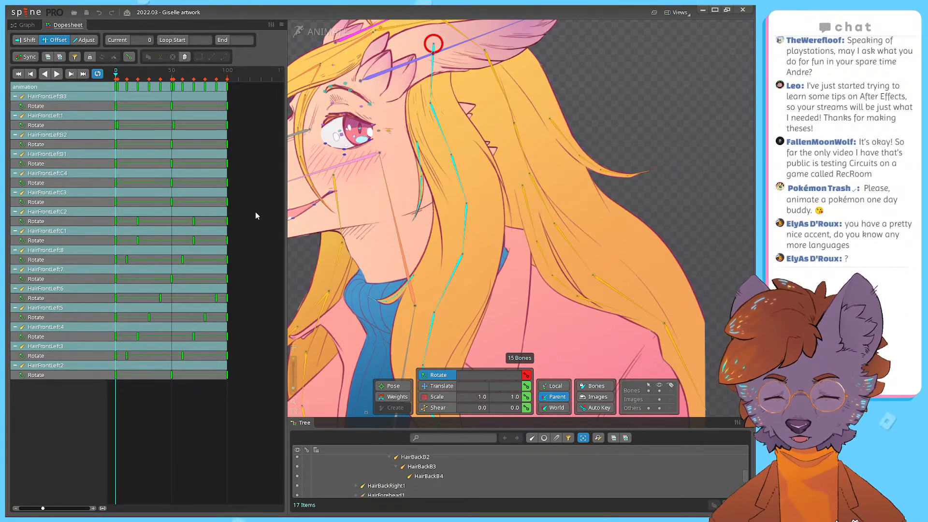
left_click_drag(244, 217, 107, 221)
left_click(245, 212)
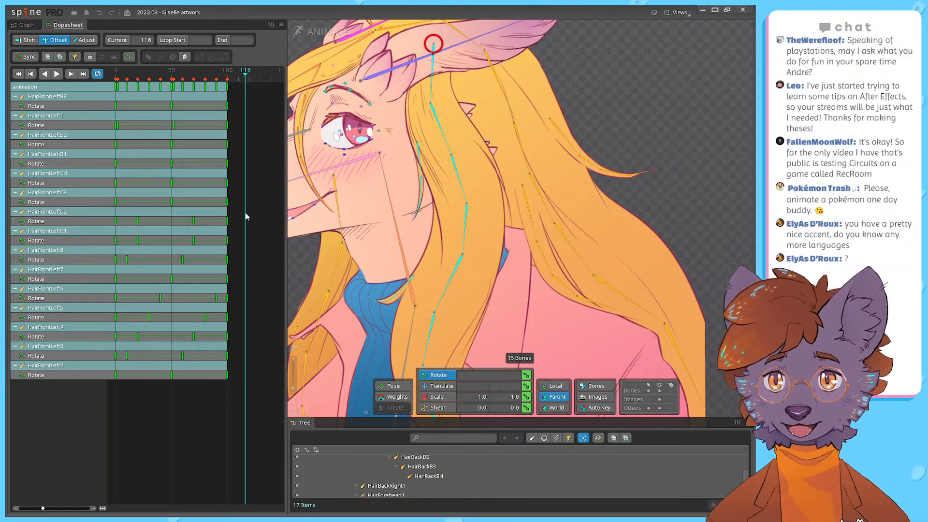
key("ctrl+s")
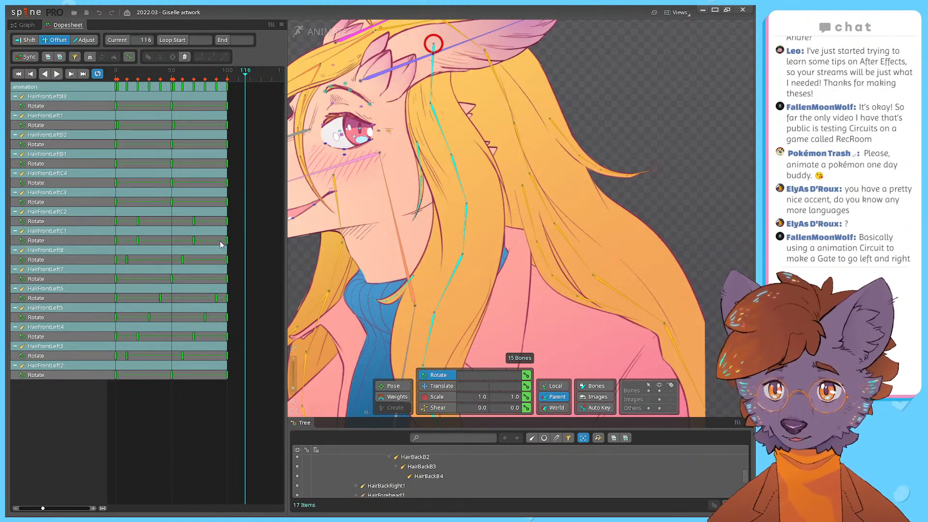
Step: Try again to select and offset the rotation keys of HairFrontLeftC3
left_click(237, 207)
left_click_drag(233, 206, 115, 203)
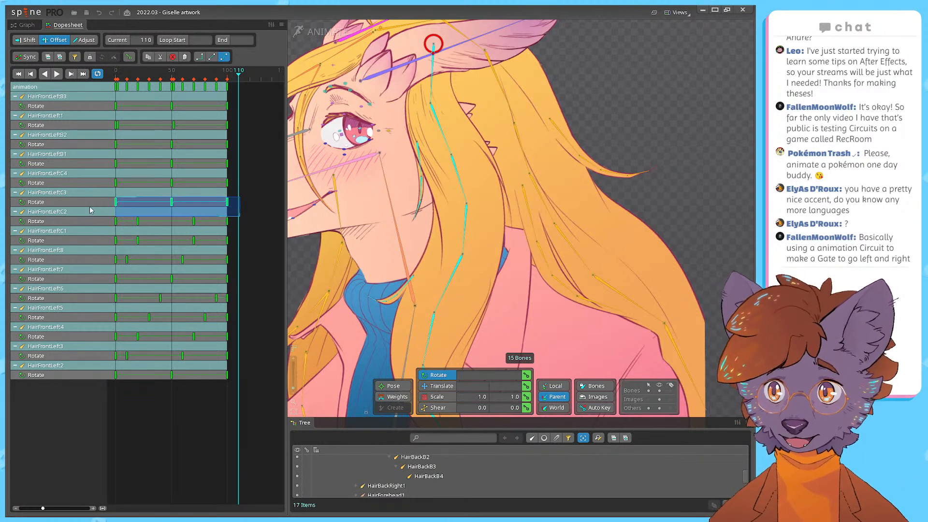
left_click(244, 198)
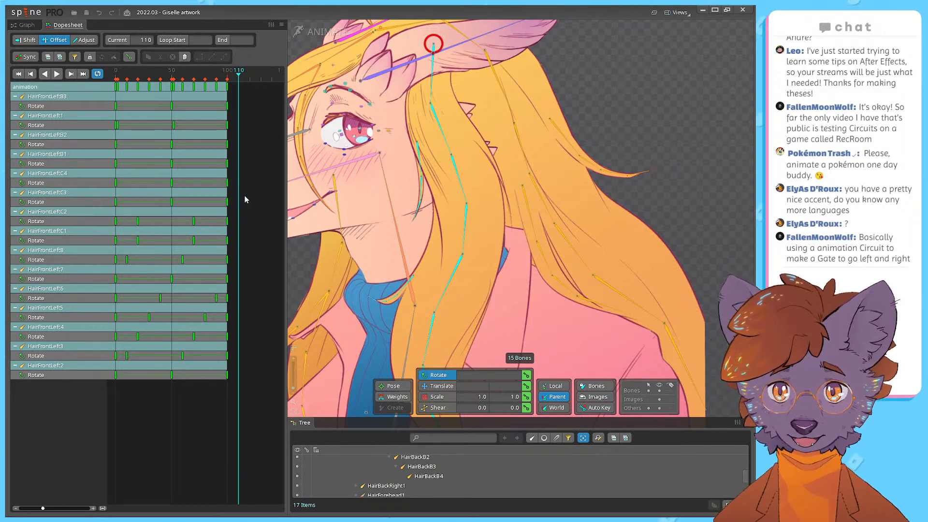
left_click_drag(231, 205, 116, 191)
left_click(253, 189)
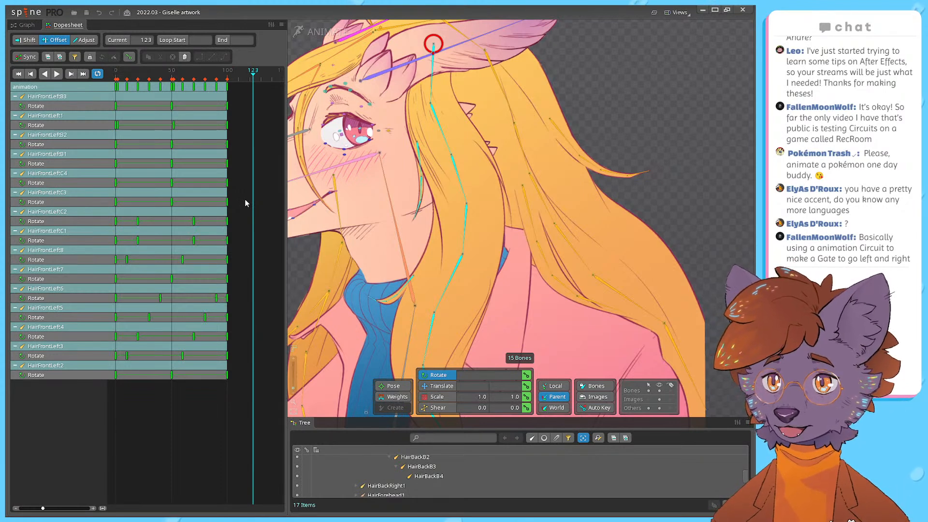
left_click(247, 202)
left_click_drag(233, 197, 105, 203)
left_click(241, 194)
left_click_drag(227, 202, 138, 204)
key("ctrl+z")
left_click(257, 205)
left_click_drag(240, 197, 107, 204)
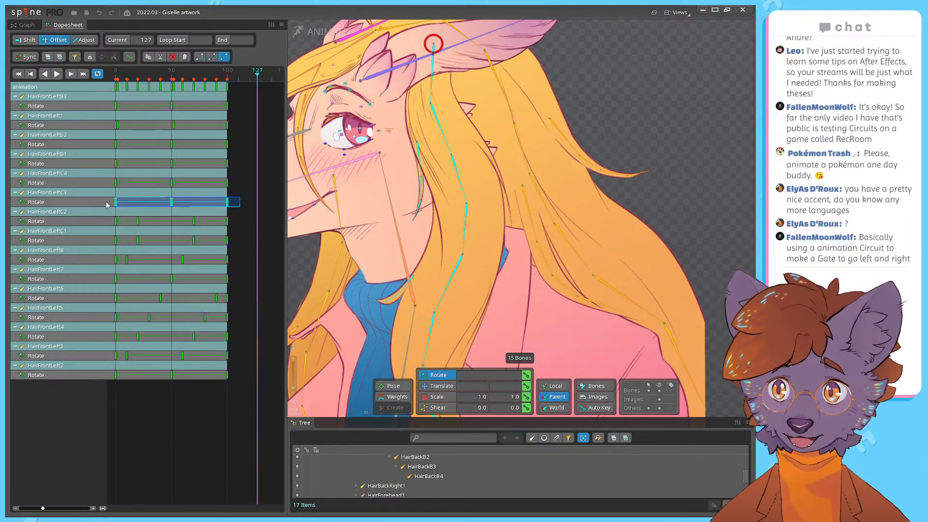
left_click(256, 198)
left_click_drag(256, 198, 119, 203)
left_click_drag(242, 203, 98, 202)
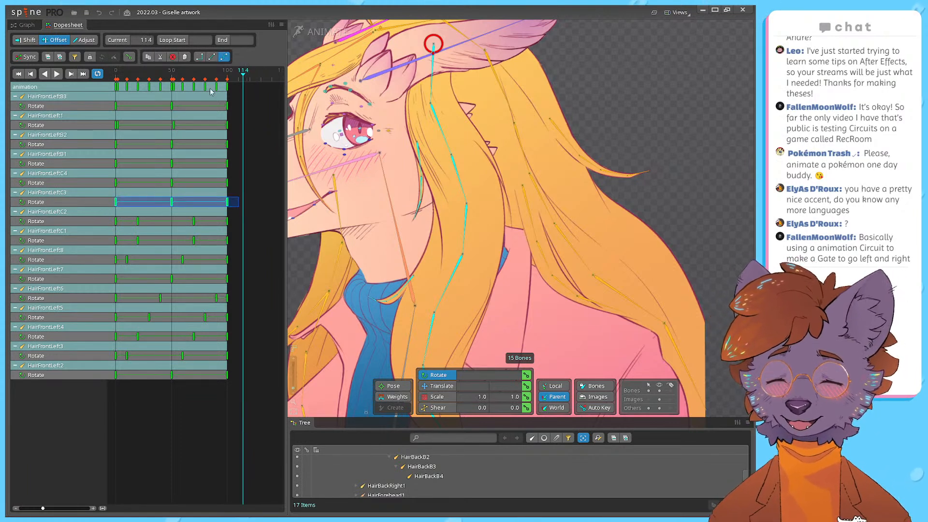
left_click_drag(178, 75, 205, 85)
left_click(250, 209)
mouse_move(250, 212)
left_mouse_down()
mouse_move(160, 209)
mouse_move(244, 207)
left_mouse_up()
left_click(245, 207)
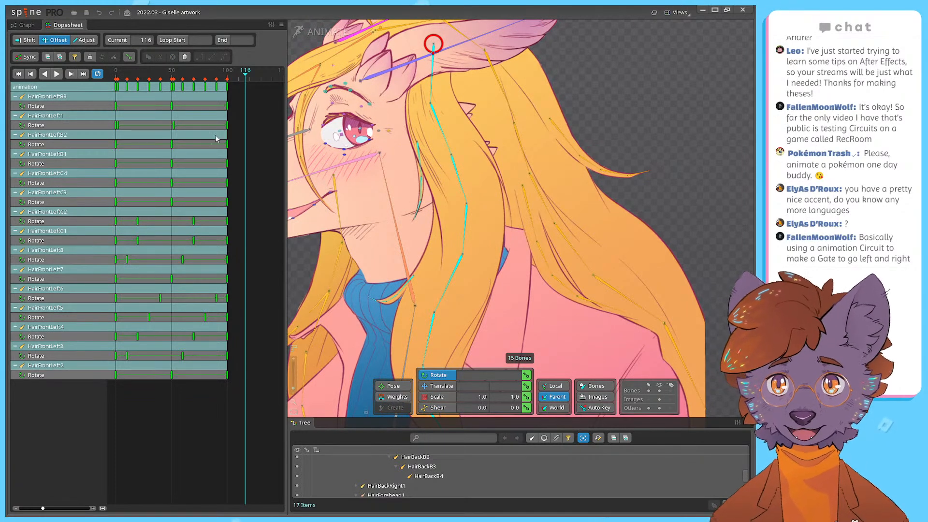
left_click_drag(172, 75, 172, 80)
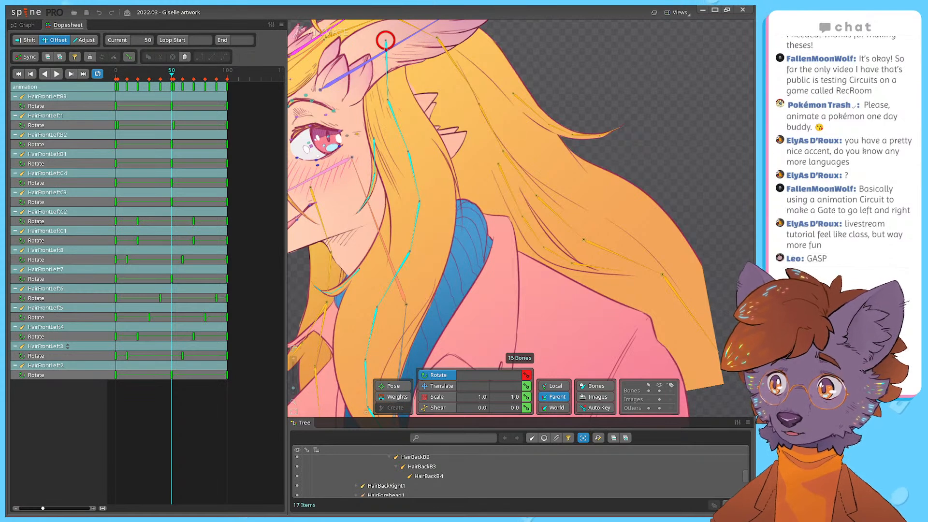
left_click(215, 440)
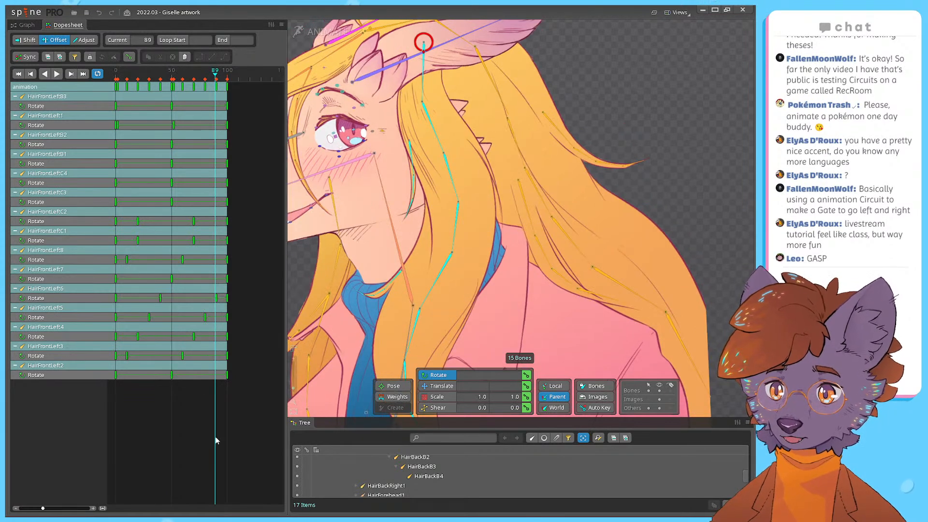
left_click(250, 363)
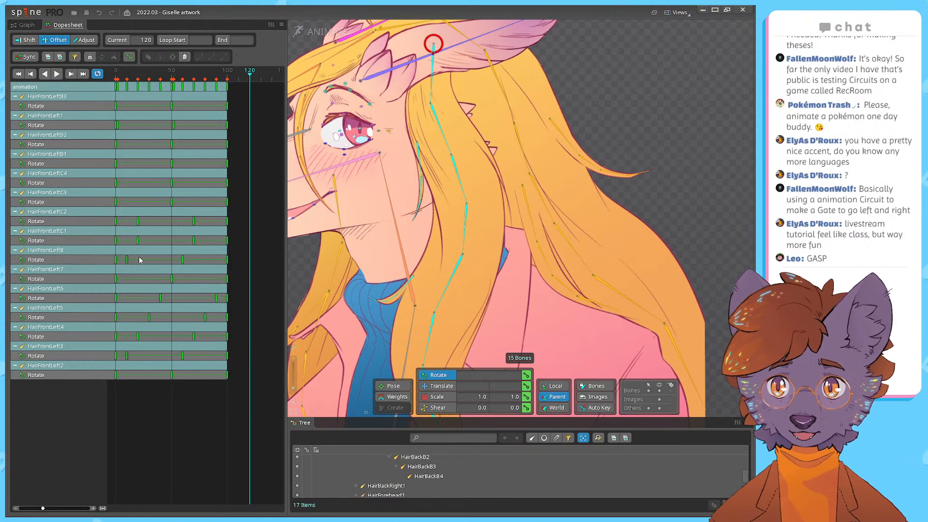
left_click(251, 221)
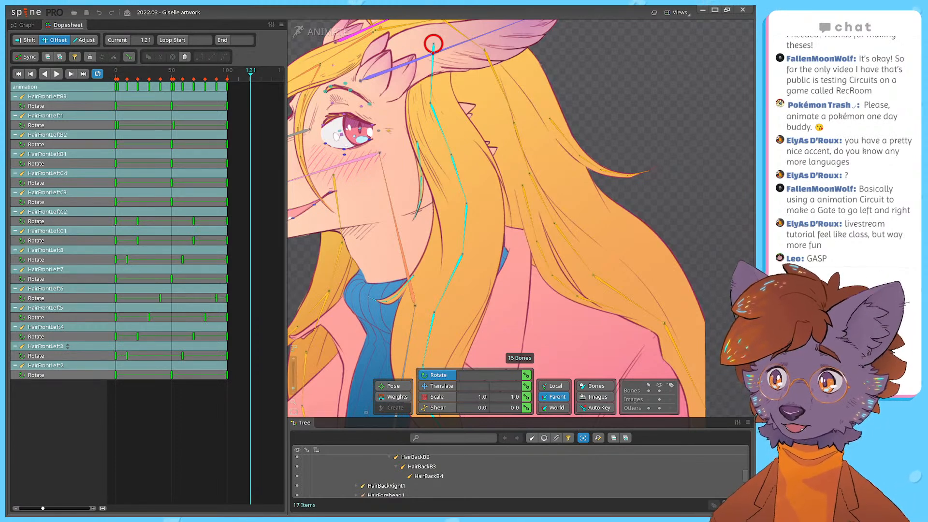
key("shift+Right")
left_click_drag(240, 188, 112, 206)
left_click(240, 195)
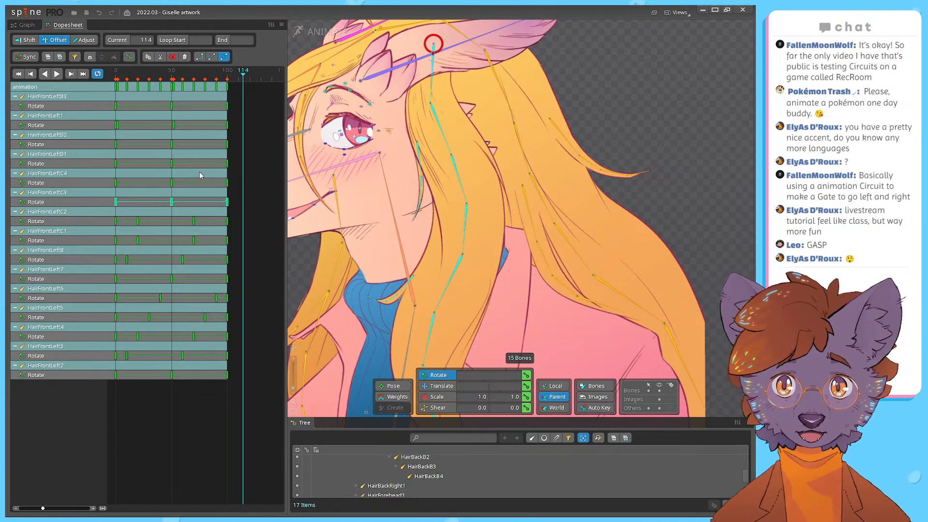
left_click(238, 190)
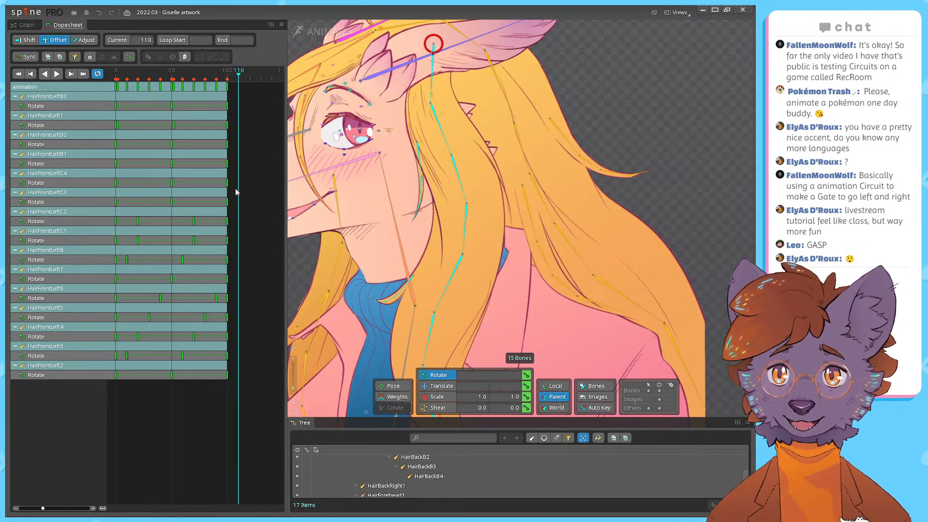
Step: Play the animation with the whole character in view to check the hair motion
left_click_drag(153, 74, 98, 73)
key("d")
scroll(434, 184, "down", 2)
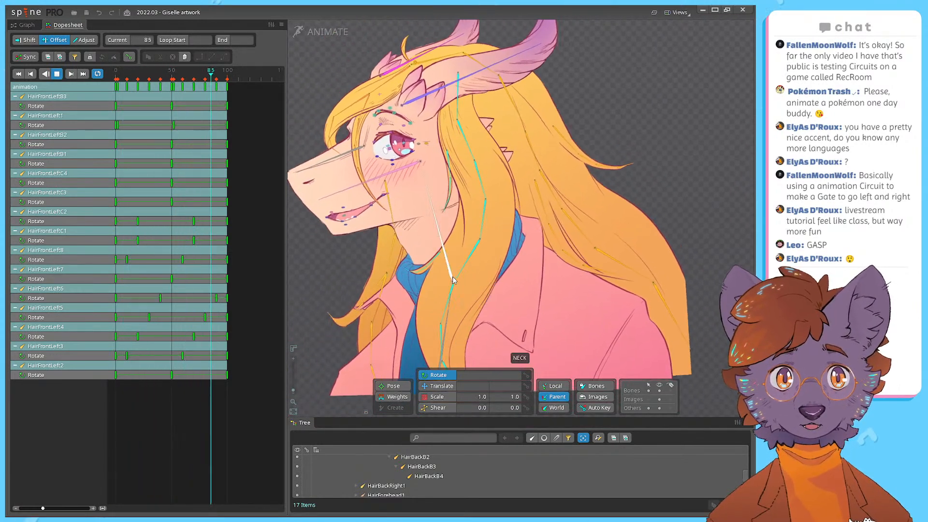
key("d")
Step: Undo the rotation key offsets on HairFrontLeft3 through HairFrontLeftC2 and select the rotation keys of HairFrontLeft3
key("ctrl+z")
key("ctrl+z")
key("ctrl+z")
key("ctrl+z")
key("ctrl+z")
key("ctrl+z")
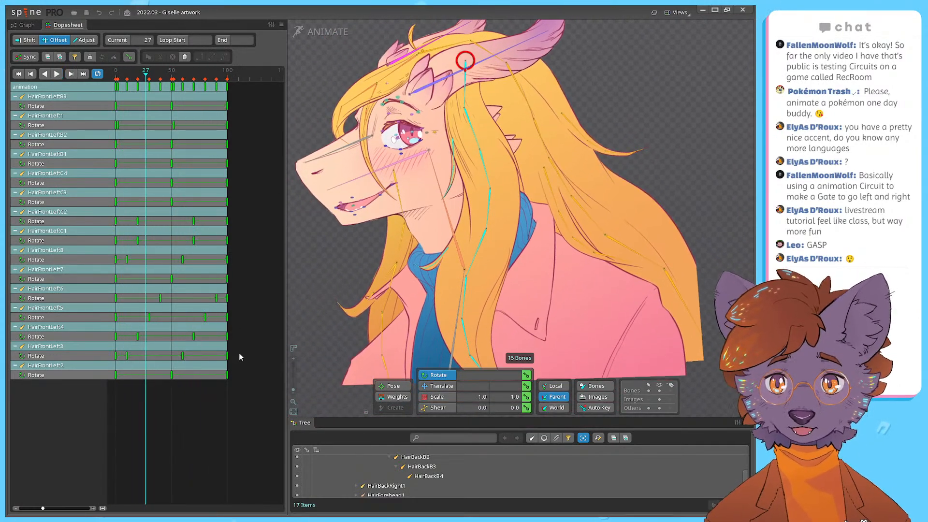
key("ctrl+z")
left_click_drag(238, 364, 115, 359)
key("ctrl+z")
key("ctrl+z")
left_click_drag(243, 356, 112, 360)
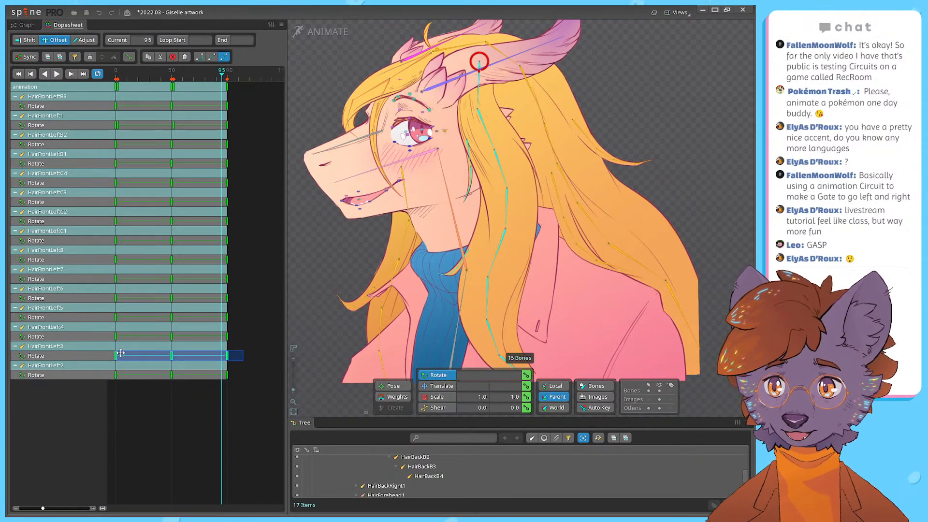
Step: Offset the rotation keys of HairFrontLeft2, HairFrontLeft3, HairFrontLeft4 and HairFrontLeft5 by 20, 40, 60 and 80 frames respectively
left_click(116, 73)
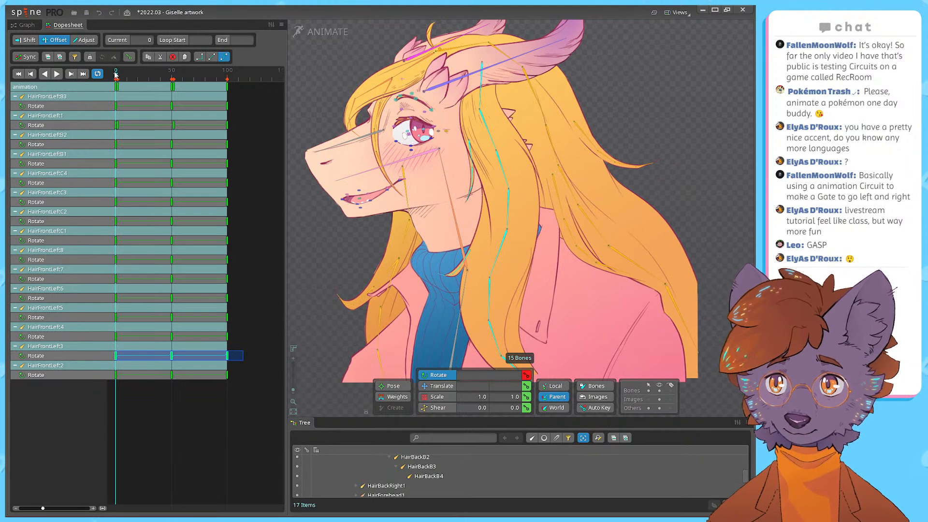
left_click_drag(239, 371, 138, 381)
left_click_drag(249, 351, 161, 359)
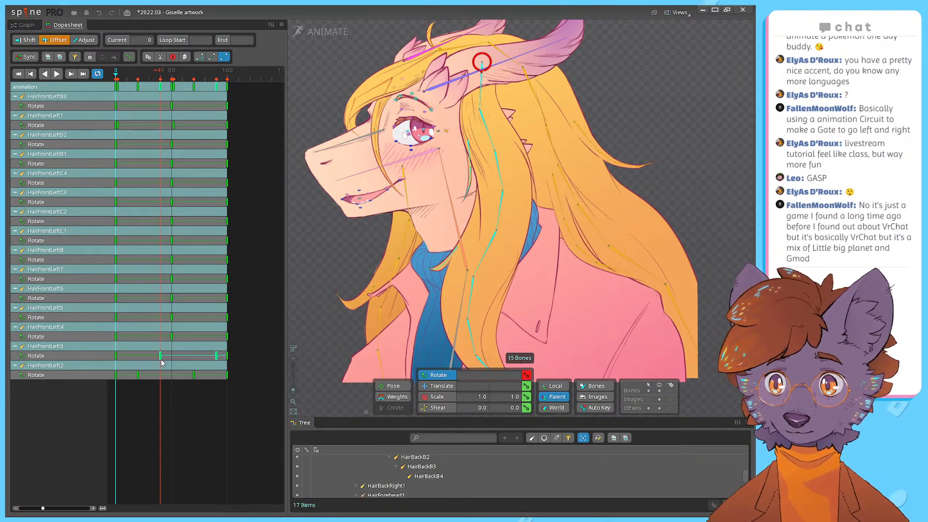
left_click_drag(239, 343, 183, 340)
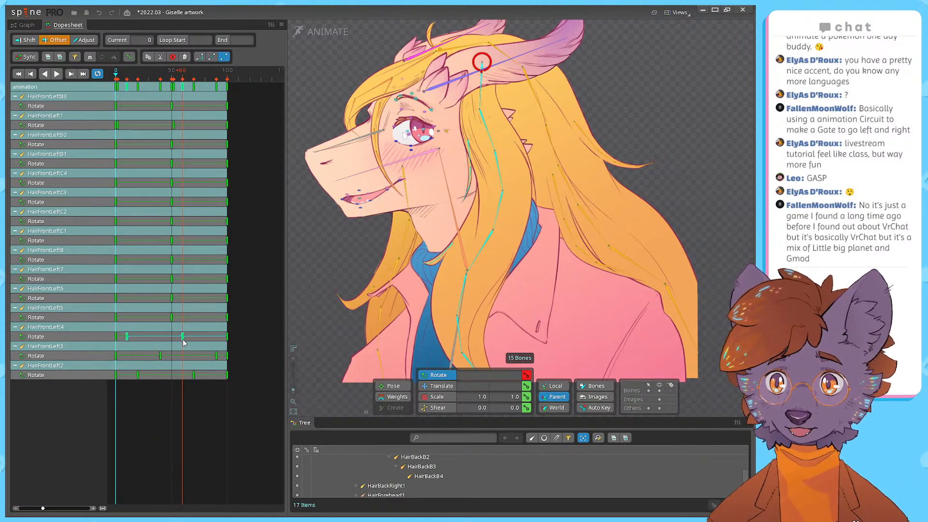
left_click_drag(244, 322, 116, 315)
left_click_drag(172, 317, 205, 321)
Step: Save the project and play the animation to check the front-left hair motion up close
left_click(247, 299)
left_click_drag(247, 296, 138, 302)
double_click(255, 297)
key("ctrl+s")
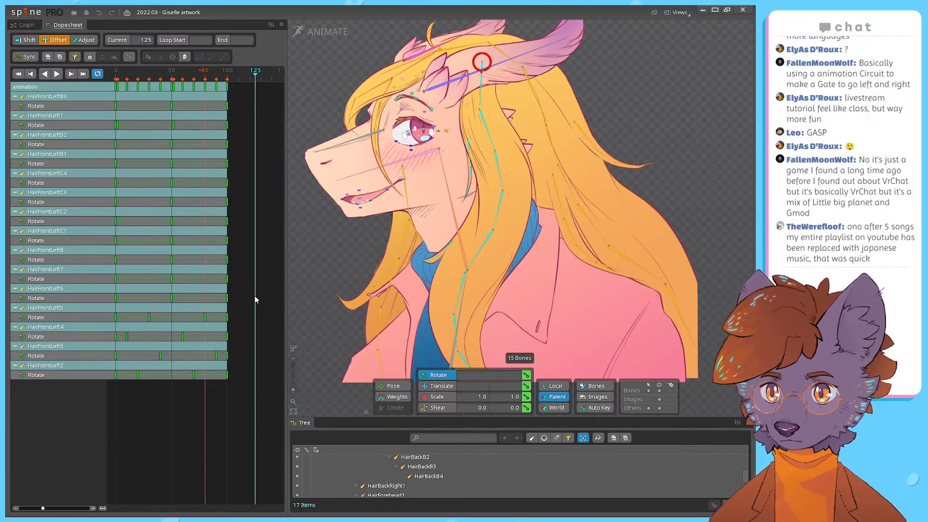
left_click_drag(146, 73, 96, 74)
key("d")
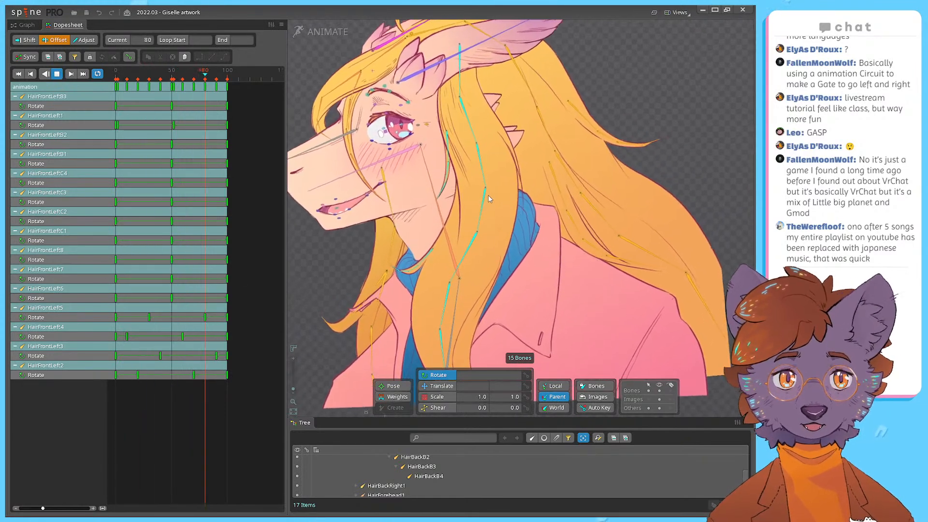
scroll(479, 222, "up", 5)
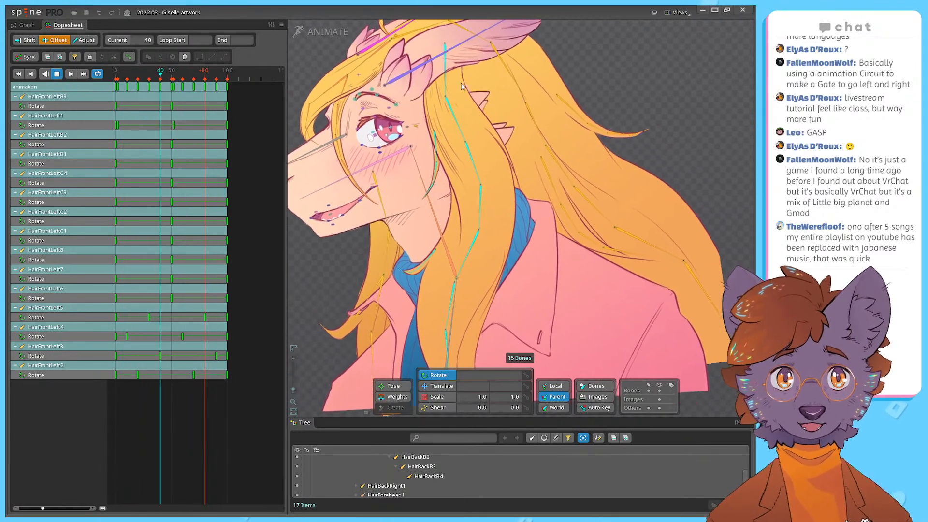
scroll(429, 130, "down", 4)
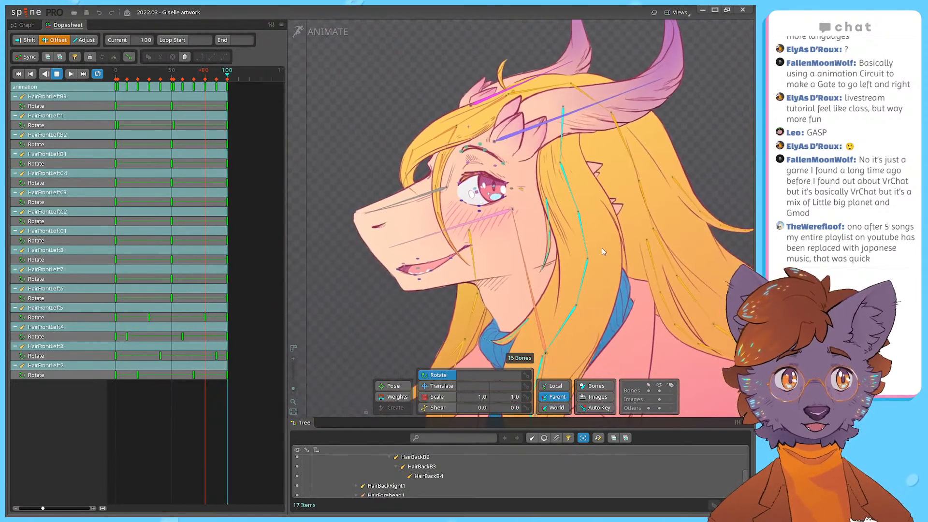
scroll(529, 251, "up", 3)
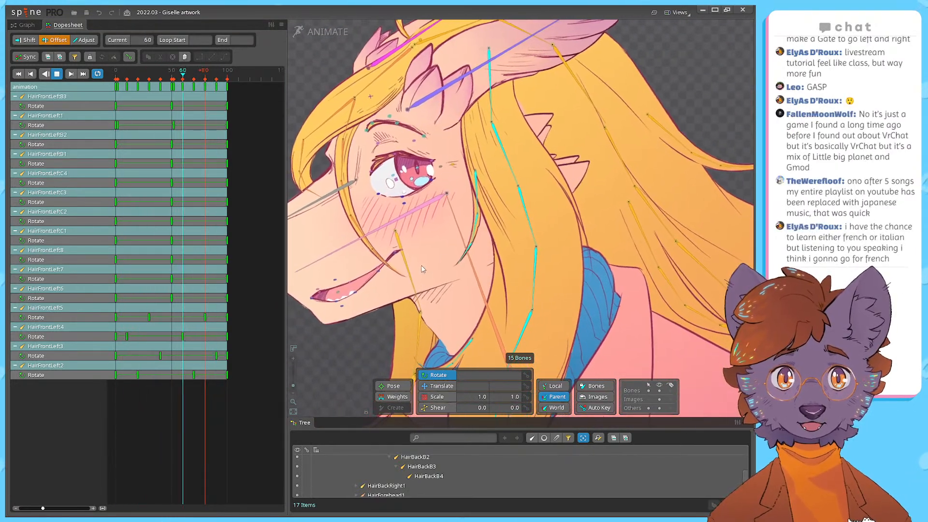
left_click(247, 290)
left_click_drag(238, 274, 118, 290)
left_click(227, 74)
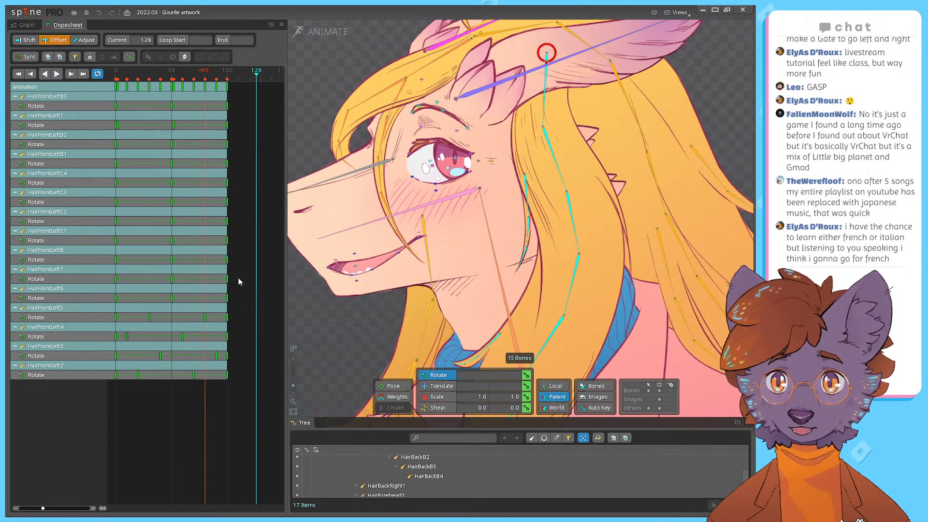
left_click(226, 73)
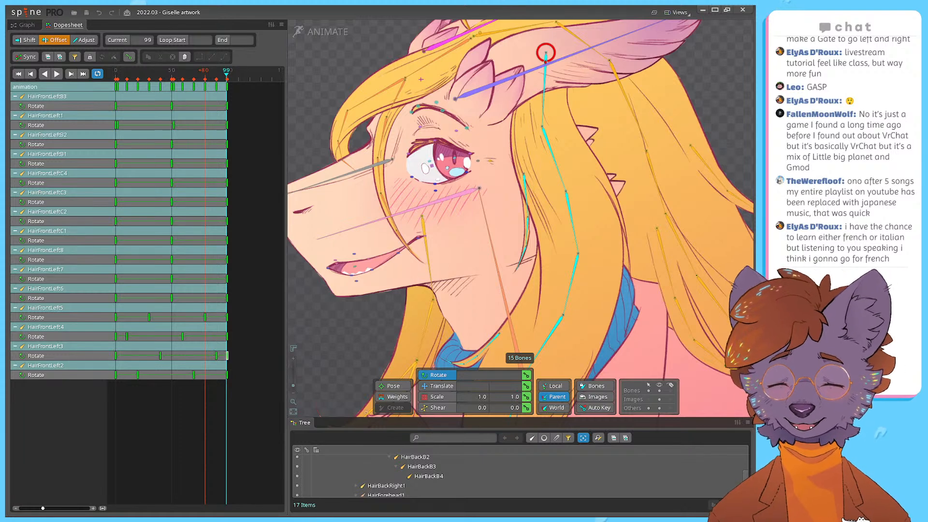
left_click_drag(226, 306, 248, 307)
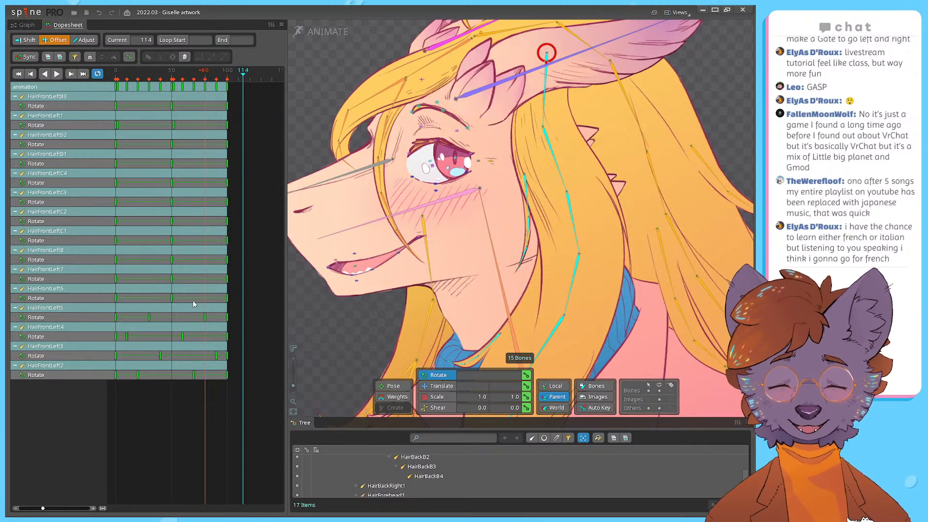
double_click(257, 278)
double_click(241, 309)
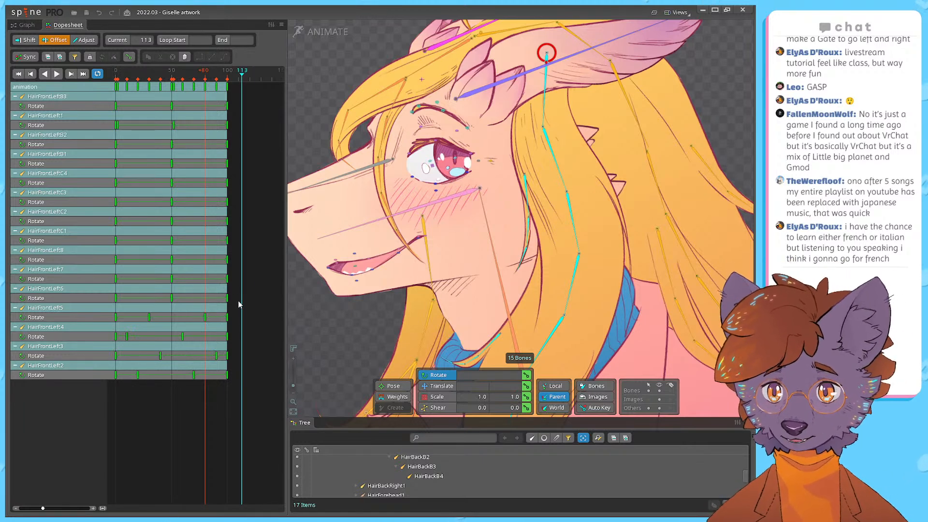
left_click(255, 298)
left_click_drag(249, 294, 113, 303)
double_click(241, 289)
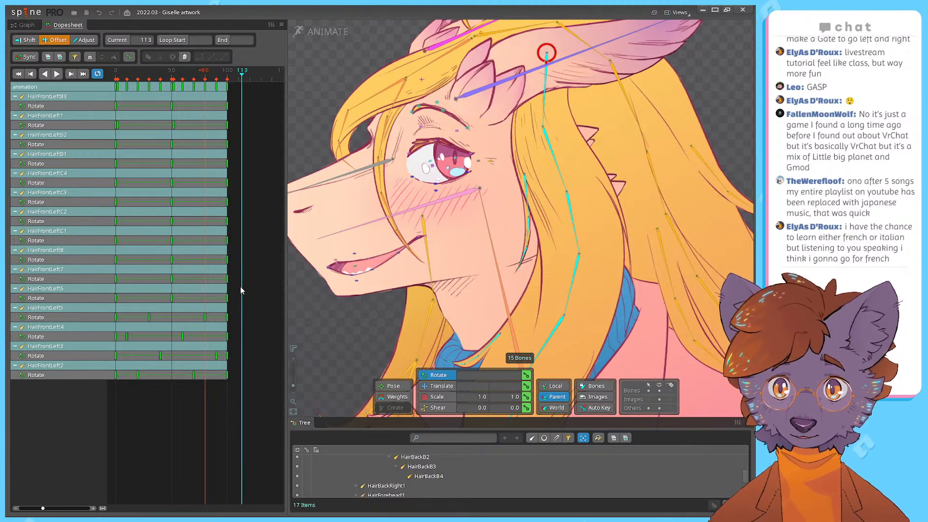
Step: Replay the loop, display the rotation curves of the front-left hair bones in the graph, and enlarge the bone tree
key("space")
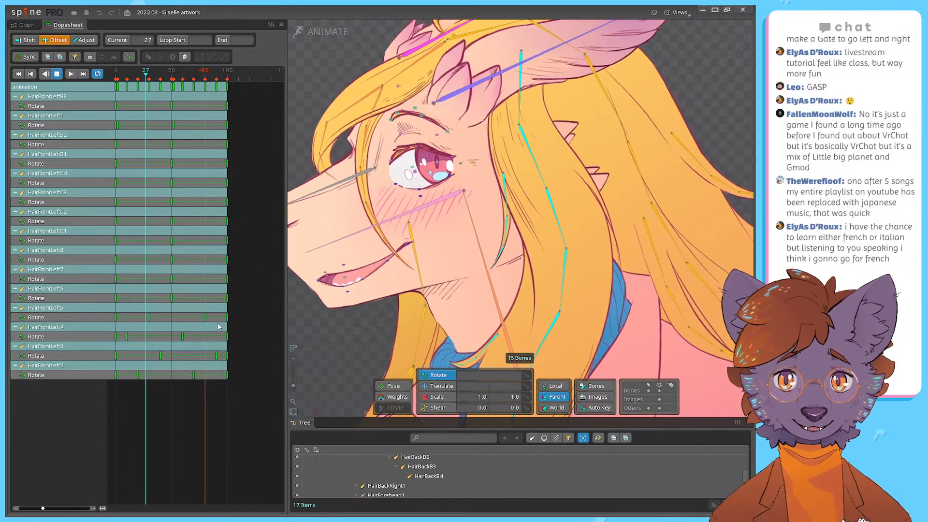
key("space")
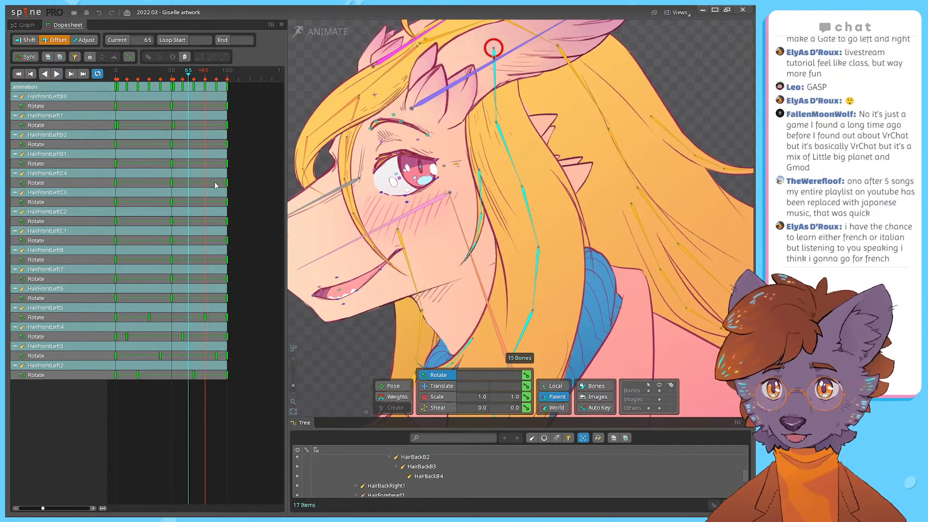
left_click_drag(241, 262, 116, 262)
left_click_drag(233, 279, 115, 281)
left_click_drag(245, 298, 116, 301)
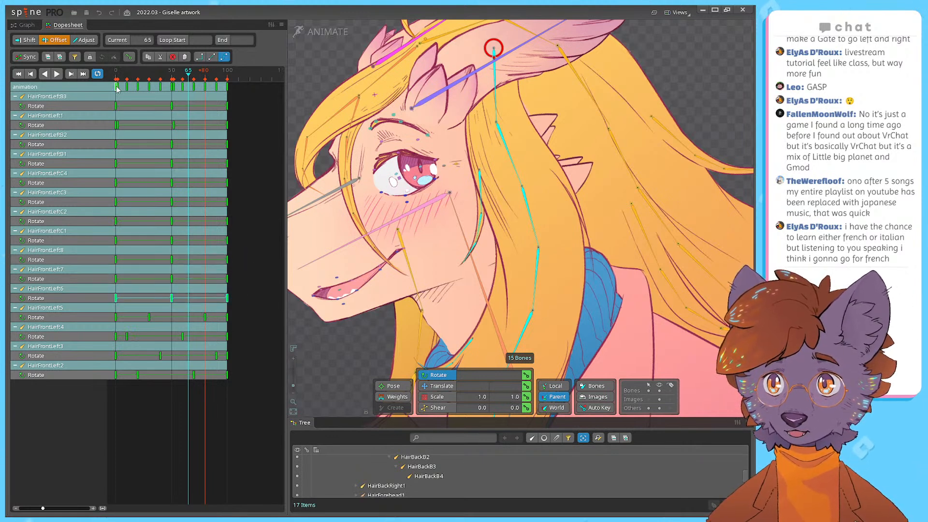
left_click(25, 25)
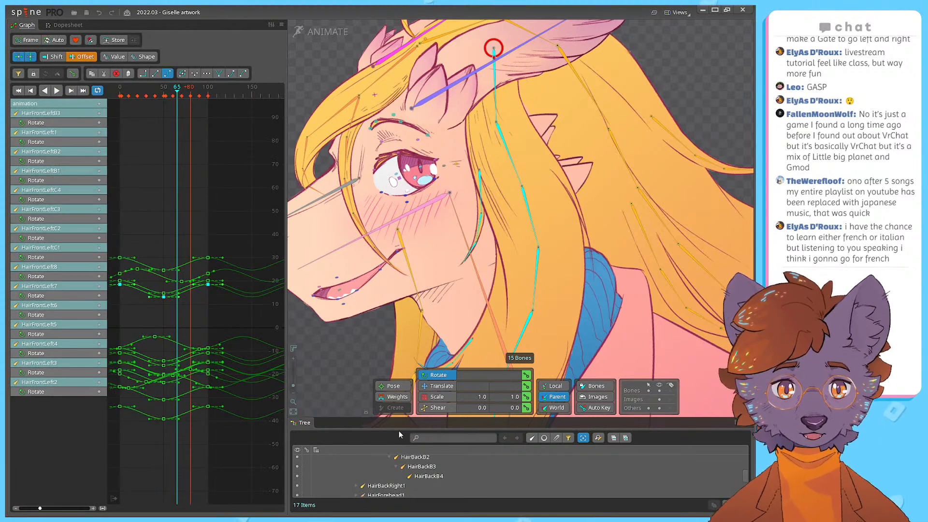
left_click_drag(420, 417, 421, 313)
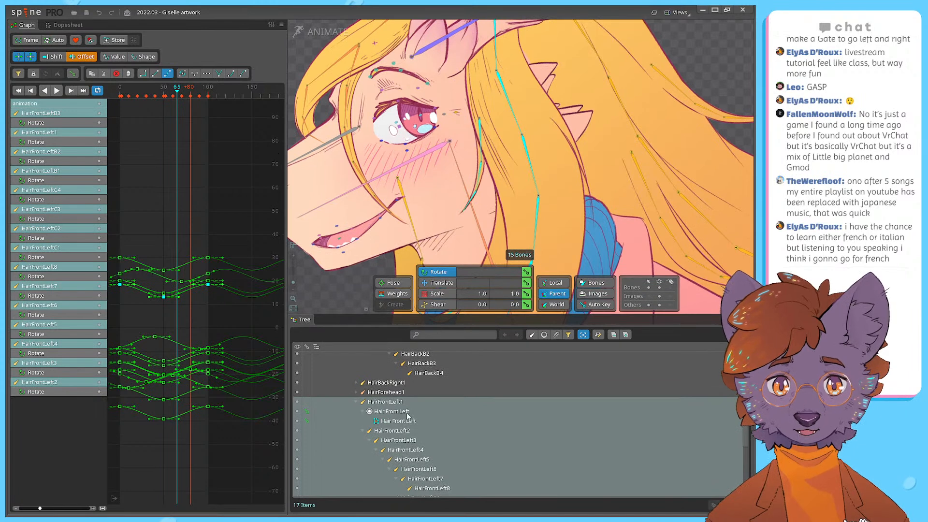
Step: Examine the rotation curves of the bones from HairFrontLeft2 to HairFrontLeft8 one at a time
left_click(430, 402)
scroll(421, 374, "down", 5)
scroll(418, 374, "up", 1)
left_click(413, 366)
left_click(410, 375)
left_click(412, 382)
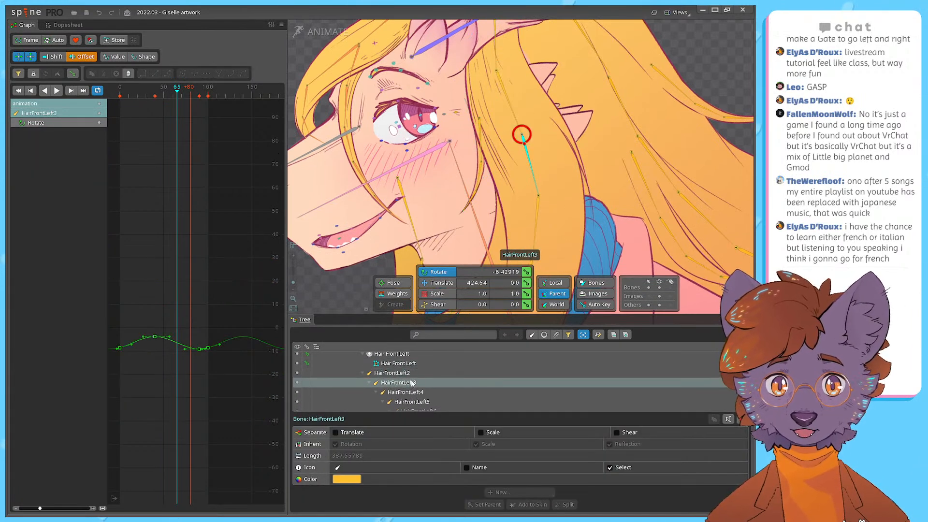
left_click(411, 393)
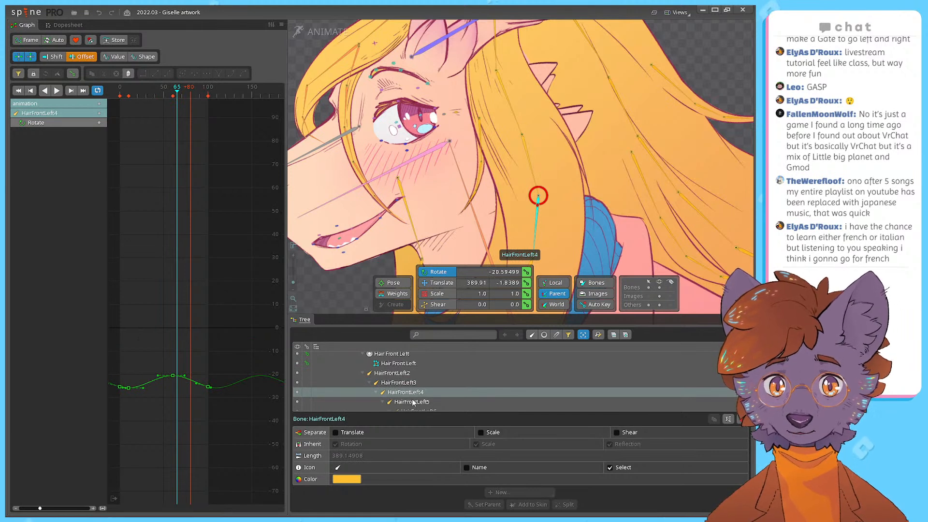
left_click(413, 401)
scroll(421, 401, "down", 3)
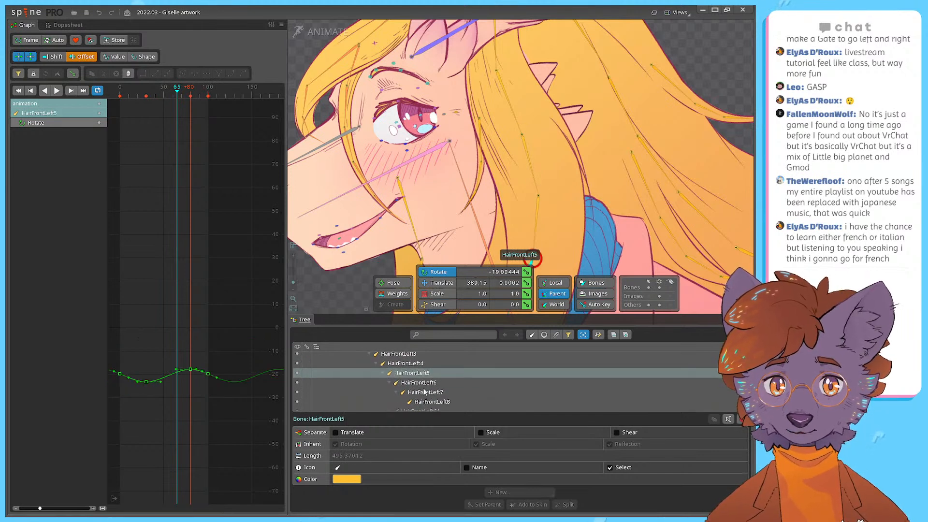
left_click(425, 384)
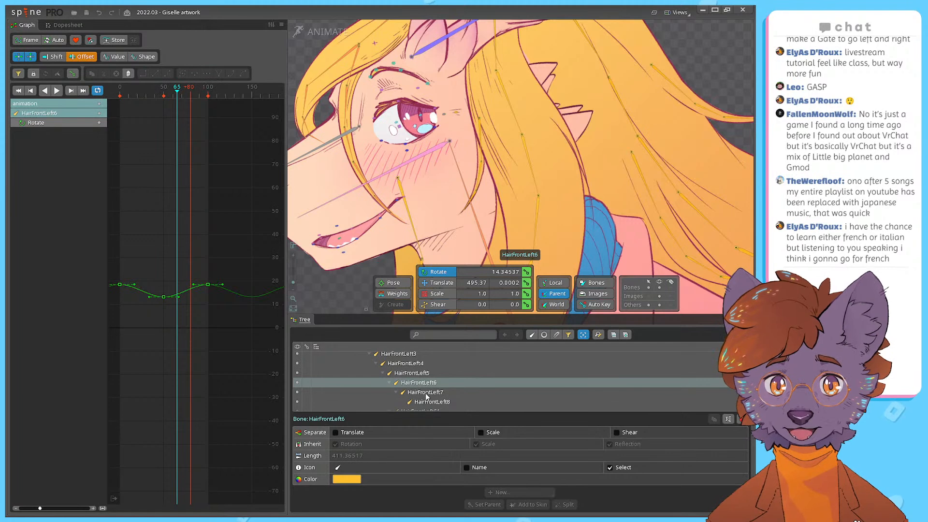
left_click(426, 393)
left_click(429, 403)
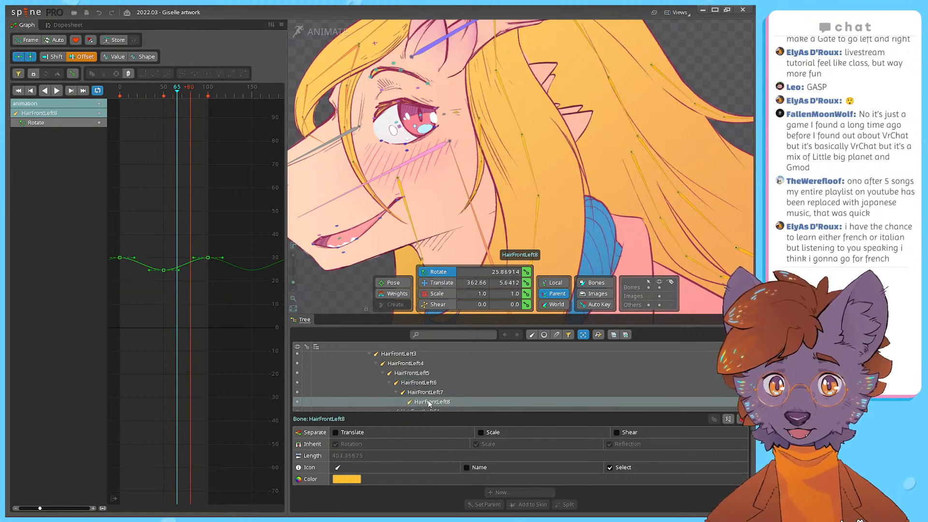
Step: Show only HairFrontLeft7 and HairFrontLeft8 in the dopesheet and offset their rotation keys by 20 and 40 frames respectively
left_click(429, 393, "ctrl")
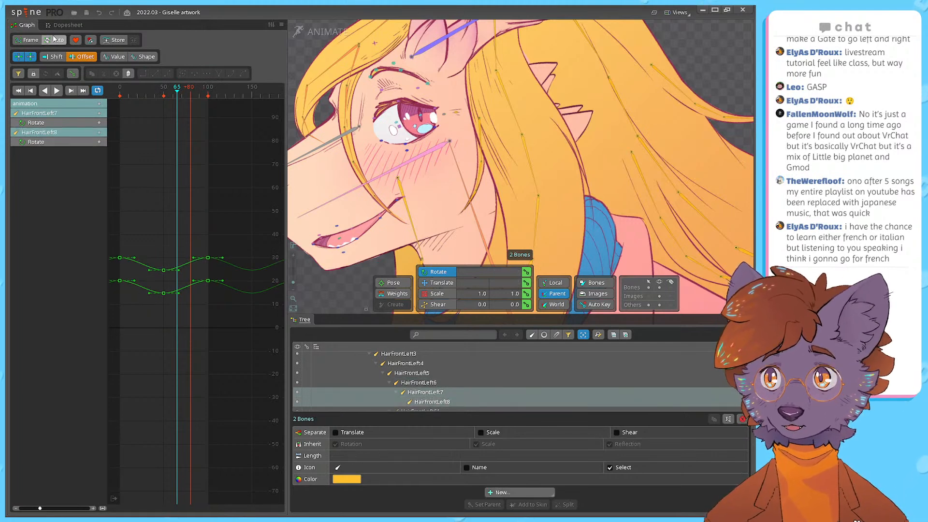
left_click(67, 25)
left_click(236, 127)
left_click_drag(242, 112, 139, 90)
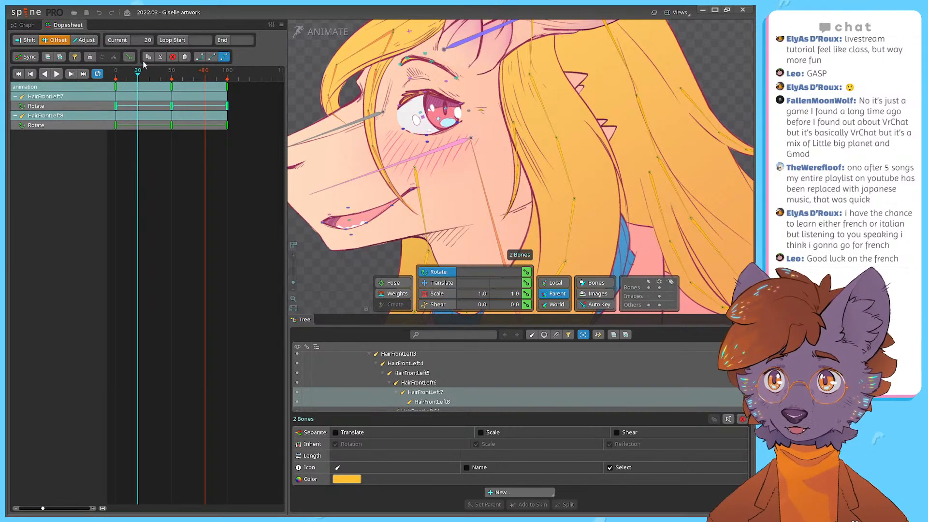
left_click_drag(116, 106, 162, 82)
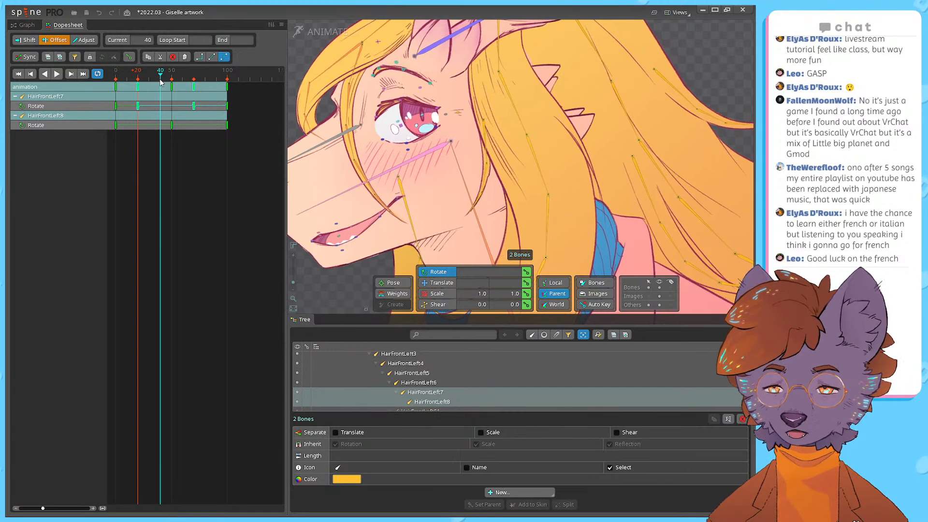
left_click_drag(117, 128, 161, 129)
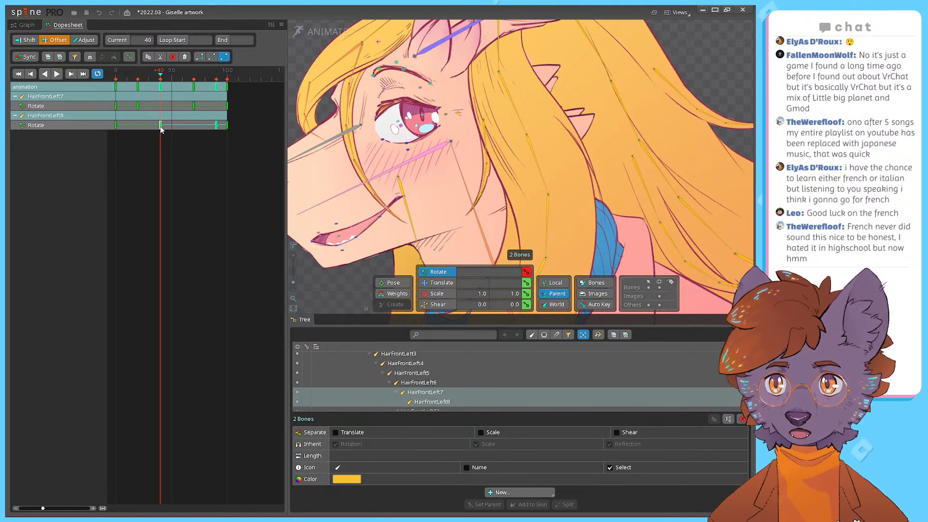
Step: Play the animation focused on the lower hair strand, checking the motion of HairFrontLeft7 and HairFrontLeft8 individually
key("space")
scroll(483, 130, "down", 4)
left_click_drag(453, 227, 451, 172)
scroll(477, 167, "up", 3)
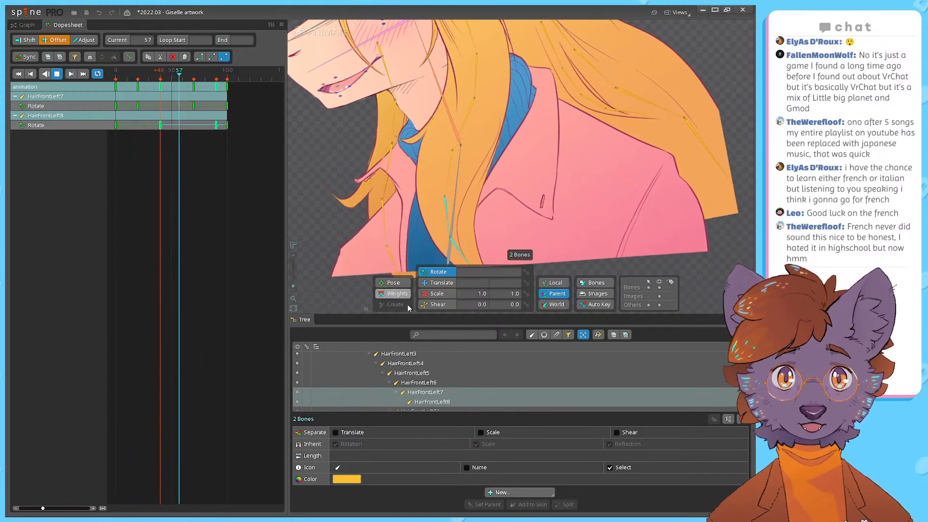
left_click(437, 393)
key("space")
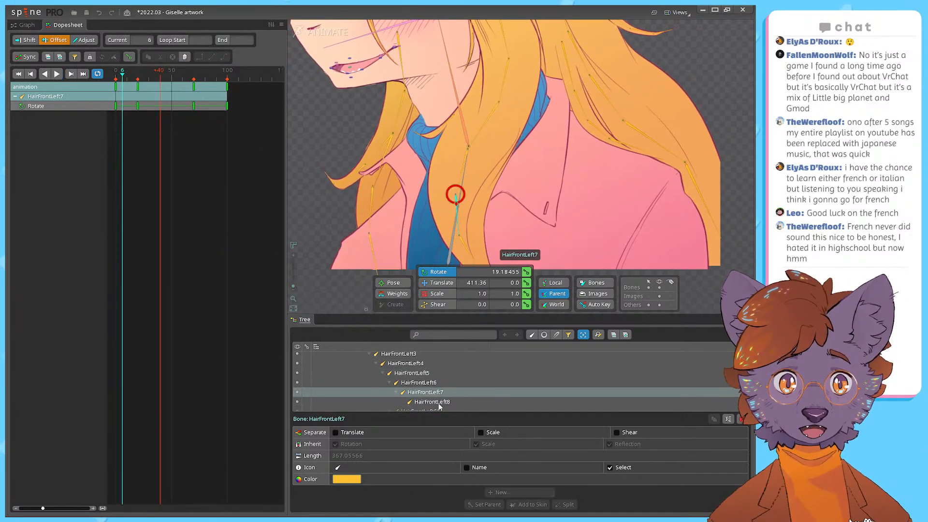
left_click(432, 402)
key("space")
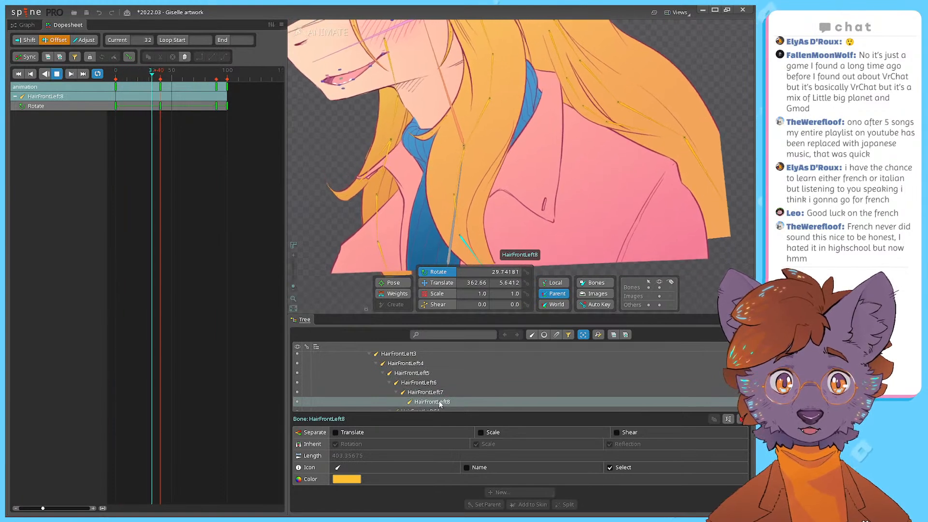
key("space")
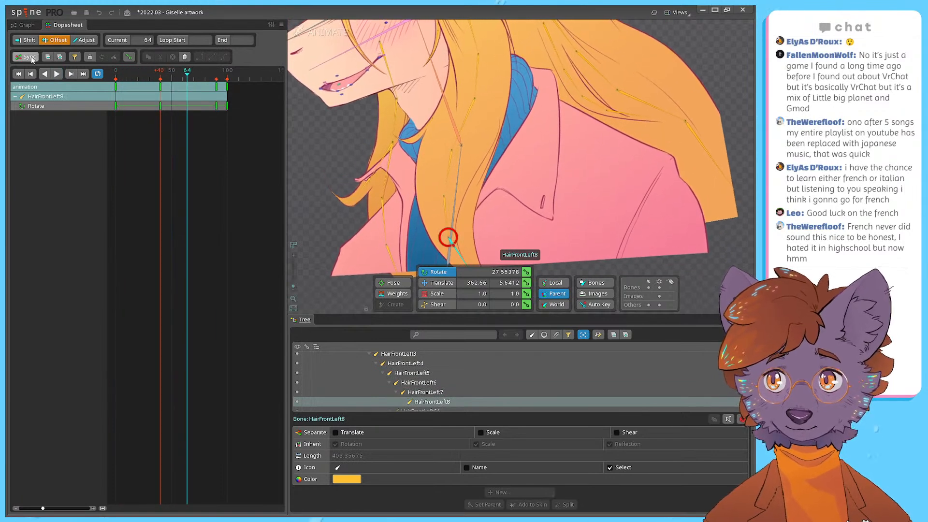
left_click(24, 25)
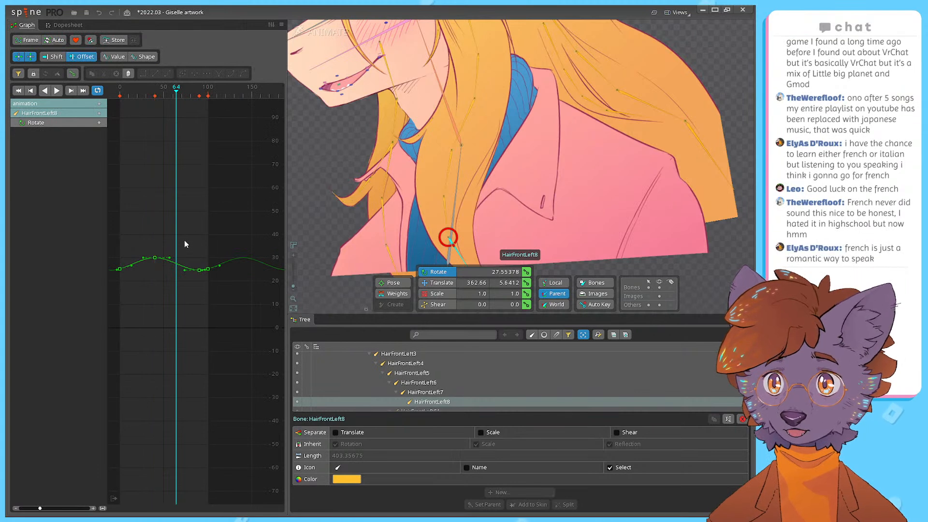
left_click_drag(154, 258, 157, 258)
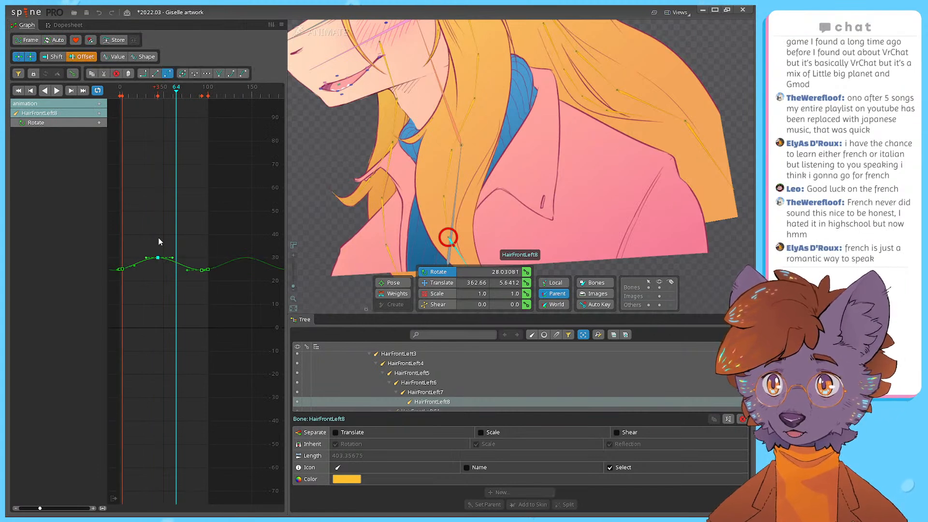
key("ctrl+z")
left_click(54, 56)
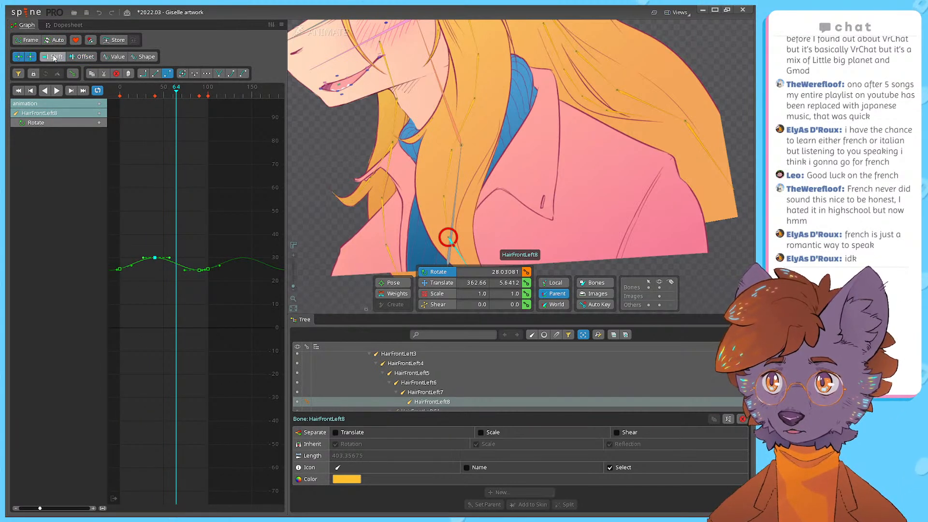
left_click_drag(156, 257, 158, 237)
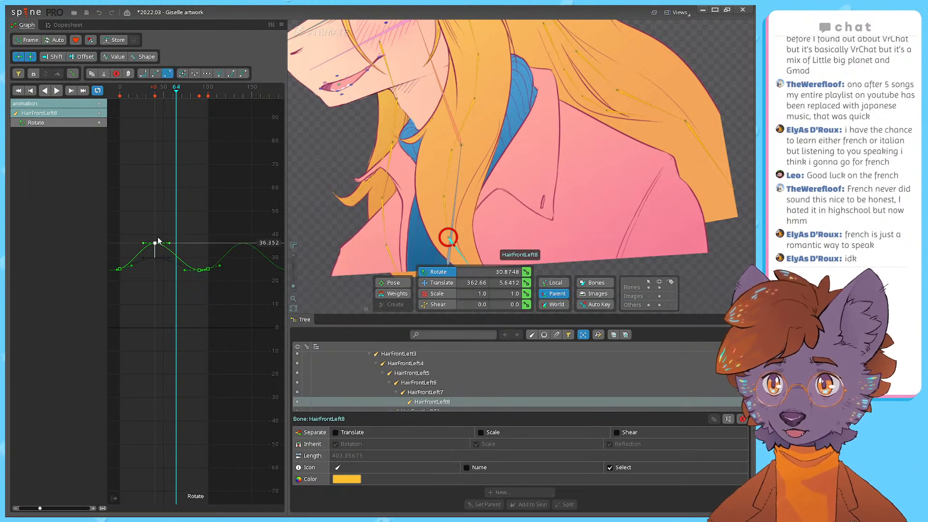
key("ctrl+z")
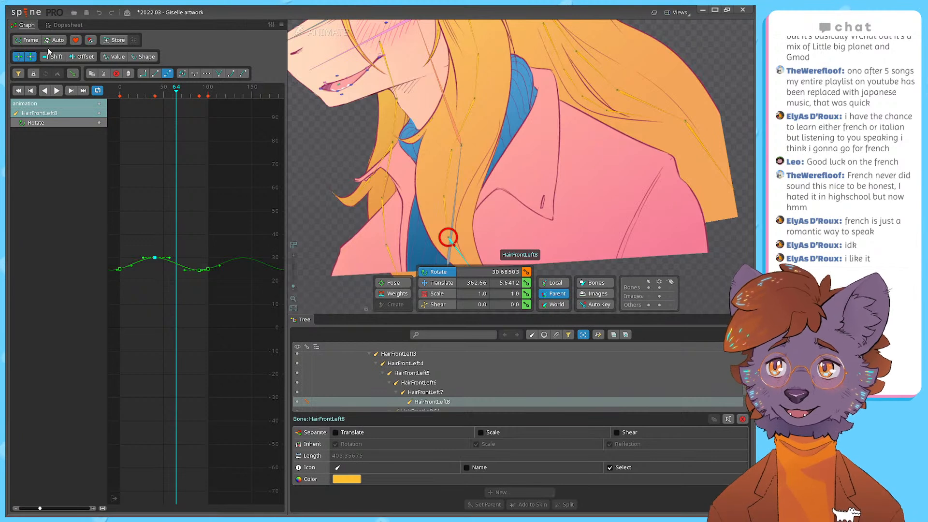
Step: Offset all of HairFrontLeft8's rotation keys back by 40 frames in the dopesheet so the curve starts from frame 0
left_click(54, 25)
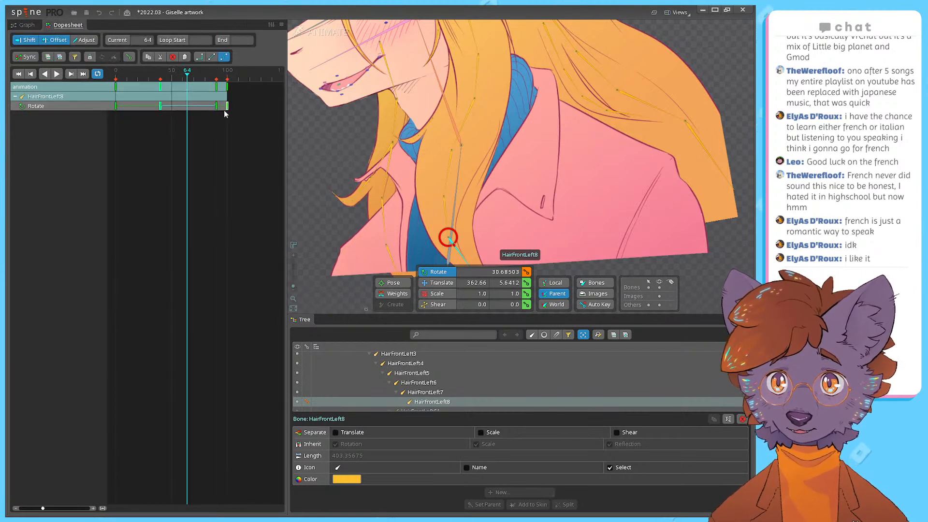
left_click_drag(240, 107, 105, 109)
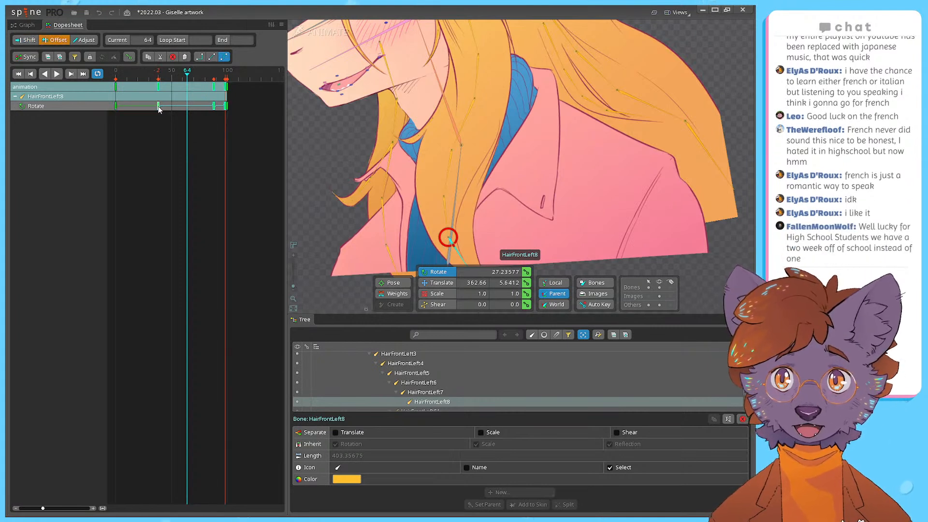
left_click_drag(161, 109, 117, 111)
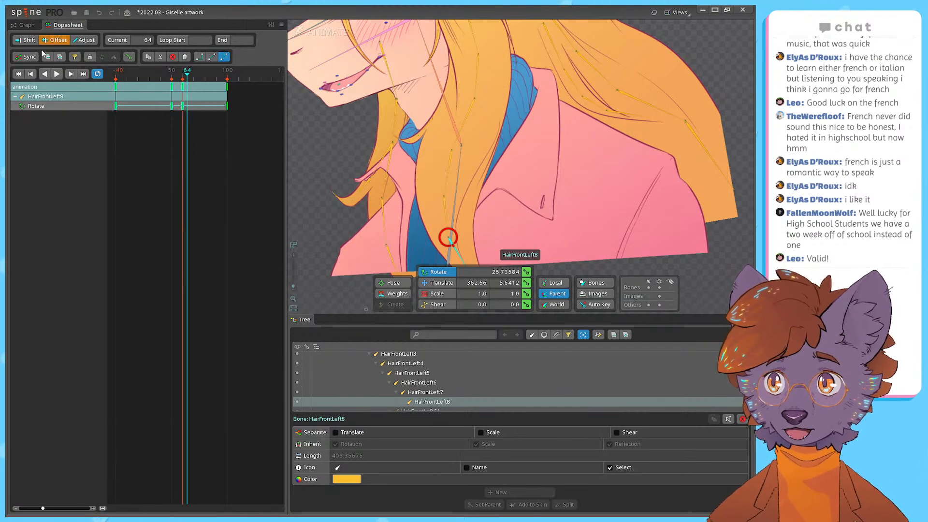
Step: Remove HairFrontLeft8's extra rotation key at frame 60 and widen its curve to about 36° at frames 0 and 100 and 15° at frame 50
left_click(26, 25)
left_click_drag(165, 269, 192, 292)
left_click_drag(160, 233, 120, 242)
key("ctrl+z")
left_click(221, 237)
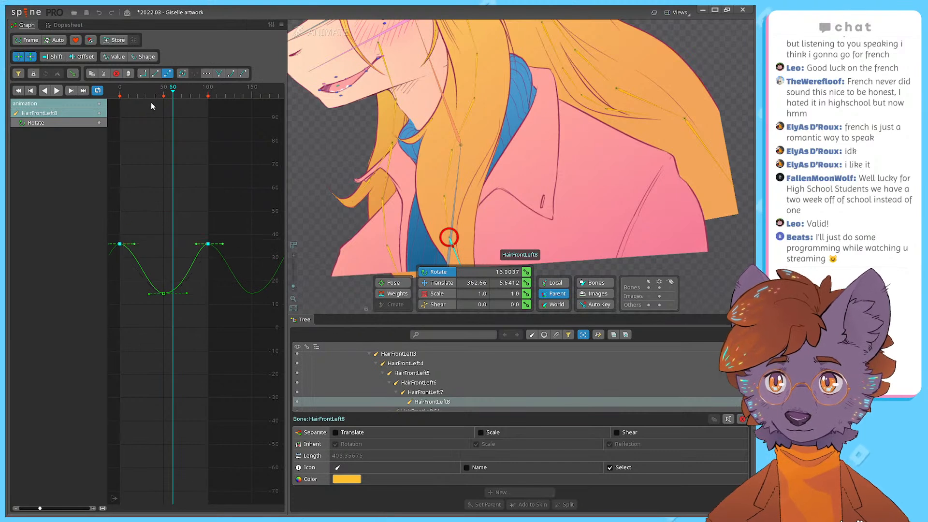
key("space")
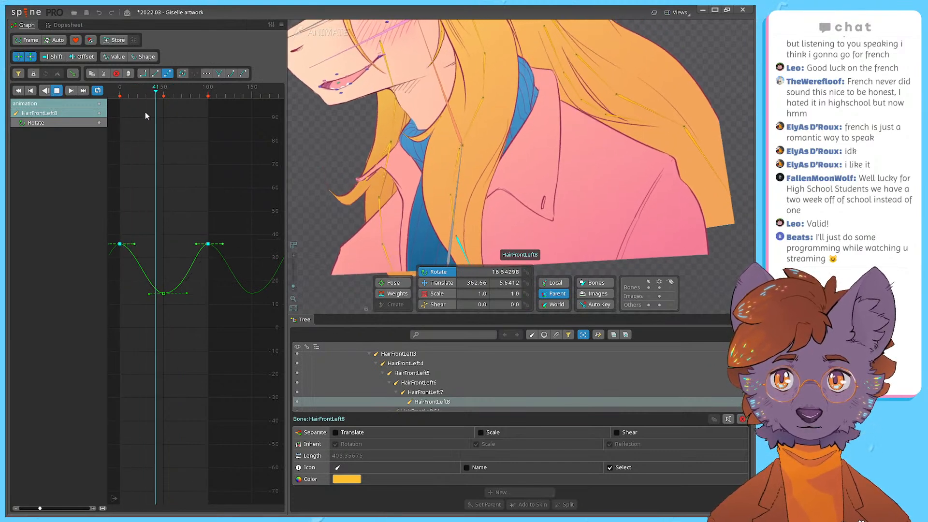
key("space")
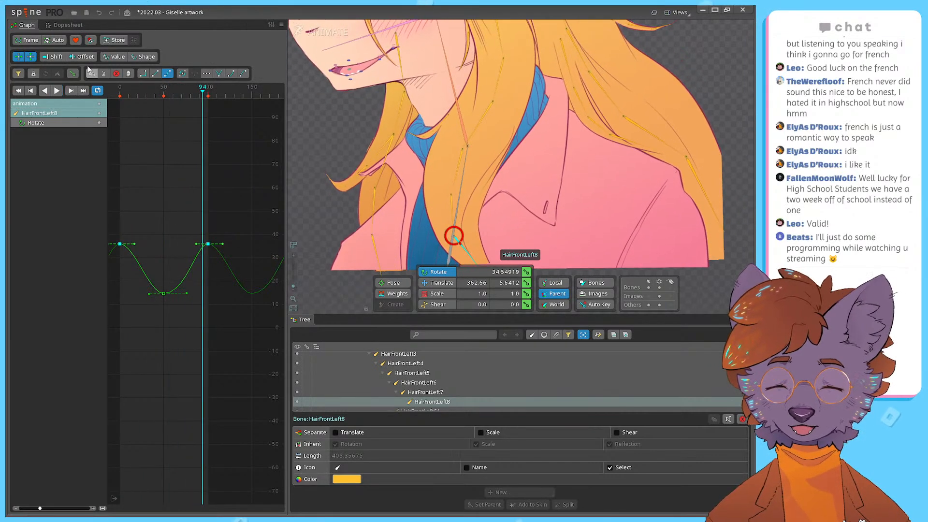
Step: Offset HairFrontLeft8's rotation keys by 40 frames in the dopesheet and check the strand tip's motion close up during playback
left_click(65, 25)
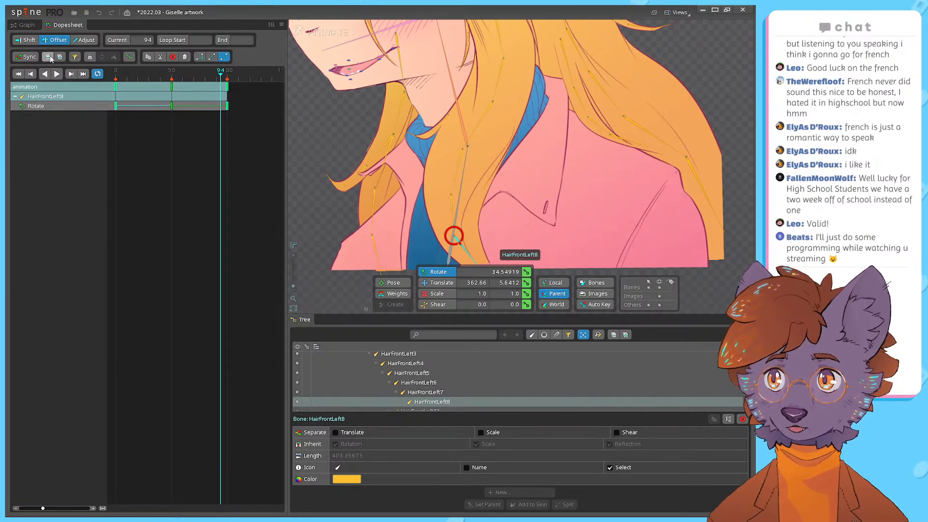
left_click(129, 77)
left_click_drag(130, 79, 160, 79)
left_click_drag(116, 106, 161, 106)
key("space")
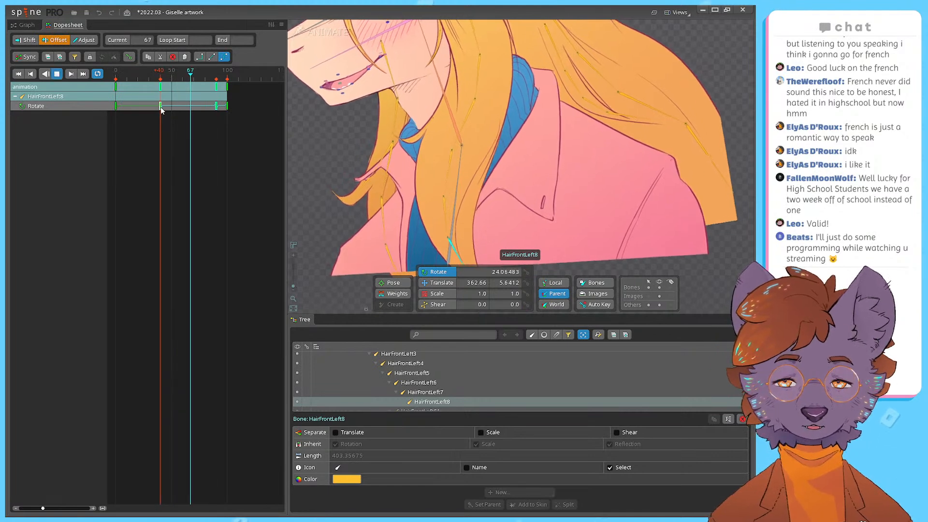
scroll(435, 164, "up", 5)
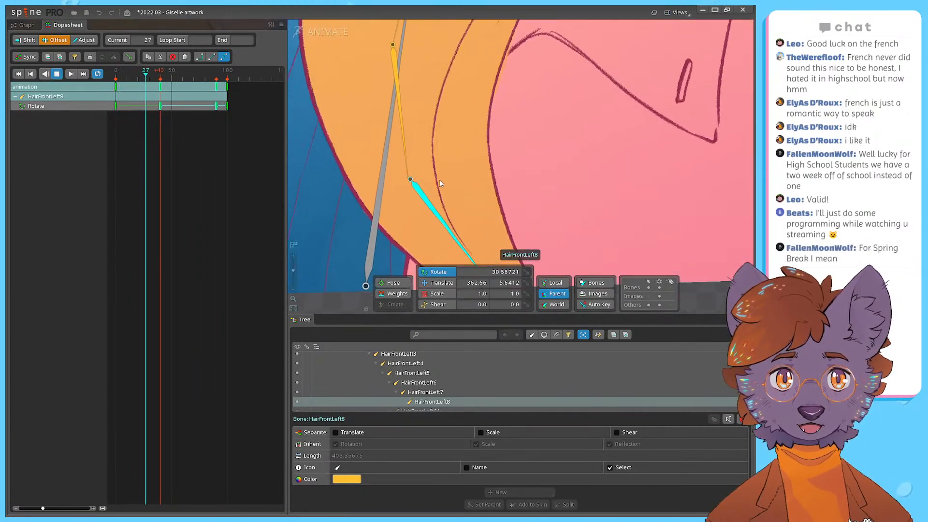
scroll(449, 172, "down", 3)
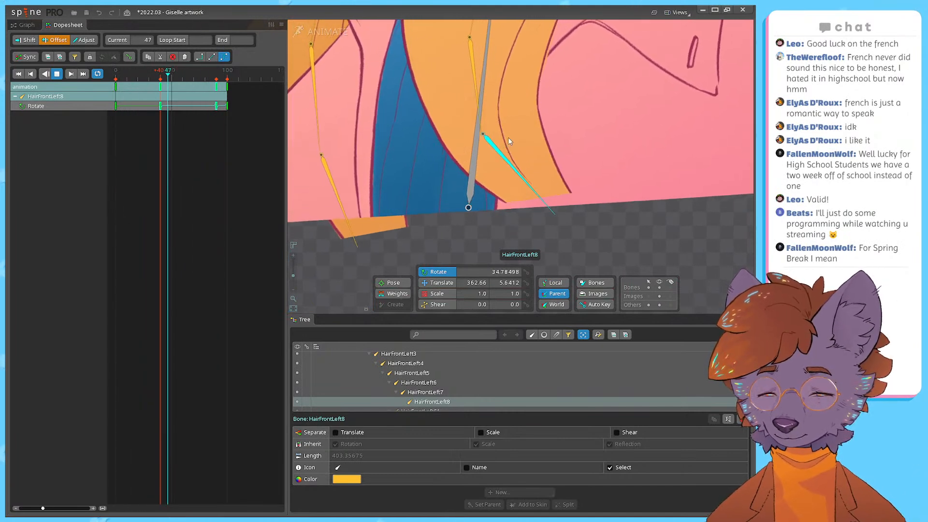
key("space")
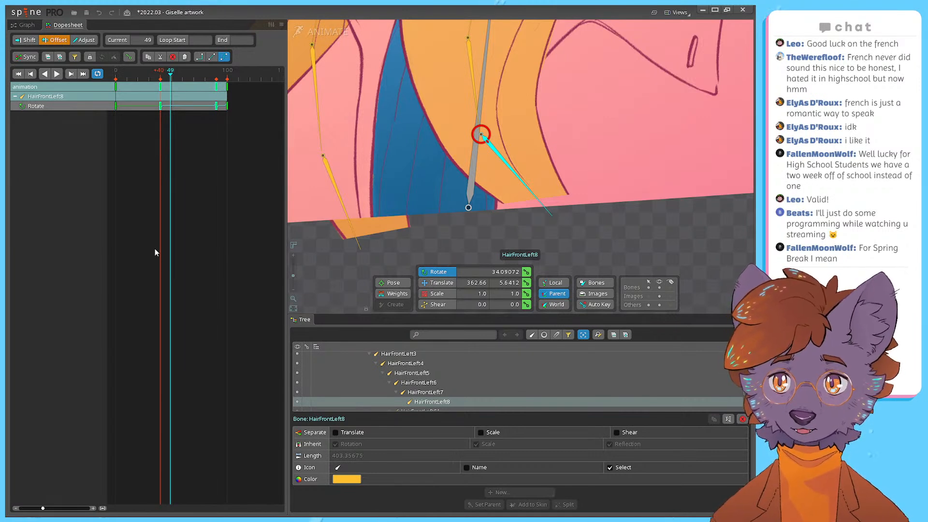
left_click_drag(118, 76, 161, 89)
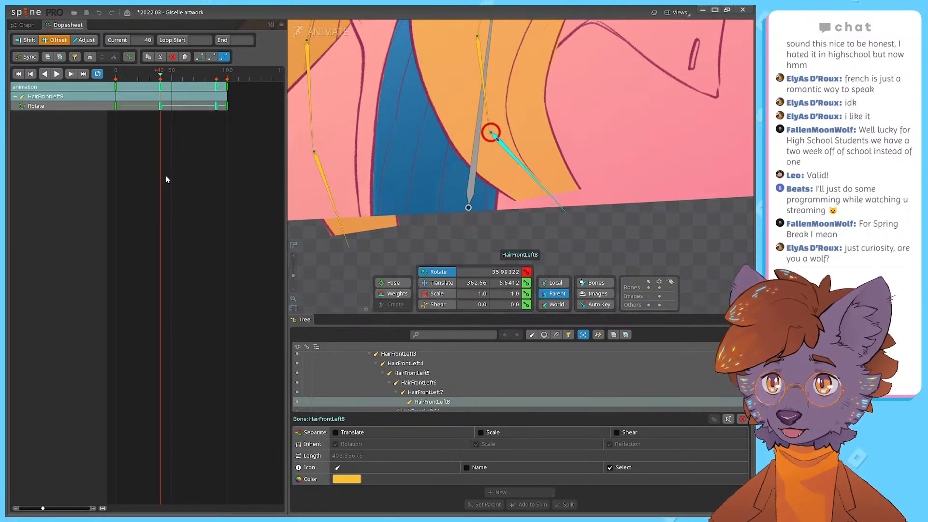
Step: Offset HairFrontLeft7's rotation keys back by 20 frames in the graph and delete the extra key at frame 80
left_click_drag(409, 148, 384, 239)
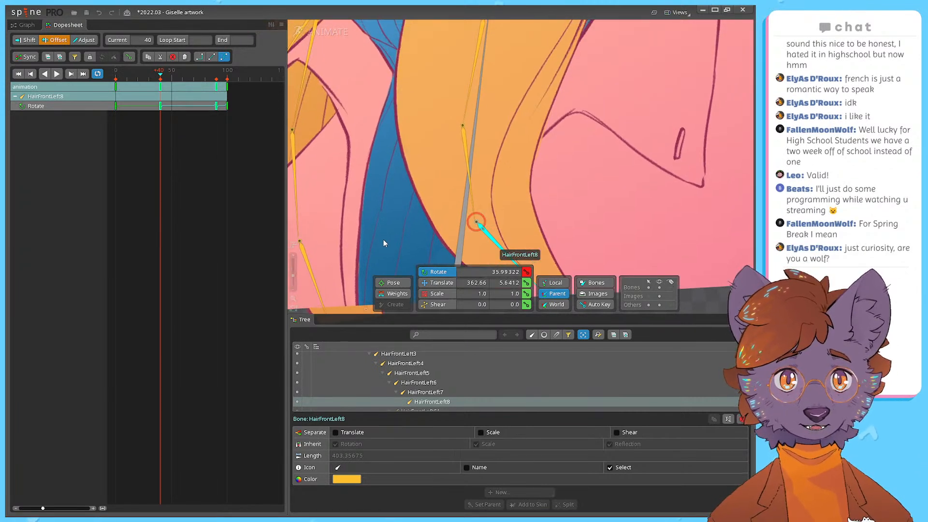
left_click(460, 146)
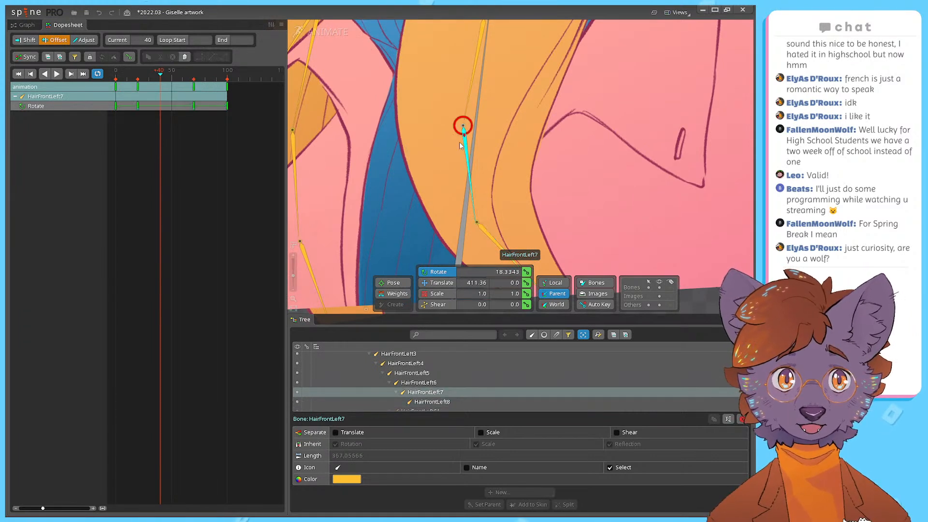
left_click(25, 25)
left_click_drag(234, 324, 115, 261)
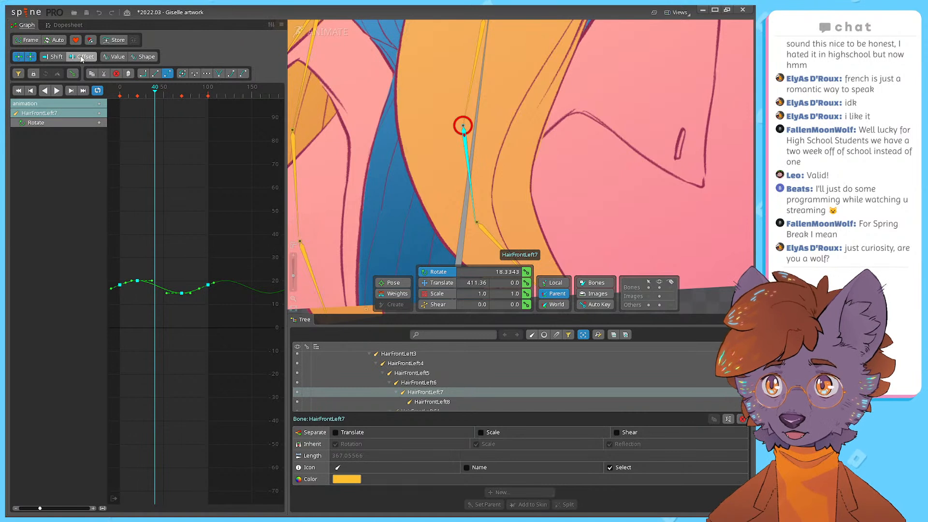
left_click_drag(129, 286, 120, 303)
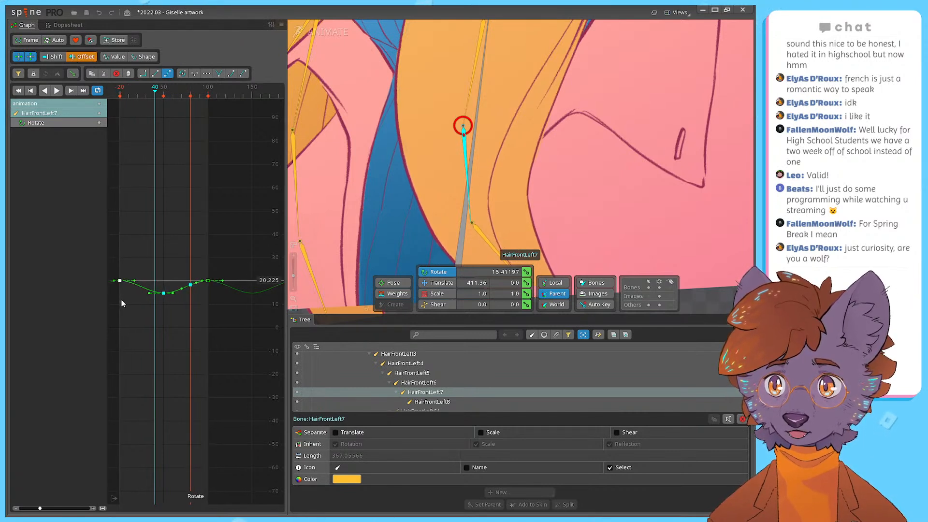
double_click(191, 285)
key("Delete")
mouse_move(163, 293)
left_mouse_down()
mouse_move(163, 320)
mouse_move(163, 306)
left_mouse_up()
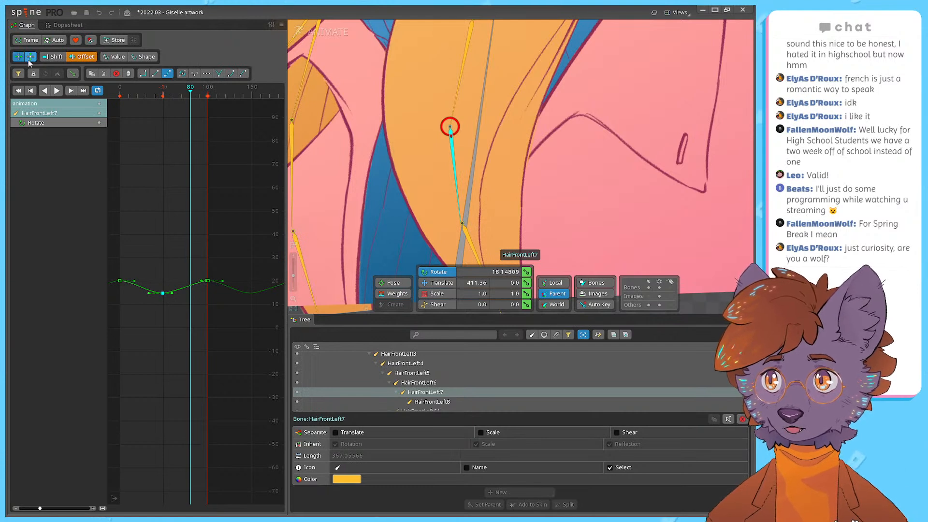
left_click_drag(163, 298, 168, 347)
key("ctrl+z")
left_click(171, 240)
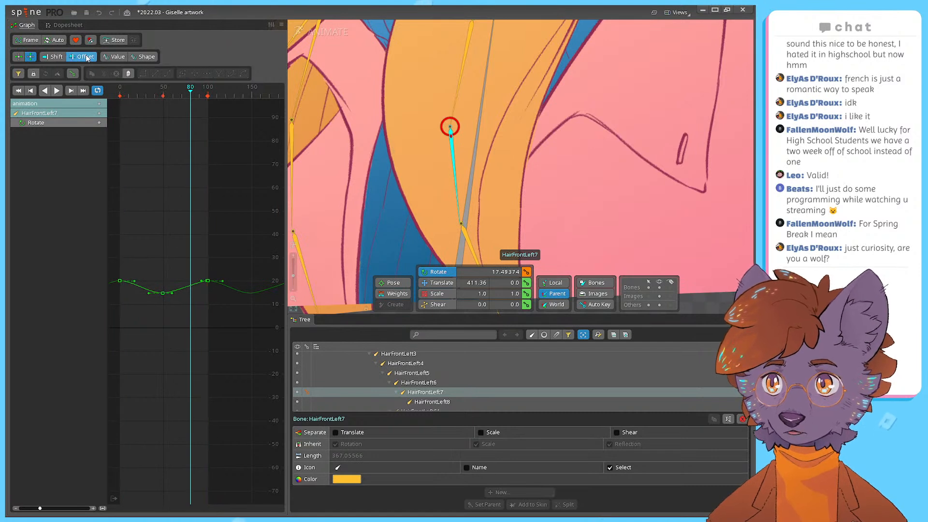
Step: Widen HairFrontLeft7's rotation curve to about 26° at frames 0 and 100 and about 6° at frame 50
mouse_move(163, 293)
left_mouse_down()
mouse_move(163, 322)
mouse_move(164, 309)
left_mouse_up()
left_click(210, 269)
left_click_drag(219, 257, 208, 281)
left_click(121, 282)
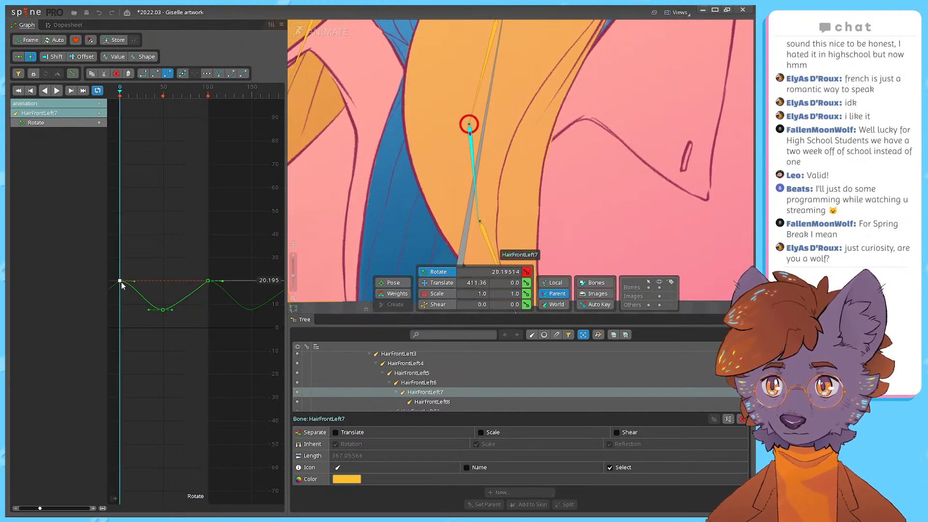
left_click_drag(242, 257, 118, 305)
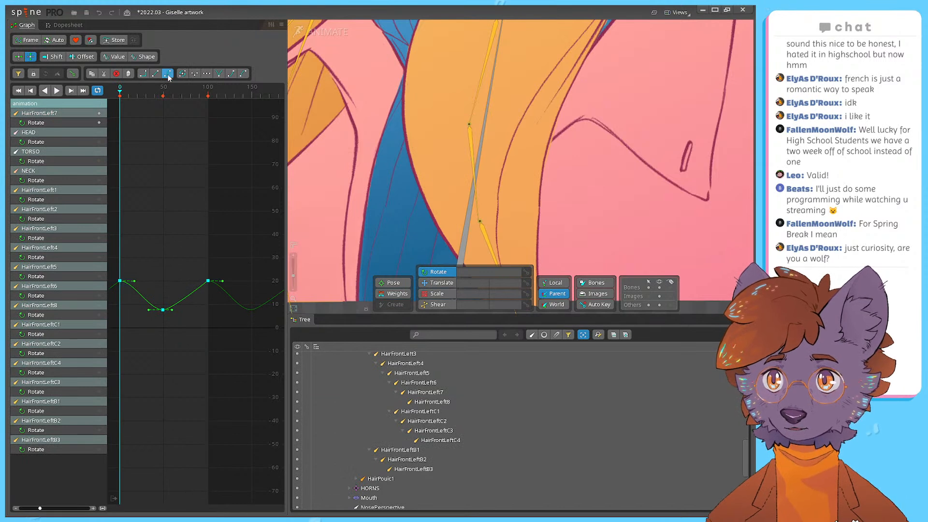
left_click_drag(240, 269, 112, 286)
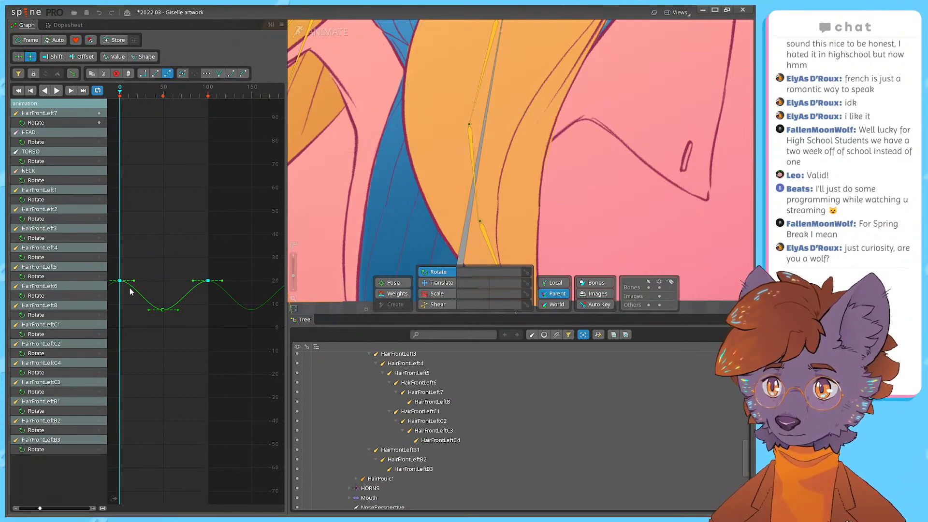
mouse_move(120, 281)
left_mouse_down()
mouse_move(122, 260)
mouse_move(124, 267)
left_mouse_up()
left_click(168, 317)
left_click_drag(164, 312, 161, 318)
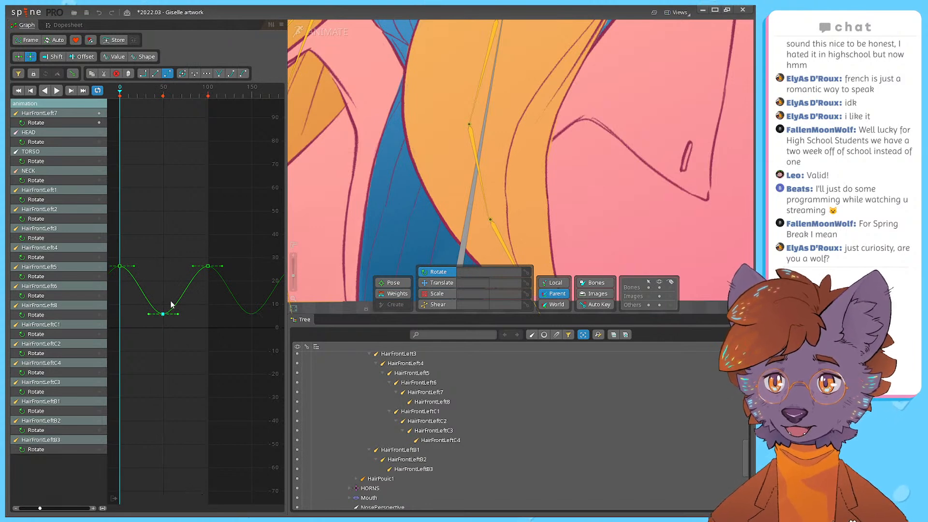
Step: Preview the loop, offset HairFrontLeft7's rotation keys by 20 frames, and replay it with the whole strand in view
left_click(185, 242)
key("d")
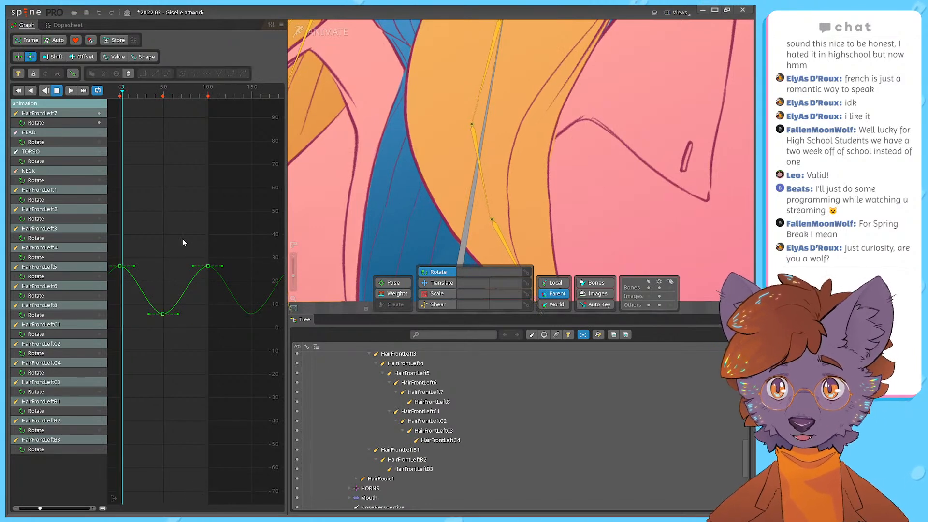
key("d")
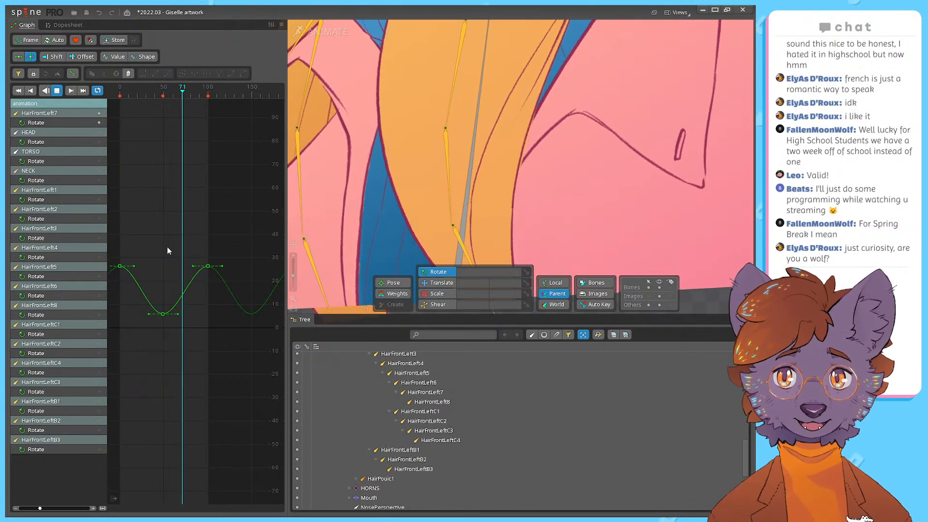
left_click_drag(221, 336, 105, 223)
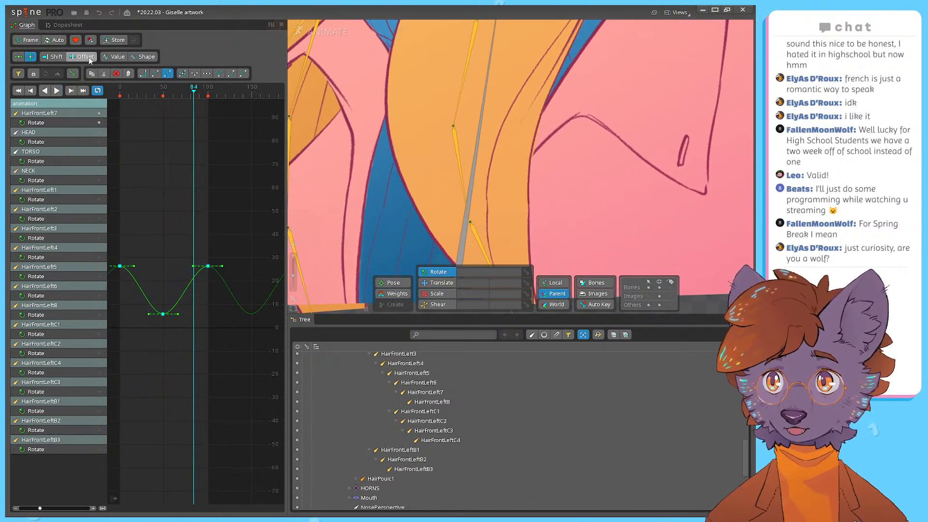
left_click_drag(128, 281, 150, 284)
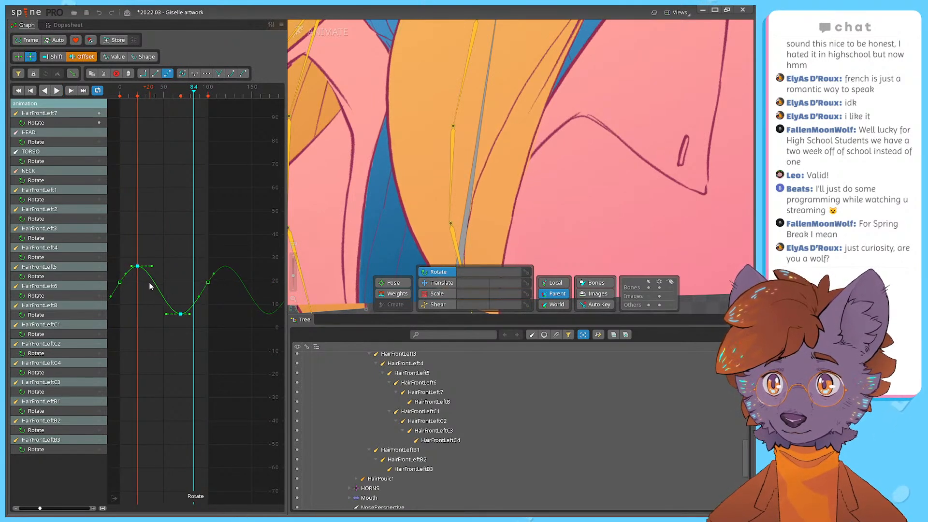
key("d")
scroll(544, 116, "down", 4)
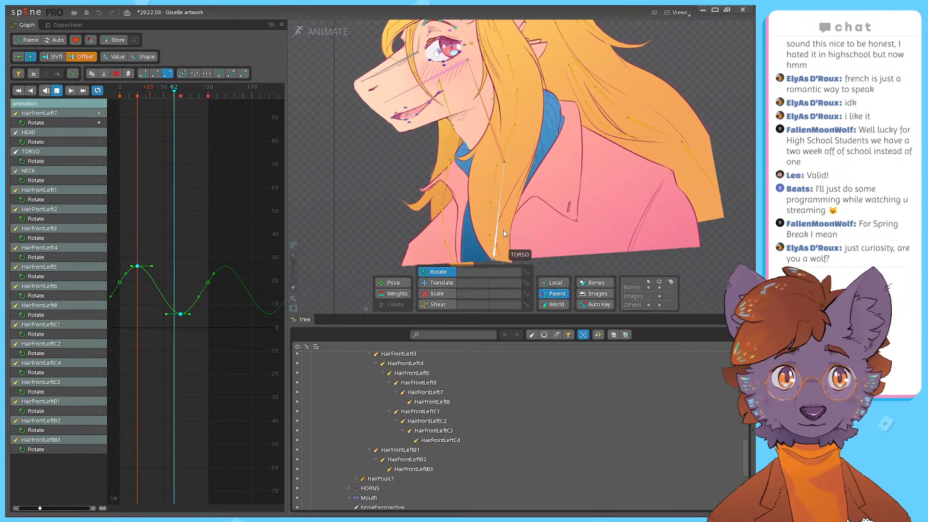
Step: Select HairFrontLeft6 and lower its rotation key at frame 50 to about 4° in the graph
left_click(498, 167)
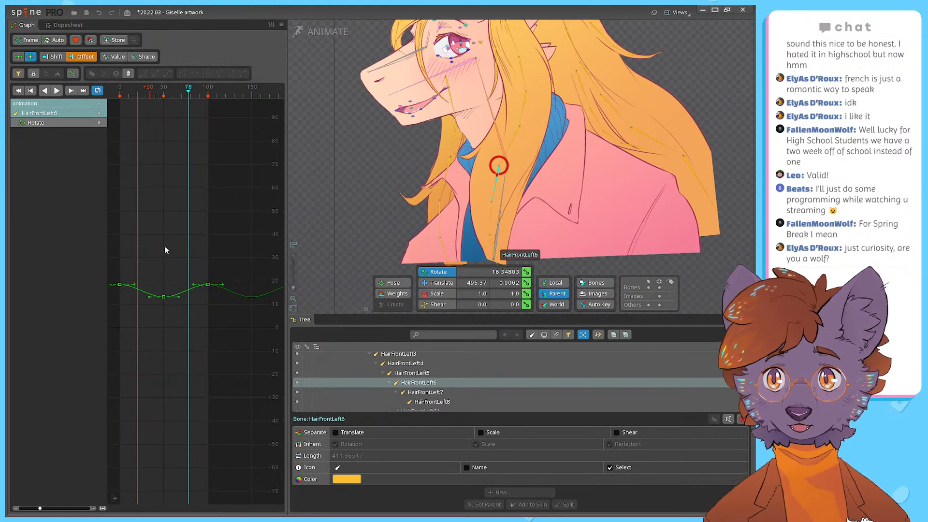
left_click(163, 90)
left_click(78, 58)
left_click_drag(163, 296, 164, 327)
key("ctrl+z")
key("space")
left_click(163, 308)
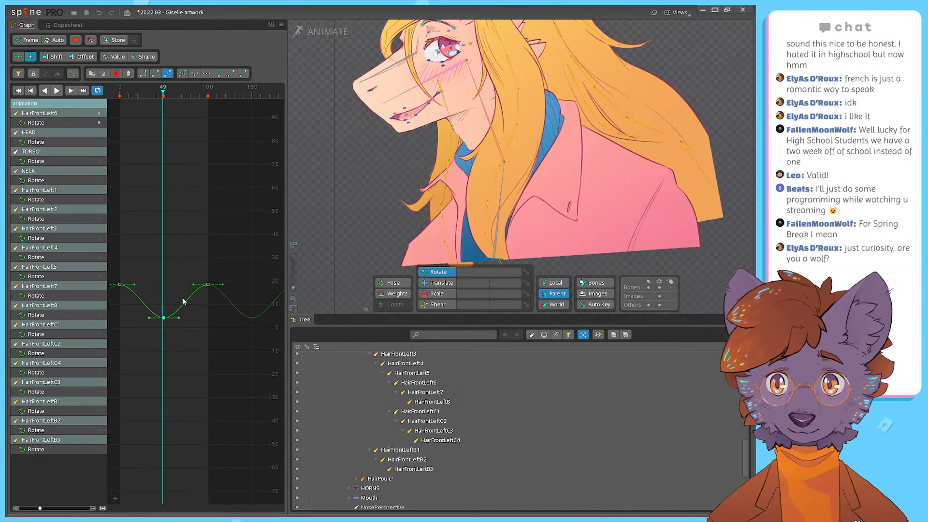
Step: Raise HairFrontLeft6's rotation keys at frames 0 and 100 to about 25° and replay the loop
left_click(210, 283)
left_click(121, 280)
left_click_drag(122, 280, 122, 267)
left_click_drag(131, 89, 120, 125)
key("d")
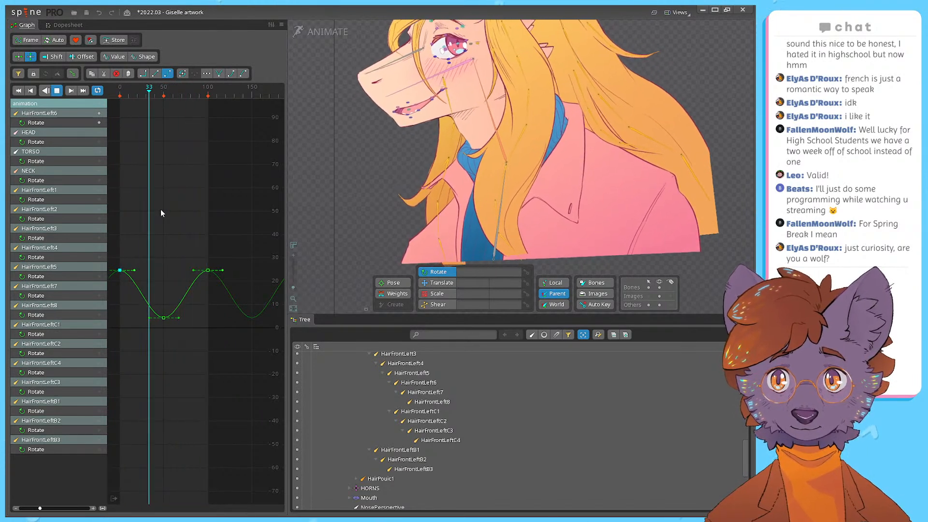
Step: Check the upper front-left hair bones in the looping preview and select HairFrontLeft2
key("d")
left_click(525, 134)
left_click_drag(527, 129, 525, 218)
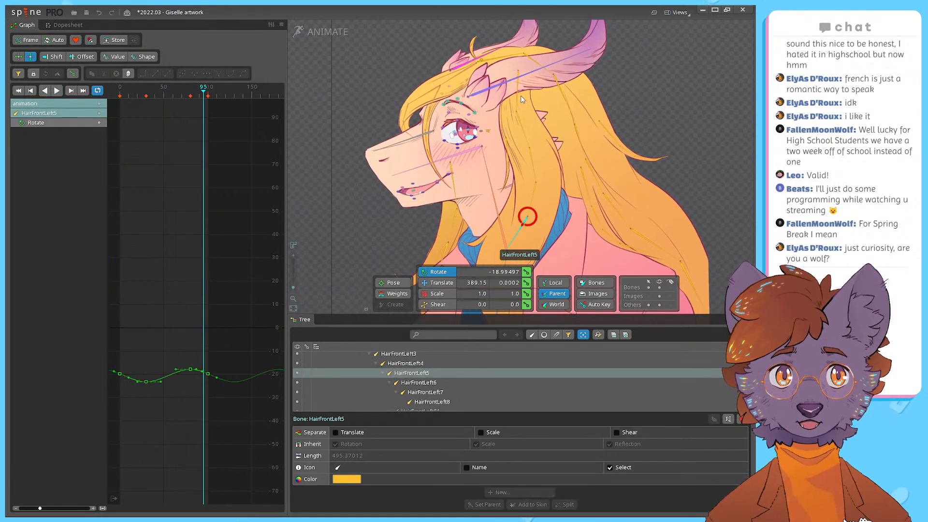
left_click(519, 94)
key("d")
key("d")
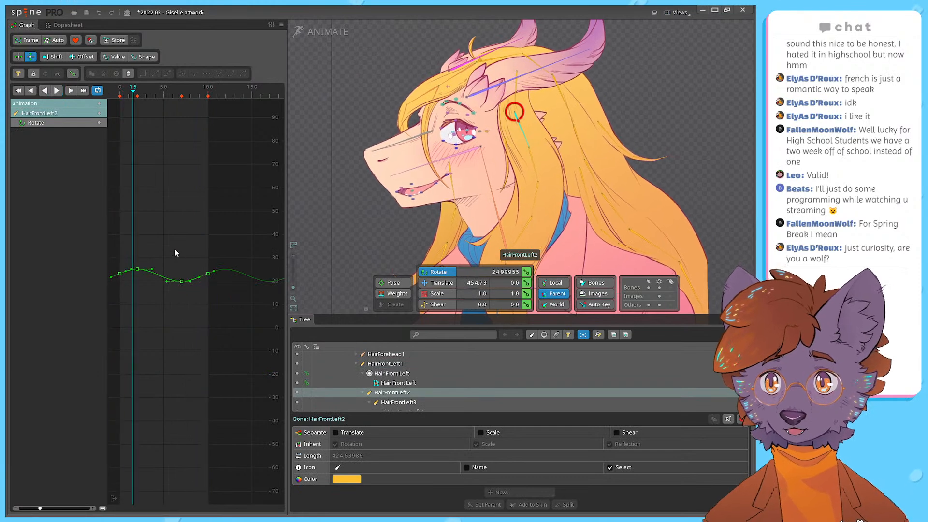
Step: Offset HairFrontLeft2's rotation keys back so the main poses sit at frames 0, 50 and 100
mouse_move(224, 313)
left_mouse_down()
mouse_move(111, 250)
mouse_move(135, 273)
mouse_move(116, 272)
mouse_move(162, 301)
mouse_move(167, 324)
mouse_move(168, 315)
left_mouse_up()
left_click(168, 238)
double_click(190, 274)
key("Delete")
double_click(163, 281)
key("ctrl+z")
double_click(180, 245)
mouse_move(164, 282)
left_mouse_down()
mouse_move(161, 303)
mouse_move(168, 287)
left_mouse_up()
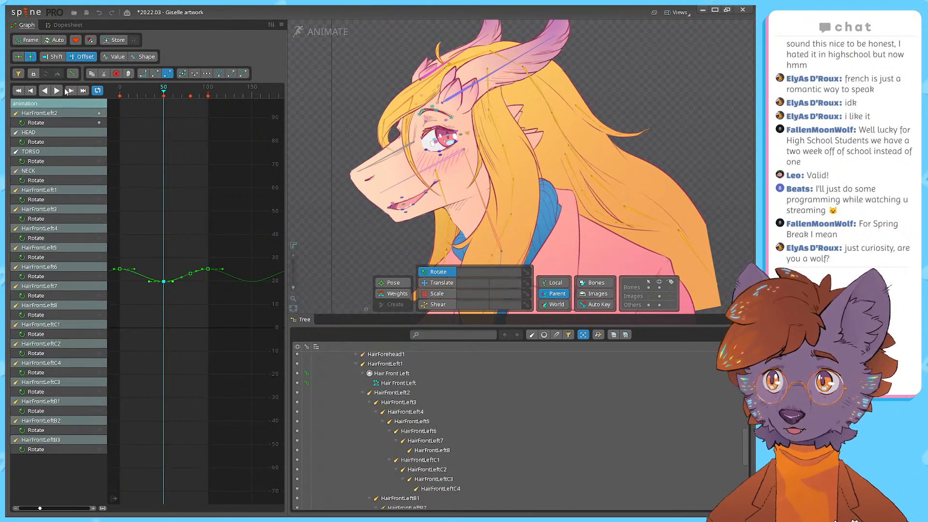
Step: Delete HairFrontLeft2's extra key at frame 80 and widen the curve to about 29° at frames 0 and 100 and 17° at frame 50
left_click(179, 228)
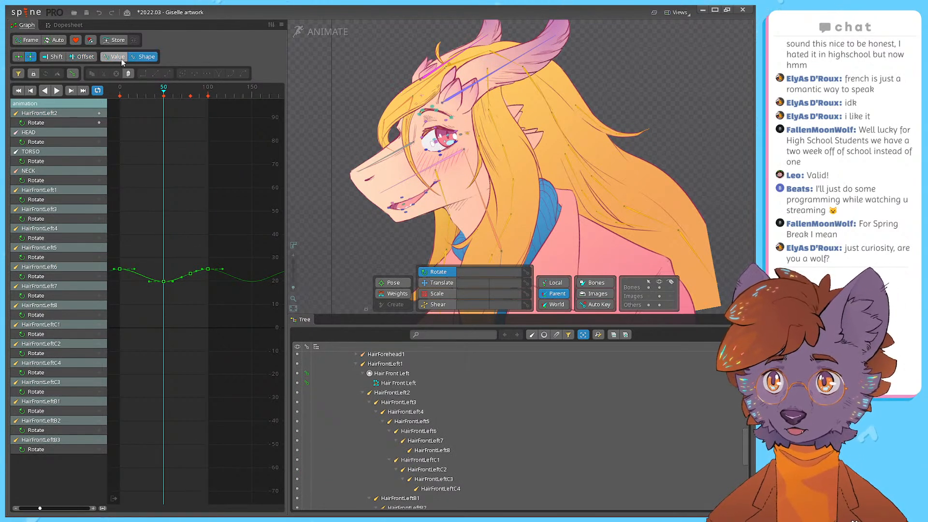
mouse_move(165, 284)
left_mouse_down()
mouse_move(165, 310)
mouse_move(167, 291)
left_mouse_up()
left_click(191, 273)
key("Delete")
left_click_drag(231, 256, 121, 259)
left_click_drag(233, 239, 114, 293)
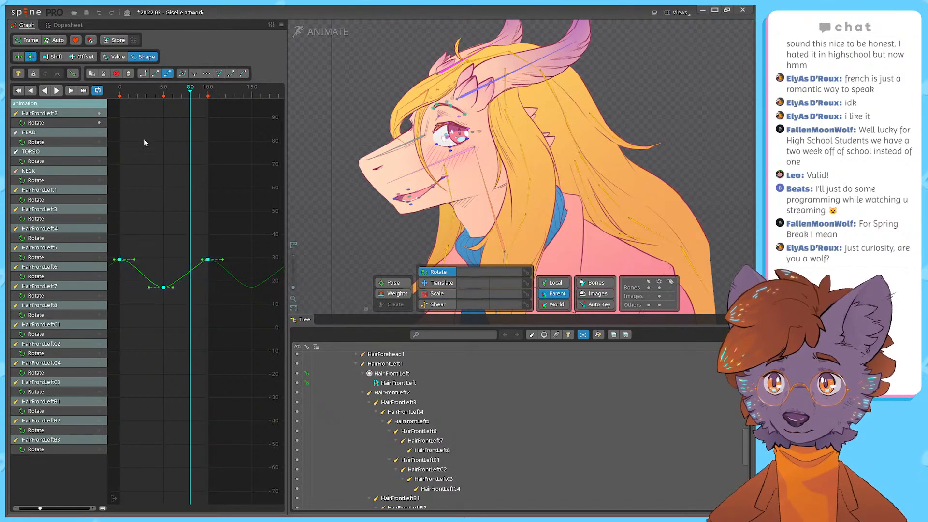
Step: Apply Bezier curves to HairFrontLeft2's rotation keys and offset them by 20 frames during loop playback
left_click(166, 75)
left_click(149, 117)
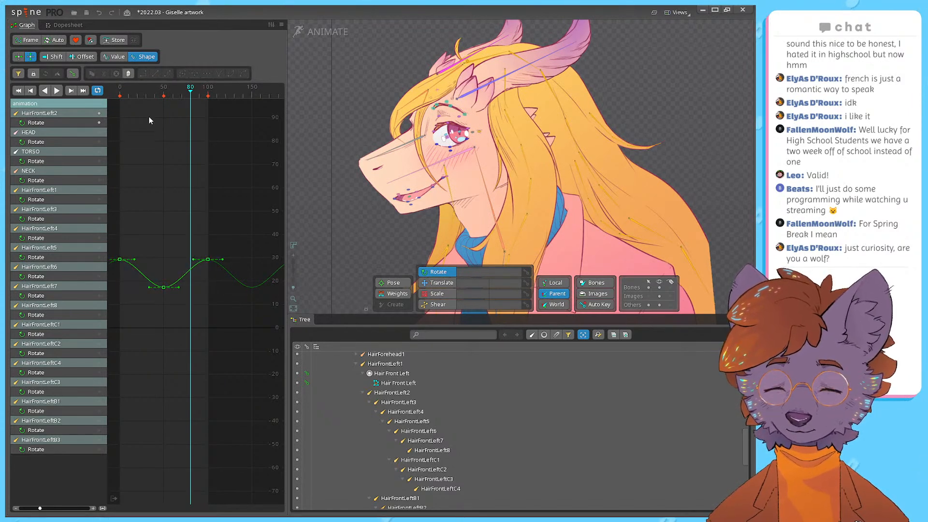
left_click(113, 95)
key("d")
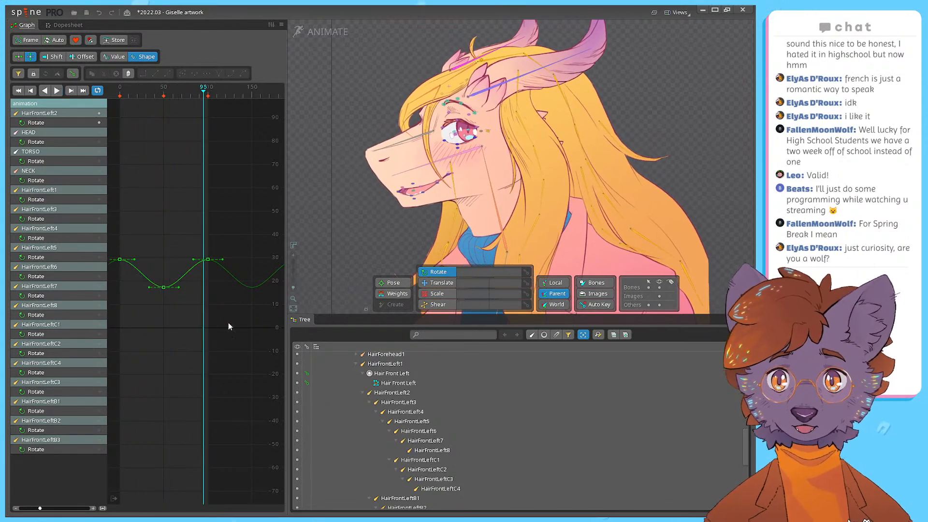
left_click_drag(225, 324, 85, 233)
left_click_drag(120, 261, 143, 263)
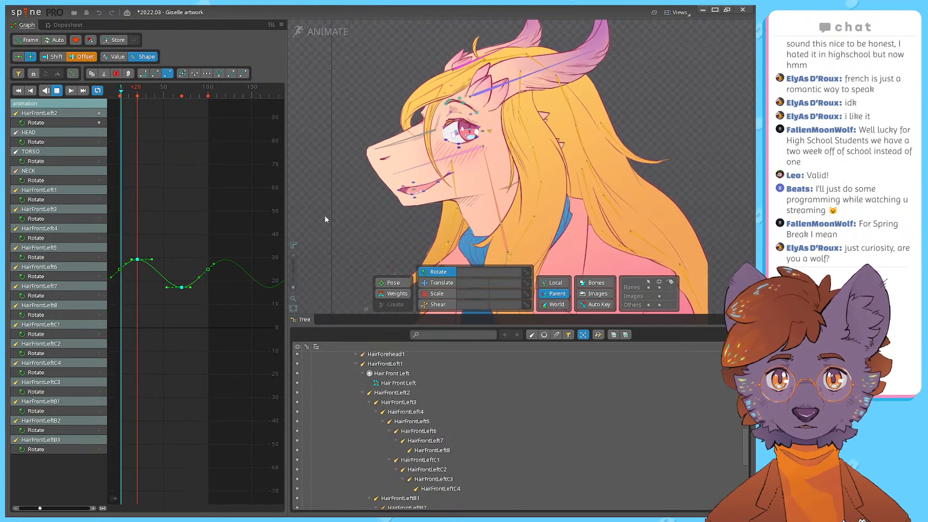
Step: Select HairFrontLeft3, offset its rotation keys back to frames 0, 50 and 100, and delete the extra key at frame 60
left_click(526, 145)
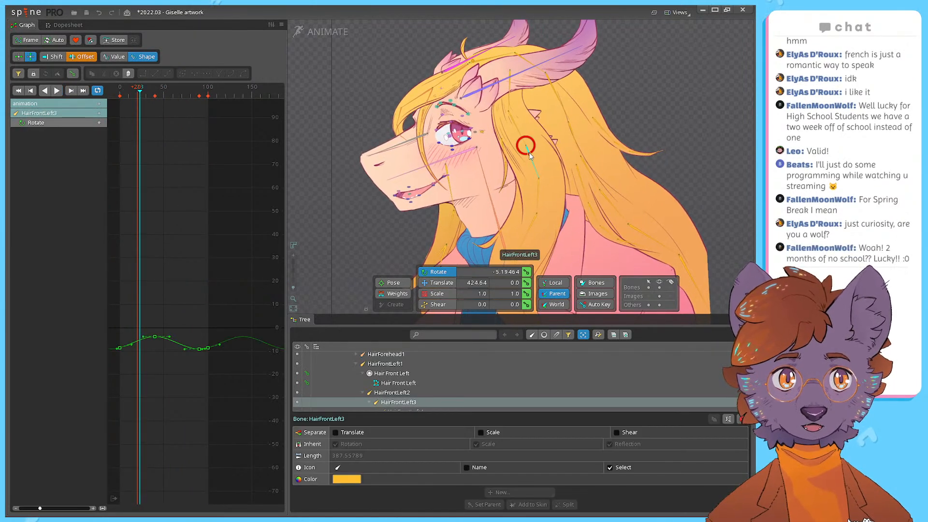
key("space")
left_click_drag(232, 375, 113, 325)
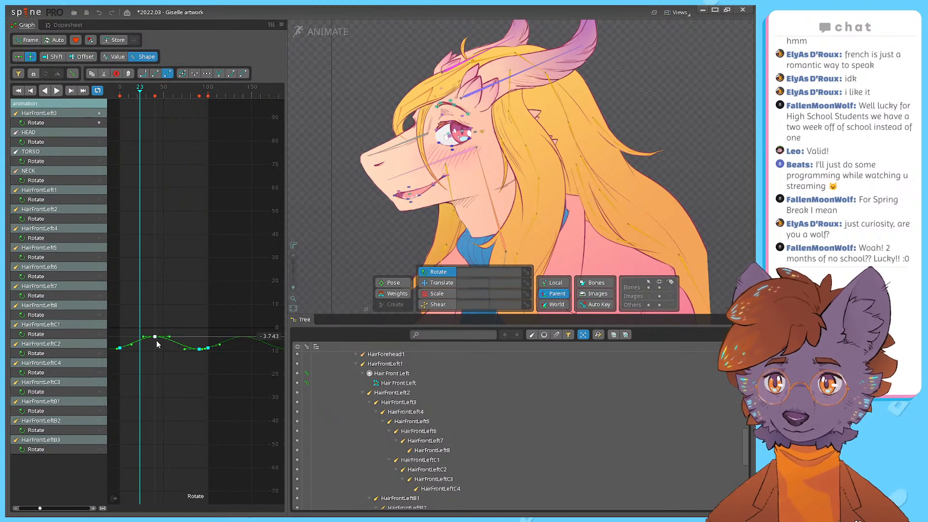
left_click_drag(155, 339, 181, 332)
left_click(172, 348)
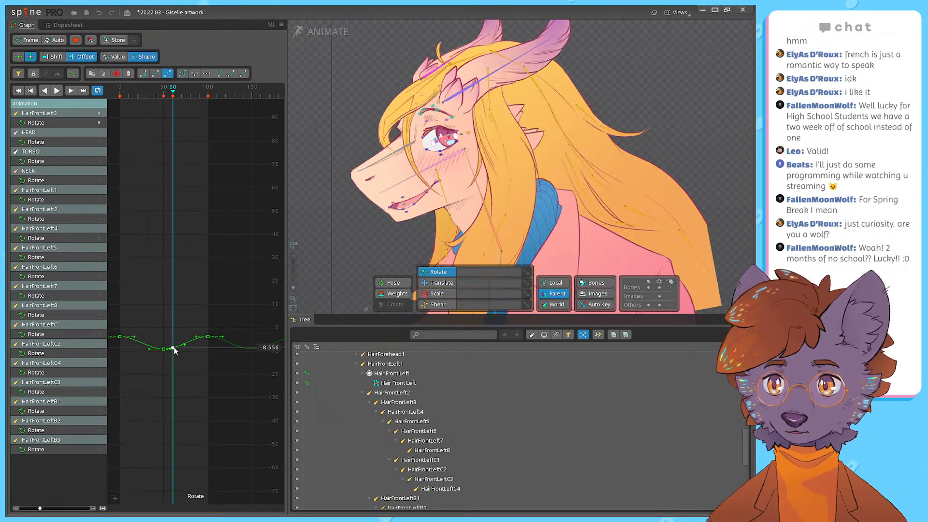
left_click_drag(223, 376, 99, 306)
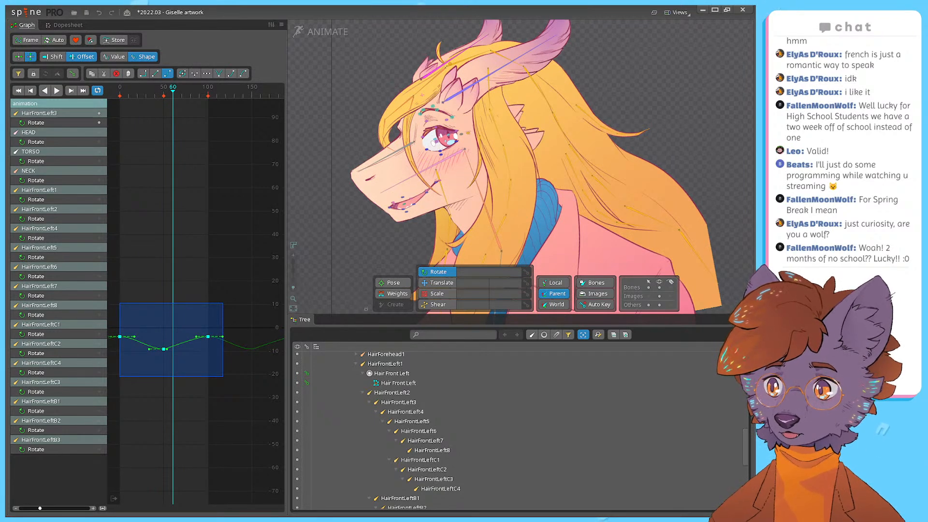
Step: Apply Bezier curves to all of HairFrontLeft3's rotation keys
left_click(169, 444)
left_click_drag(231, 382, 77, 298)
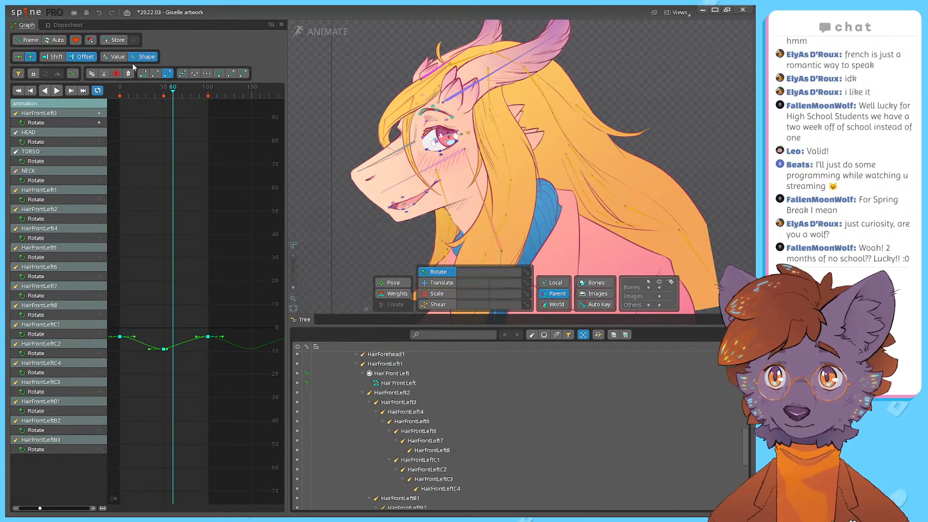
left_click(169, 75)
left_click(169, 314)
Step: Turn off key offsetting and lower HairFrontLeft3's rotation key at frame 50 to about -13°
left_click(164, 349)
key("ctrl+z")
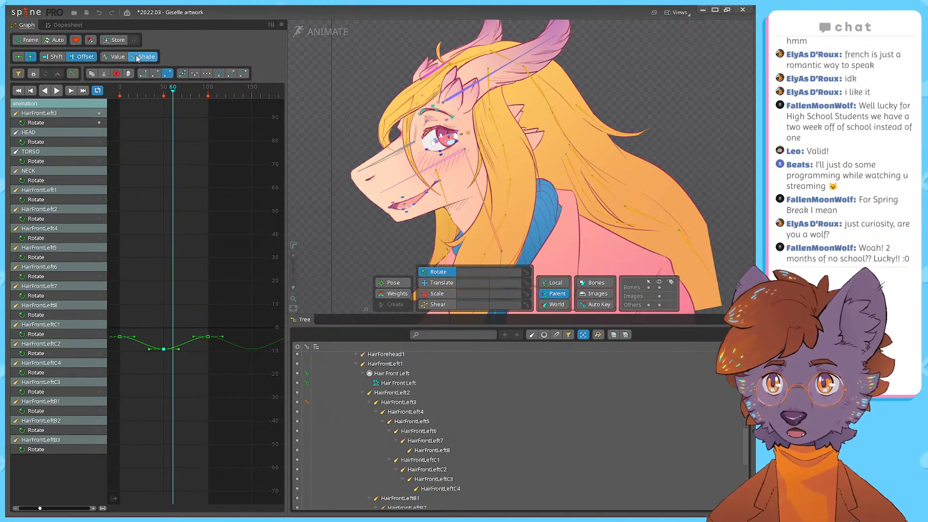
left_click(165, 233)
left_click(163, 91)
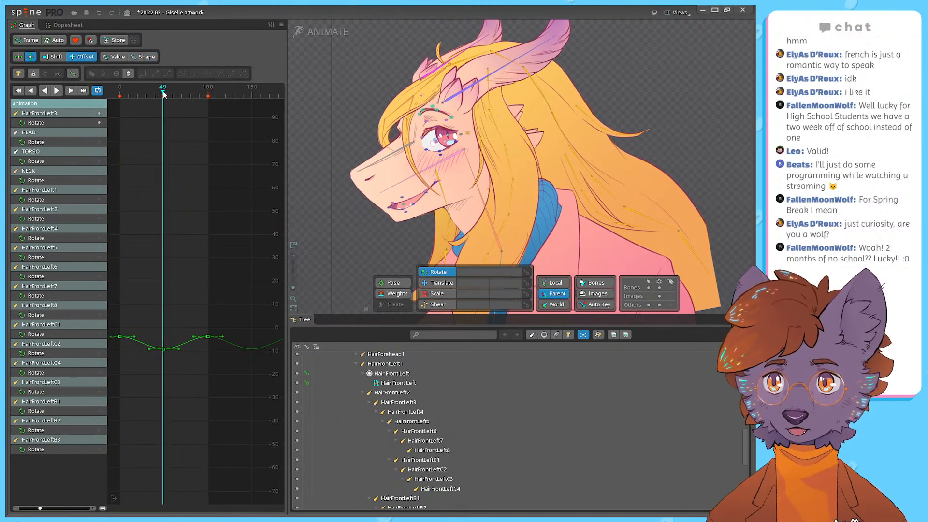
left_click(164, 349)
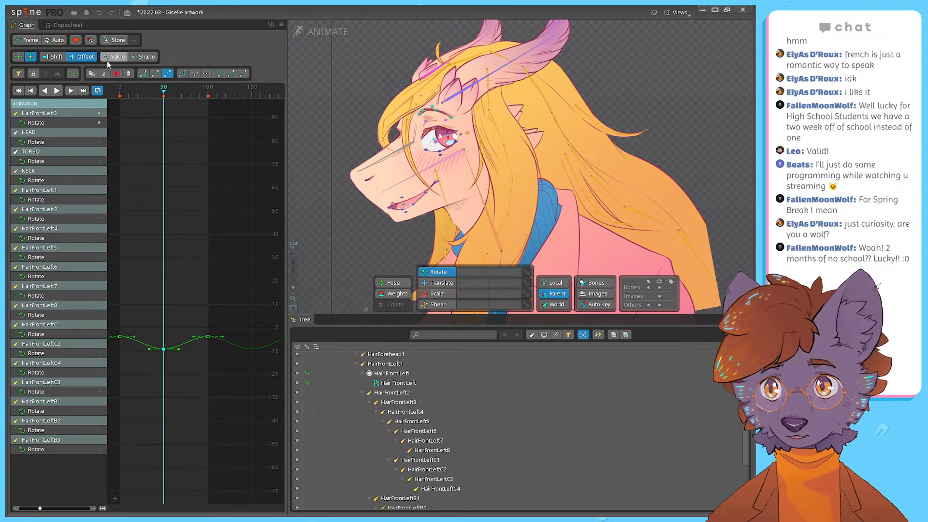
left_click(81, 56)
left_click(177, 273)
left_click_drag(164, 351, 166, 367)
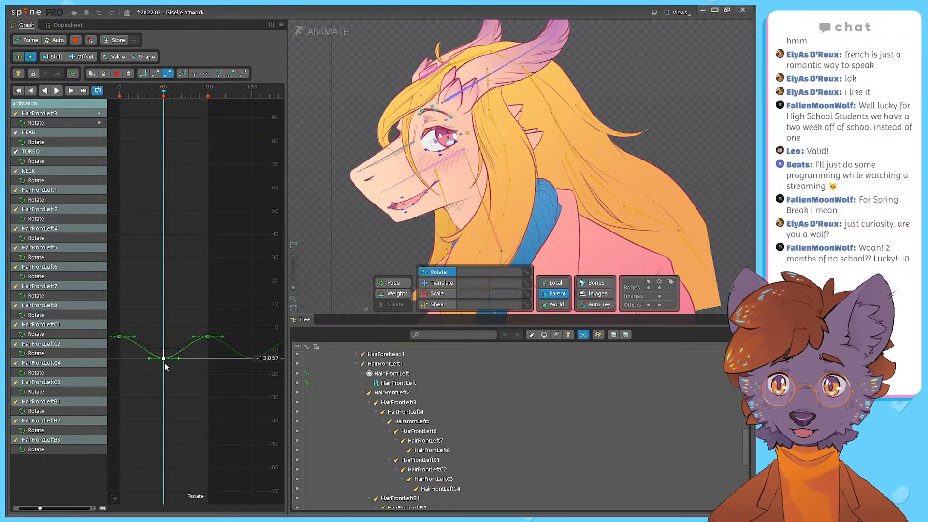
Step: Raise HairFrontLeft3's rotation keys at frames 0 and 100 to about -1° and play the loop
left_click(209, 337)
left_click(120, 337)
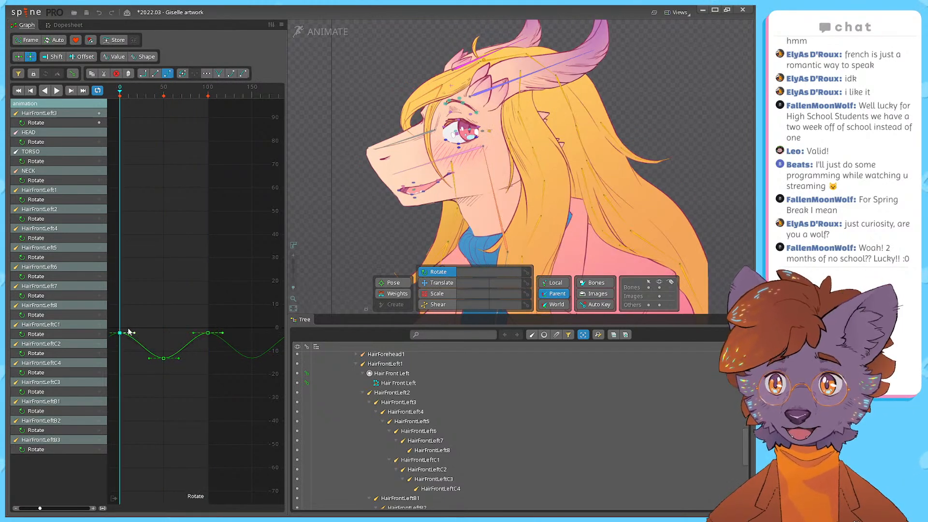
left_click_drag(121, 336, 123, 329)
key("space")
Step: Offset all of HairFrontLeft3's rotation keys by 40 frames and replay the loop
left_click_drag(225, 334, 144, 385)
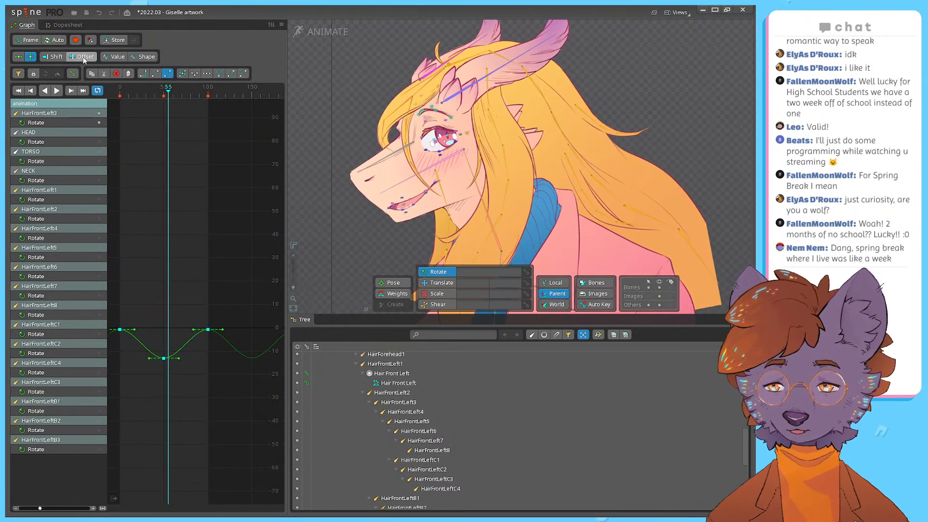
left_click_drag(128, 334, 162, 335)
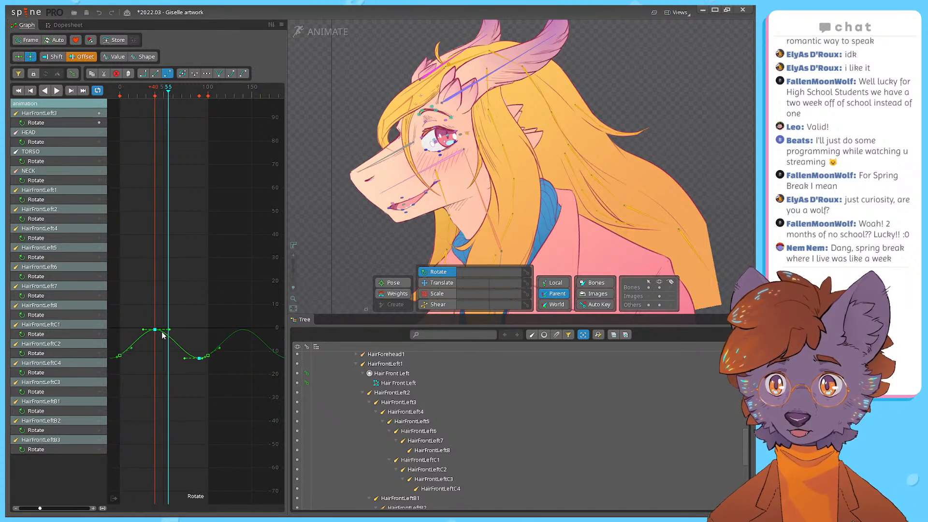
key("d")
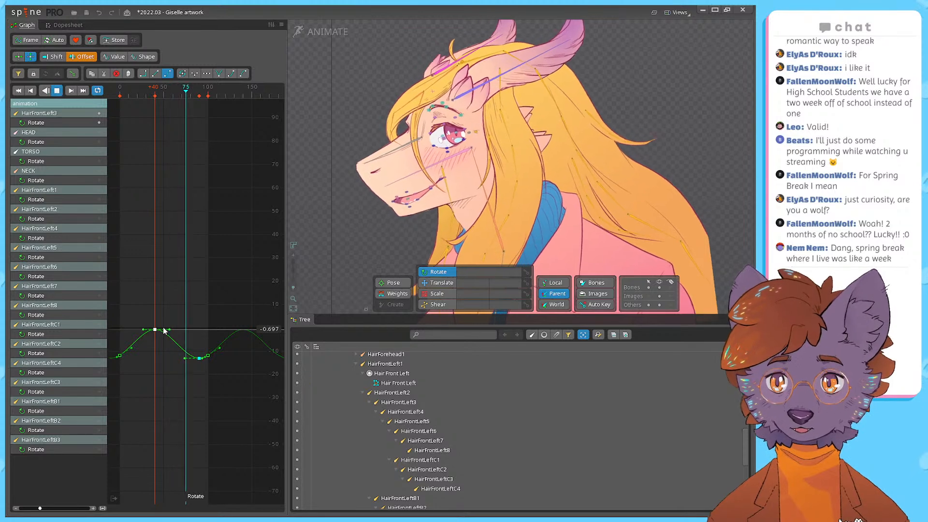
key("d")
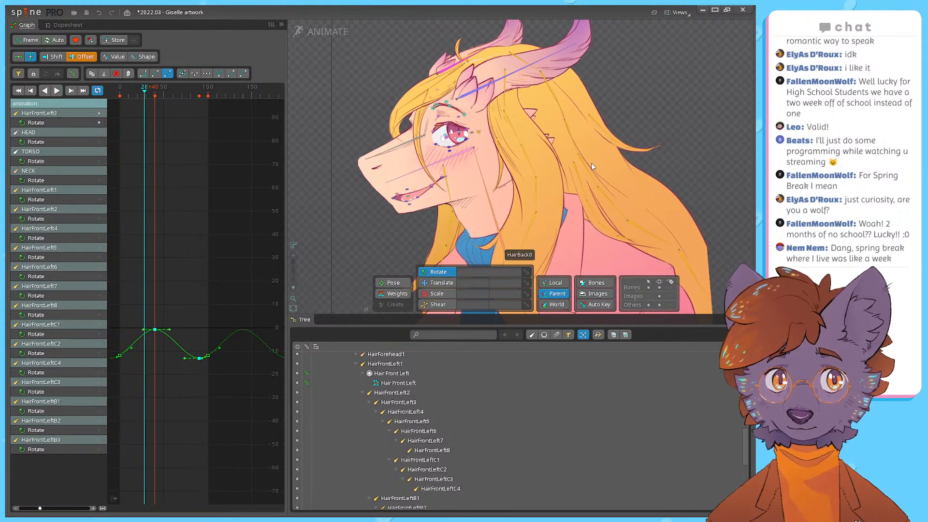
Step: Select HairFrontLeft4, offset its rotation keys back to frames 0, 50 and 100, and remove the extra key at frame 90
left_click(536, 179)
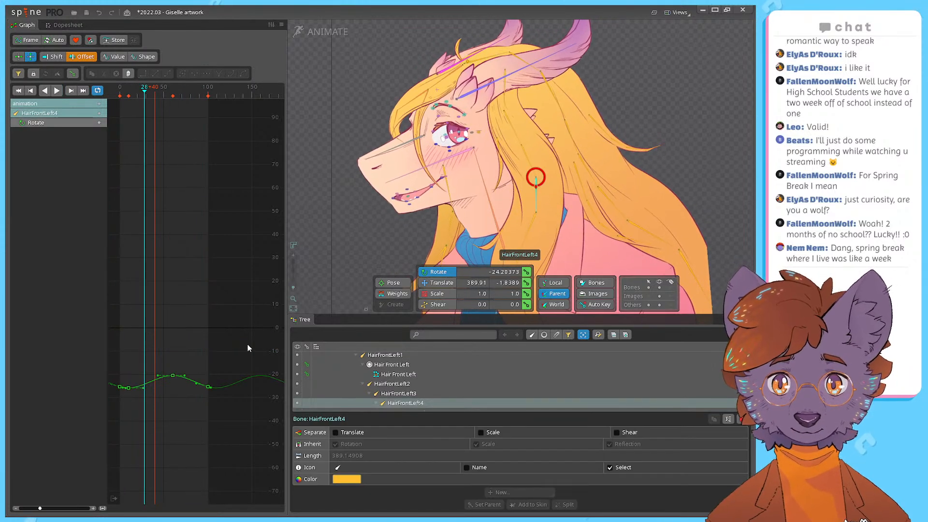
left_click_drag(228, 412, 99, 362)
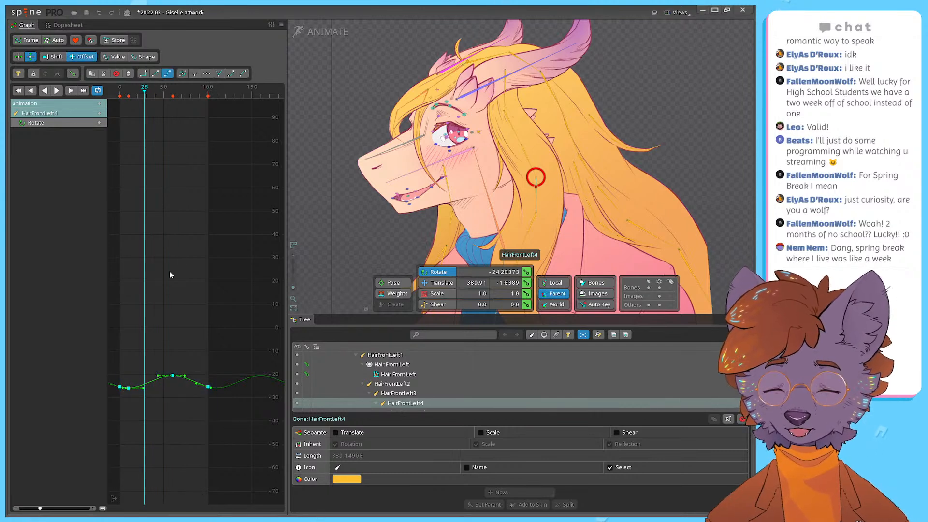
left_click_drag(237, 414, 77, 356)
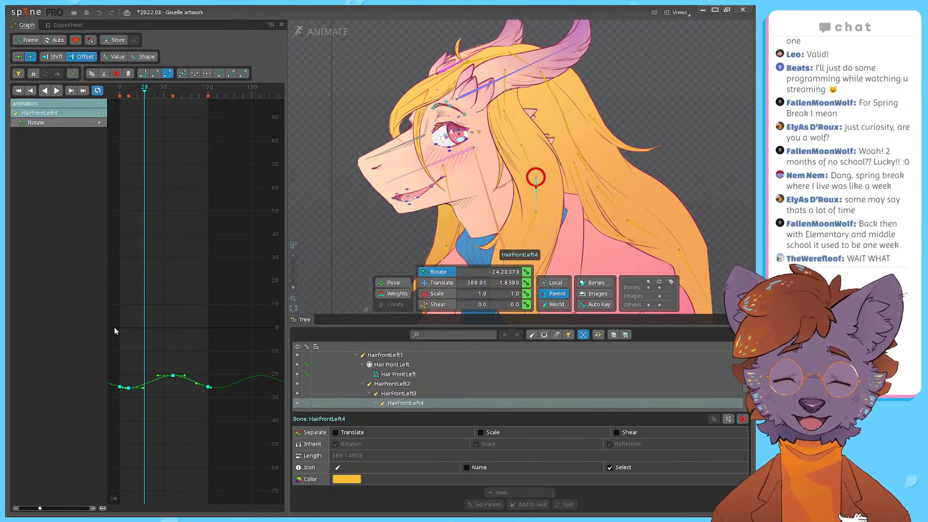
left_click_drag(169, 376, 159, 375)
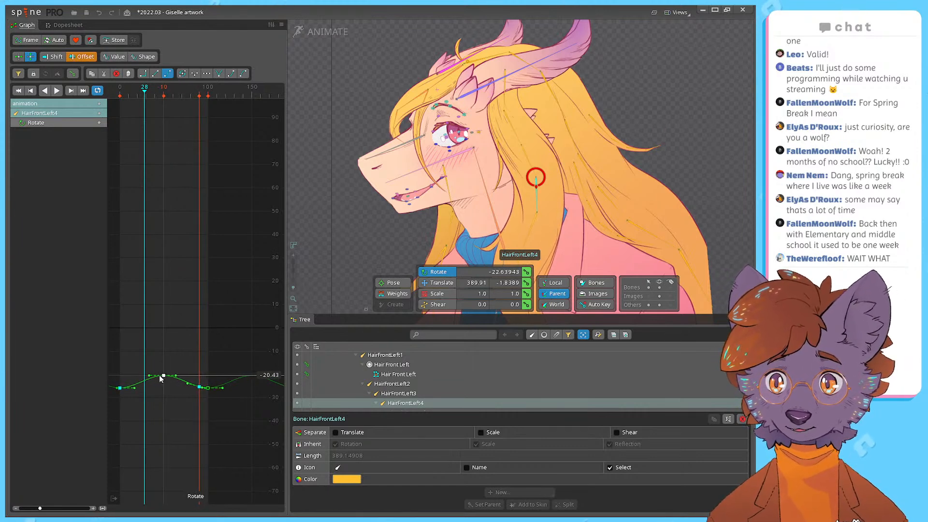
left_click(198, 387)
left_click(200, 394)
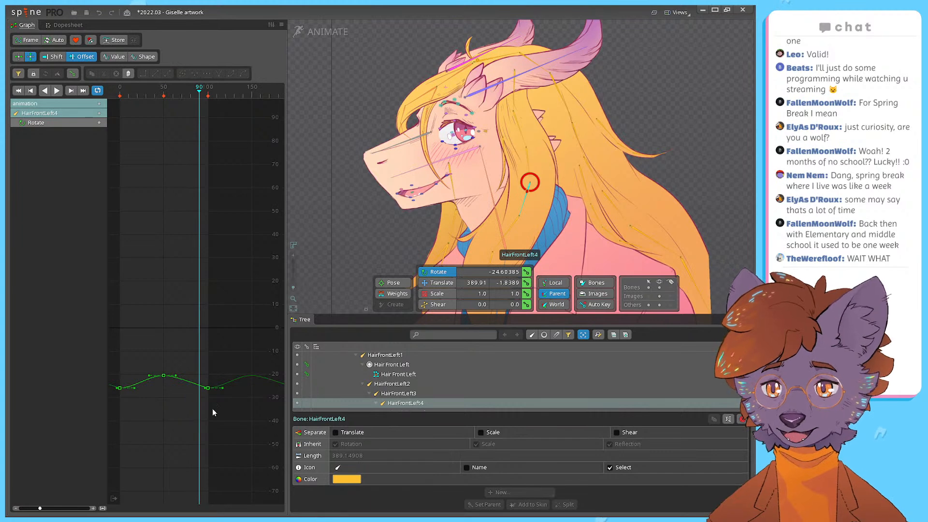
Step: Apply Bezier curves to all of HairFrontLeft4's rotation keys
key("space")
left_click_drag(229, 405, 116, 356)
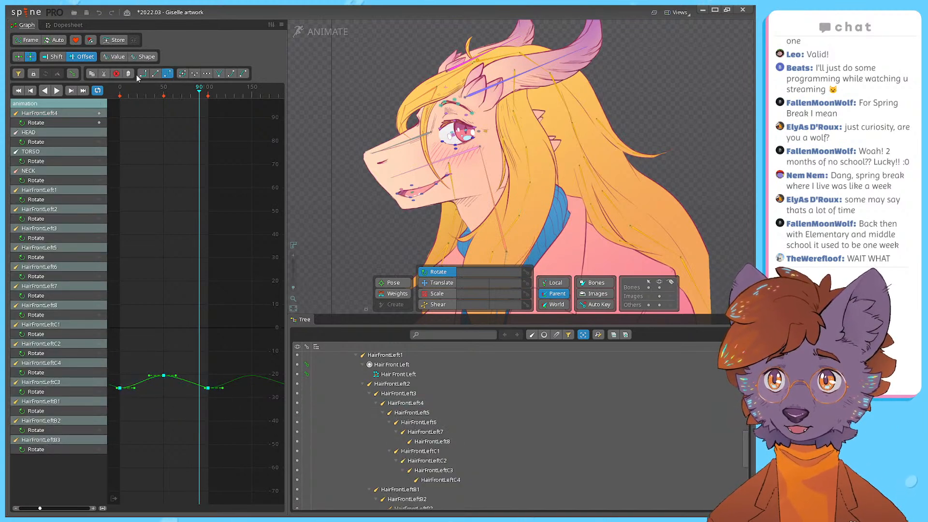
left_click(167, 75)
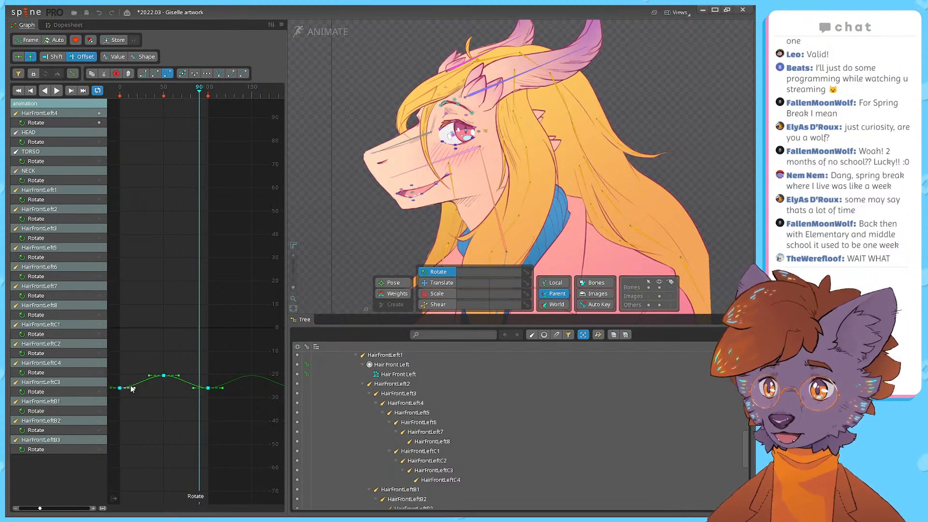
left_click(219, 336)
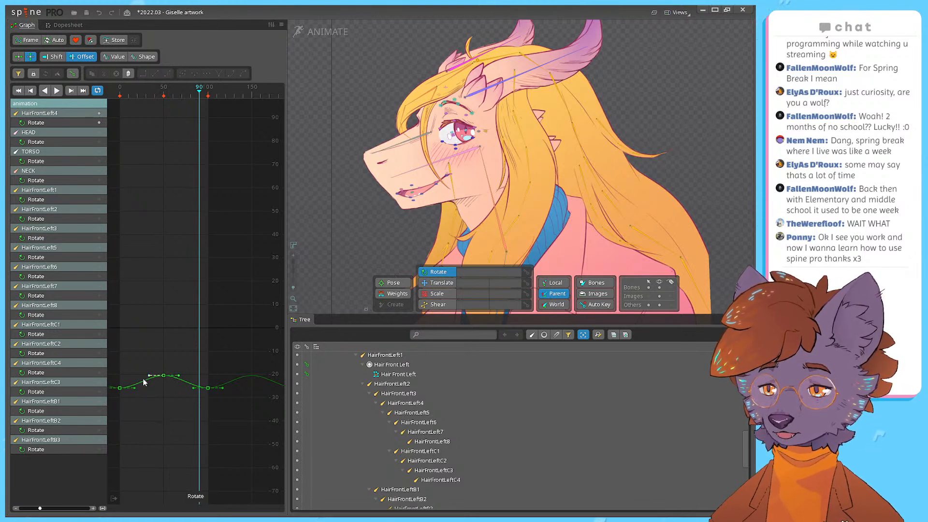
Step: Turn off key offsetting and raise HairFrontLeft4's rotation key at frame 50 to about -17°
left_click(163, 375)
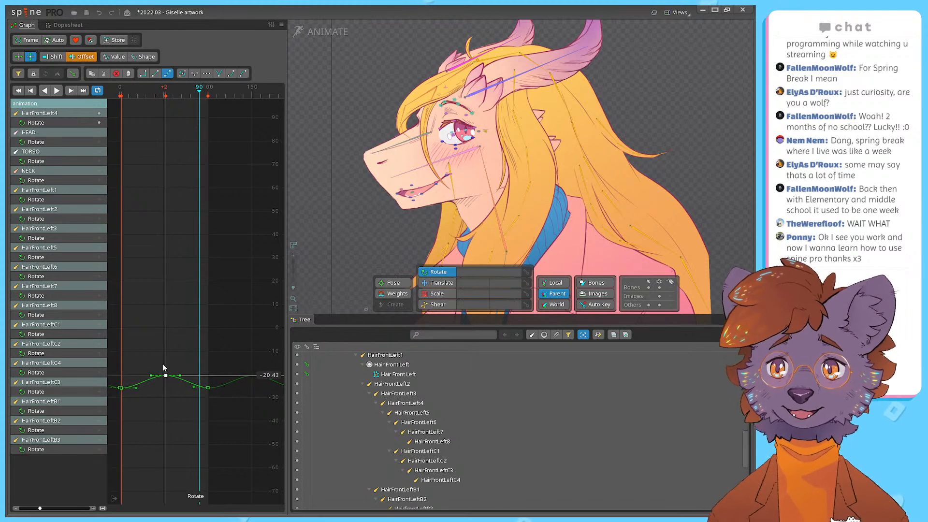
left_click(80, 58)
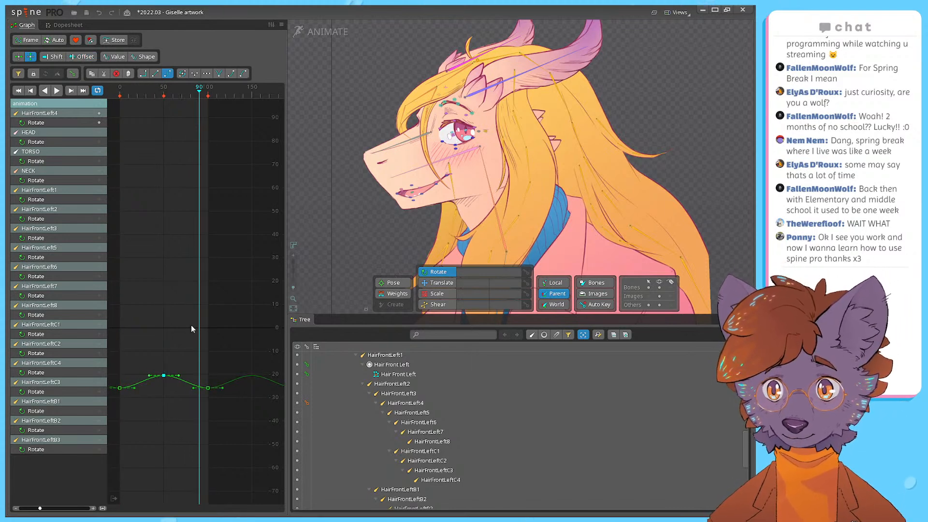
left_click(184, 313)
left_click_drag(164, 376, 164, 338)
key("ctrl+z")
left_click(224, 407)
Step: Lower HairFrontLeft4's rotation keys at frames 0 and 100 to about -32° and preview the loop
left_click(207, 388)
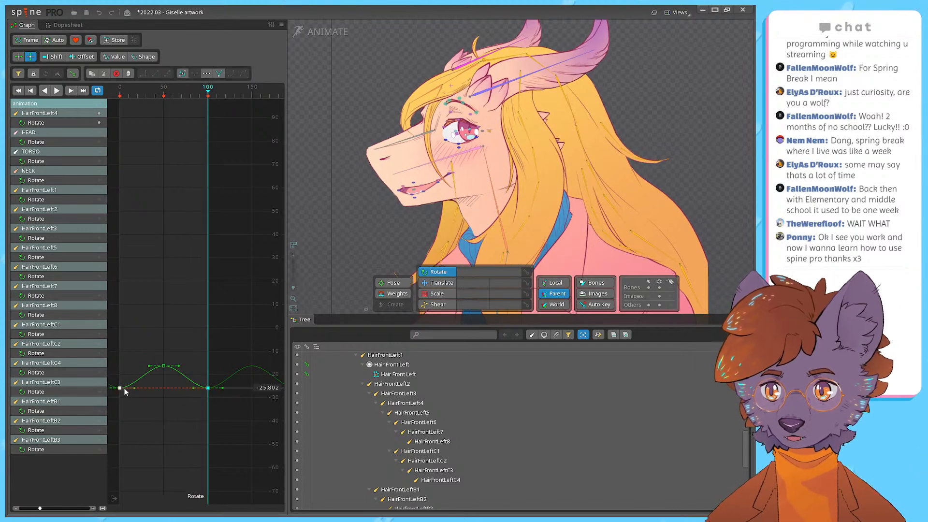
left_click(121, 389)
left_click(209, 388, "ctrl")
left_click_drag(208, 390, 103, 346)
left_click(219, 430)
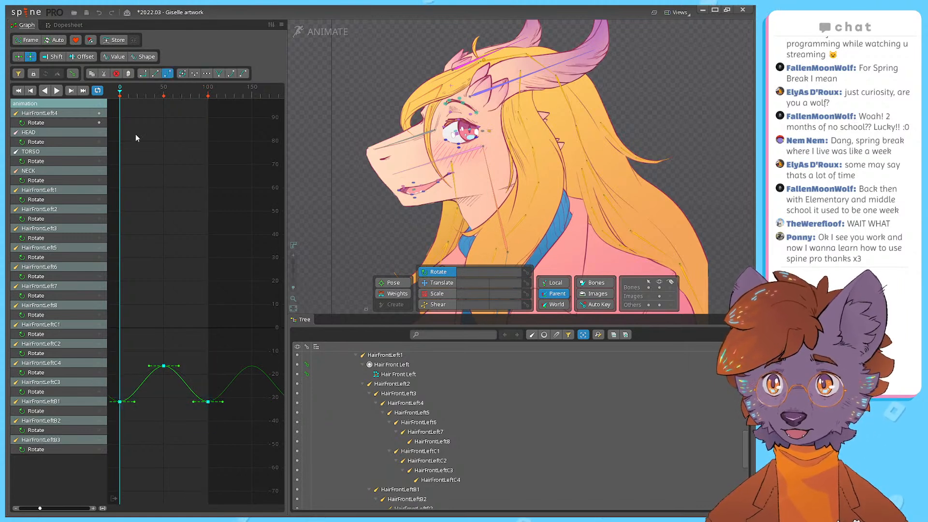
key("d")
key("d")
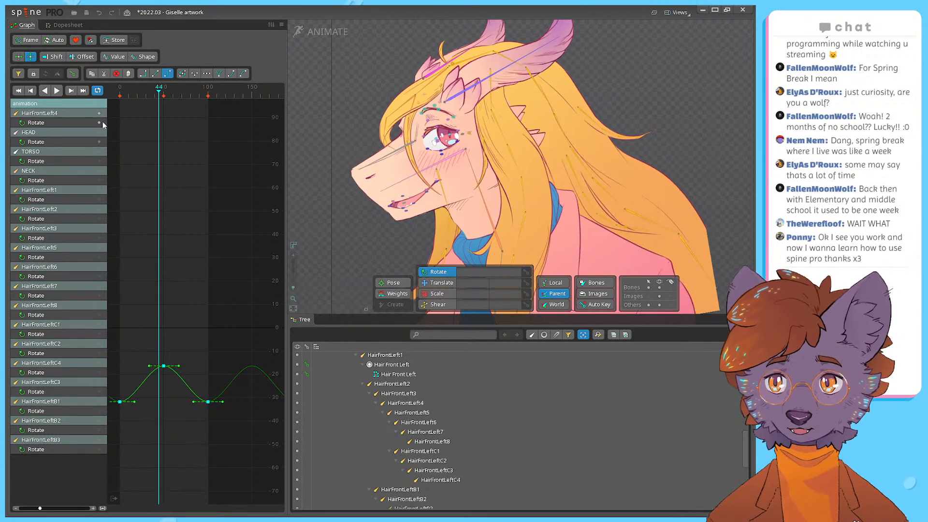
Step: Preview the loop and examine HairFrontLeft3's rotation curve with the playhead at frame 60
key("d")
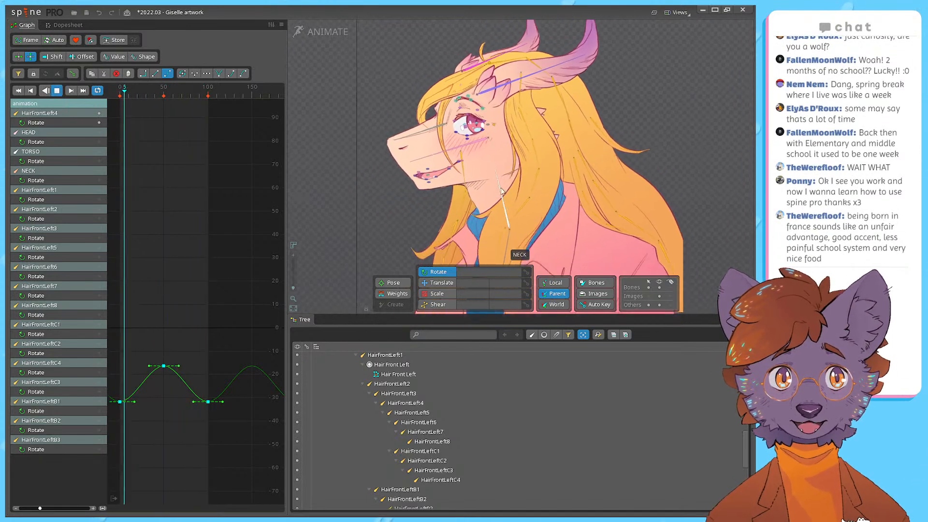
key("d")
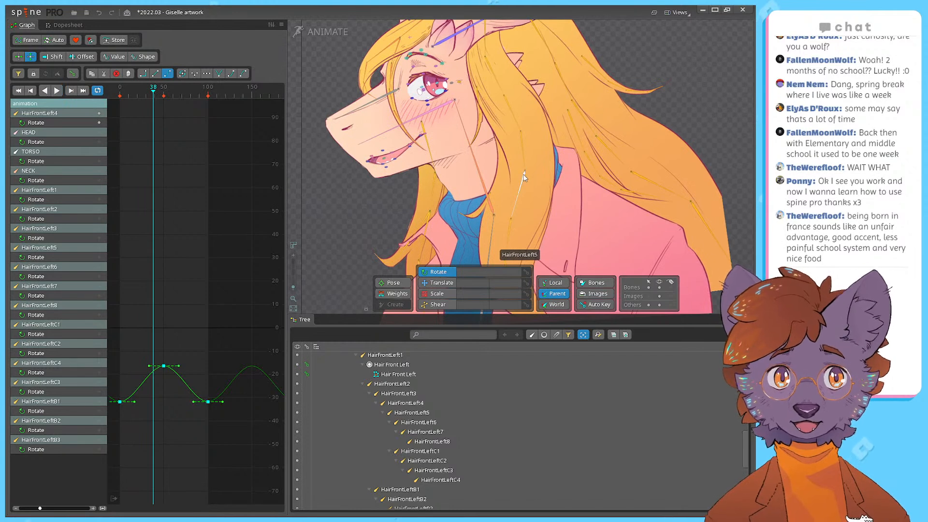
left_click(415, 404)
scroll(394, 372, "down", 3)
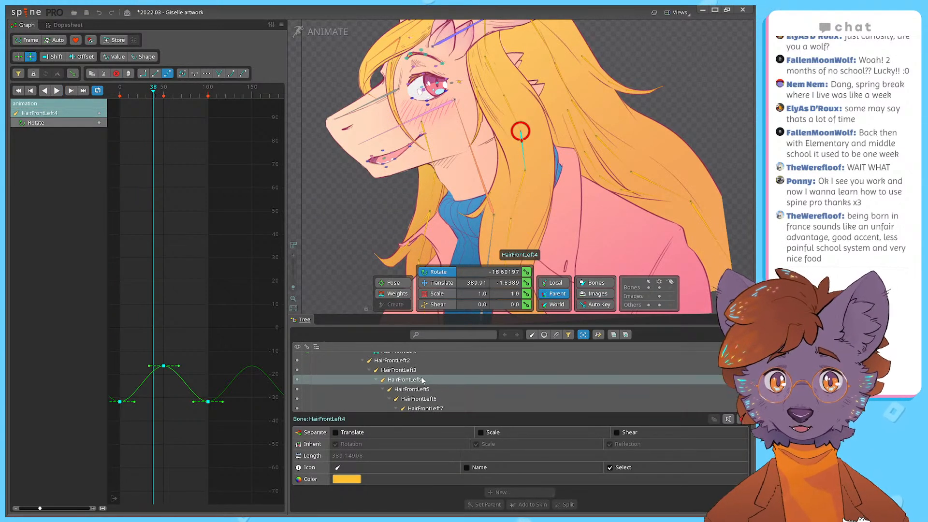
left_click(414, 366)
left_click_drag(152, 92, 172, 96)
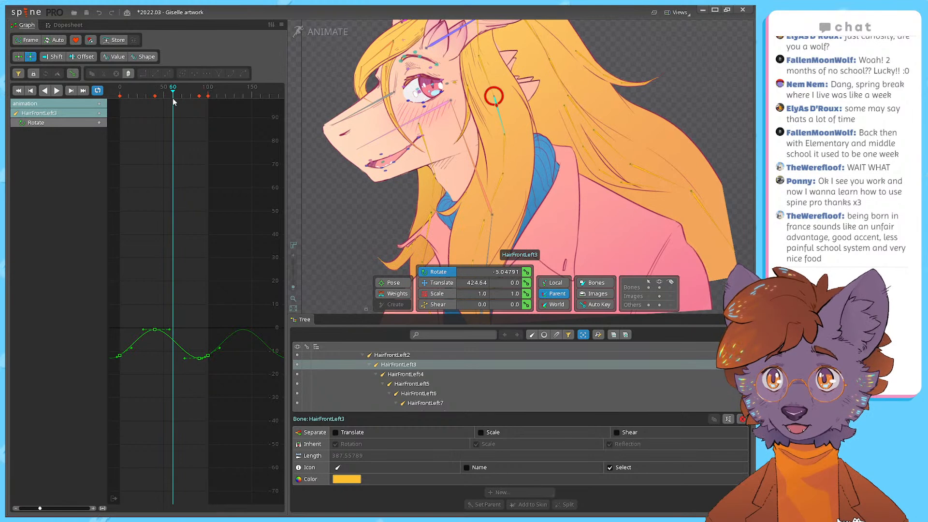
Step: Offset all of HairFrontLeft4's rotation keys by 10 frames so they sit at frames 10 and 60
left_click(454, 375)
left_click_drag(221, 431, 93, 343)
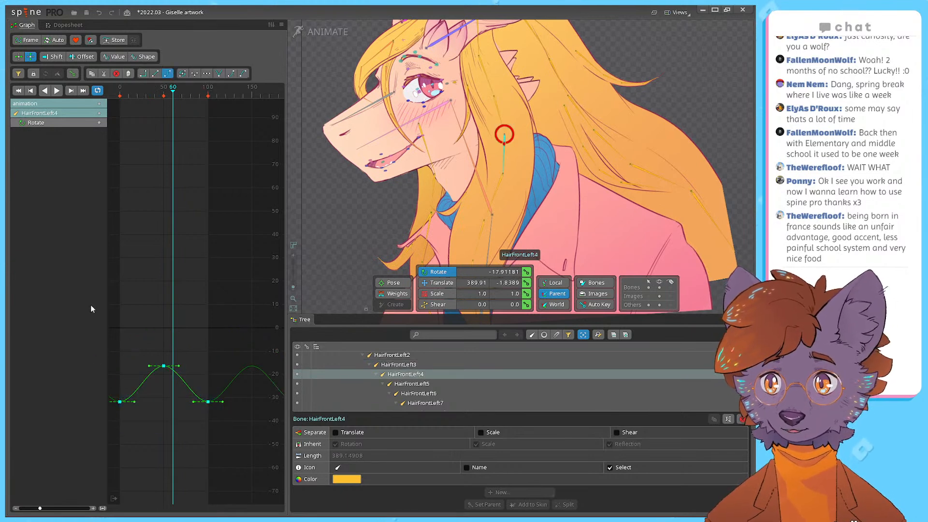
left_click(82, 56)
left_click_drag(121, 407, 179, 408)
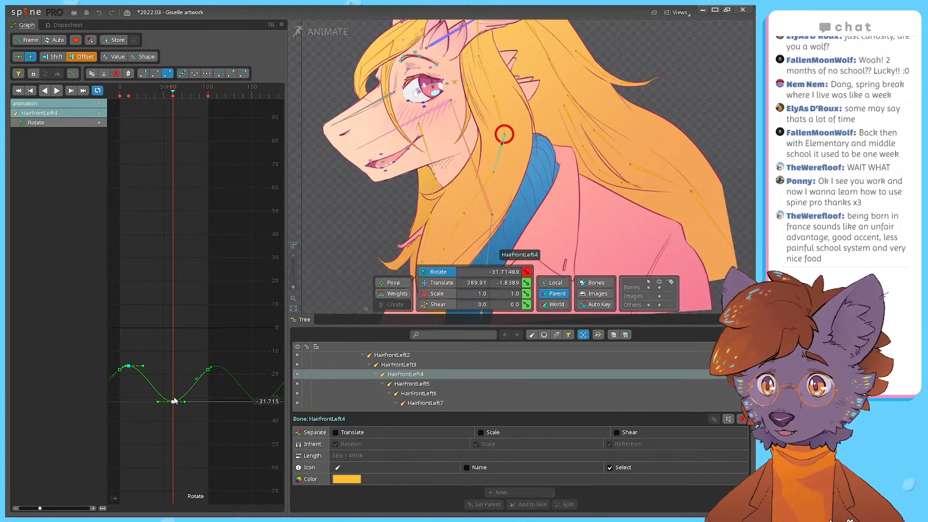
Step: Preview the loop with HairFrontLeft4's offset keys and save the project
key("l")
key("k")
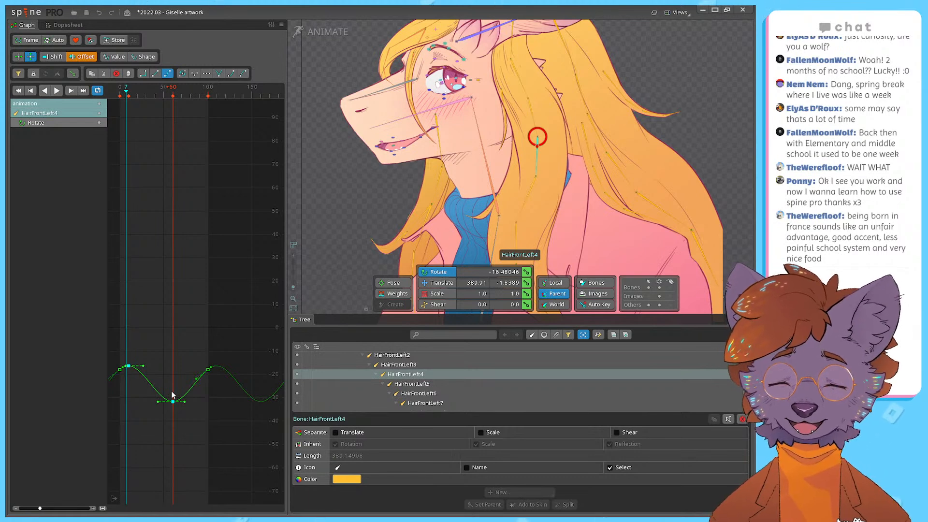
key("space")
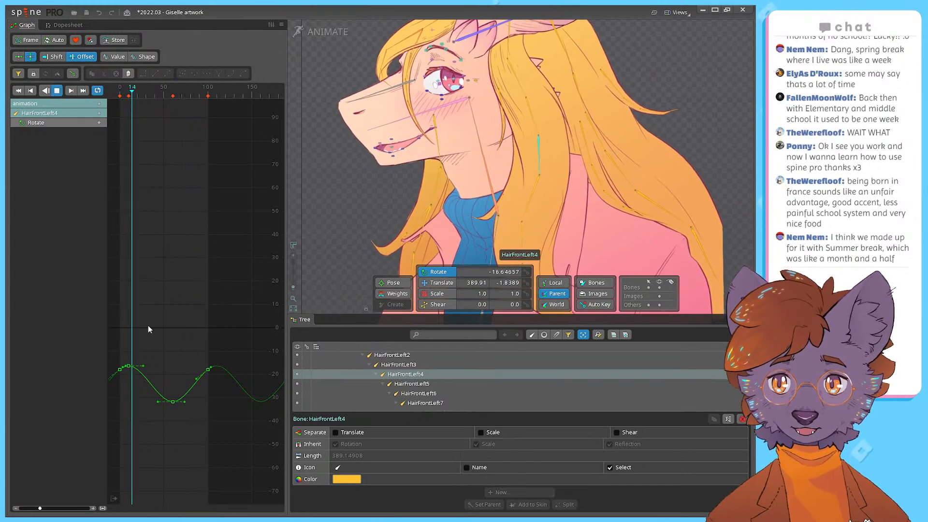
key("d")
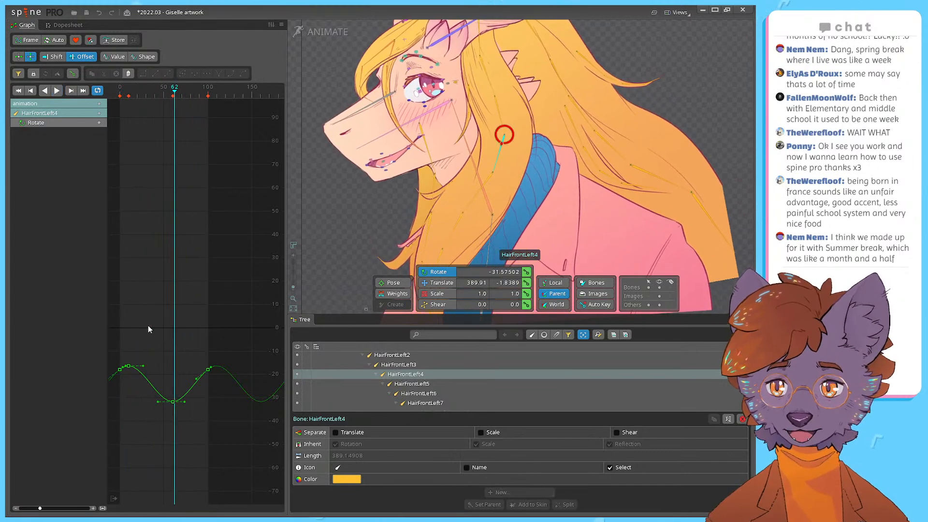
key("ctrl+s")
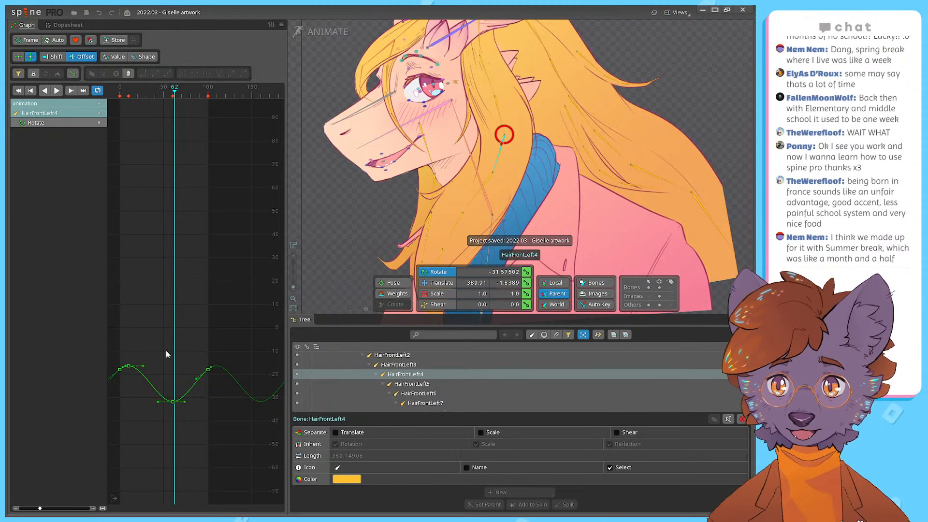
Step: Select HairFrontLeft5 and examine its rotation curve and pose at frame 80
key("l")
left_click(537, 182)
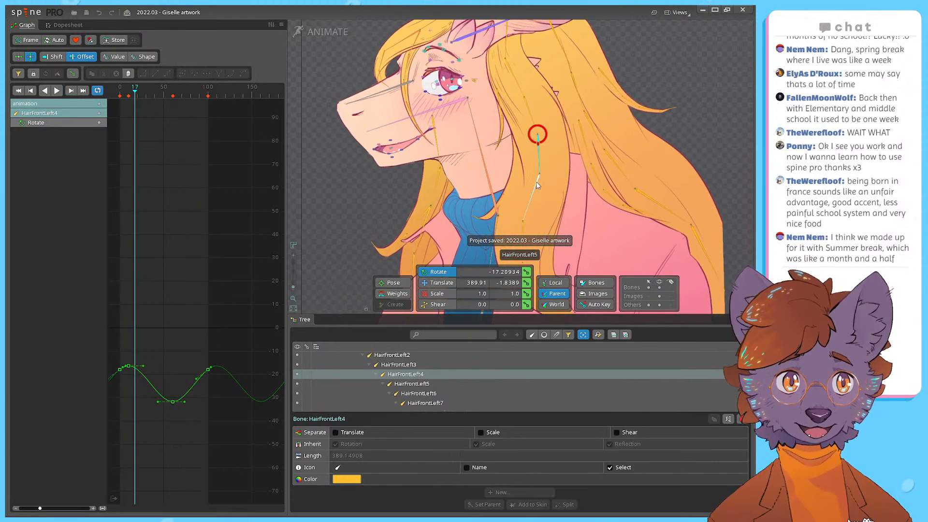
scroll(145, 378, "up", 2)
scroll(166, 368, "down", 1)
scroll(150, 396, "up", 3)
scroll(167, 345, "down", 3)
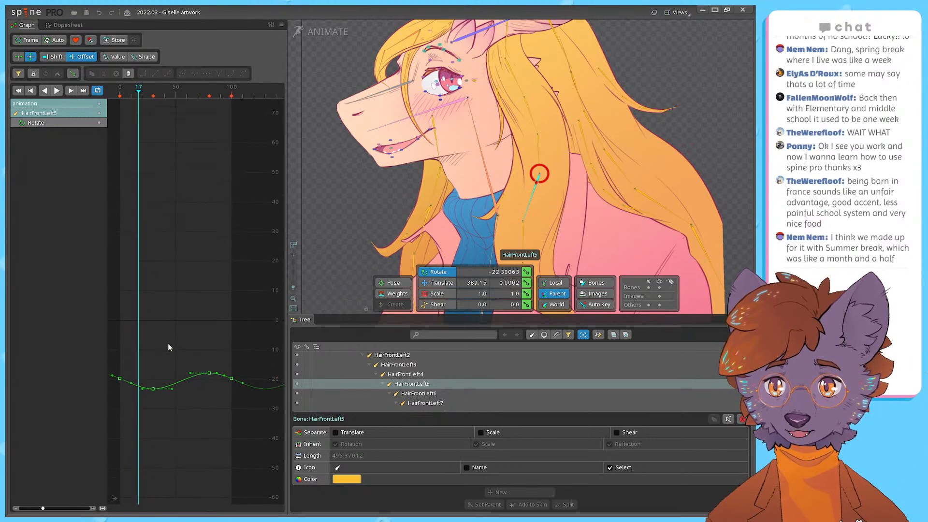
scroll(172, 282, "down", 3)
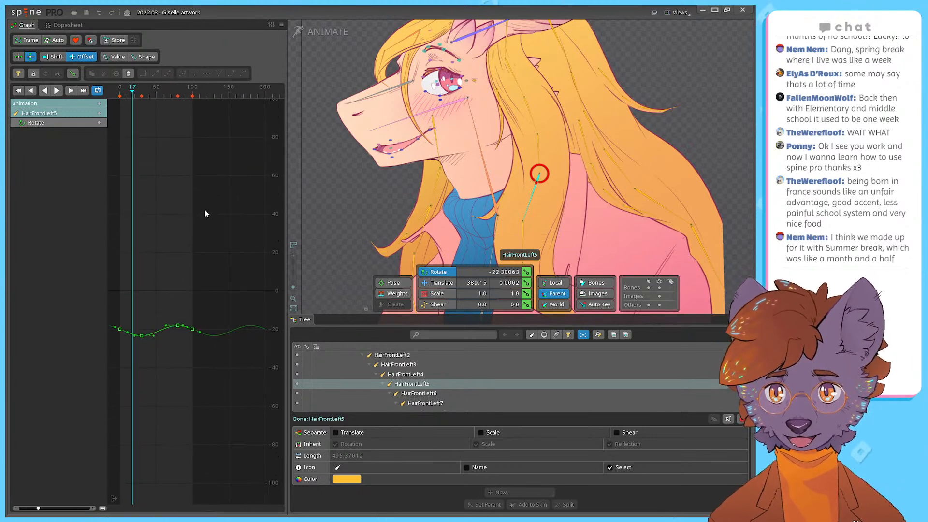
scroll(148, 325, "up", 3)
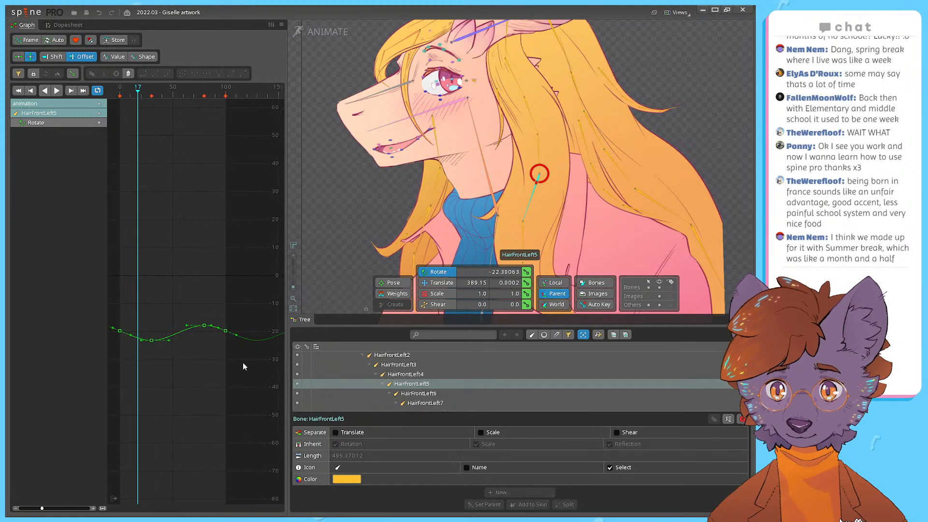
left_click_drag(227, 364, 118, 300)
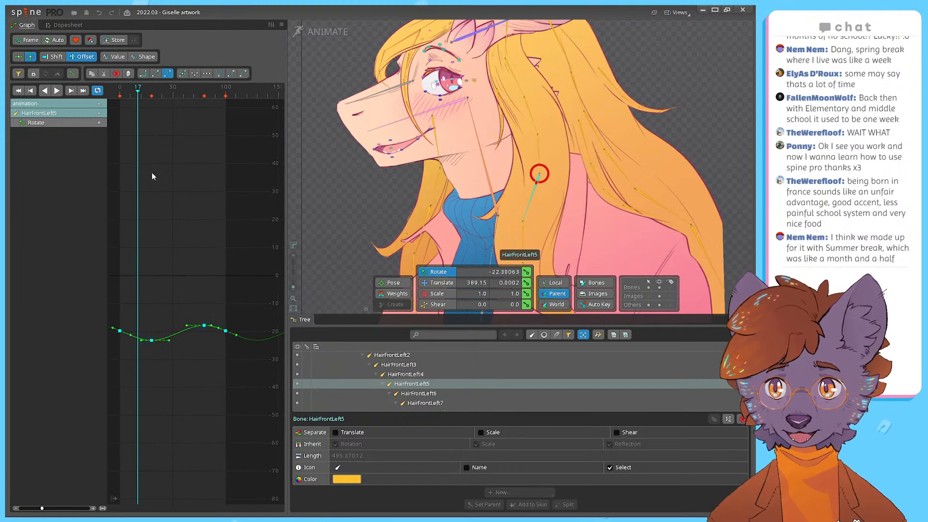
left_click(421, 375)
left_click_drag(175, 93, 205, 97)
left_click(501, 173)
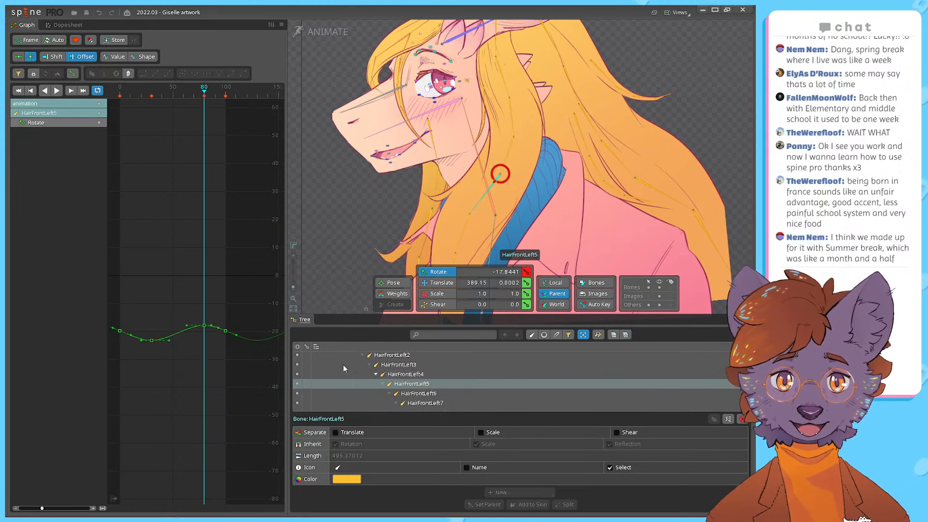
Step: Try to offset HairFrontLeft5's rotation keys to earlier frames and undo the change
left_click_drag(262, 368, 85, 296)
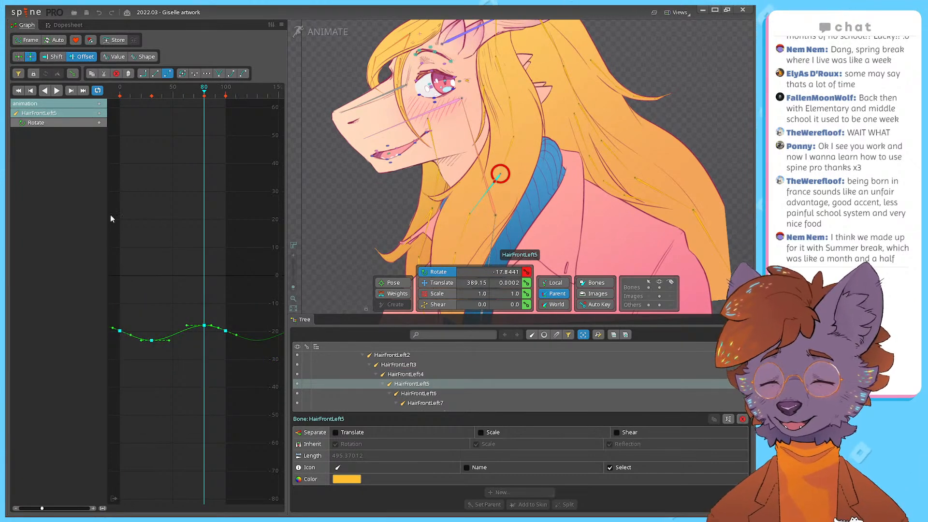
left_click_drag(225, 331, 190, 344)
key("ctrl+z")
key("ctrl+z")
left_click(233, 372)
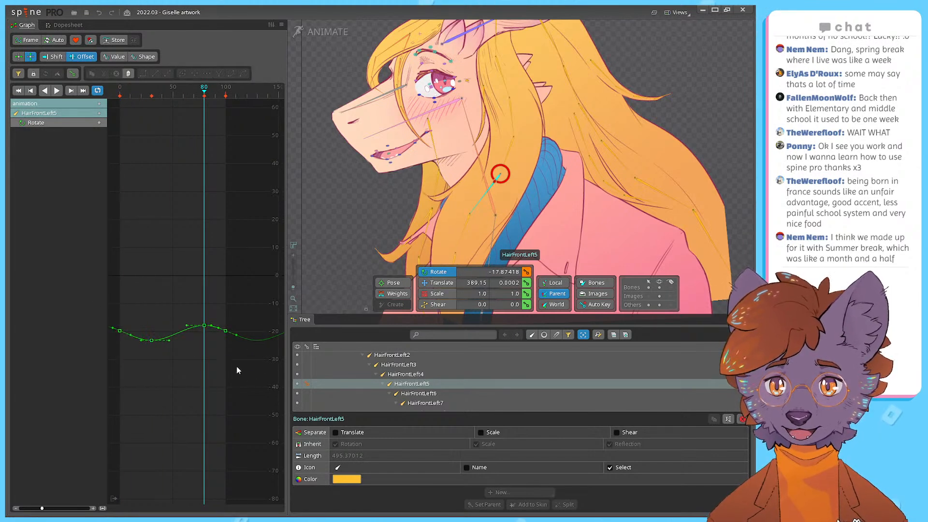
key("Escape")
left_click_drag(243, 370, 117, 300)
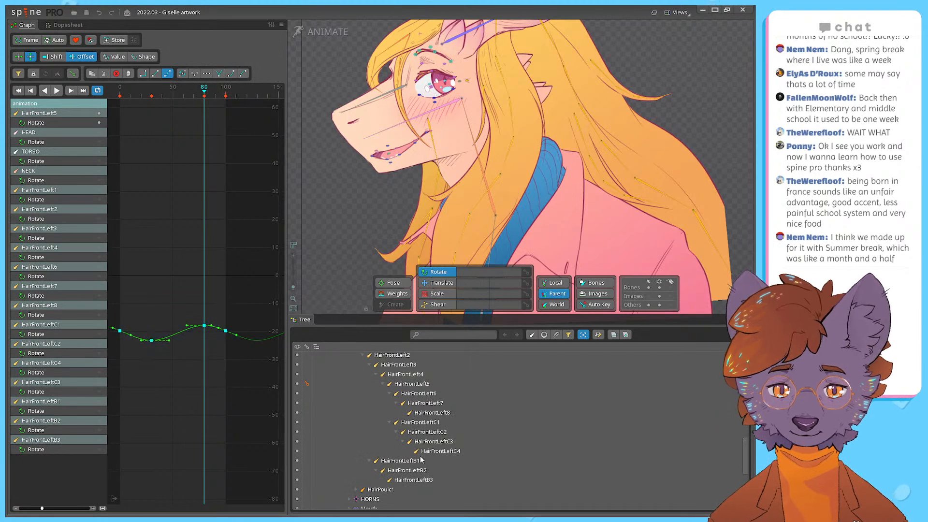
Step: Compare the rotation curves of HairFrontLeft4 through HairFrontLeft7 by selecting the bones one after another
left_click(430, 403)
left_click(418, 393)
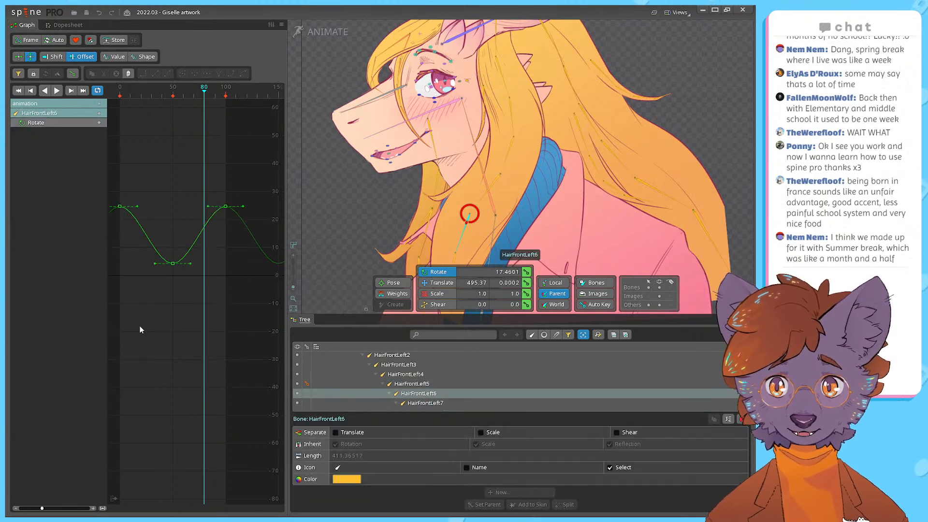
left_click(436, 403)
left_click(421, 375)
left_click(427, 385)
left_click(428, 403)
left_click(425, 394)
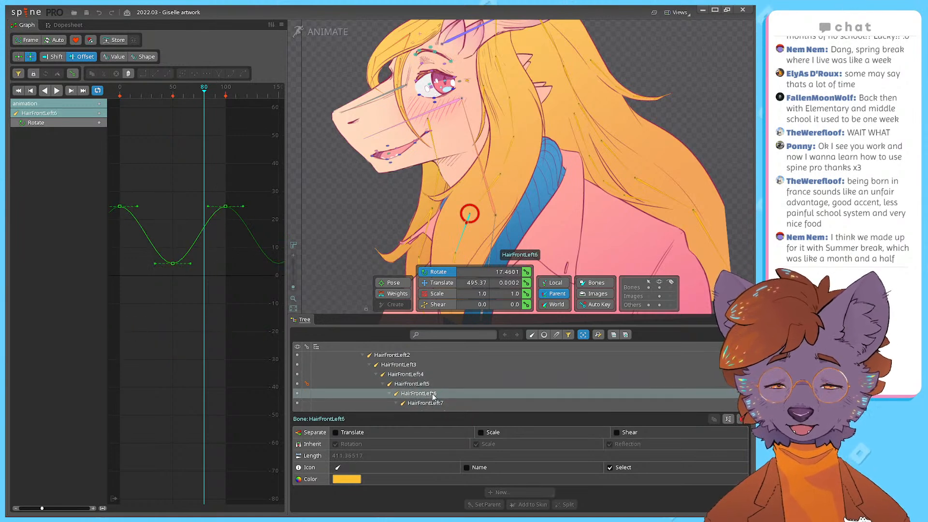
left_click(444, 405)
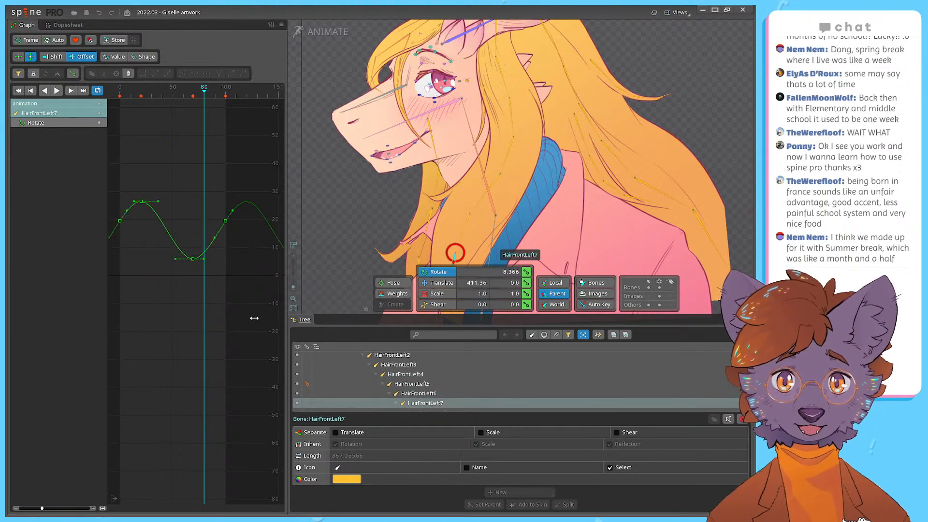
key("Escape")
left_click(436, 395)
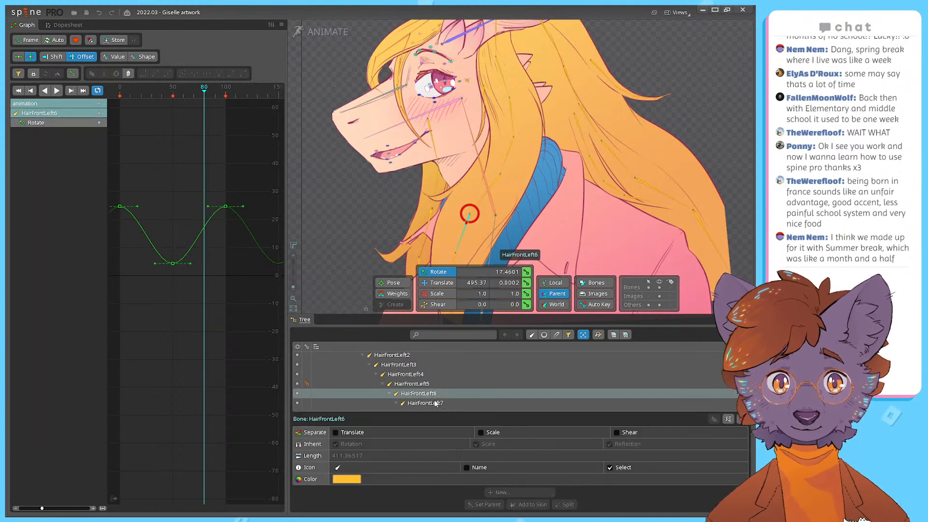
Step: Examine HairFrontLeft6's rotation curve and the hair pose at frame 100
left_click_drag(234, 281, 244, 309)
scroll(245, 309, "down", 1)
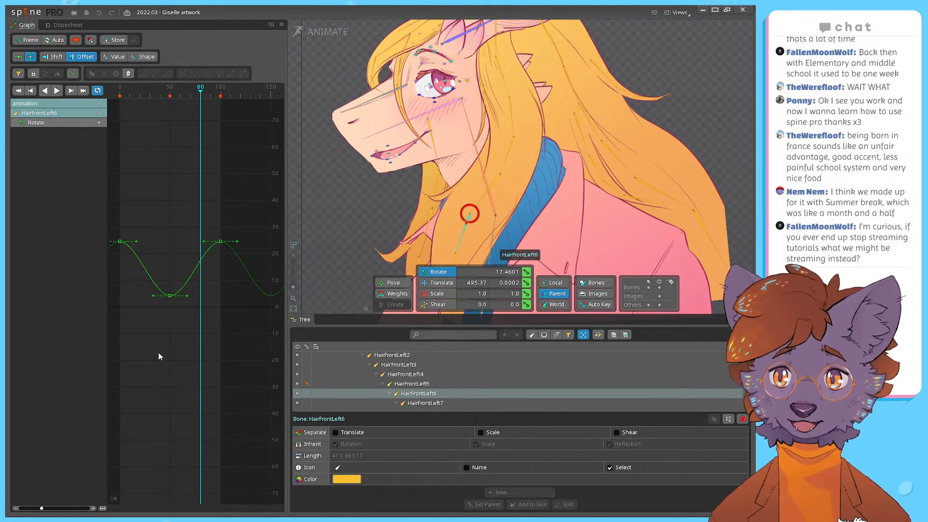
left_click_drag(187, 338, 200, 353)
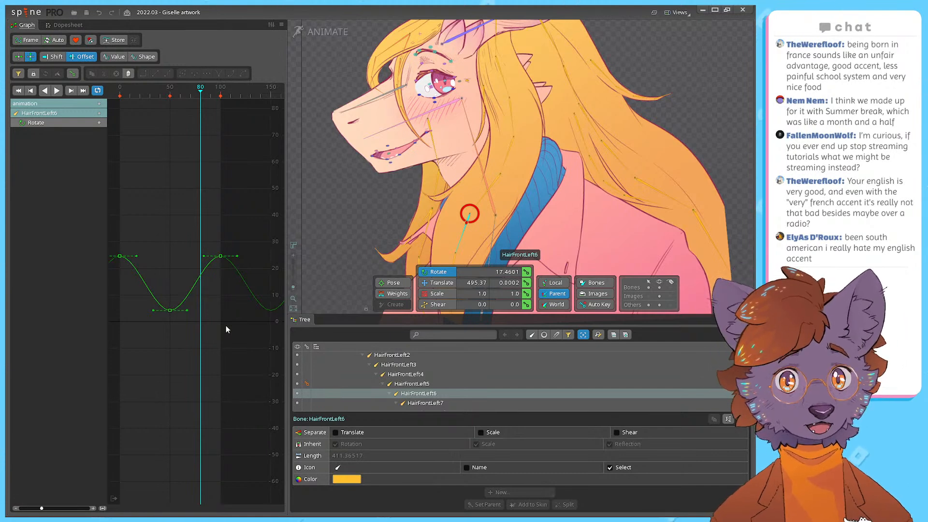
key("space")
left_click_drag(244, 229, 123, 324)
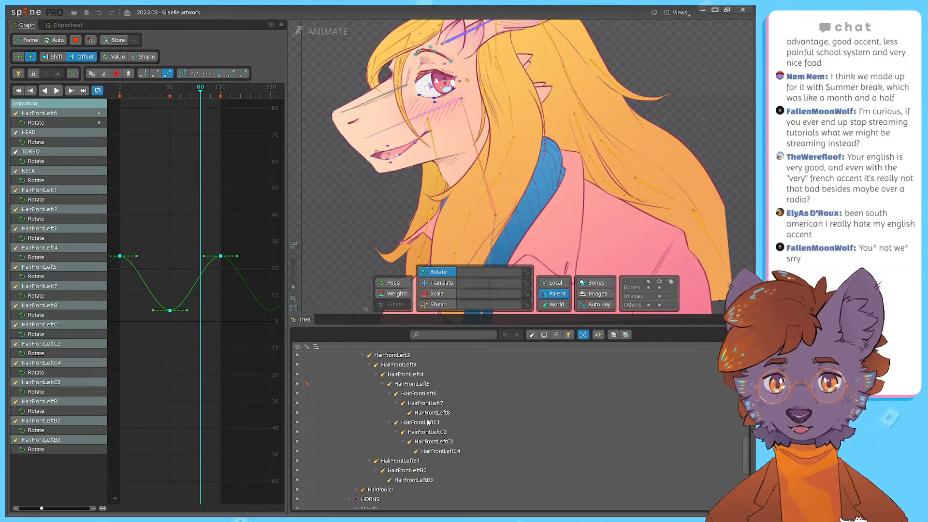
left_click(432, 384)
left_click(425, 393)
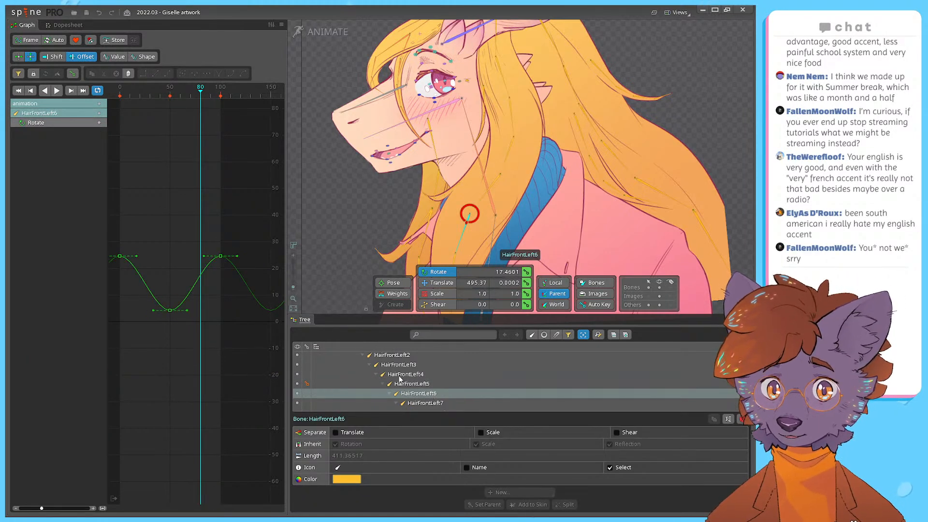
left_click_drag(156, 94, 220, 116)
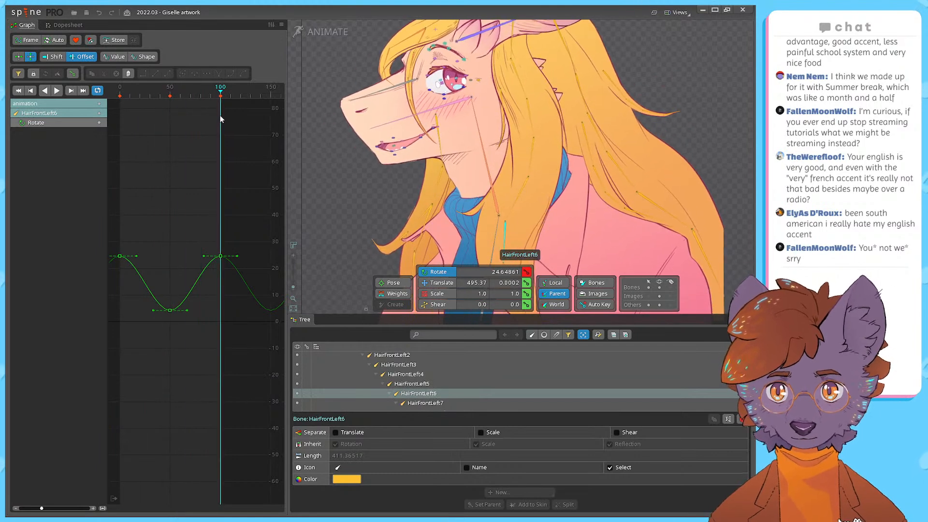
Step: Examine HairFrontLeft7's rotation curve and preview the loop to judge the strand's sway
left_click(425, 403)
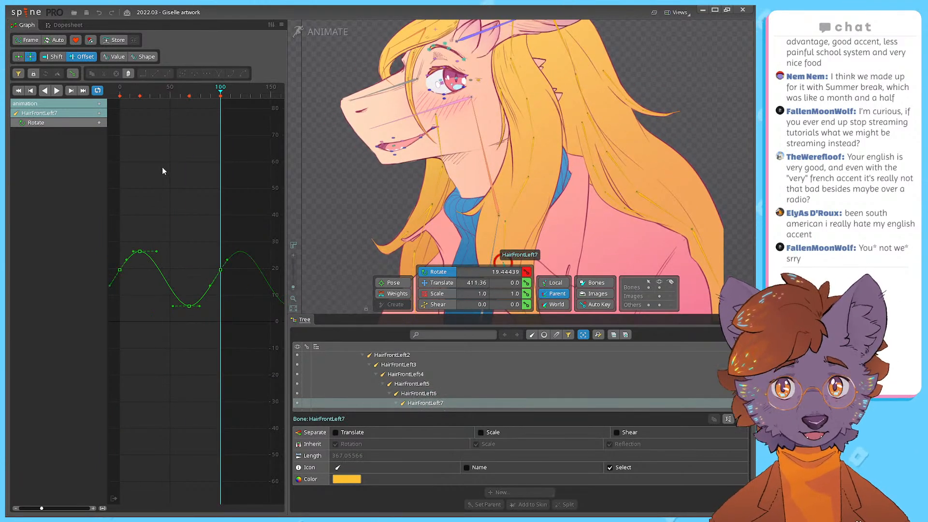
left_click_drag(141, 93, 120, 116)
key("d")
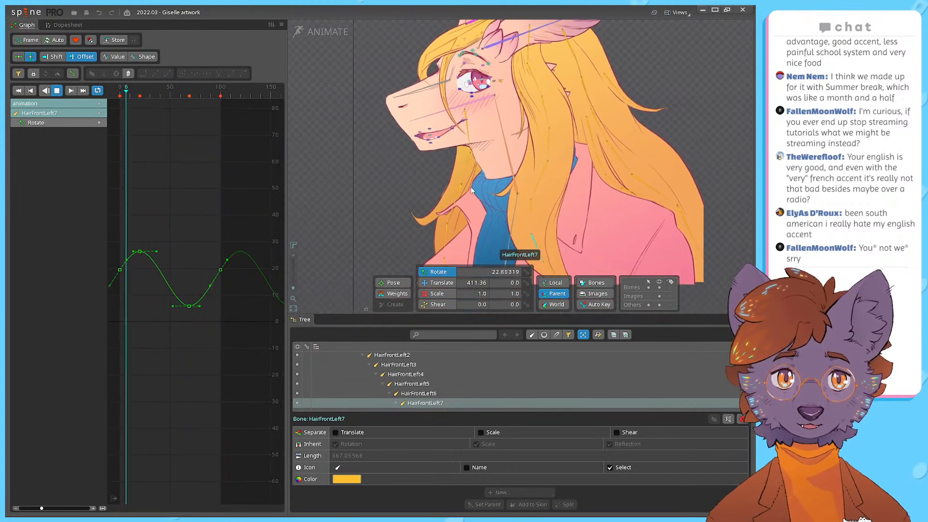
key("d")
key("d")
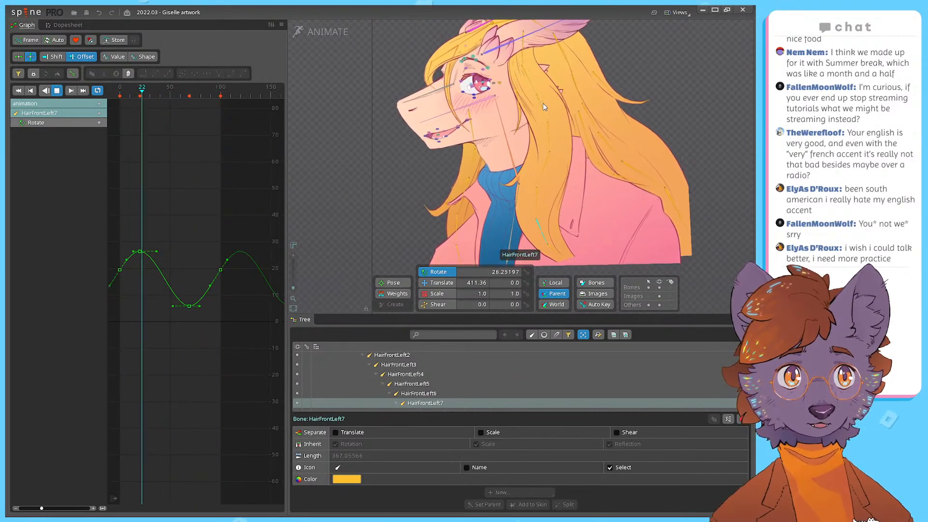
key("d")
Step: Select HairFrontLeft4, undo the last move of its rotation key, and turn off key offsetting
left_click(524, 127)
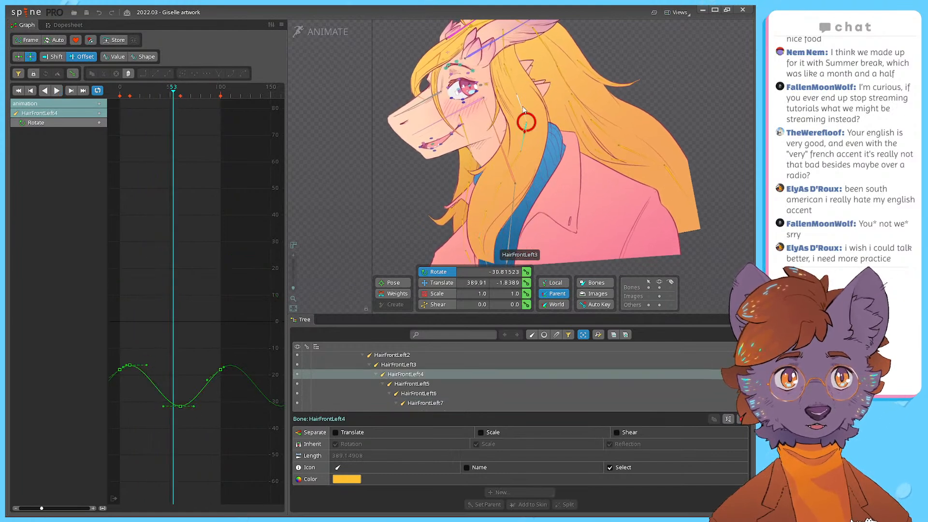
mouse_move(181, 406)
left_mouse_down()
mouse_move(180, 390)
mouse_move(180, 405)
left_mouse_up()
key("ctrl+z")
left_click(189, 426)
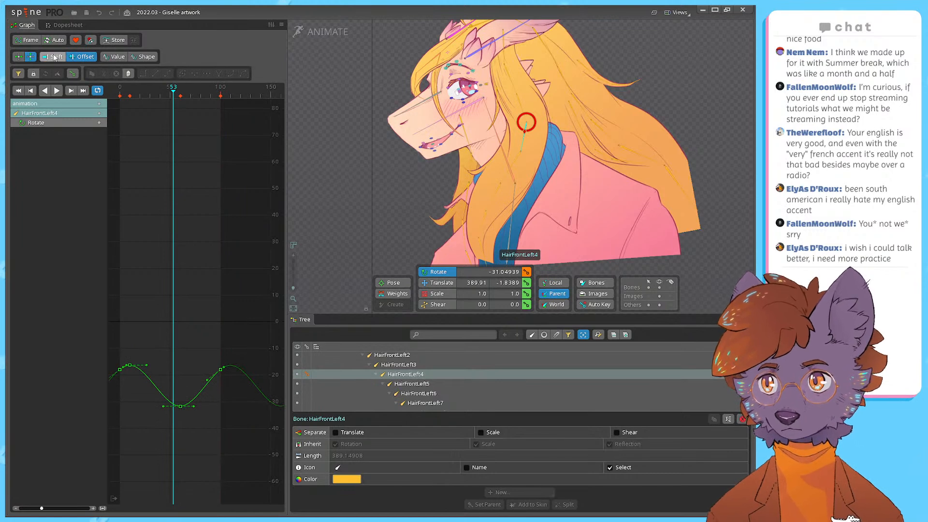
left_click(82, 57)
Step: Try raising HairFrontLeft4's rotation key at frame 60 to about -28°, preview the loop, and undo the change
left_click_drag(182, 405, 184, 394)
key("space")
key("d")
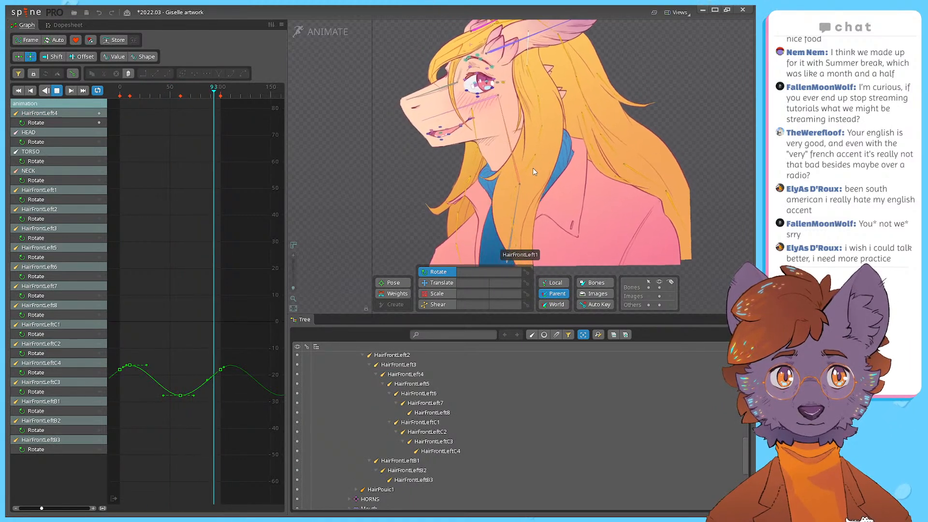
key("ctrl+z")
Step: Stop the preview and examine the rotation curves of HairFrontLeft3 through HairFrontLeft8 together, plus HairFrontLeft2's curve alone
key("d")
left_click(438, 405)
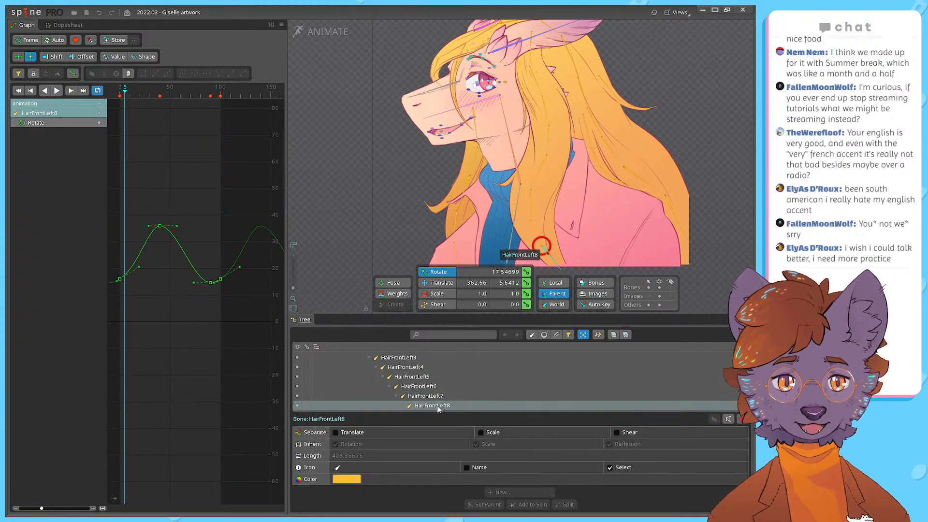
scroll(421, 370, "up", 1)
left_click(397, 386, "shift")
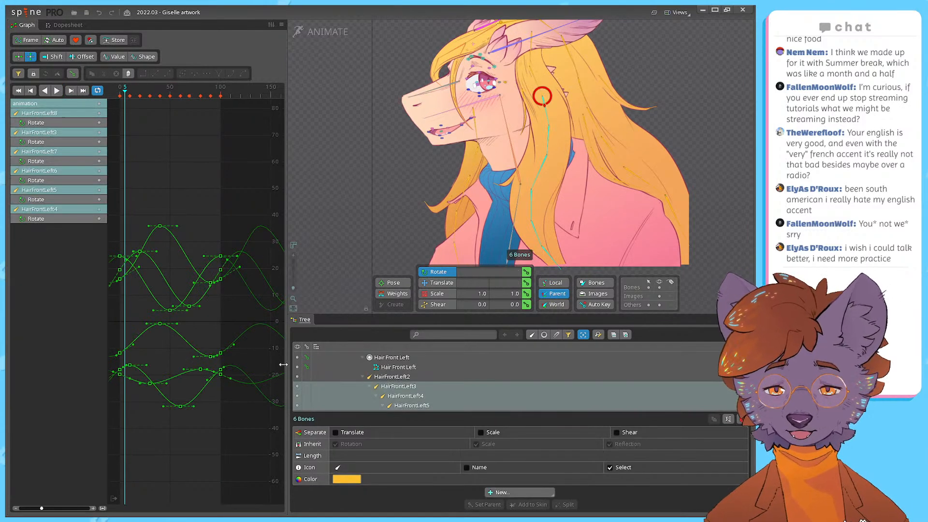
scroll(397, 384, "down", 1)
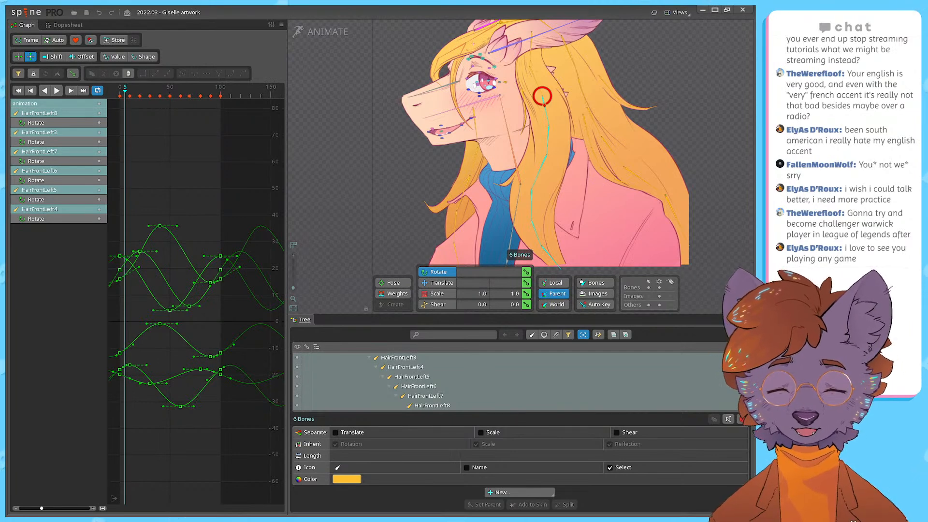
scroll(435, 382, "up", 1)
left_click_drag(419, 313, 418, 267)
left_click(399, 330)
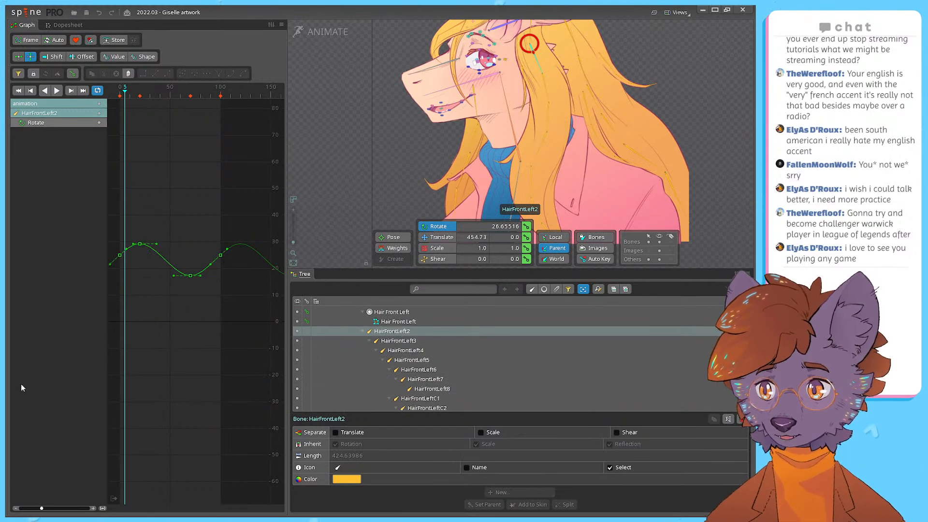
left_click_drag(154, 339, 159, 365)
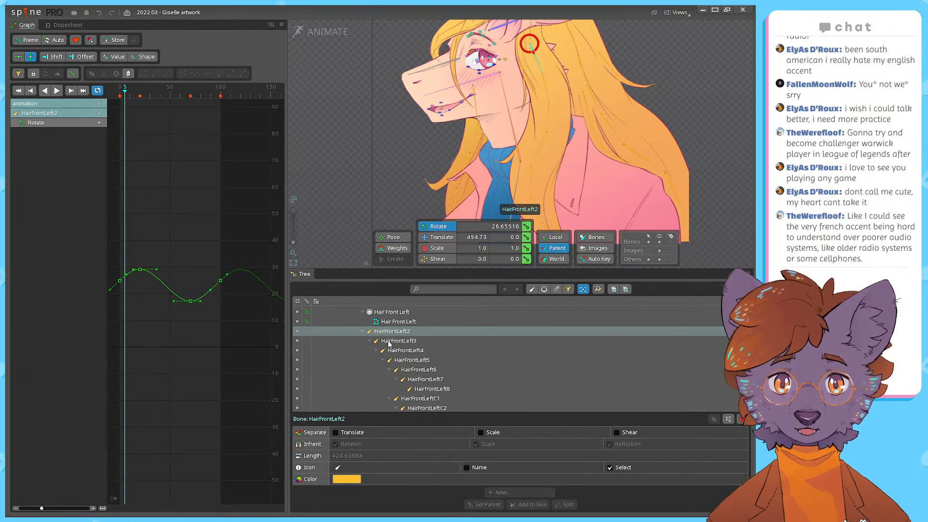
Step: Examine the individual rotation curves of HairFrontLeft3 through HairFrontLeft6 and briefly preview the loop with HairFrontLeft5 selected
left_click(407, 343)
left_click(411, 352)
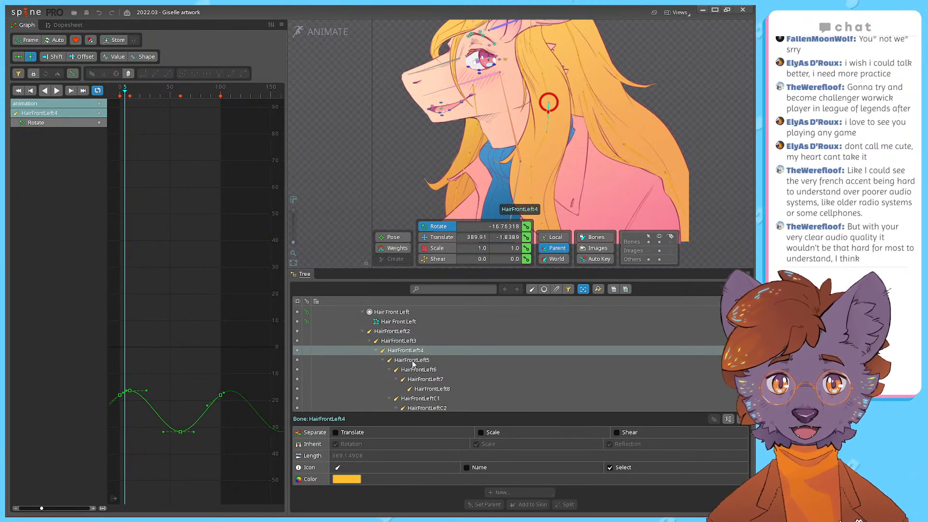
left_click(415, 361)
left_click(422, 370)
left_click(422, 361)
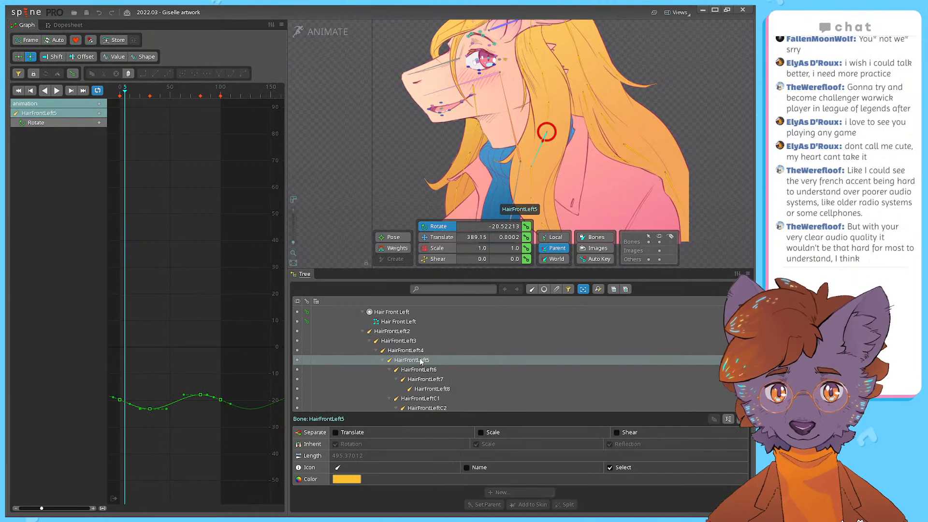
key("space")
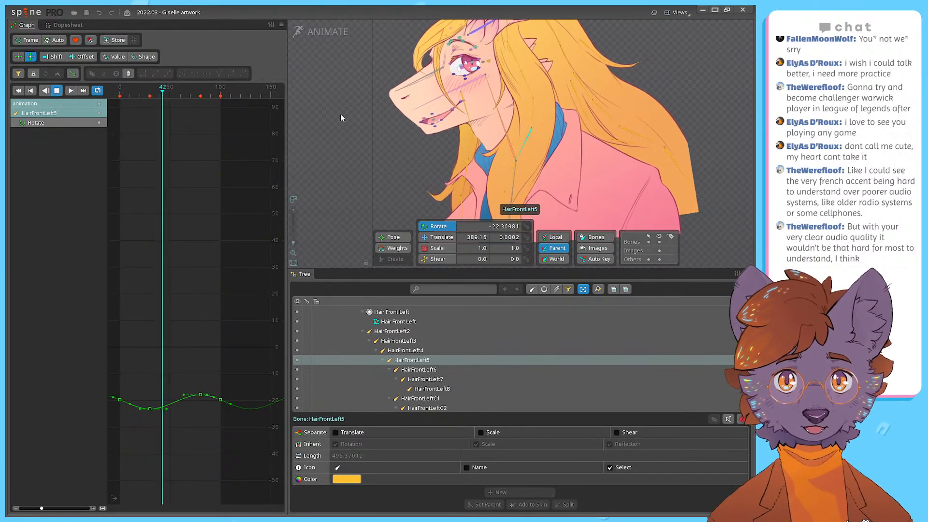
key("space")
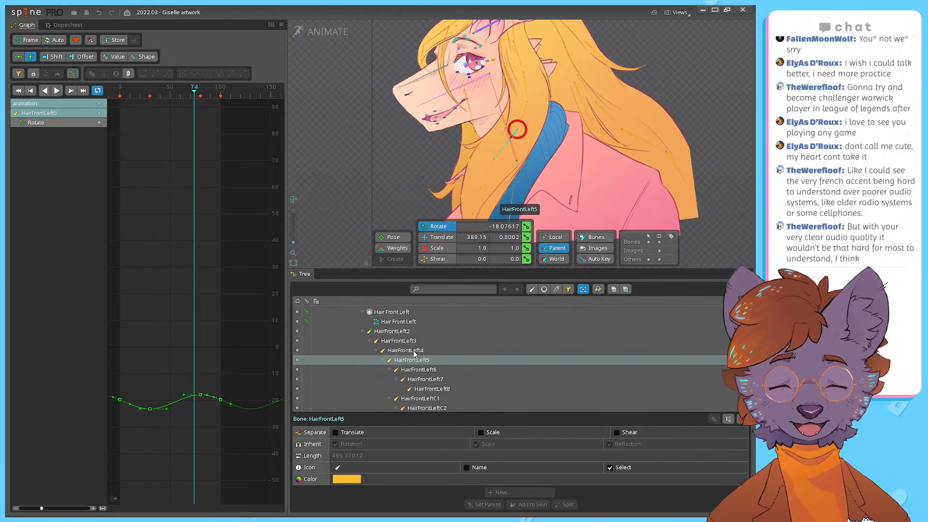
Step: Undo the staggered key offsets of HairFrontLeft2 through HairFrontLeft8, back to rotation keys at frames 0, 50 and 100
left_click(402, 332)
left_click(434, 392, "shift")
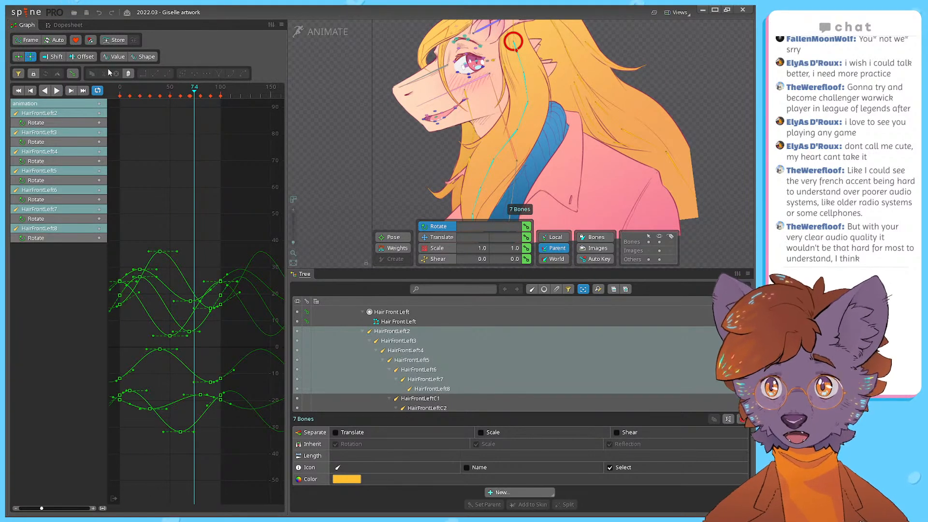
left_click(52, 25)
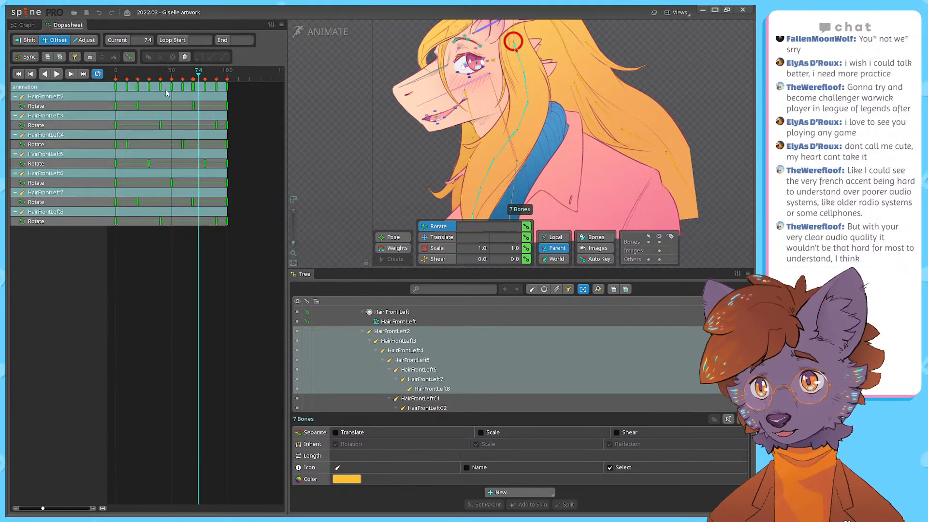
left_click(116, 74)
key("ctrl+z")
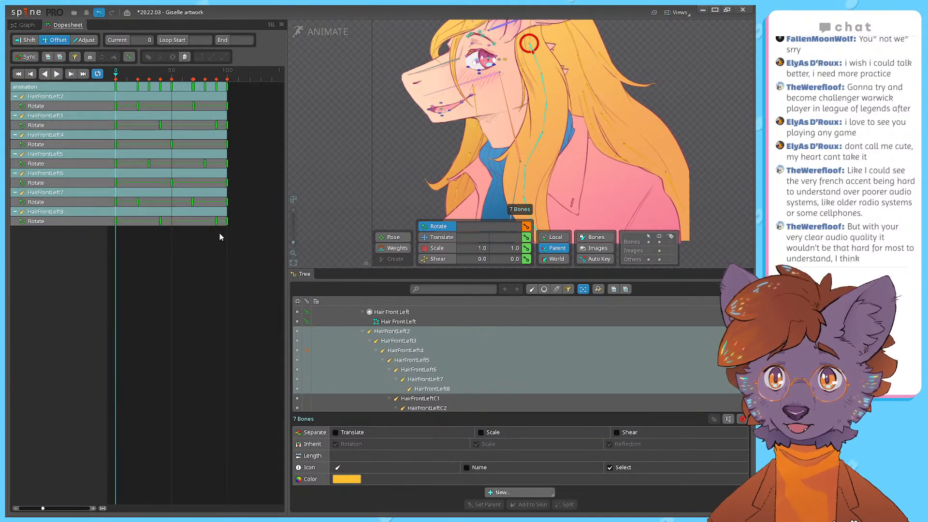
key("ctrl+z")
key("ctrl+z")
key("ctrl+z")
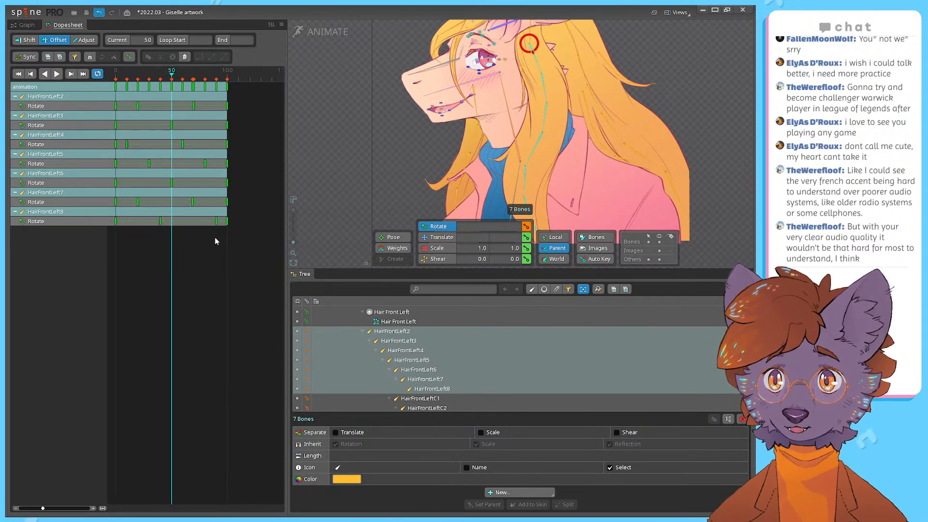
key("ctrl+z")
key("ctrl+z")
key("ctrl+z")
key("ctrl+z")
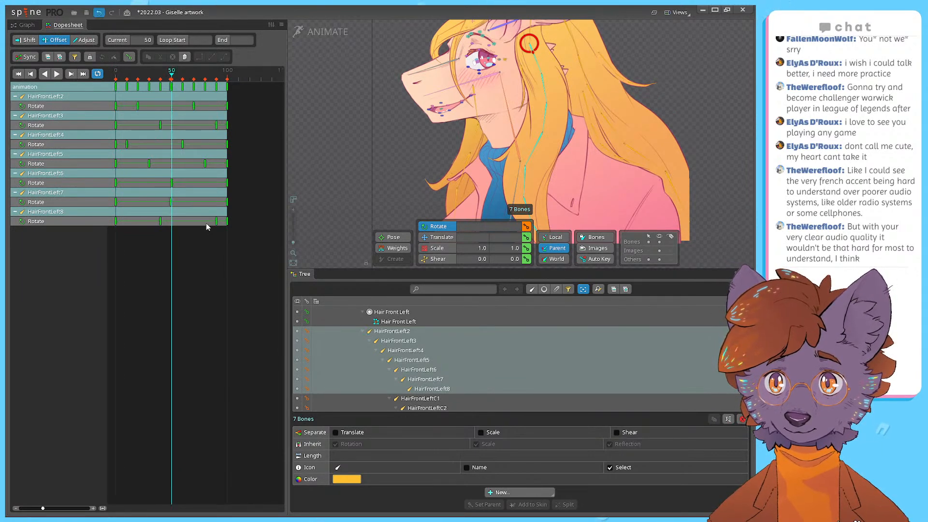
key("ctrl+z")
key("ctrl+z")
key("ctrl+z")
key("ctrl+z")
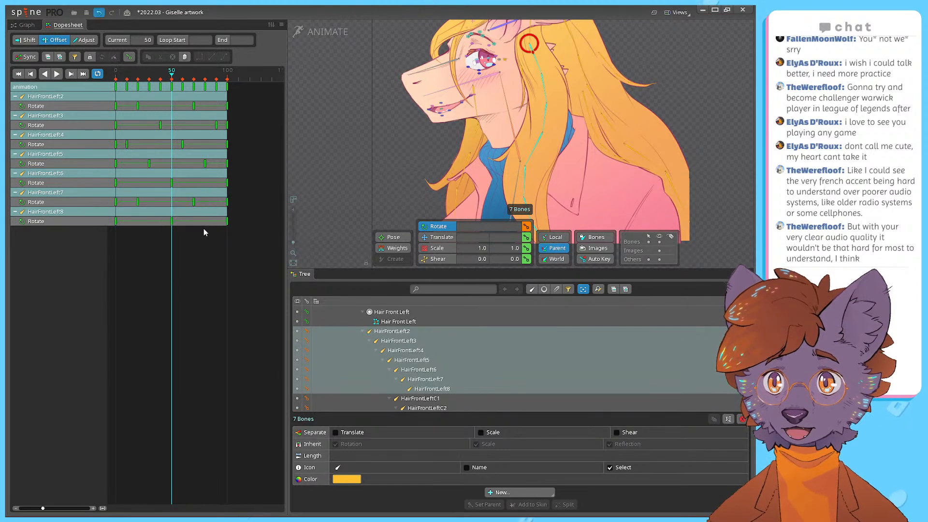
key("ctrl+z")
key("ctrl+z")
key("ctrl+z")
Step: Compare the rotation curves of HairFrontLeft3 through HairFrontLeft8 at frame 50
left_click_drag(145, 72, 171, 79)
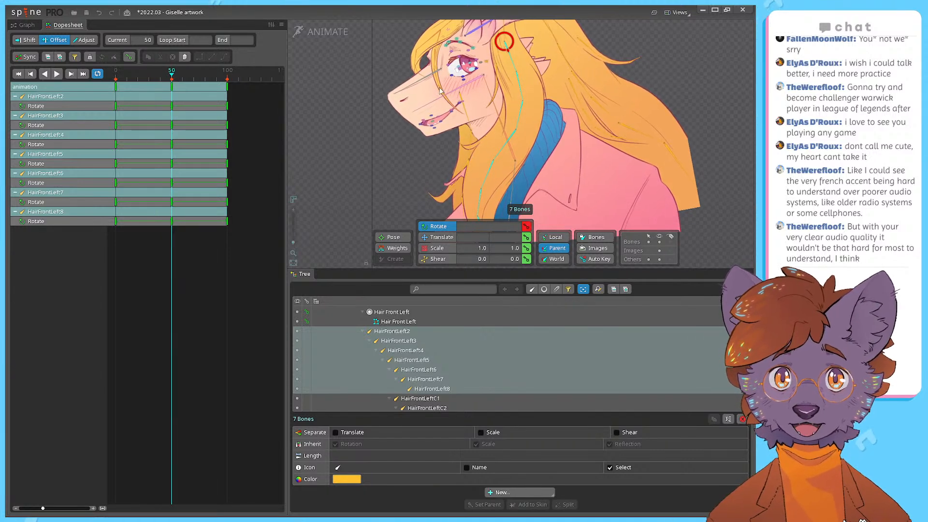
left_click(518, 77)
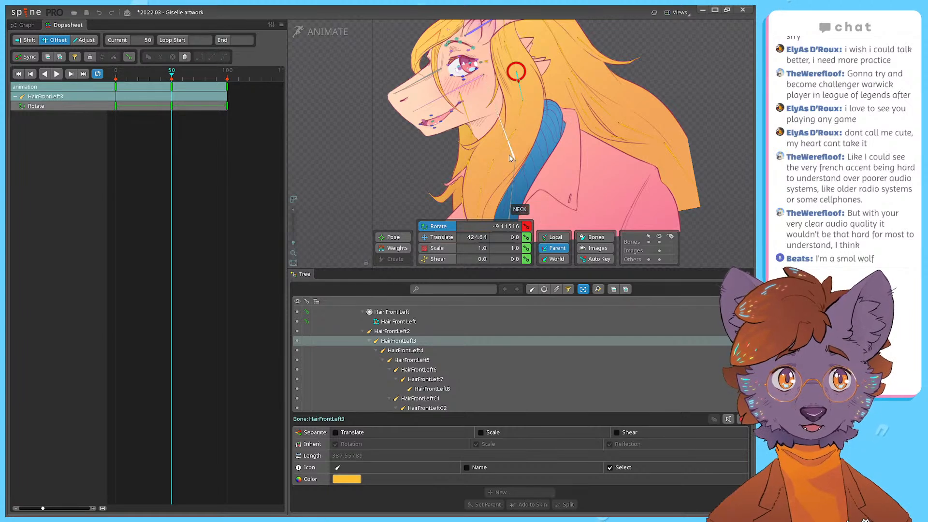
left_click(26, 25)
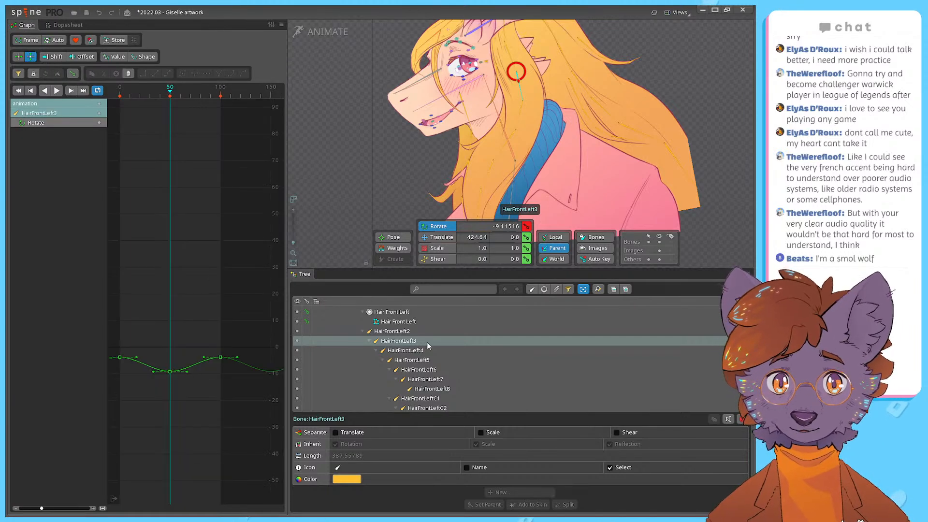
left_click(428, 388, "shift")
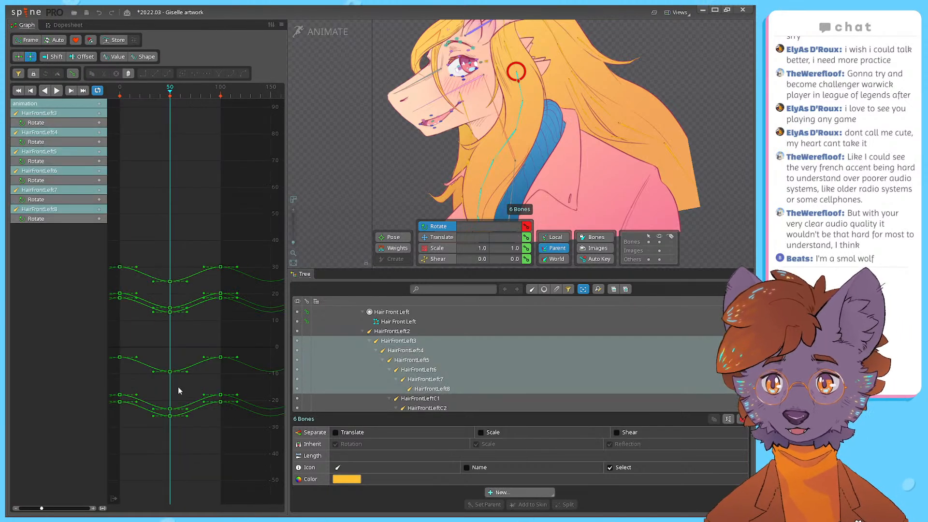
left_click(405, 340)
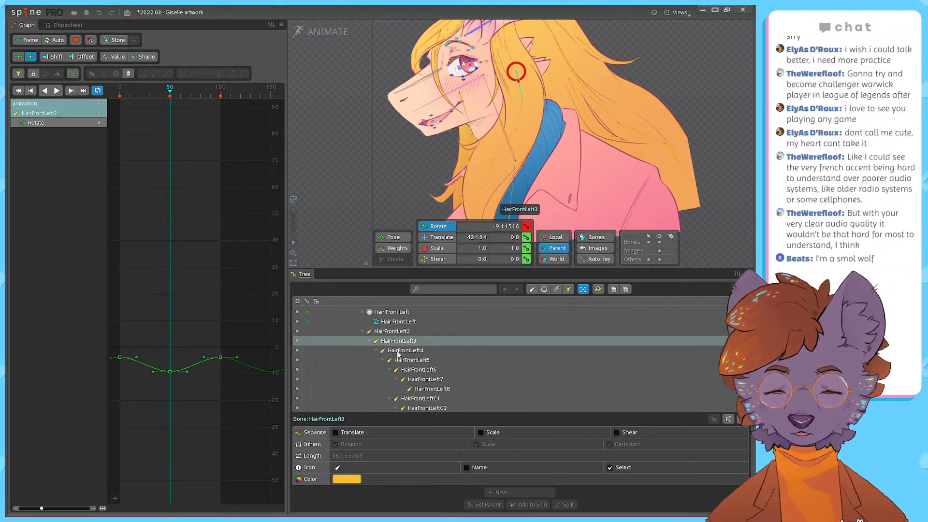
Step: Lower the frame 50 rotation keys of HairFrontLeft4 to about -28° and HairFrontLeft5 to about -24.6°
key("Down")
left_click(170, 423)
left_click_drag(170, 423, 171, 429)
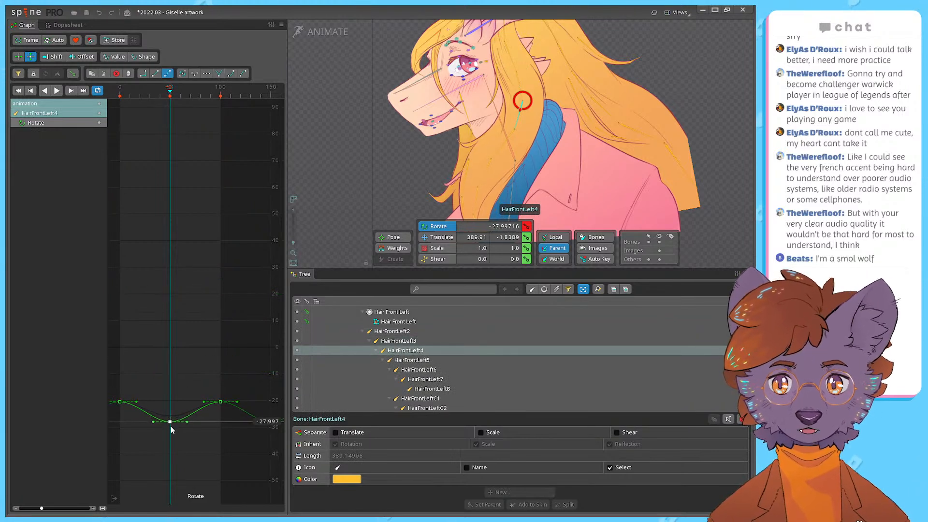
left_click(419, 370)
left_click(412, 360)
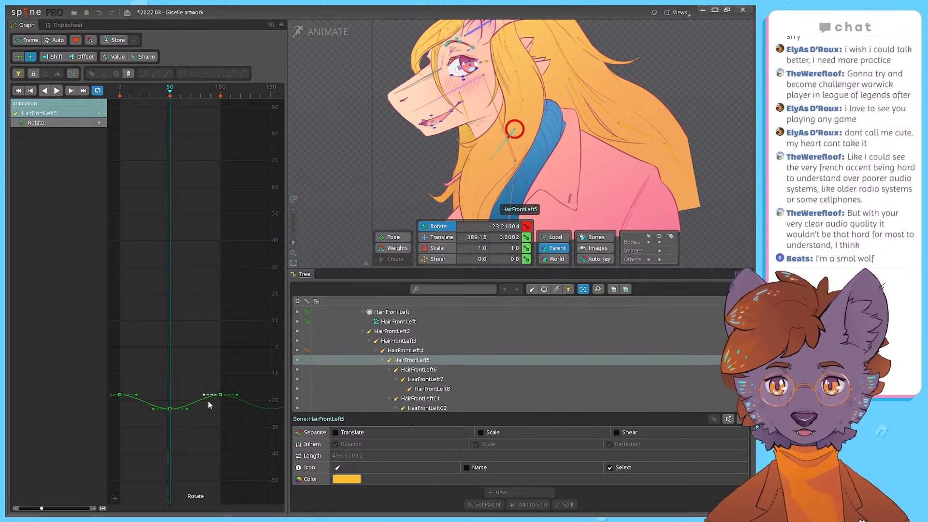
left_click_drag(171, 409, 171, 412)
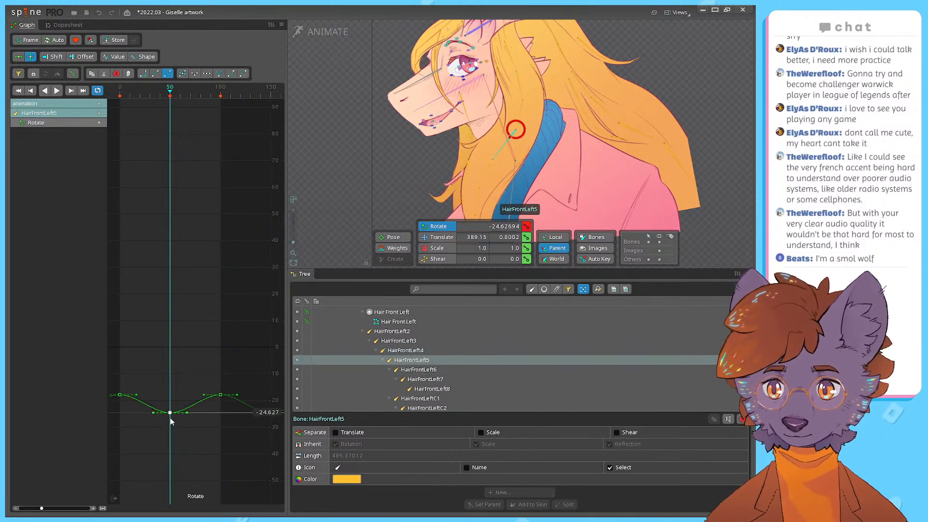
Step: Lower the frame 50 rotation keys of HairFrontLeft6, HairFrontLeft7 and HairFrontLeft8 to about 6° each
left_click(418, 370)
left_click_drag(170, 315, 174, 339)
left_click(421, 380)
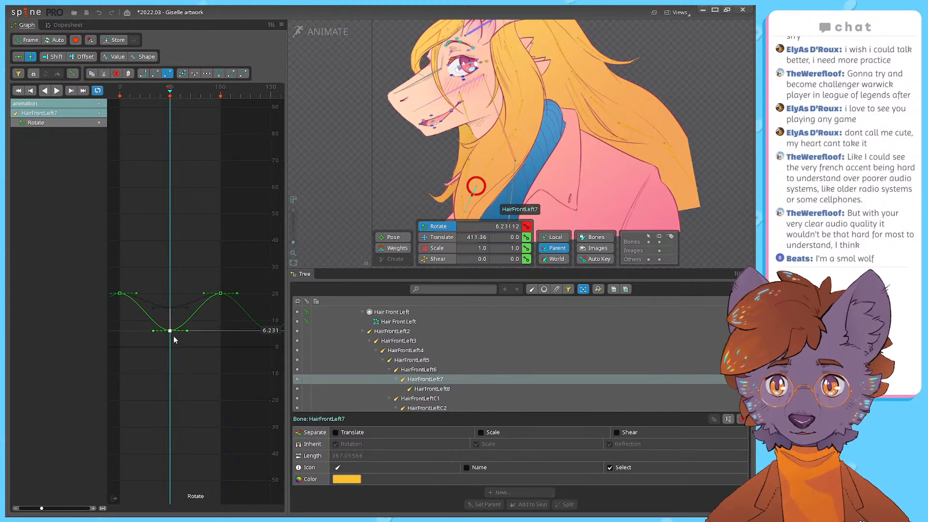
left_click(426, 389)
left_click_drag(169, 282, 174, 337)
left_click_drag(474, 184, 432, 176)
Step: Show the strand's keys in the dopesheet and offset HairFrontLeft2's rotation keys by 20 frames
left_click(405, 333, "shift")
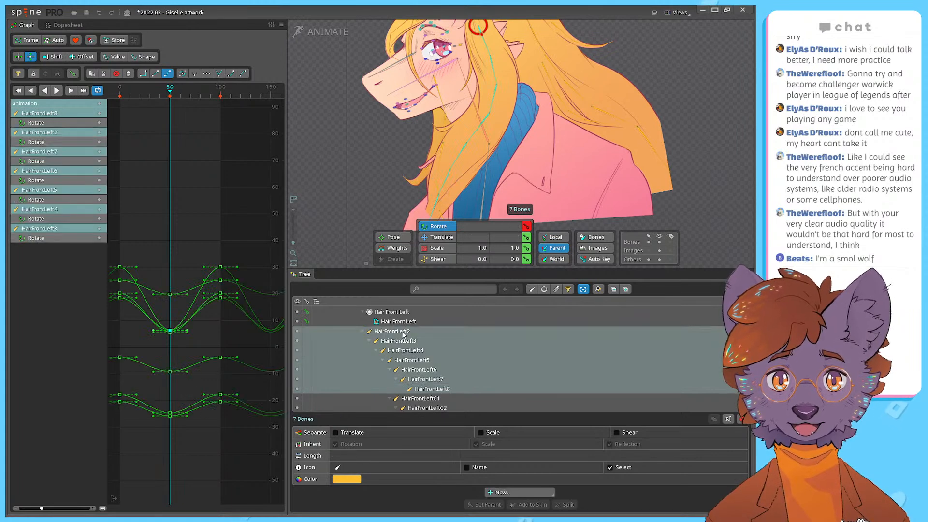
left_click(49, 27)
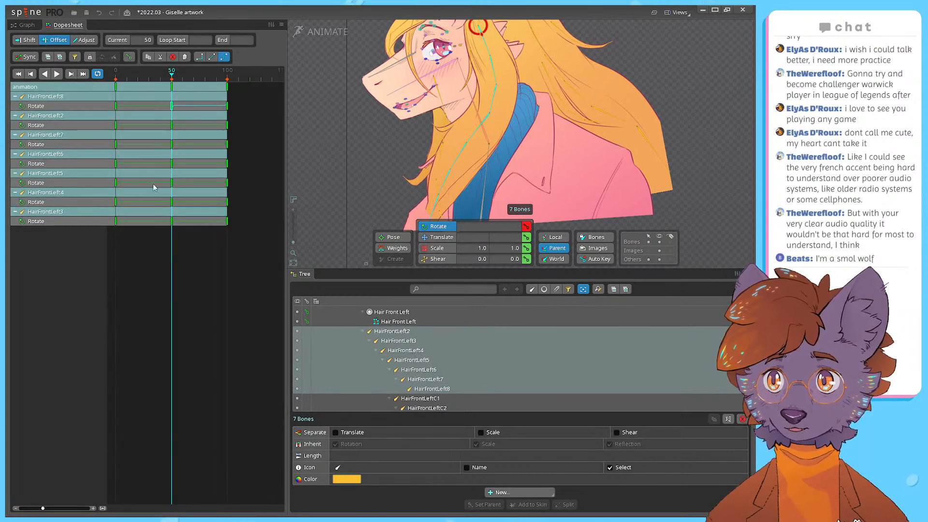
double_click(200, 199)
left_click_drag(238, 233, 89, 217)
left_click(244, 222)
left_click(244, 222)
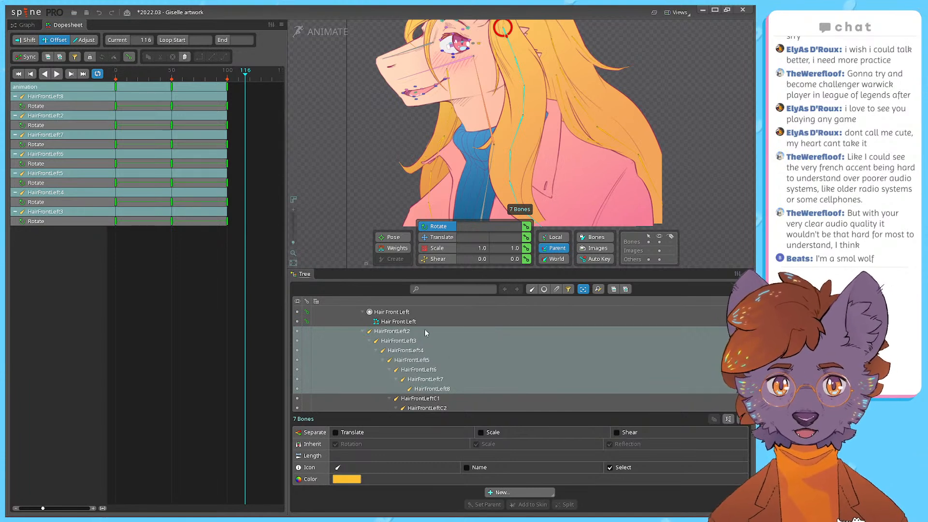
left_click(407, 333)
left_click_drag(231, 113, 88, 100)
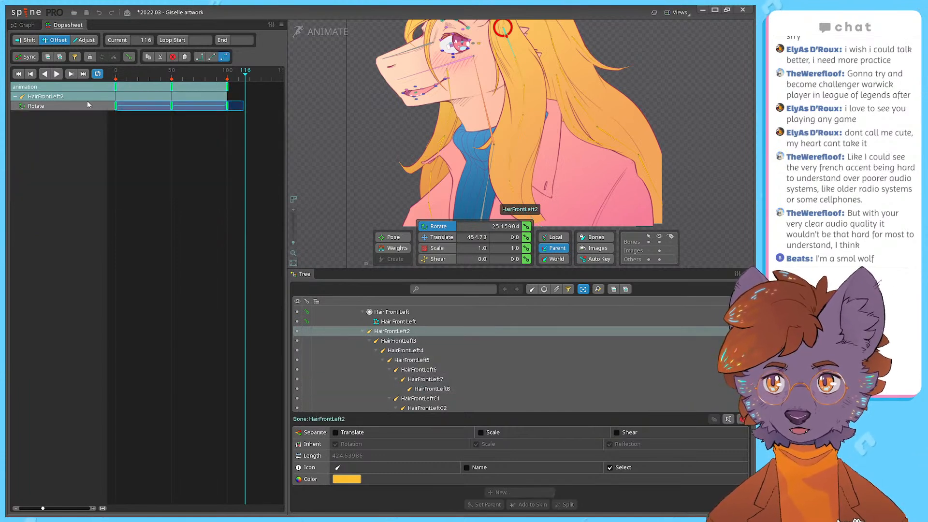
left_click_drag(116, 107, 138, 111)
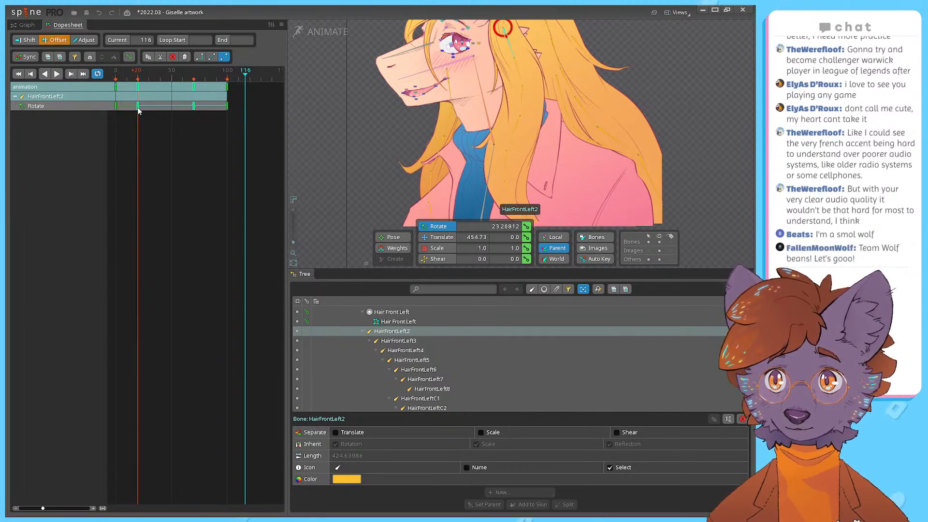
Step: Offset HairFrontLeft3's rotation keys by 40 frames and HairFrontLeft4's by about 60 frames
left_click(427, 343)
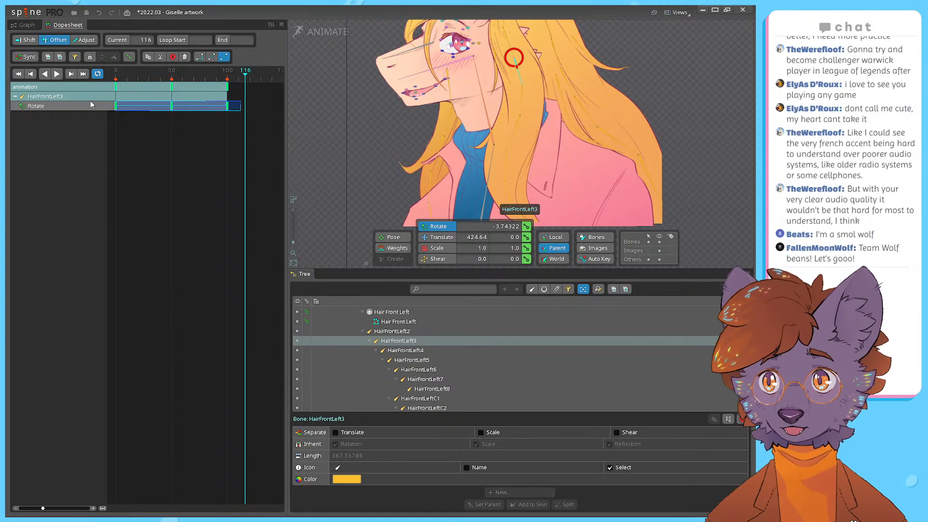
left_click(117, 106)
left_click_drag(117, 106, 160, 107)
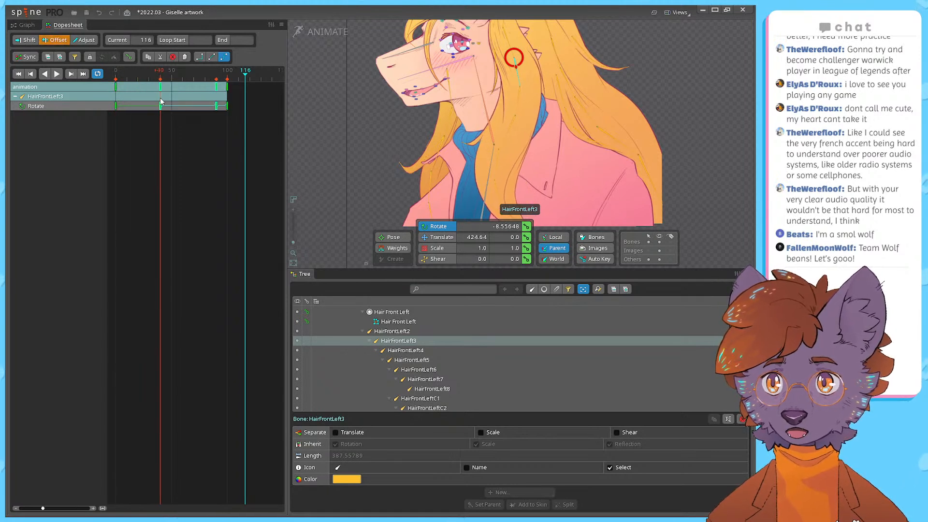
left_click(422, 353)
left_click_drag(266, 128, 183, 107)
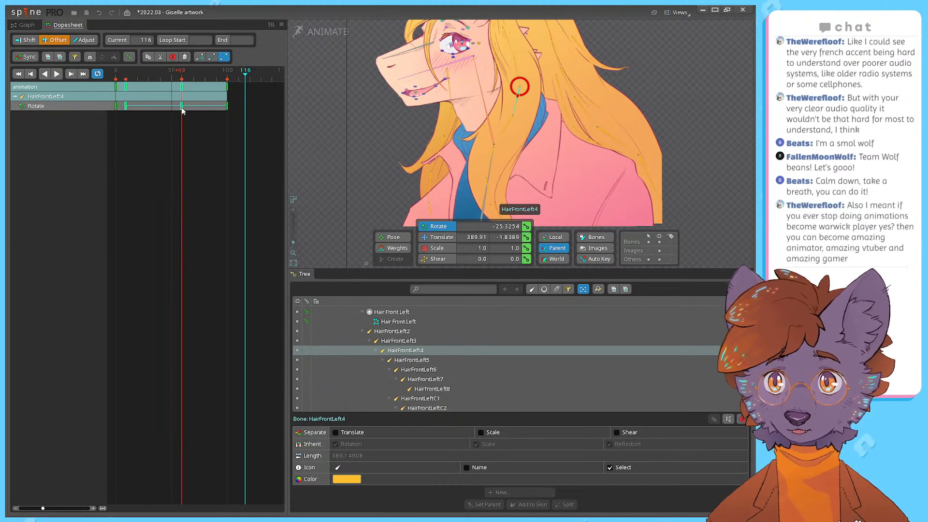
Step: Offset HairFrontLeft5's rotation keys further along the loop, skip HairFrontLeft6, and offset HairFrontLeft7's by 20 frames
left_click(425, 362)
left_click_drag(256, 120, 104, 104)
left_click(421, 370)
left_click(425, 379)
left_click_drag(270, 129, 139, 108)
Step: Offset HairFrontLeft8's rotation keys by 40 frames, save the project, and preview the loop
left_click(432, 388)
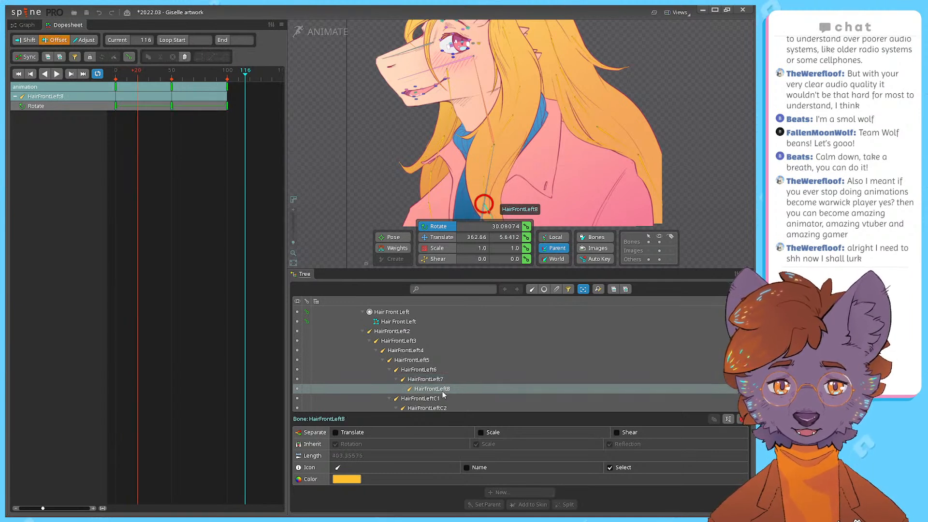
left_click_drag(210, 128, 161, 109)
key("ctrl+s")
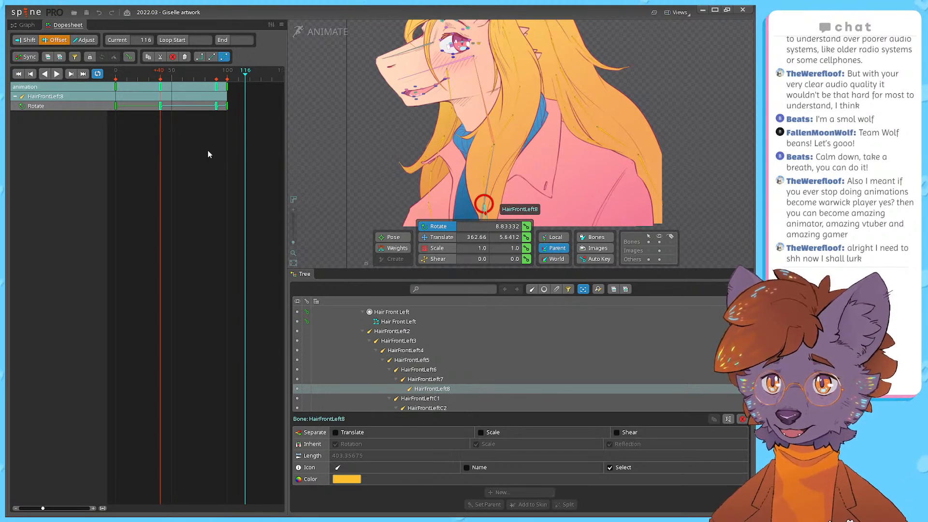
left_click_drag(134, 73, 100, 74)
key("d")
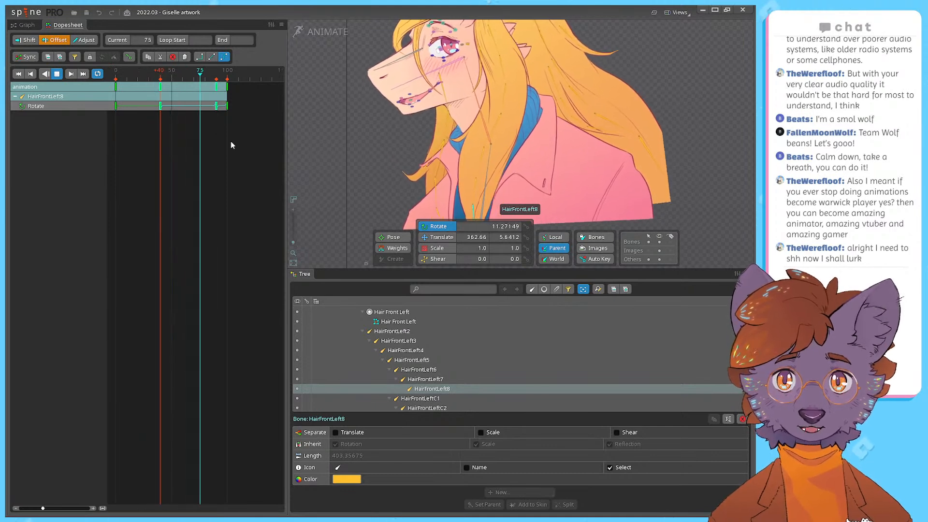
Step: Preview the loop and compare the rotation key timing of the bones from HairFrontLeft2 to HairFrontLeft5
key("d")
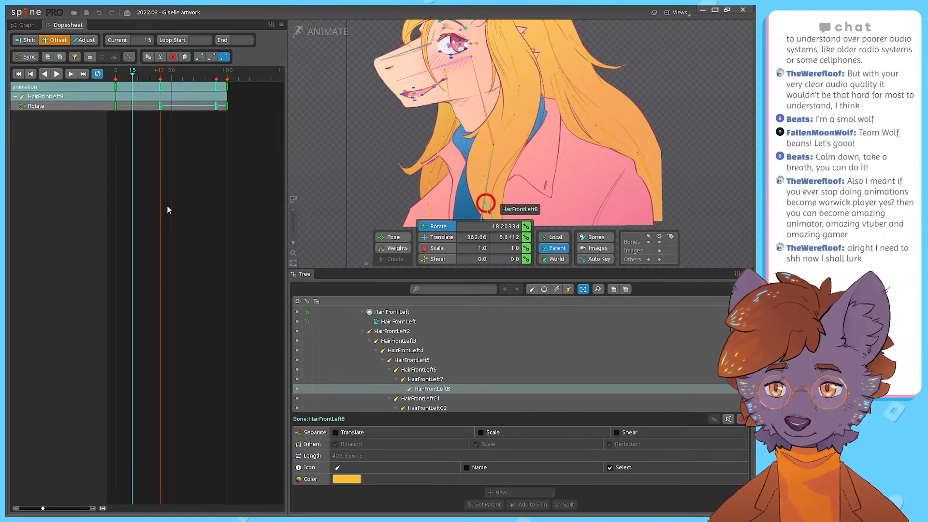
left_click(411, 359)
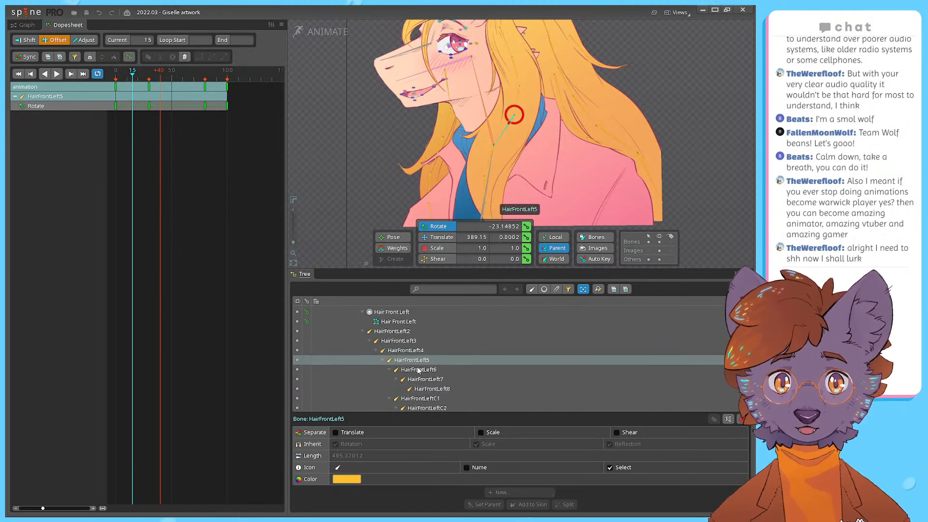
key("d")
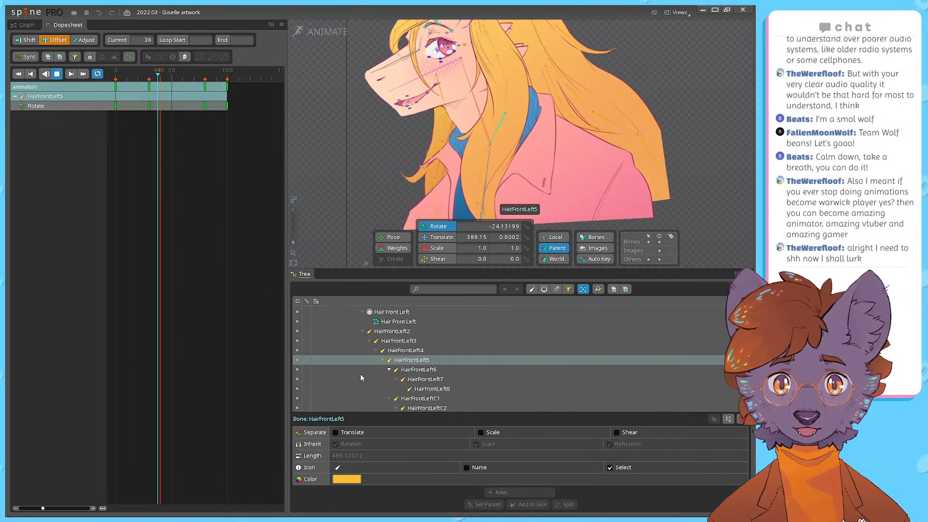
key("d")
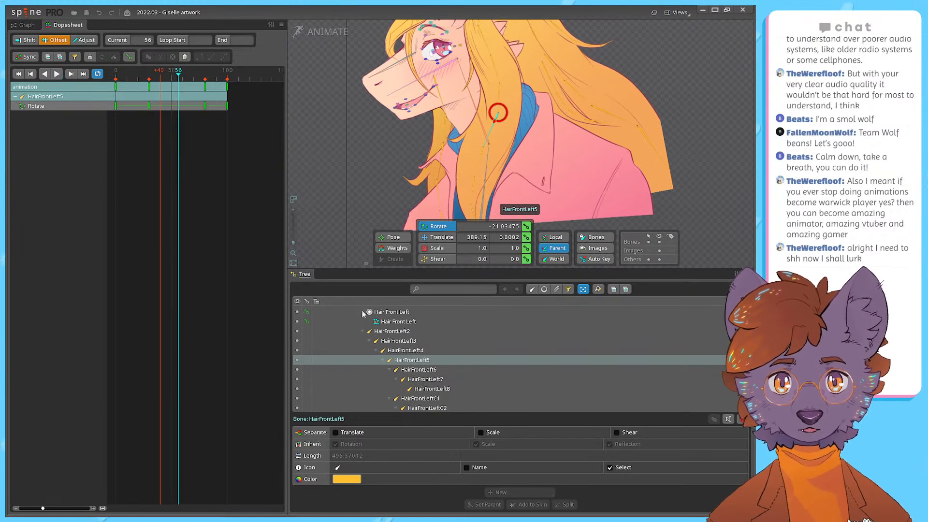
left_click(404, 340)
left_click(407, 332)
left_click(409, 342)
left_click(412, 351)
left_click(418, 361)
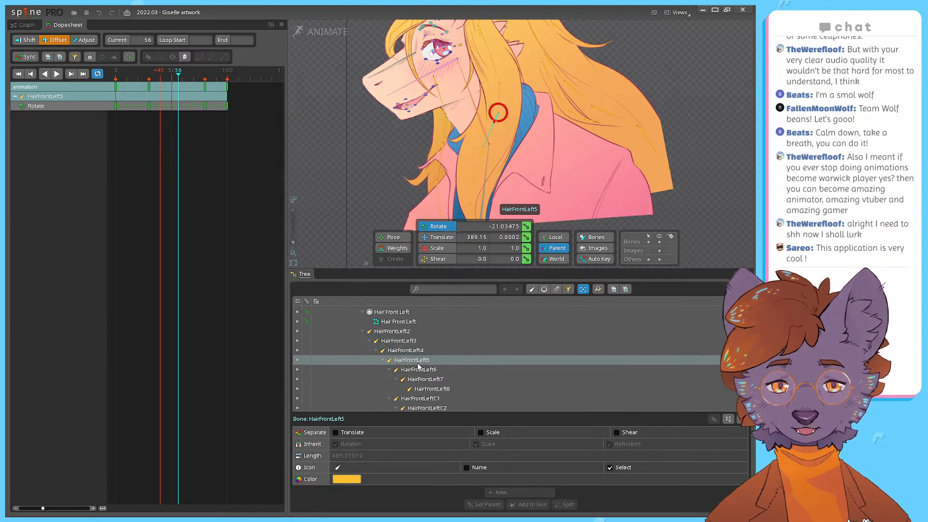
left_click(408, 341)
left_click(408, 333)
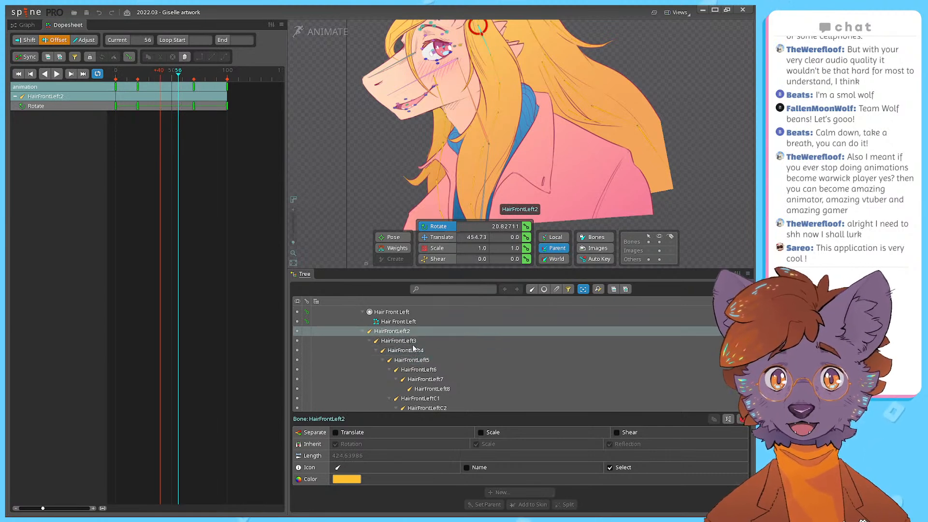
Step: Select HairFrontLeft2 through HairFrontLeft8 and undo the previous staggering of their rotation keys
left_click(422, 381, "shift")
left_click(423, 389)
left_click(408, 332, "shift")
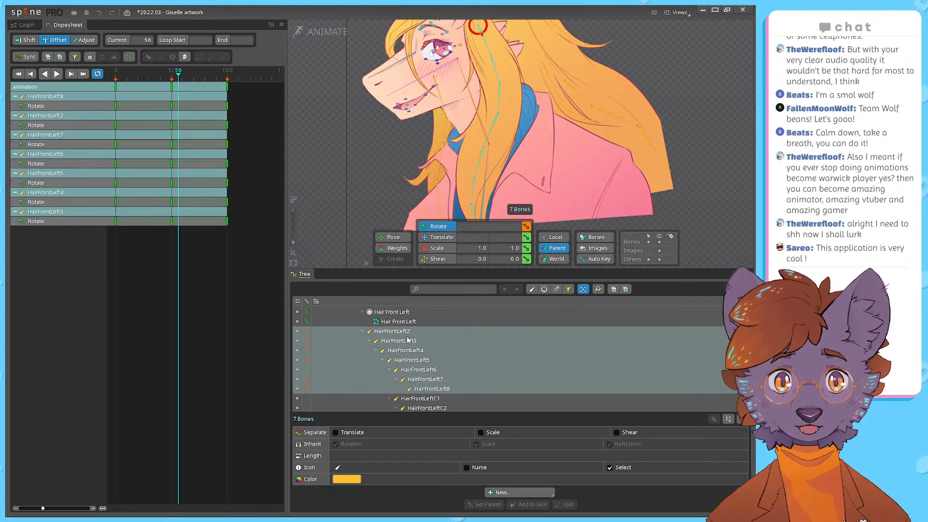
key("ctrl+z")
key("ctrl+z")
key("ctrl+z")
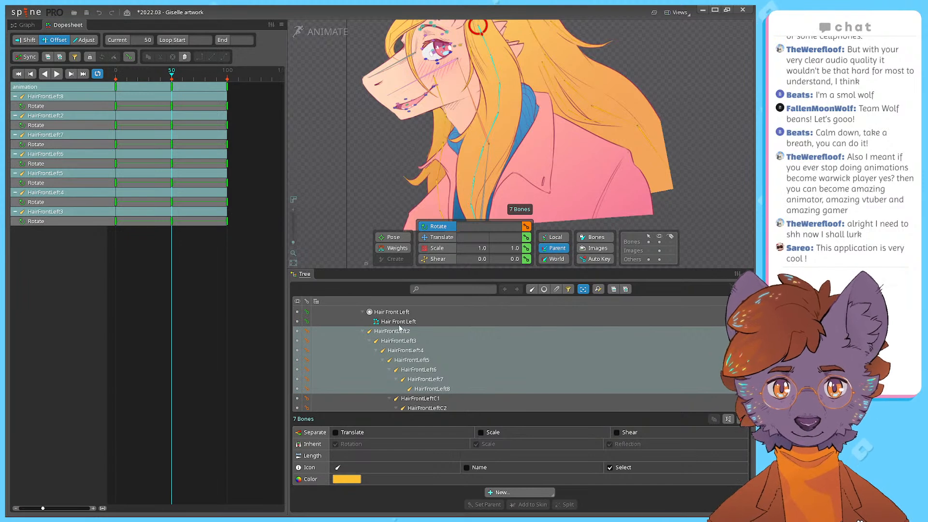
Step: Offset the rotation keys of HairFrontLeft2 by 10 frames, HairFrontLeft3 by 20 and HairFrontLeft4 by 30
left_click(394, 331)
left_click_drag(234, 121, 102, 105)
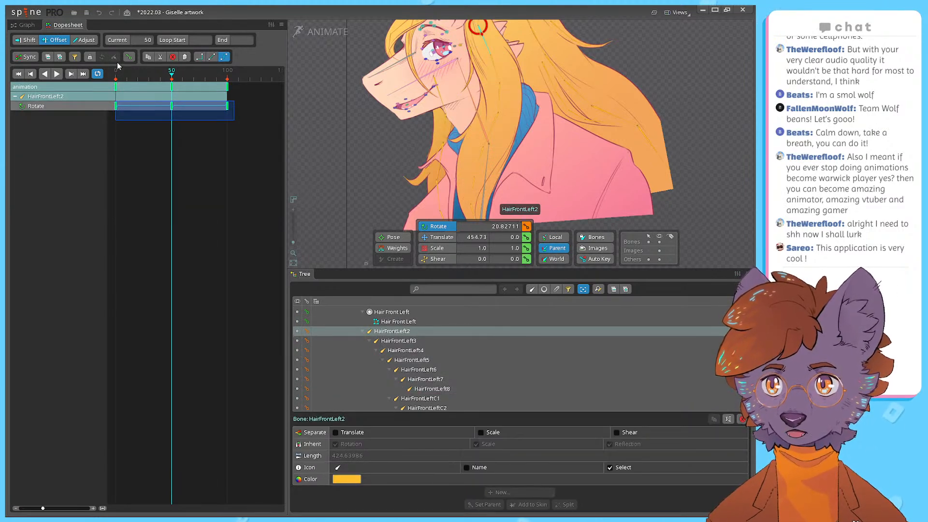
left_click_drag(119, 106, 127, 106)
left_click(411, 340)
mouse_move(261, 130)
left_mouse_down()
mouse_move(112, 110)
mouse_move(115, 101)
mouse_move(148, 109)
left_mouse_up()
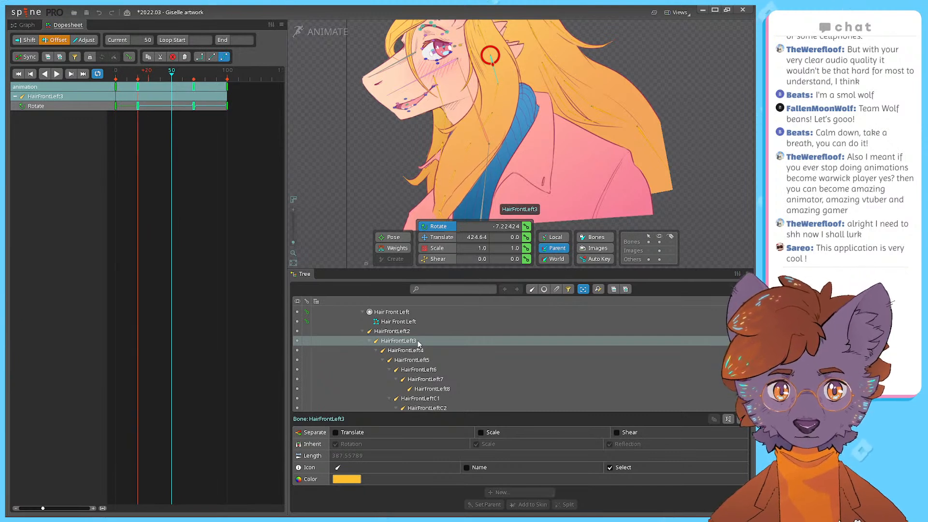
left_click(408, 350)
left_click_drag(253, 120, 160, 112)
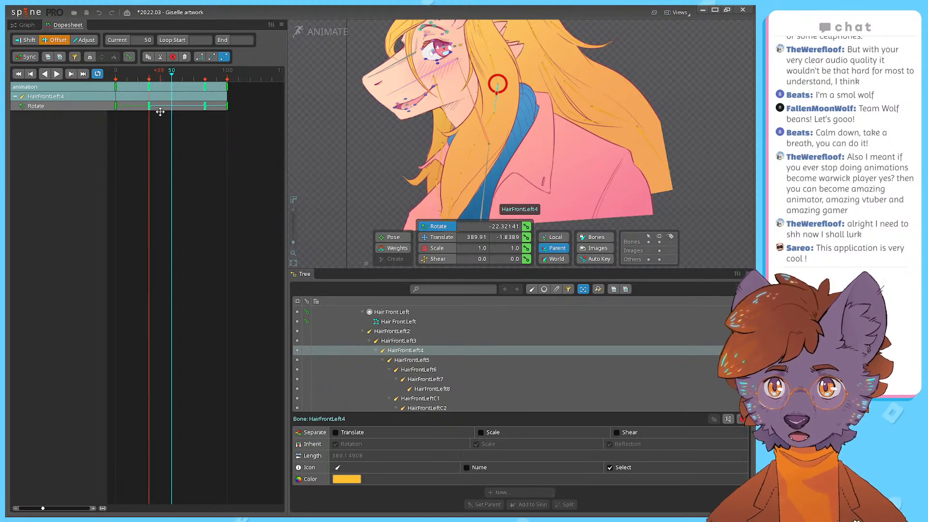
Step: Try a 40-frame offset on HairFrontLeft5's rotation keys, undo it, and offset them by 50 frames instead
left_click(429, 359)
left_click_drag(252, 129, 145, 110)
left_click_drag(250, 117, 161, 110)
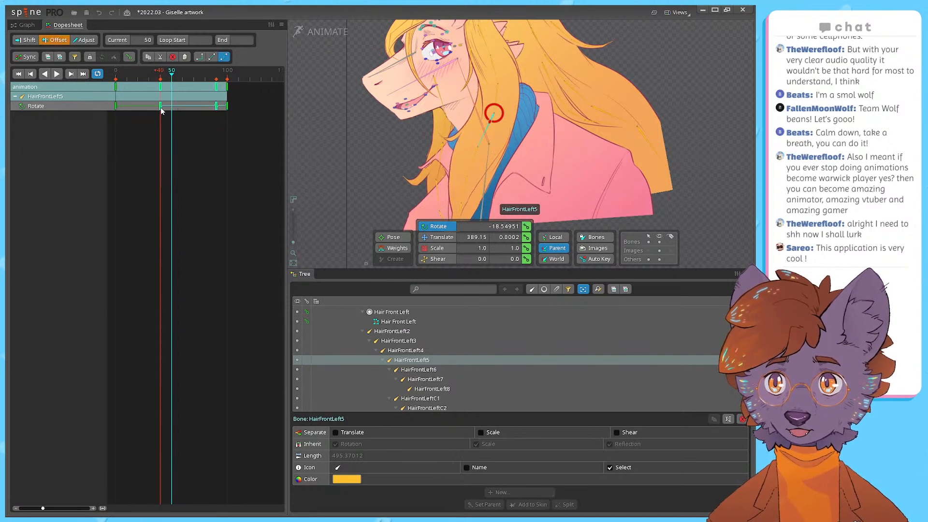
left_click(416, 352)
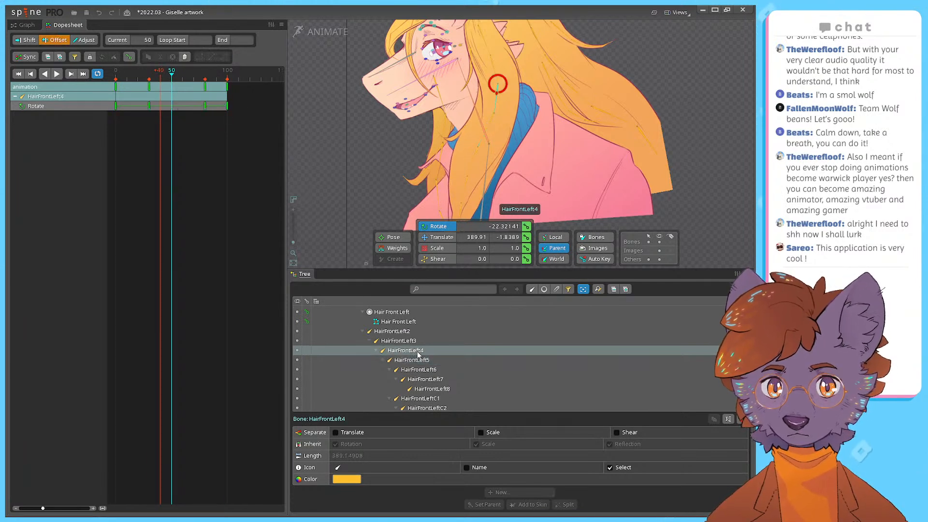
left_click(417, 360)
left_click_drag(241, 107, 120, 106)
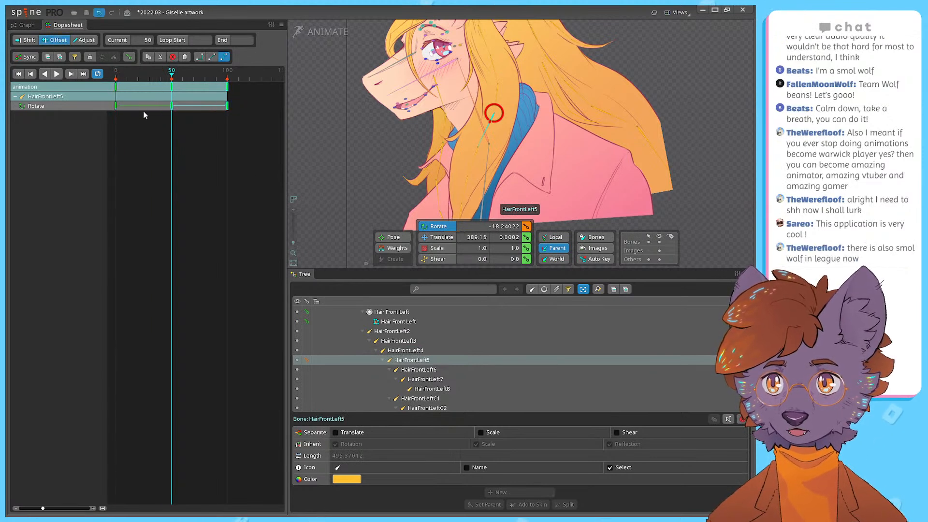
key("ctrl+z")
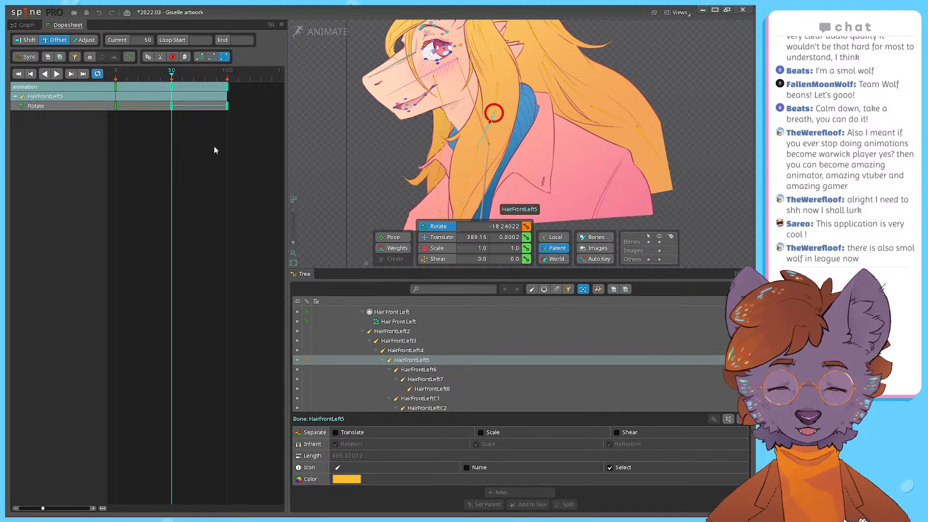
left_click_drag(239, 118, 172, 112)
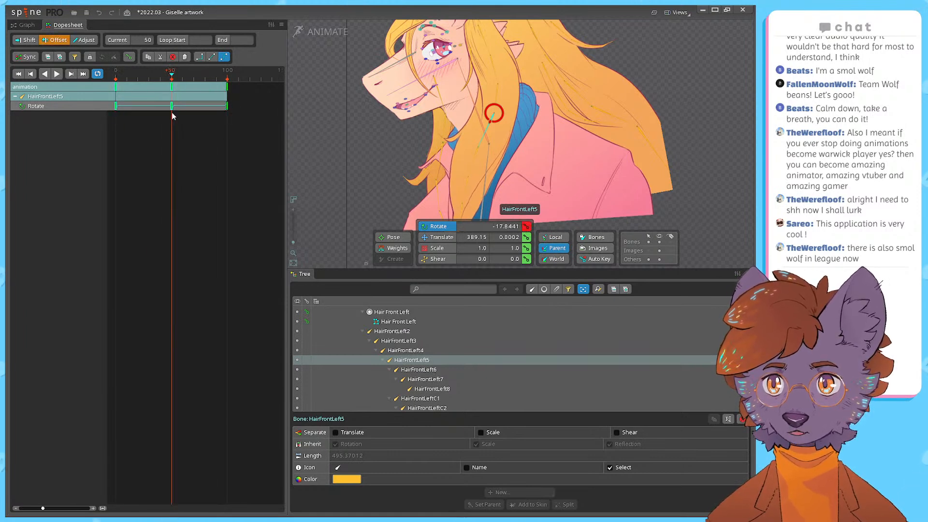
Step: Offset the rotation keys so HairFrontLeft6's fall on frames 20 and 70, HairFrontLeft7's on 40 and 90, and HairFrontLeft8's on 10 and 60
left_click(425, 369)
left_click_drag(235, 121, 196, 122)
left_click(409, 379)
left_click_drag(252, 129, 127, 108)
left_click(424, 389)
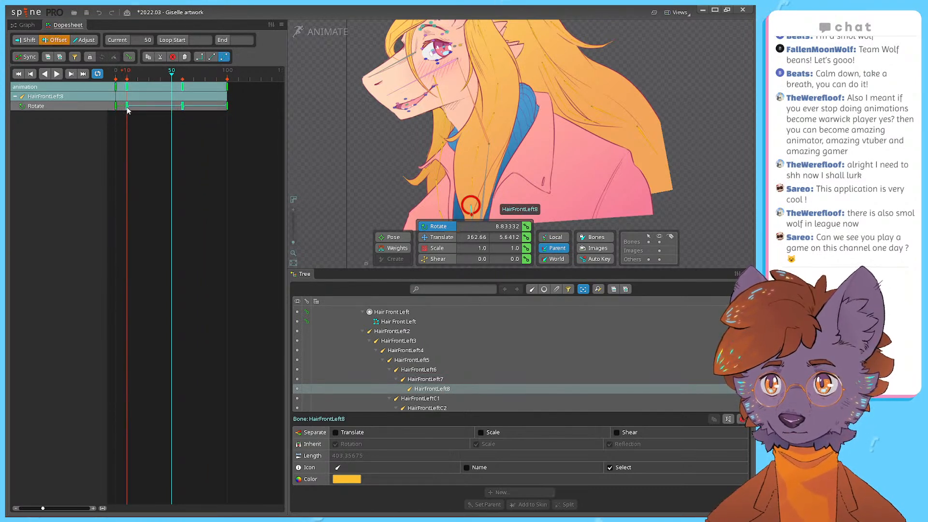
Step: Preview the loop, select all rotation keys of HairFrontLeft2 through HairFrontLeft8, and save the project
left_click(115, 74)
left_click(227, 75)
key("space")
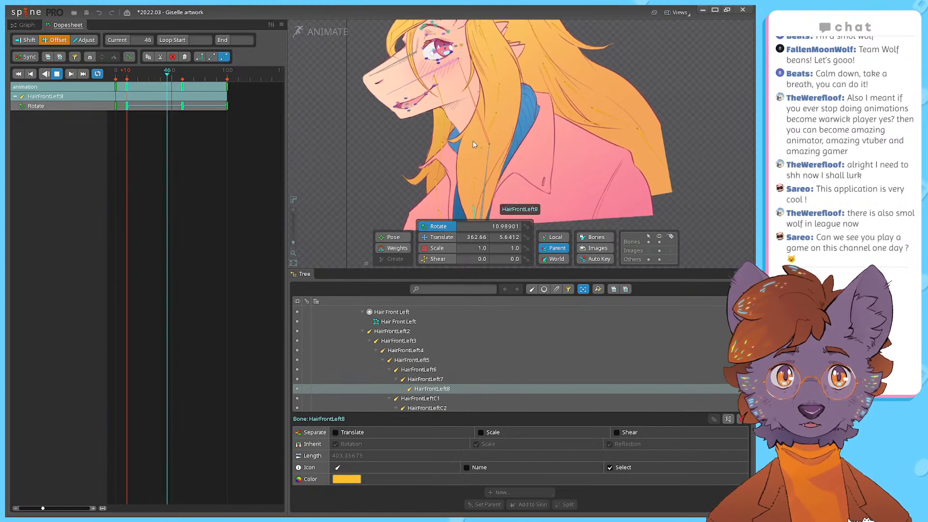
key("space")
left_click(352, 329, "shift")
left_click_drag(257, 255, 98, 86)
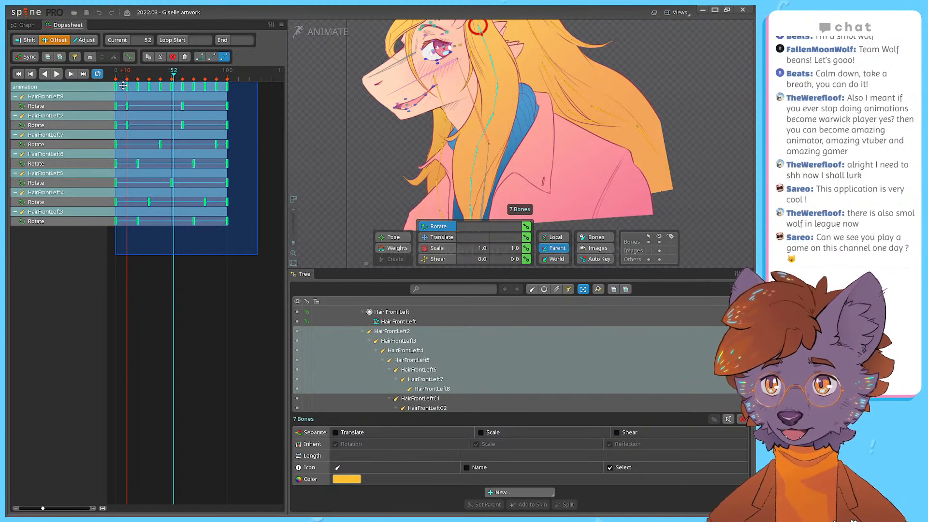
key("ctrl+s")
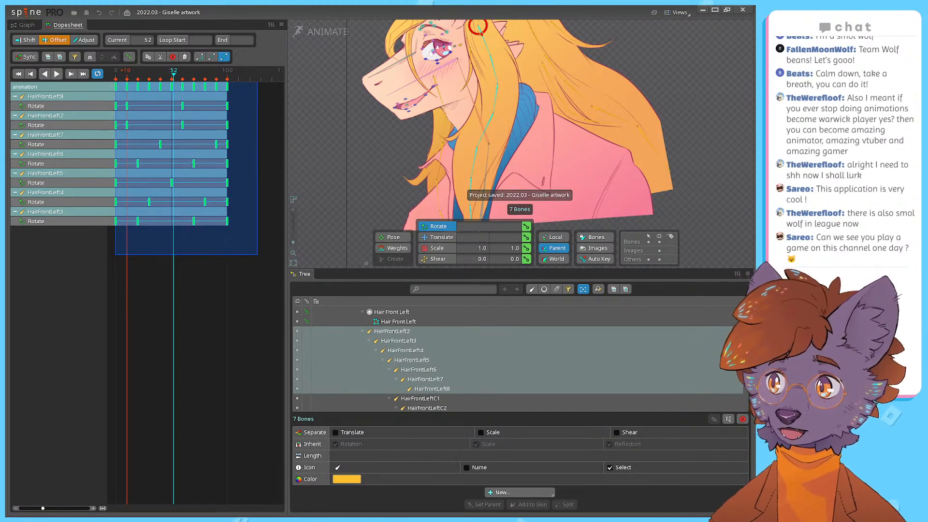
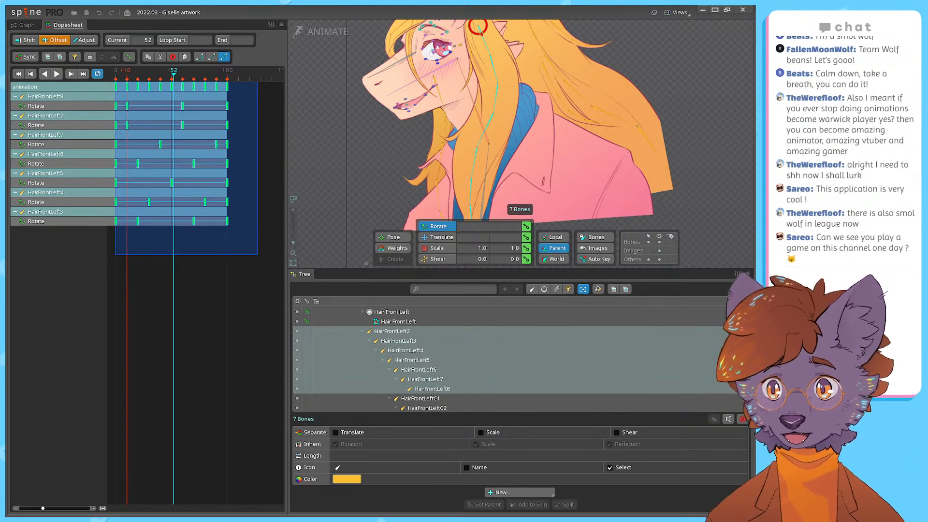
Step: Add HairFrontLeft1 to the selected strand bones, select its rotation keys, and show the curves in the graph
left_click_drag(173, 86, 160, 86)
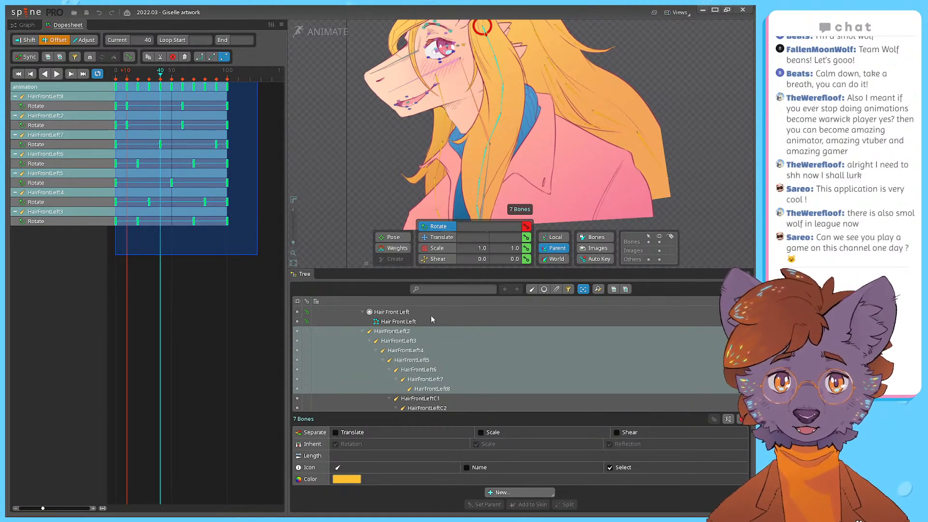
scroll(436, 319, "up", 2)
left_click(396, 332, "ctrl")
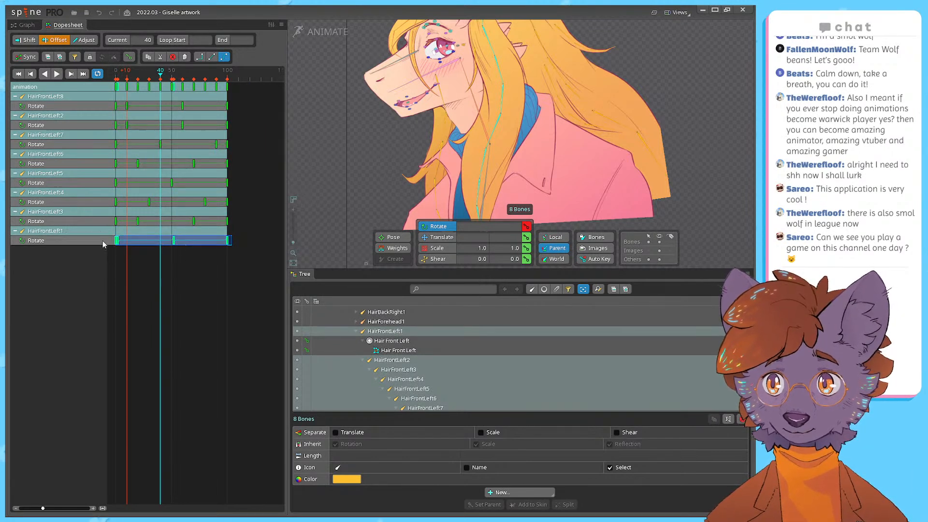
left_click(132, 255)
left_click_drag(242, 250, 85, 238)
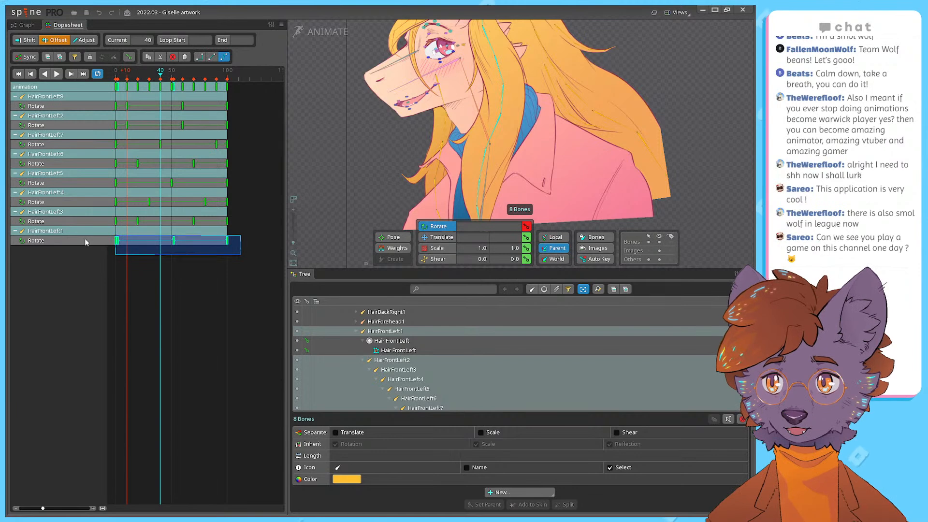
left_click(24, 25)
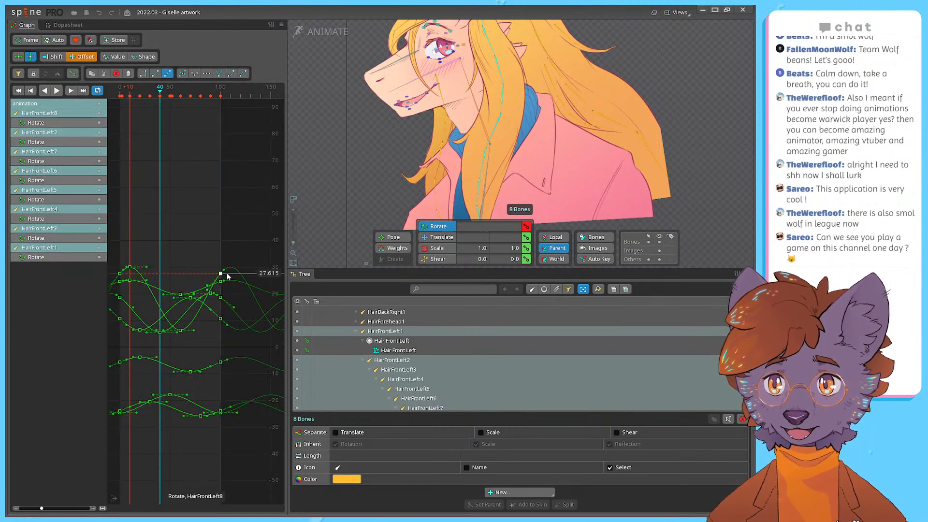
Step: Isolate HairFrontLeft1's rotation curve in the graph and offset all its keys by -2 frames
left_click(400, 331)
left_click_drag(164, 141, 192, 241)
scroll(184, 270, "down", 5)
scroll(212, 295, "up", 2)
scroll(238, 290, "down", 4)
left_click_drag(237, 213, 278, 95)
scroll(114, 430, "up", 2)
left_click_drag(191, 419, 191, 344)
scroll(138, 393, "up", 2)
scroll(192, 342, "up", 4)
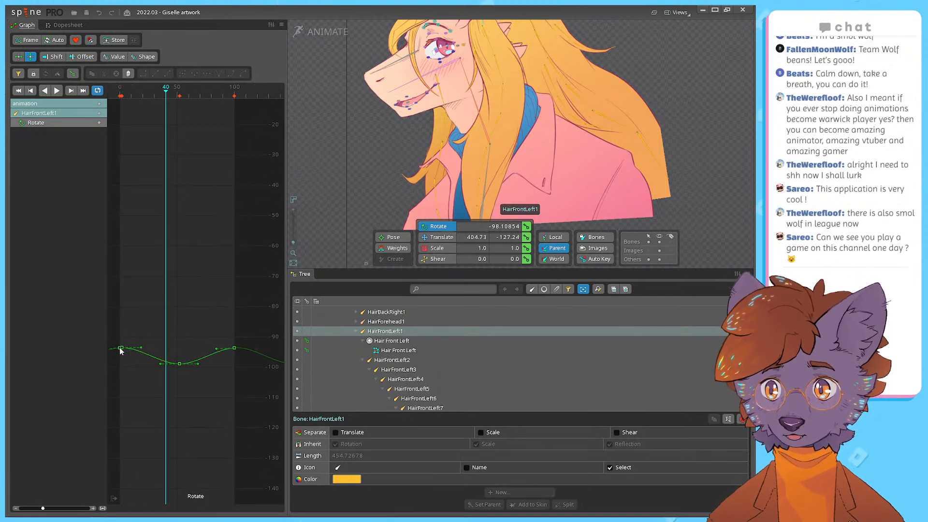
left_click_drag(264, 315, 118, 384)
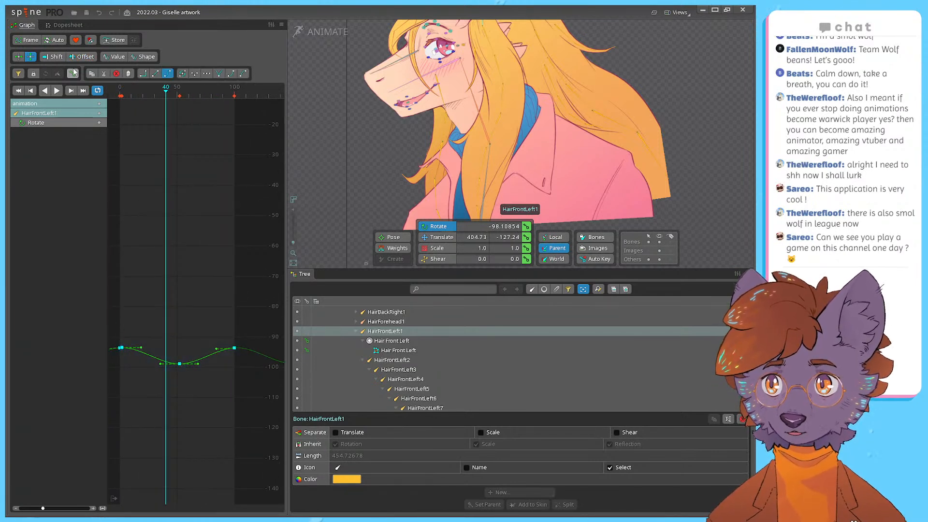
left_click_drag(178, 365, 174, 364)
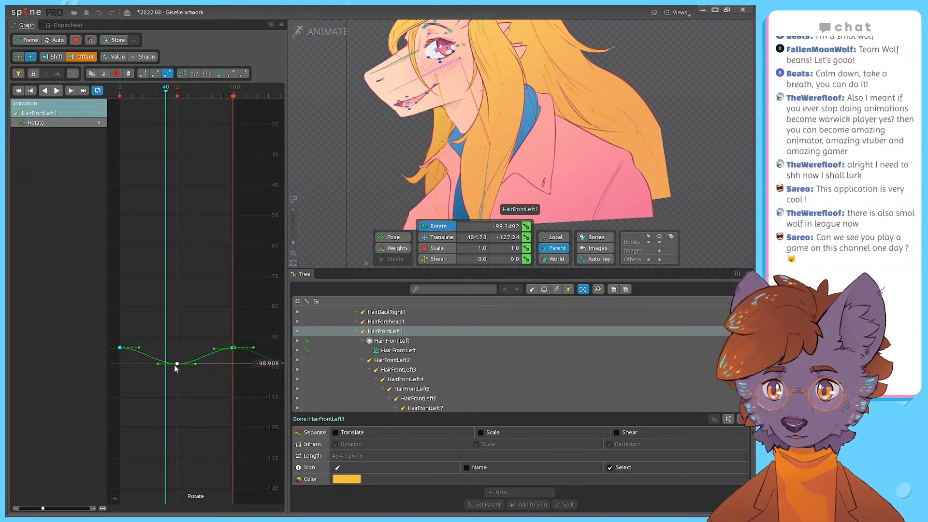
Step: Delete HairFrontLeft1's duplicate rotation key near the loop's end and apply Bezier curves to the remaining keys
key("d")
key("d")
key("space")
double_click(232, 349)
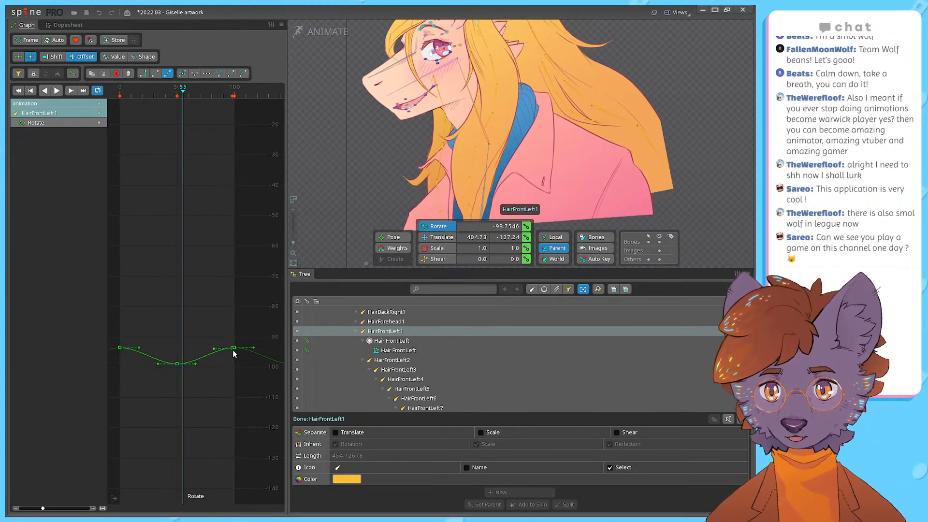
key("Delete")
left_click_drag(248, 327, 112, 380)
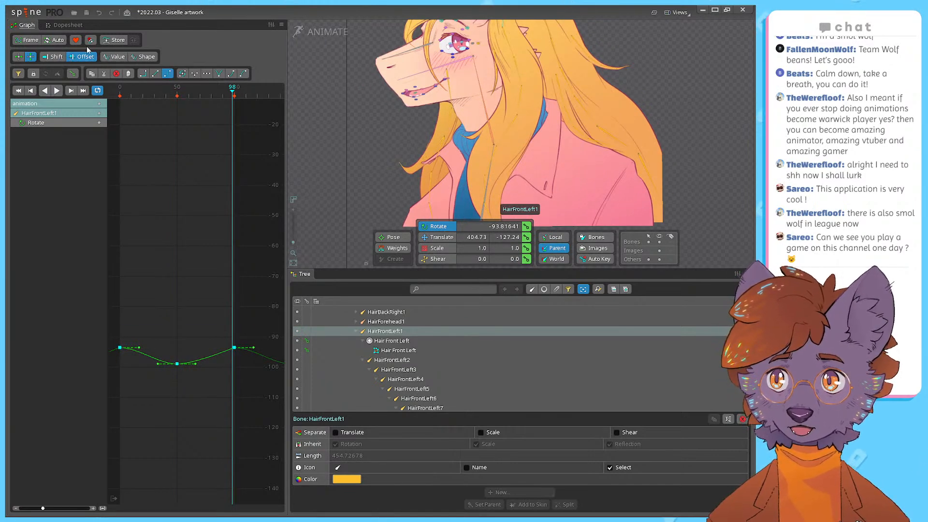
left_click(166, 75)
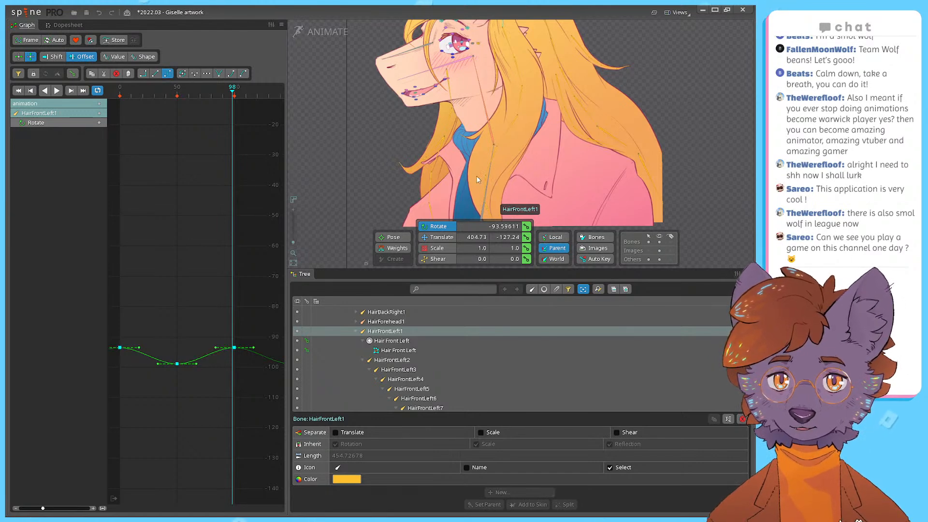
Step: Preview the loop, go to frame 50, and show the rotation keys of HairFrontLeft1 through HairFrontLeft8 in the dopesheet
key("space")
key("space")
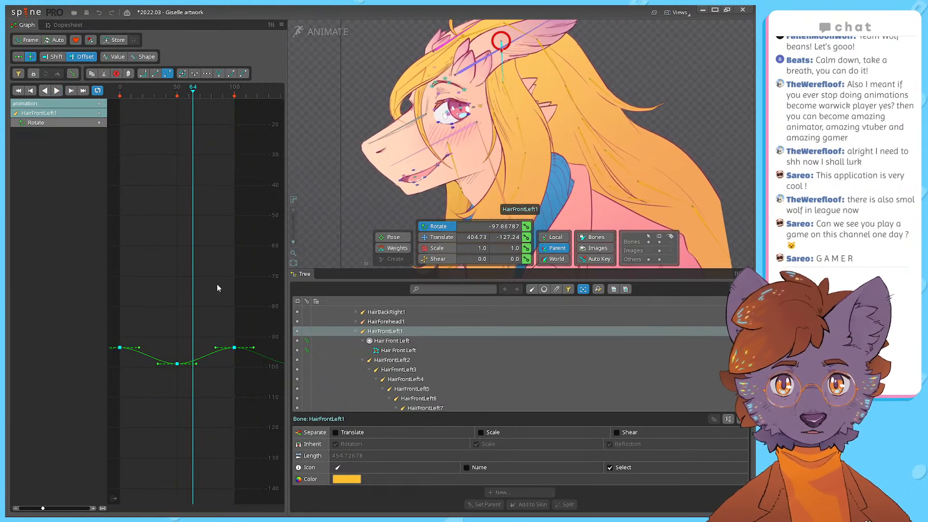
left_click(127, 98)
left_click_drag(141, 98, 177, 112)
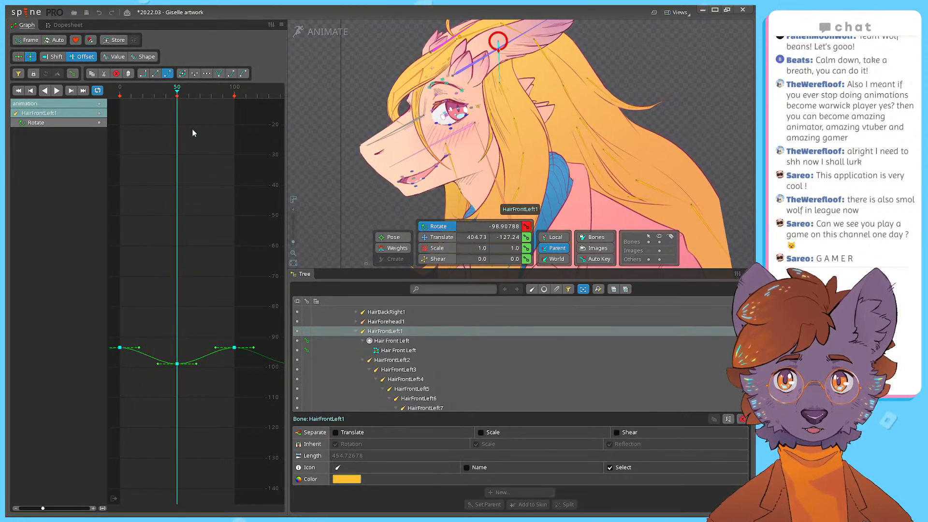
scroll(437, 358, "down", 2)
left_click(438, 360, "shift")
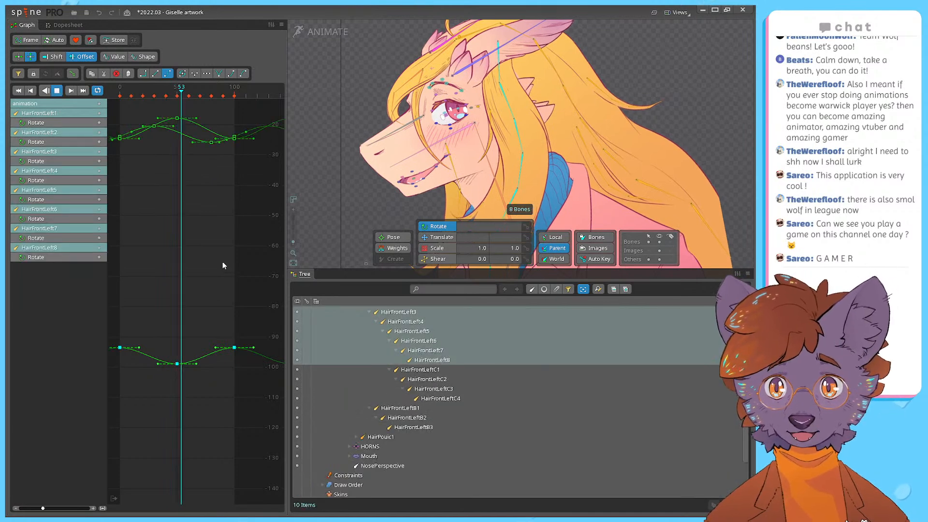
left_click(60, 25)
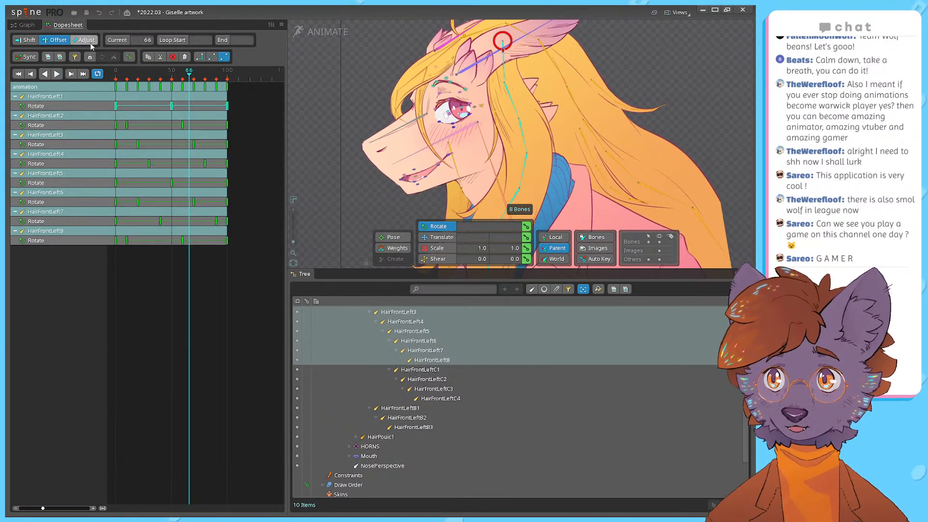
Step: Offset all rotation keys of HairFrontLeft1 through HairFrontLeft8 by +40 frames within the loop
left_click_drag(256, 302, 161, 87)
left_click(114, 75)
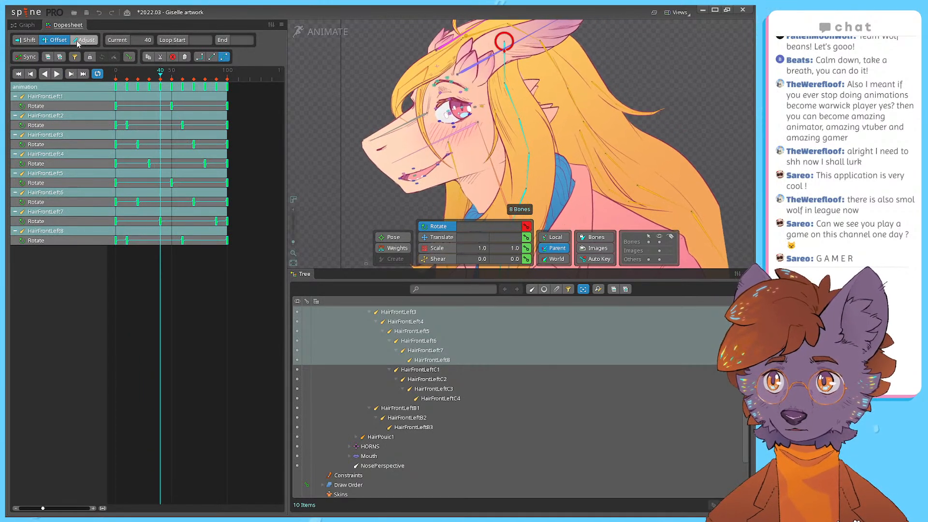
left_click(151, 107)
left_click_drag(246, 254, 162, 94)
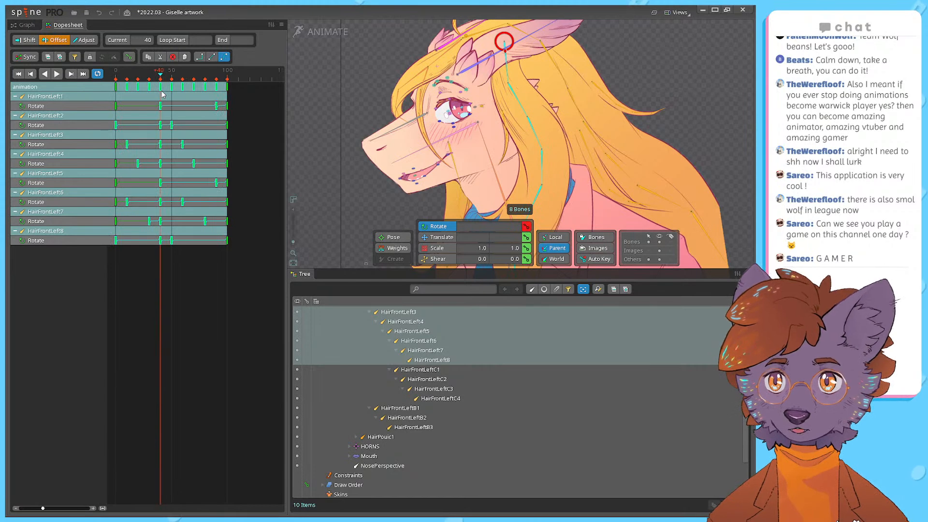
Step: Preview the loop with the offset strand keys and save the project
key("space")
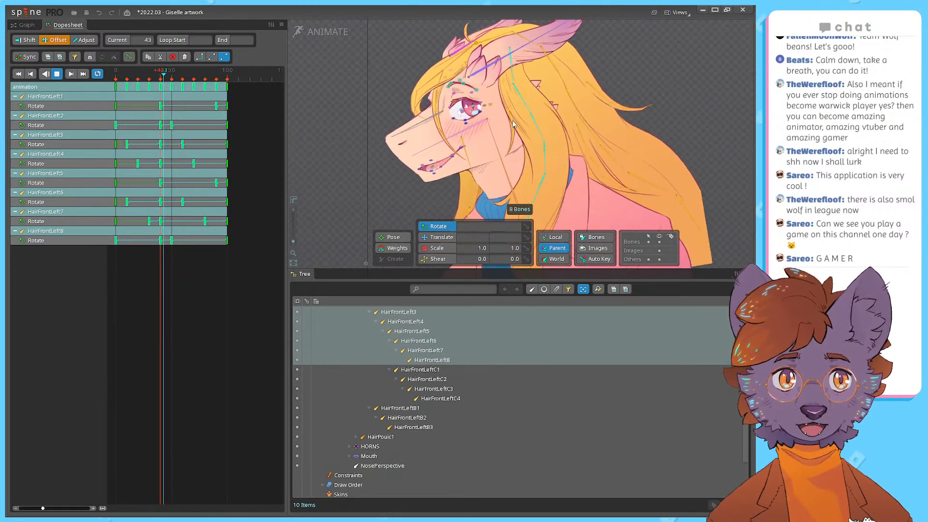
left_click_drag(524, 132, 483, 73)
scroll(490, 108, "down", 2)
left_click_drag(490, 109, 471, 136)
right_click(471, 136)
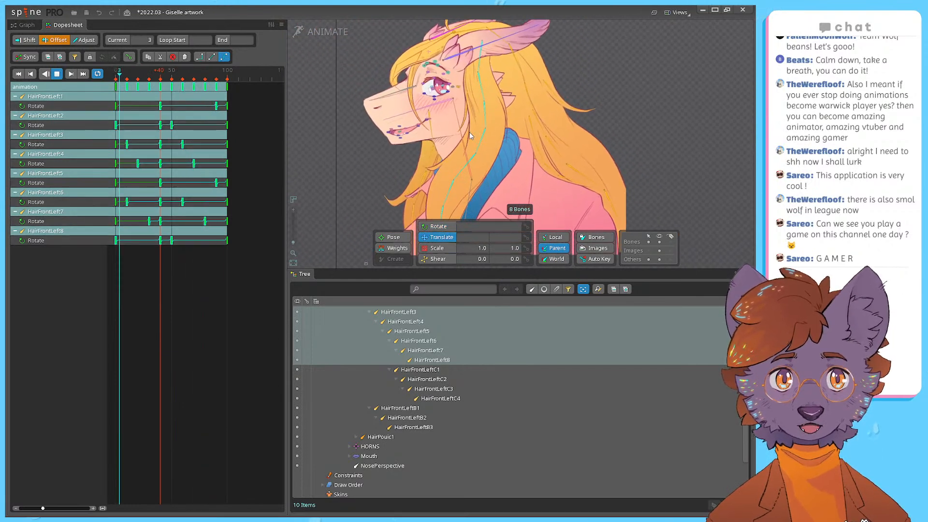
key("space")
mouse_move(117, 80)
left_mouse_down()
mouse_move(178, 86)
mouse_move(156, 91)
mouse_move(219, 88)
mouse_move(108, 74)
left_mouse_up()
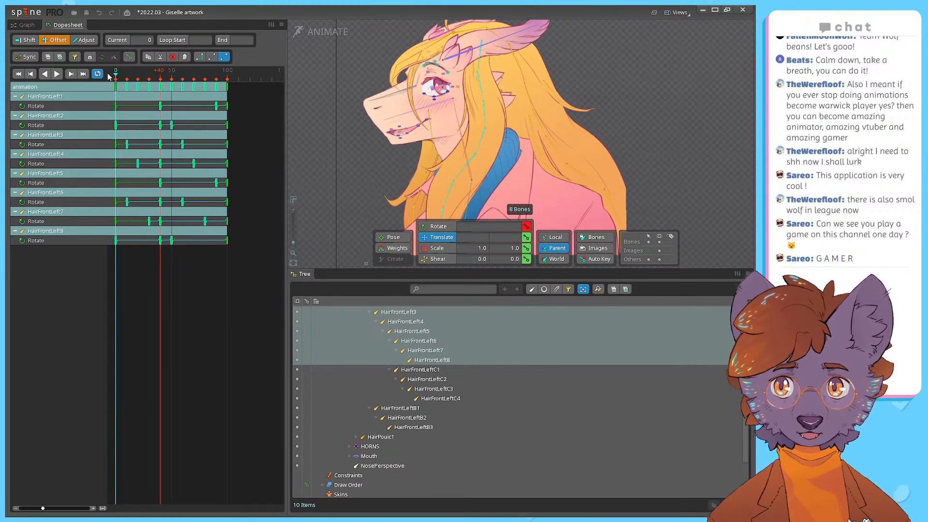
key("space")
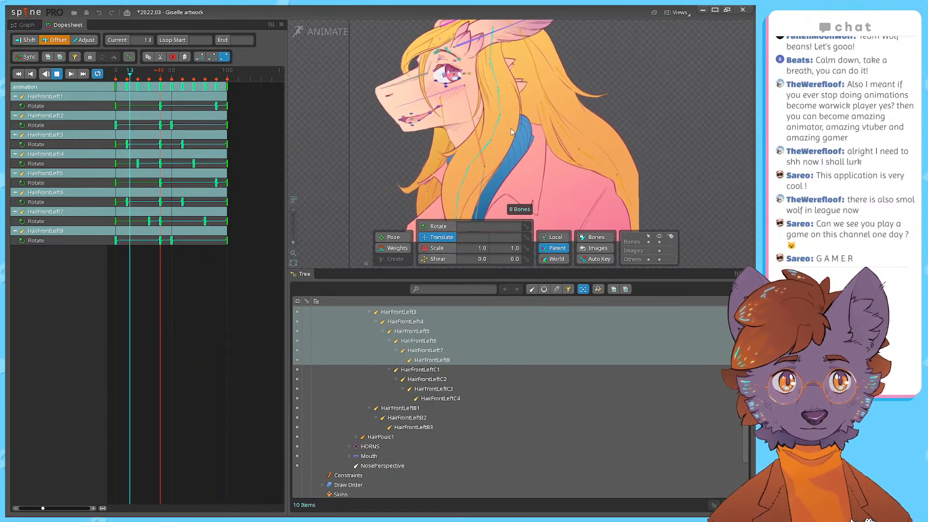
key("space")
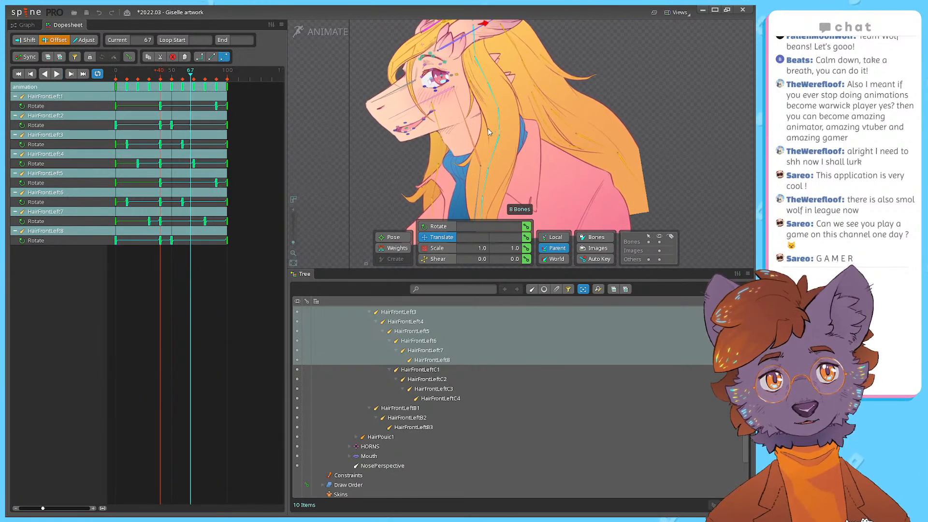
key("ctrl+s")
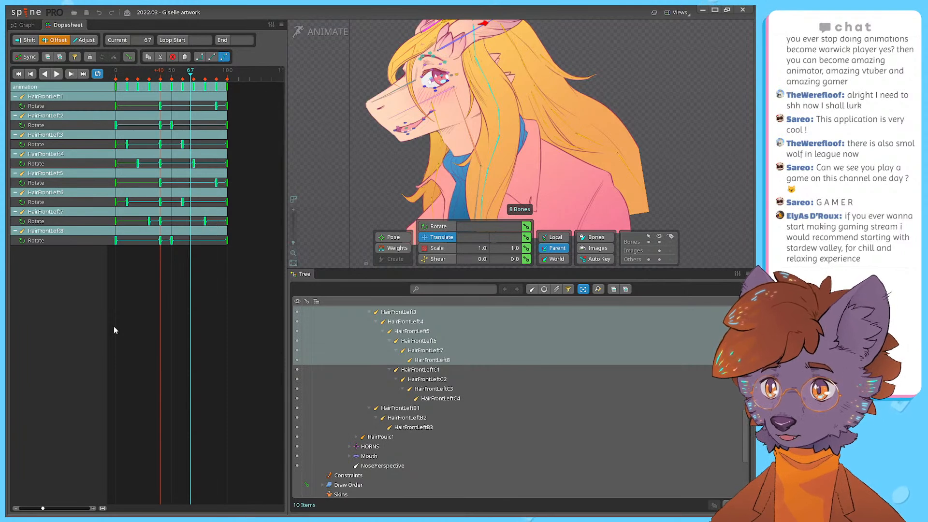
Step: Switch to setup mode and select the Hair Front Left mesh
left_click_drag(446, 123, 408, 172)
left_click(309, 33)
scroll(240, 197, "up", 5)
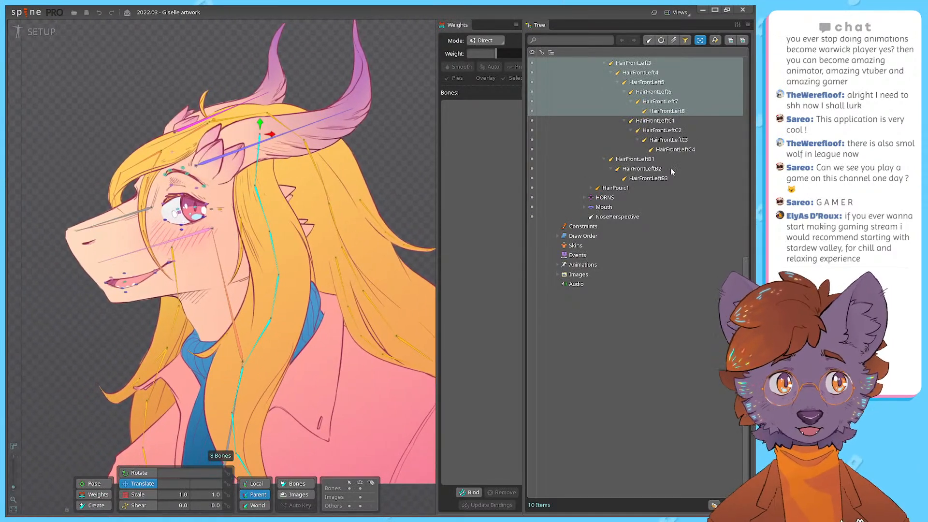
scroll(596, 212, "up", 12)
left_click(627, 360)
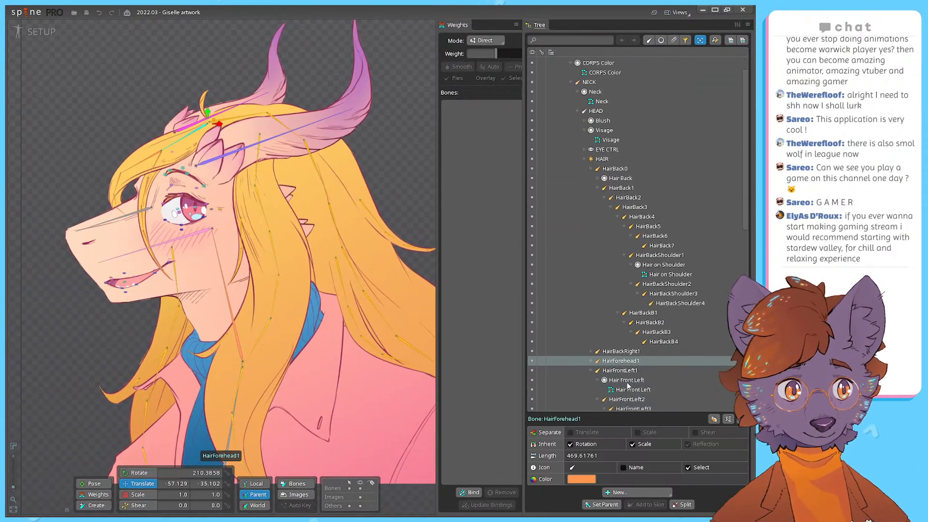
double_click(631, 389)
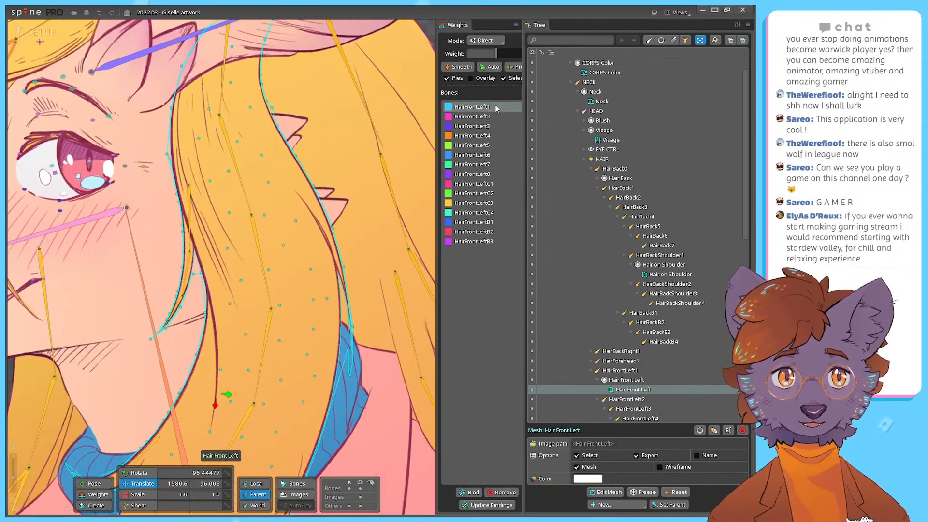
Step: Turn off the Selected option for the weights display and examine the weight pies along the Hair Front Left mesh
left_click(514, 81)
scroll(282, 202, "up", 5)
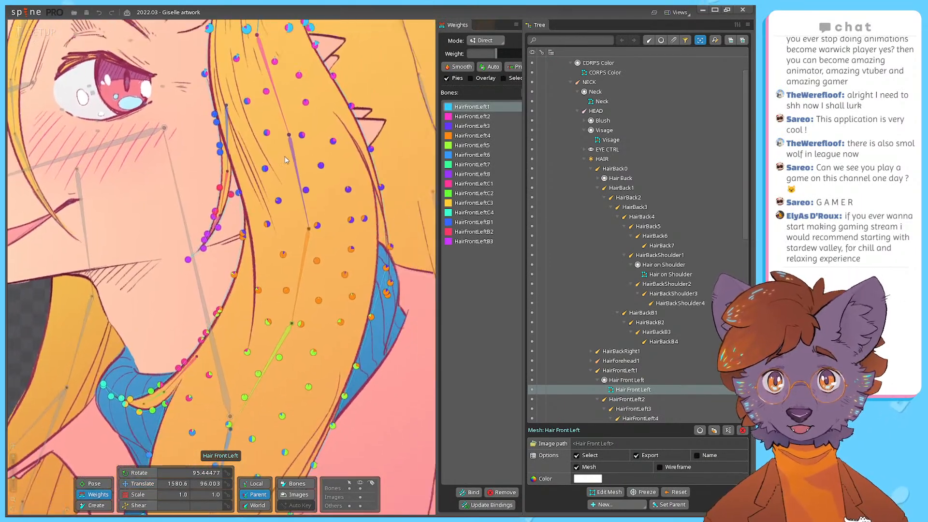
scroll(282, 202, "down", 3)
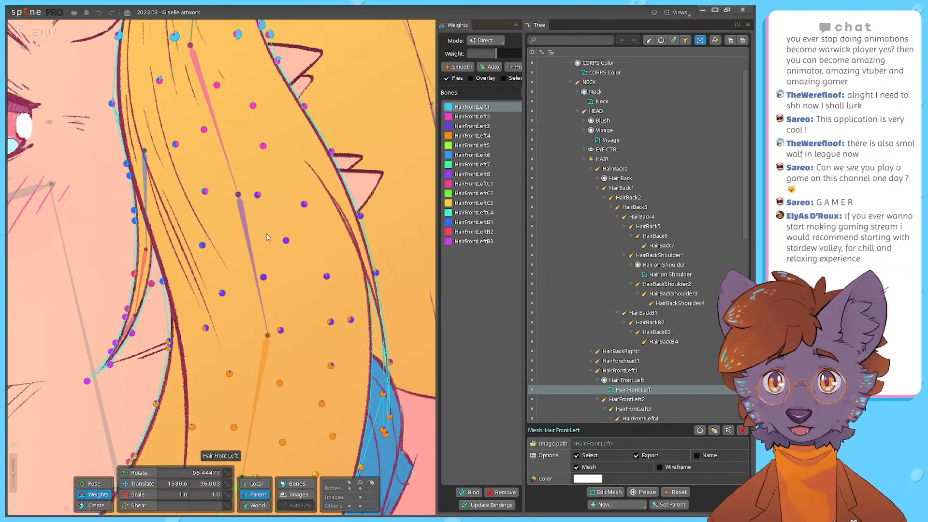
scroll(273, 223, "down", 5)
scroll(297, 371, "up", 5)
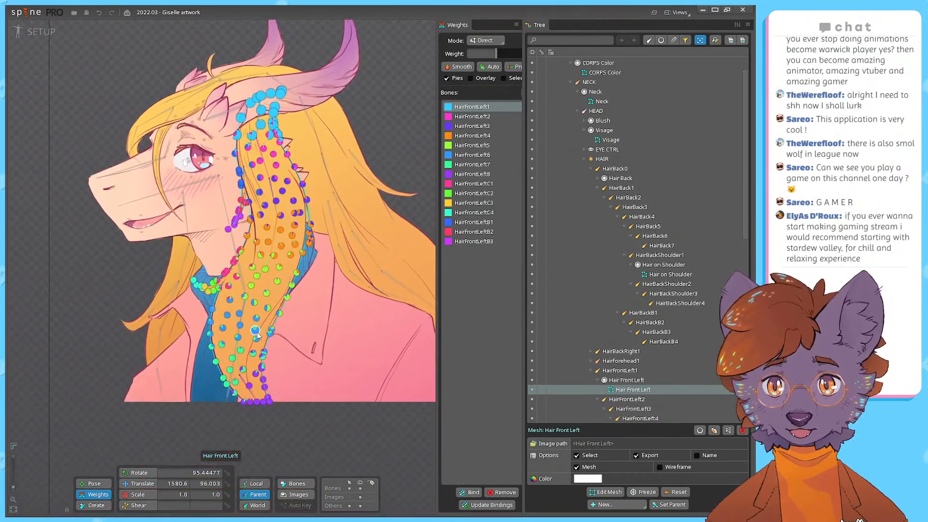
scroll(297, 371, "down", 5)
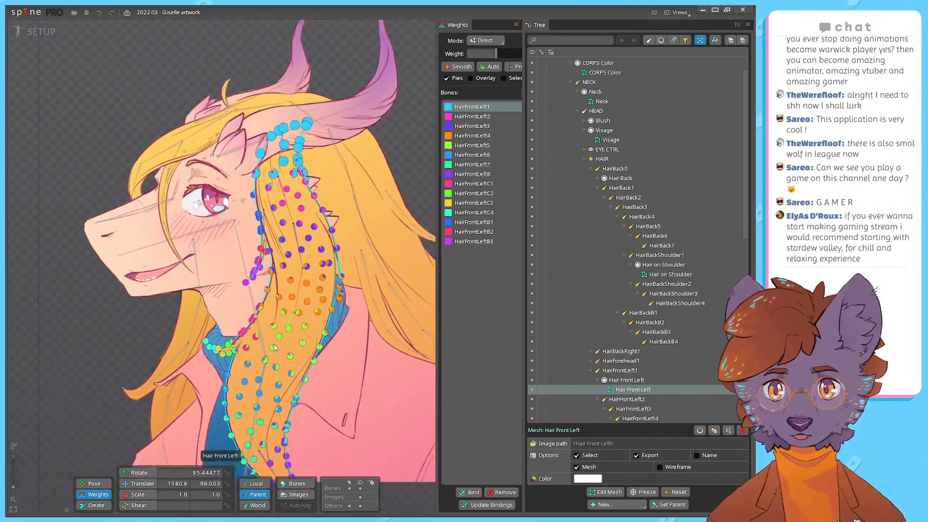
scroll(278, 320, "up", 6)
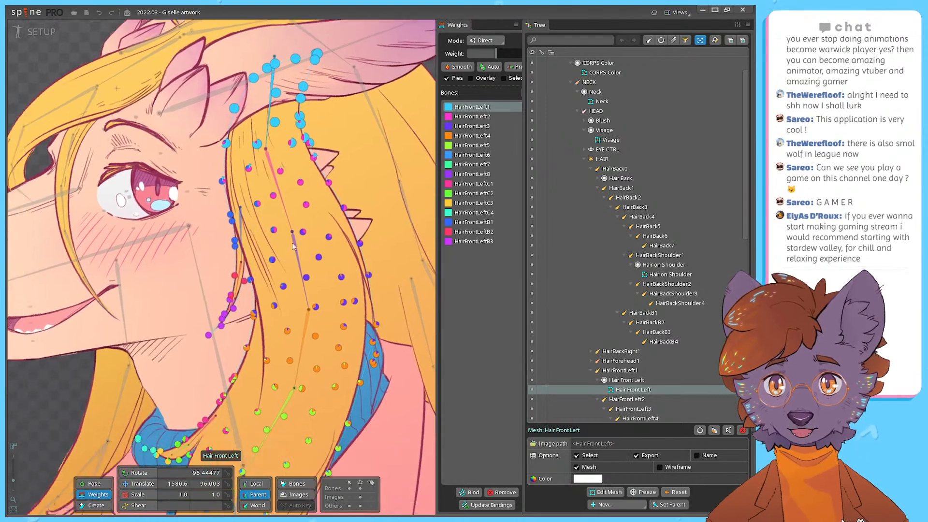
left_click(50, 36)
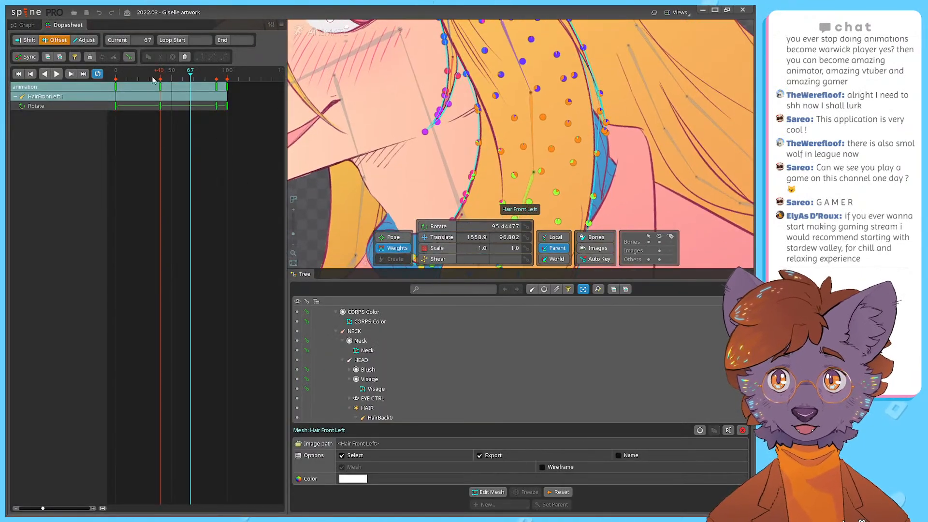
left_click(28, 26)
left_click(65, 25)
left_click(319, 31)
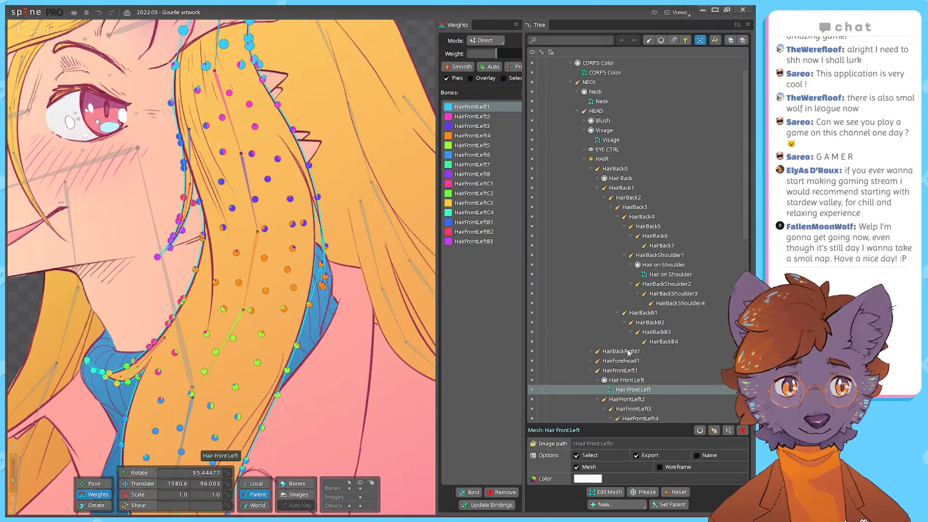
Step: Select the HairFrontLeft1 bone and preview the loop in animate mode
left_click(627, 380)
left_click(624, 370)
left_click_drag(54, 27, 99, 48)
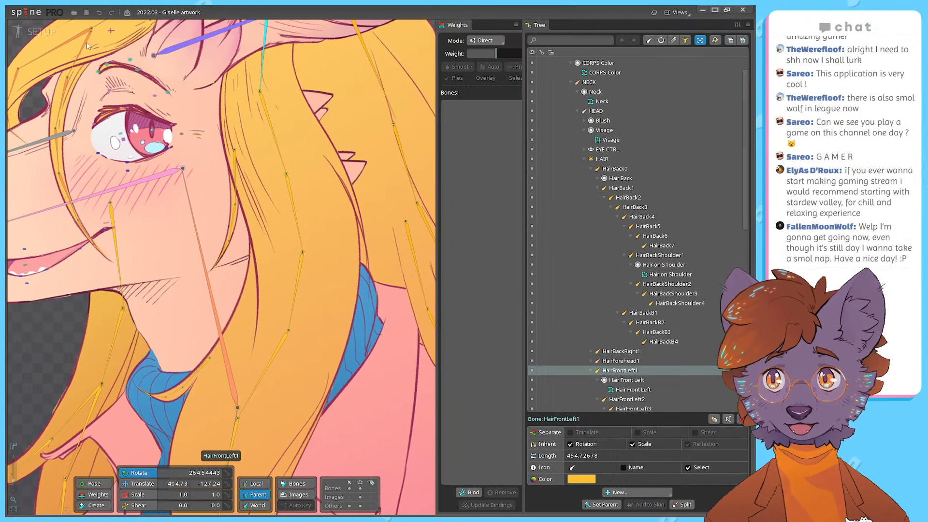
left_click(39, 32)
left_click_drag(377, 158, 364, 159)
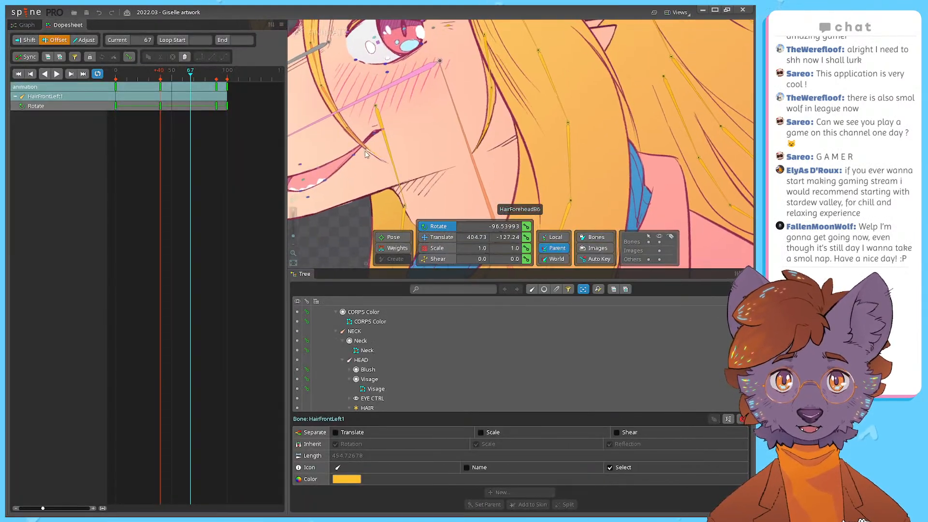
scroll(363, 158, "down", 5)
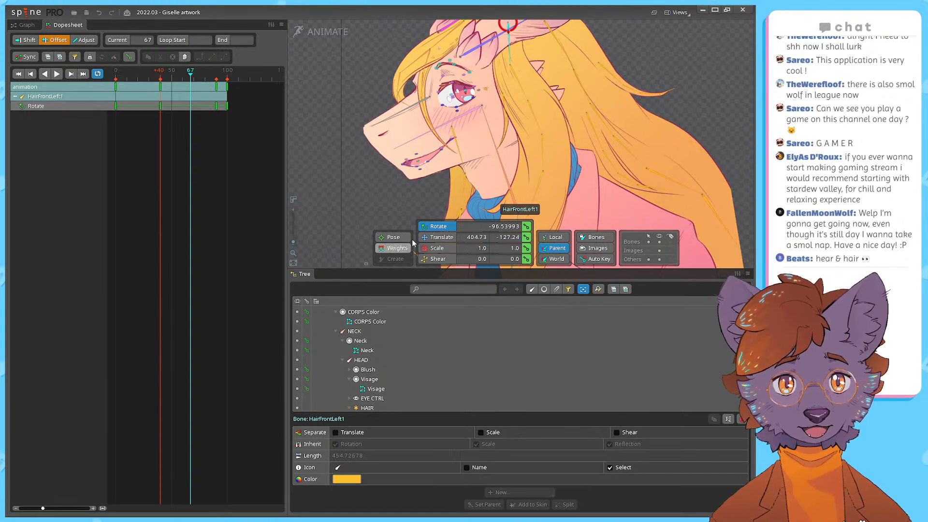
left_click_drag(520, 74, 465, 129)
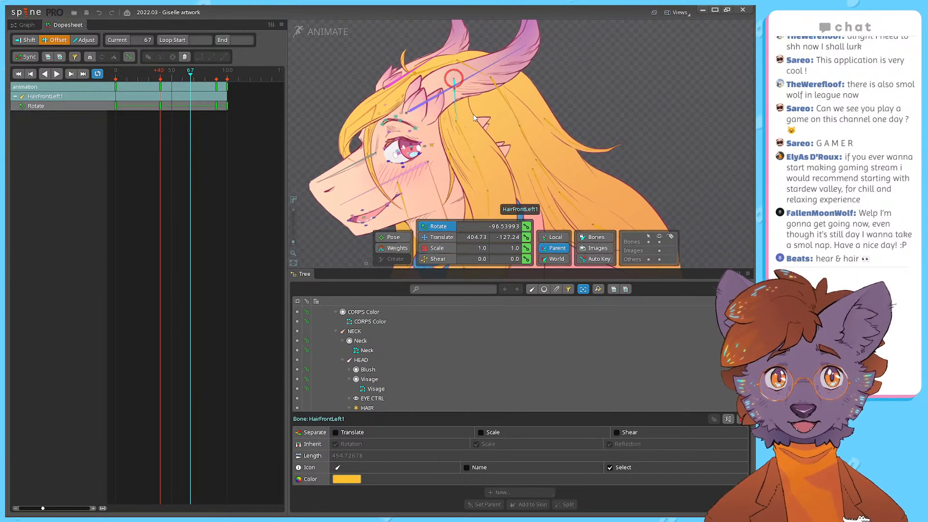
key("space")
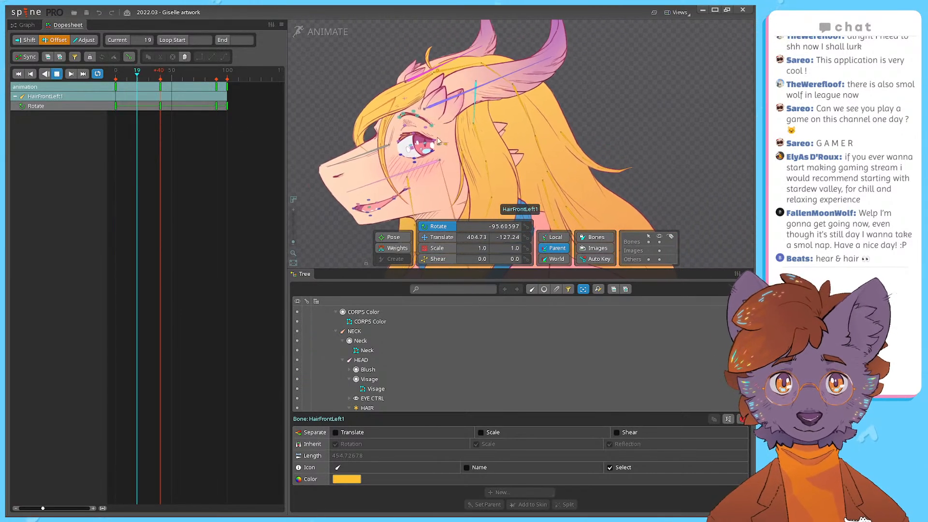
key("space")
Step: Select the back hair bones HairBack0 through HairBack7 and preview the loop to examine the hair's motion
scroll(421, 358, "down", 5)
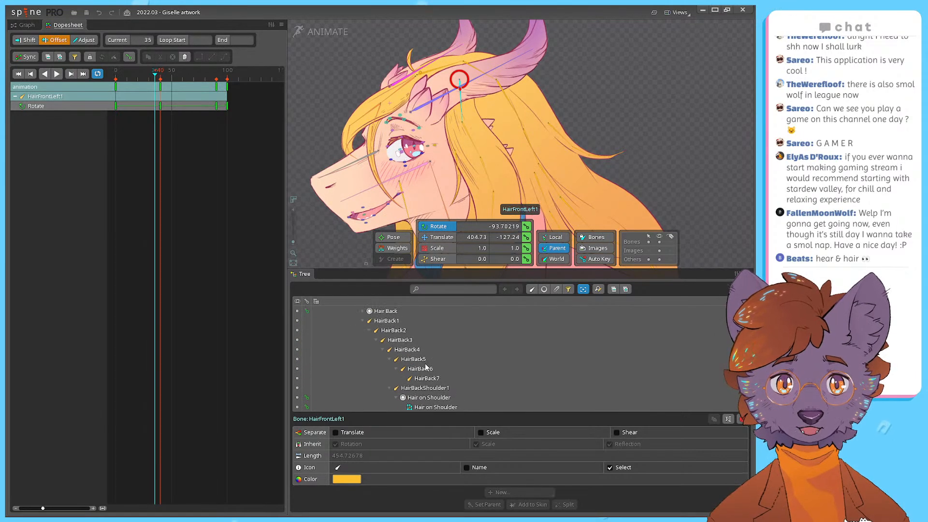
left_click(420, 379)
scroll(420, 382, "up", 2)
left_click(382, 364, "shift")
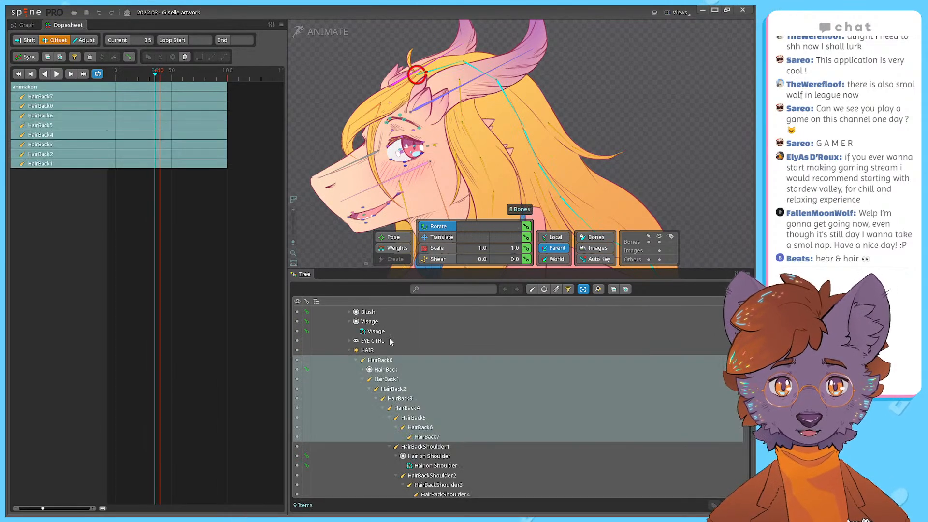
left_click_drag(503, 136, 499, 73)
key("space")
key("space")
left_click_drag(518, 115, 516, 163)
key("space")
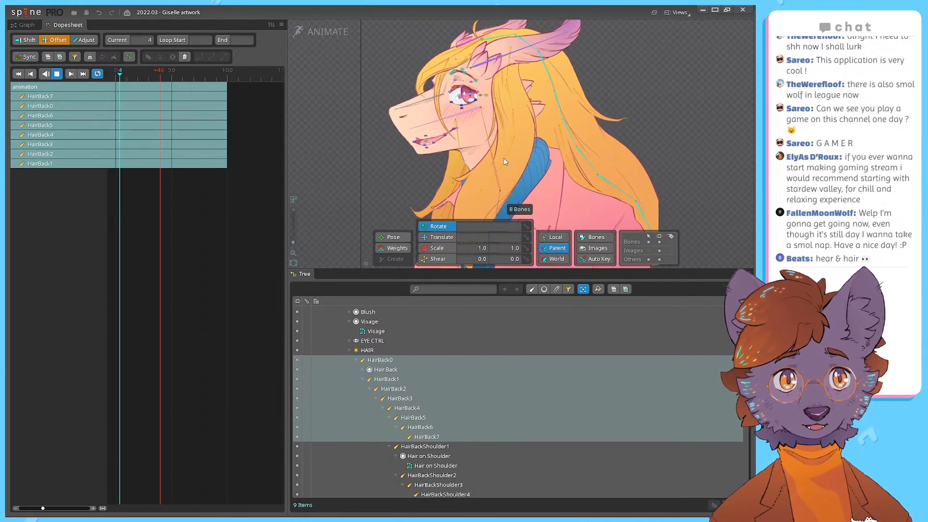
key("space")
key("space")
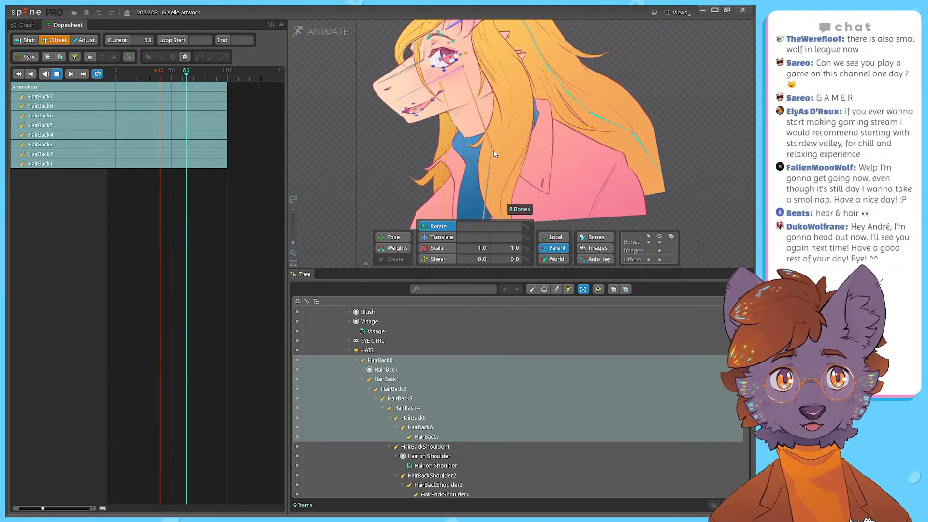
key("space")
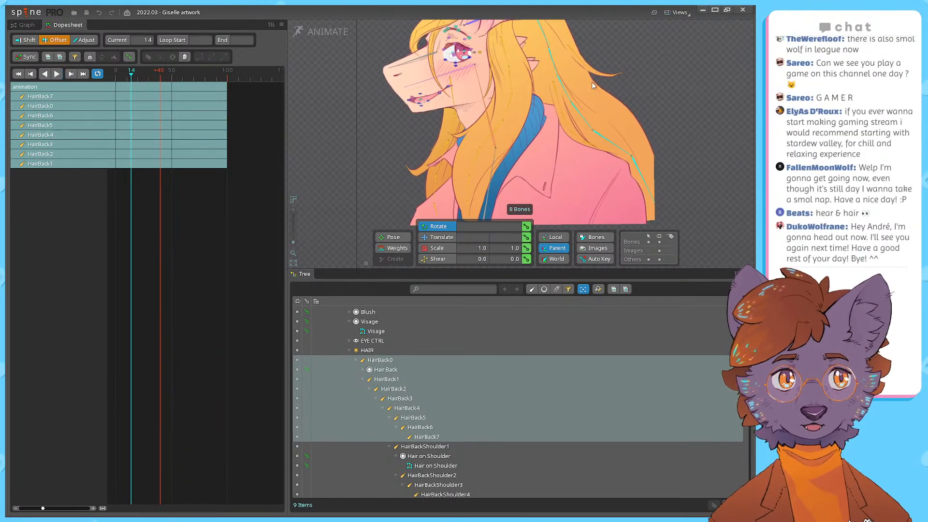
left_click_drag(592, 85, 533, 146)
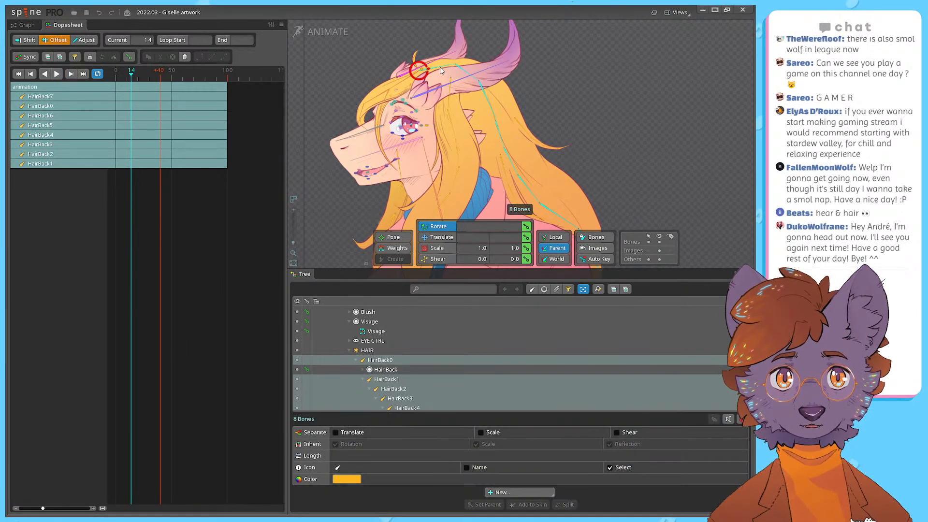
Step: Replace the selection with the back hair bones HairBack1 through HairBack7, leaving out HairBack0
scroll(416, 326, "down", 8)
scroll(419, 330, "down", 2)
scroll(419, 357, "up", 2)
left_click(397, 358)
scroll(419, 359, "up", 3)
scroll(435, 355, "up", 3)
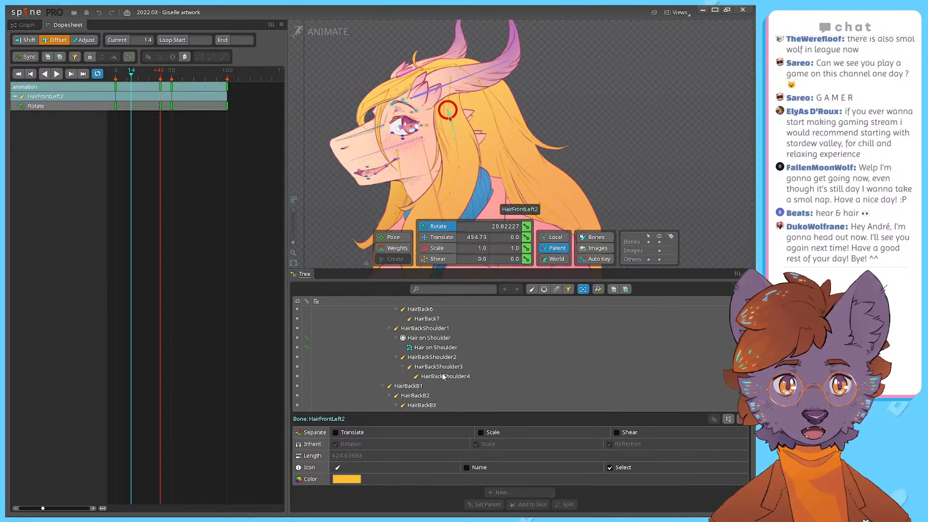
left_click(442, 378)
scroll(416, 373, "up", 4)
left_click(420, 376)
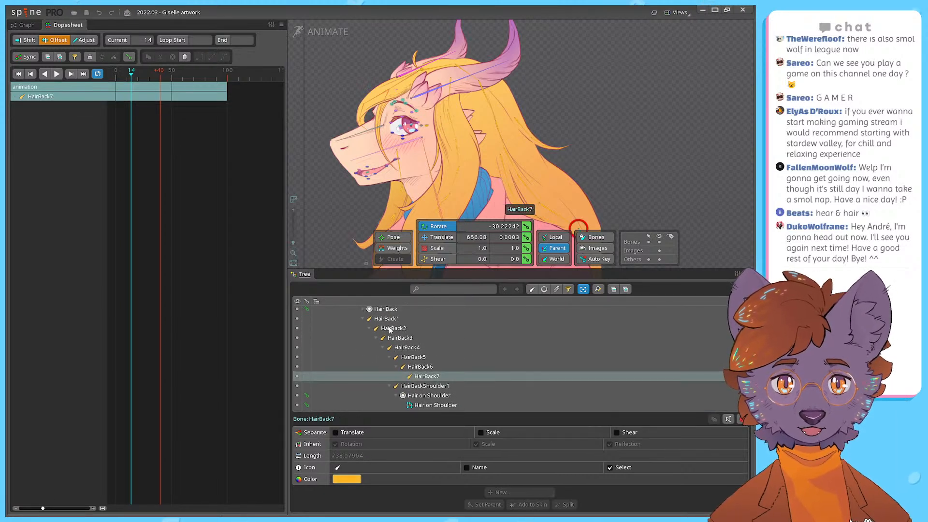
left_click(389, 319, "shift")
left_click_drag(518, 116, 504, 95)
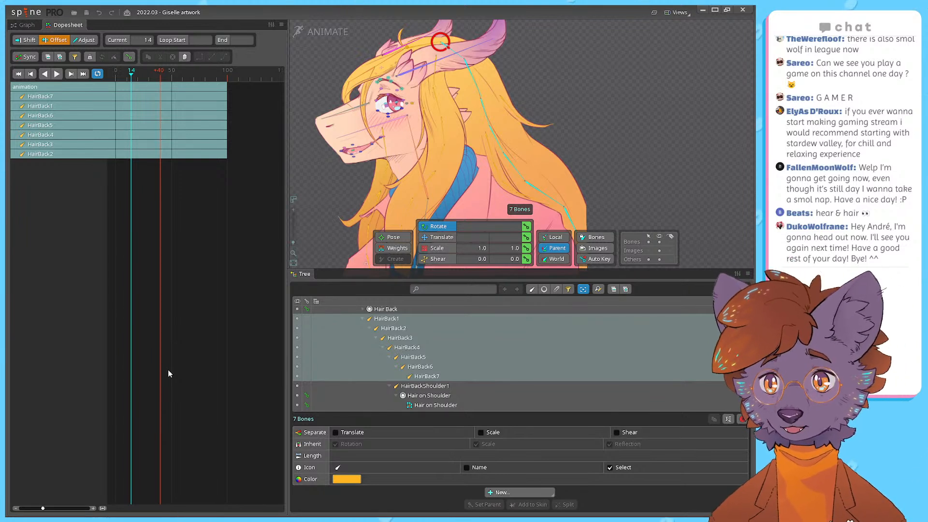
Step: Enlarge the viewport above the tree and frame the head with the selected back hair bones
left_click_drag(424, 268, 424, 301)
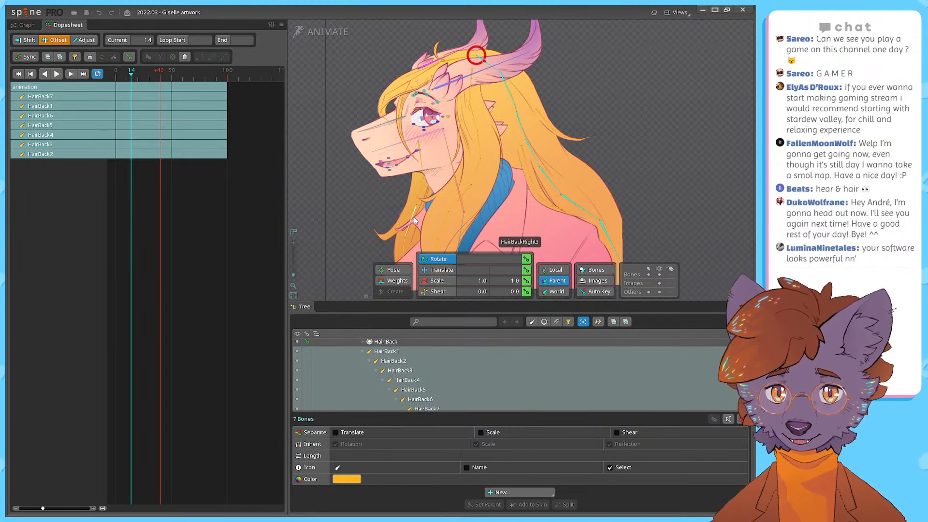
left_click_drag(509, 121, 493, 137)
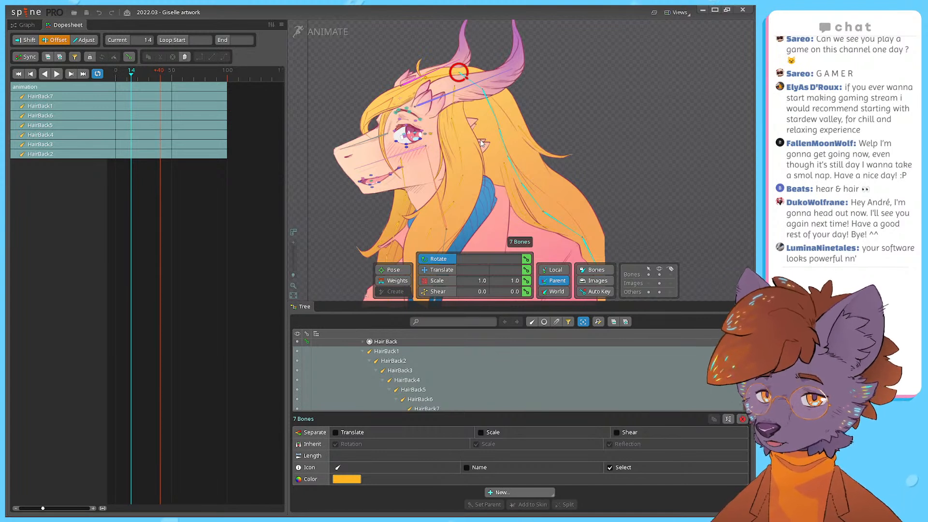
left_click_drag(490, 83, 496, 116)
scroll(497, 116, "up", 3)
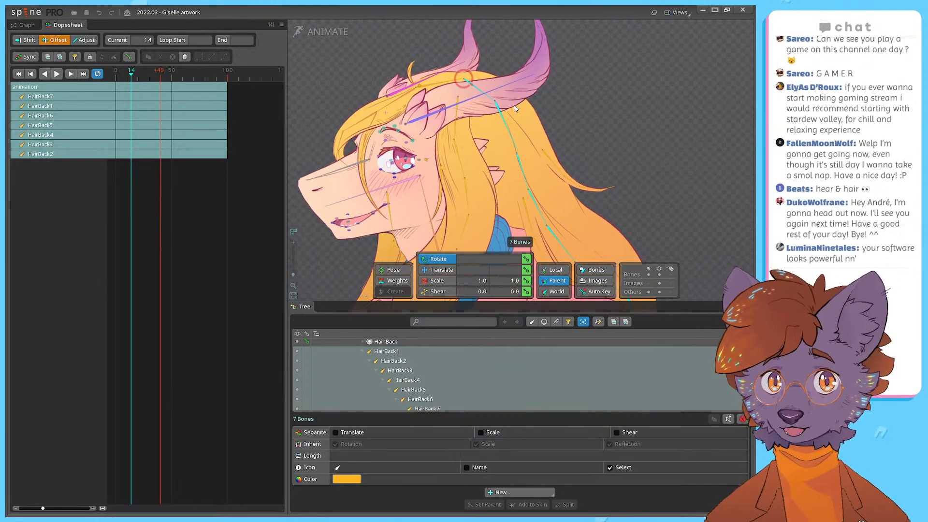
Step: Key the rotation of HairBack1 through HairBack7 at frames 0 and 50, bending the back hair inward toward the body at frame 50
left_click_drag(512, 122, 560, 152)
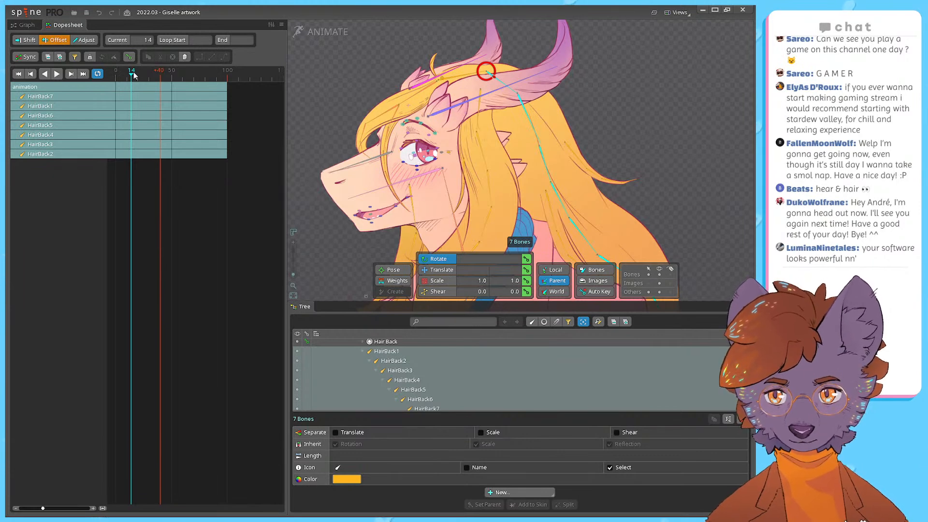
left_click_drag(135, 75, 111, 83)
left_click(526, 259)
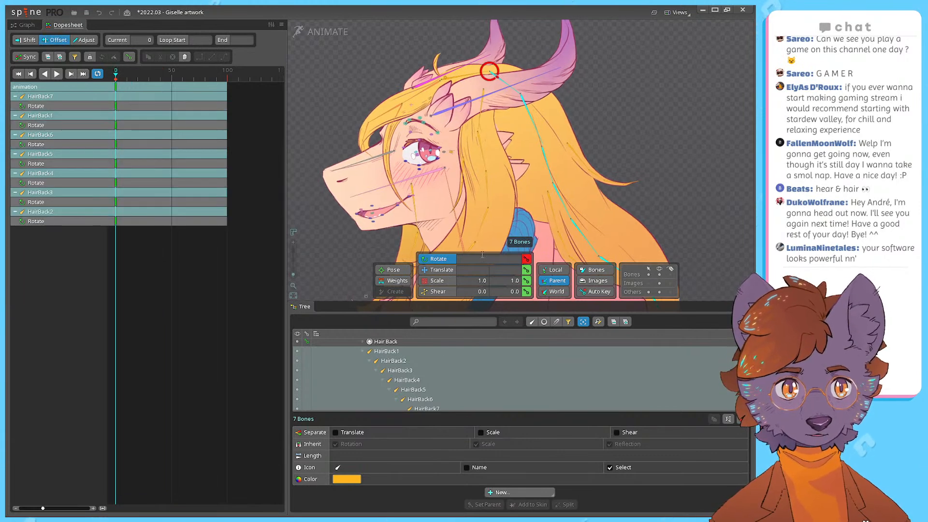
left_click(173, 74)
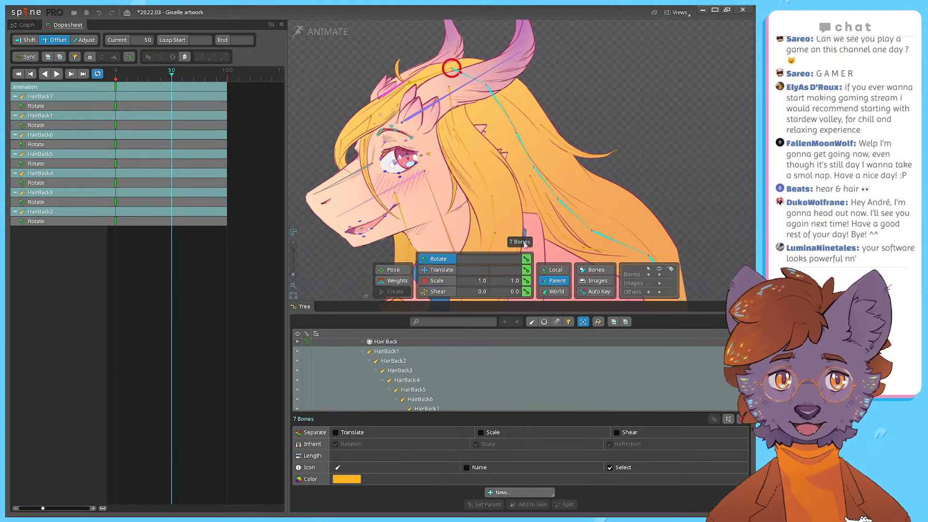
left_click_drag(528, 163, 467, 145)
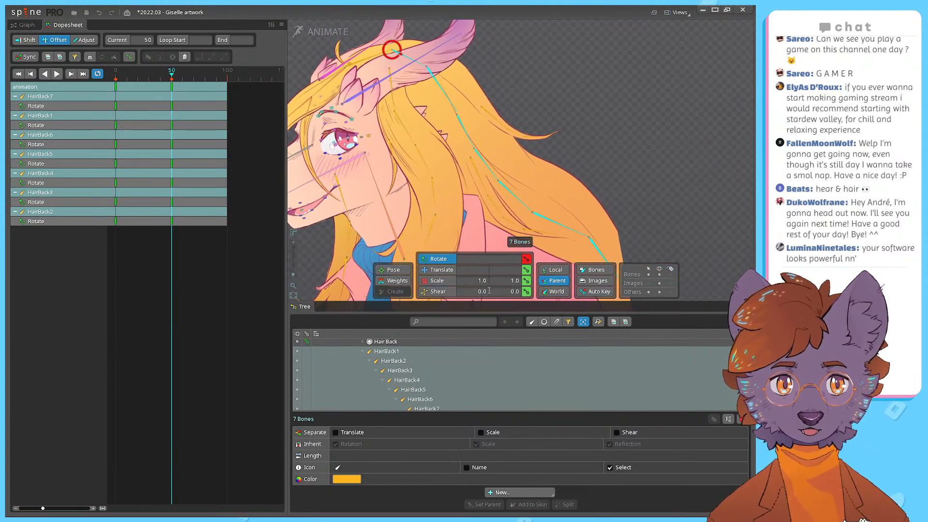
left_click_drag(529, 144, 509, 113)
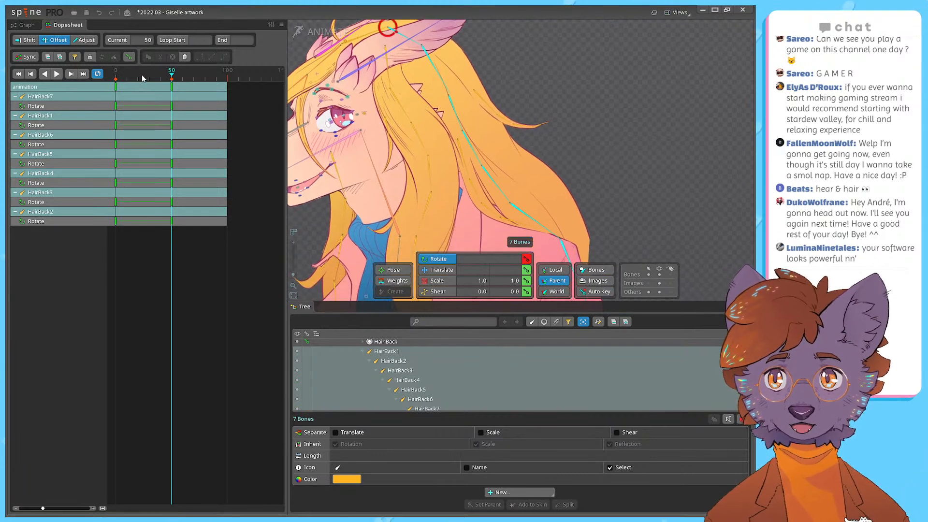
Step: Rotate the back hair bones slightly outward at frame 0, key the pose, and copy those keys to frame 100
left_click(116, 77)
left_click_drag(588, 216, 592, 217)
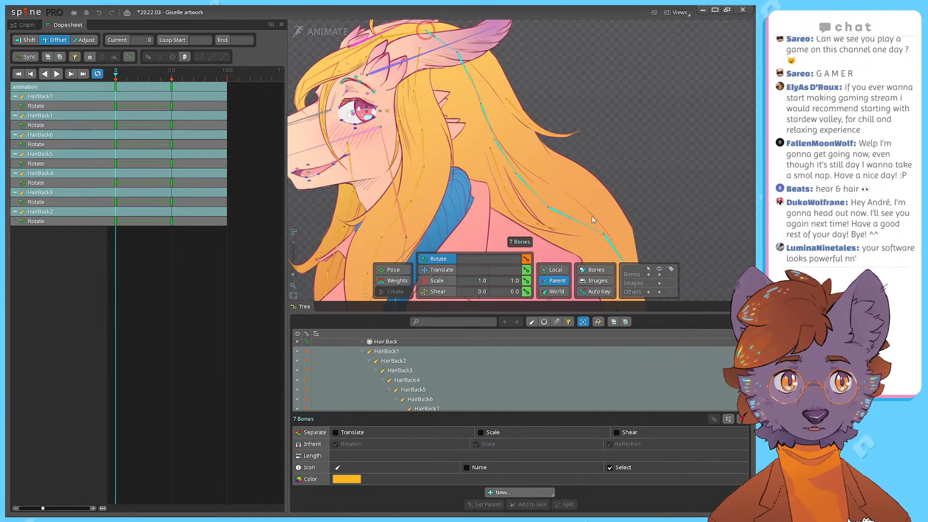
left_click_drag(120, 77, 228, 137)
left_click_drag(122, 83, 99, 89)
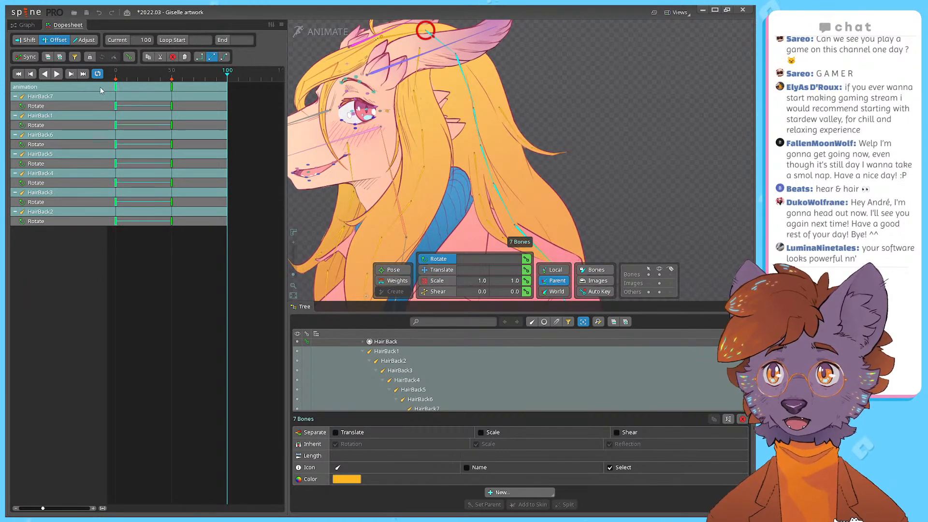
key("ctrl+c")
key("ctrl+v")
Step: Play the loop to check the back hair's sway and enlarge the viewport by shrinking the tree area
left_click_drag(226, 121, 148, 109)
key("d")
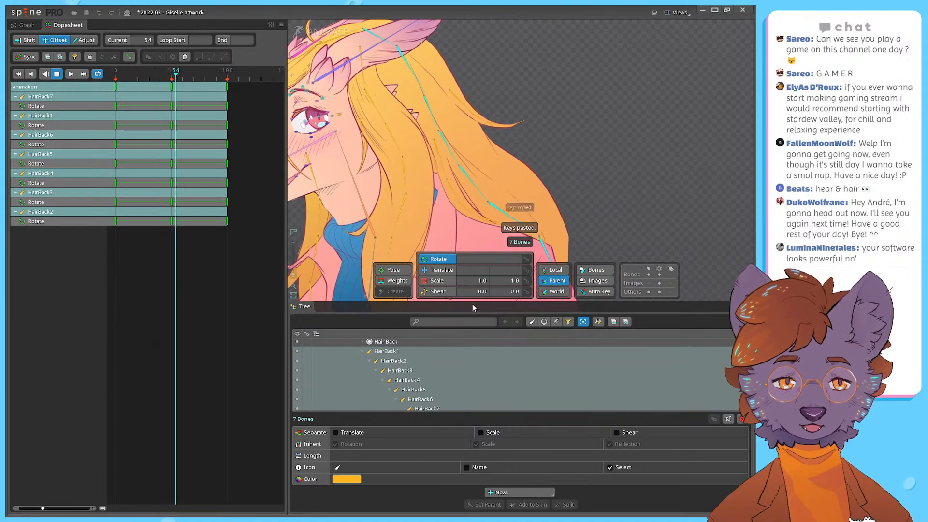
left_click_drag(480, 302, 480, 435)
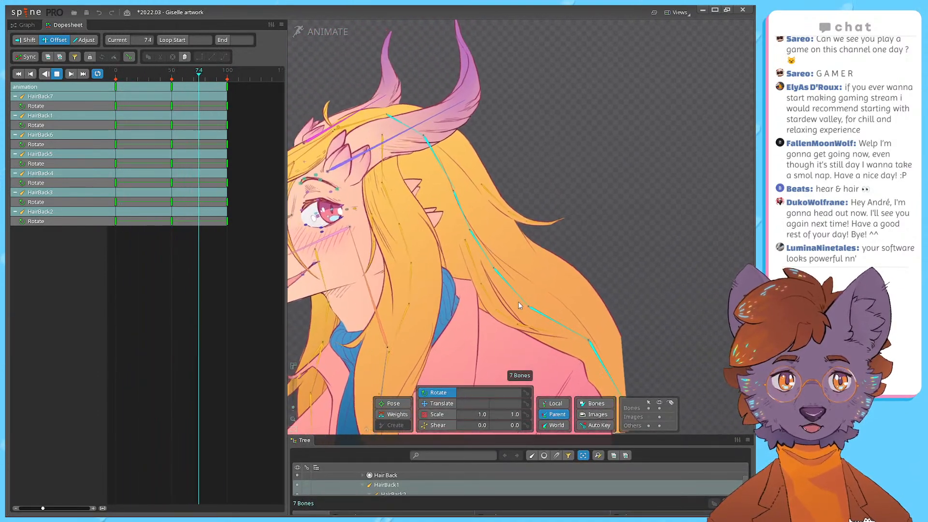
key("d")
Step: Set all rotation keys of the back hair bones at frames 0, 50 and 100 to Bezier curves in the graph
left_click_drag(237, 309, 114, 129)
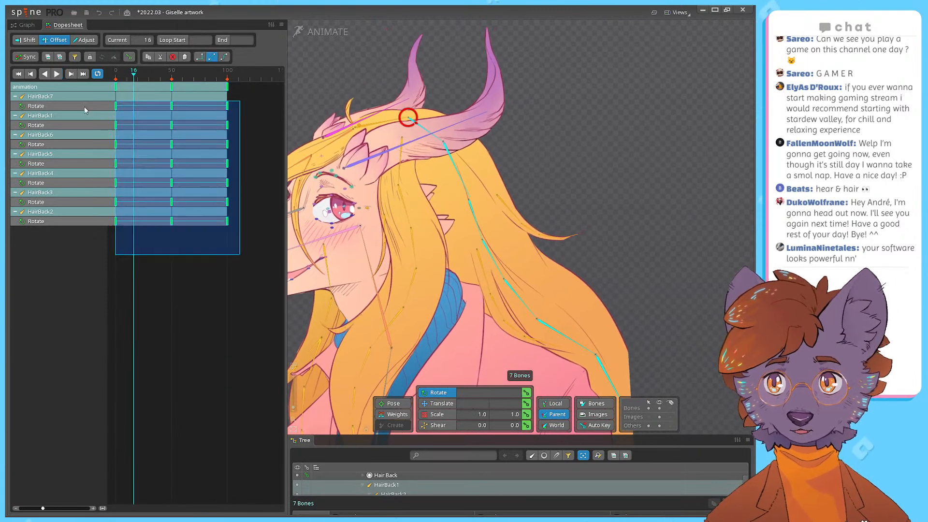
left_click(26, 24)
left_click_drag(234, 201, 121, 202)
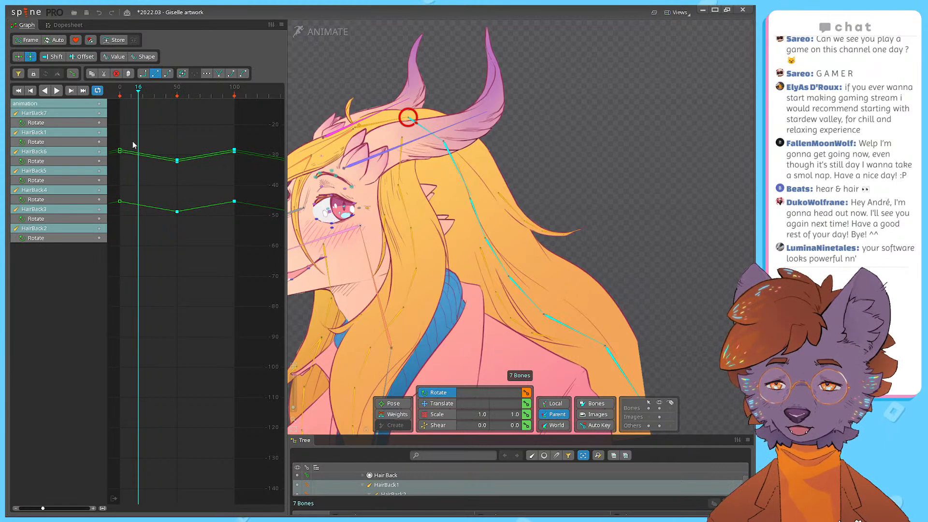
left_click_drag(115, 138, 264, 247)
left_click(167, 74)
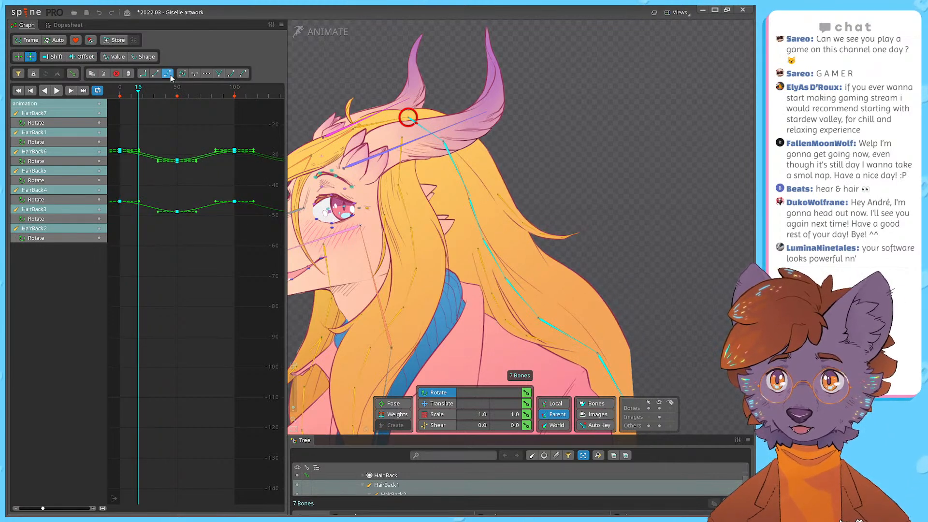
Step: Preview the loop with the smoothed curves to examine the back hair's sway, then clear the key selection
key("space")
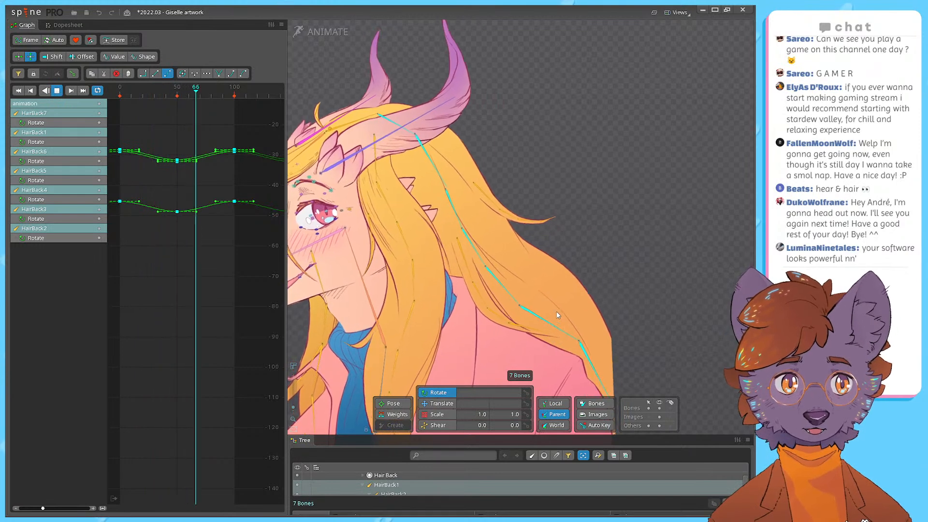
key("space")
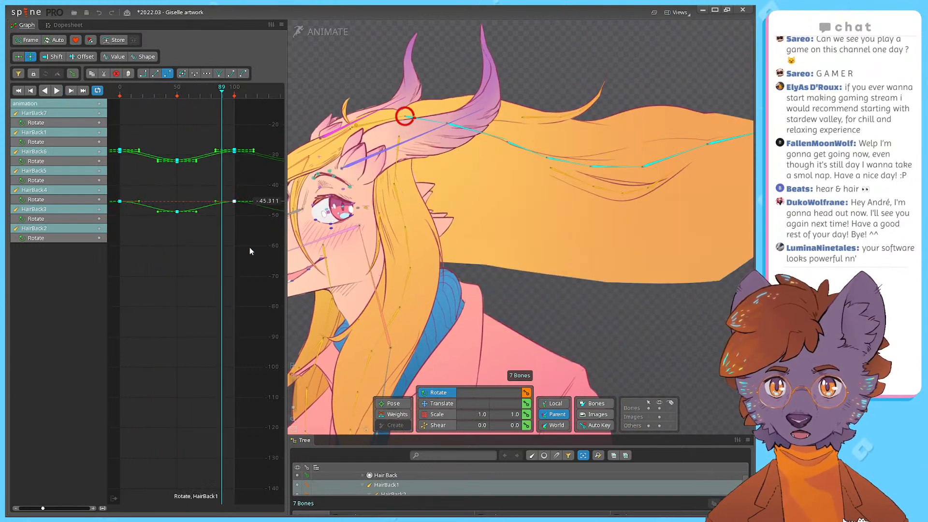
left_click(182, 127)
key("space")
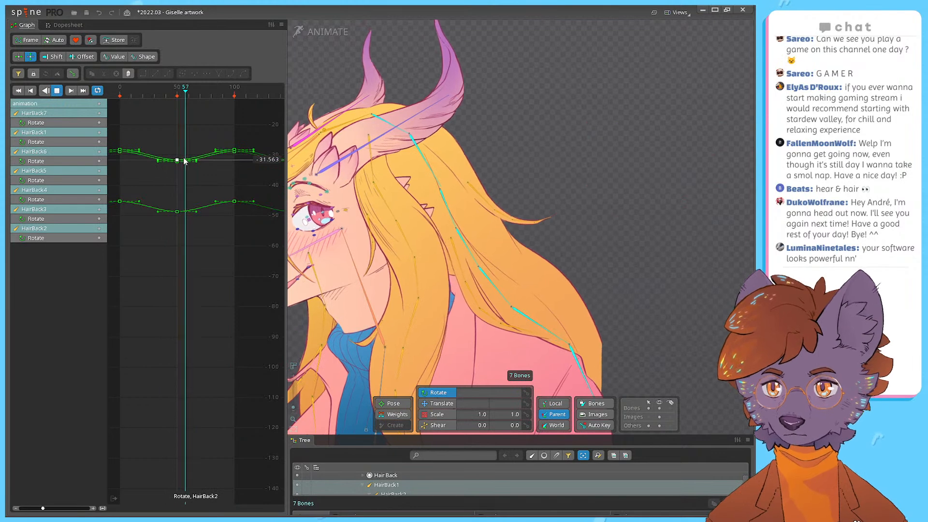
key("space")
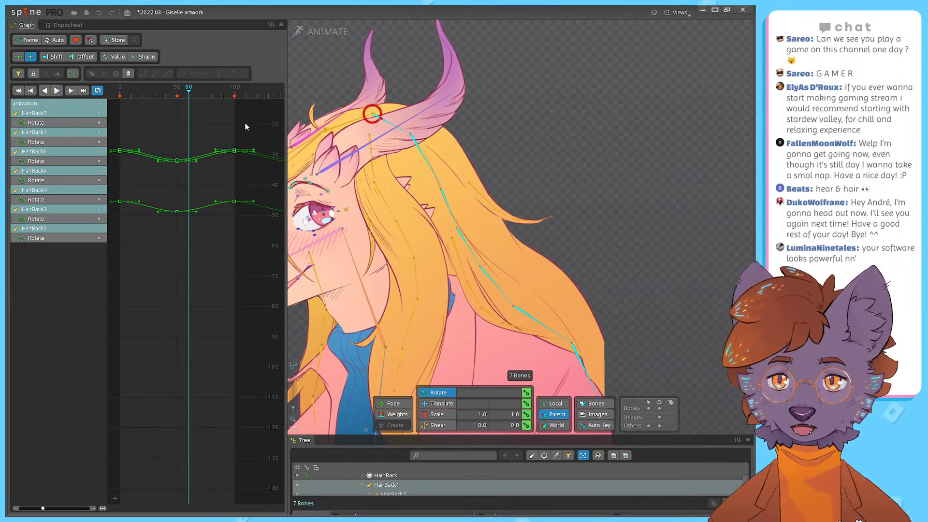
key("Escape")
left_click_drag(252, 135, 87, 243)
left_click_drag(139, 150, 142, 148)
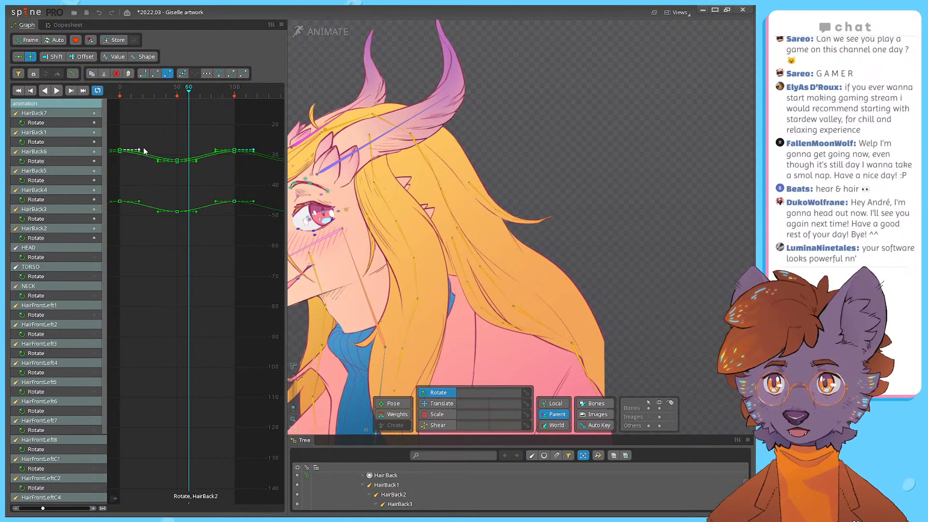
key("ctrl+z")
left_click(140, 207)
left_click(139, 201)
left_click_drag(215, 149, 198, 178)
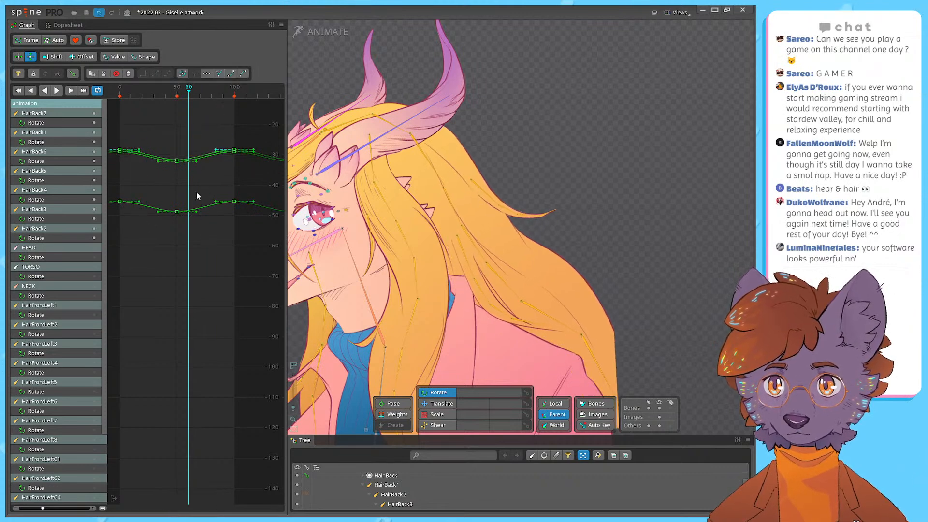
key("ctrl+z")
key("ctrl+z")
left_click_drag(201, 231, 134, 175)
key("ctrl+z")
key("ctrl+z")
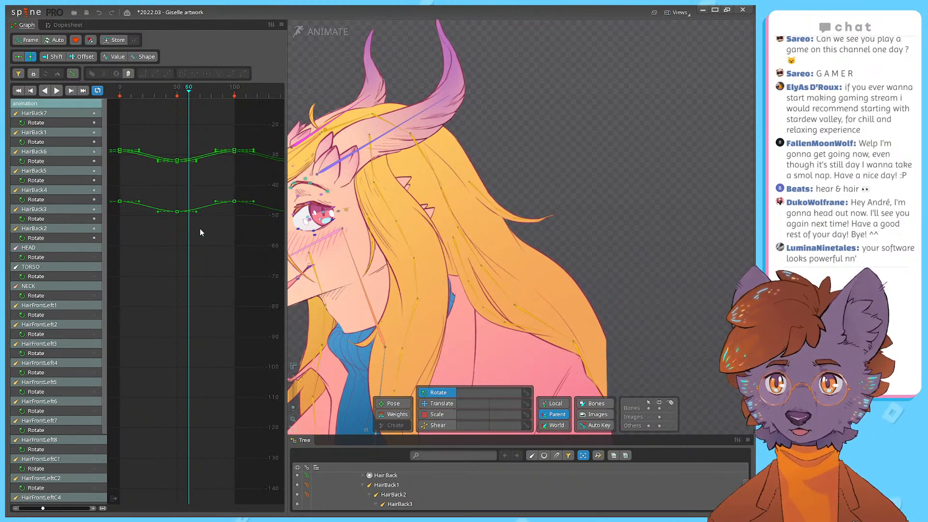
Step: Lengthen the outgoing and incoming curve handles on the upper-graph HairBack1 and HairBack2 rotation keys and check the motion in playback
left_click_drag(196, 217, 135, 207)
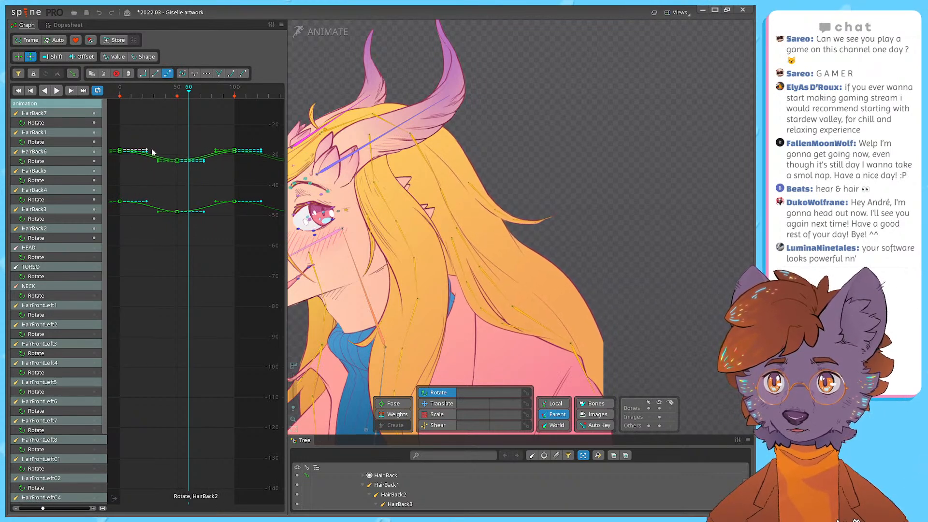
left_click_drag(142, 151, 165, 233)
left_click_drag(230, 120, 206, 202)
key("d")
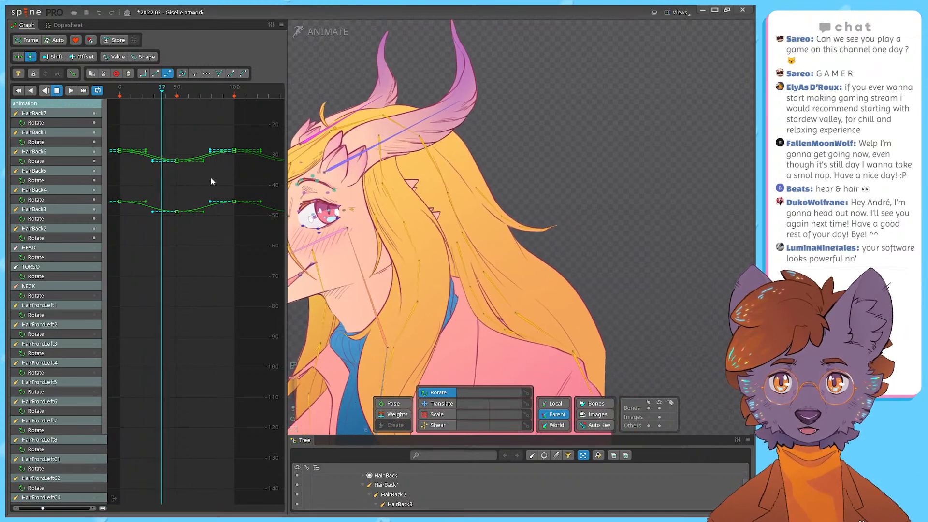
key("z")
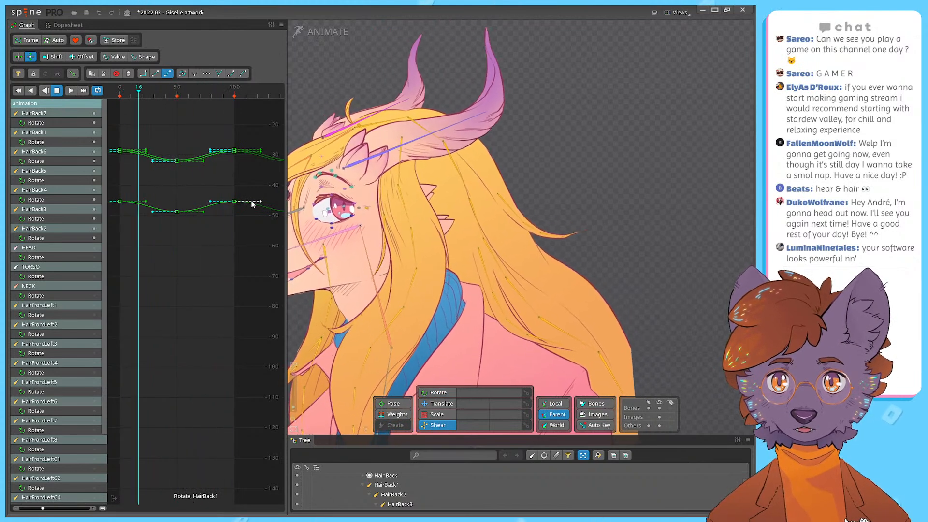
key("d")
left_click_drag(210, 180, 239, 313)
scroll(232, 302, "down", 1)
left_click_drag(218, 279, 216, 314)
scroll(189, 242, "down", 2)
scroll(203, 233, "up", 1)
scroll(224, 234, "down", 3)
scroll(180, 262, "up", 3)
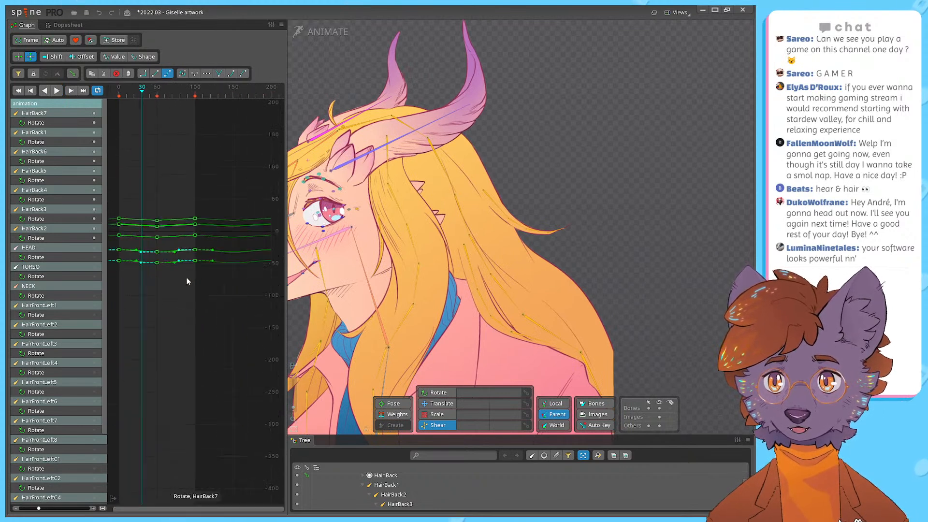
left_click(222, 223)
scroll(202, 231, "down", 3)
left_click_drag(209, 214, 147, 424)
left_click(168, 74)
key("ctrl+z")
Step: Convert all rotation keys of the HairBack1 to HairBack7 bones to Bezier curves with reset handles
left_click(210, 376)
left_click_drag(461, 212, 561, 227)
left_click(169, 366)
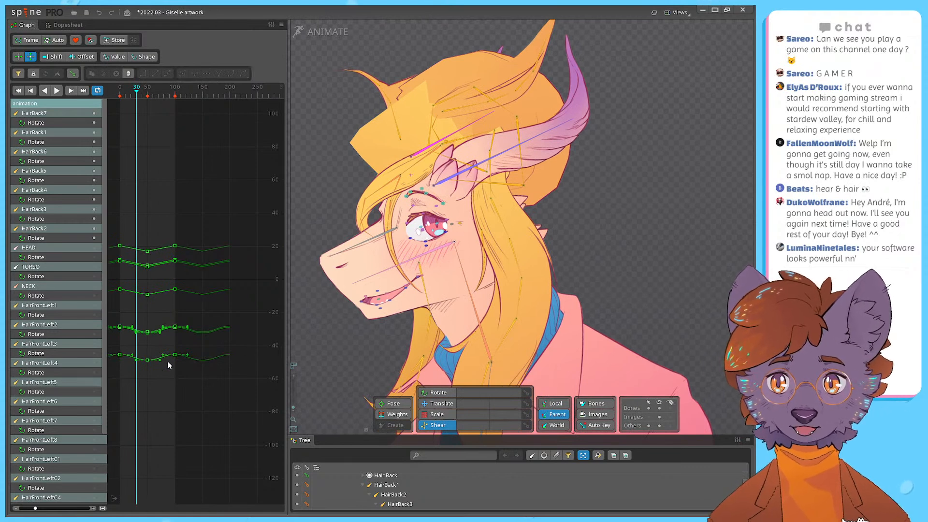
left_click_drag(146, 93, 140, 94)
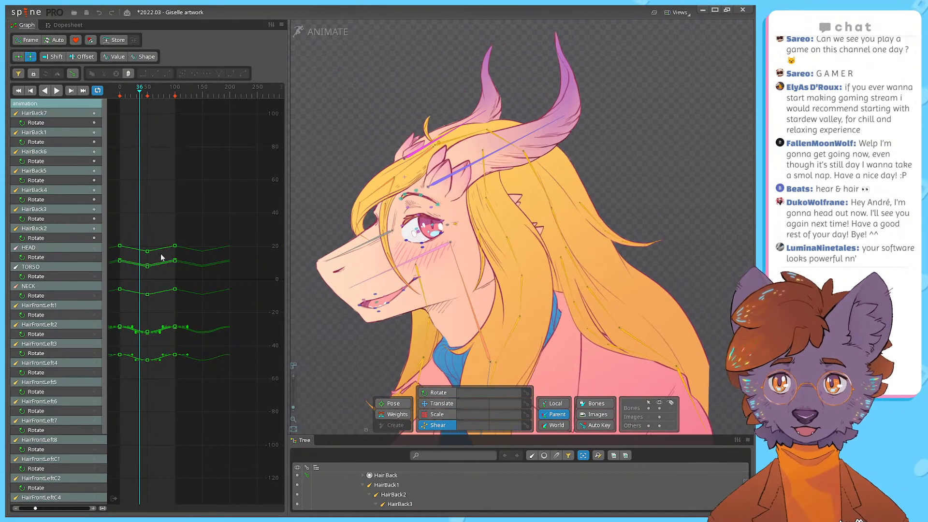
left_click_drag(201, 211, 119, 416)
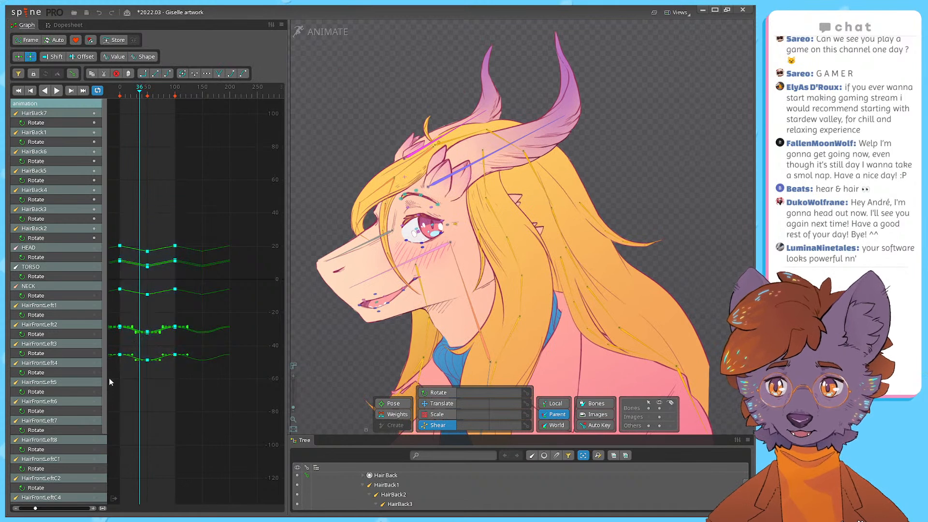
left_click(167, 73)
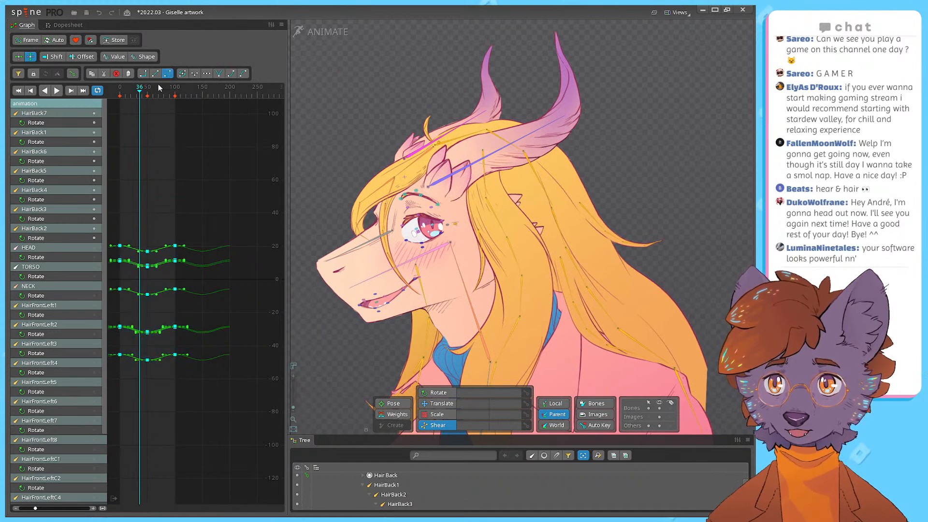
left_click(157, 74)
left_click(167, 75)
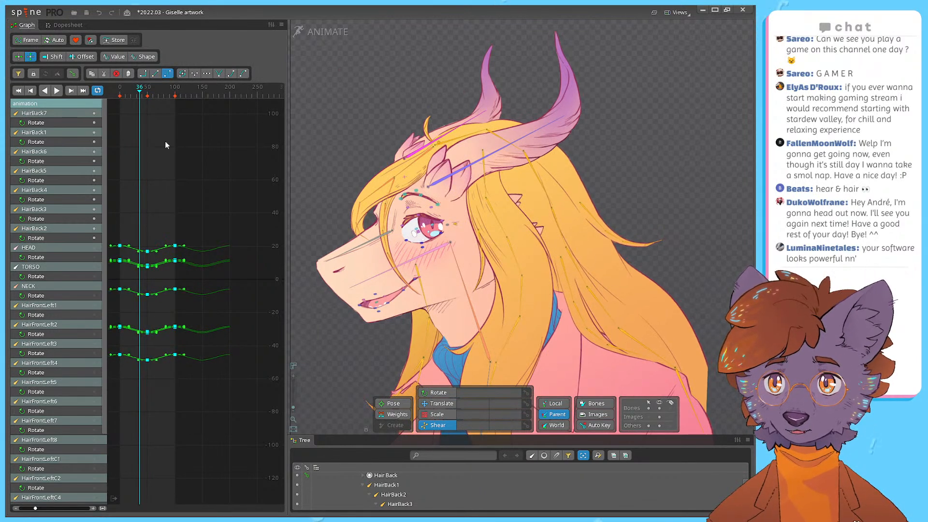
Step: Lengthen the incoming curve handles of all HairBack rotation keys at frames 50 and 100
left_click(122, 388)
scroll(131, 343, "up", 4)
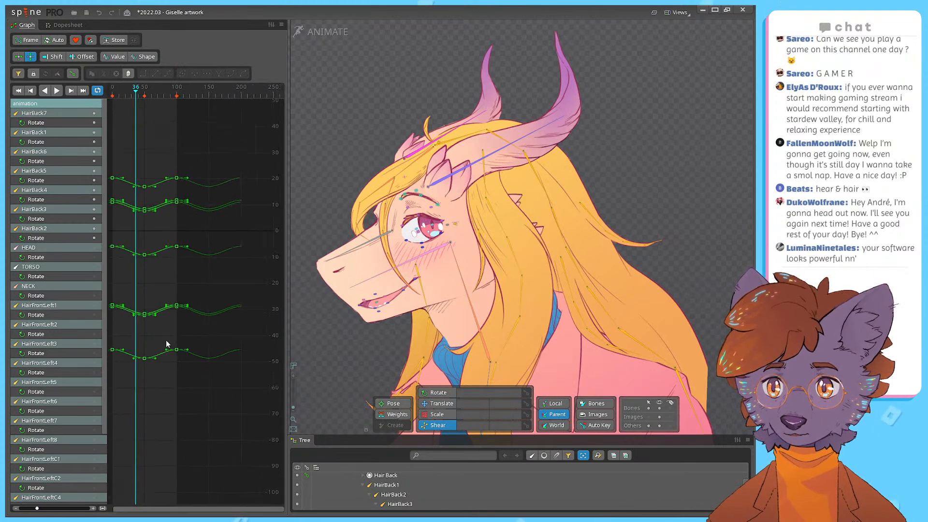
scroll(164, 369, "up", 2)
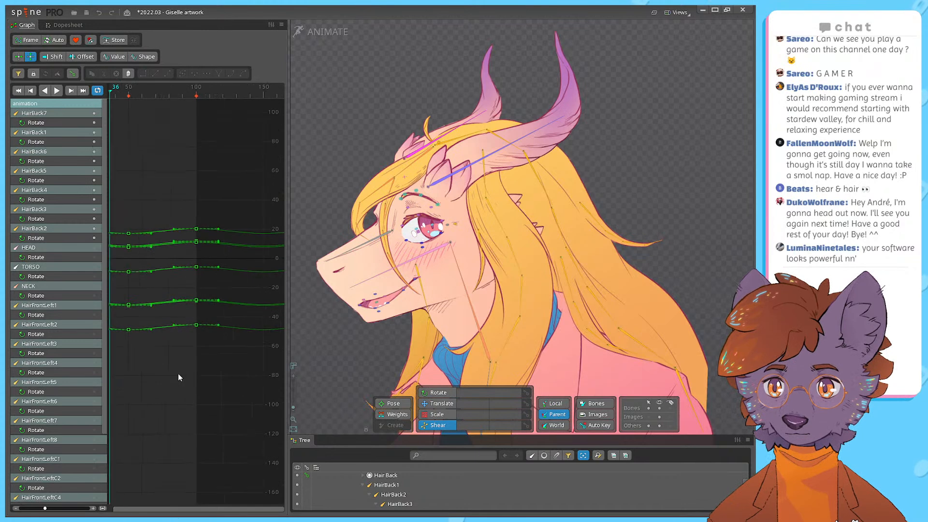
left_click_drag(157, 512, 91, 503)
left_click_drag(170, 358, 161, 216)
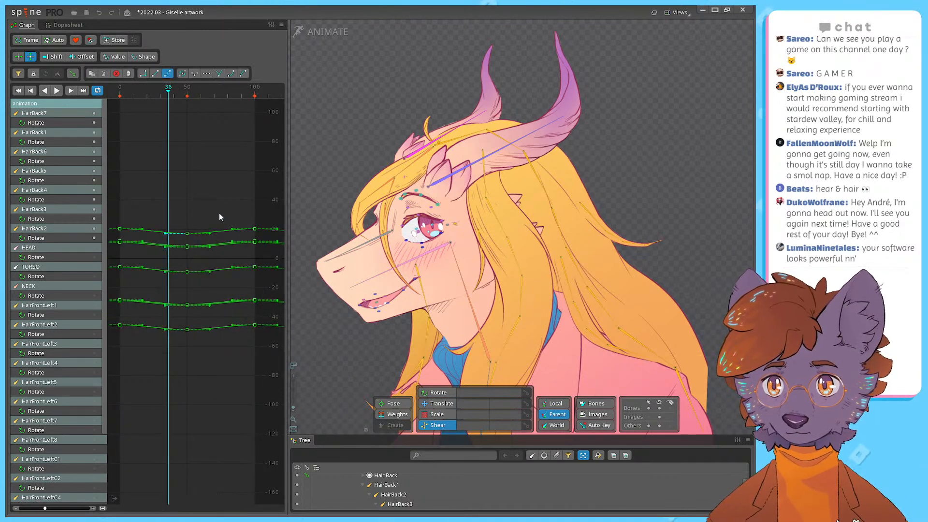
left_click_drag(222, 207, 237, 365)
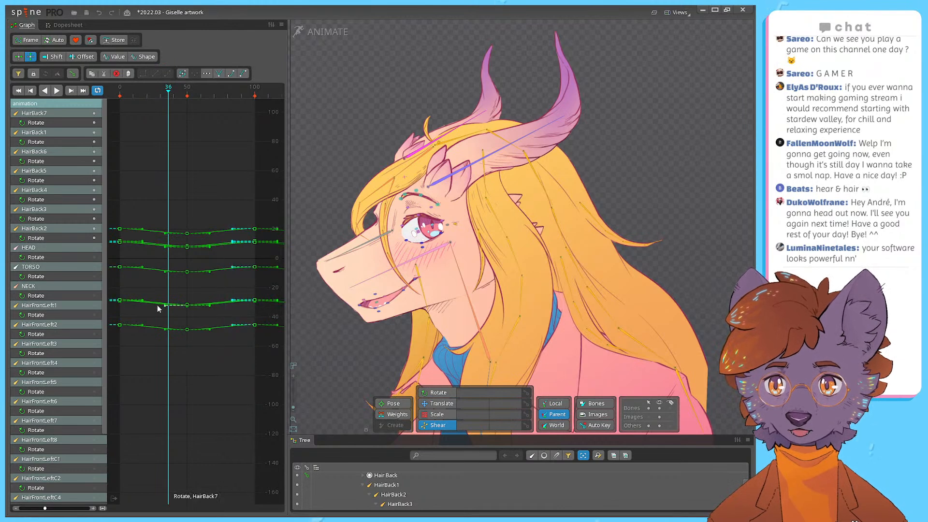
left_click_drag(148, 384, 173, 214)
mouse_move(161, 333)
left_mouse_down()
mouse_move(145, 332)
mouse_move(155, 332)
left_mouse_up()
Step: Lengthen the outgoing curve handles of all HairBack rotation keys at frames 0, 50 and 100
left_click_drag(154, 259, 135, 338)
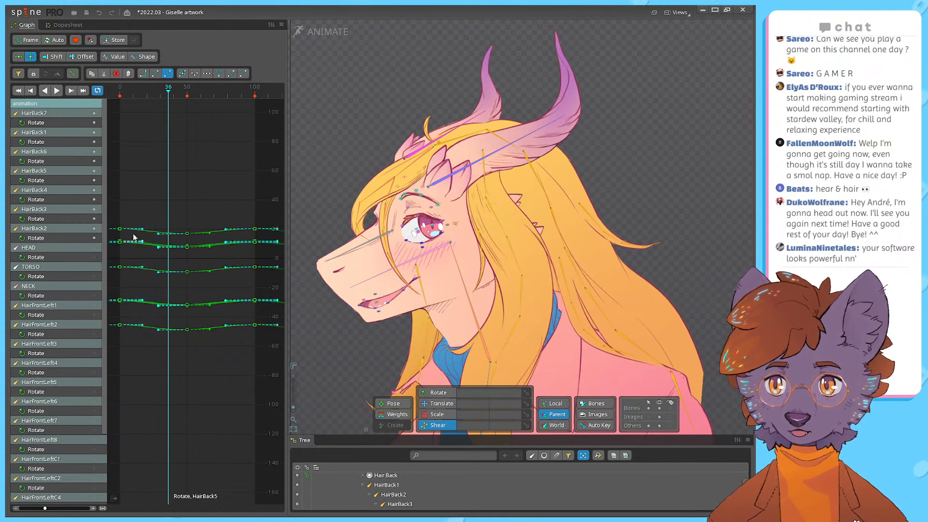
left_click_drag(144, 201, 135, 340)
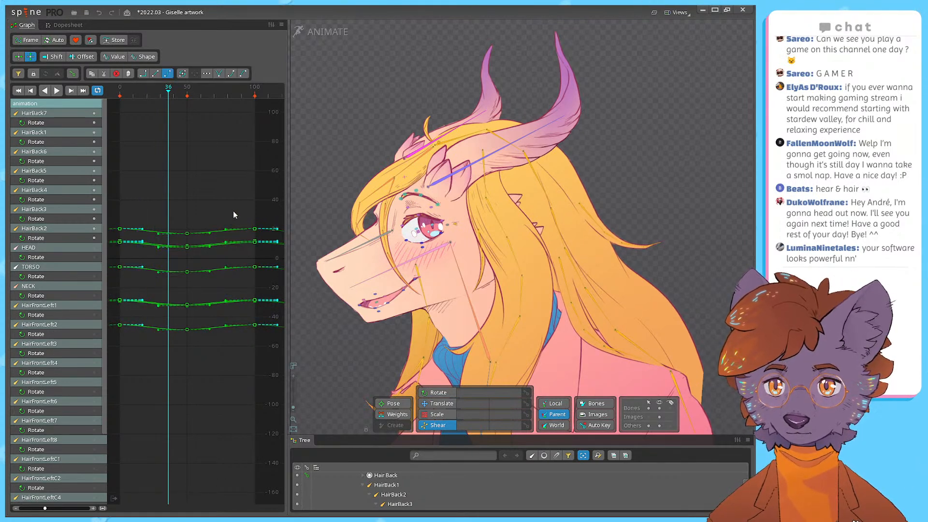
left_click_drag(210, 329, 219, 331)
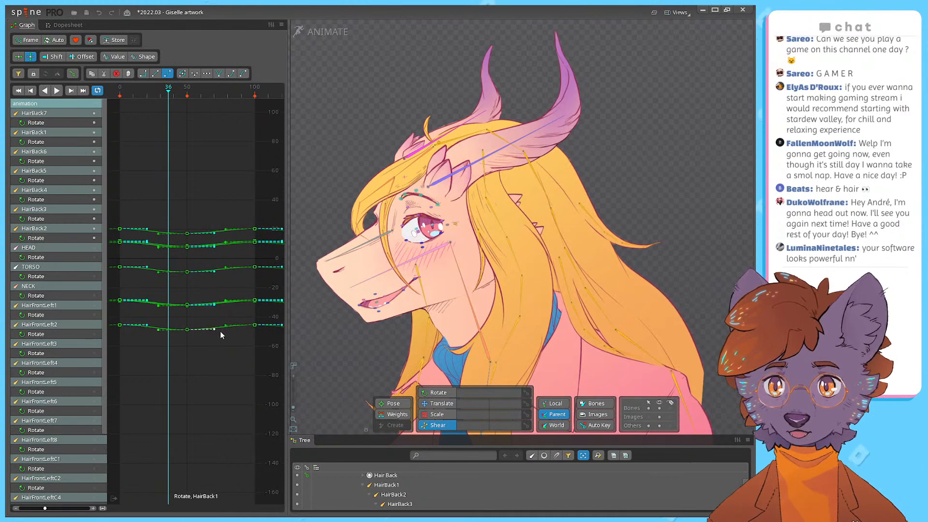
Step: Play the animation to examine the back hair's motion, then stop playback
key("space")
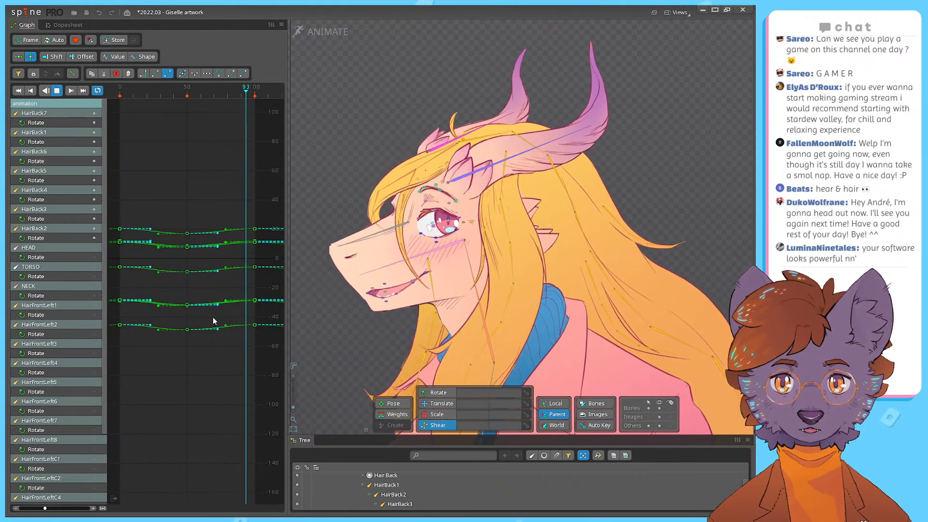
left_click_drag(542, 197, 465, 187)
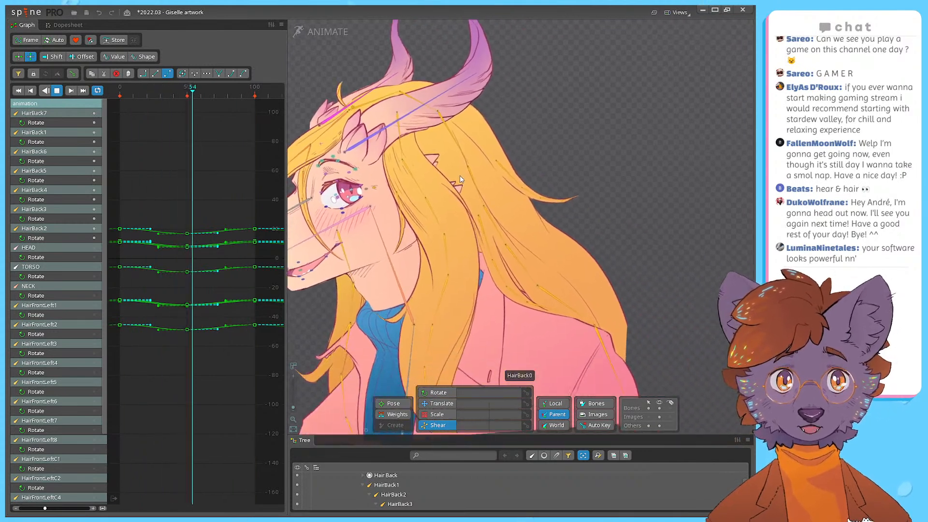
key("space")
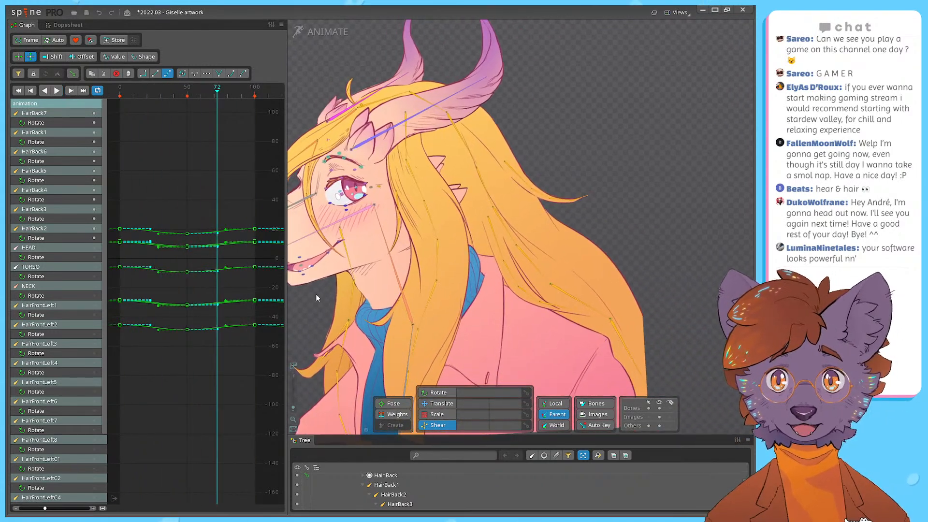
Step: Select the HairBack2 bone and enlarge the tree and properties area to show its child bones
left_click(411, 434)
key("ctrl+z")
left_click_drag(420, 433, 420, 348)
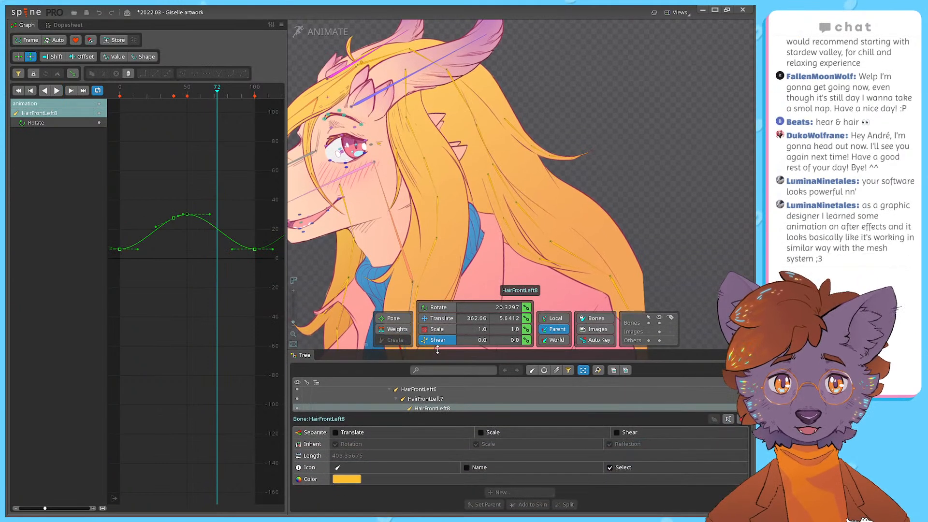
left_click(457, 88)
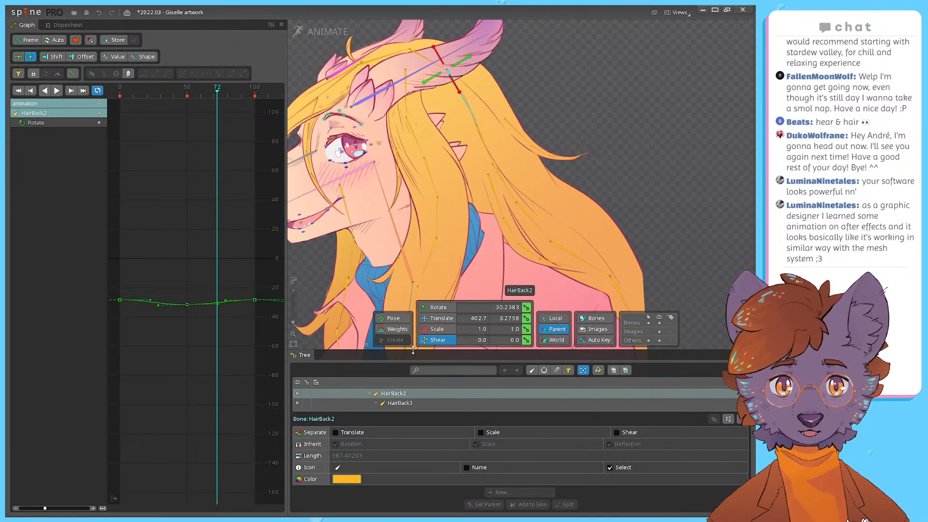
left_click_drag(413, 350, 413, 306)
Step: Activate the Rotate tool for the HairBack2 bone
left_click_drag(400, 152, 411, 179)
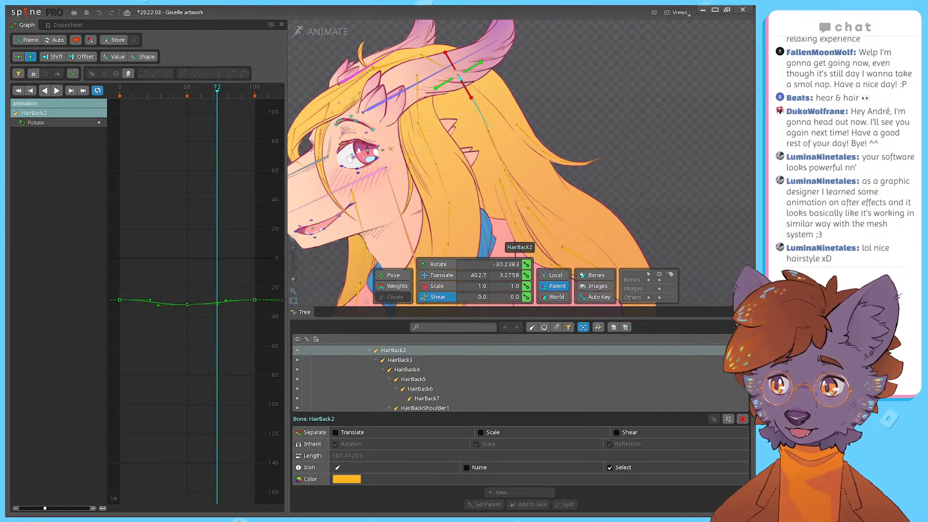
left_click_drag(517, 189, 515, 222)
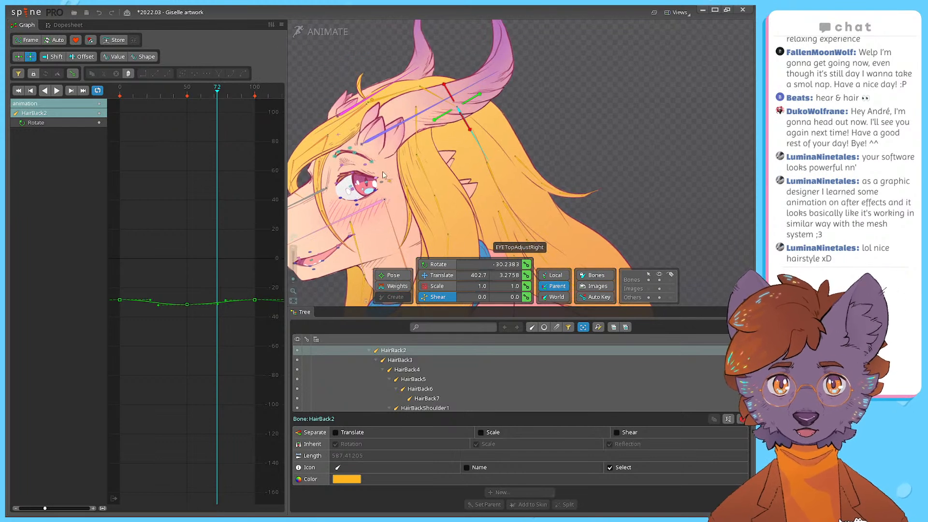
left_click_drag(540, 139, 504, 135)
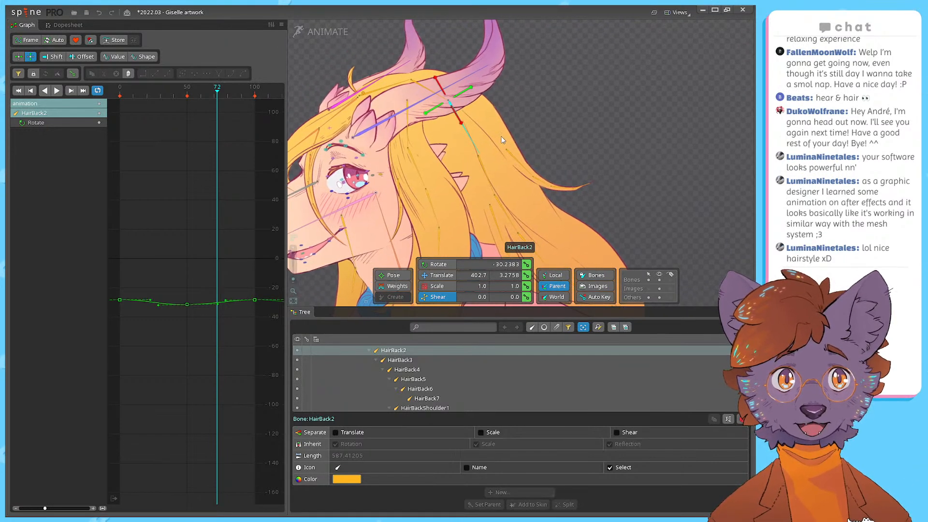
left_click(438, 265)
left_click_drag(513, 175, 507, 163)
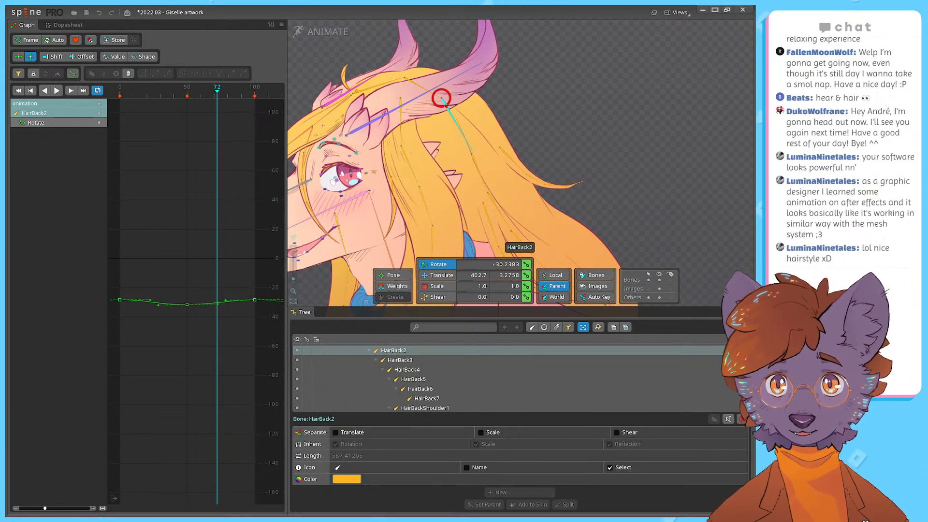
left_click_drag(512, 141, 524, 144)
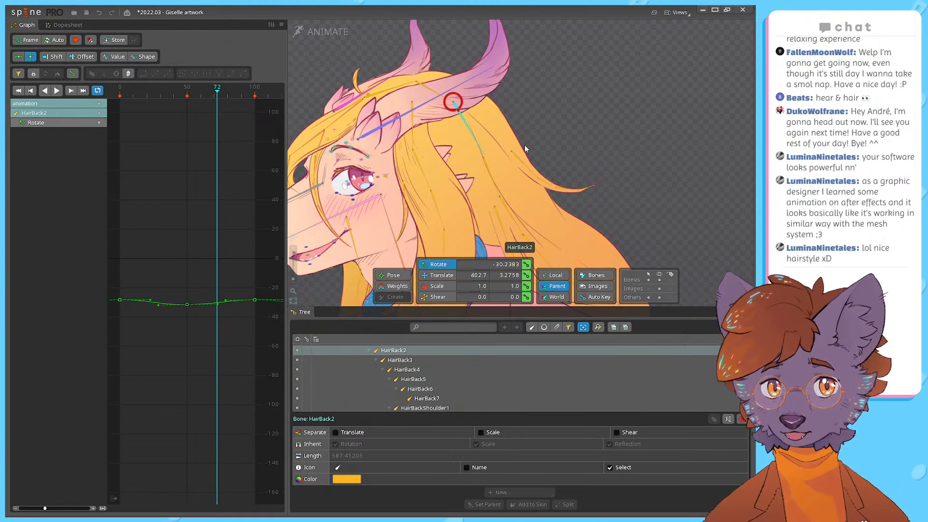
left_click_drag(475, 155, 468, 153)
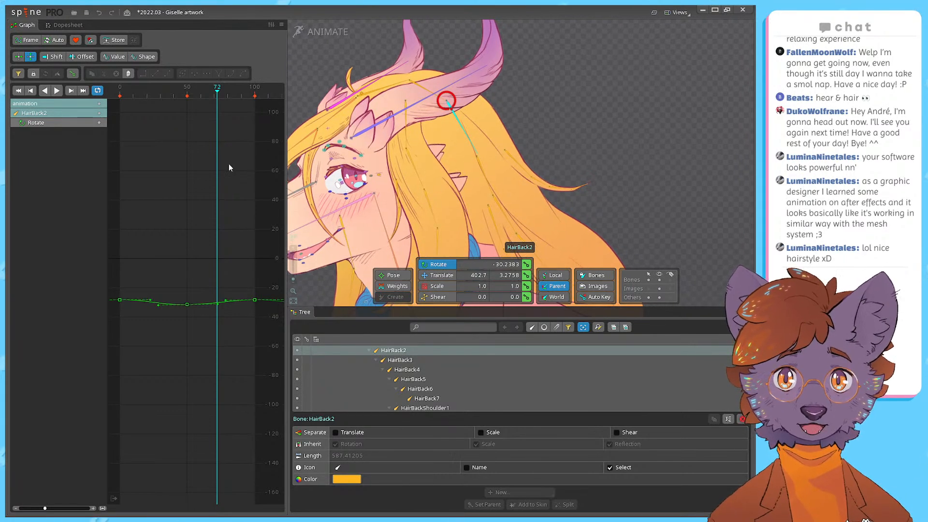
Step: Scrub through and play the animation to examine the HairBack2 rotation against its curve
mouse_move(185, 90)
left_mouse_down()
mouse_move(140, 93)
mouse_move(237, 91)
mouse_move(188, 108)
left_mouse_up()
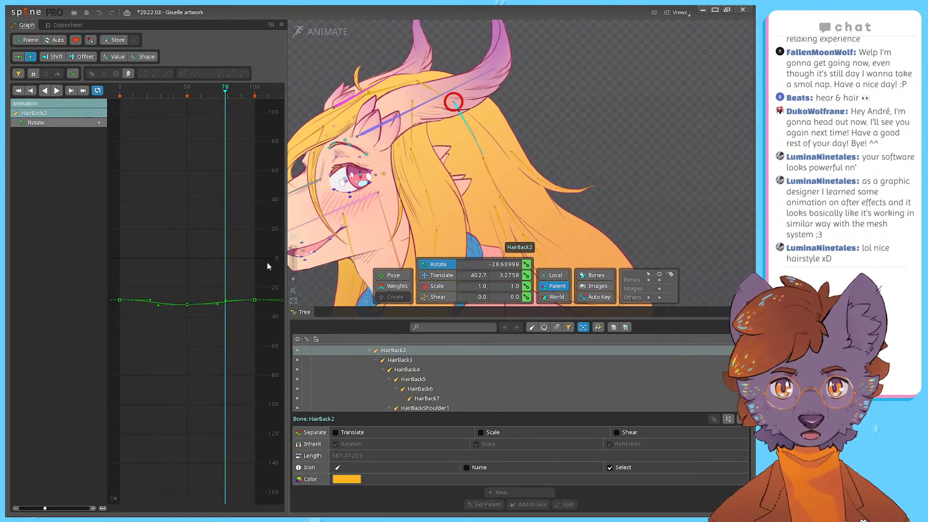
scroll(214, 266, "up", 1)
scroll(240, 226, "down", 4)
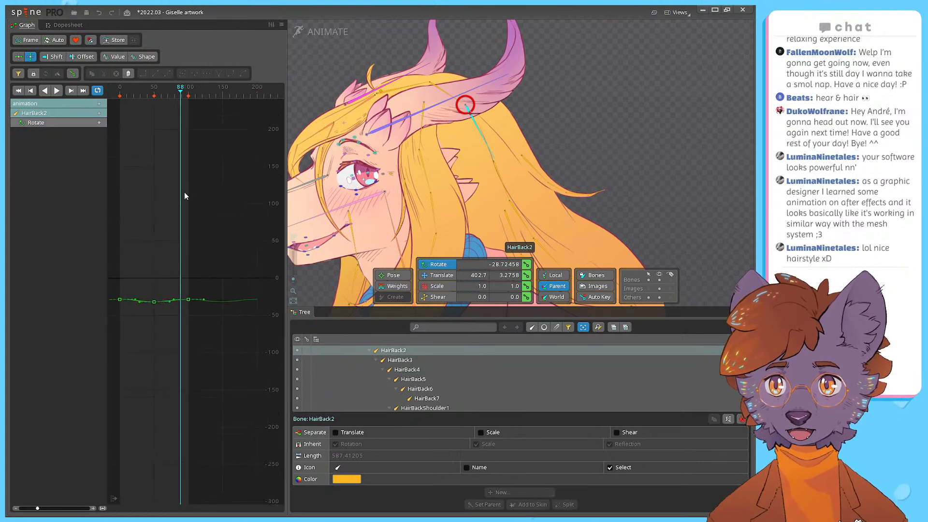
scroll(193, 346, "up", 2)
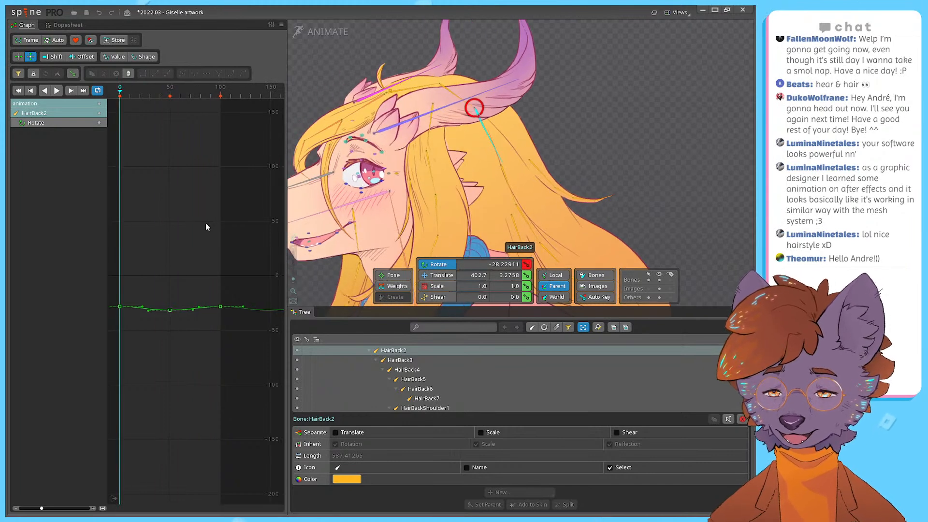
scroll(154, 312, "up", 2)
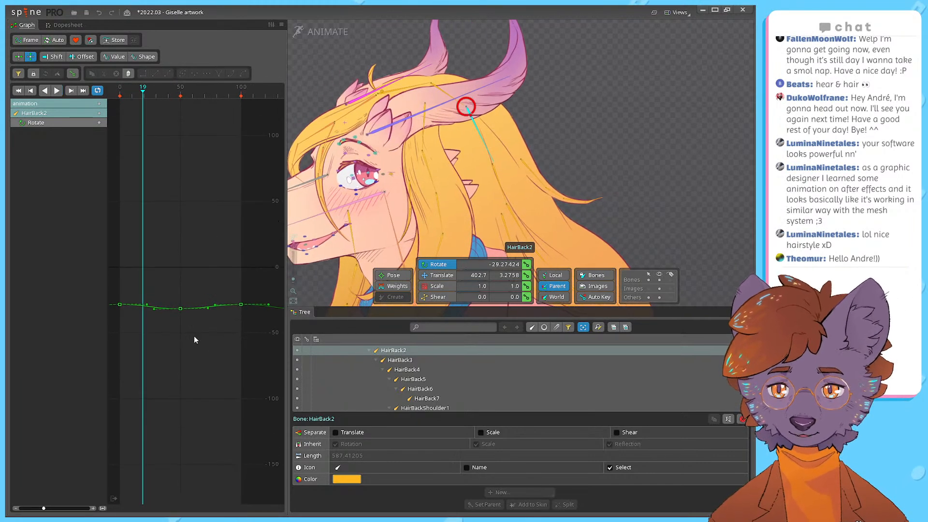
key("space")
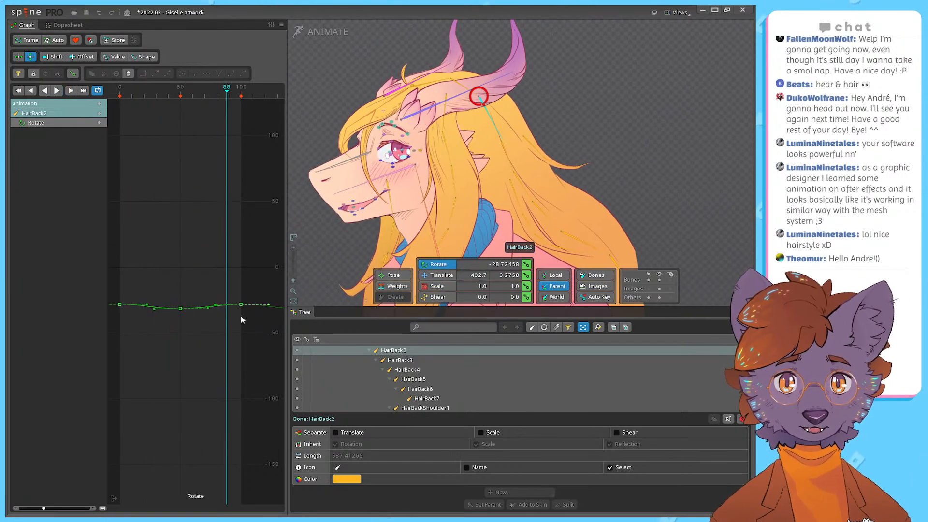
Step: Select the HairBack3 bone and pick its rotation keys at frames 100 and 0 in the graph
left_click(400, 360)
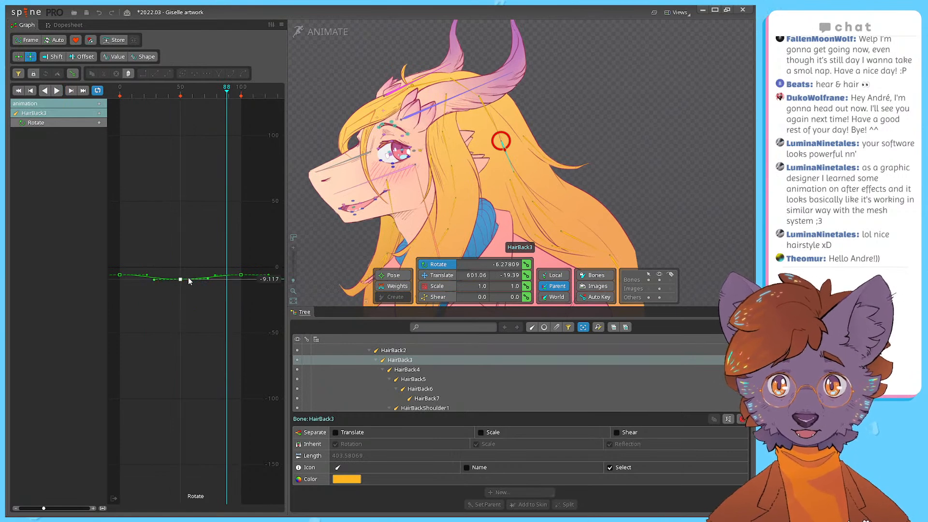
left_click_drag(177, 91, 181, 94)
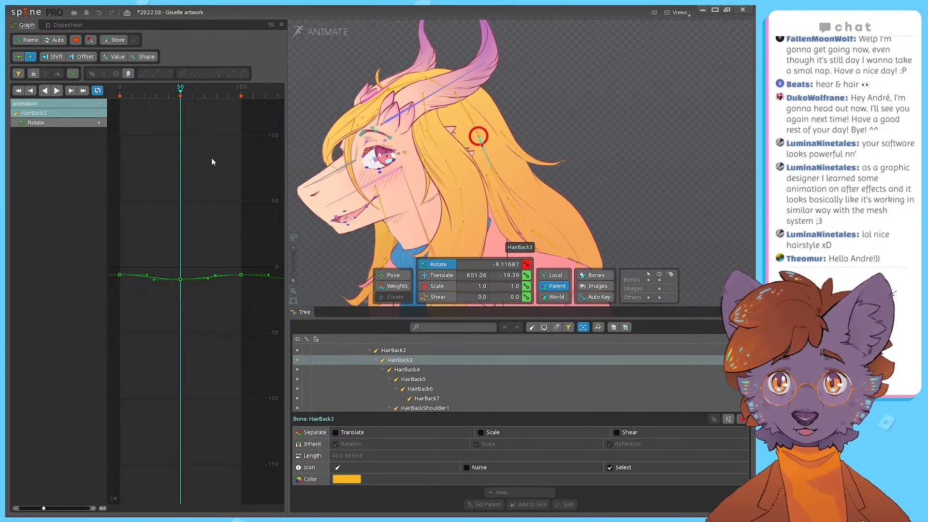
left_click_drag(254, 257, 240, 307)
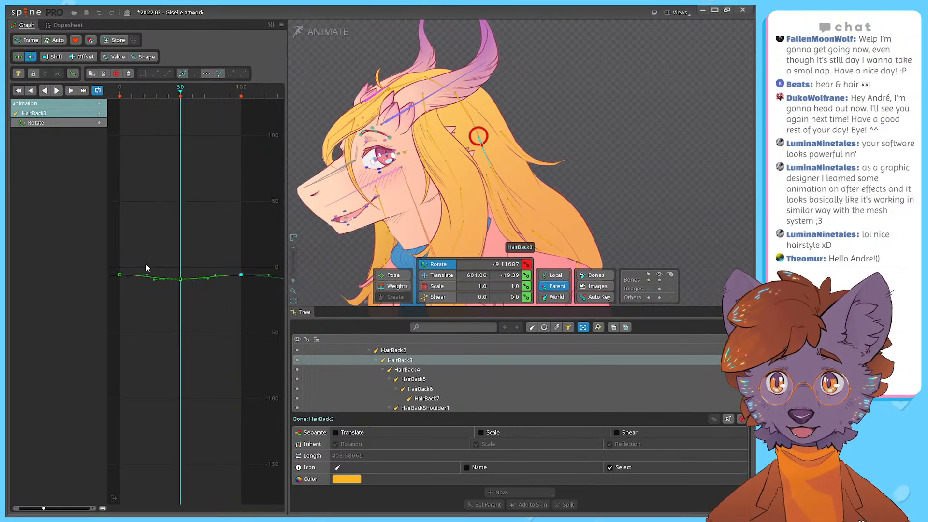
left_click(120, 278)
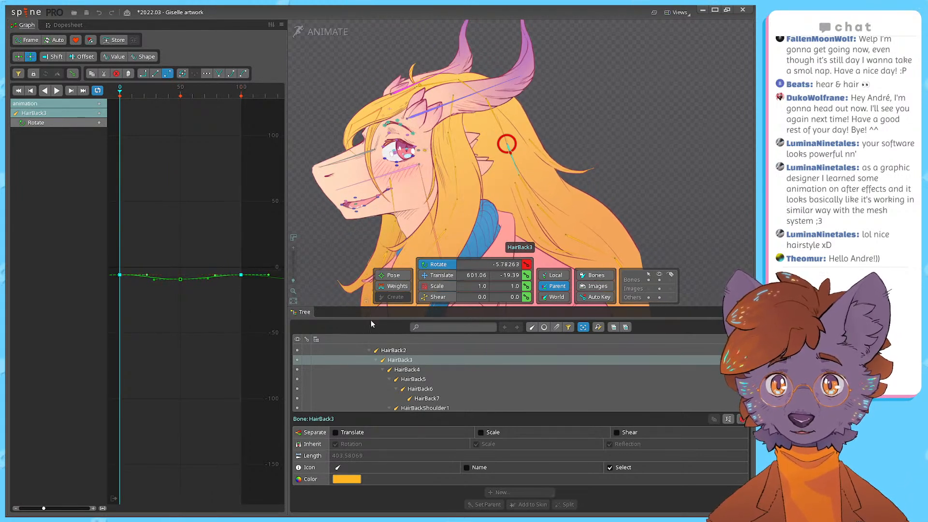
Step: Raise the HairBack4 bone's first and last rotation keys together to about 12.64
left_click(421, 369)
left_click(241, 253)
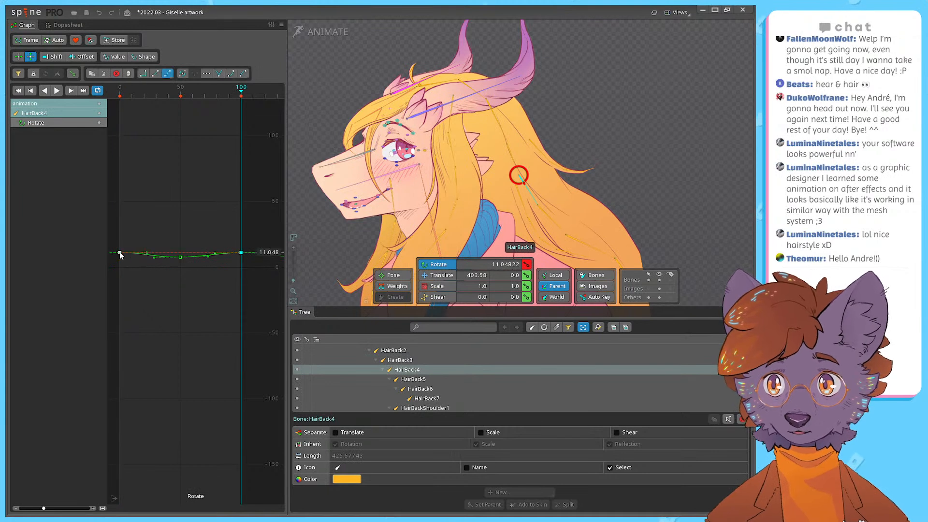
left_click_drag(120, 253, 121, 251)
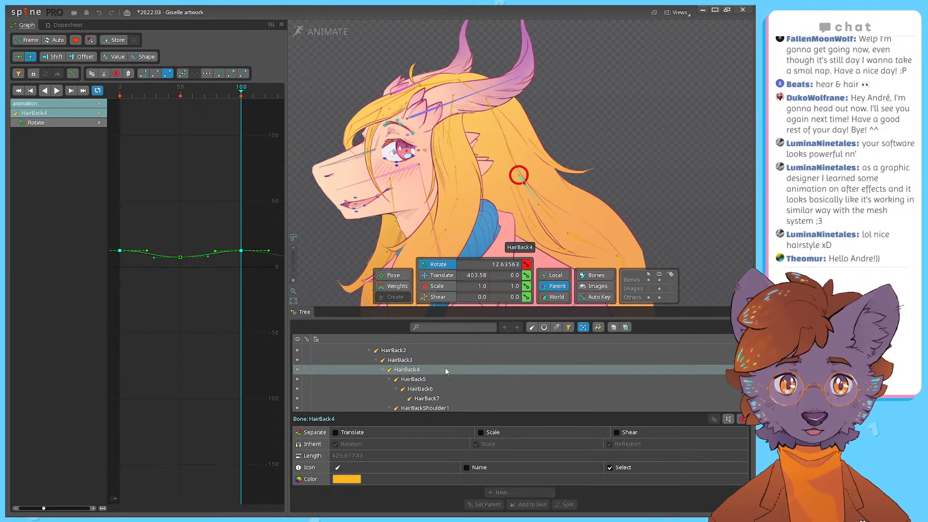
Step: Try raising the HairBack5 bone's first and last rotation keys to about 14.38, undo the change and play the animation
left_click(429, 379)
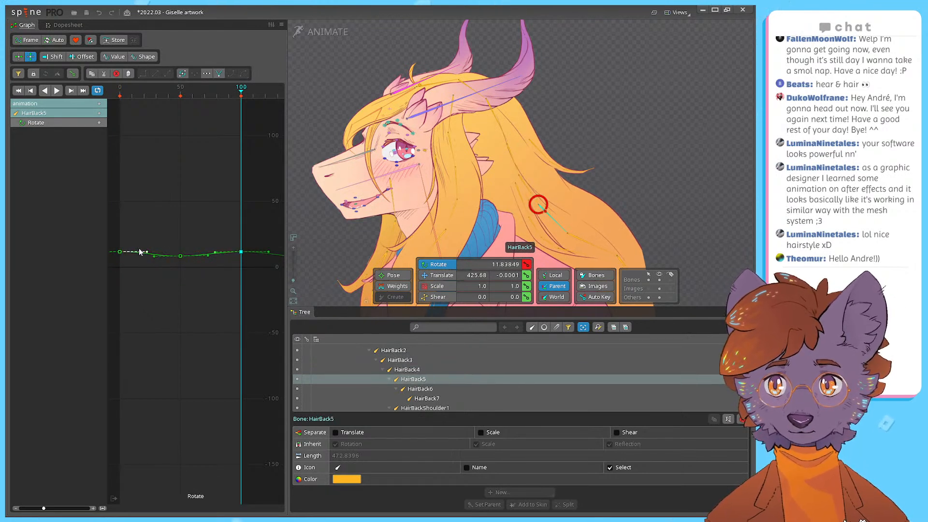
left_click_drag(119, 251, 120, 249)
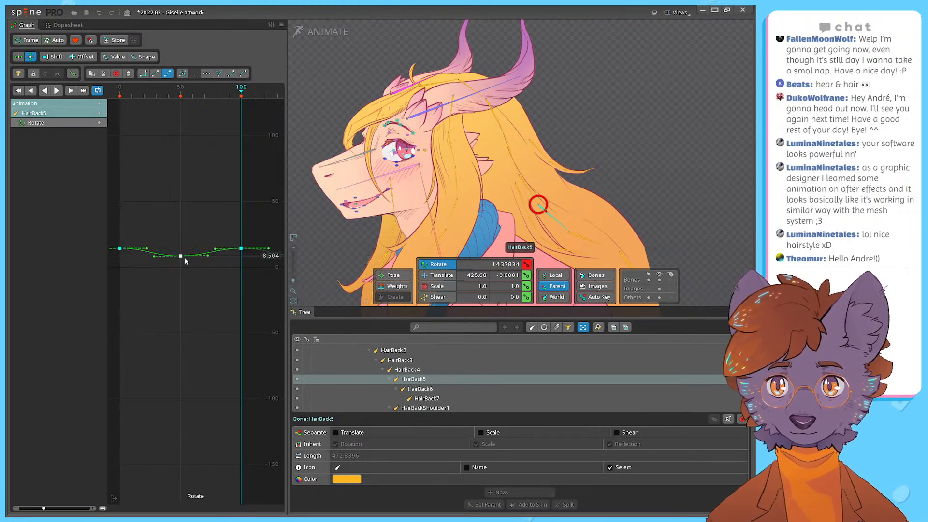
left_click_drag(181, 261, 181, 263)
key("space")
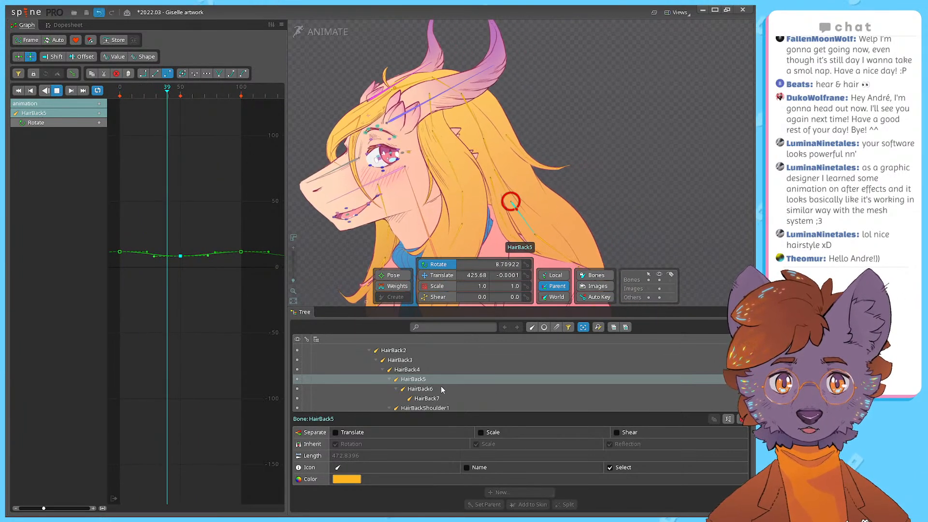
key("space")
Step: Lower the HairBack7 bone's rotation key at frame 50, raise its first and last keys to about -23.78, and play the result
left_click(427, 399)
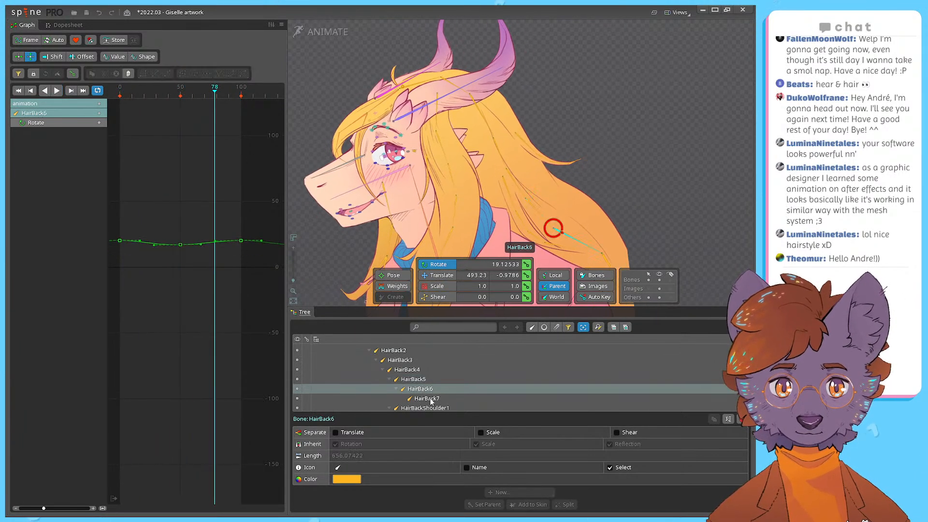
left_click_drag(181, 310, 182, 315)
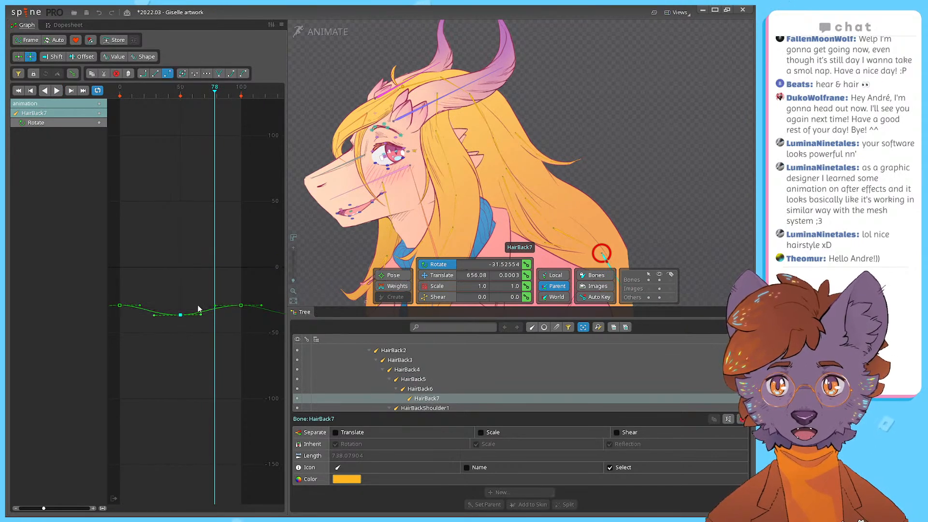
double_click(241, 306)
left_click_drag(120, 306, 121, 298)
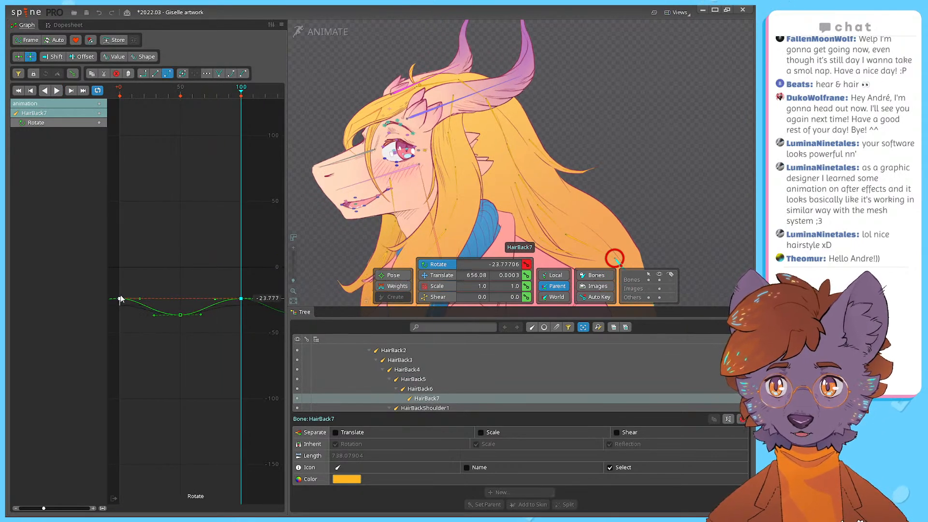
key("space")
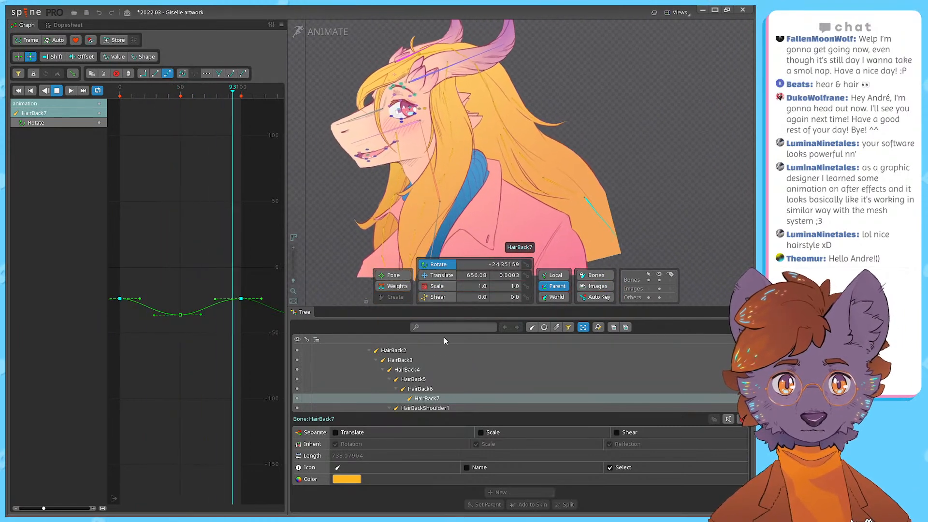
key("space")
Step: Select the bones HairBack7 through HairBack1 and show their rotation keys in the dopesheet
scroll(390, 358, "up", 2)
left_click(397, 401, "shift")
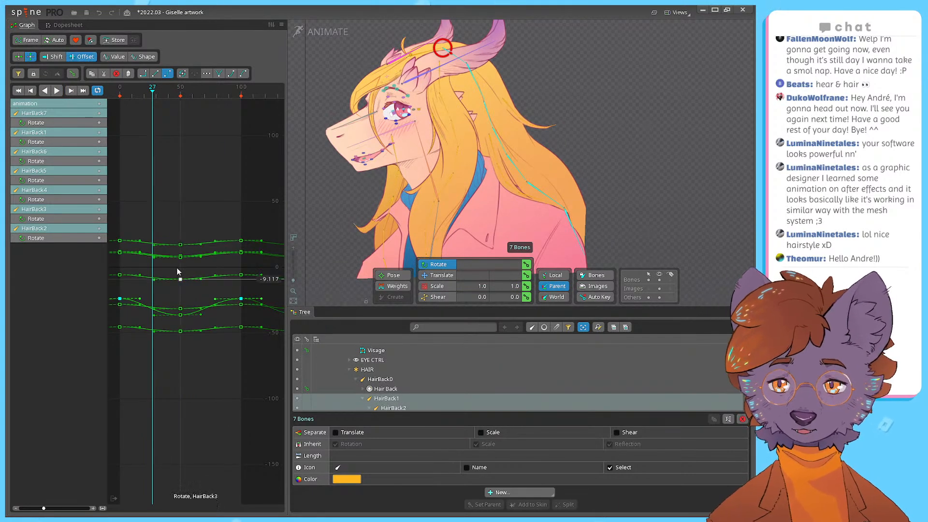
left_click(65, 25)
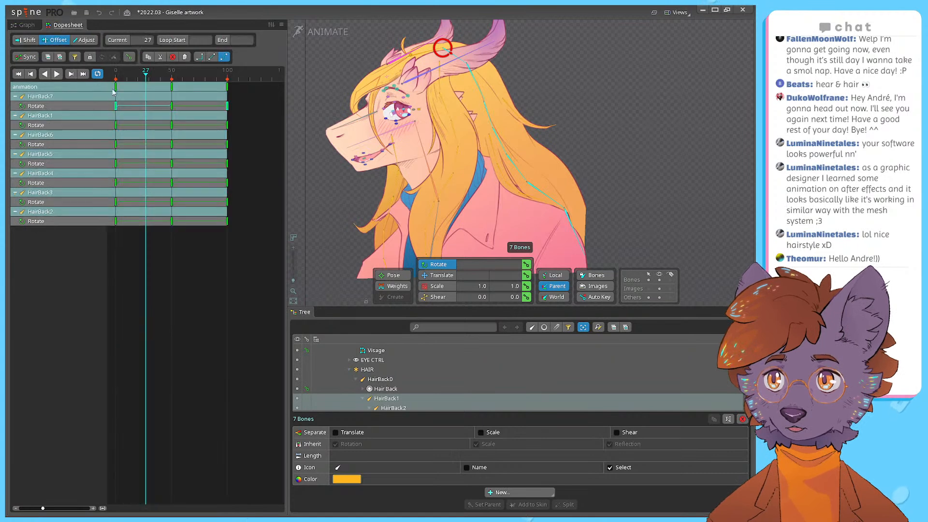
left_click(231, 260)
left_click(205, 245)
left_click_drag(238, 234, 101, 223)
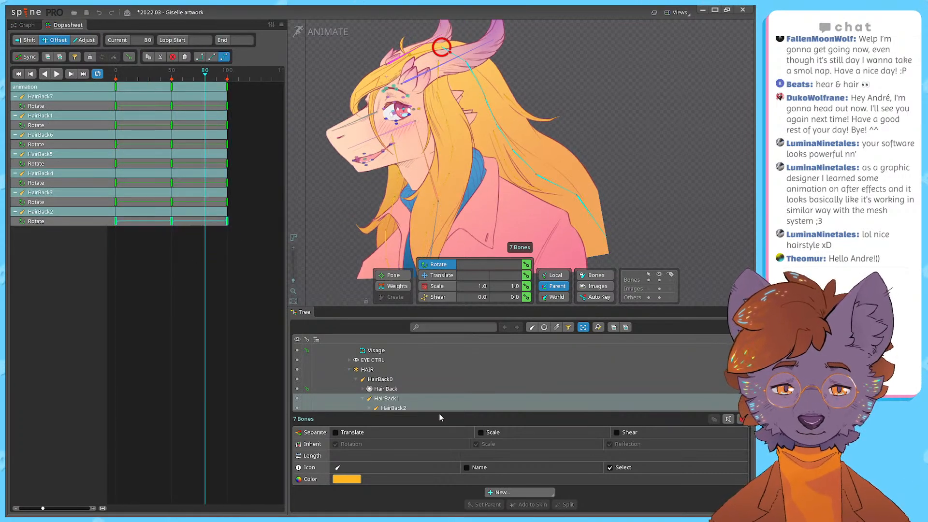
Step: Narrow the selection to the bones HairBack2 through HairBack7, leaving out HairBack1
left_click(382, 371)
left_click(389, 399)
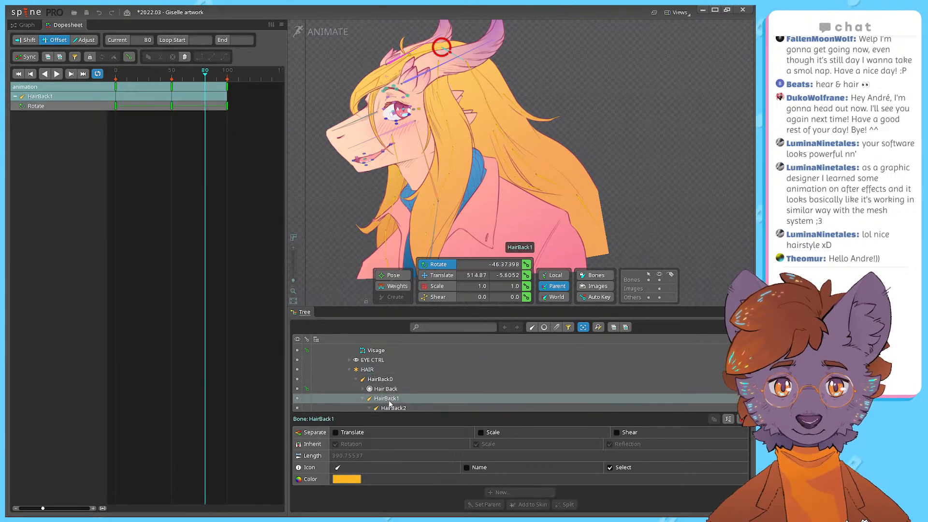
scroll(395, 370, "down", 2)
left_click(406, 380)
scroll(428, 397, "down", 2)
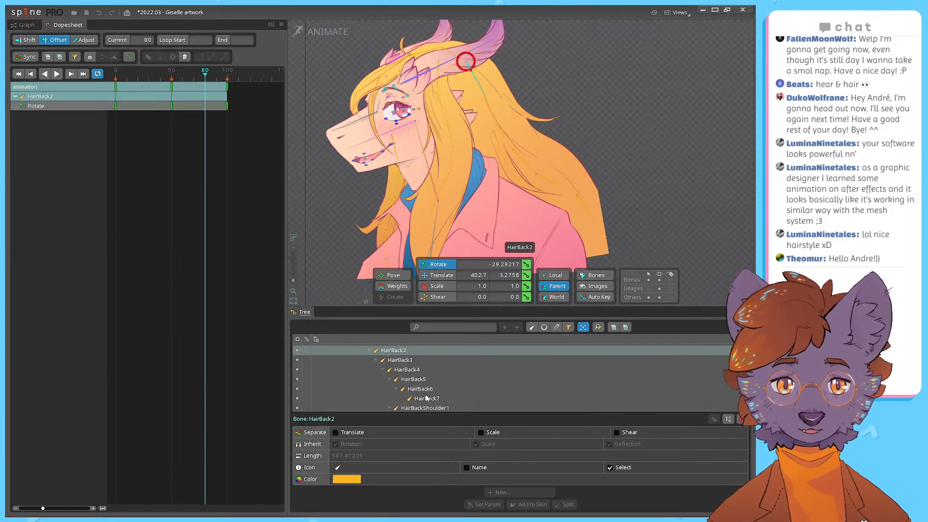
left_click(428, 400, "shift")
Step: Offset the HairBack2 bone's rotation keys by 20 frames within the loop
left_click_drag(246, 107, 140, 84)
left_click(114, 76)
left_click(140, 84)
left_click(138, 78)
Step: Offset the looping rotation keys of HairBack3 to frames 40 and 90, HairBack4 to 10 and 60, and HairBack5 to 30 and 80
left_click_drag(244, 111, 116, 104)
left_click_drag(172, 111, 193, 106)
left_click_drag(250, 121, 107, 126)
left_click_drag(173, 126, 103, 146)
mouse_move(170, 142)
left_mouse_down()
mouse_move(240, 145)
mouse_move(172, 164)
mouse_move(121, 162)
mouse_move(261, 167)
left_mouse_up()
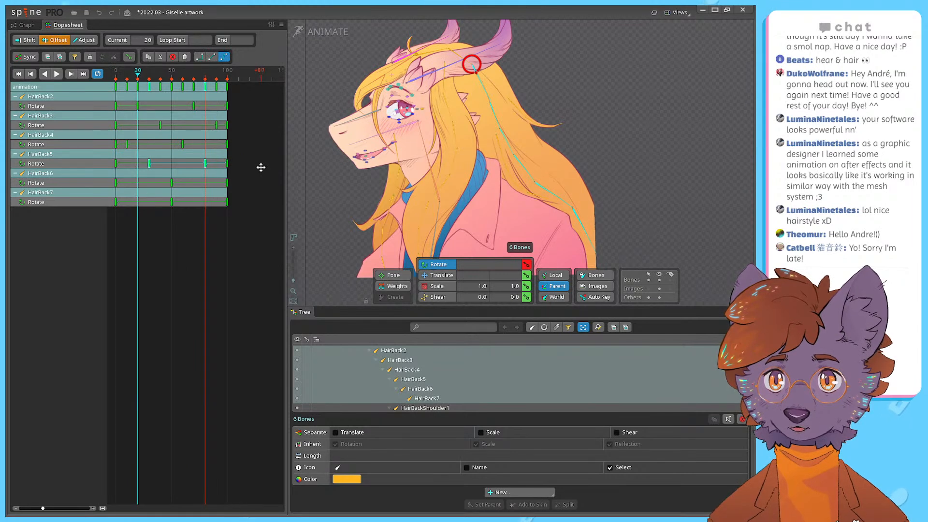
Step: Try to offset the HairBack6 bone's rotation keys along the loop and undo the shift
left_click_drag(92, 181, 124, 183)
left_click(259, 184)
mouse_move(252, 183)
left_mouse_down()
mouse_move(119, 182)
mouse_move(222, 184)
left_mouse_up()
key("ctrl+z")
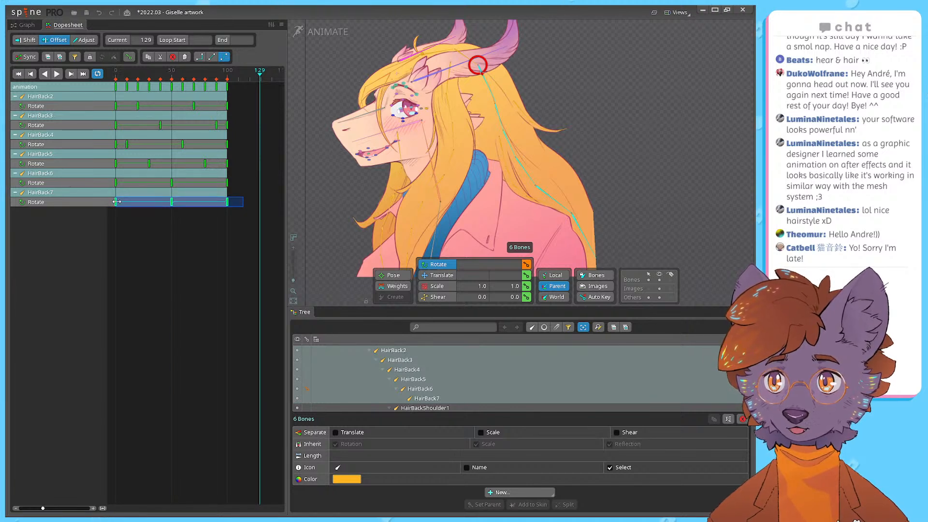
Step: Offset the HairBack7 bone's rotation keys to frames 20 and 70 and play the animation
left_click_drag(123, 201, 144, 200)
key("space")
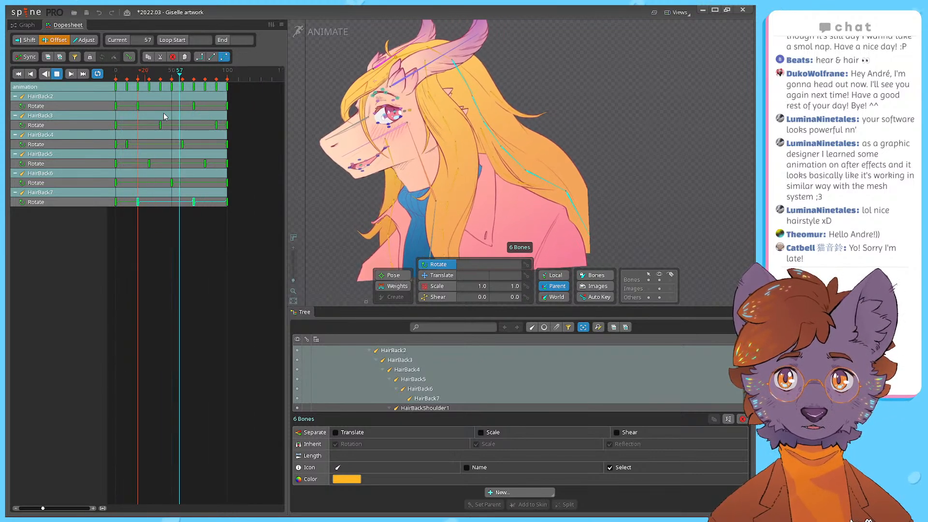
key("space")
Step: Try offsetting all rotation keys of HairBack2 through HairBack7 by 50 frames and play the result
key("d")
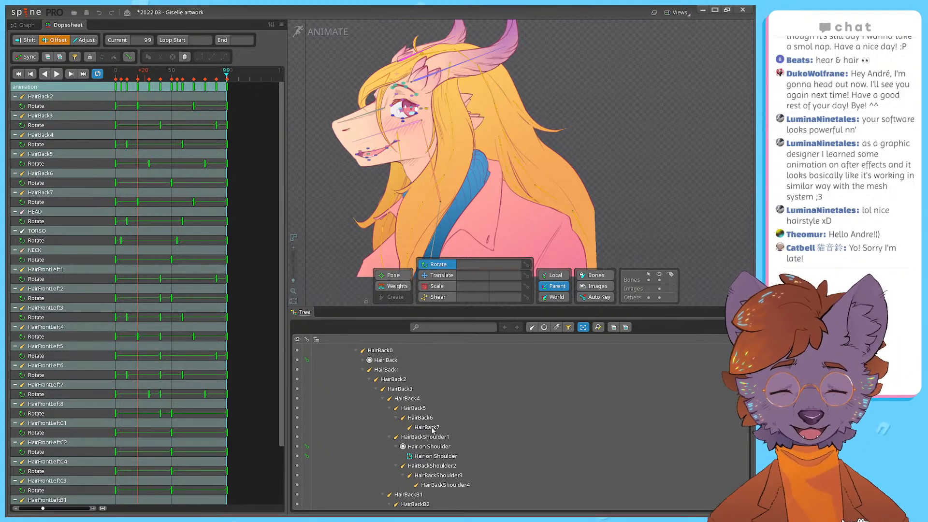
left_click(425, 398)
left_click(404, 386, "shift")
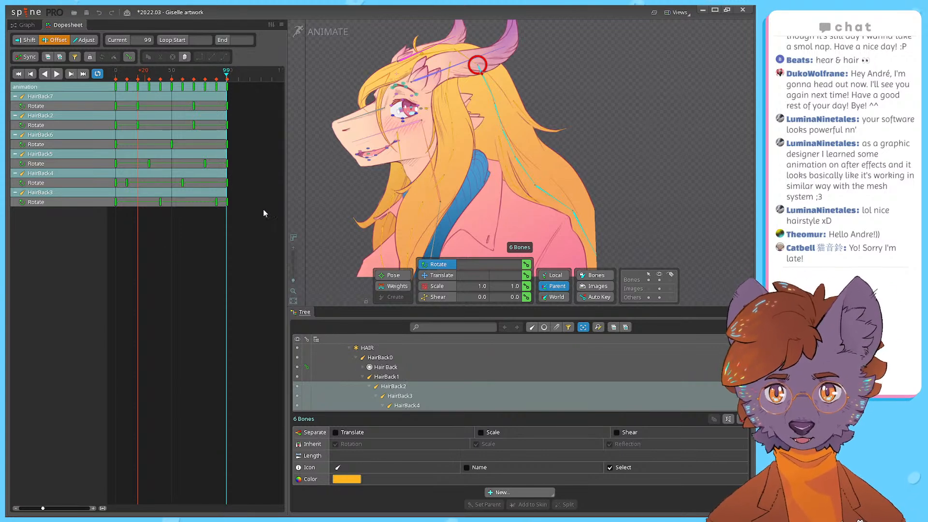
left_click_drag(236, 236, 173, 85)
left_click_drag(116, 88, 172, 94)
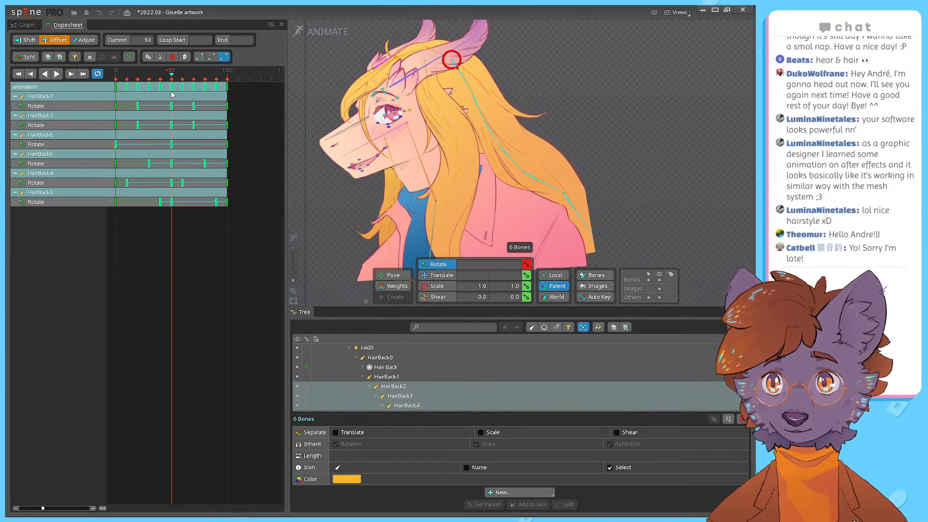
key("space")
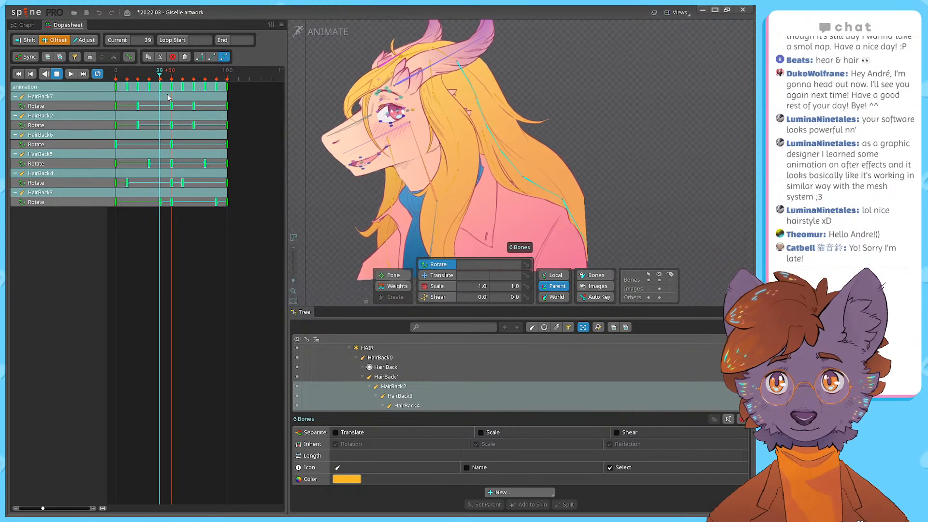
Step: Try a 30-frame offset on all the selected back hair rotation keys during playback, and undo it
left_click(135, 77)
left_click_drag(136, 77, 150, 92)
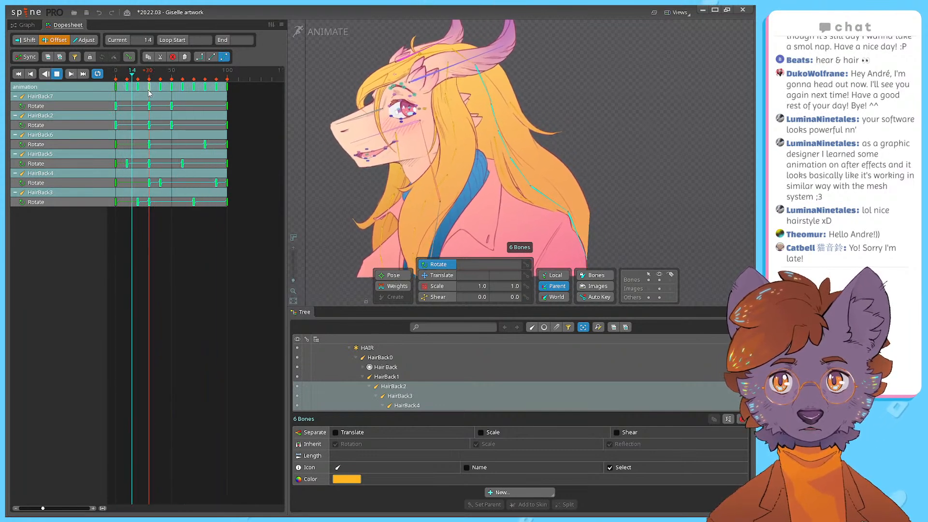
key("d")
key("ctrl+z")
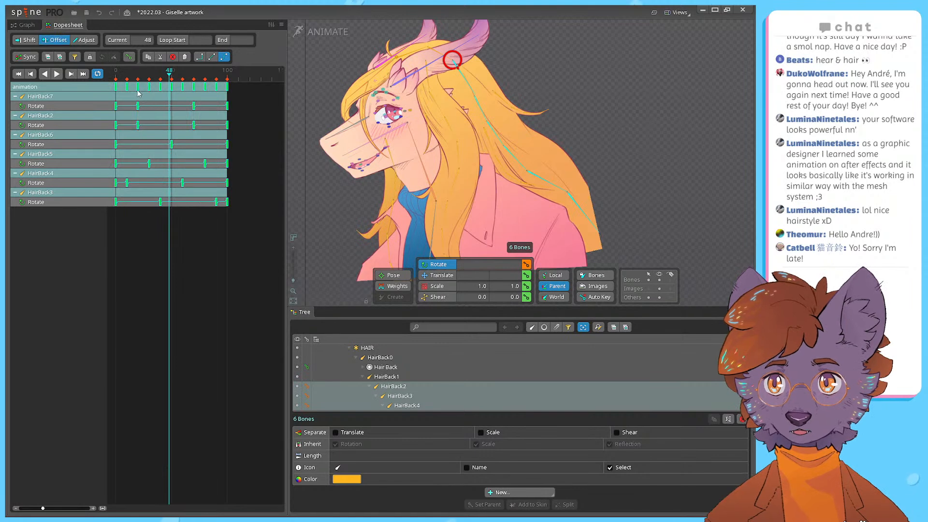
Step: Try offsetting all the selected back hair rotation keys by -20 frames, play the result and undo it
left_click_drag(139, 88, 115, 92)
key("d")
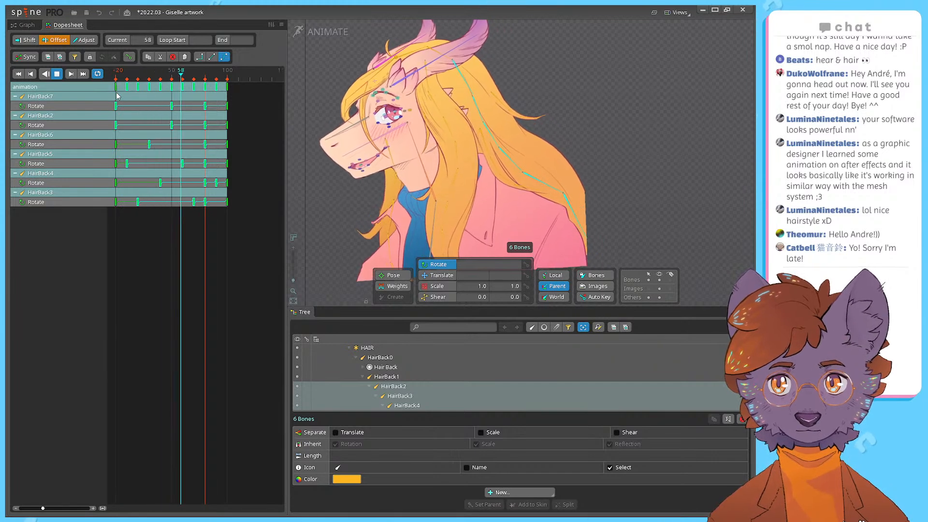
key("d")
key("ctrl+z")
Step: Go to frame 50, try offsetting the back hair rotation keys by 30 frames again, play the result and undo it
left_click(154, 77)
left_click_drag(154, 77, 171, 95)
left_click_drag(117, 88, 149, 96)
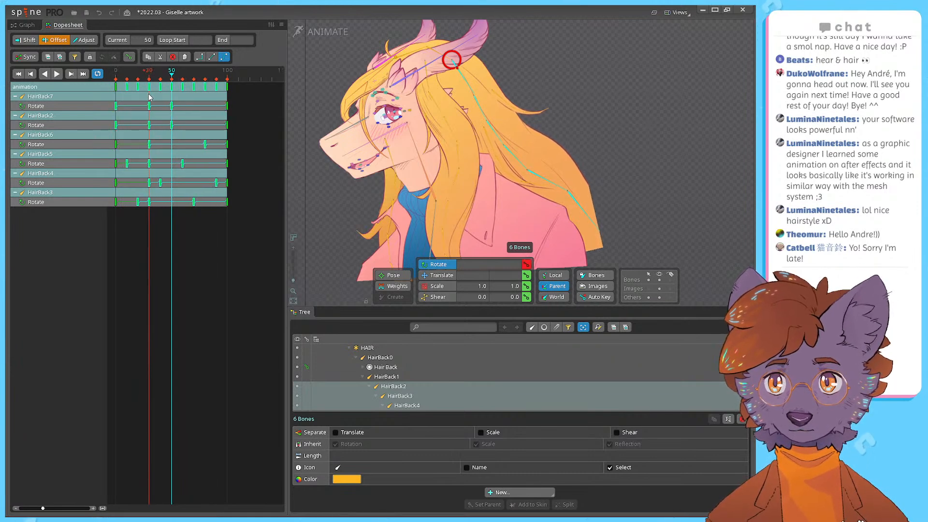
key("space")
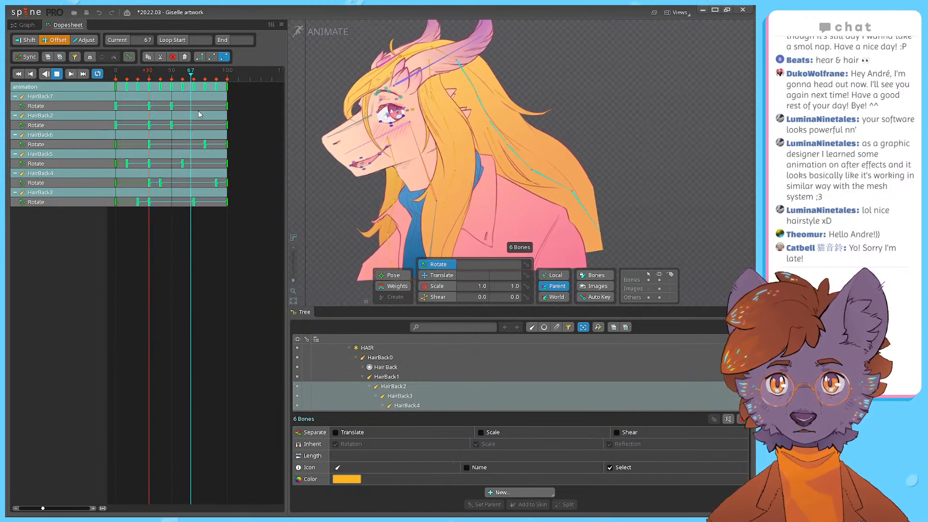
key("space")
key("ctrl+z")
Step: Play the back hair animation and scrub to frame 0 to examine the staggered motion, undoing the last key change
left_click(108, 74)
mouse_move(107, 76)
left_mouse_down()
mouse_move(156, 90)
mouse_move(106, 94)
left_mouse_up()
key("space")
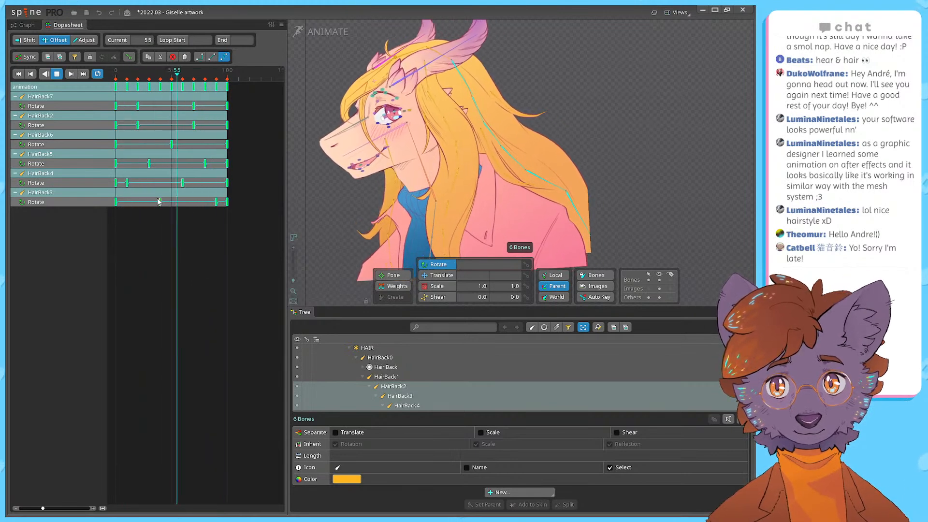
key("d")
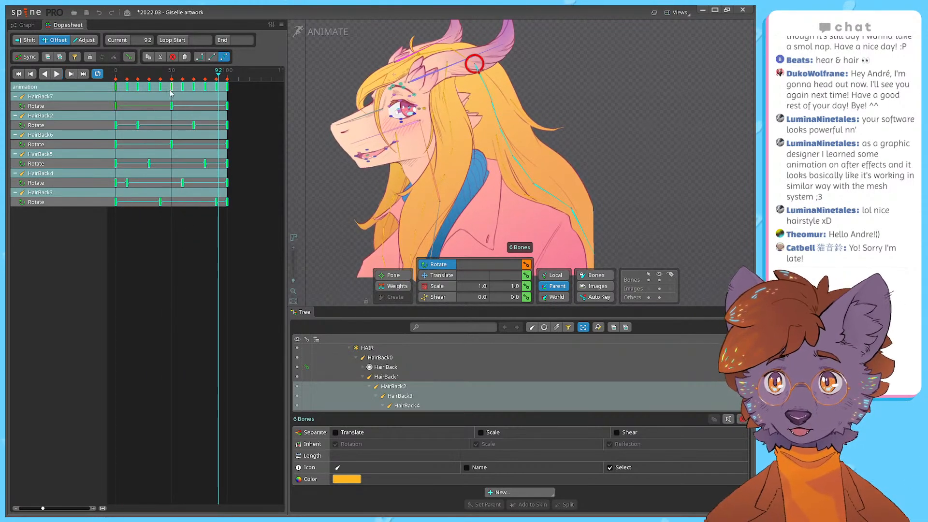
left_click(172, 74)
left_click_drag(173, 75, 116, 89)
key("ctrl+z")
Step: Select the HairBack1 bone, go to frame 50 and show its rotation curve in the graph
left_click(436, 374)
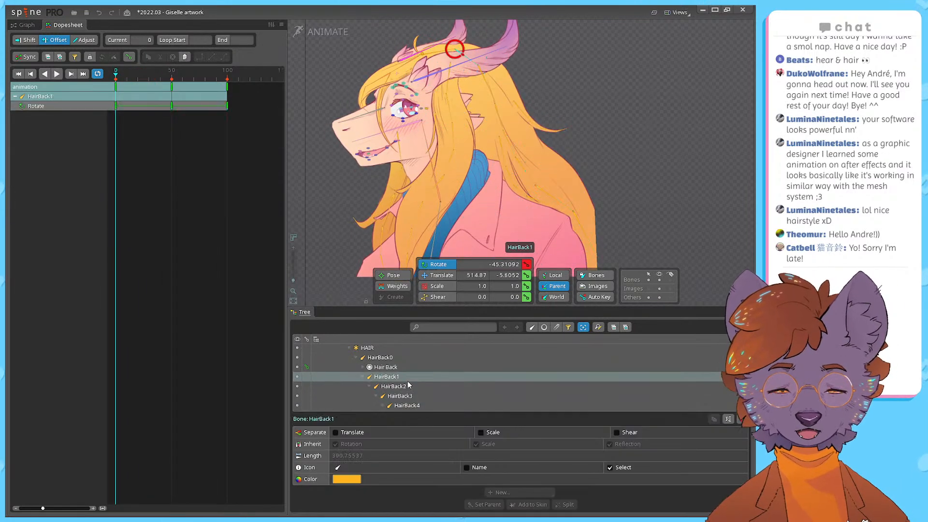
left_click_drag(117, 77, 172, 83)
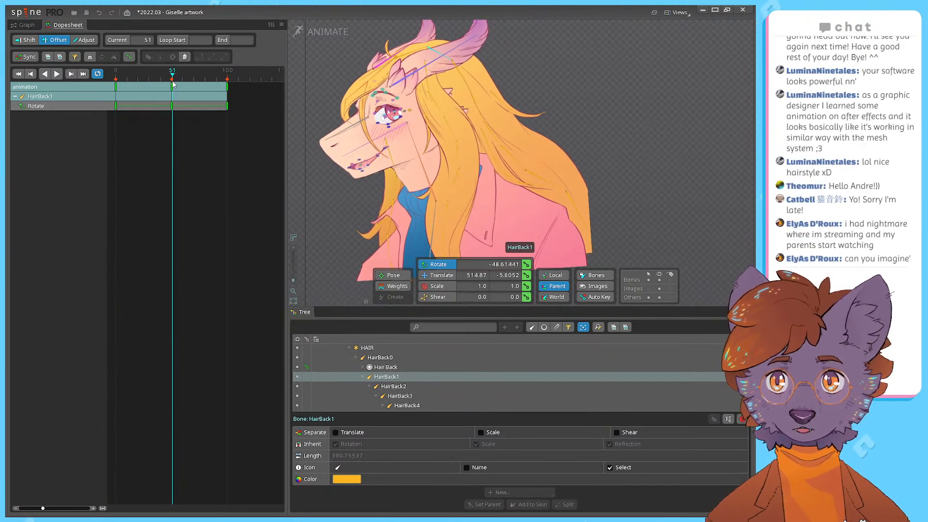
left_click(27, 24)
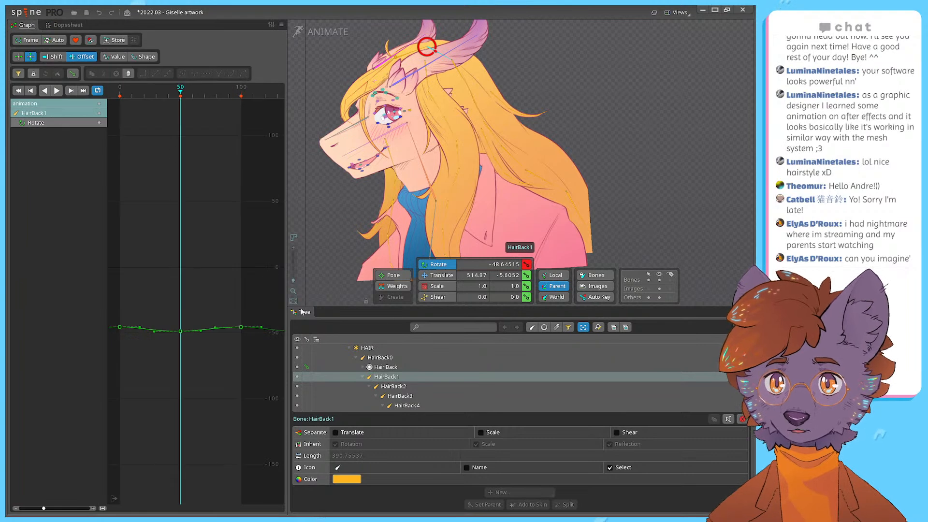
Step: Try lowering HairBack1's rotation key at frame 50 to about -54.7 with Shift editing enabled, and undo it
left_click(181, 331)
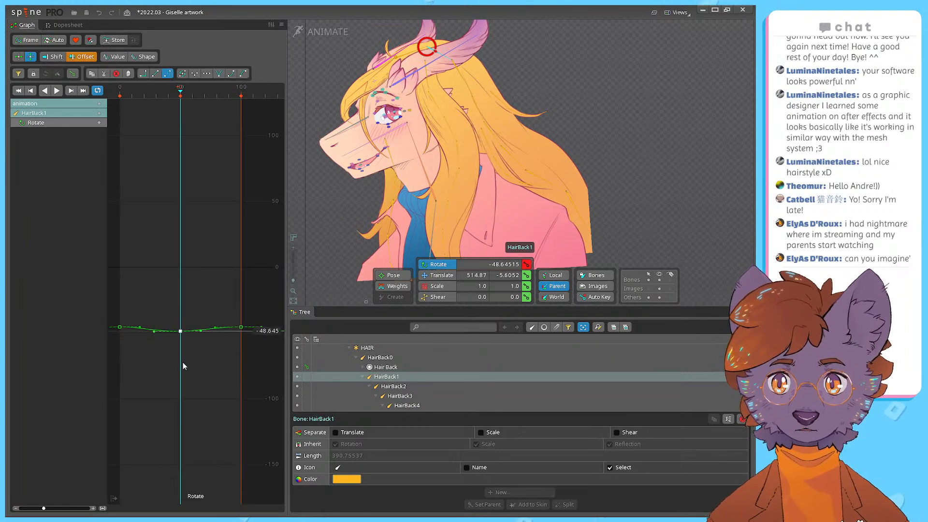
left_click(185, 335)
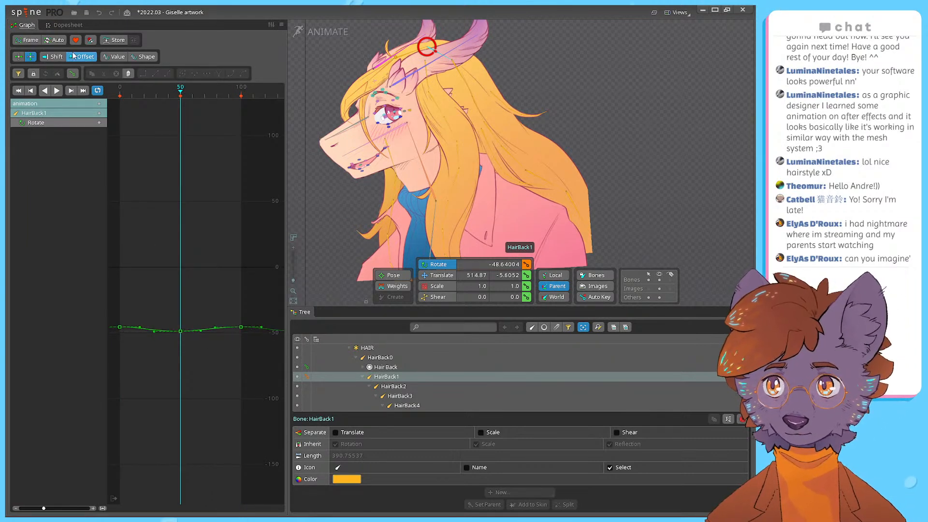
left_click(178, 332)
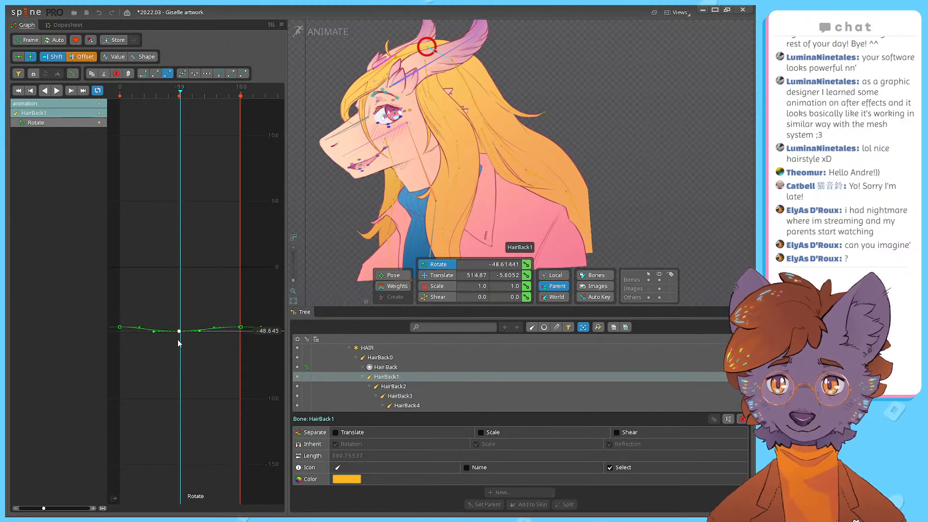
left_click(185, 332)
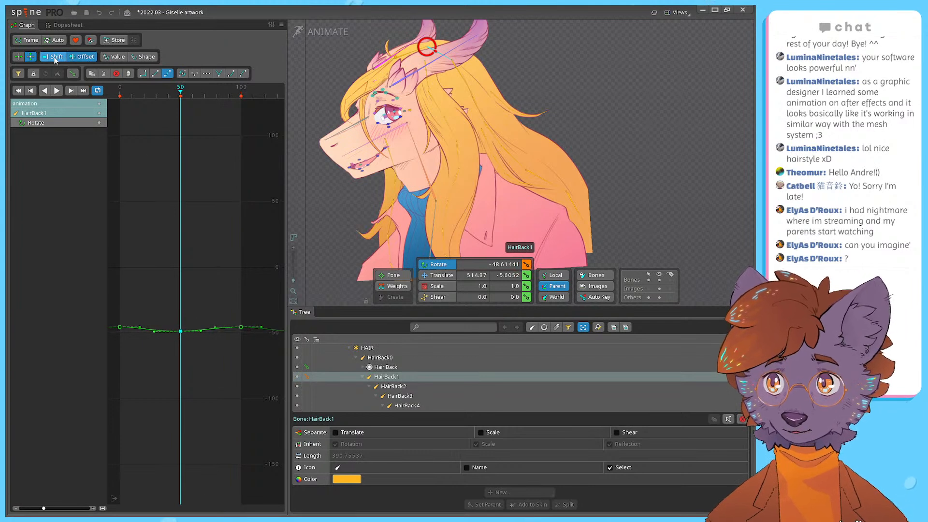
left_click_drag(180, 331, 183, 346)
key("ctrl+z")
Step: Try lowering HairBack1's frame 50 rotation key to about -59 in the graph, and undo it
scroll(193, 335, "up", 1)
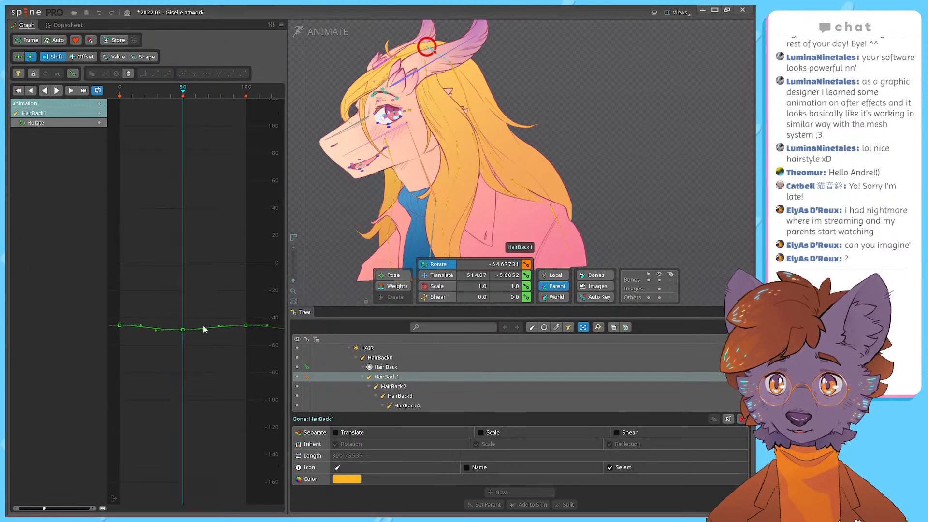
scroll(205, 307, "down", 3)
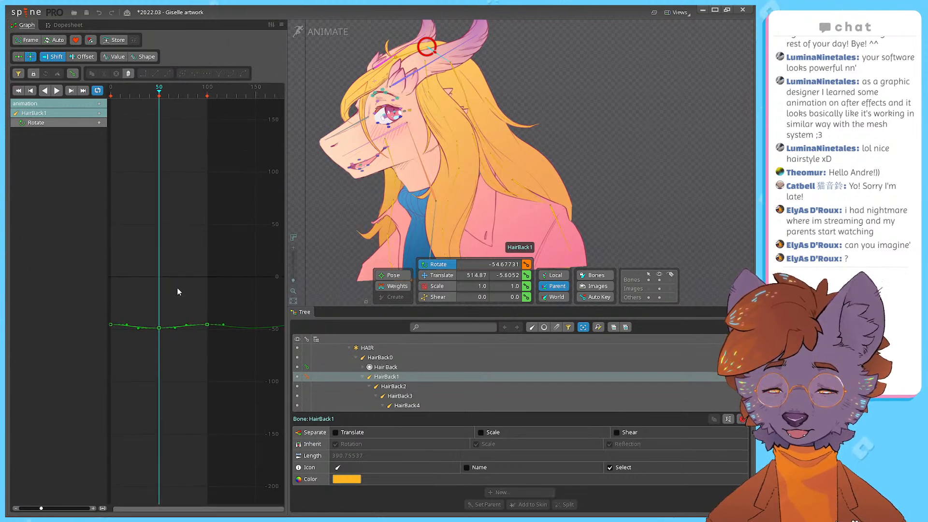
left_click_drag(159, 325, 162, 342)
key("ctrl+z")
left_click(173, 321)
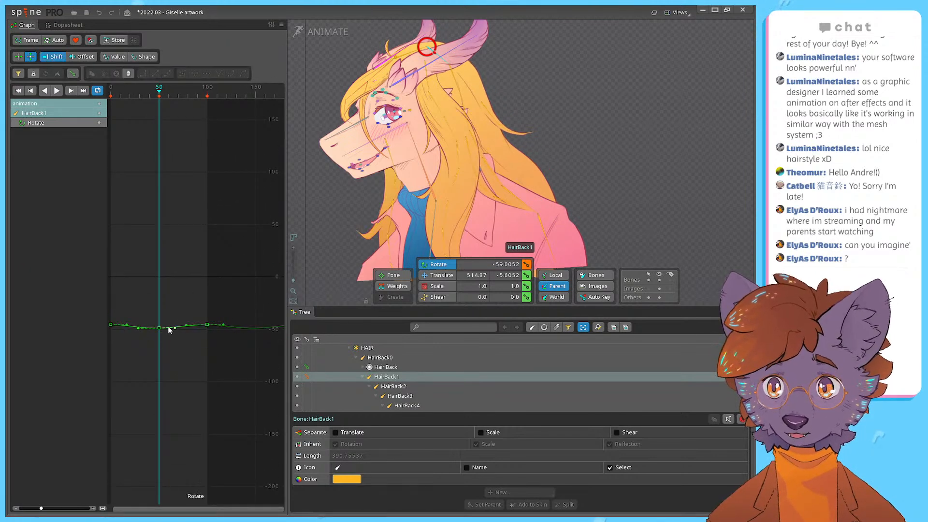
Step: Try lowering HairBack1's frame 50 rotation key with Shift and Offset editing off, undo it and return to frame 50
left_click(18, 57)
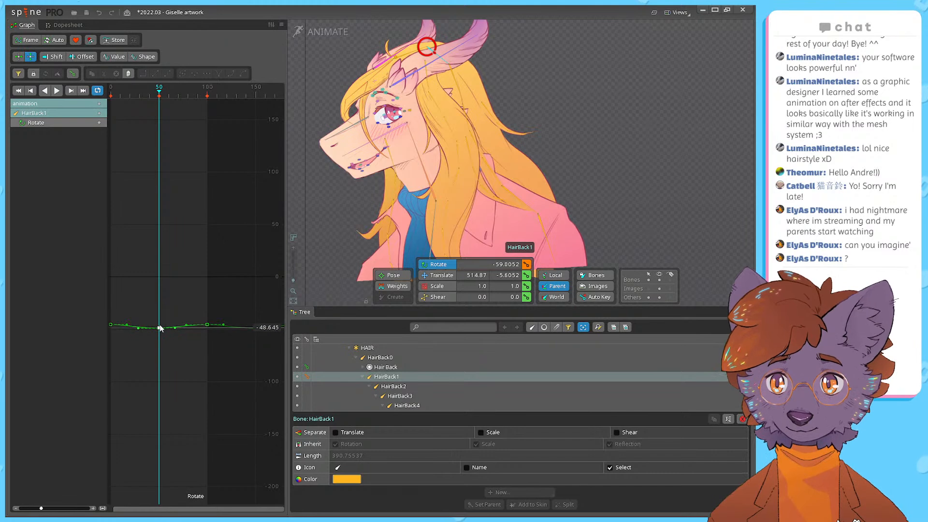
left_click_drag(159, 329, 159, 355)
key("ctrl+z")
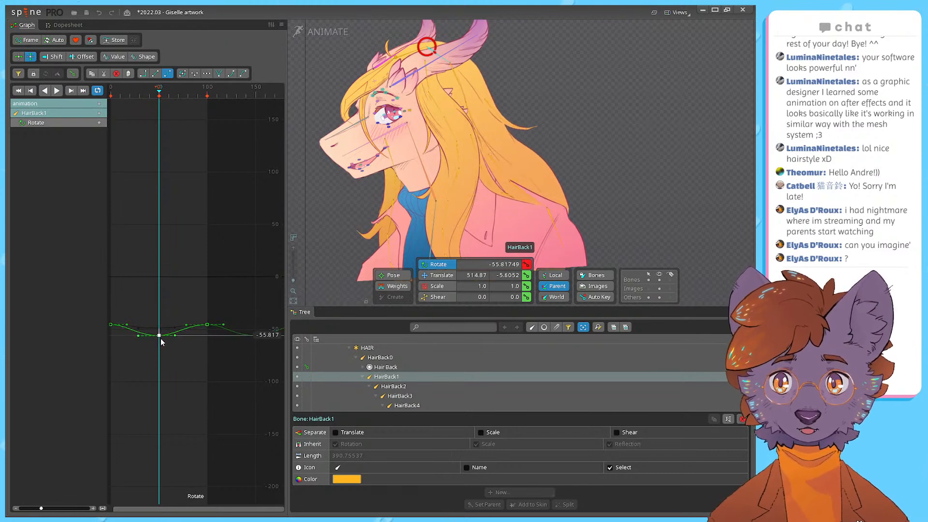
left_click_drag(152, 100, 170, 111)
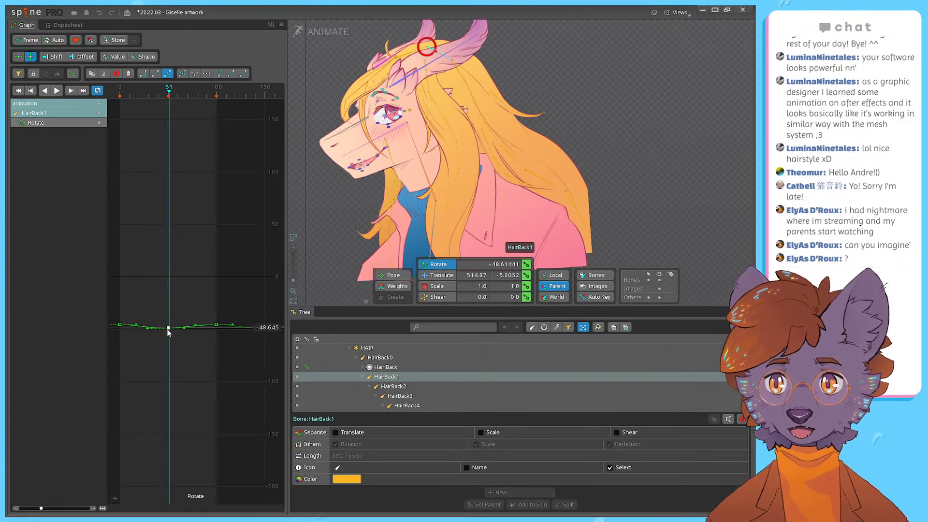
left_click_drag(169, 92, 168, 93)
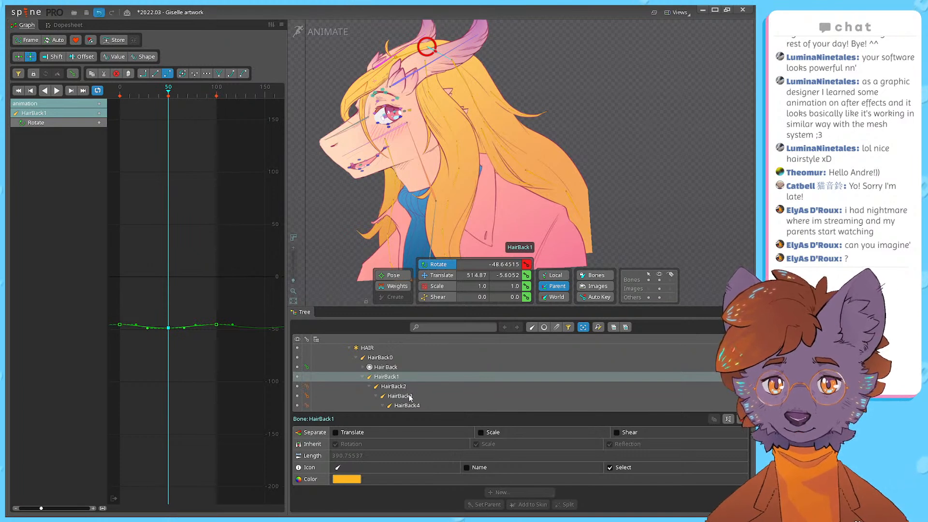
Step: Select the bones HairBack1 through HairBack7 and switch their rotation curves to linear and back to Bezier
scroll(410, 396, "down", 2)
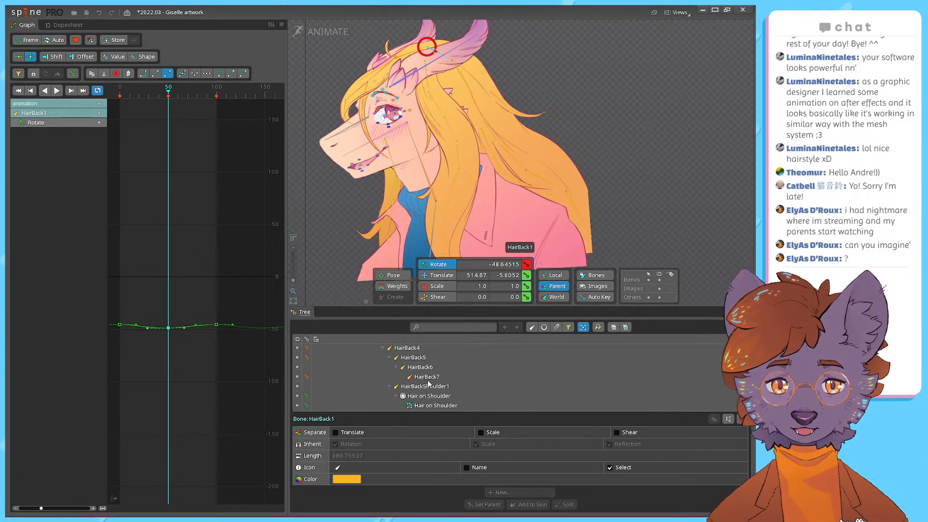
left_click(428, 381, "shift")
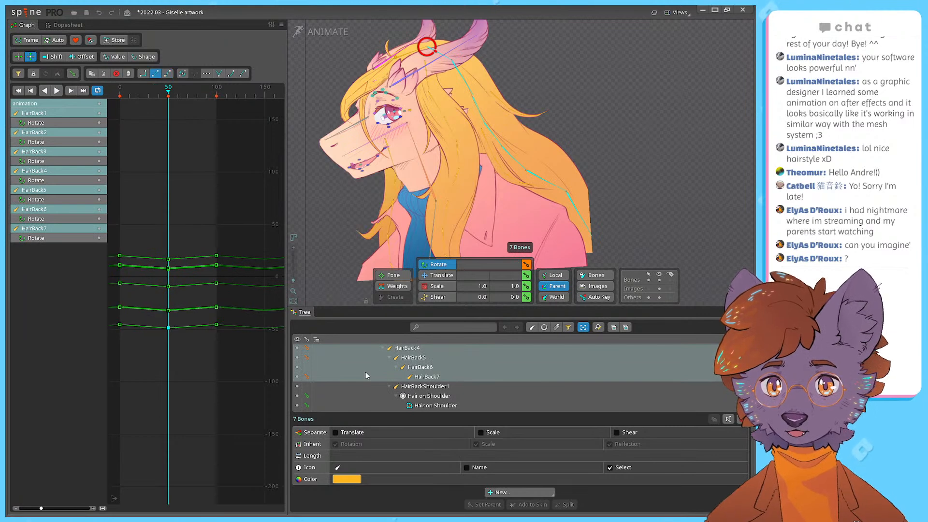
key("ctrl+z")
key("l")
key("b")
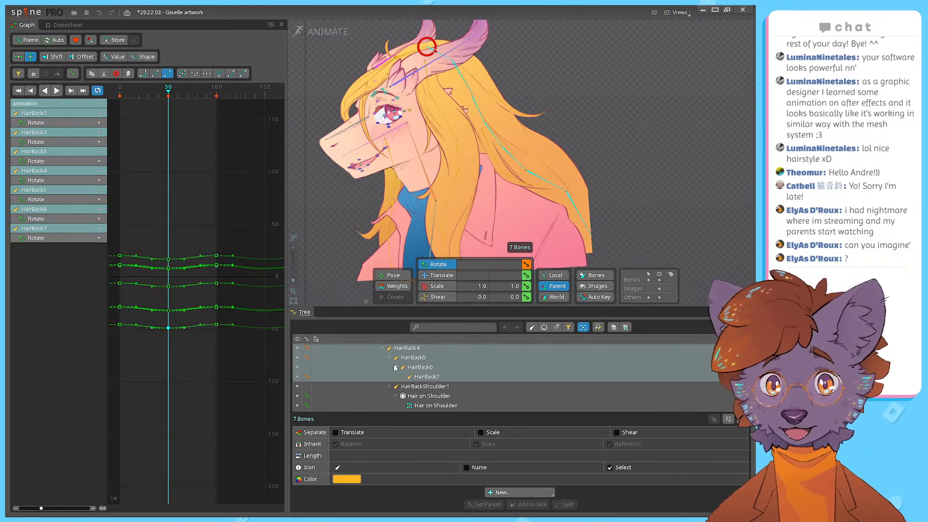
Step: In the dopesheet, offset all rotation keys of HairBack1 through HairBack7 by -50 frames and play the result
left_click(61, 25)
left_click_drag(121, 74, 172, 86)
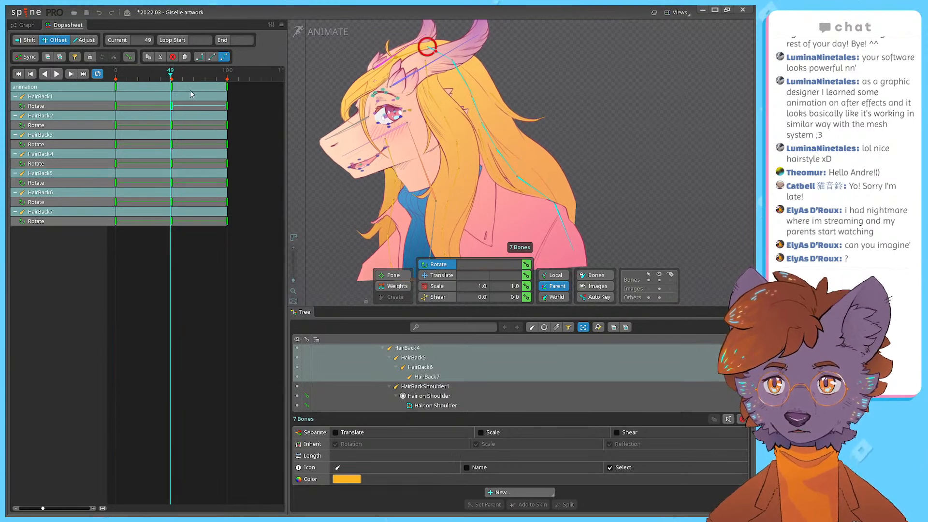
left_click(171, 78)
left_click_drag(241, 92, 114, 87)
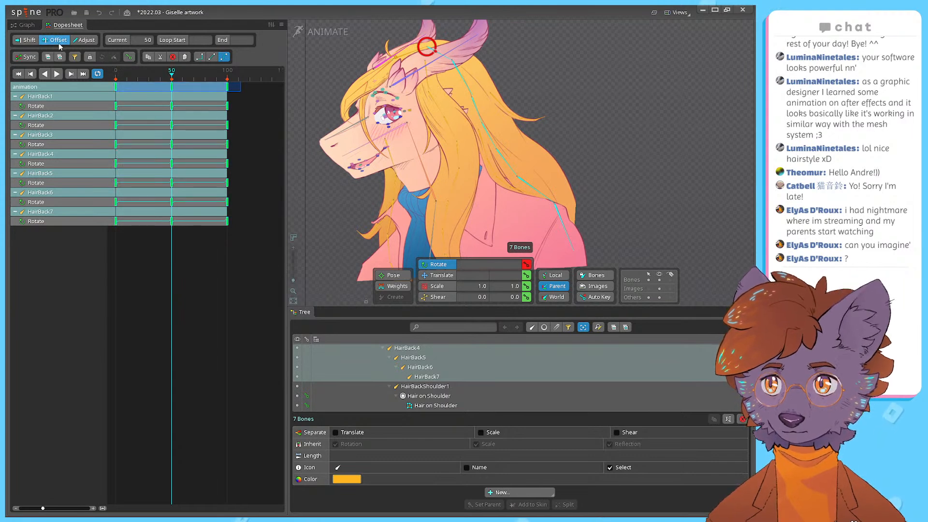
left_click_drag(173, 89, 110, 86)
key("space")
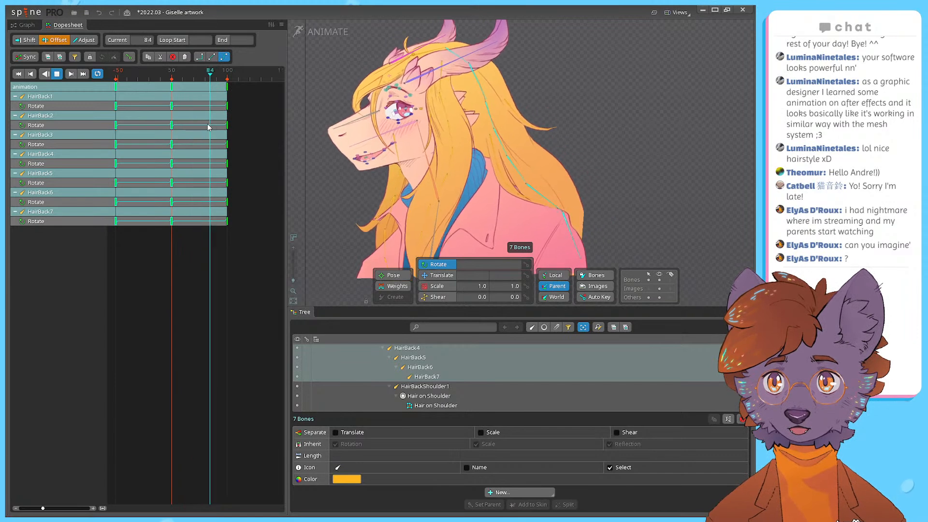
key("space")
Step: Try selecting HairBack2's rotation keys across the timeline, undo the attempts and clear the key selection
left_click_drag(167, 76, 172, 78)
double_click(253, 188)
left_click_drag(242, 126, 127, 127)
key("ctrl+z")
left_click_drag(244, 126, 130, 129)
key("ctrl+z")
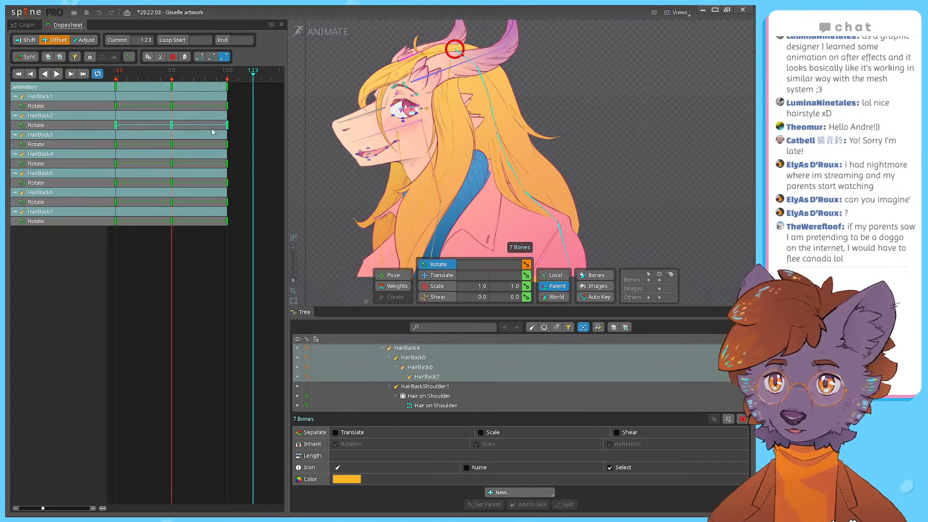
double_click(235, 126)
Step: Save the project, clear the selection and reselect the bones from HairBack7 up to HairBack1
key("ctrl+s")
key("Escape")
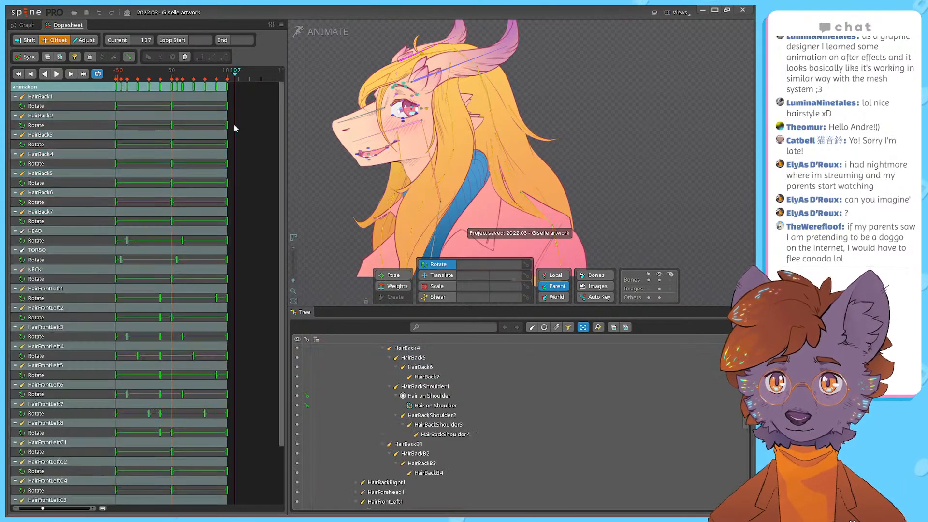
scroll(443, 396, "up", 2)
left_click(438, 404)
left_click(396, 349, "shift")
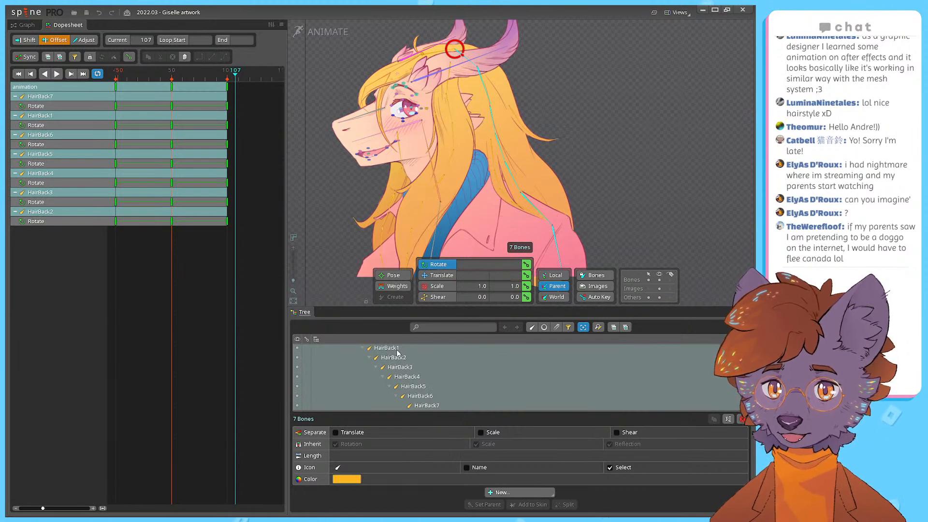
Step: Go to frame 20, try offsetting HairBack2's rotation keys by 20 frames and undo it
left_click(248, 129)
left_click_drag(248, 129, 110, 126)
double_click(236, 136)
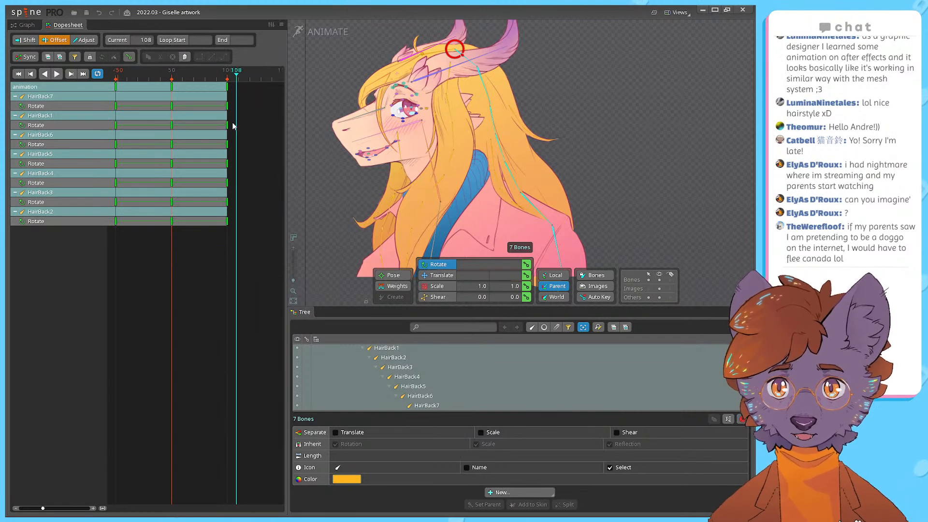
left_click_drag(251, 224, 117, 219)
left_click(123, 75)
left_click_drag(123, 74, 139, 86)
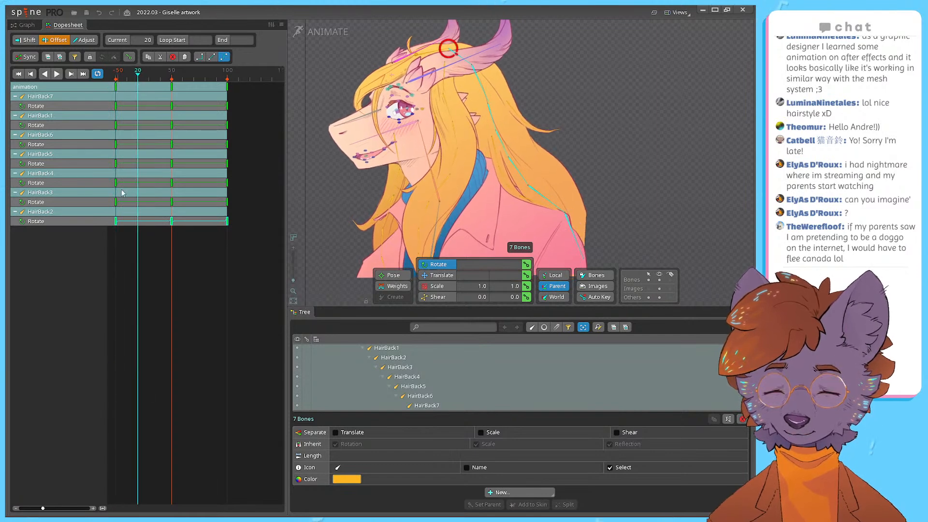
left_click_drag(117, 223, 140, 232)
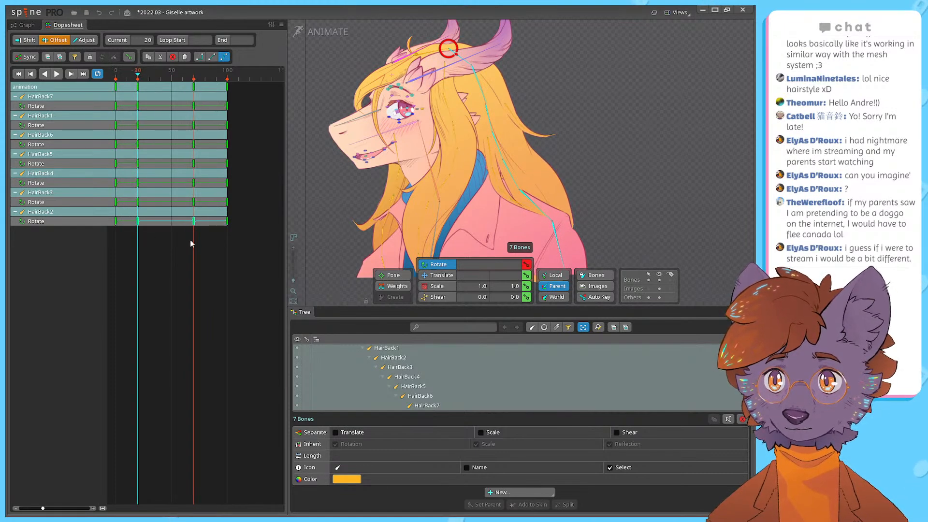
key("ctrl+z")
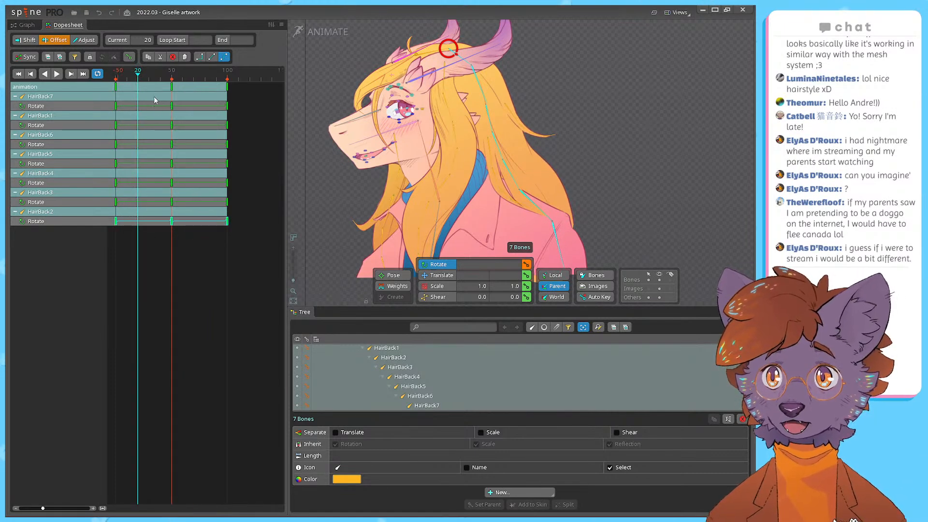
Step: Scrub through the first half of the timeline and undo the -50 frame offset of the back hair keys
left_click(115, 79)
left_click_drag(114, 79, 172, 85)
key("ctrl+z")
key("ctrl+z")
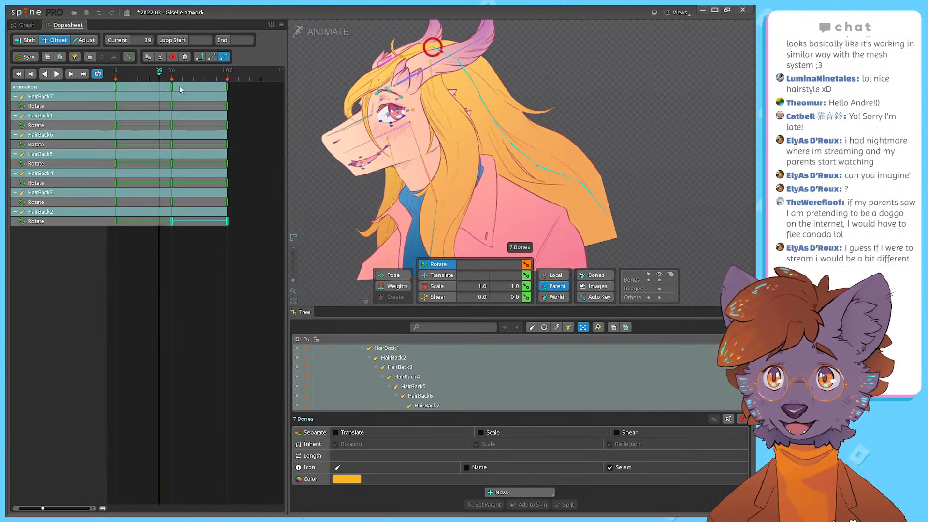
Step: At frame 20, offset HairBack2's rotation keys by 20 frames, HairBack3's by 40 and HairBack4's by 60
left_click_drag(116, 78, 118, 225)
left_click_drag(121, 70, 138, 71)
left_click_drag(116, 223, 139, 226)
left_click_drag(243, 198, 162, 211)
left_click_drag(243, 178, 184, 190)
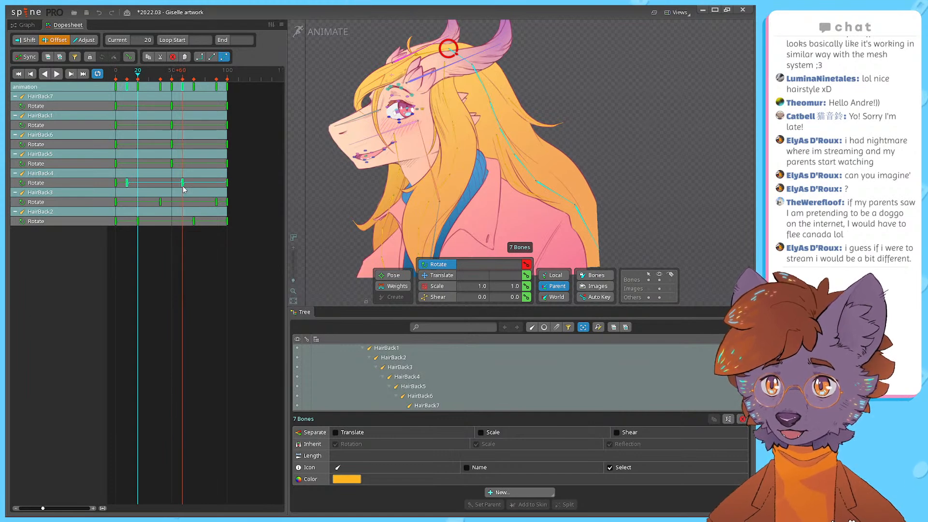
left_click_drag(183, 189, 183, 189)
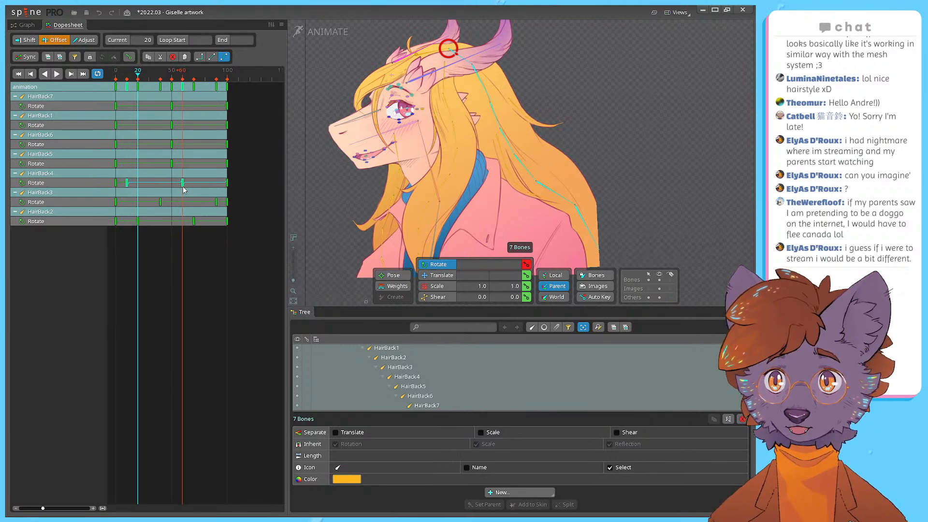
Step: Offset HairBack5's rotation keys by 80 frames and HairBack7's by 20 frames, and go to frame 0
left_click_drag(245, 167, 213, 174)
left_click(233, 143)
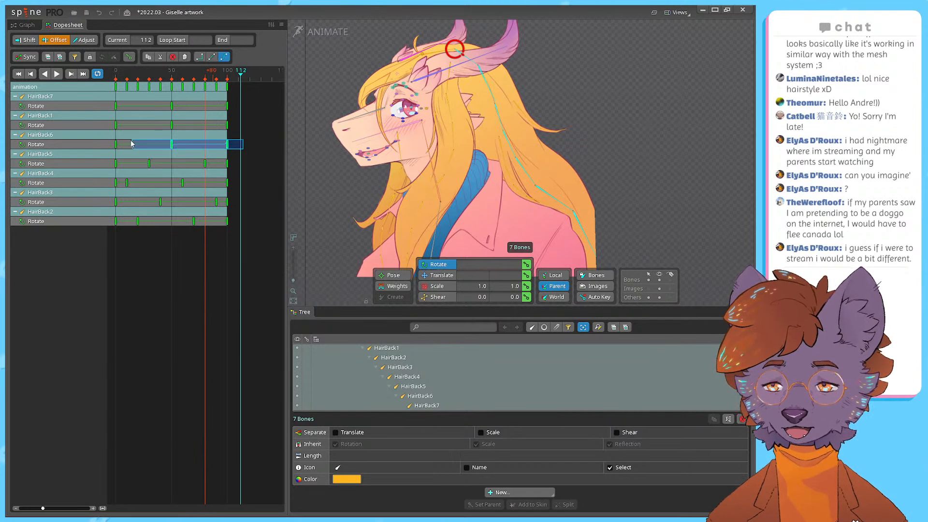
mouse_move(245, 106)
left_mouse_down()
mouse_move(116, 108)
mouse_move(143, 109)
left_mouse_up()
left_click(115, 75)
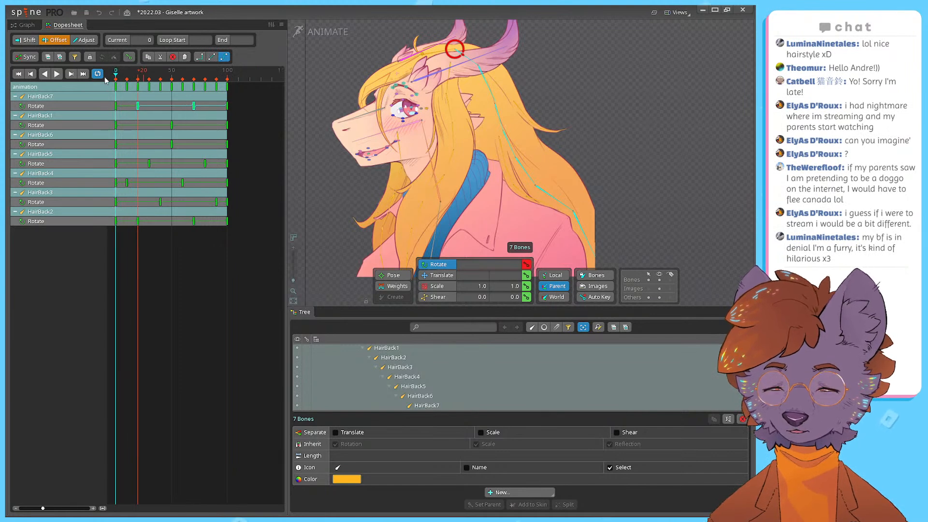
Step: Play the staggered back hair animation and undo the key offsets of HairBack3 through HairBack7
key("space")
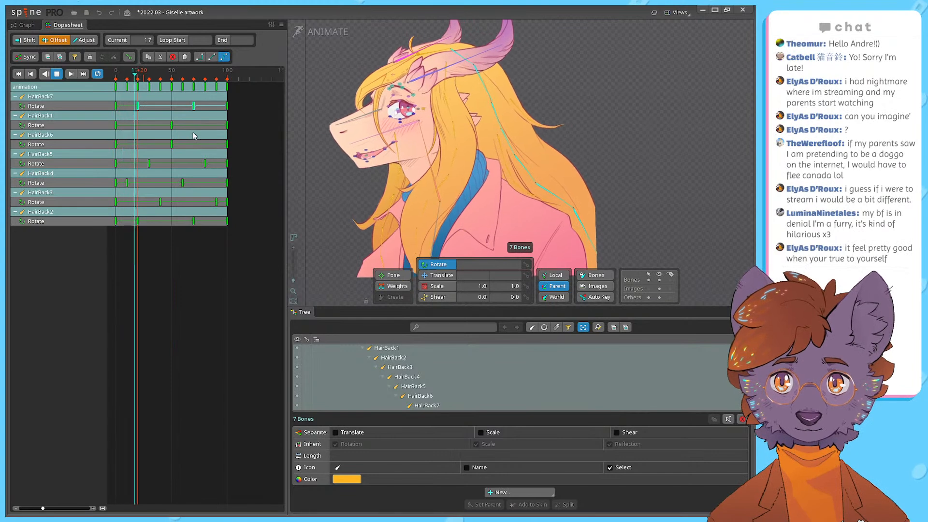
key("space")
key("ctrl+z")
key("ctrl+z")
key("ctrl+z")
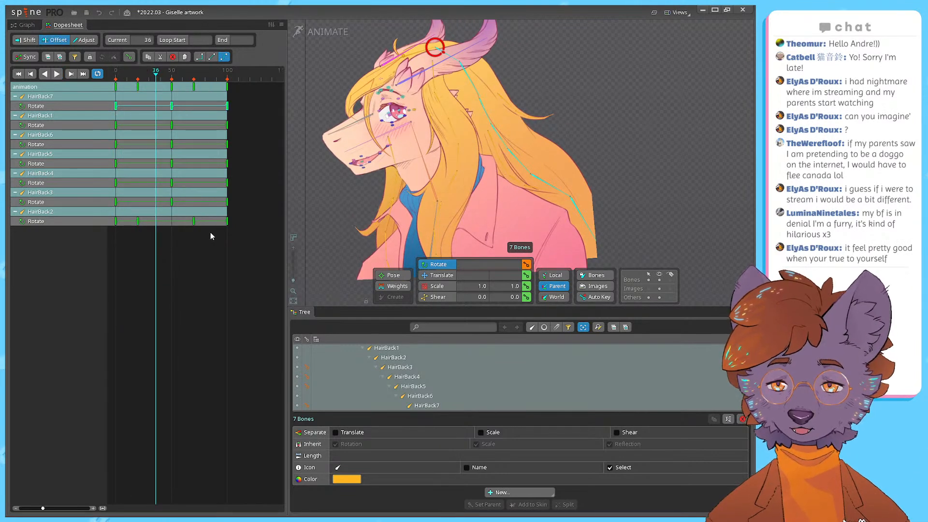
Step: Offset HairBack2's rotation keys to +10 frames and HairBack3's rotation keys to +20 frames
left_click_drag(248, 235, 130, 223)
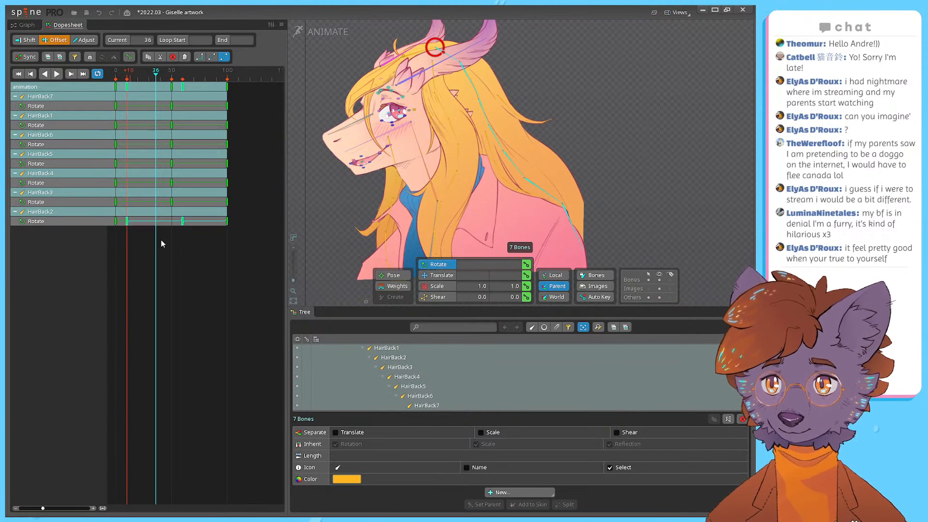
left_click(190, 263)
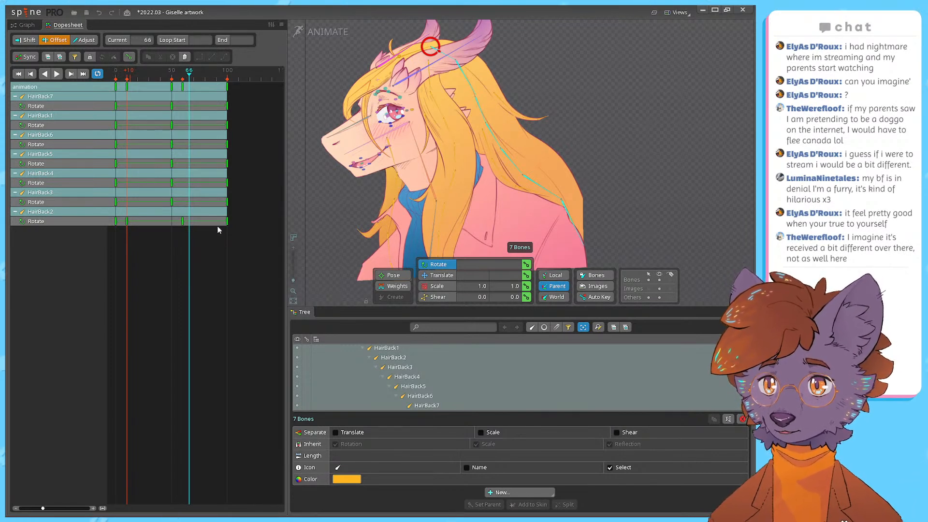
left_click_drag(239, 198, 106, 202)
left_click_drag(126, 203, 146, 204)
left_click_drag(149, 204, 148, 203)
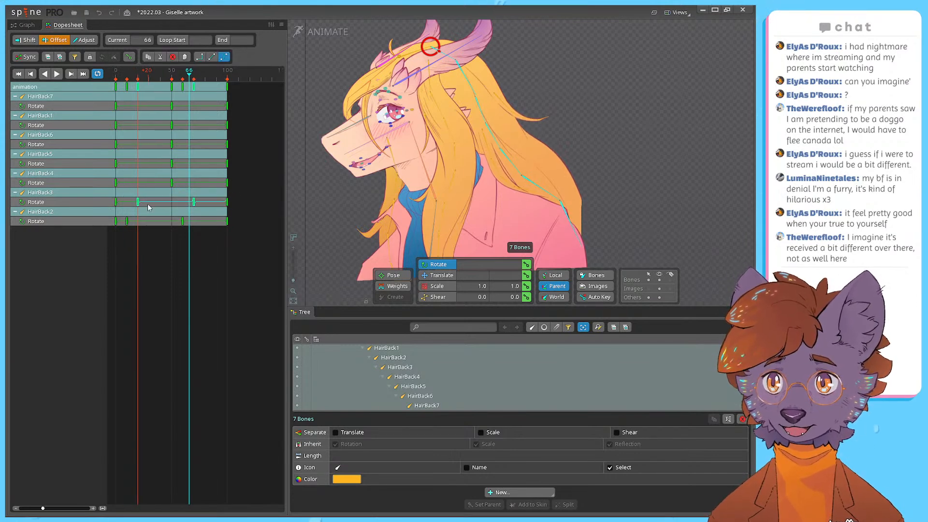
Step: Try offsetting HairBack4's rotation keys by +28 frames and HairBack5's by +35 frames, and undo both offsets
left_click_drag(248, 179, 116, 186)
left_click_drag(116, 184, 161, 186)
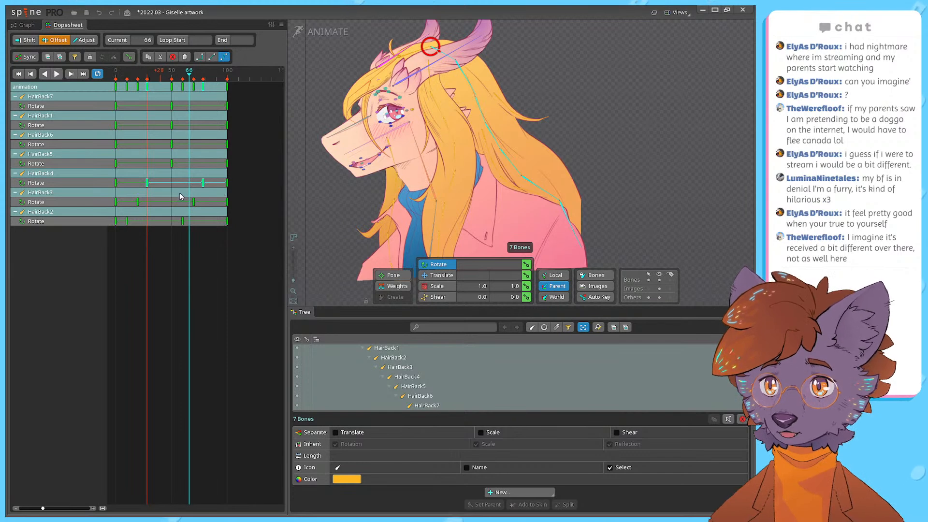
mouse_move(244, 160)
left_mouse_down()
mouse_move(102, 161)
mouse_move(156, 173)
left_mouse_up()
left_click(148, 77)
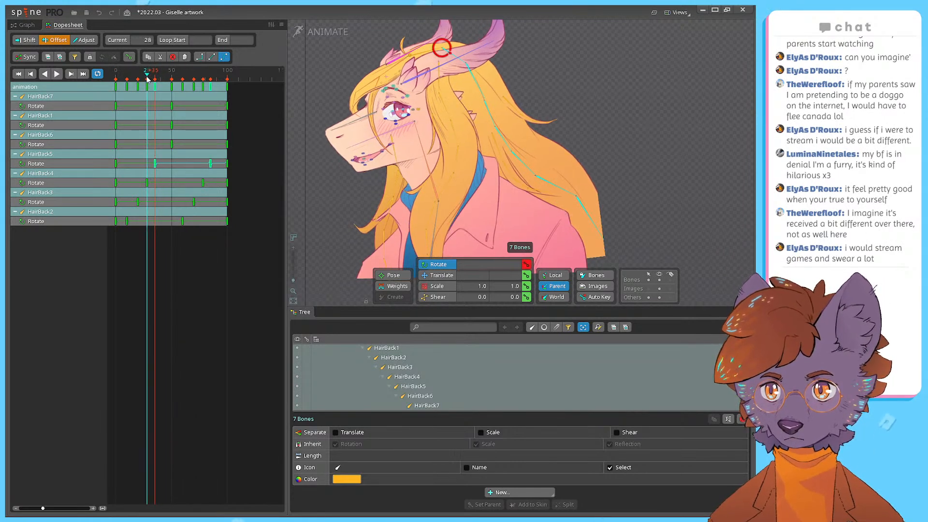
key("ctrl+z")
key("ctrl+z")
Step: Offset HairBack4's rotation keys by +30 frames, HairBack5's by +40 and HairBack6's by +50
left_click_drag(228, 183, 135, 183)
key("ctrl+z")
left_click(248, 182)
left_click_drag(243, 179, 150, 192)
left_click_drag(249, 159, 161, 174)
left_click_drag(238, 139, 172, 156)
Step: Offset HairBack1's rotation keys by +60 frames and HairBack7's by +70 frames, and play the animation
left_click_drag(256, 129, 115, 126)
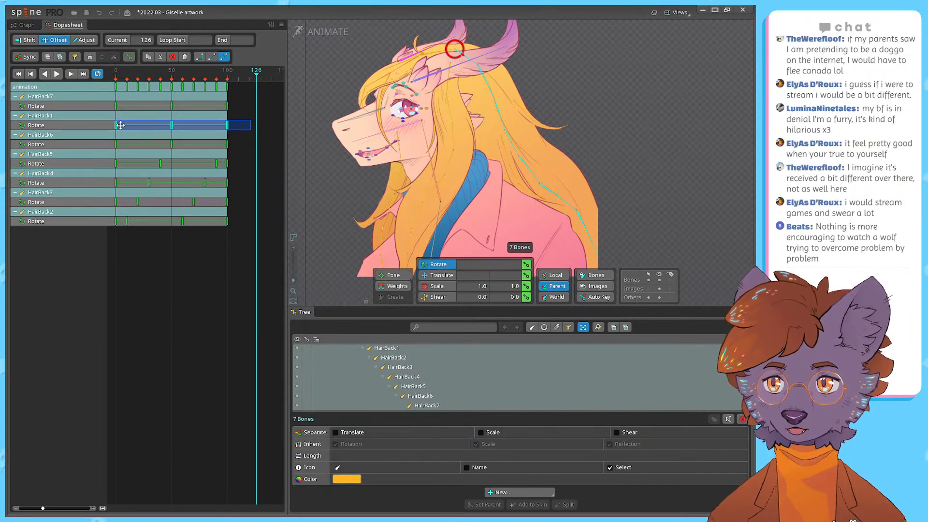
left_click(233, 127)
left_click_drag(235, 127, 217, 113)
double_click(266, 105)
left_click_drag(125, 76, 228, 78)
key("space")
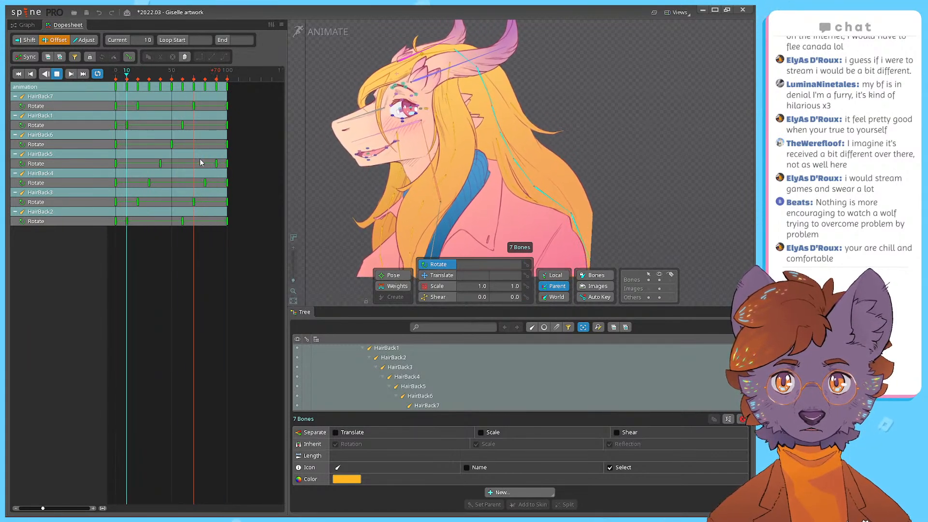
Step: Undo the key offsets of all the HairBack bones and clear the bone selection
key("ctrl+z")
key("ctrl+z")
key("ctrl+z")
key("ctrl+z")
key("ctrl+z")
key("ctrl+z")
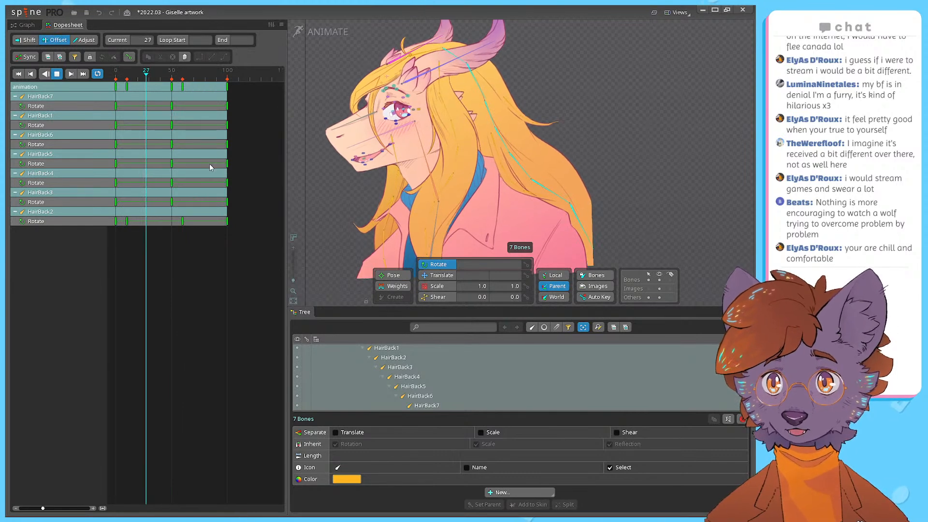
key("Escape")
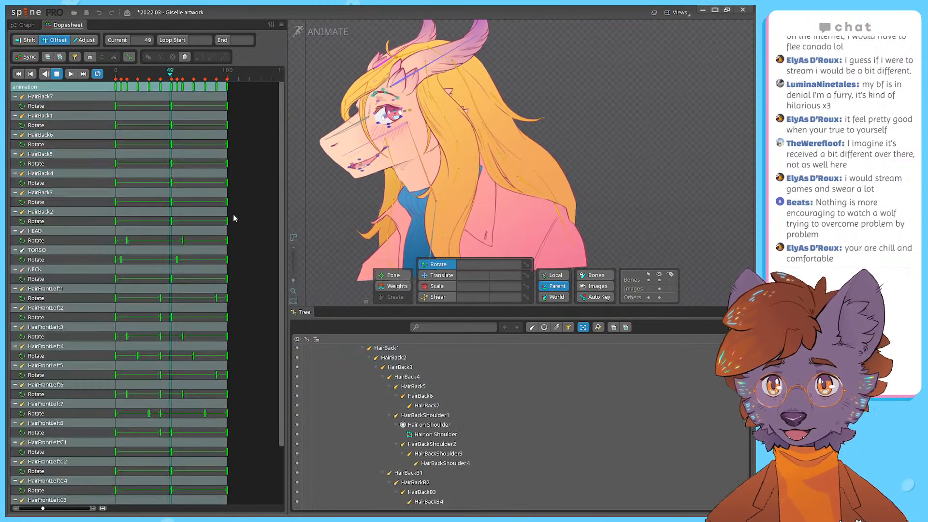
Step: Select bones HairBack1 through HairBack7 in order and save the project
left_click(426, 405)
left_click(392, 348)
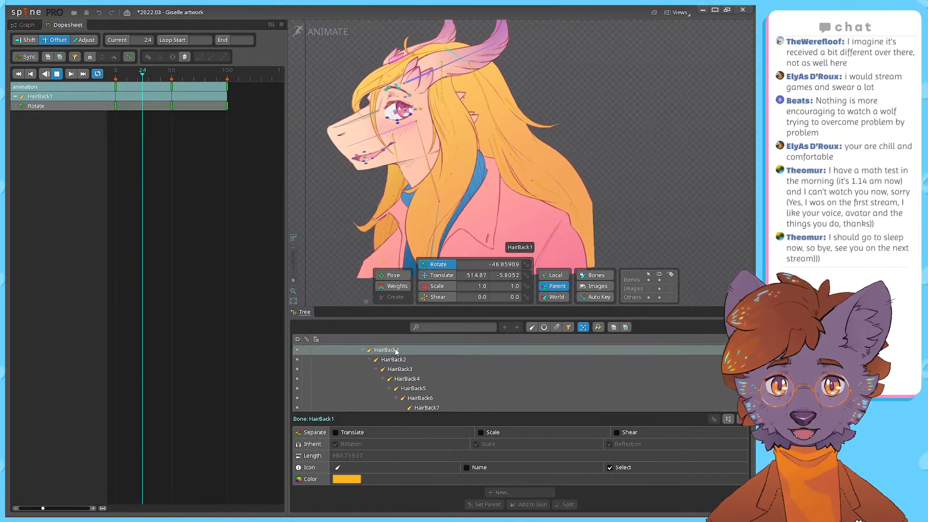
left_click(437, 405, "shift")
key("ctrl+s")
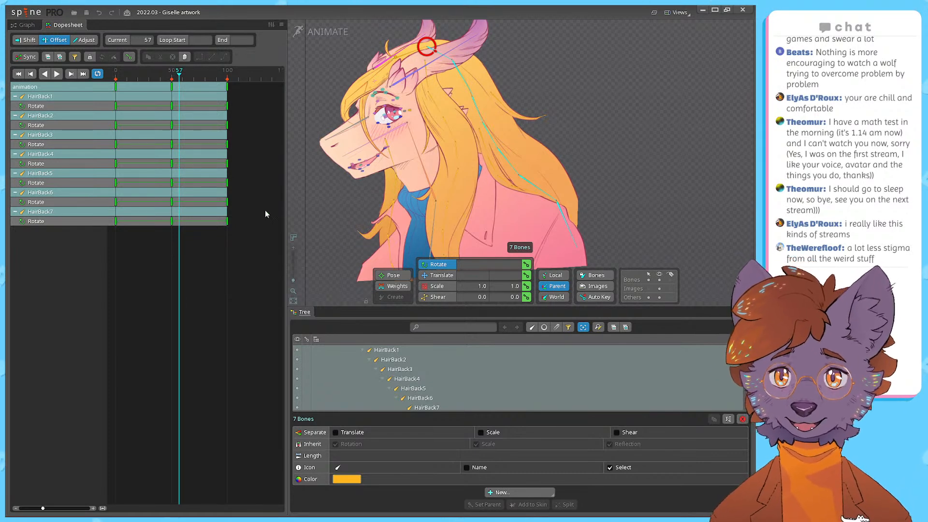
Step: Offset HairBack2's rotation keys by -10 frames and HairBack3's rotation keys by -20 frames
left_click_drag(242, 124, 97, 128)
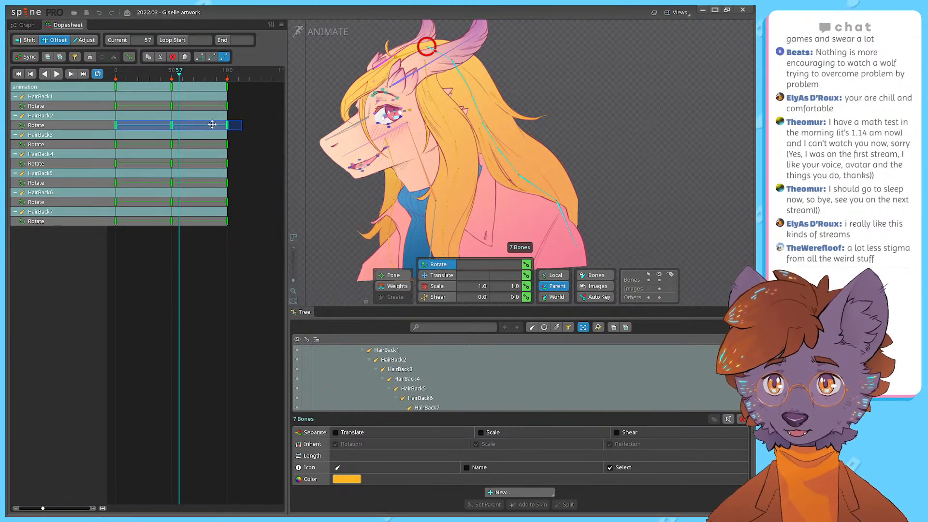
left_click_drag(172, 125, 161, 126)
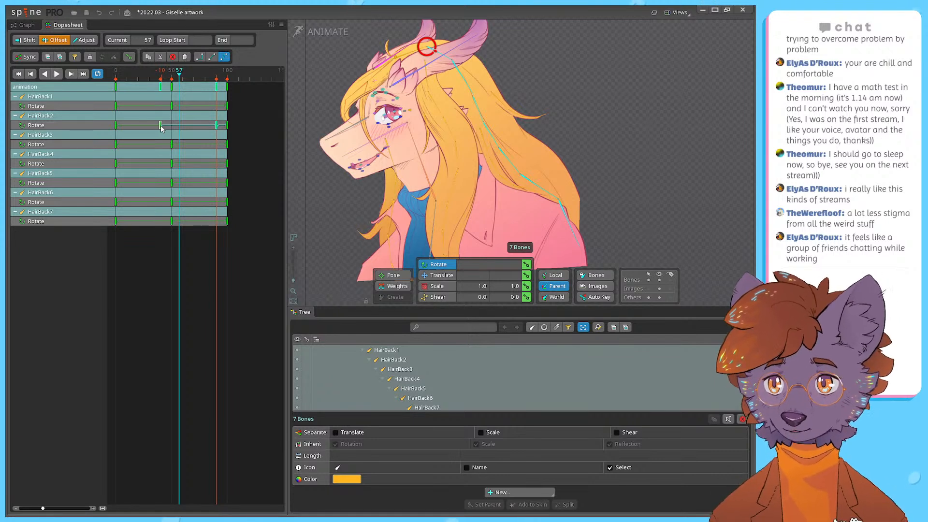
left_click(246, 138)
left_click_drag(234, 144, 110, 142)
left_click_drag(176, 145, 150, 143)
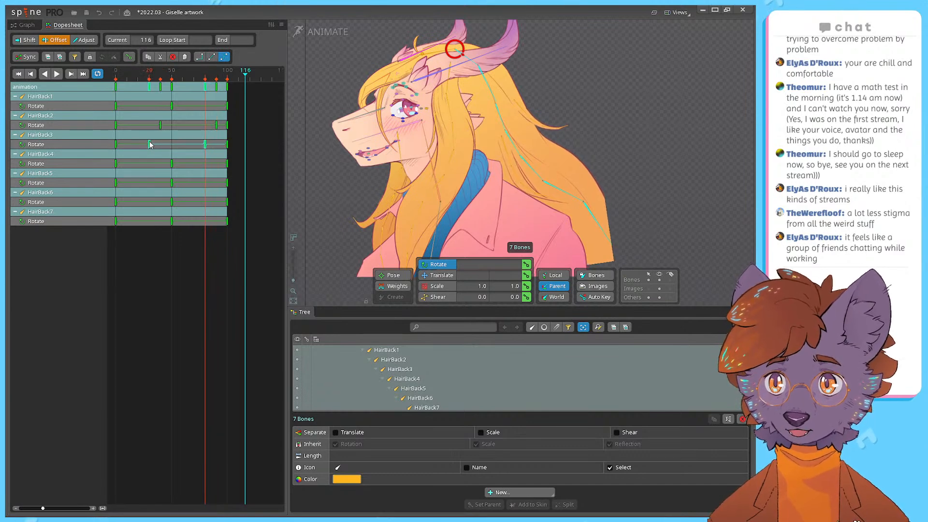
Step: Offset HairBack4's rotation keys by -30 frames and HairBack5's rotation keys by -40 frames
left_click(243, 165)
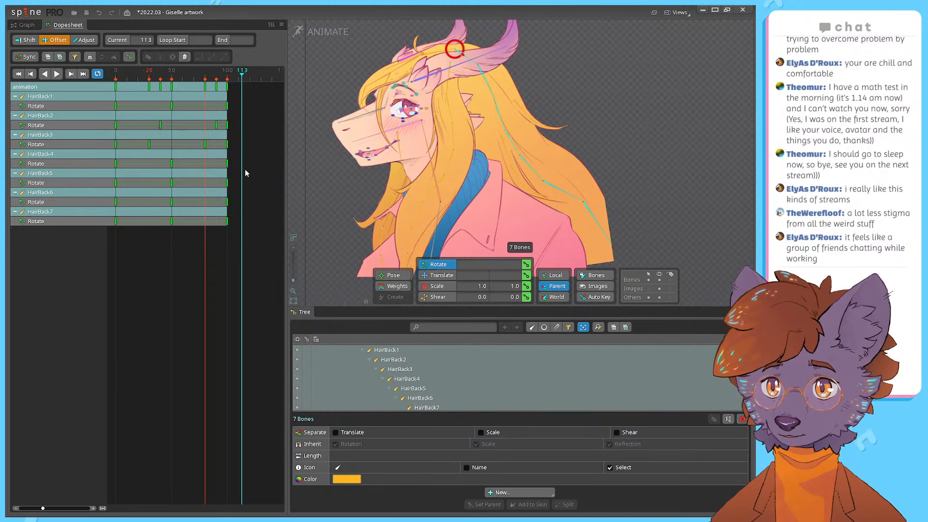
left_click_drag(237, 172, 109, 162)
left_click_drag(172, 162, 138, 165)
left_click_drag(241, 177, 109, 181)
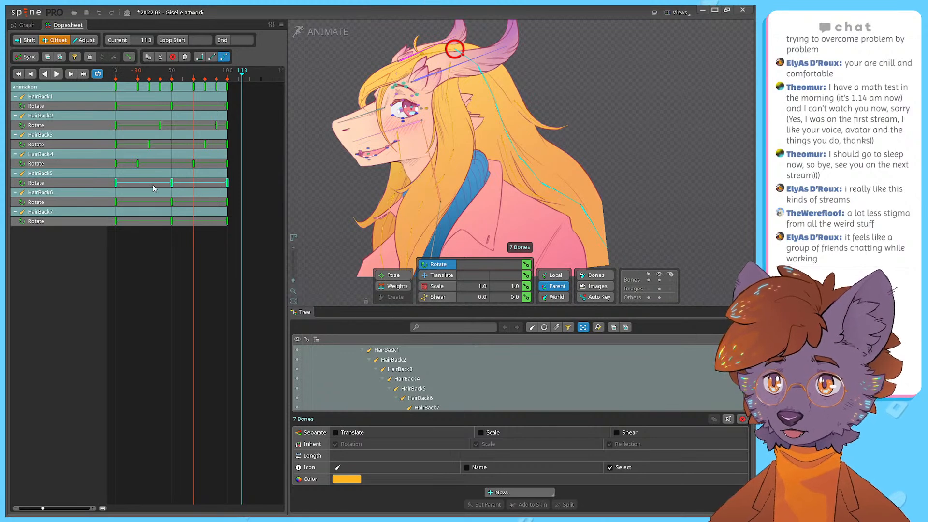
left_click_drag(172, 188, 128, 183)
Step: Offset HairBack6's rotation keys by -50 frames and HairBack7's by -60 frames, and go to frame 0
left_click_drag(233, 196, 110, 203)
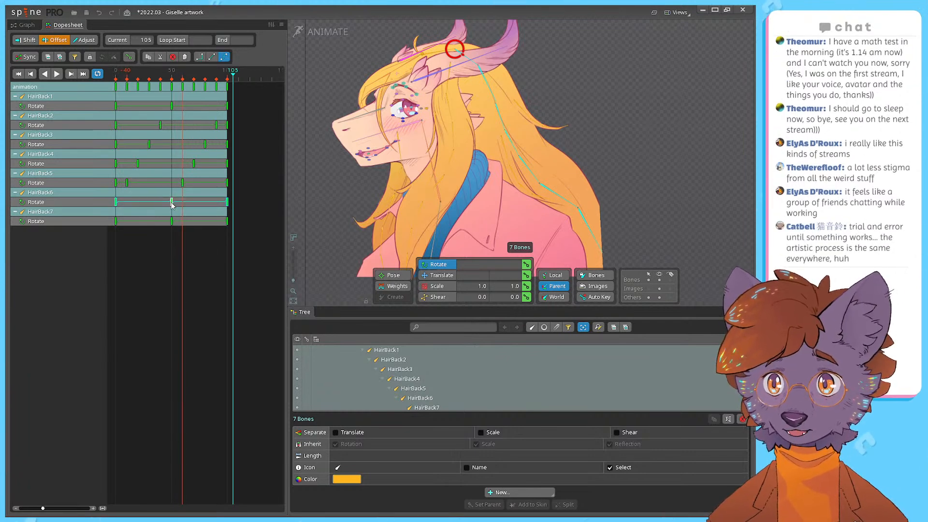
left_click_drag(173, 202, 118, 209)
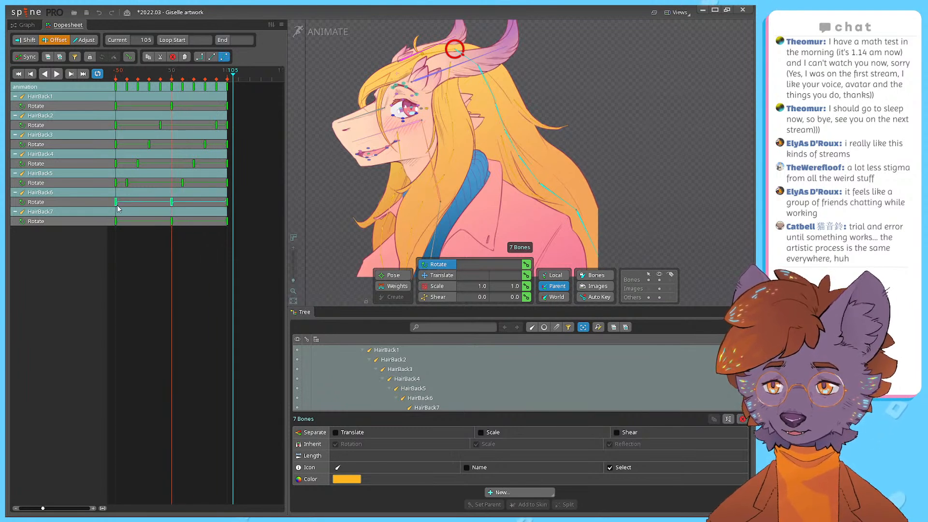
left_click(237, 240)
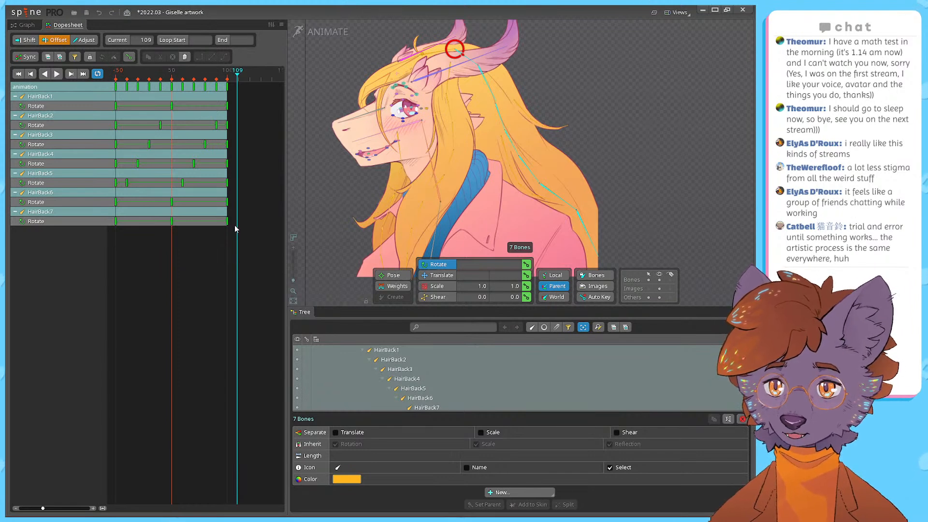
left_click_drag(245, 225, 106, 221)
left_click_drag(171, 221, 104, 222)
left_click_drag(152, 75, 97, 75)
Step: Play the back hair animation and undo the negative key offsets of HairBack2 through HairBack7
key("d")
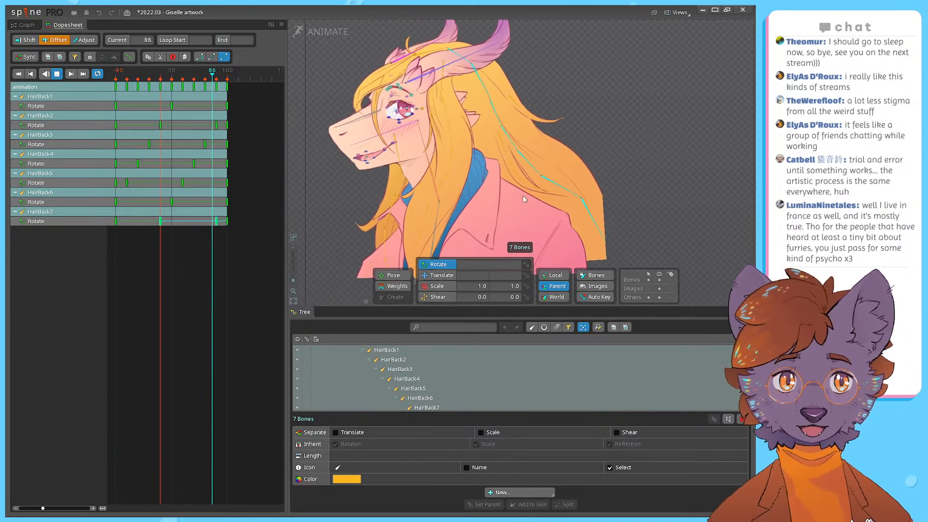
scroll(483, 174, "up", 4)
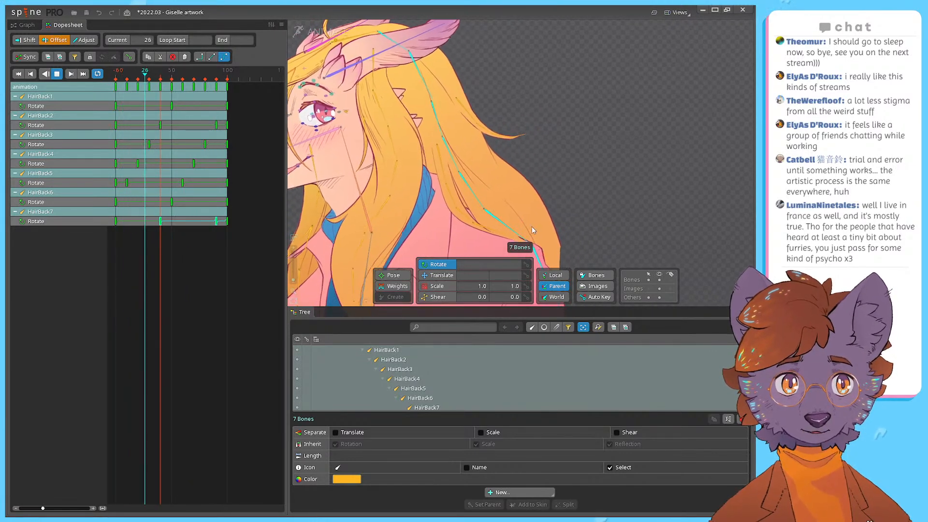
key("d")
key("ctrl+z")
key("ctrl+z")
key("ctrl+z")
key("ctrl+z")
key("ctrl+z")
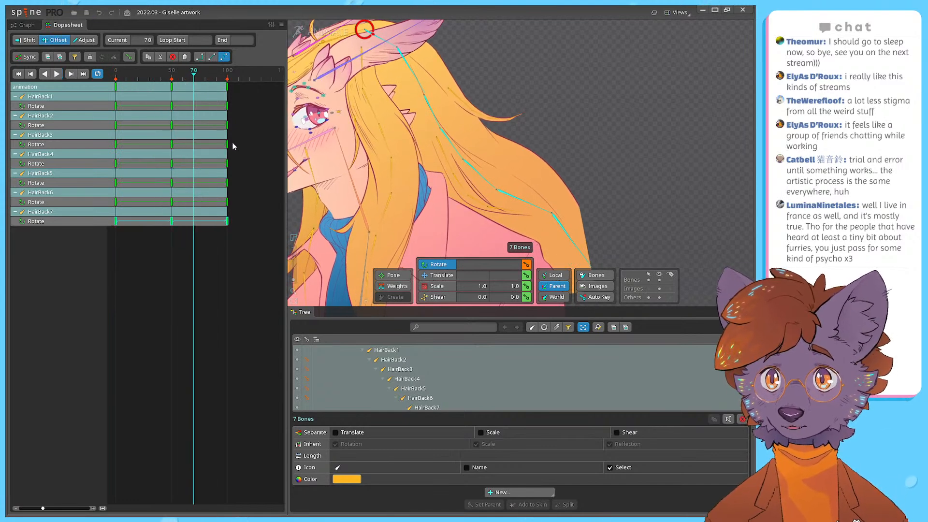
Step: Offset the rotation keys of HairBack2 through HairBack7 progressively by +10, +20, +30, +40, +50 and +60 frames
left_click_drag(232, 128, 132, 121)
left_click_drag(112, 130, 127, 129)
left_click_drag(239, 147, 138, 144)
left_click_drag(235, 169, 149, 164)
left_click_drag(235, 187, 115, 181)
left_click_drag(173, 182, 115, 207)
mouse_move(172, 204)
left_mouse_down()
mouse_move(228, 209)
mouse_move(116, 222)
mouse_move(186, 224)
left_mouse_up()
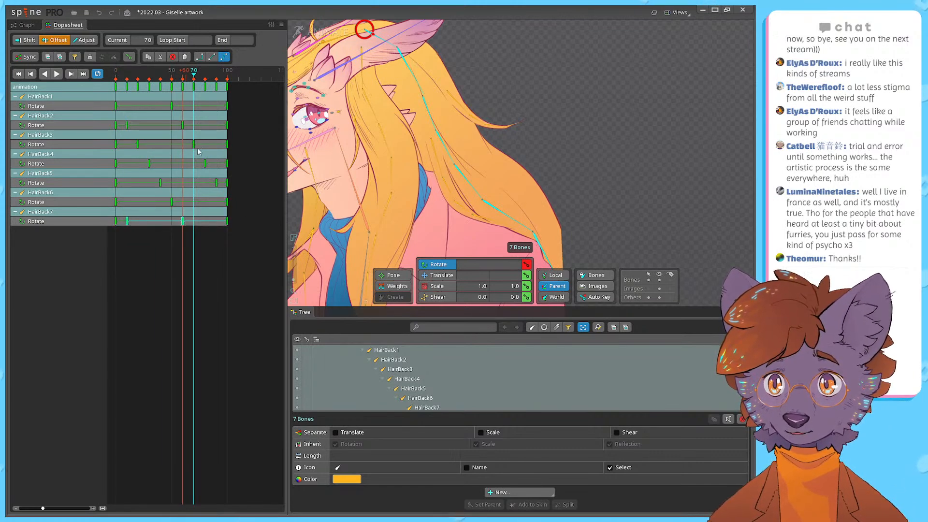
Step: Play the animation from frame 0 to check the staggered back hair motion
left_click(116, 73)
left_click_drag(459, 125, 480, 104)
key("space")
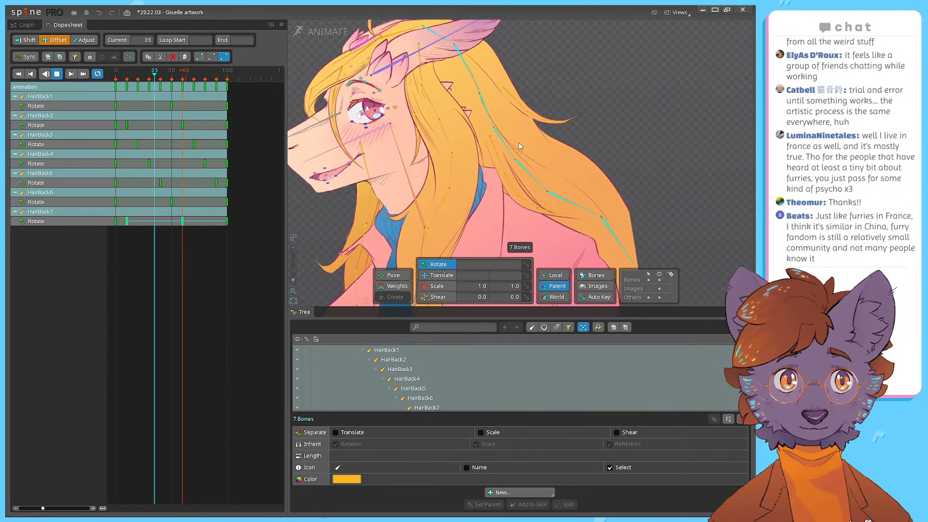
key("space")
Step: Offset the rotation keys of all seven HairBack bones together by +30 frames and save the project after replaying from frame 0
left_click_drag(262, 236, 151, 97)
left_click(110, 71)
key("space")
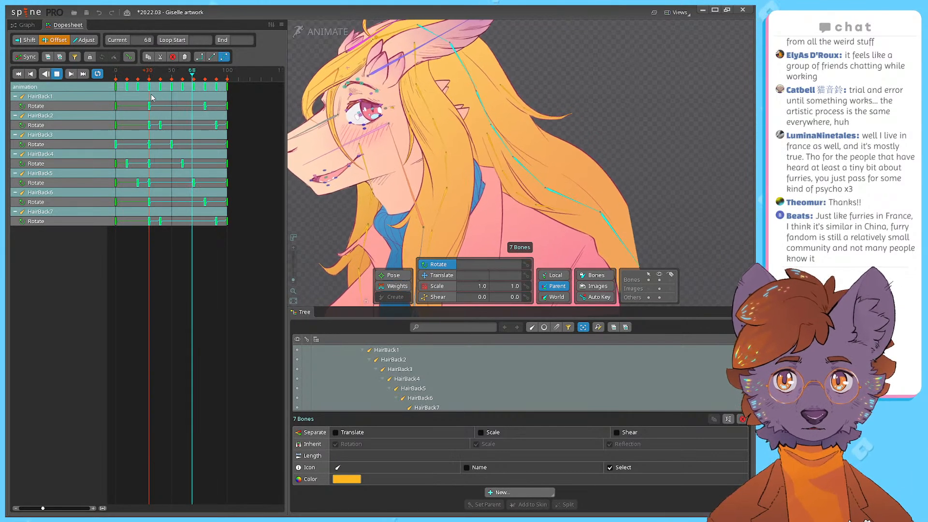
scroll(486, 146, "down", 2)
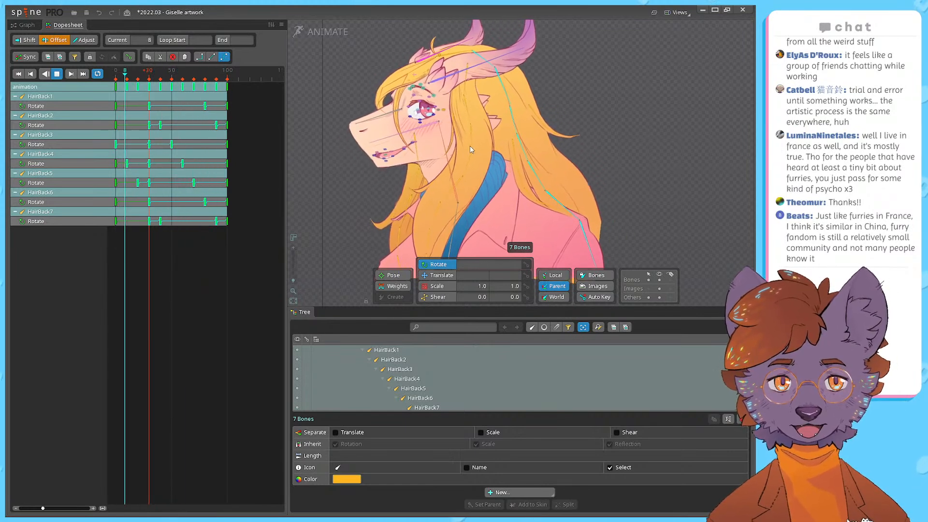
key("space")
key("ctrl+s")
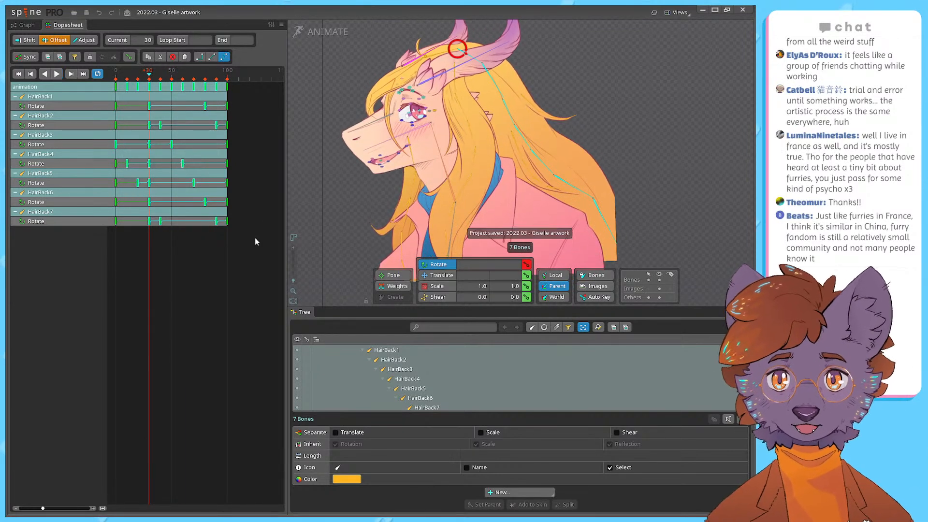
Step: Clear the key selection and replay the animation from frame 0 to examine the back hair's sway
left_click(169, 279)
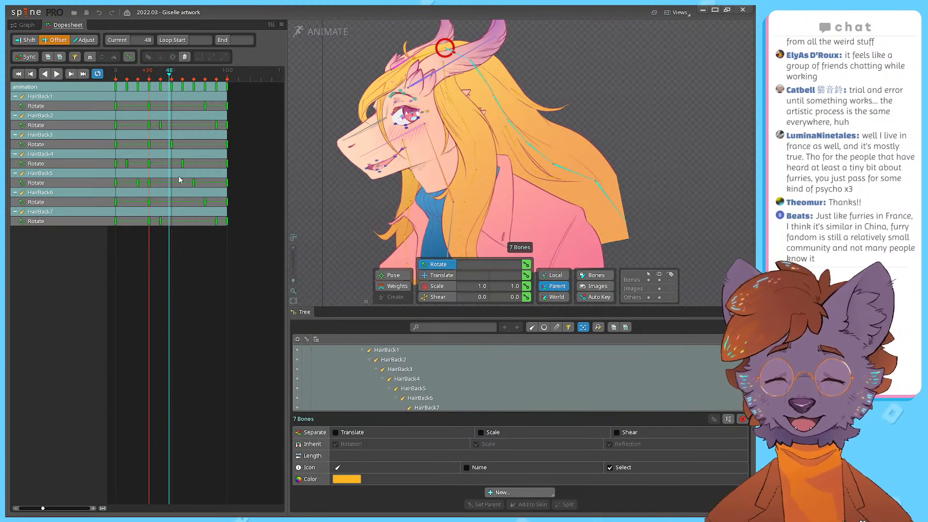
left_click_drag(166, 82, 98, 73)
key("d")
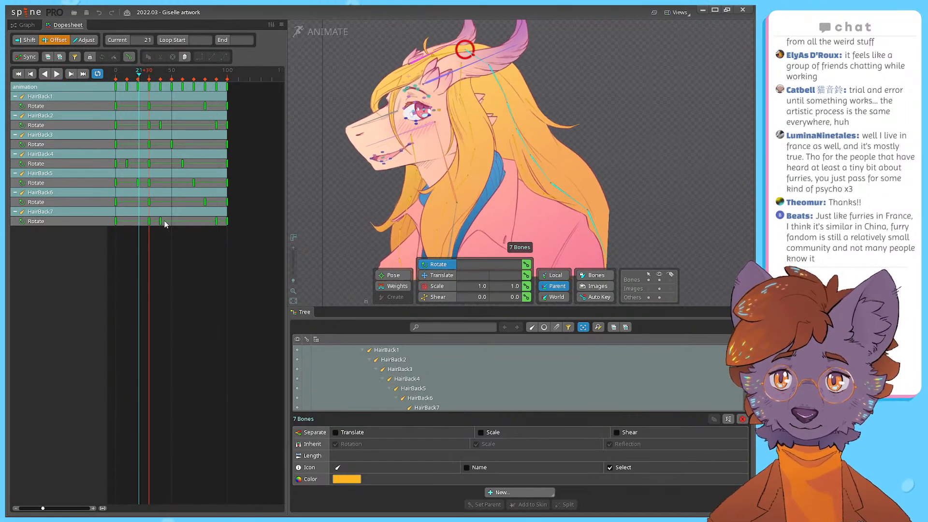
left_click(176, 230)
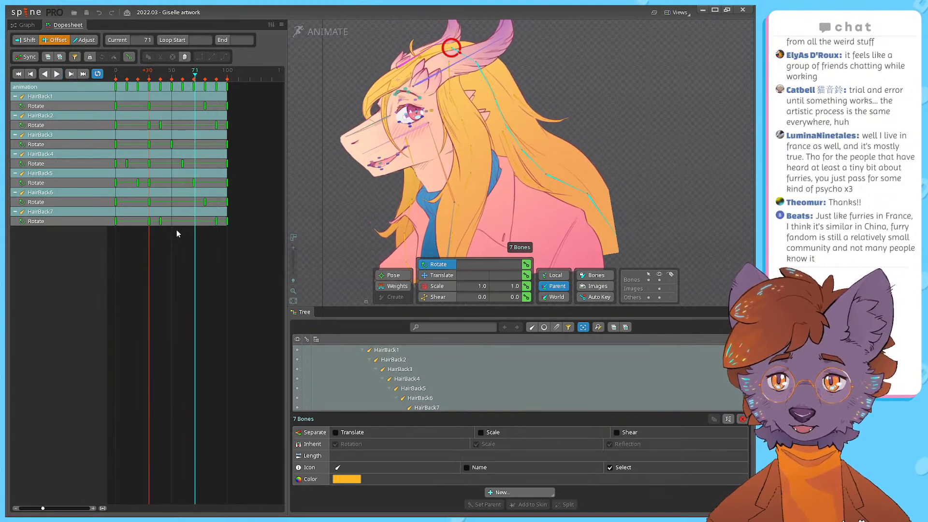
key("d")
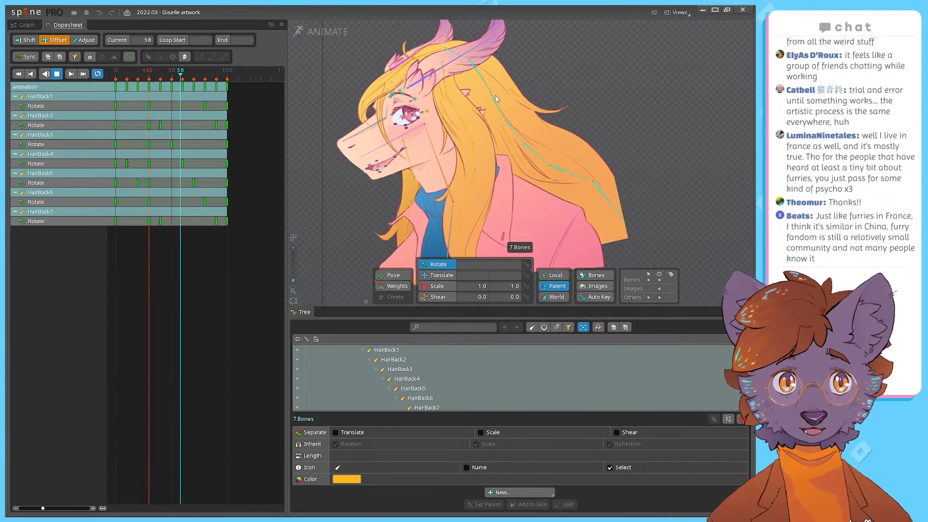
Step: At frame 100, select the four upper eyelid bones EYETopAdjustFold, EYETopAdjustLeft, EYETopAdjustMiddle and EYETopAdjustRight
scroll(430, 118, "up", 10)
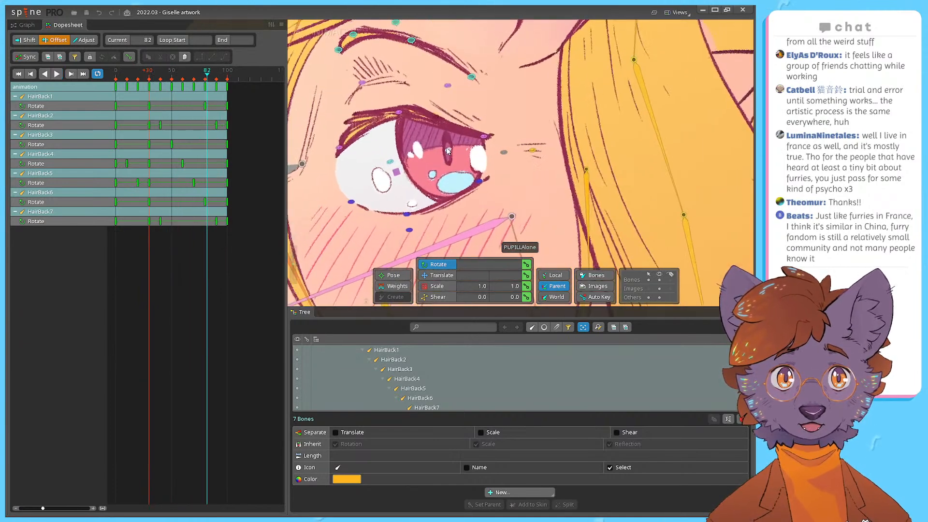
left_click(448, 150)
left_click(485, 136)
key("End")
left_click_drag(467, 149, 471, 167)
left_click(401, 373, "shift")
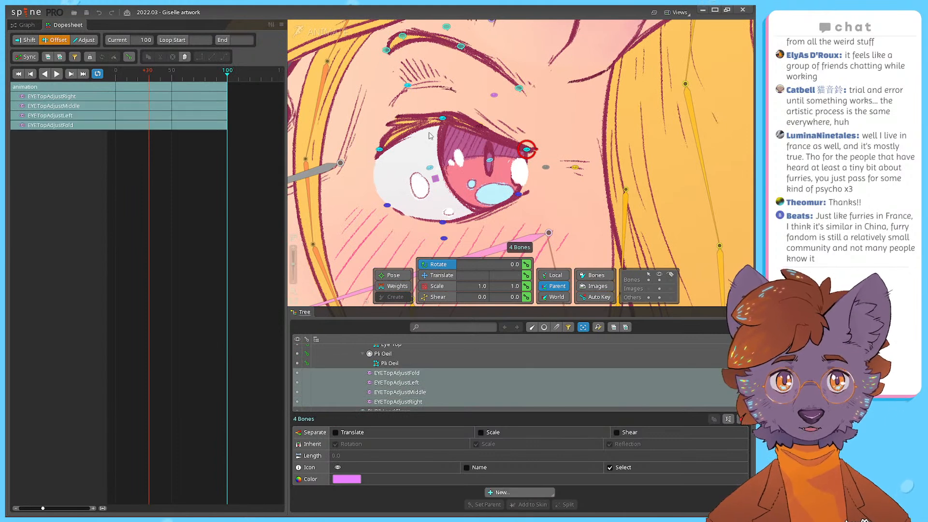
Step: Switch to the Translate tool, select only the EYETopAdjustMiddle bone and go to frame 0
left_click_drag(428, 126, 436, 151)
left_click(416, 109)
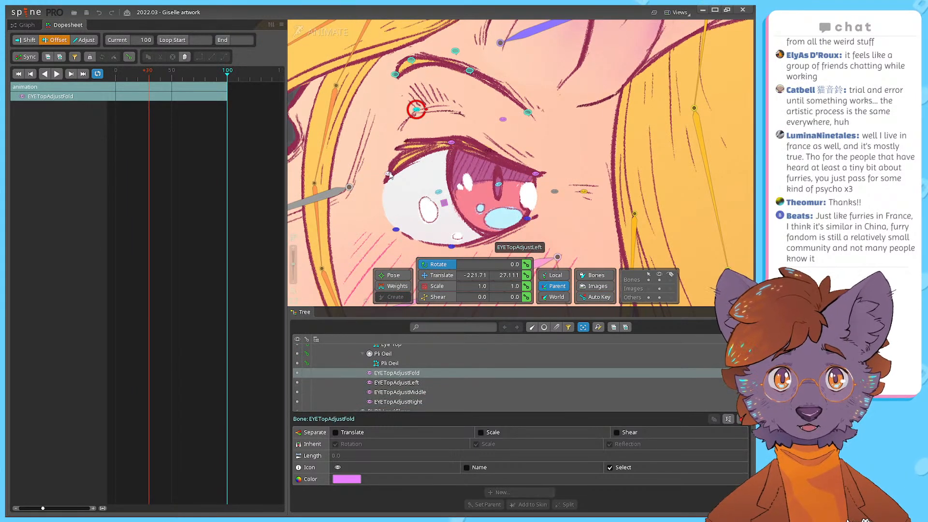
left_click(434, 275)
left_click(389, 170)
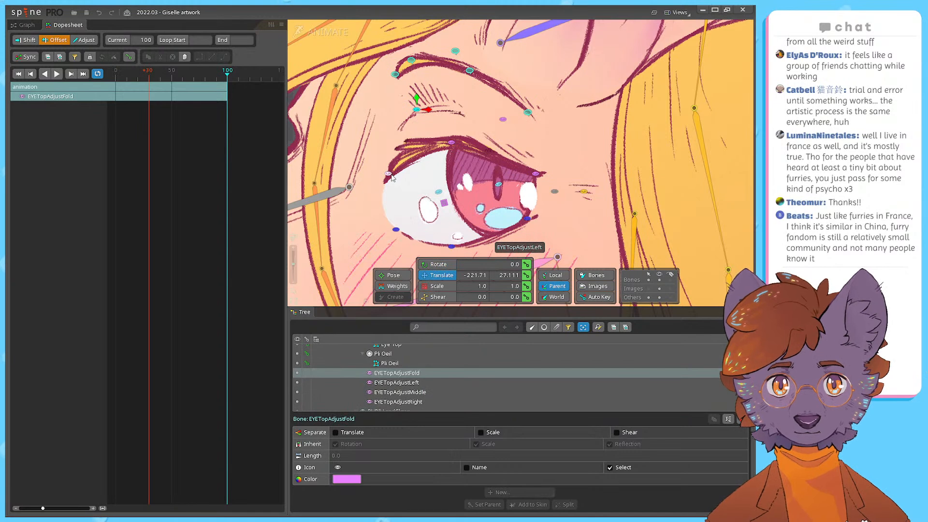
left_click(417, 110)
left_click(451, 143)
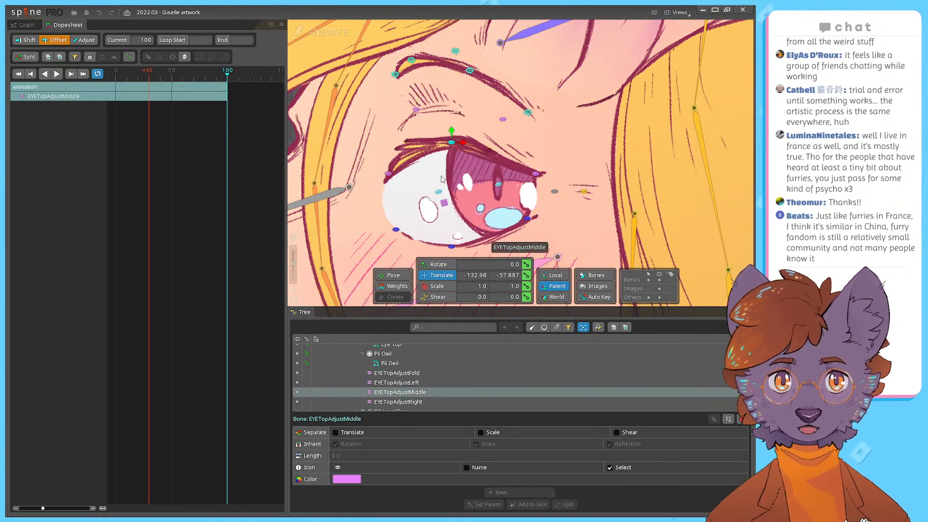
left_click_drag(443, 179, 459, 167)
left_click_drag(170, 76, 97, 76)
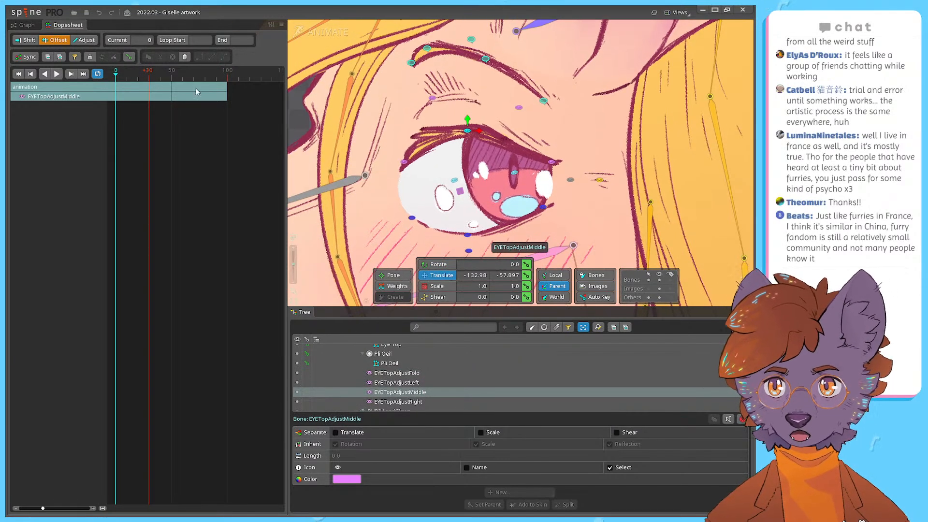
left_click_drag(463, 163, 460, 176)
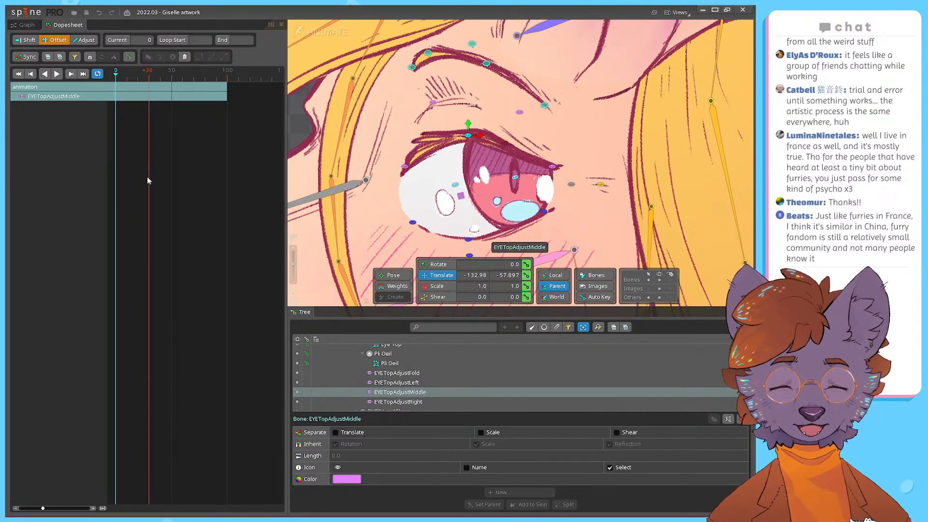
Step: Select the four bones EYETopAdjustFold, Left, Middle and Right and key their translation at frames 0 and 20
left_click(396, 377)
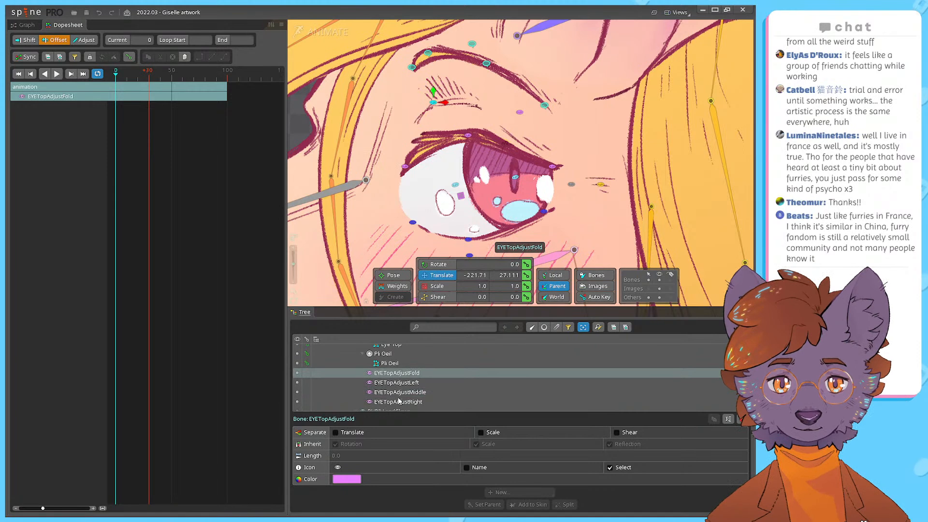
left_click(398, 402, "shift")
left_click(526, 276)
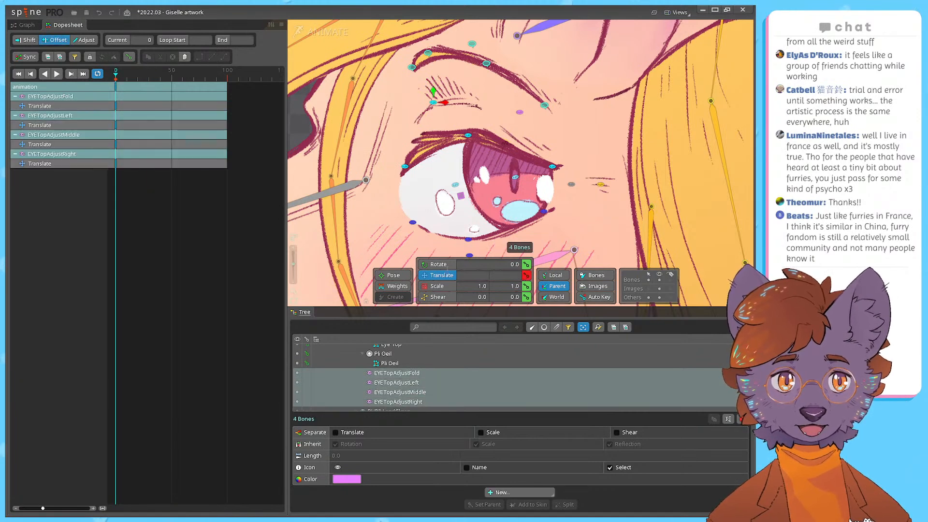
left_click_drag(122, 83, 139, 83)
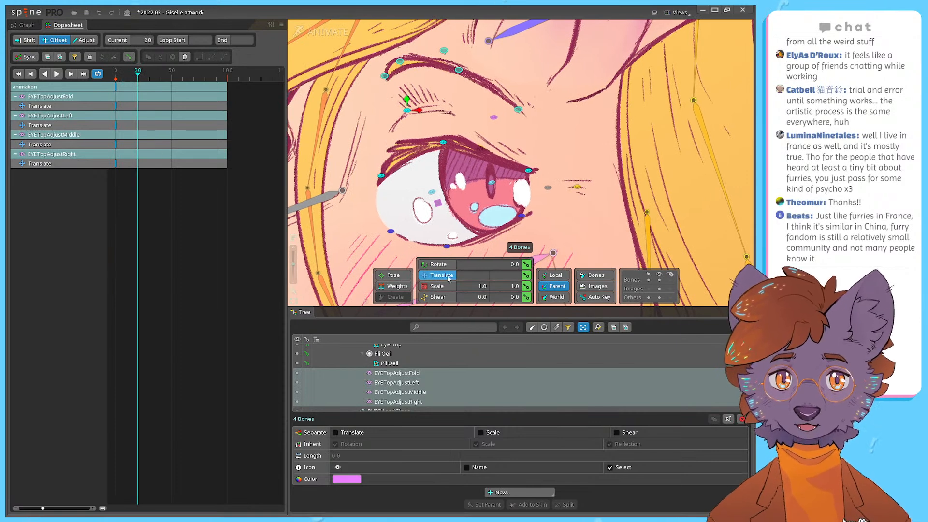
left_click(526, 276)
Step: Key the translation of the four upper eyelid bones at frame 40
left_click(164, 215)
left_click_drag(138, 77, 160, 84)
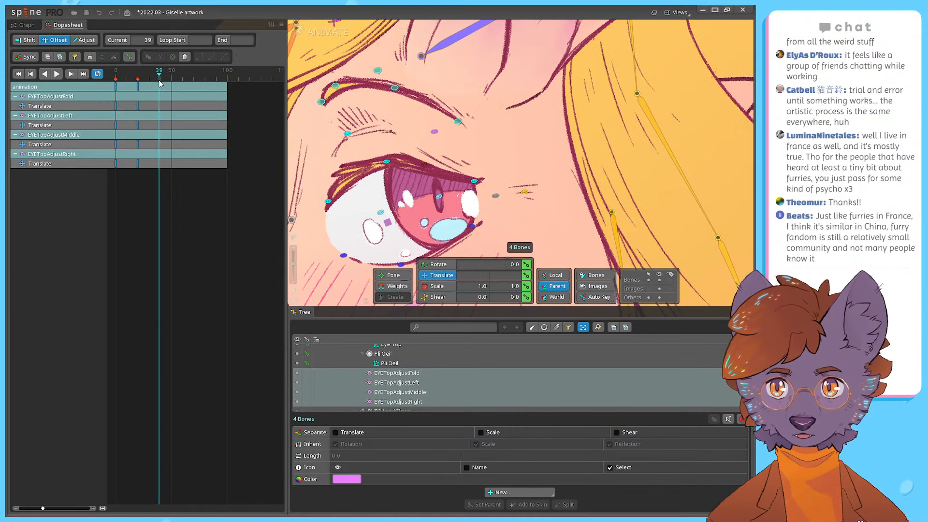
left_click(526, 275)
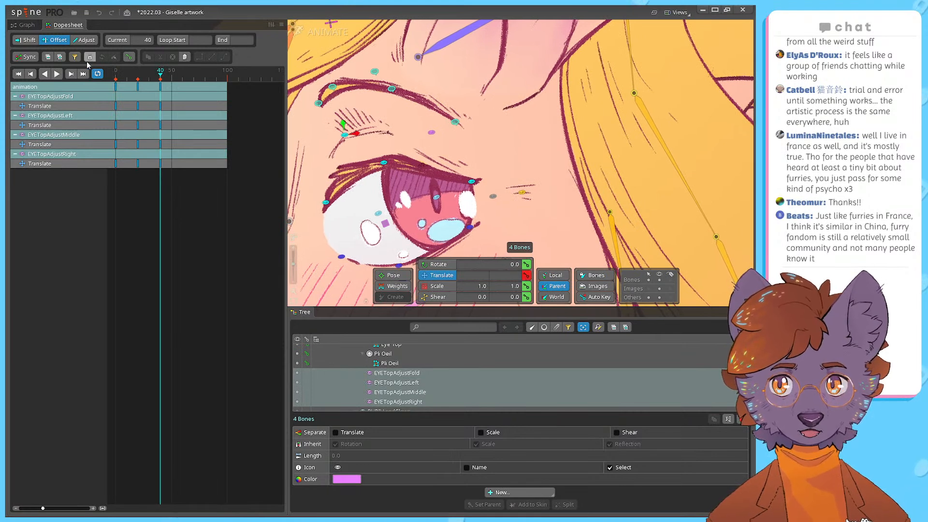
Step: At frame 41, try to half-close the eye by lowering the EYETopAdjustMiddle, EYETopAdjustLeft and EYETopAdjustRight bones
left_click(138, 77)
left_click(162, 214)
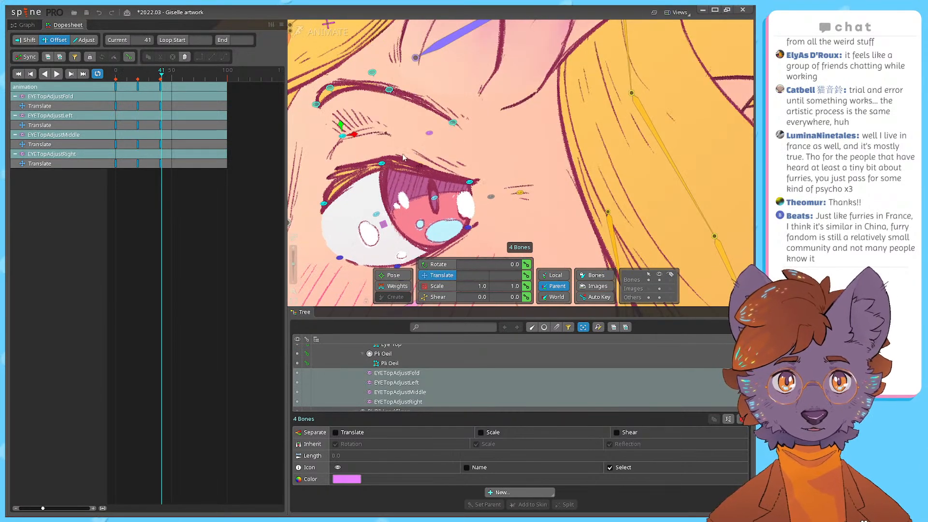
left_click(382, 164)
left_click_drag(381, 165, 386, 191)
left_click_drag(327, 207, 326, 237)
left_click_drag(385, 190, 386, 193)
left_click_drag(468, 184, 471, 196)
left_click_drag(389, 196, 392, 208)
left_click_drag(324, 241, 325, 252)
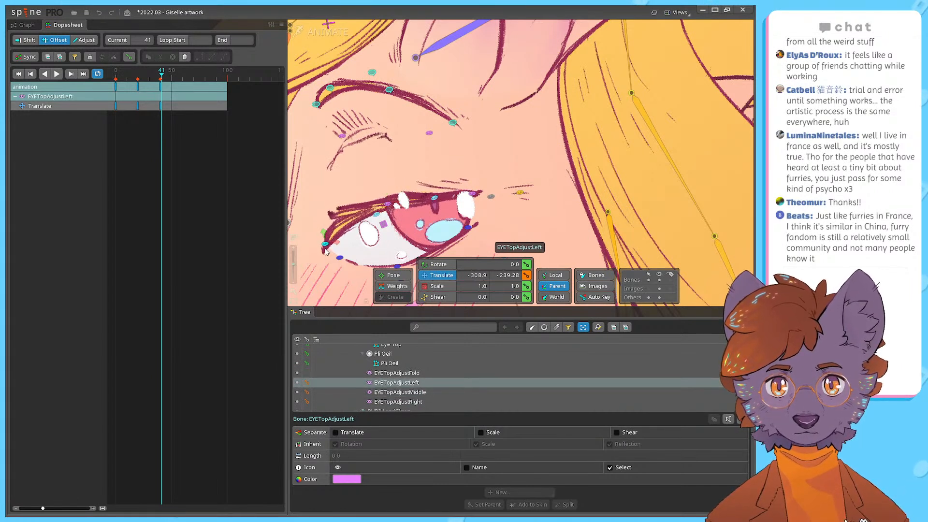
left_click(343, 138)
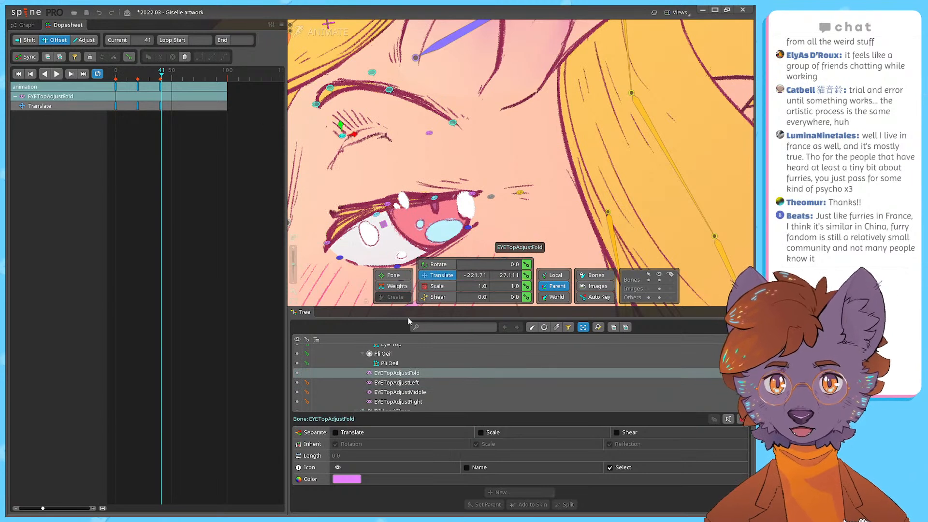
Step: Undo the eyelid bone moves and the translation keys at frame 40
key("ctrl+z")
key("ctrl+z")
key("ctrl+z")
key("ctrl+z")
key("ctrl+z")
key("ctrl+z")
key("ctrl+z")
key("ctrl+z")
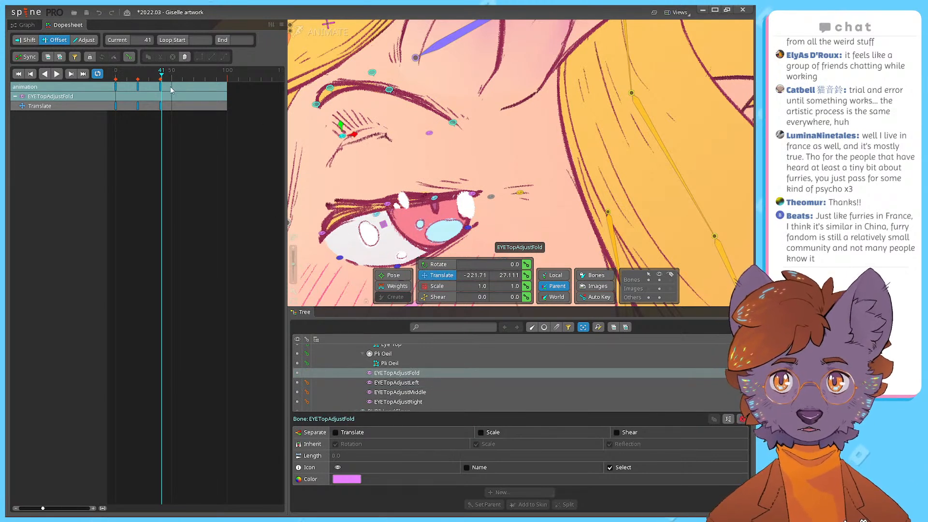
left_click_drag(446, 189, 473, 186)
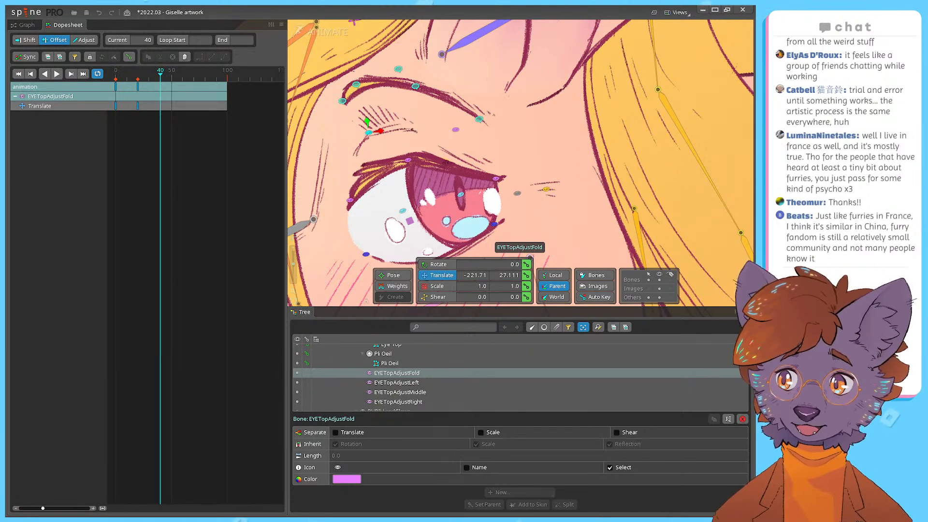
Step: At frame 20, lower the EYETopAdjustMiddle, EYETopAdjustLeft and EYETopAdjustRight bones so the upper eyelid half-closes the eye
left_click_drag(483, 145, 478, 160)
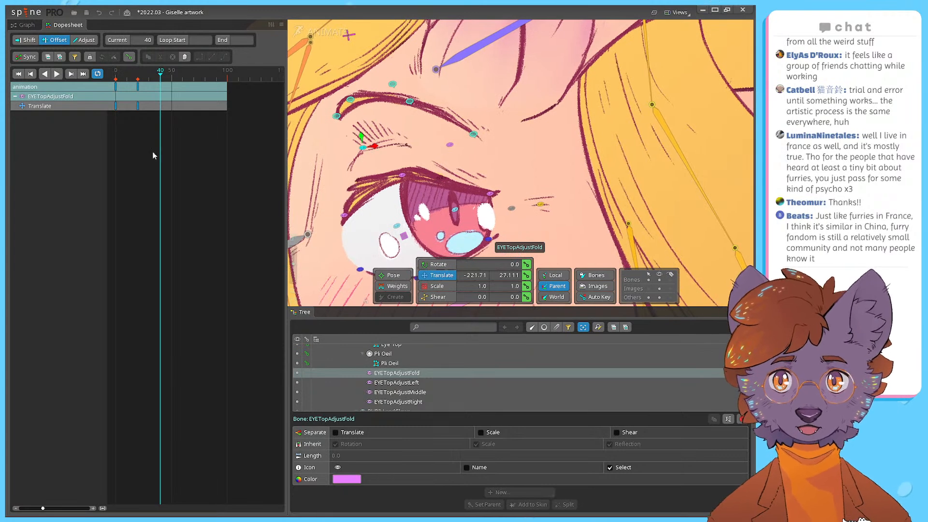
left_click_drag(130, 73, 139, 83)
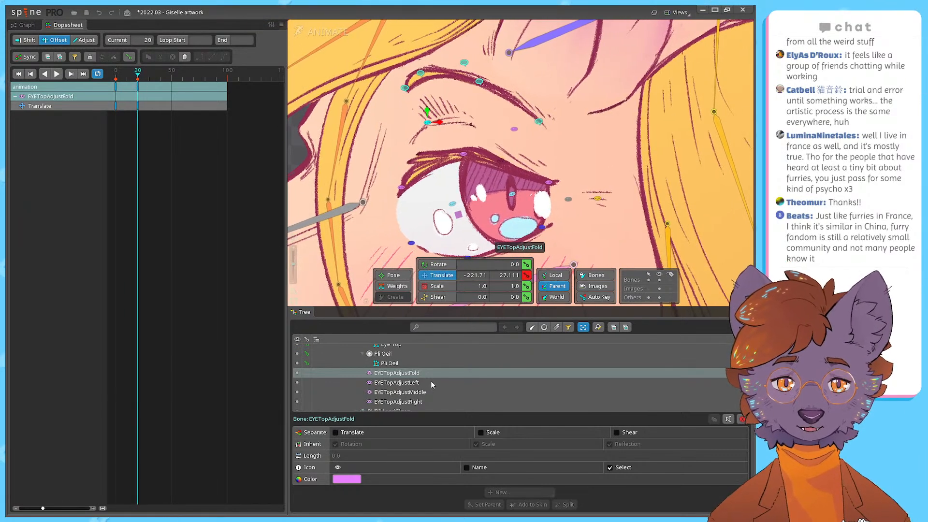
left_click(410, 391, "shift")
left_click(402, 403, "shift")
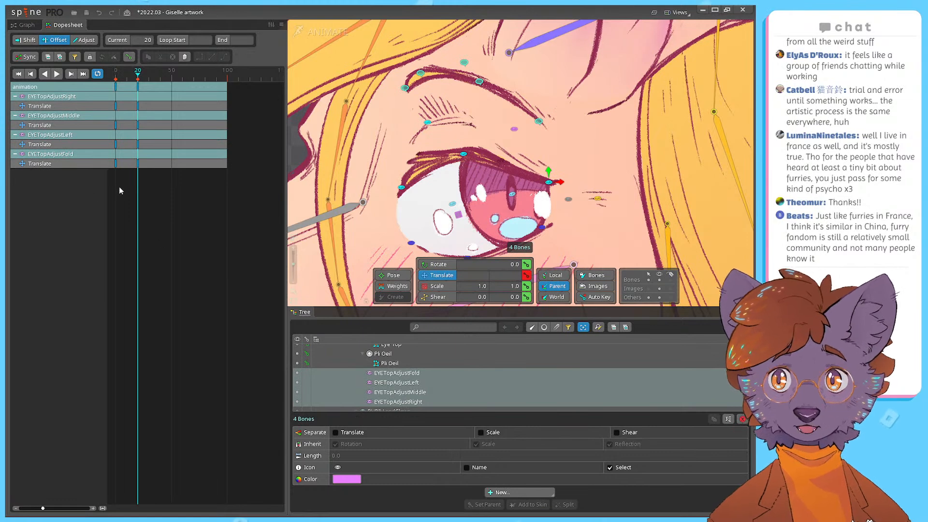
left_click_drag(162, 181, 155, 179)
left_click(139, 86)
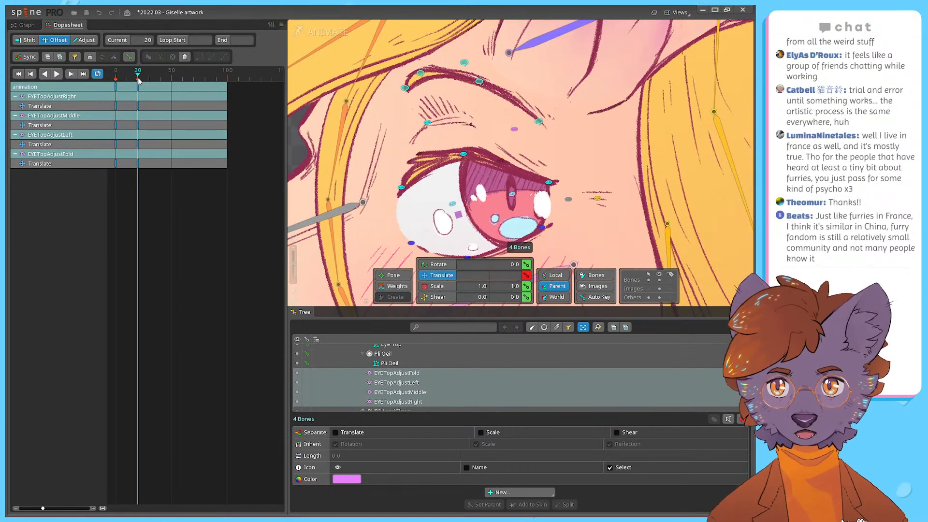
left_click(465, 156)
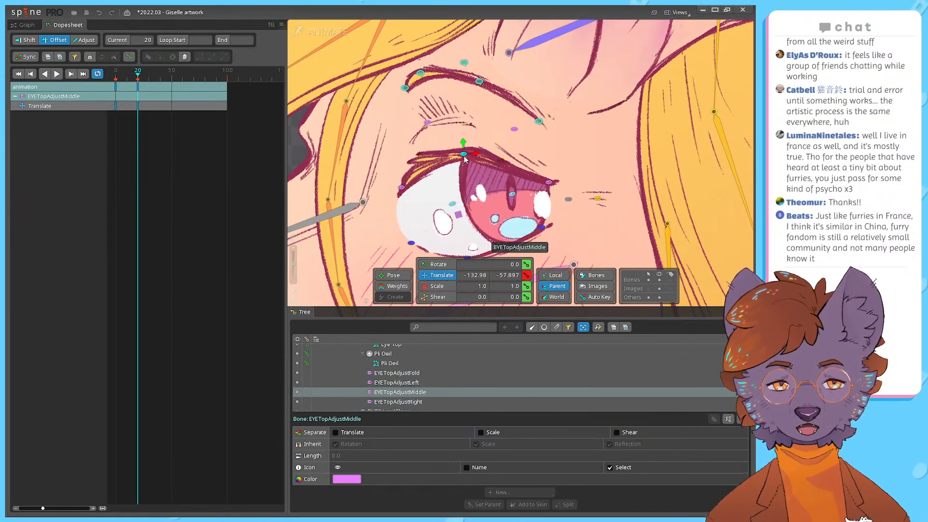
left_click_drag(464, 156, 469, 189)
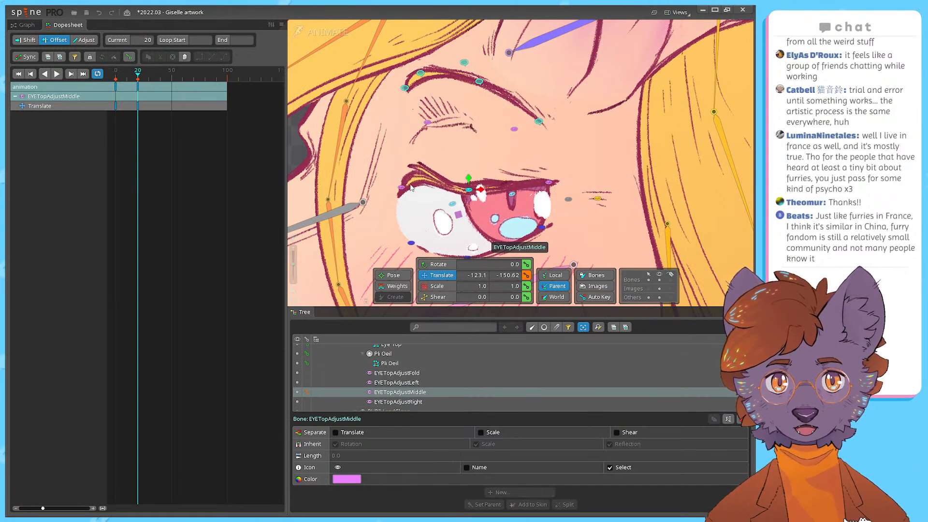
left_click_drag(402, 191, 402, 234)
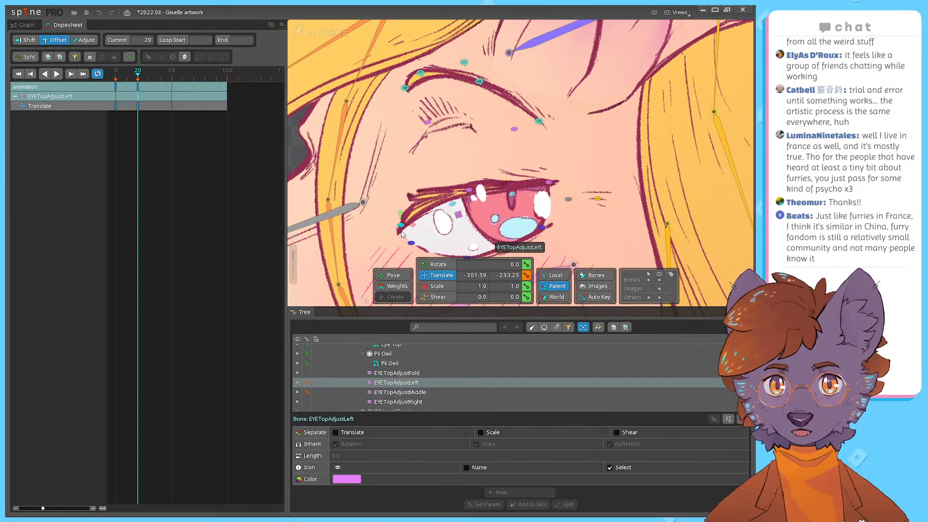
left_click_drag(548, 182, 547, 198)
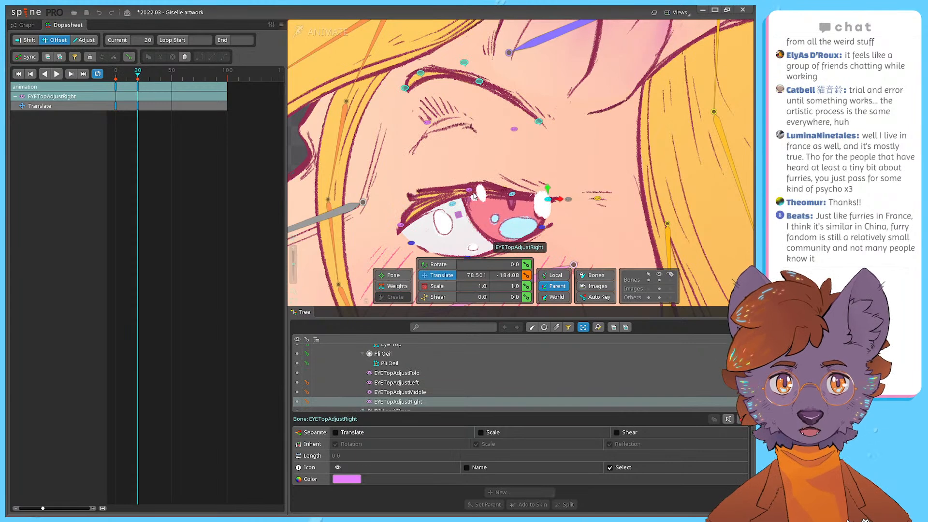
Step: Lower EYETopAdjustMiddle and EYETopAdjustLeft slightly more, undo the EYETopAdjustFold move, and key the translation of all four upper eyelid bones
left_click_drag(469, 194, 472, 201)
left_click_drag(401, 230, 402, 240)
left_click_drag(426, 128, 427, 134)
key("ctrl+z")
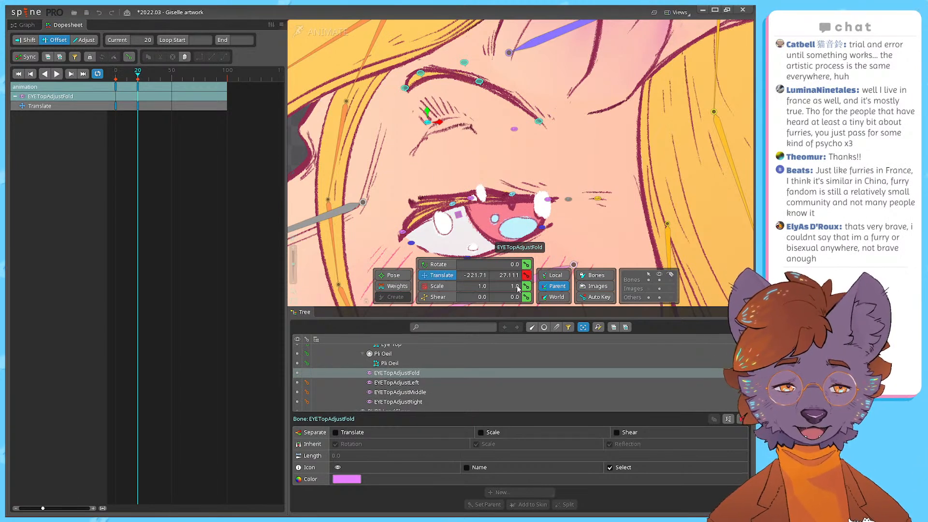
left_click(404, 401, "shift")
left_click(526, 277)
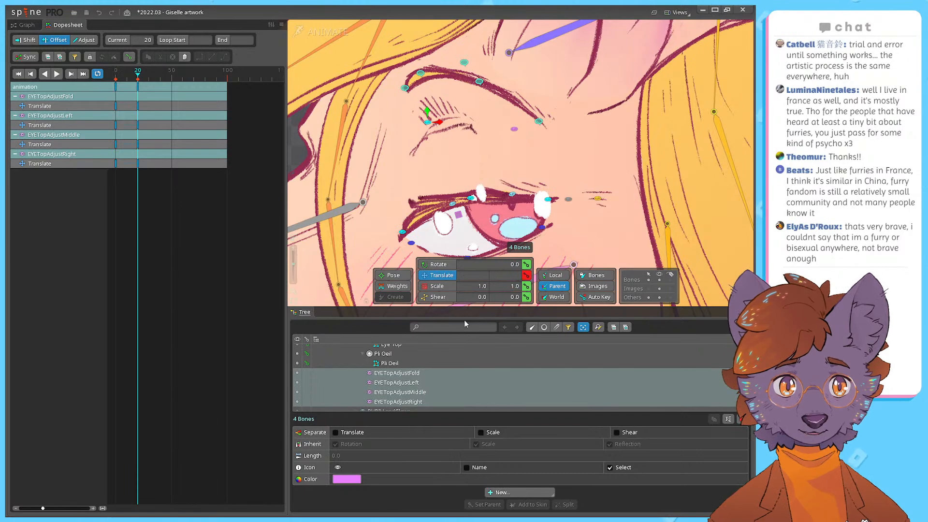
Step: Scrub the animation from frame 0 to check how the upper eyelid closes and save the project
left_click(172, 207)
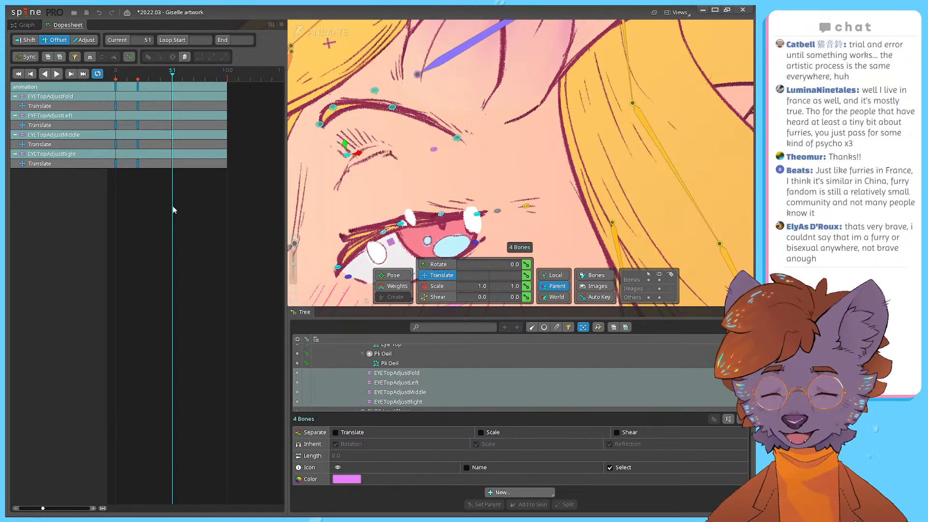
scroll(432, 159, "down", 5)
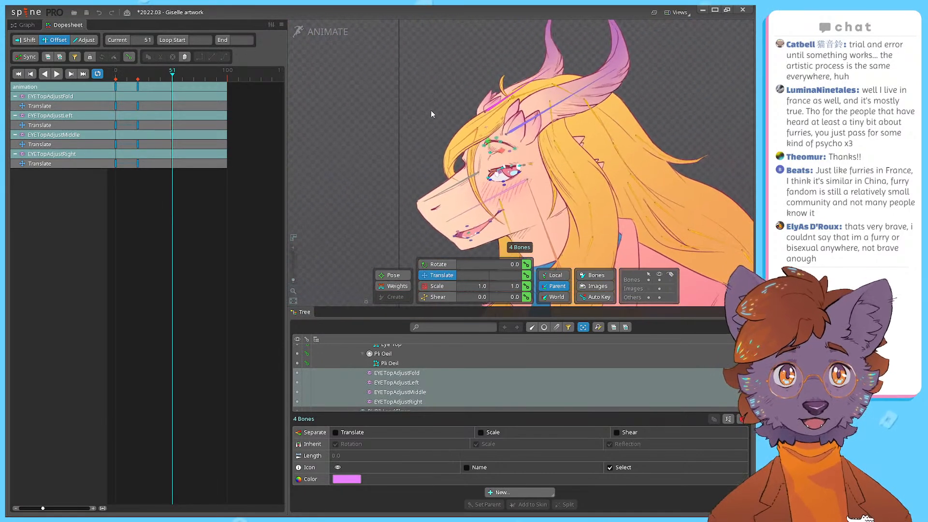
scroll(483, 159, "up", 4)
scroll(445, 168, "down", 2)
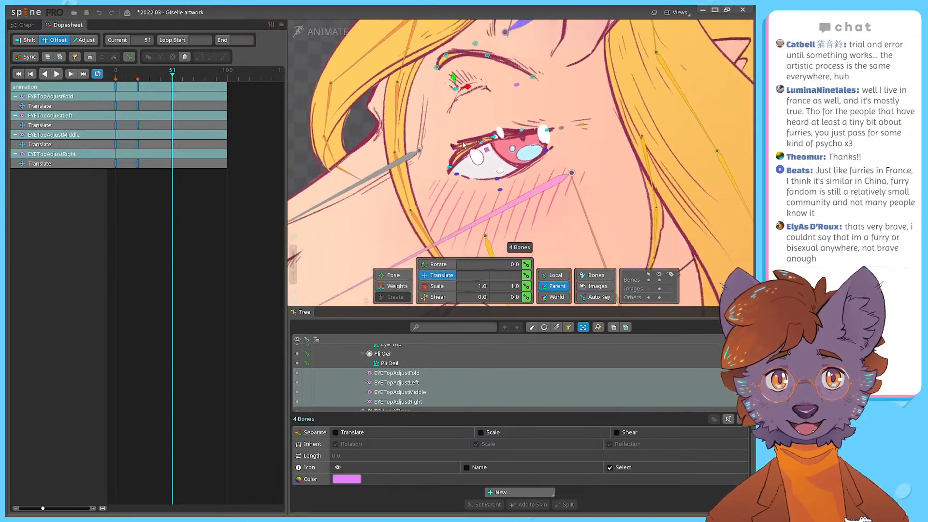
mouse_move(113, 72)
left_mouse_down()
mouse_move(147, 80)
mouse_move(115, 87)
left_mouse_up()
scroll(503, 127, "up", 5)
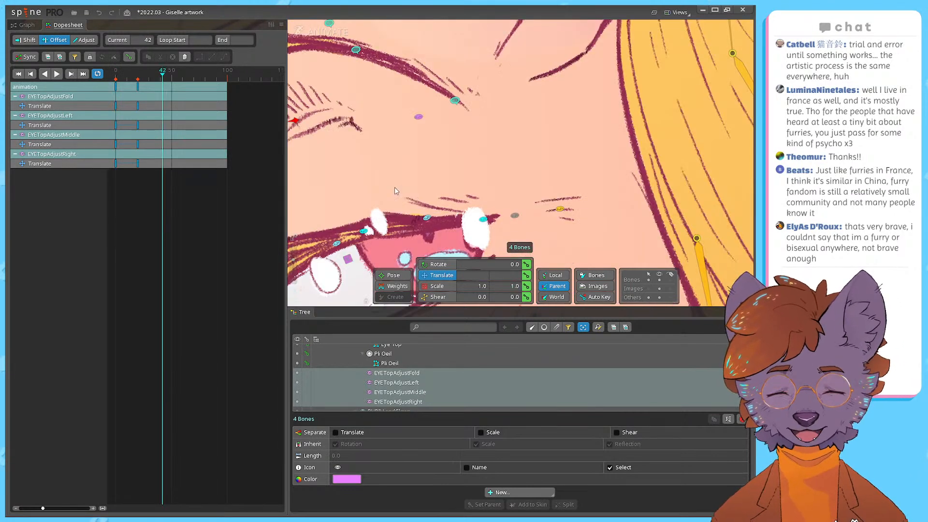
scroll(466, 155, "up", 3)
scroll(468, 154, "down", 4)
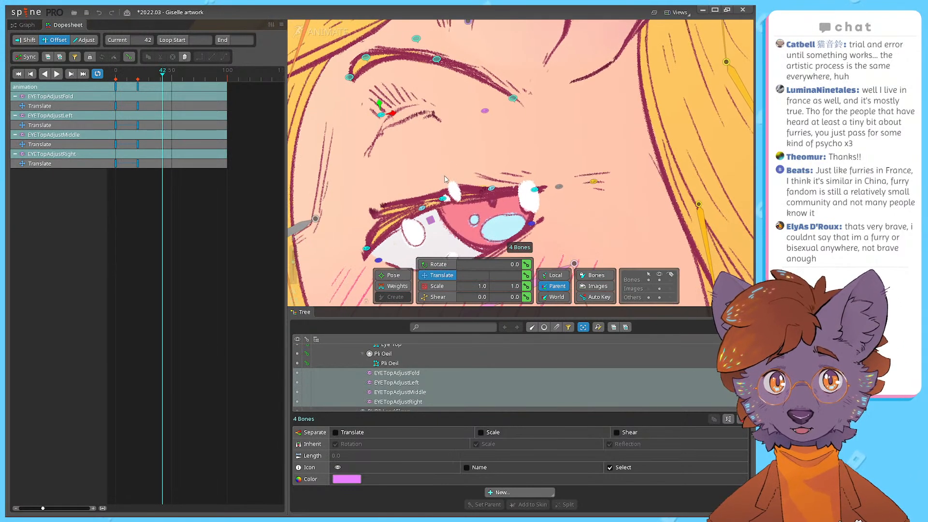
left_click(260, 222)
key("ctrl+s")
Step: Select the lower eyelid bones EyeBottomAjustLeft, EyeBottomAjustMiddle and EyeBottomAjustRight and key their translation at frames 0 and 20
left_click_drag(117, 75, 161, 78)
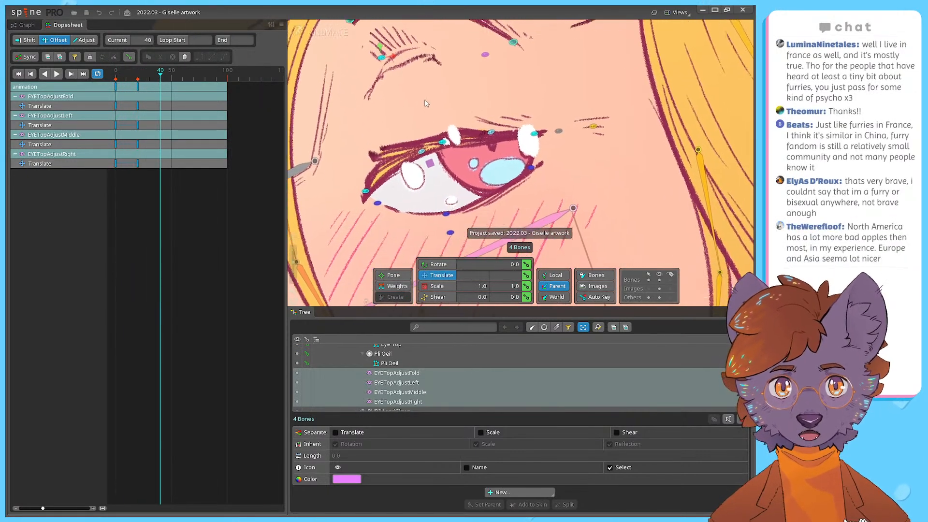
left_click(444, 210)
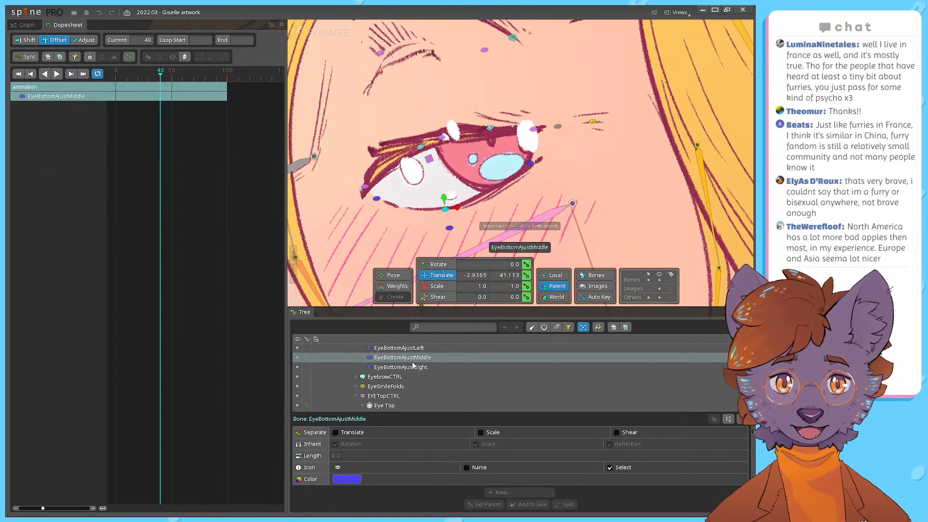
scroll(411, 382, "up", 3)
left_click(409, 405)
left_click(413, 386)
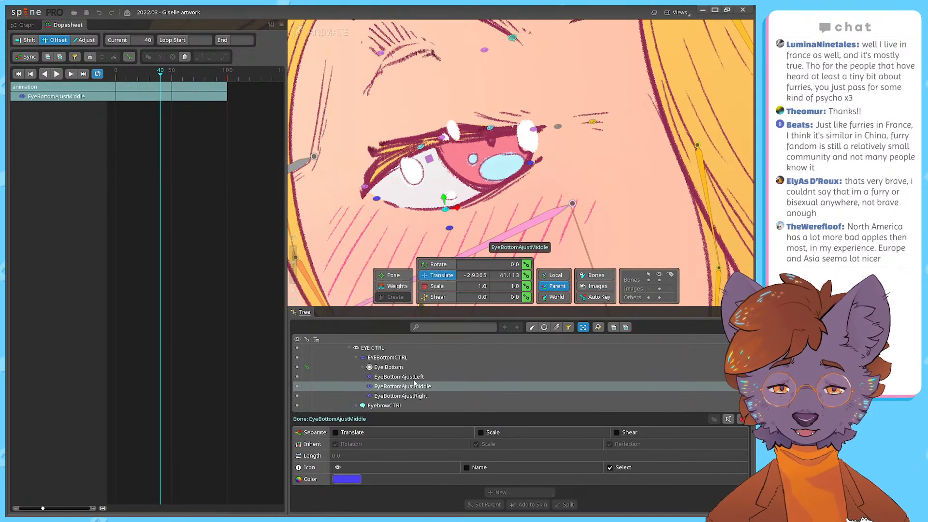
left_click(414, 377)
left_click(410, 397, "shift")
left_click(116, 77)
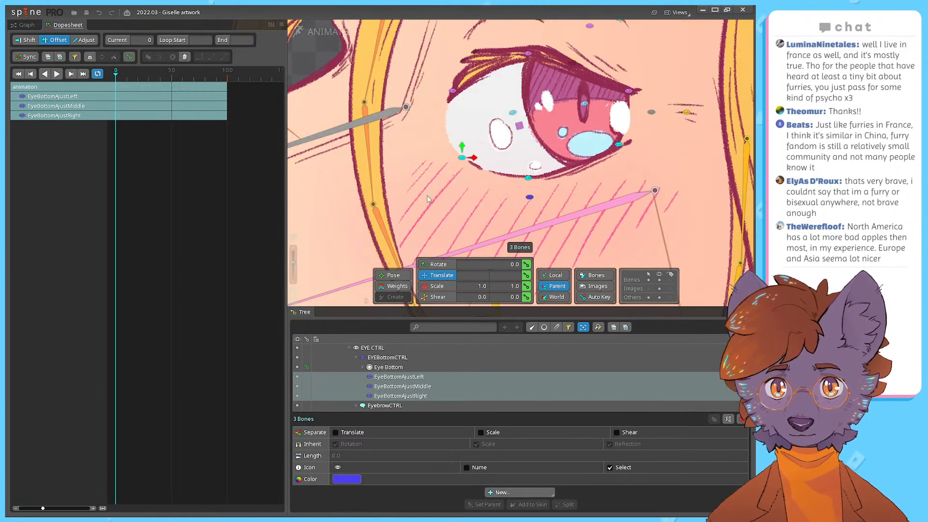
left_click(527, 275)
left_click(138, 75)
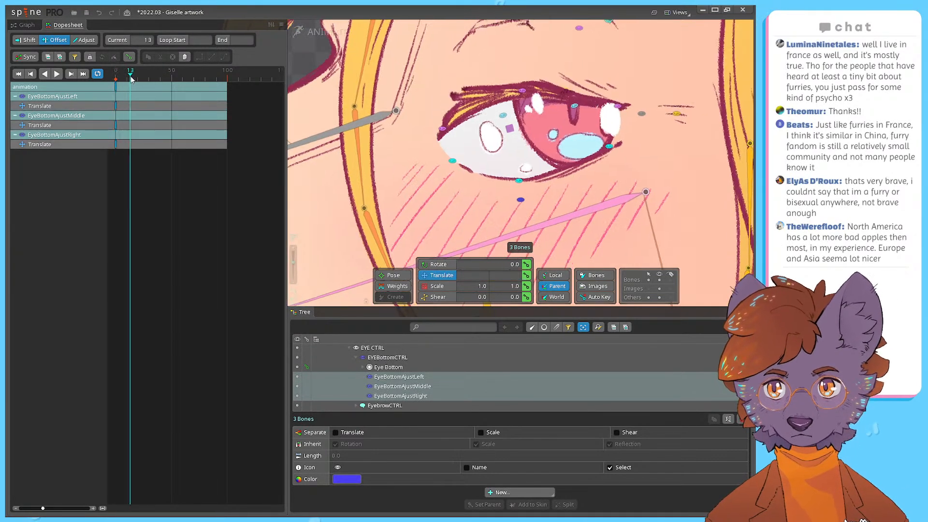
left_click(527, 276)
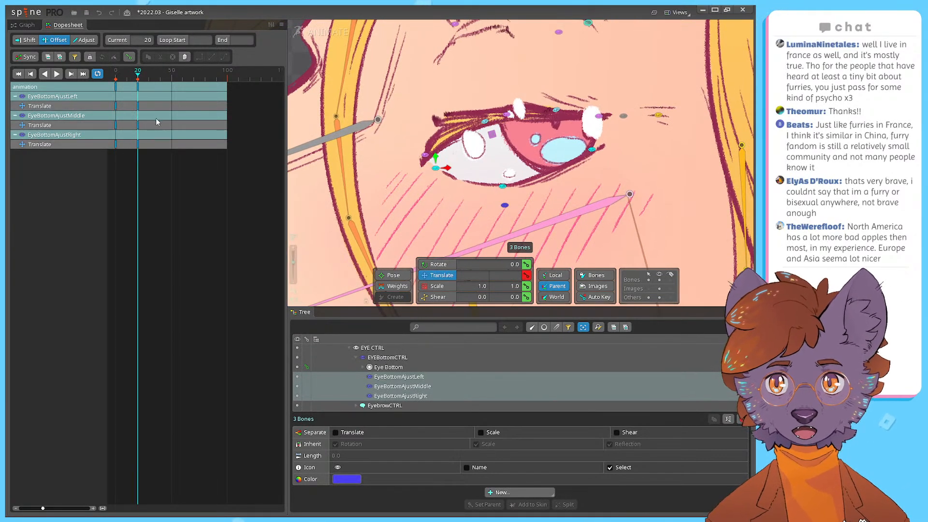
Step: At frame 20, adjust EyeBottomAjustMiddle, EyeBottomAjustLeft and EyeBottomAjustRight to reshape the raised lower eyelid, and key EyeBottomAjustLeft's translation
left_click_drag(515, 195, 477, 182)
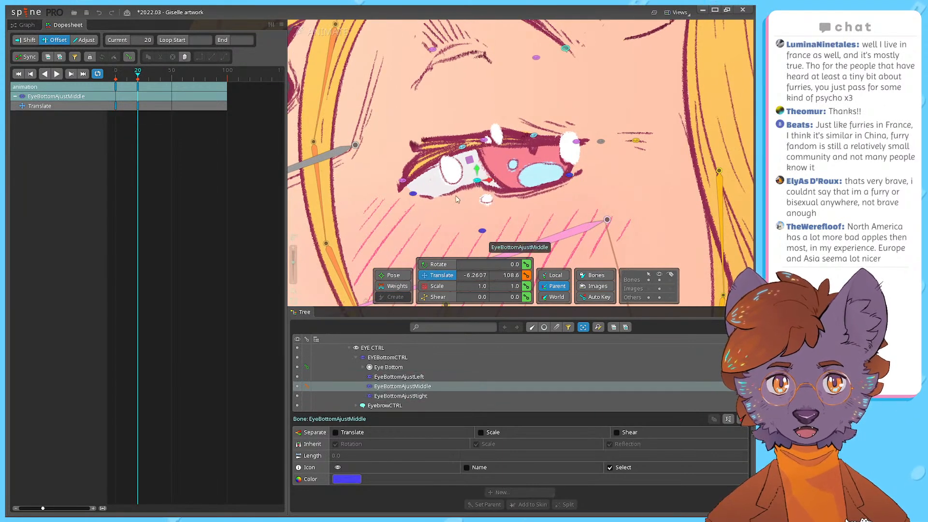
left_click(413, 194)
left_click_drag(413, 194, 414, 193)
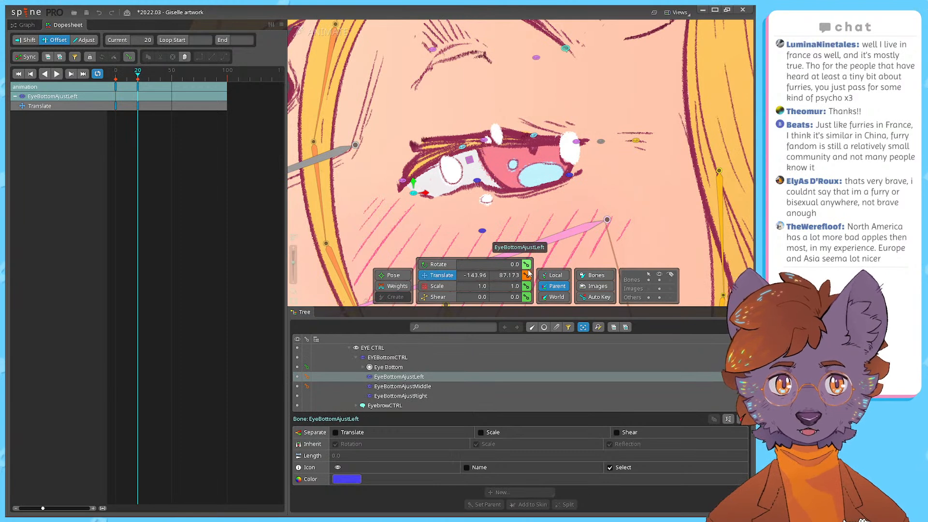
left_click(570, 175)
left_click_drag(570, 175, 568, 162)
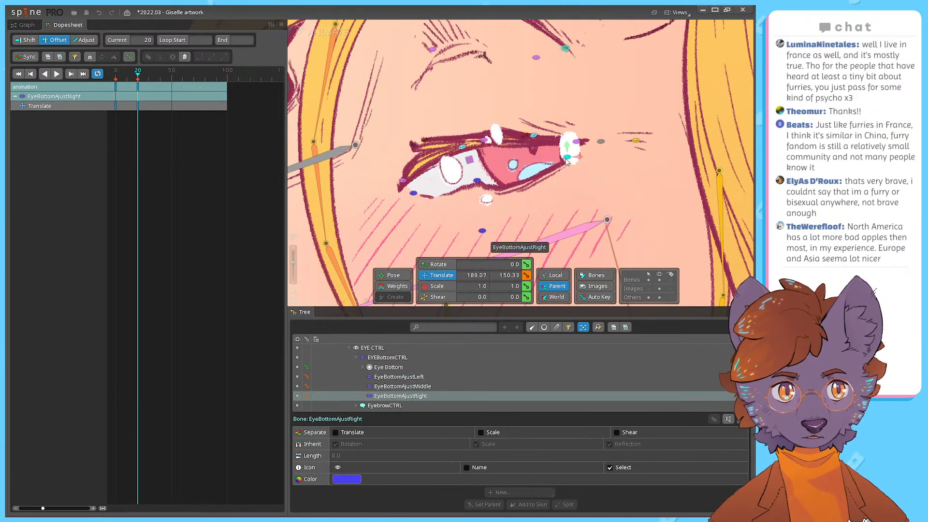
left_click_drag(478, 186, 478, 206)
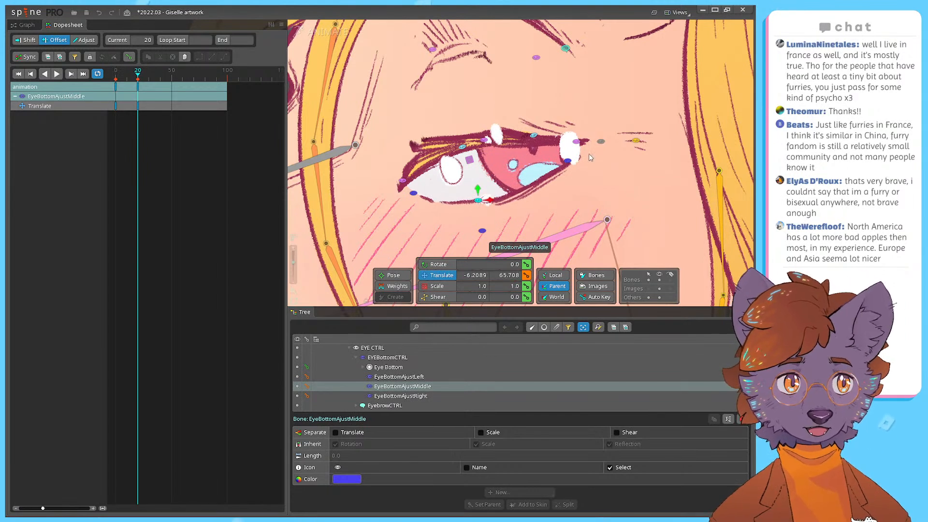
left_click_drag(571, 158, 573, 156)
left_click_drag(480, 202, 481, 205)
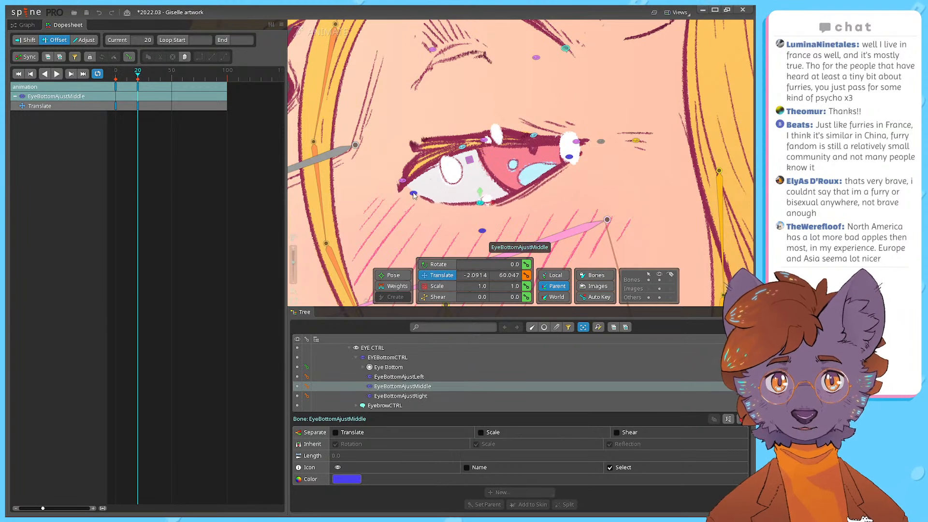
left_click_drag(414, 193, 409, 189)
left_click(526, 275)
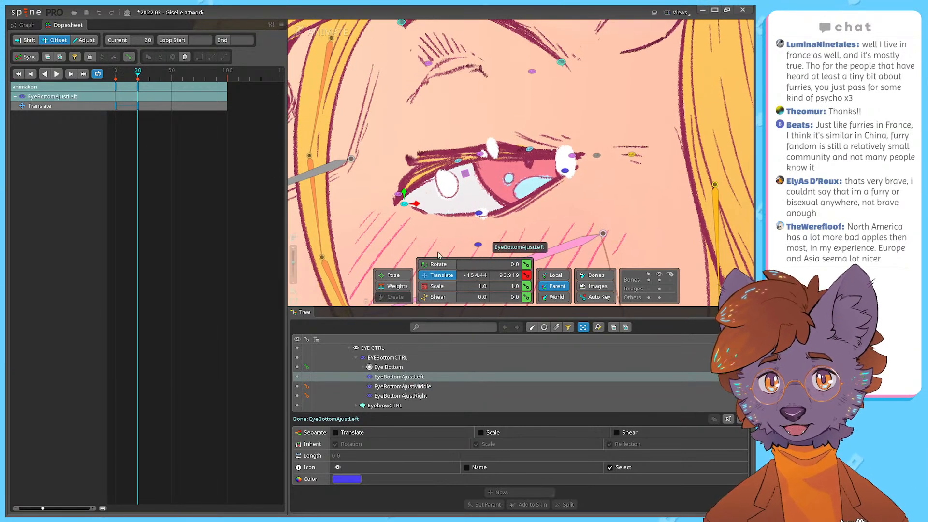
scroll(398, 374, "up", 2)
scroll(397, 374, "down", 4)
scroll(394, 373, "down", 4)
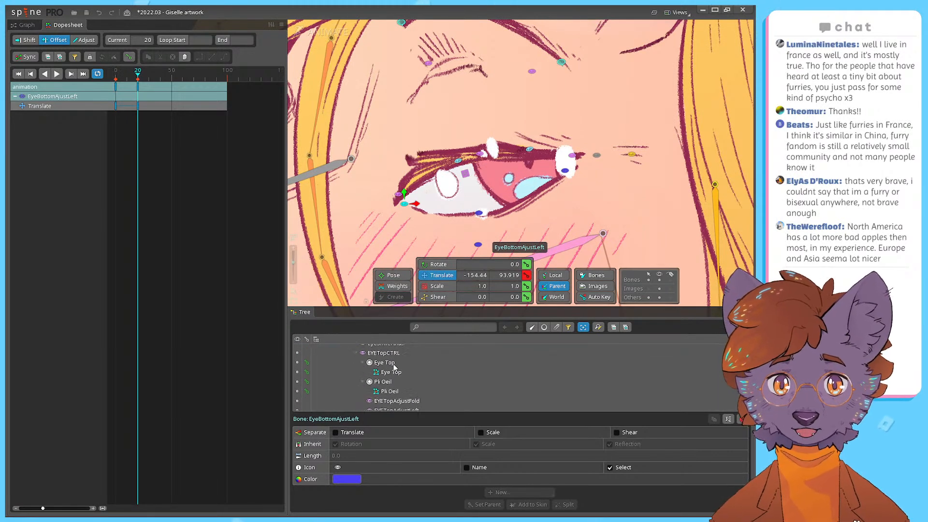
left_click(399, 388)
scroll(399, 388, "down", 2)
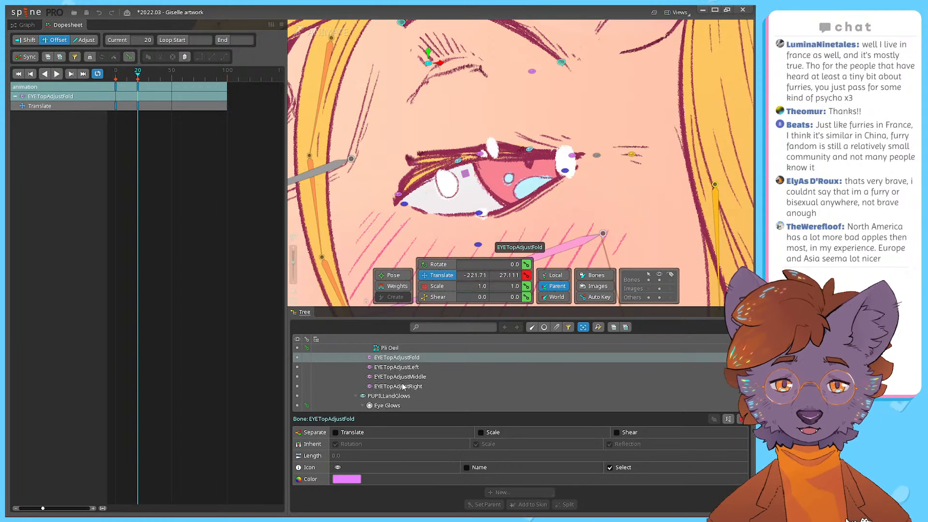
left_click(401, 386, "shift")
left_click(466, 158)
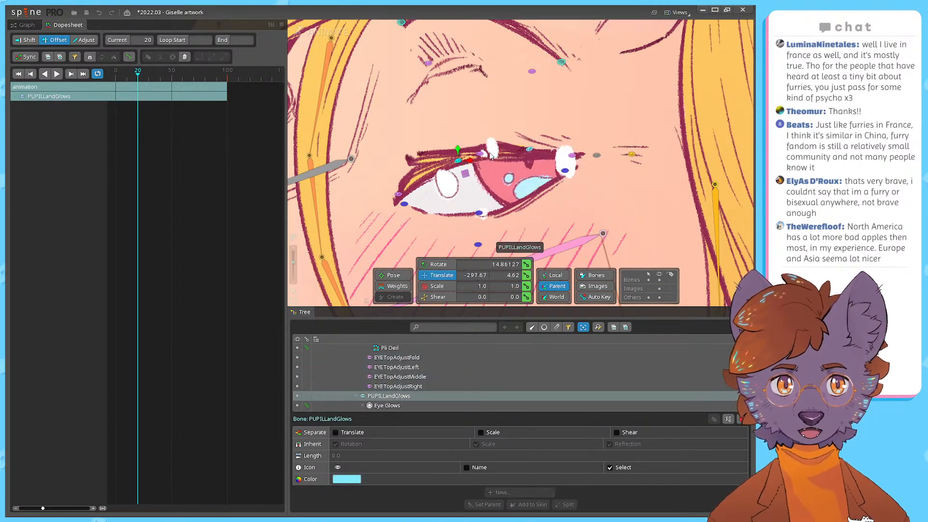
Step: Lower EYETopAdjustMiddle, EYETopAdjustLeft and EYETopAdjustRight at frame 20 to close the upper eyelid further, keying the new translation
left_click(480, 154)
left_click_drag(480, 155, 483, 190)
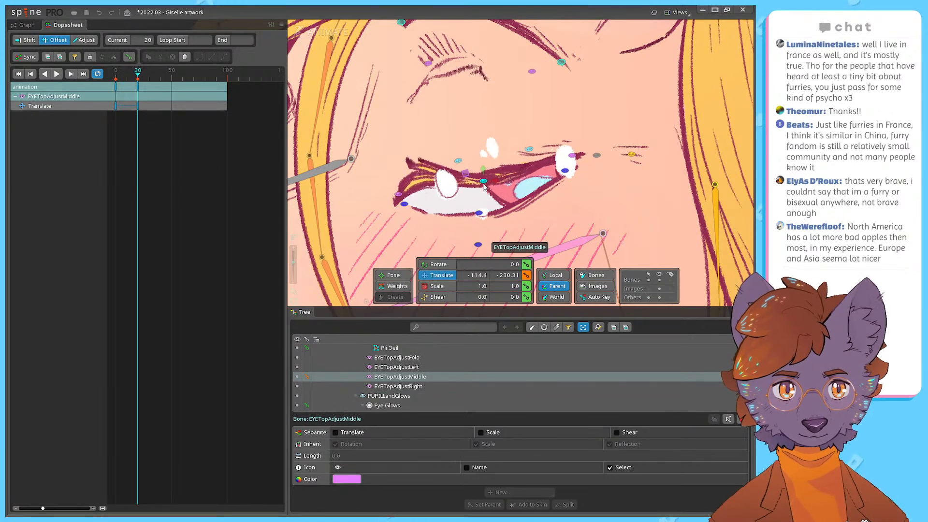
key("ctrl+z")
left_click_drag(399, 194, 400, 196)
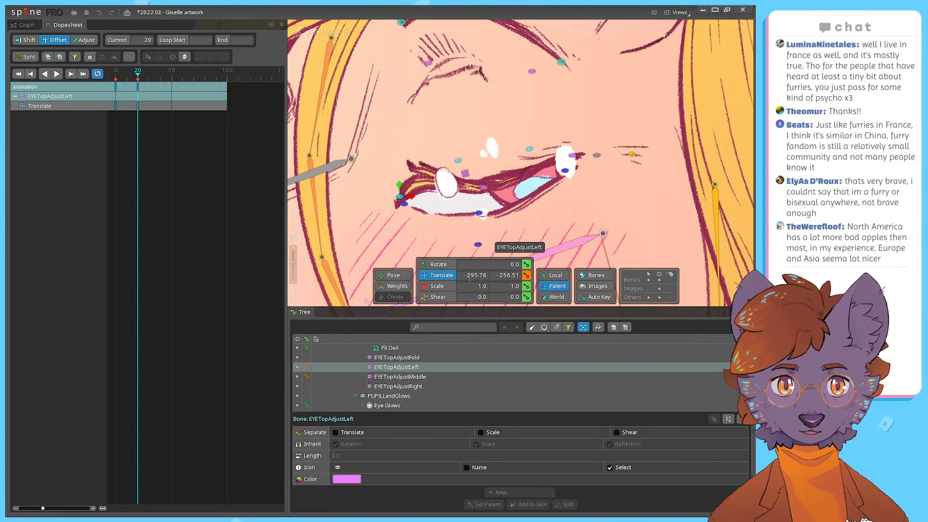
left_click(483, 188)
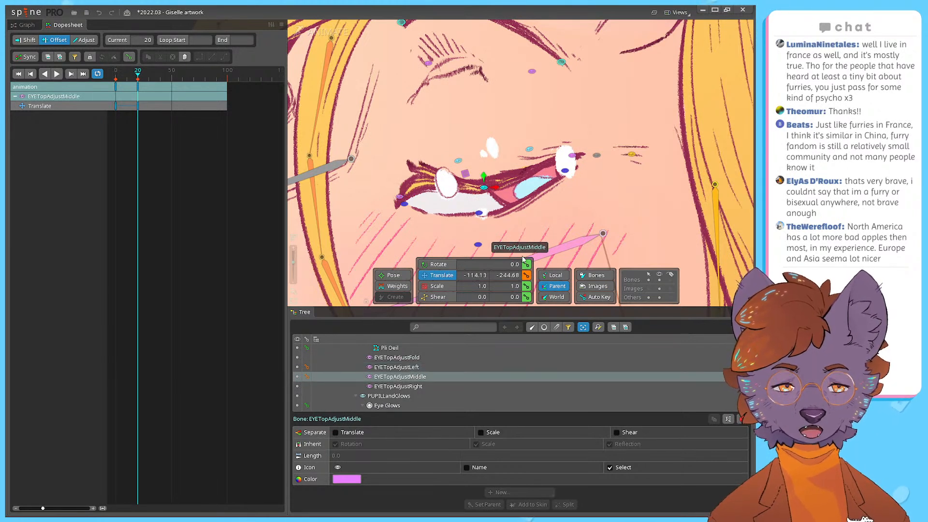
left_click_drag(573, 157, 570, 163)
left_click(573, 157)
left_click(526, 275)
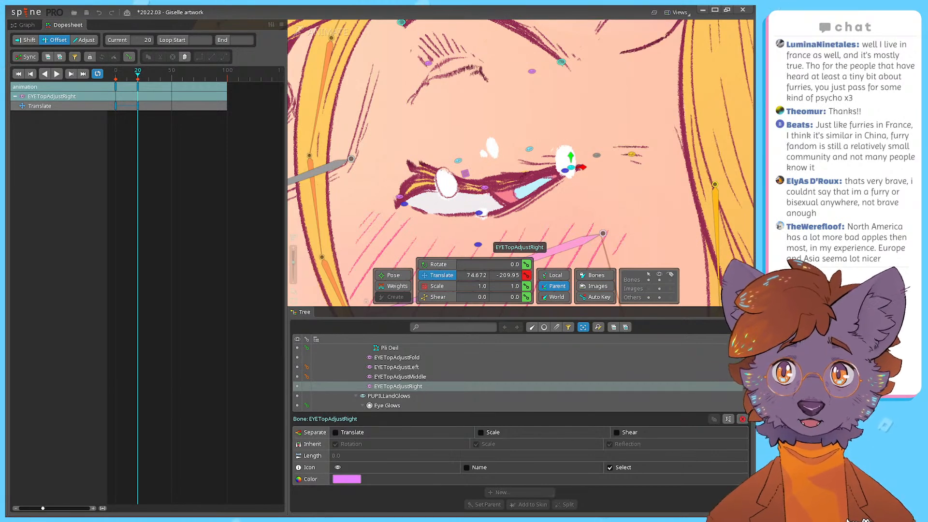
Step: Scrub the animation between frames 0 and 20 to check the eyelid closing, and save the project
left_click(183, 209)
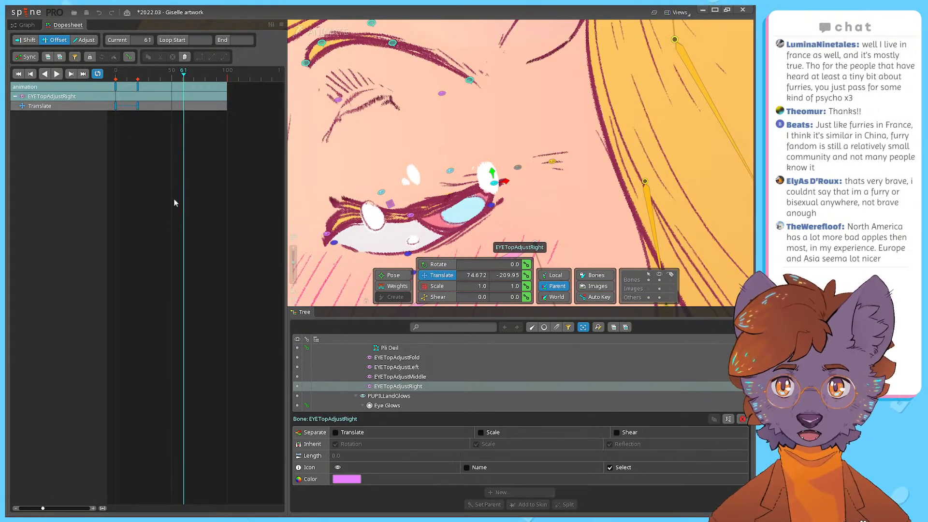
left_click_drag(143, 73, 108, 73)
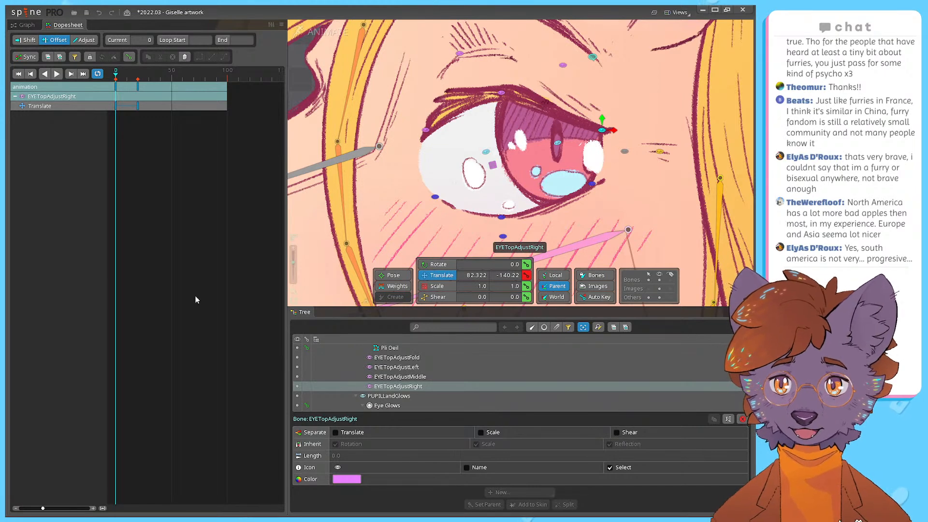
left_click(139, 76)
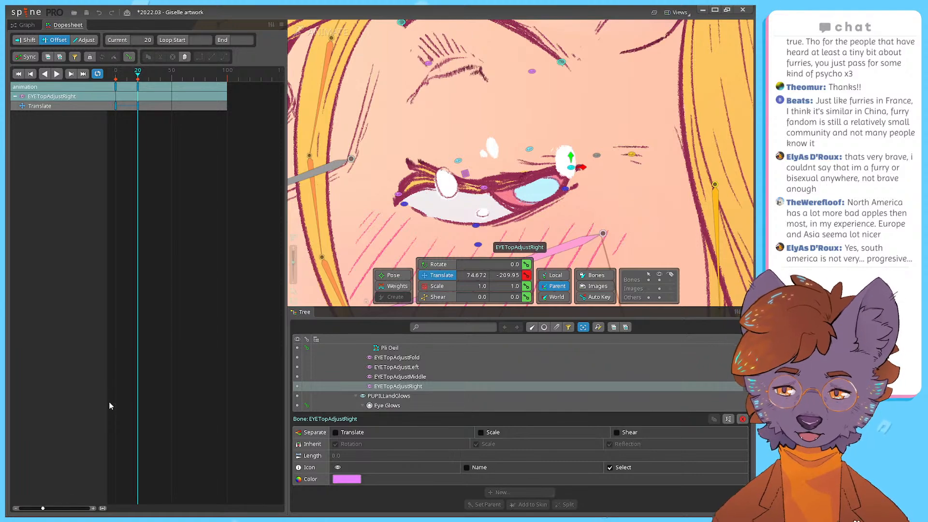
mouse_move(145, 78)
left_mouse_down()
mouse_move(118, 77)
mouse_move(138, 82)
left_mouse_up()
left_click(397, 193)
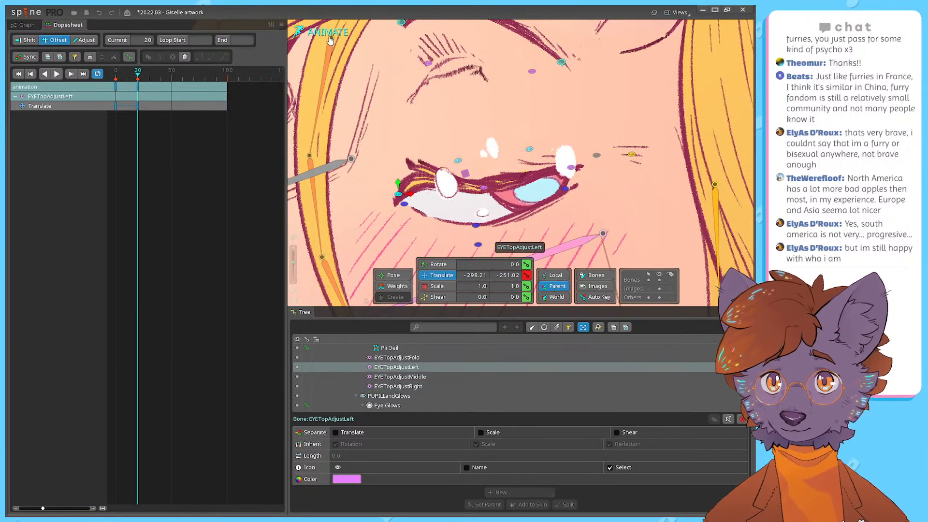
key("ctrl+s")
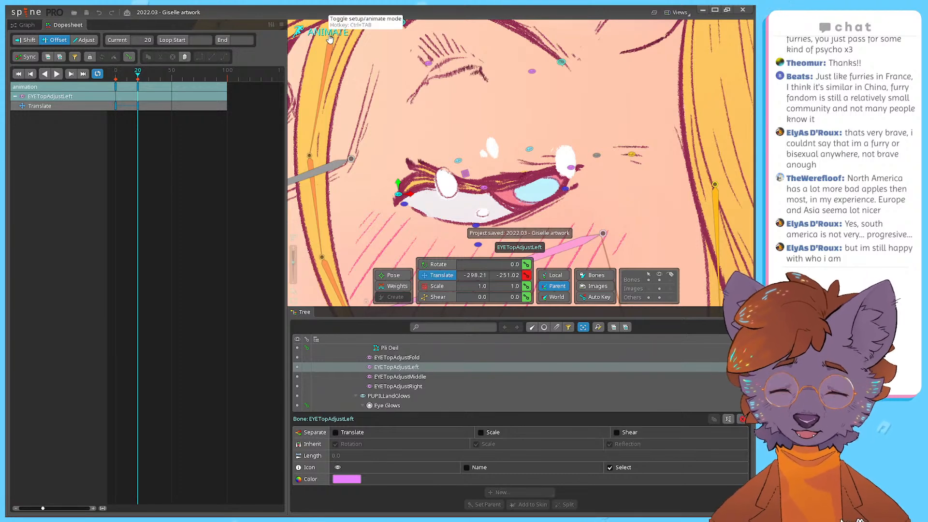
Step: Examine the placement of EYETopAdjustLeft, EYETopAdjustMiddle and EYETopAdjustRight on the upper eyelid in setup mode, and return to animate mode
left_click(330, 38)
left_click_drag(308, 195, 337, 184)
left_click_drag(260, 241, 313, 240)
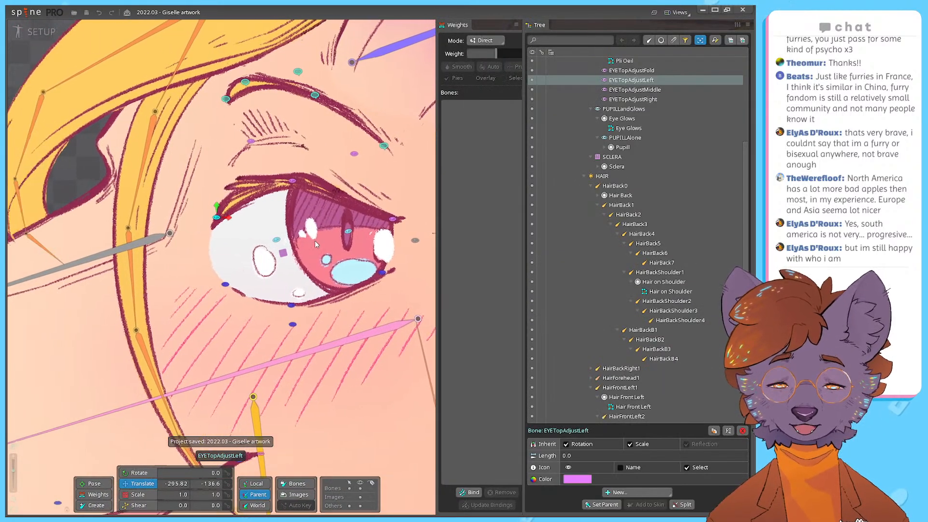
left_click_drag(295, 301, 294, 322)
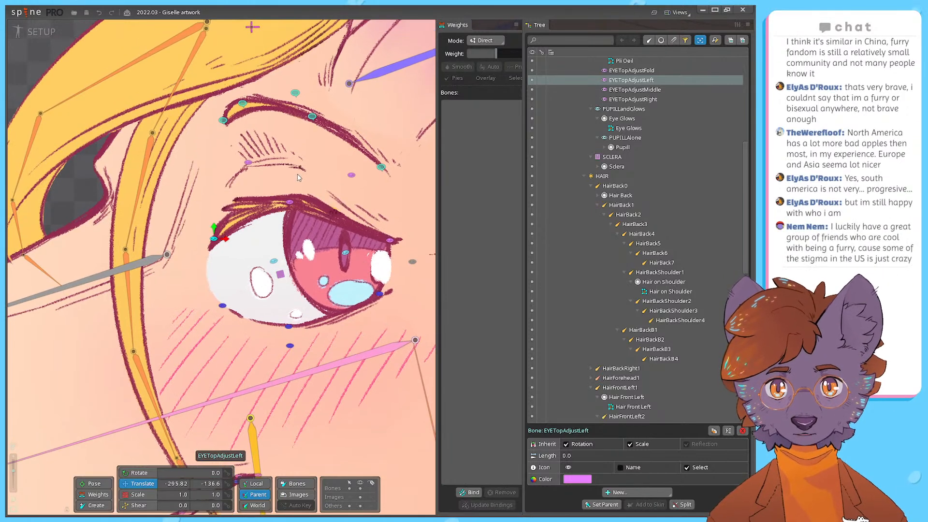
left_click(290, 203)
left_click(214, 239)
left_click(289, 203)
left_click(287, 206)
left_click(287, 205)
left_click(215, 240)
left_click(290, 205)
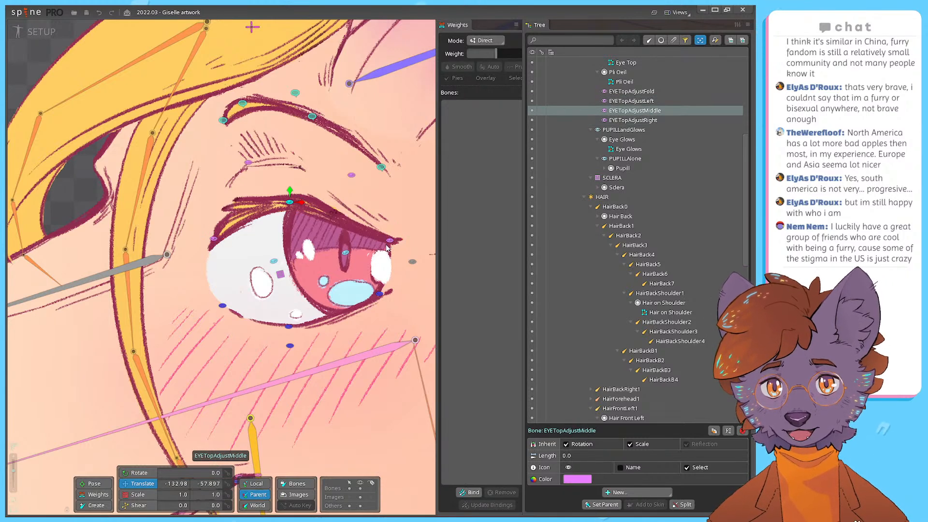
left_click(390, 240)
left_click(289, 203)
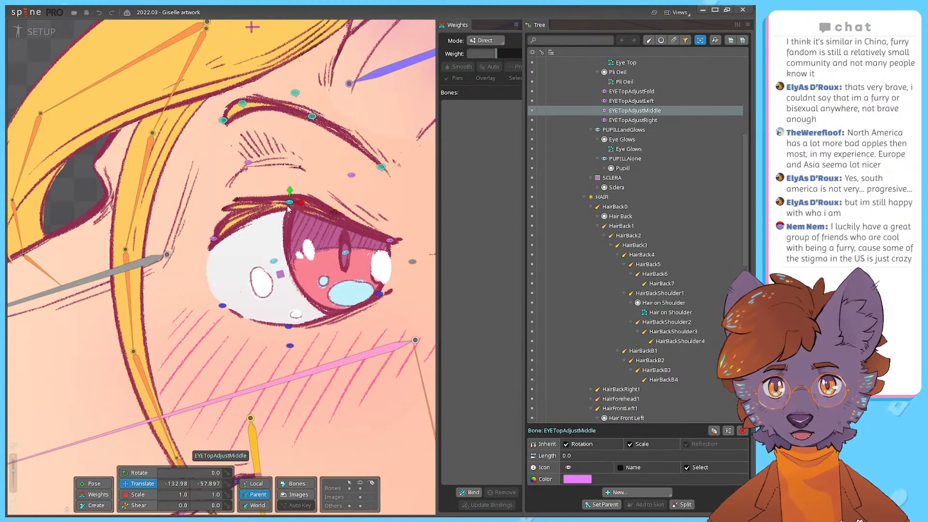
left_click(214, 240)
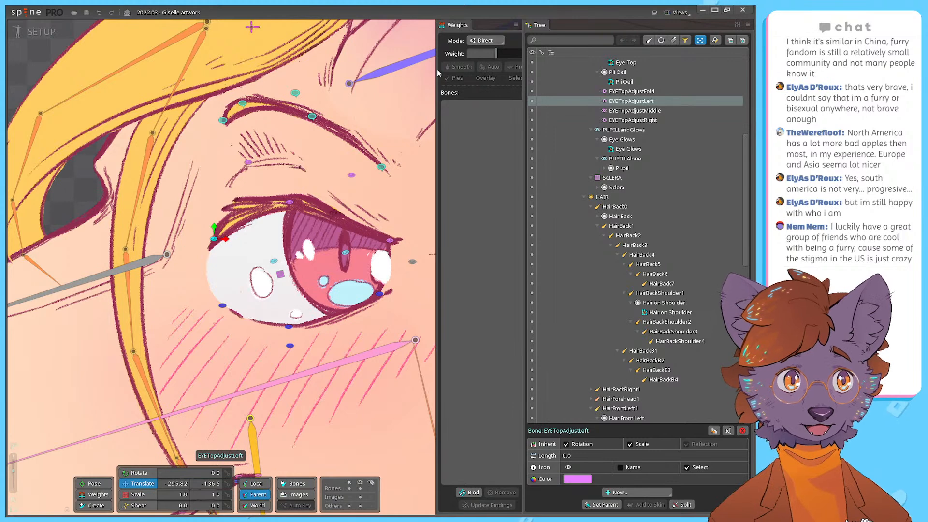
left_click(41, 32)
left_click_drag(535, 190, 492, 200)
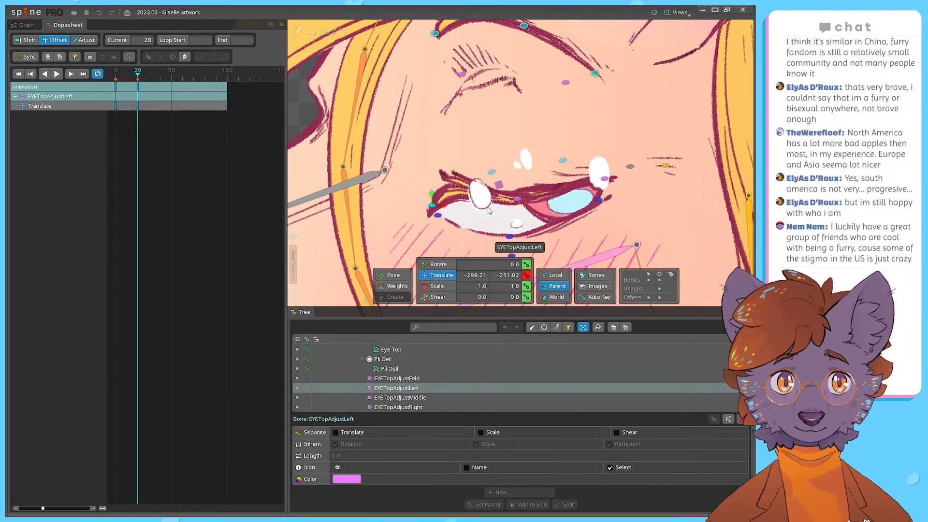
left_click(398, 379)
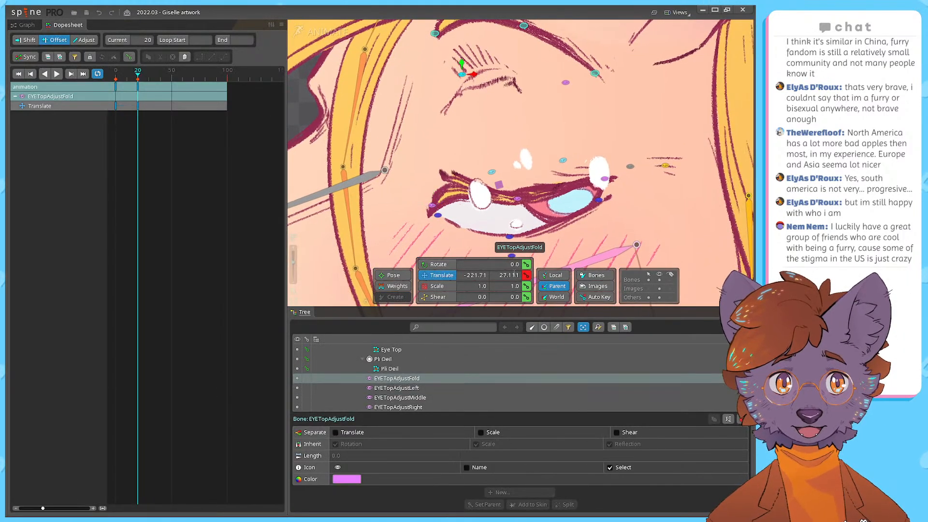
left_click(527, 264)
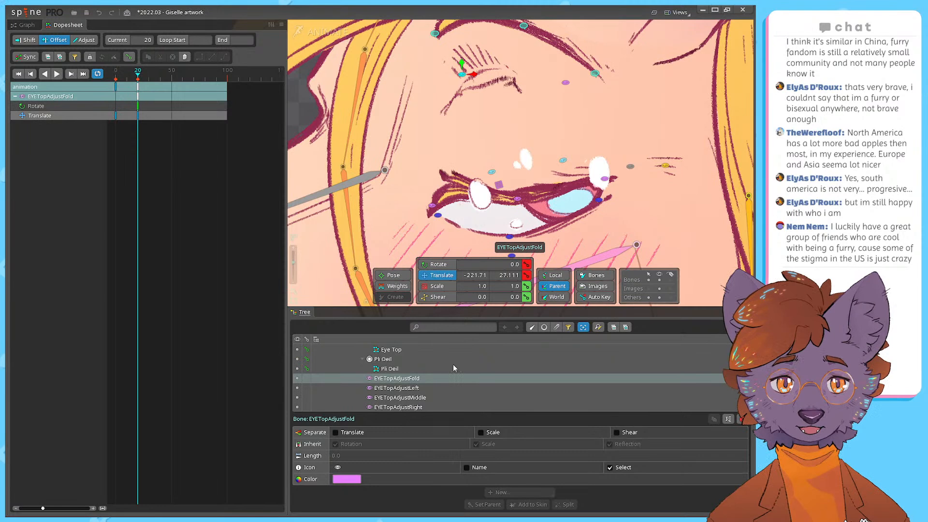
left_click(116, 77)
left_click(527, 264)
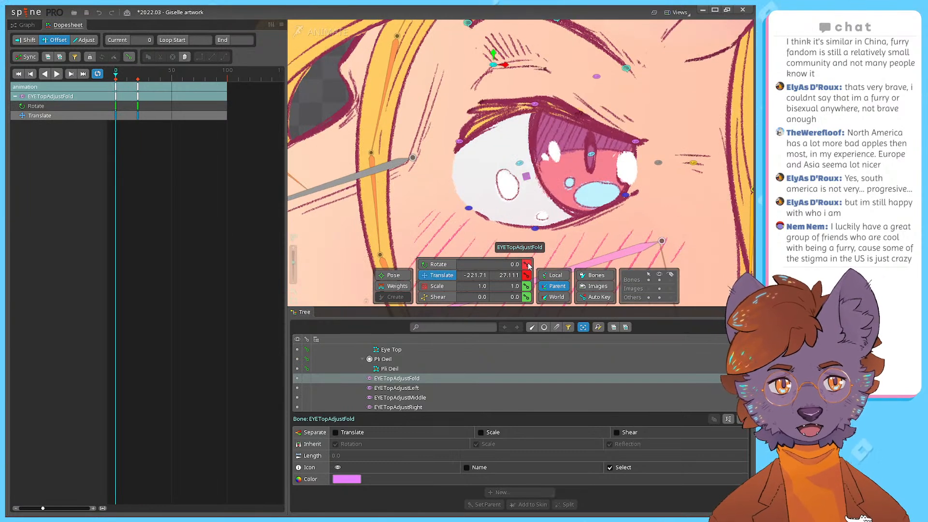
left_click(138, 77)
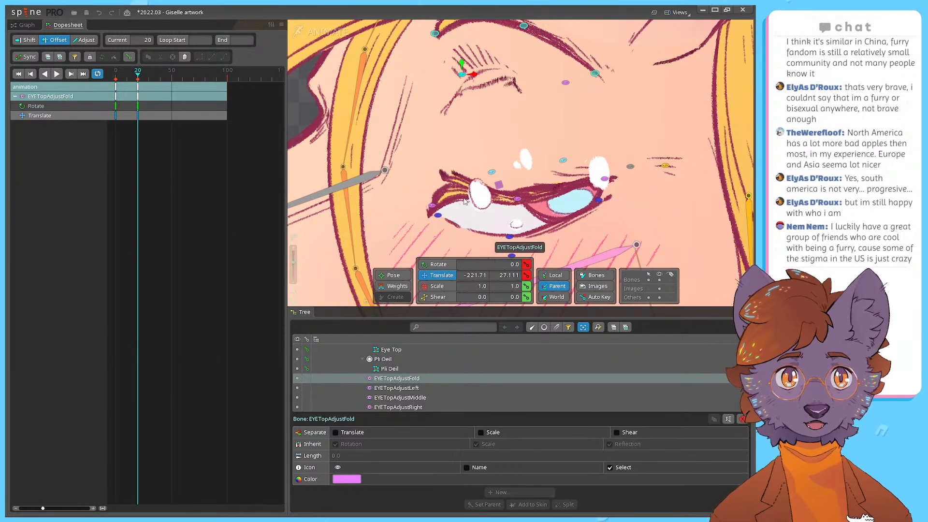
key("ctrl+z")
key("ctrl+z")
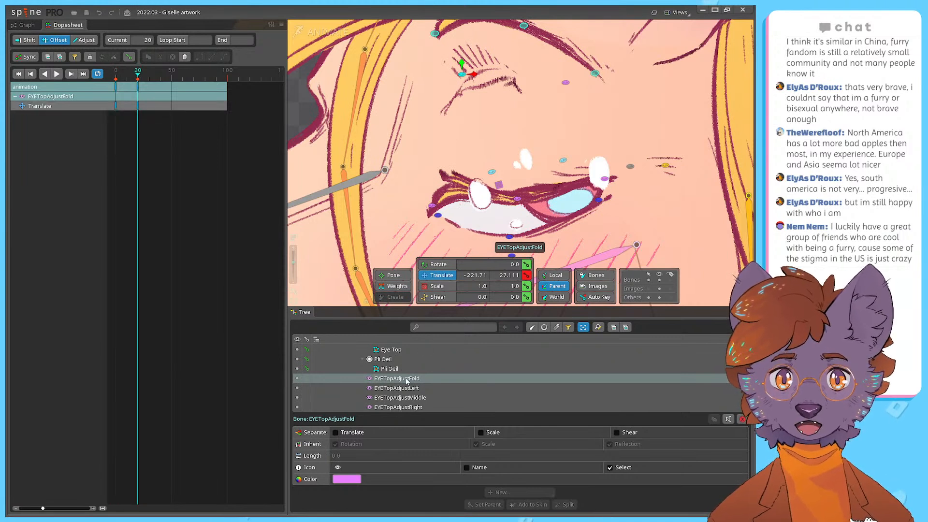
Step: Key the rotation of EYETopAdjustLeft at frames 0 and 20, rotating the bone to about -27.6 degrees at frame 20
left_click(405, 387)
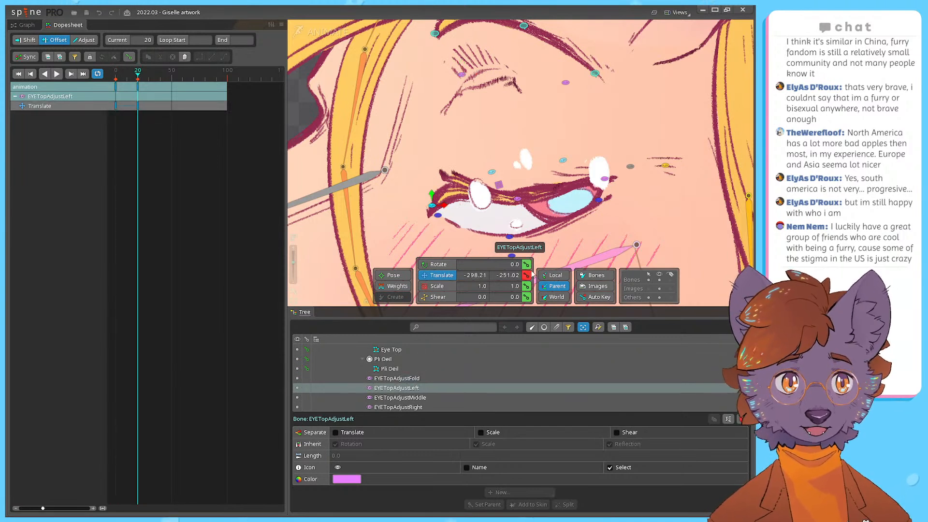
left_click(526, 264)
left_click(116, 76)
left_click(526, 264)
left_click(138, 75)
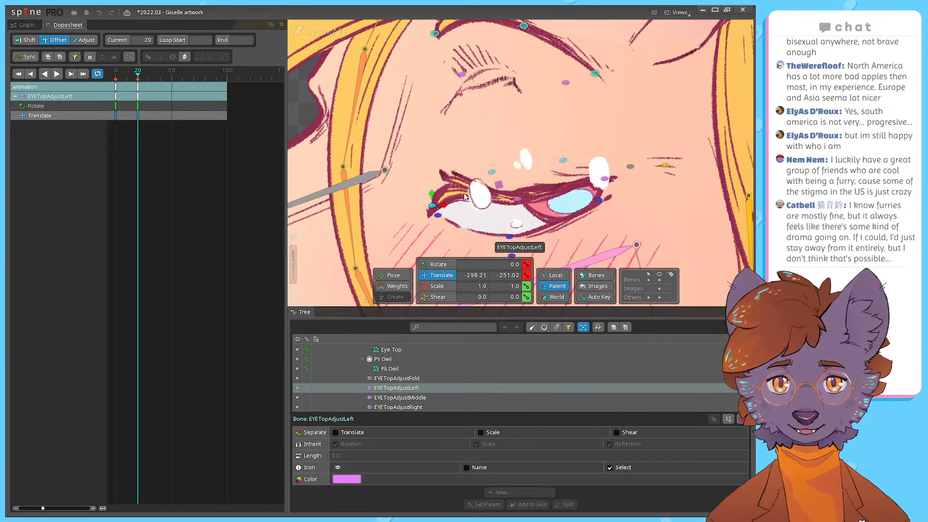
mouse_move(515, 263)
left_mouse_down()
mouse_move(506, 268)
mouse_move(529, 267)
left_mouse_up()
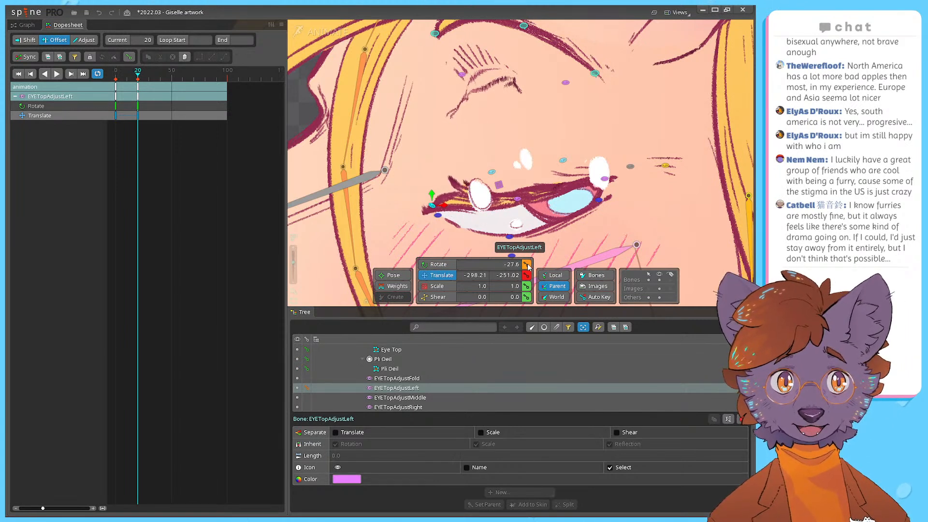
Step: Select EYETopAdjustFold and scrub from frame 0 toward frame 20 to check the rotated eyelid corner
left_click(463, 76)
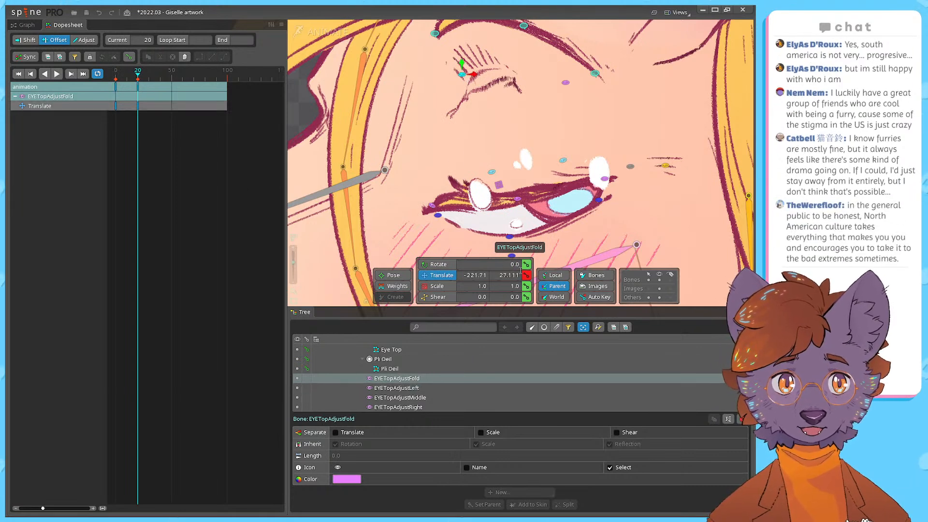
left_click_drag(127, 74, 97, 75)
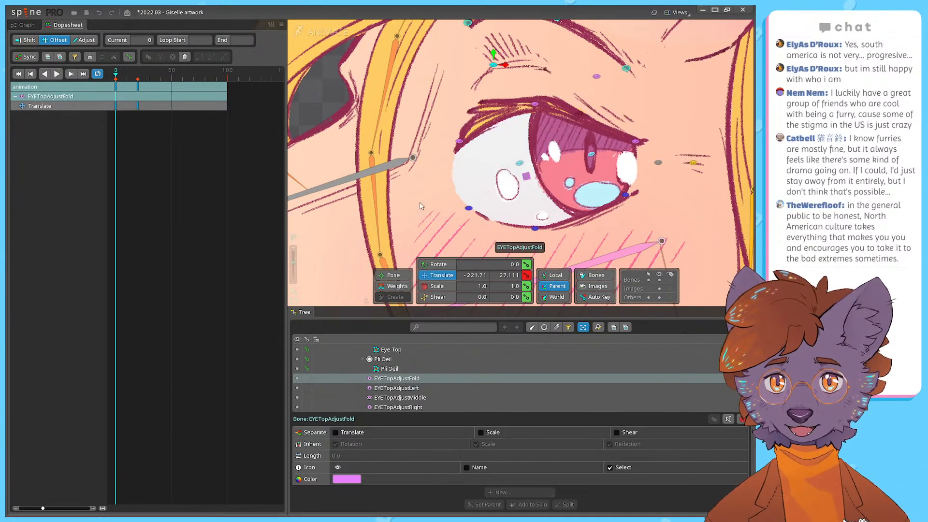
left_click(137, 74)
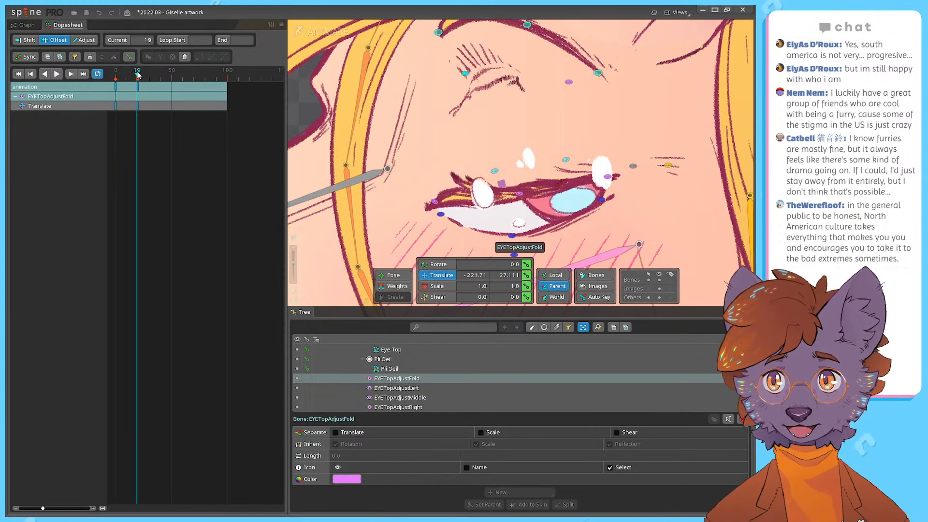
Step: Lower EYETopAdjustFold to about -220.25, -21.443 at frame 20 and key its translation
left_click_drag(138, 79, 138, 79)
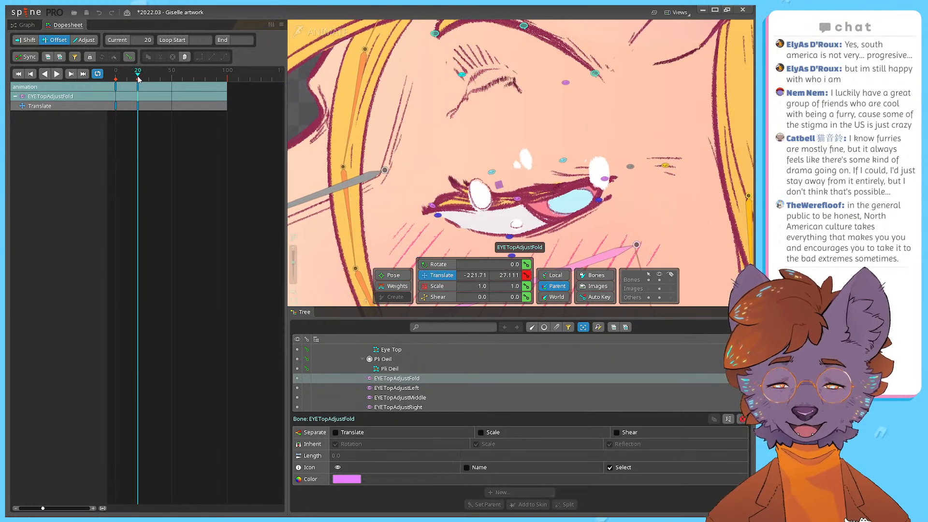
left_click_drag(463, 80, 464, 100)
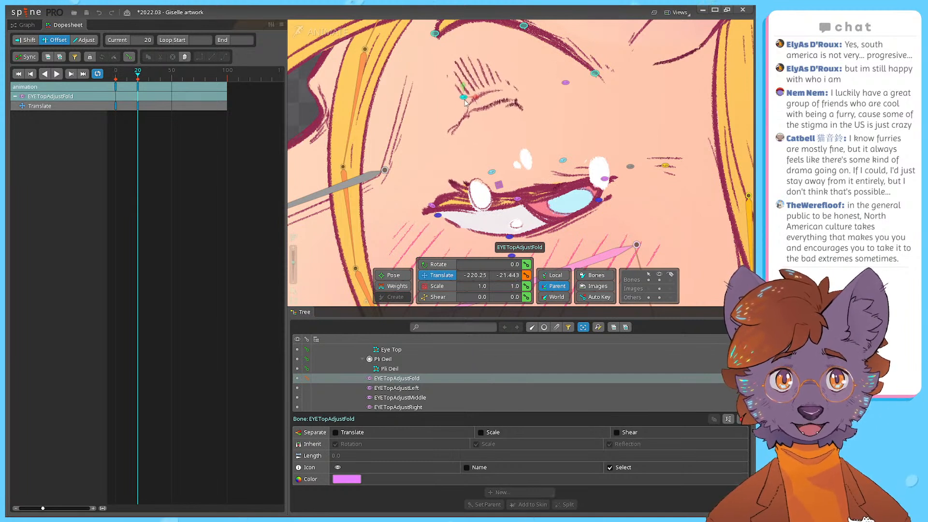
left_click(526, 275)
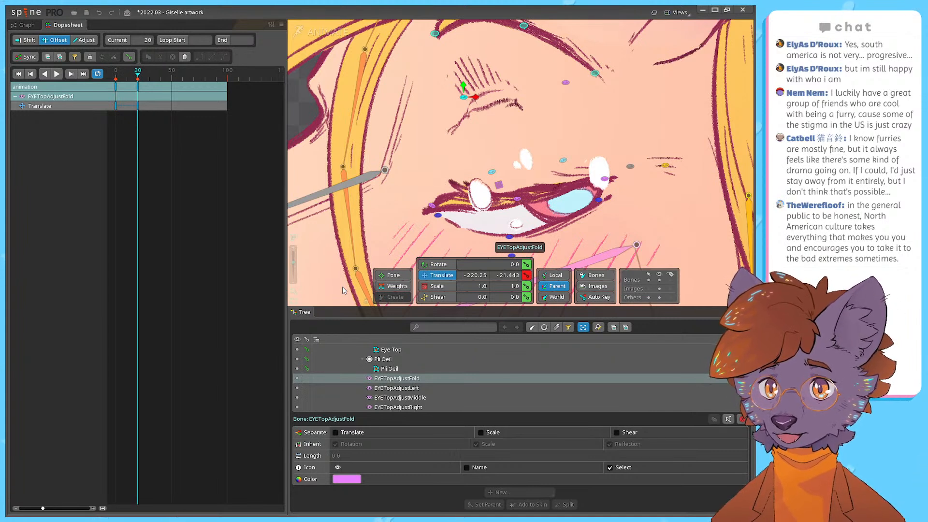
scroll(502, 171, "down", 8)
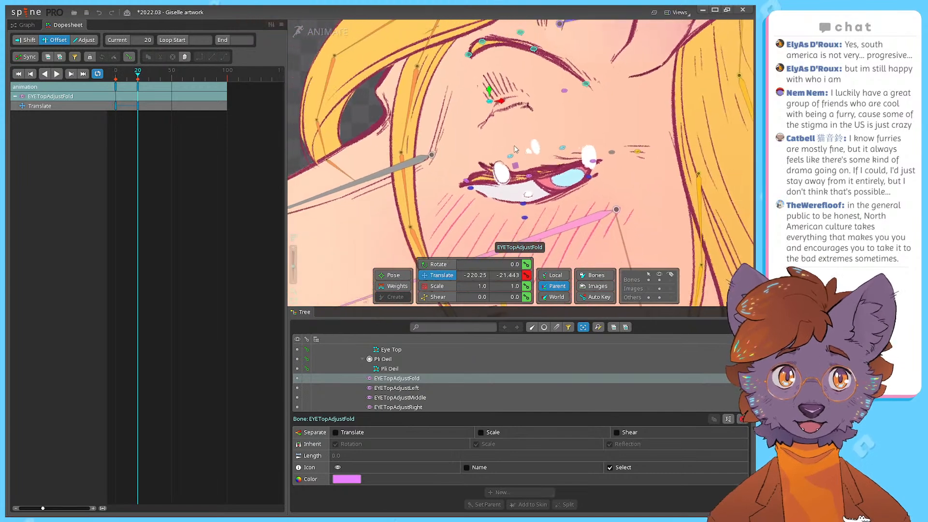
scroll(503, 171, "up", 5)
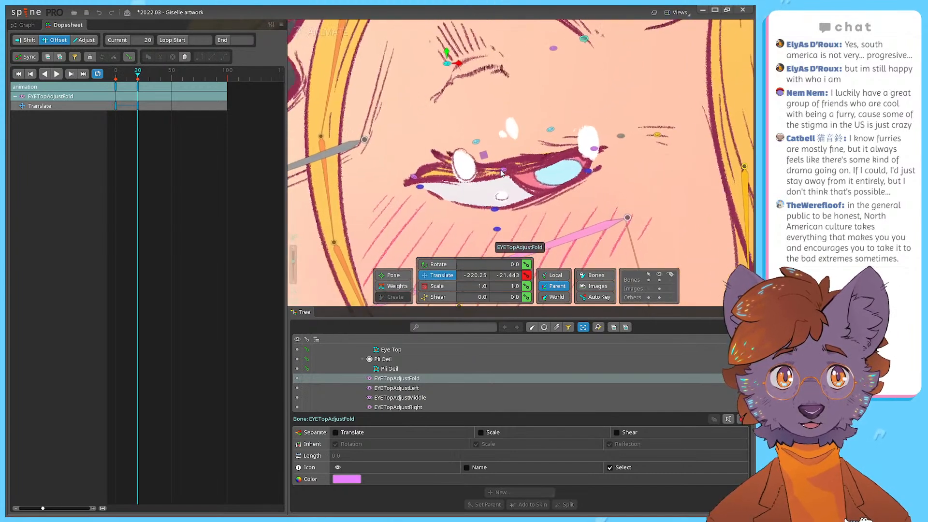
Step: Try small position adjustments of EYETopAdjustMiddle on the upper eyelid at frame 20
left_click_drag(507, 182, 511, 184)
left_click(596, 152)
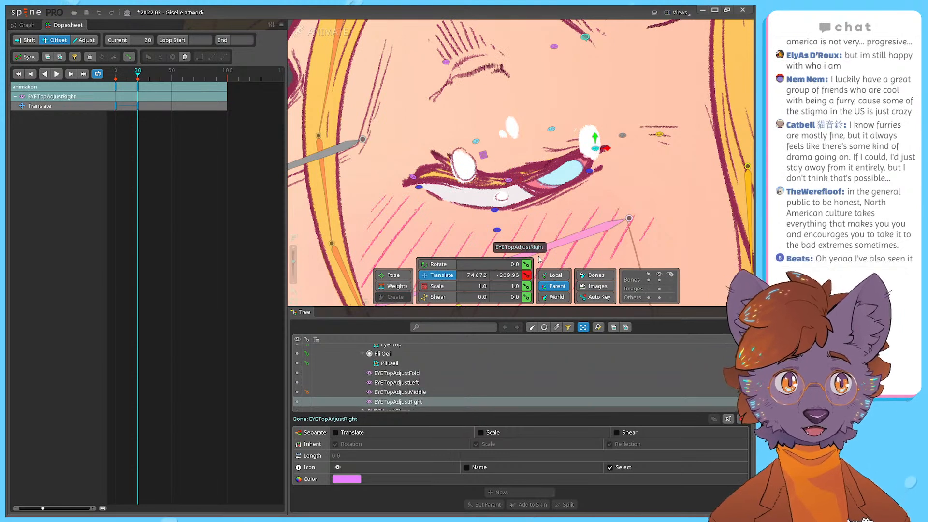
left_click_drag(509, 183, 509, 185)
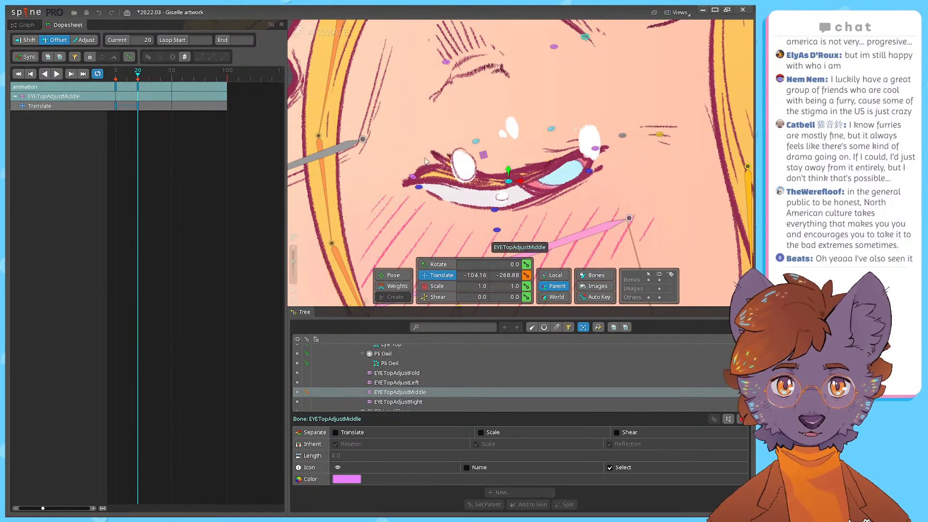
left_click(446, 62)
left_click_drag(464, 145, 490, 186)
scroll(490, 186, "down", 1)
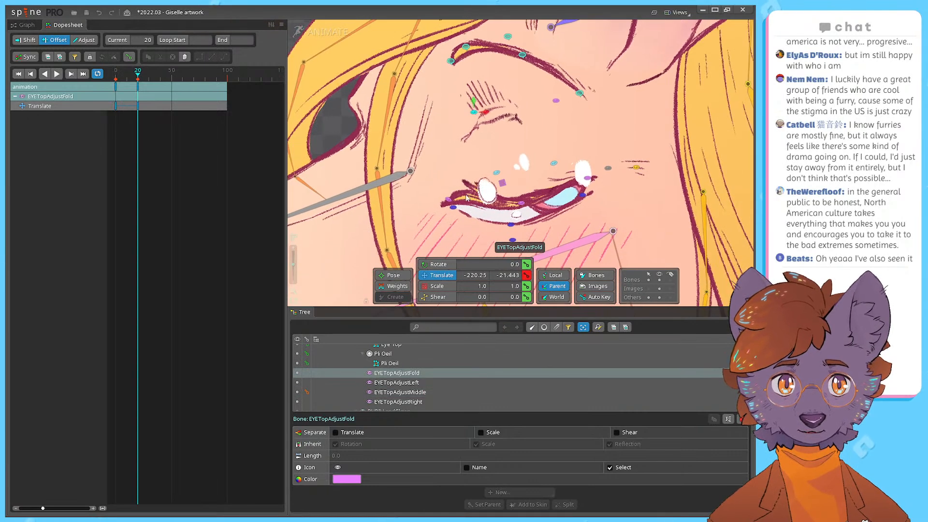
left_click(449, 201)
mouse_move(137, 73)
left_mouse_down()
mouse_move(116, 74)
mouse_move(139, 80)
left_mouse_up()
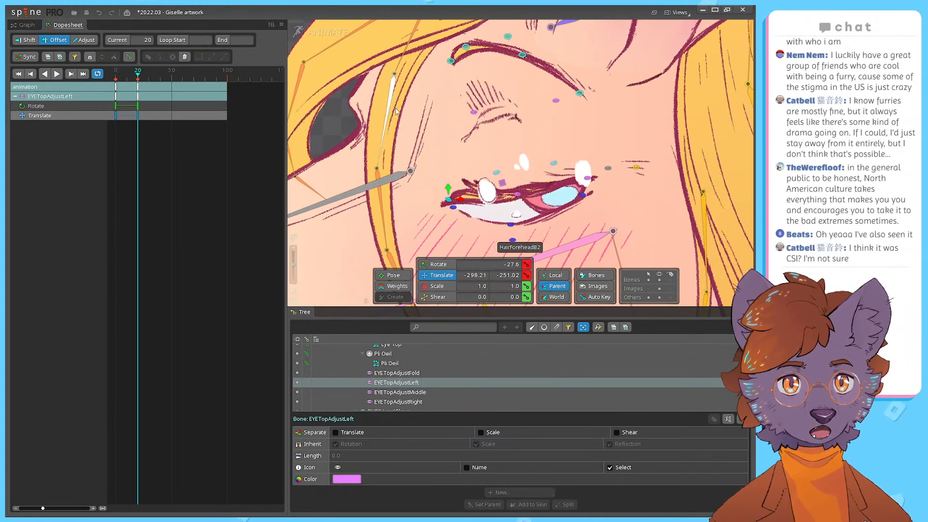
left_click(518, 196)
left_click(505, 196)
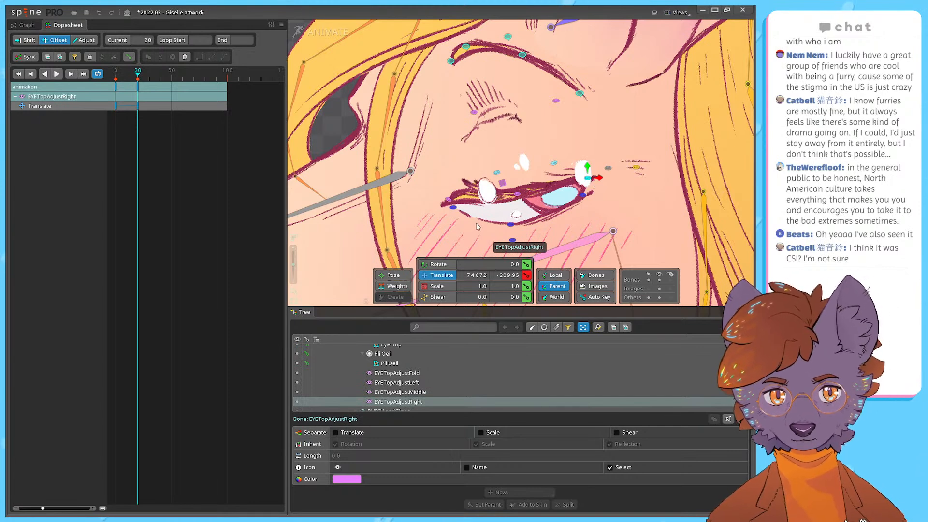
left_click(501, 203)
left_click_drag(502, 205, 501, 201)
Step: Select the four EYETopAdjust bones, scrub between frames 0 and 20 to check the eyelid closing, and save the project
left_click(458, 125)
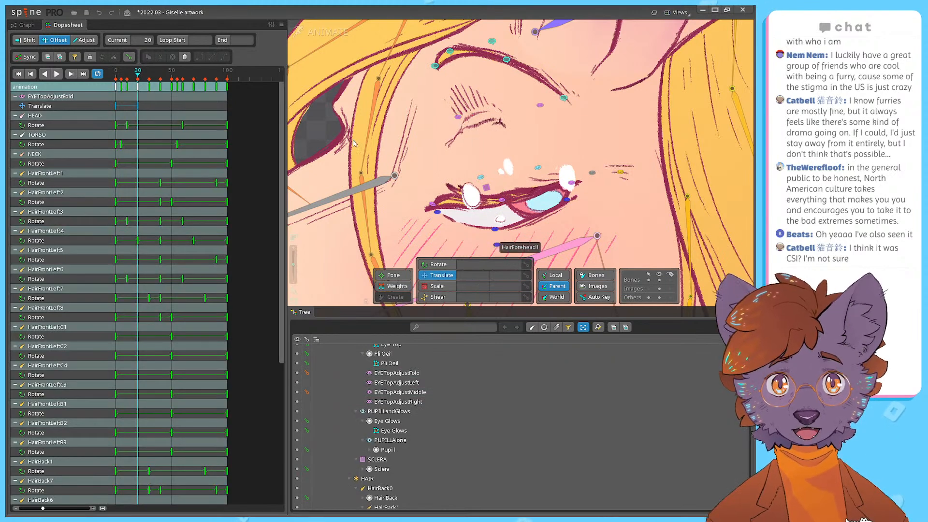
left_click(405, 373)
left_click(413, 402, "shift")
left_click_drag(550, 162, 533, 173)
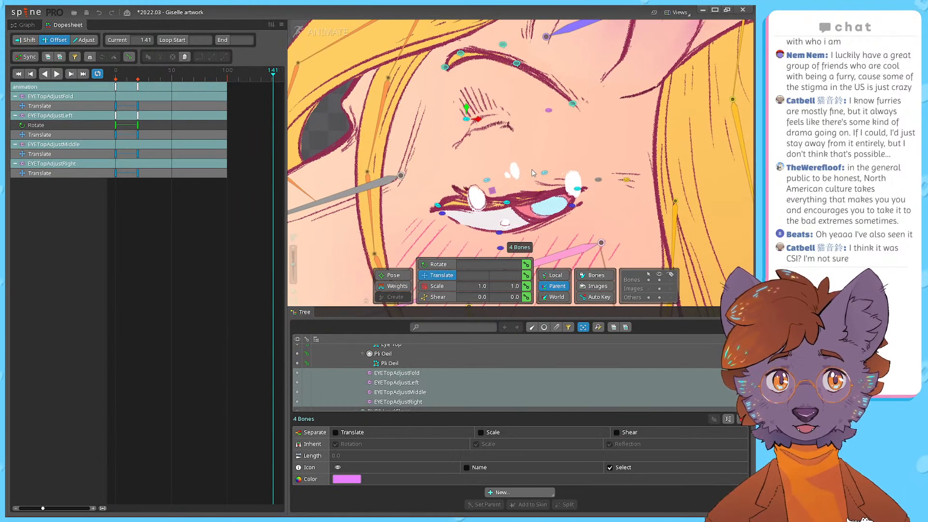
left_click(108, 77)
left_click_drag(109, 77, 139, 77)
left_click(214, 197)
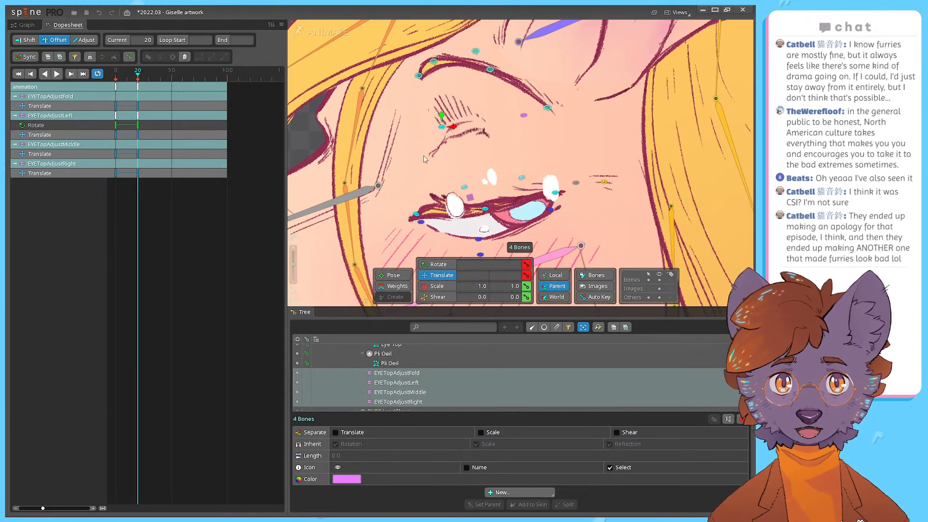
left_click(164, 251)
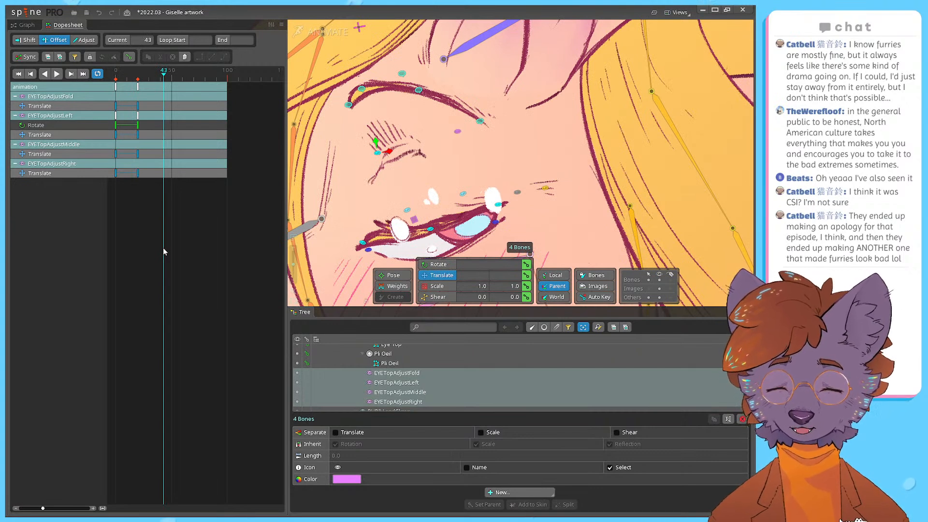
left_click(115, 75)
left_click_drag(115, 75, 137, 80)
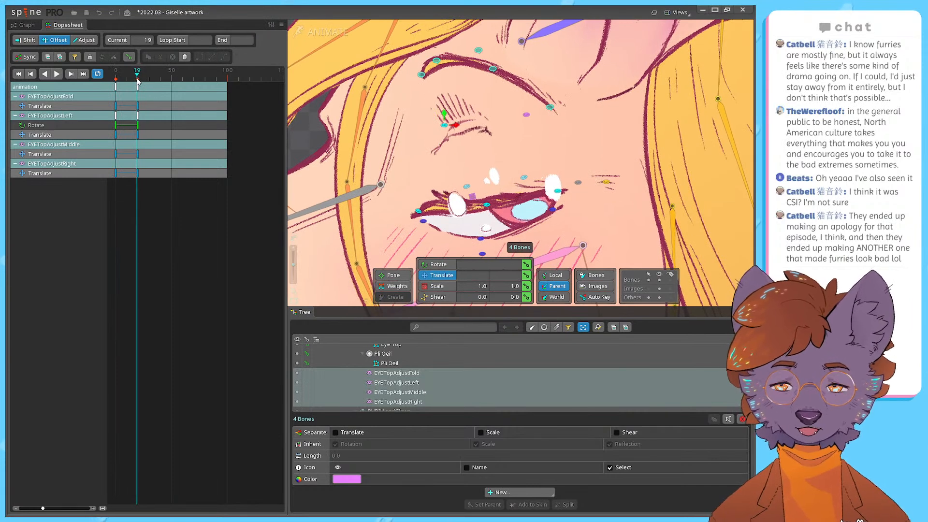
key("ctrl+s")
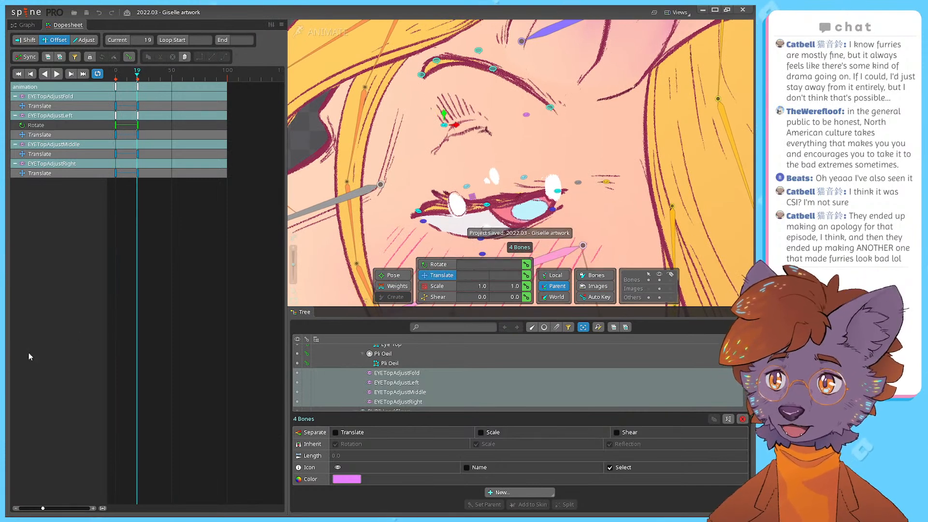
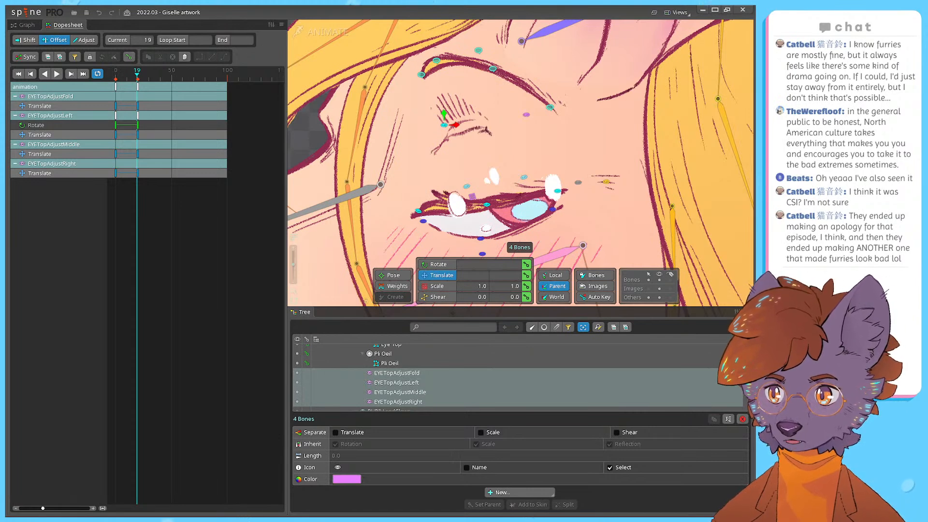
Step: Scrub between frames 0 and 22 and examine how EYETopAdjustLeft and EYETopAdjustFold sit on the open and closed eye
left_click_drag(138, 74, 153, 276)
left_click(138, 103)
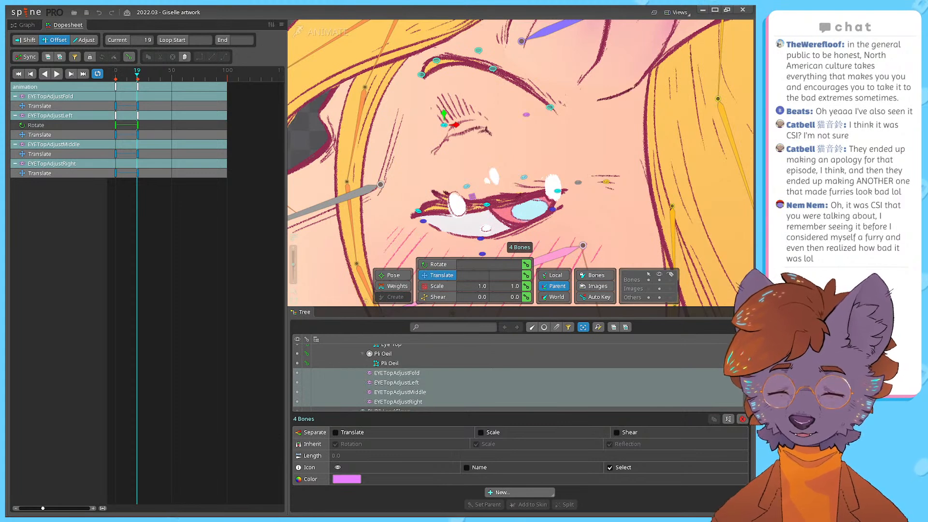
left_click(116, 75)
left_click_drag(115, 75, 140, 76)
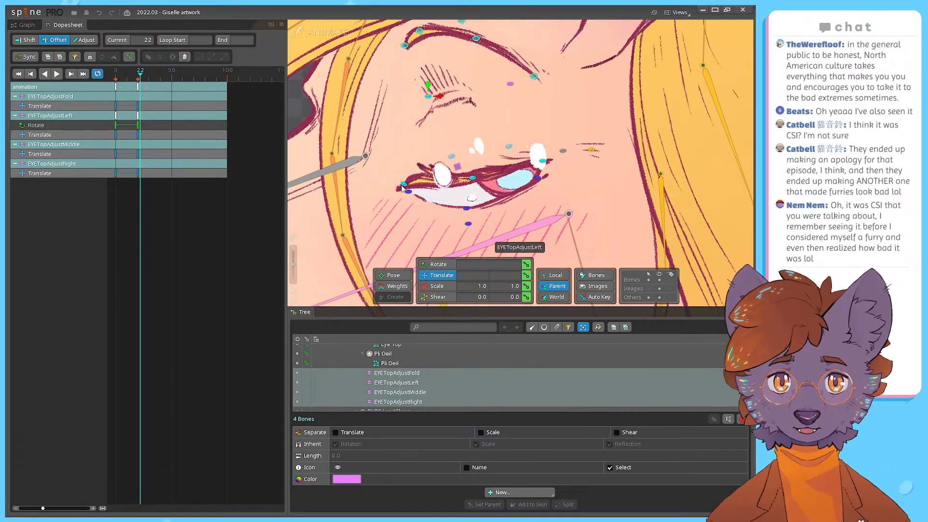
left_click(404, 186)
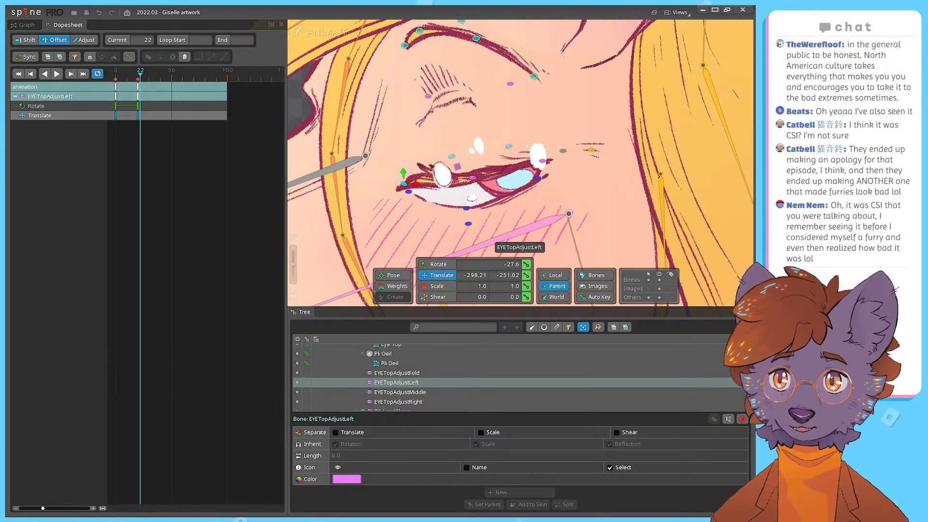
left_click_drag(140, 87, 116, 87)
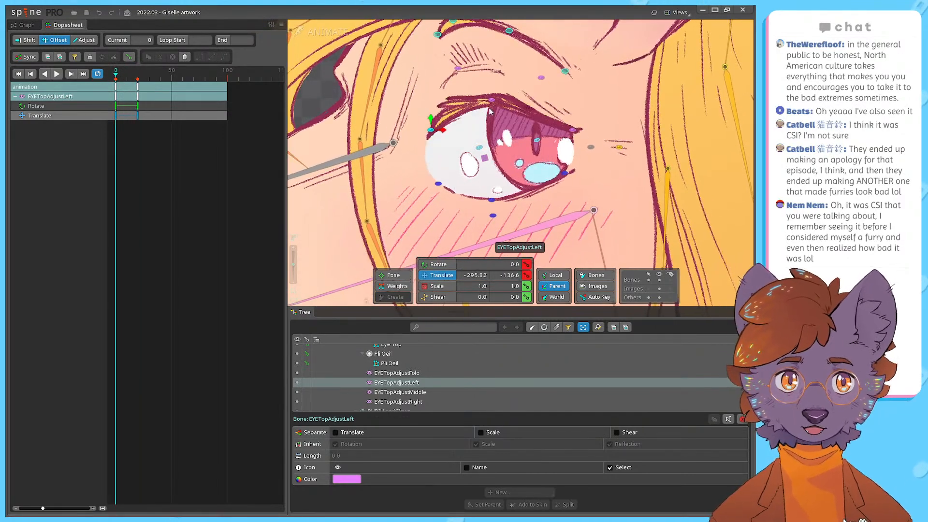
left_click(458, 69)
left_click_drag(460, 73, 440, 112)
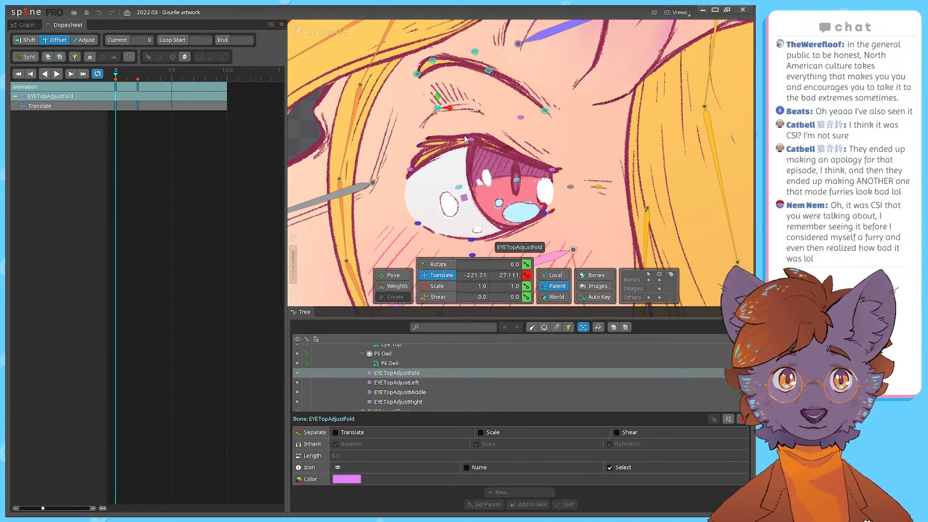
left_click_drag(461, 213, 455, 202)
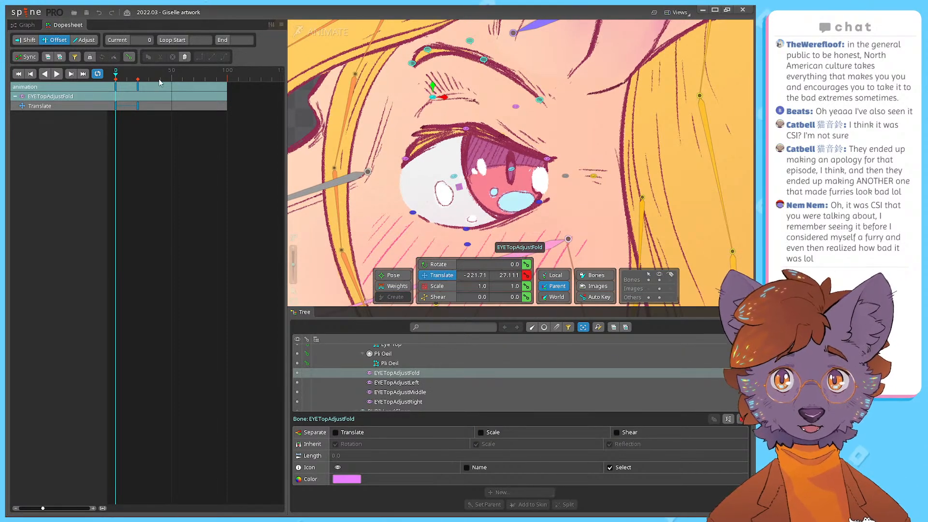
left_click_drag(137, 73, 116, 74)
Step: Set the rotation of EYETopAdjustLeft to -37.2 degrees at frame 20 and key it
left_click(404, 161)
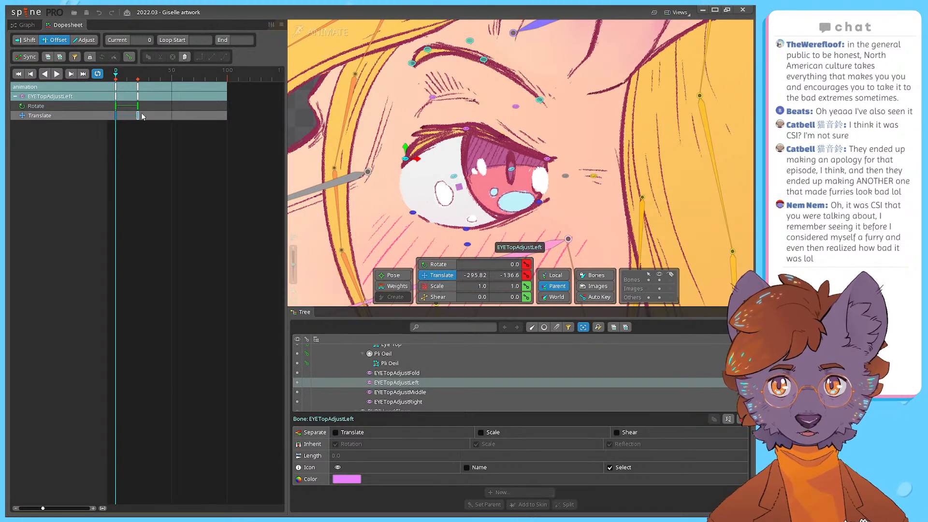
left_click(137, 76)
left_click_drag(516, 264, 516, 265)
left_click(526, 264)
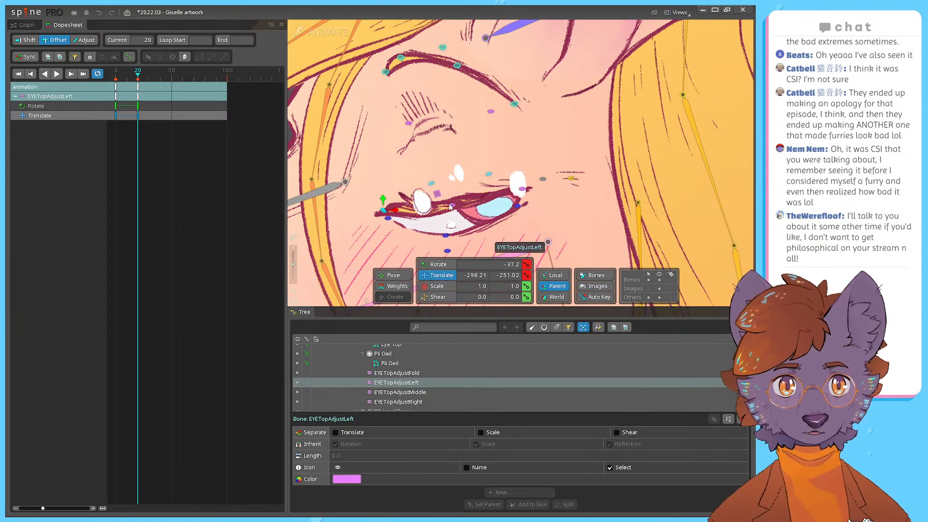
Step: Key the rotation of EYETopAdjustRight at frames 0 and 20, rotating the bone to 24 degrees at frame 20
left_click(453, 210)
left_click_drag(453, 211, 455, 224)
left_click(521, 193)
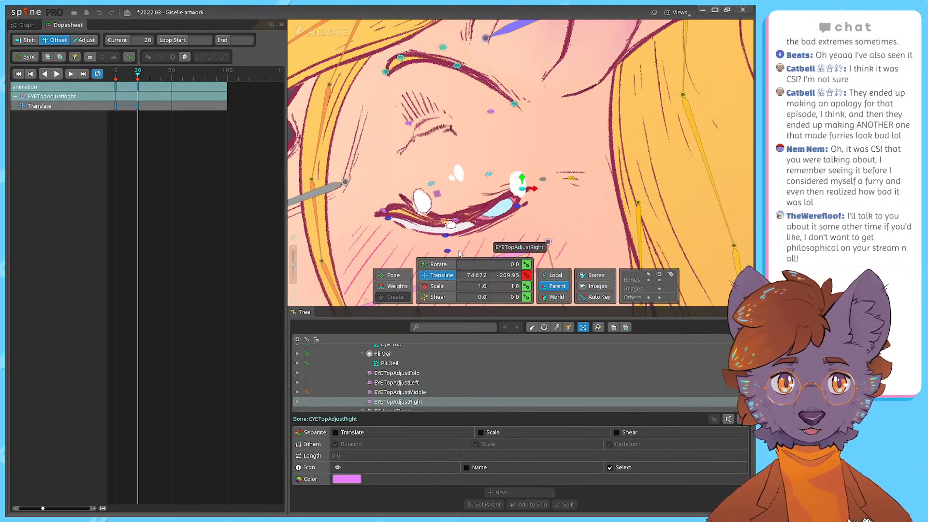
left_click(526, 265)
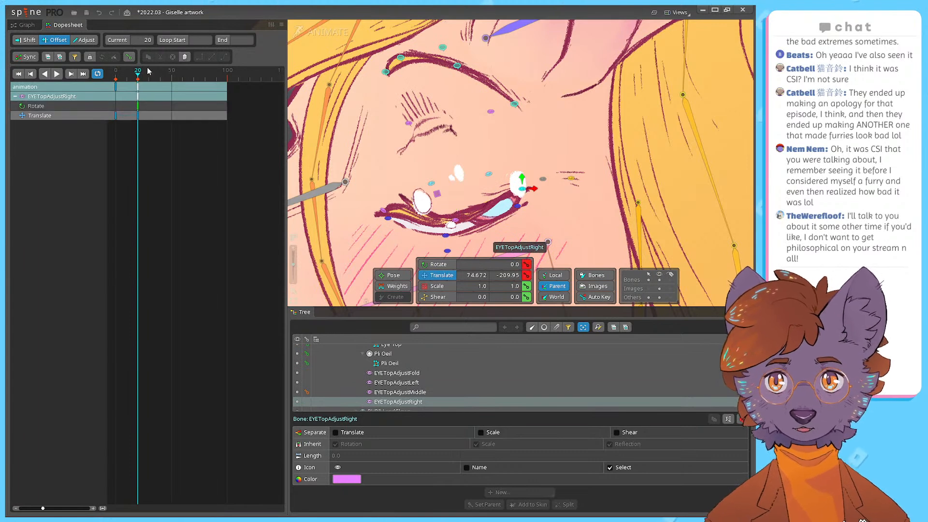
left_click(115, 72)
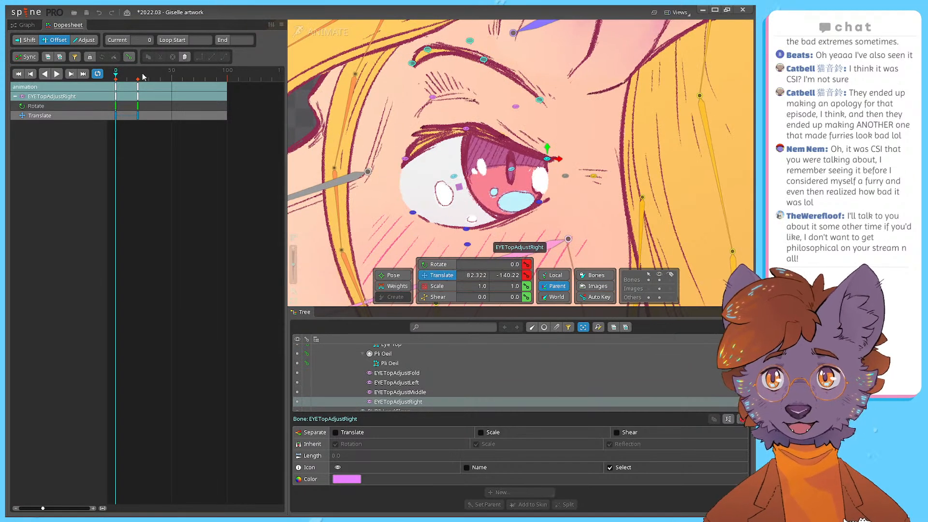
left_click(138, 73)
scroll(513, 265, "up", 20)
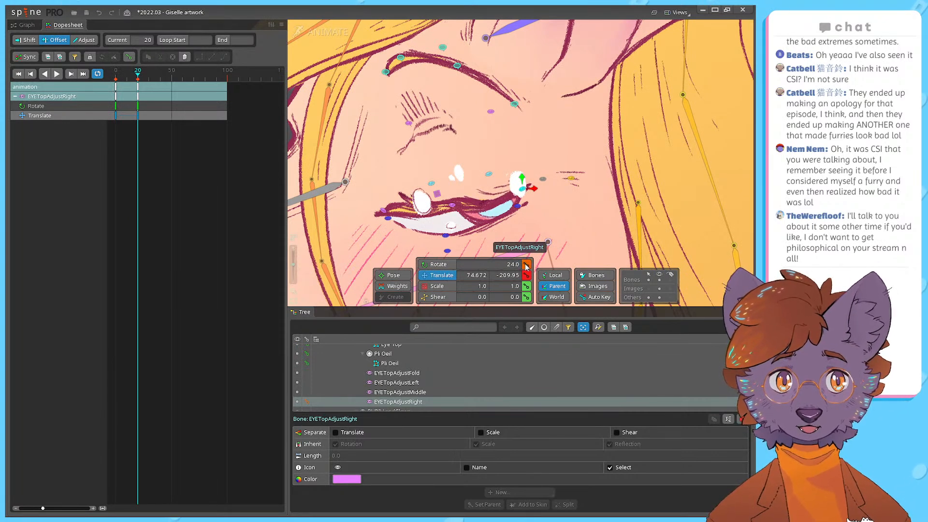
left_click(526, 265)
left_click(116, 73)
left_click_drag(116, 73, 138, 73)
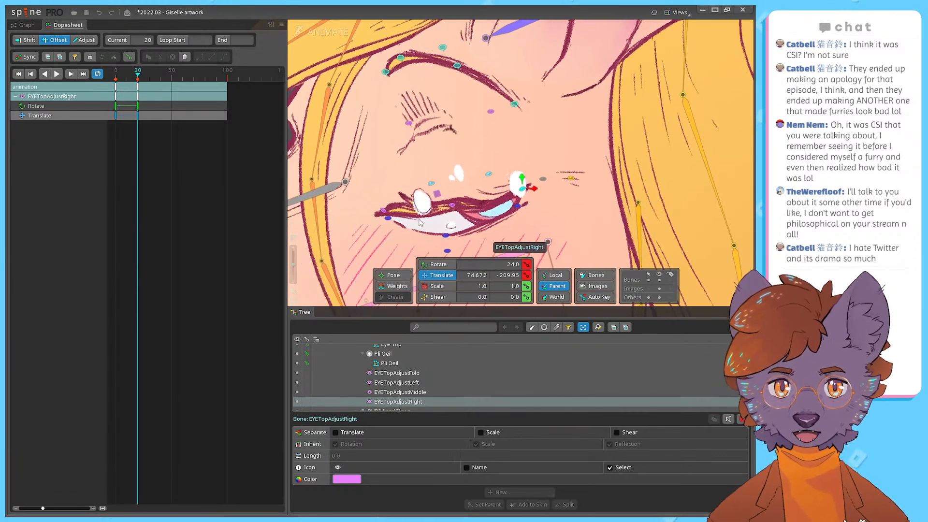
Step: Lower EYETopAdjustMiddle to about -118.12, -284.67 at frame 20, key its translation, and scrub back to frame 0 to check
left_click_drag(452, 206, 451, 225)
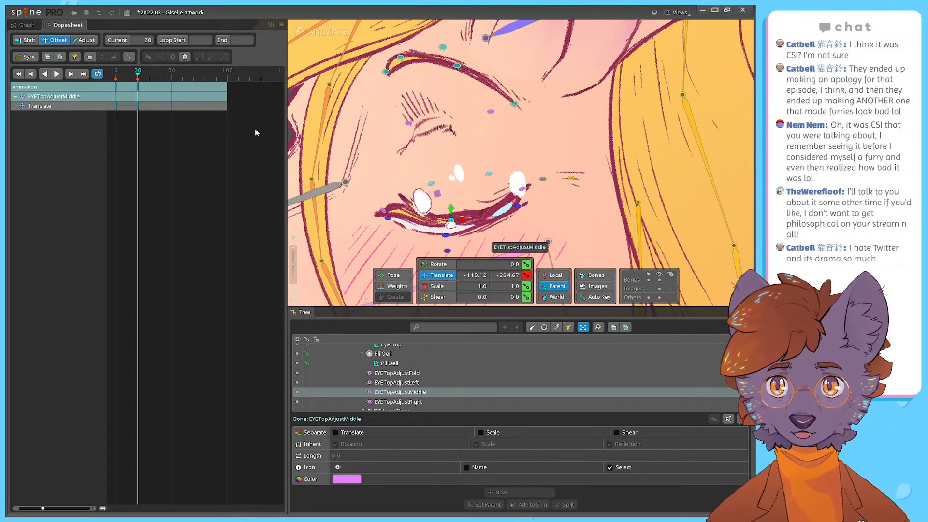
mouse_move(138, 72)
left_mouse_down()
mouse_move(108, 75)
mouse_move(136, 80)
left_mouse_up()
left_click_drag(164, 156, 100, 95)
scroll(427, 175, "down", 3)
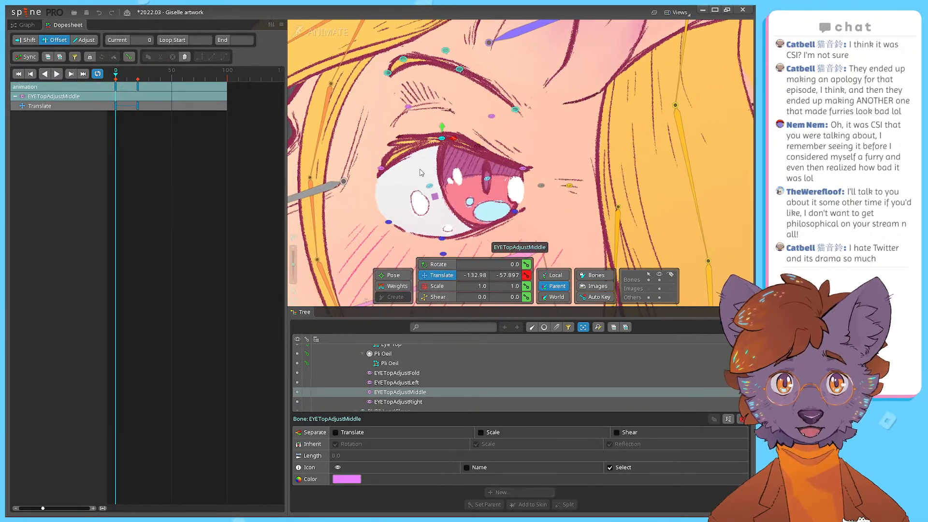
scroll(505, 177, "up", 1)
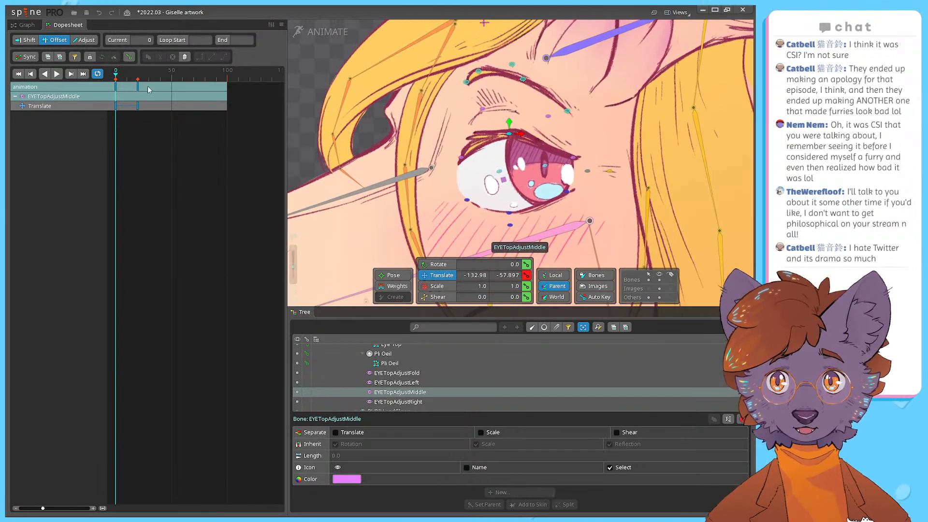
Step: Raise EyeBottomAjustMiddle to about -0.29, 78.78 at frame 20 and key its translation
left_click_drag(118, 78, 140, 80)
left_click_drag(534, 176, 511, 196)
left_click(474, 237)
scroll(473, 240, "up", 2)
left_click_drag(468, 228, 469, 213)
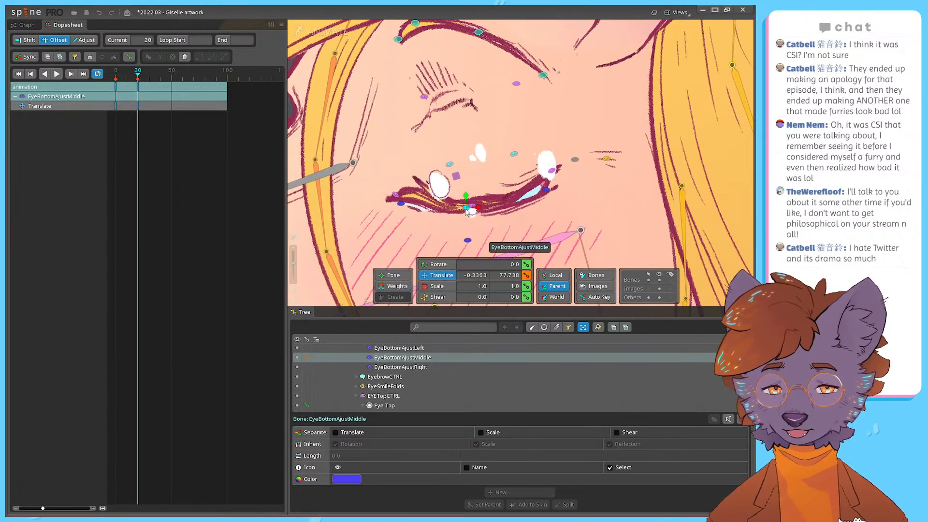
left_click_drag(470, 208, 469, 207)
key("k")
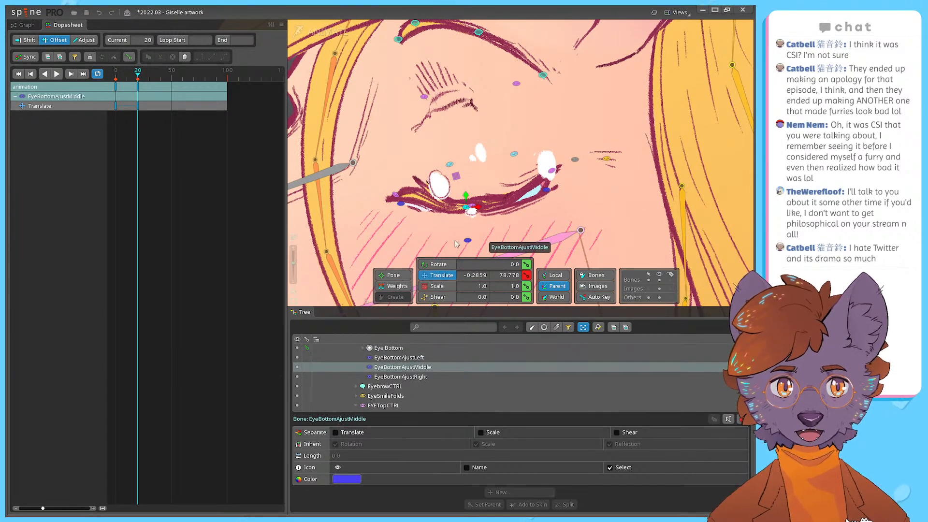
Step: Move EyeBottomAjustLeft to about -145.5, 110.12 at frame 20 and key its translation
mouse_move(130, 78)
left_mouse_down()
mouse_move(99, 81)
mouse_move(139, 89)
left_mouse_up()
left_click(406, 197)
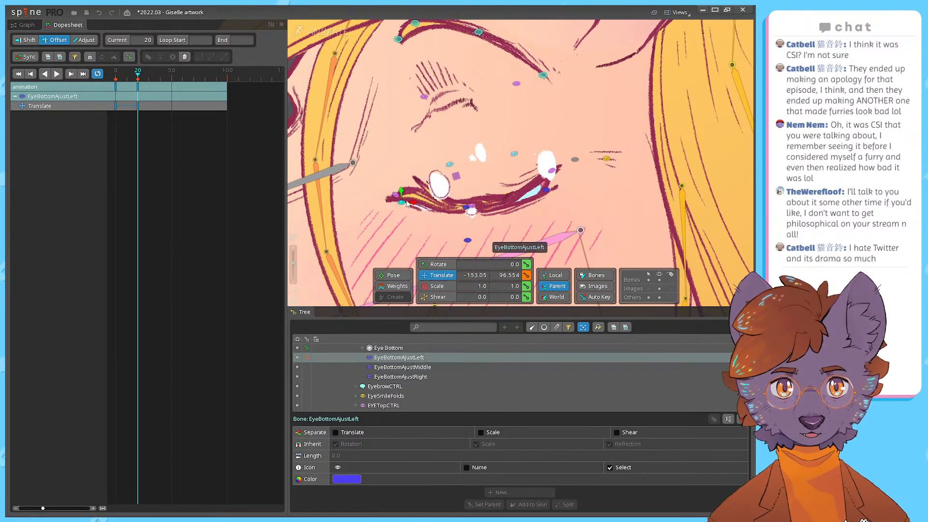
key("k")
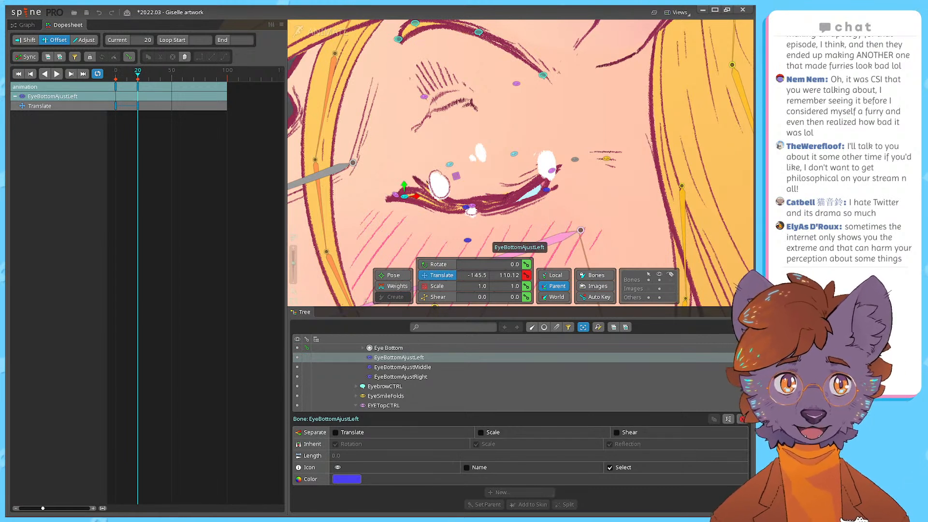
Step: Move EyeBottomAjustRight to about 186.95, 143.58 at frame 20 and key its translation
left_click_drag(547, 190, 532, 183)
left_click(527, 275)
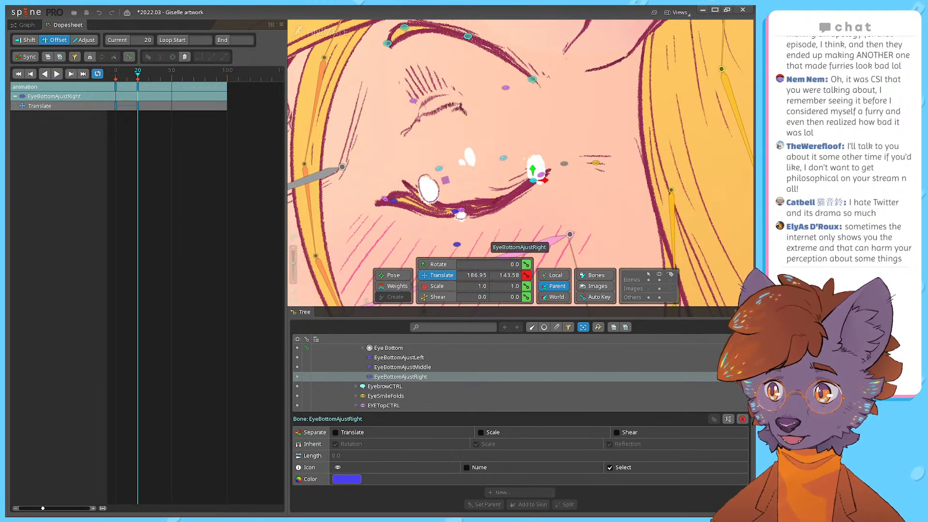
Step: Examine the closed eye at frame 20 and compare it with the open eye in the setup pose
scroll(471, 176, "down", 6)
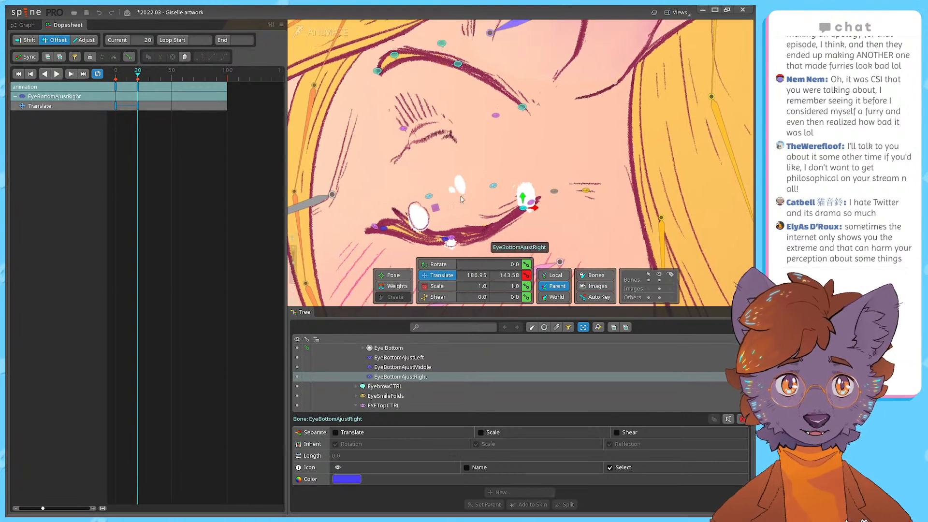
scroll(458, 205, "up", 6)
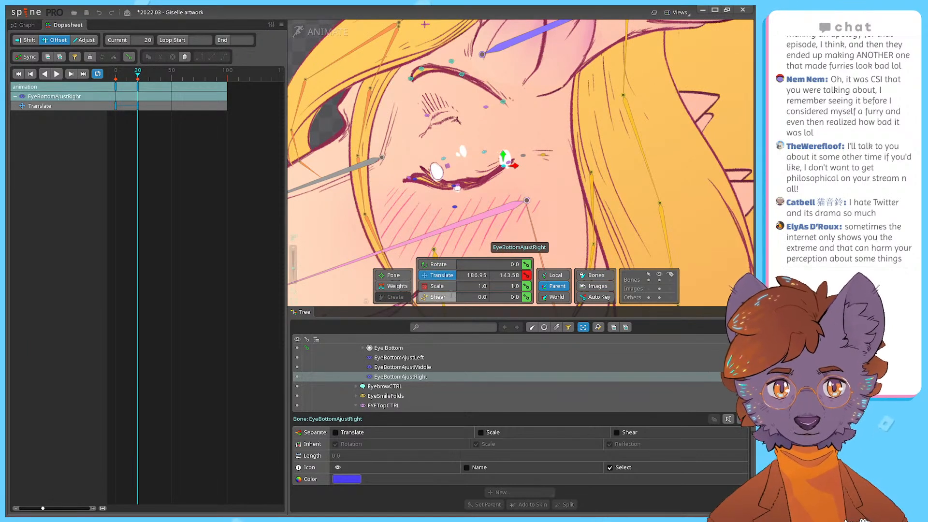
left_click(324, 34)
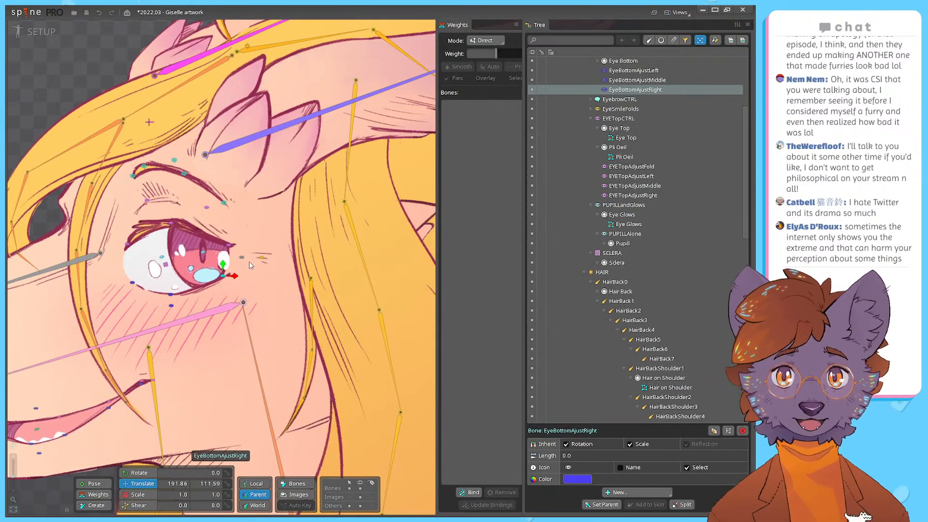
left_click(45, 31)
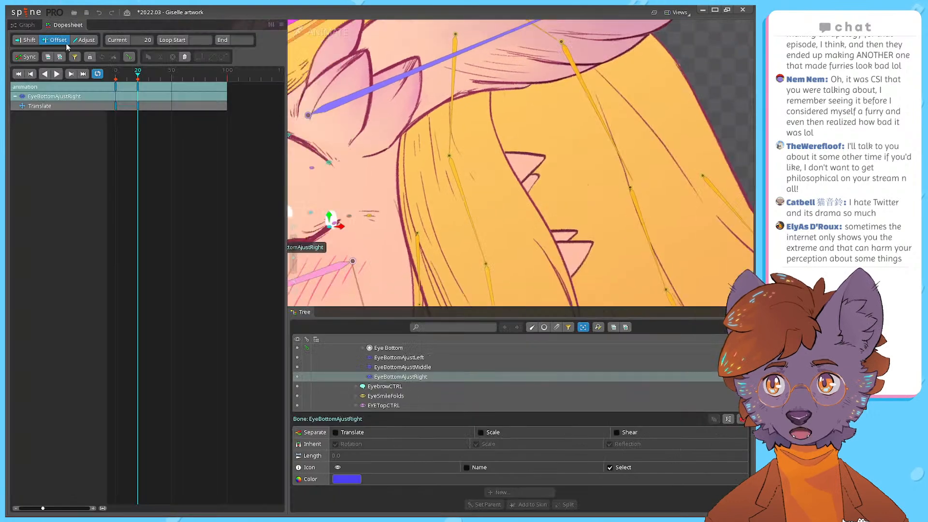
scroll(475, 194, "up", 4)
scroll(475, 194, "up", 2)
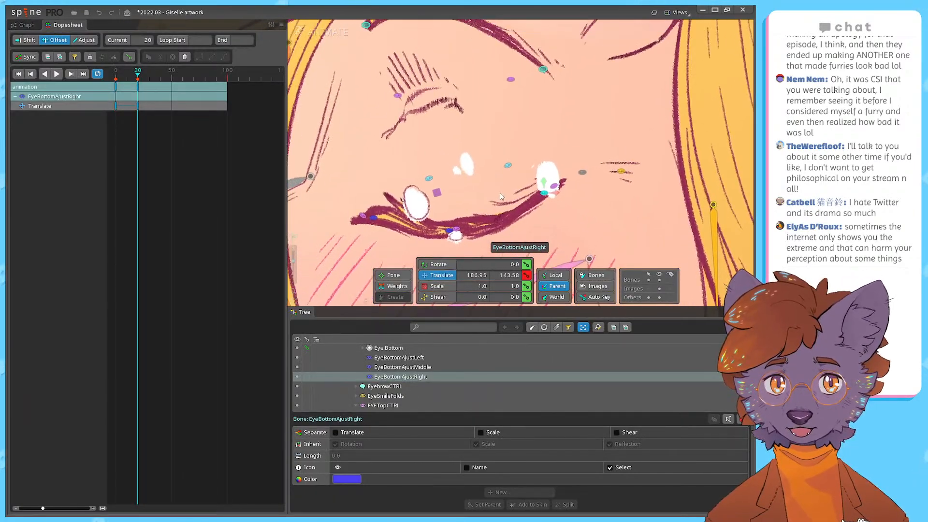
mouse_move(138, 74)
left_mouse_down()
mouse_move(117, 81)
mouse_move(139, 86)
left_mouse_up()
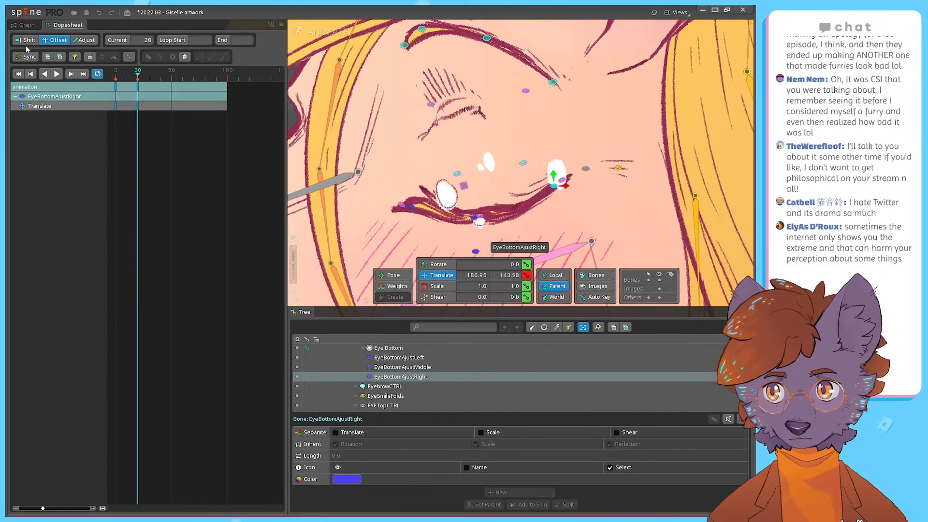
Step: In Setup mode, reorder the Eye Glows slot directly below Eye Bottom in the draw order, and return to Animate mode
left_click(319, 32)
scroll(594, 305, "down", 10)
scroll(594, 306, "down", 1)
left_click(558, 188)
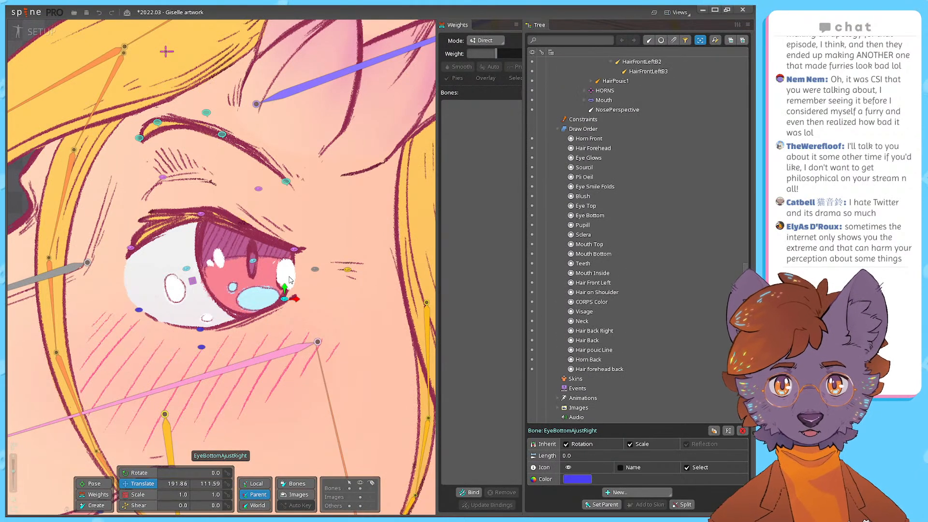
left_click(596, 148)
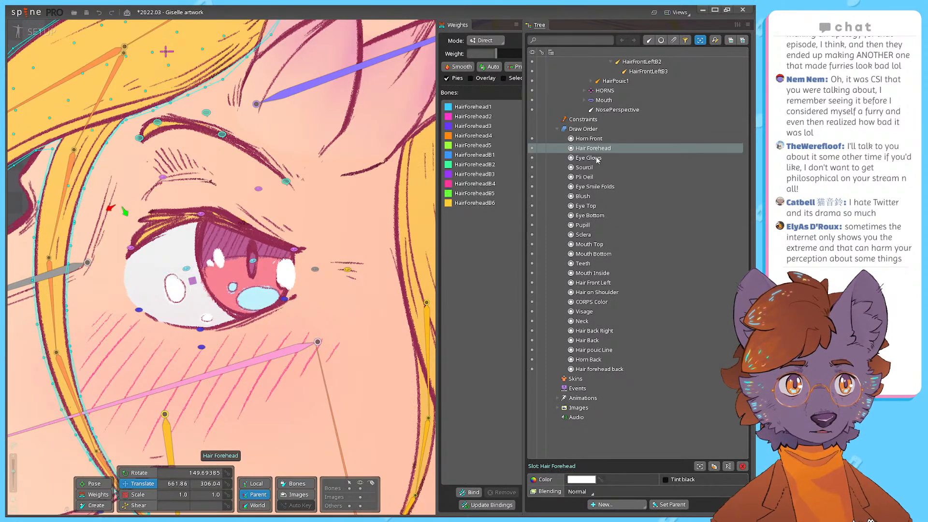
left_click(597, 158)
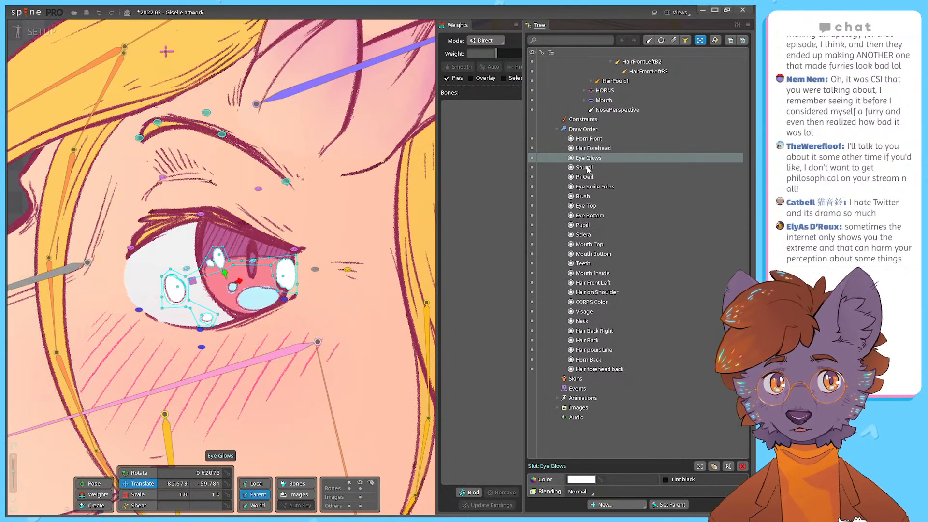
mouse_move(590, 158)
left_mouse_down()
mouse_move(591, 230)
mouse_move(590, 215)
left_mouse_up()
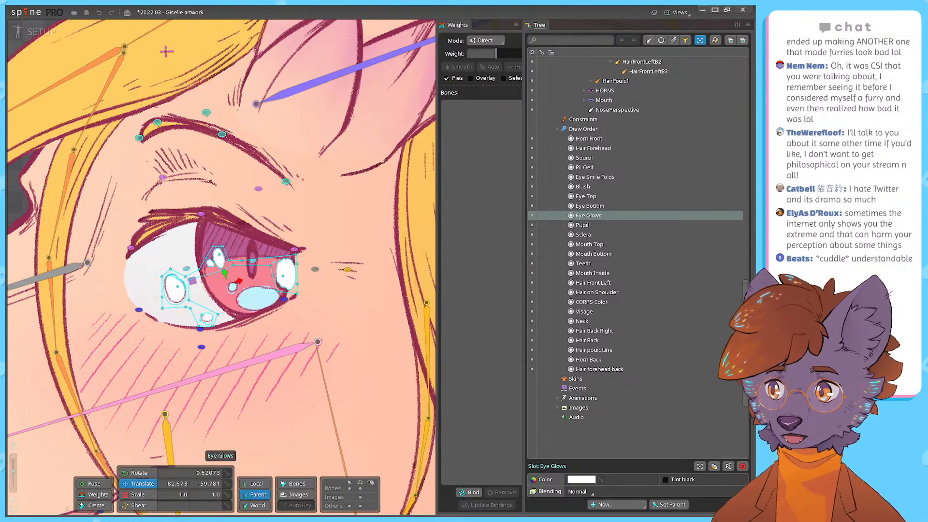
left_click(35, 32)
scroll(386, 168, "down", 5)
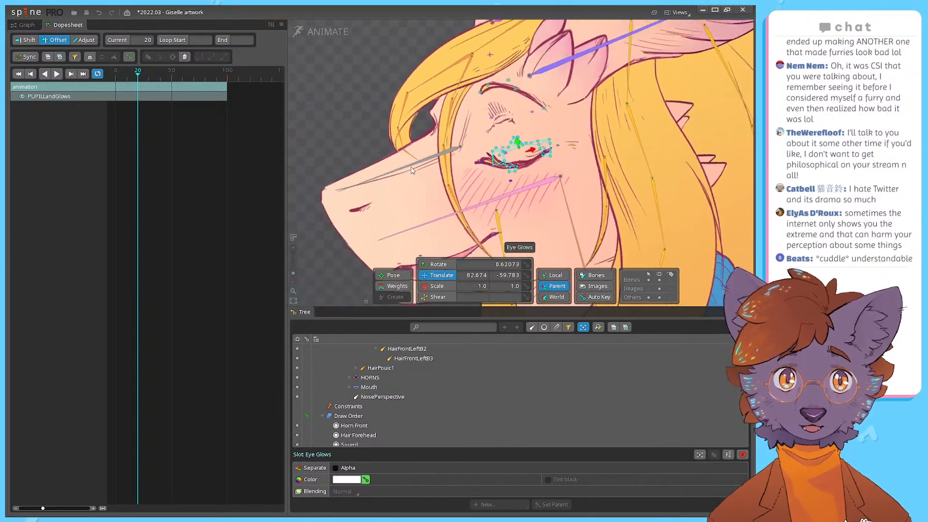
scroll(511, 159, "up", 5)
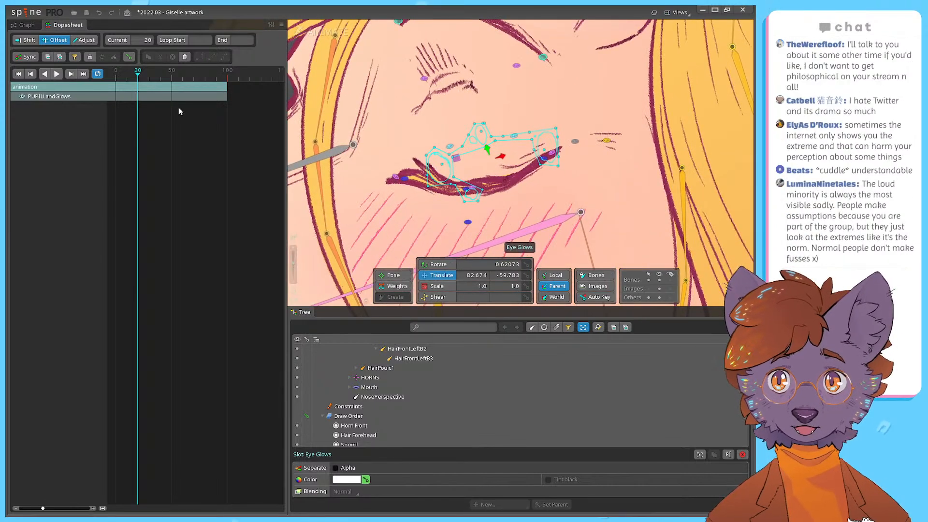
Step: Key EYETopAdjustMiddle at about -121.6, -273.6 on frame 20 and nudge EyeBottomAjustMiddle to meet it, closing the lid over the glows
scroll(406, 378, "up", 10)
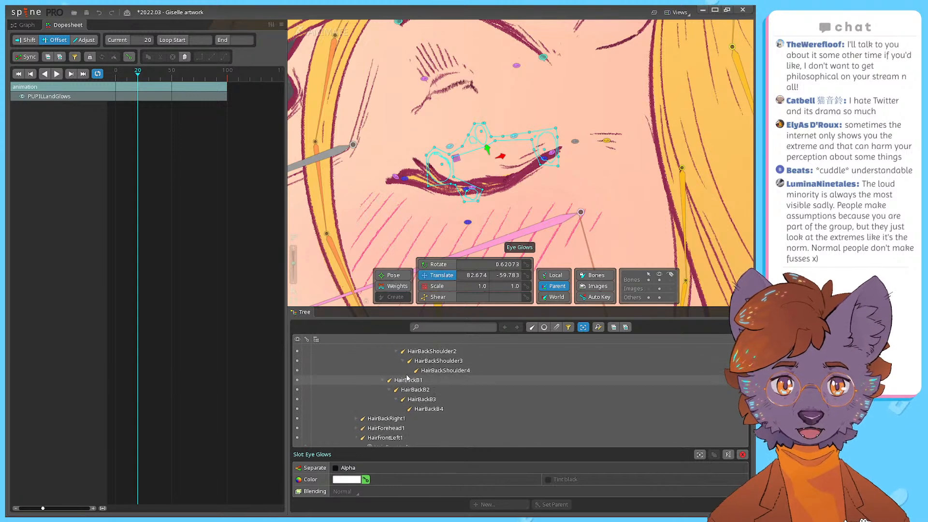
scroll(406, 379, "up", 10)
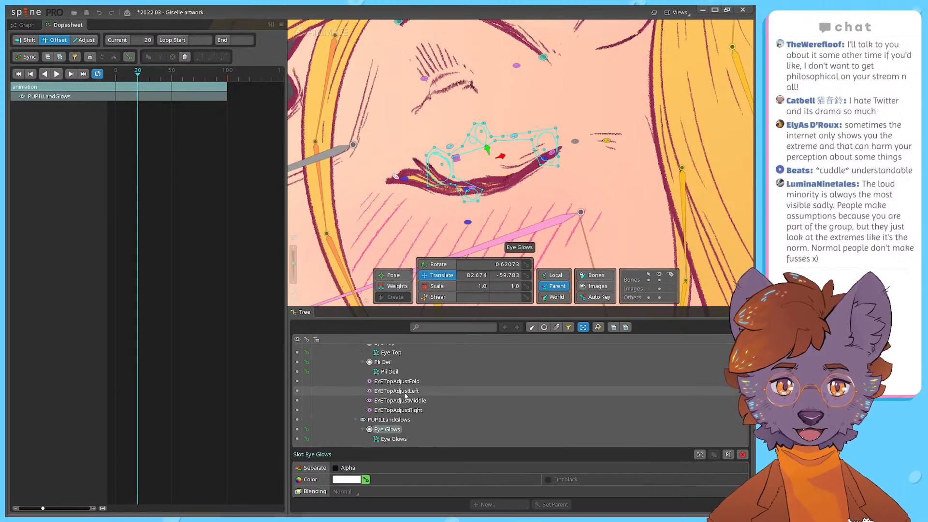
left_click(406, 388)
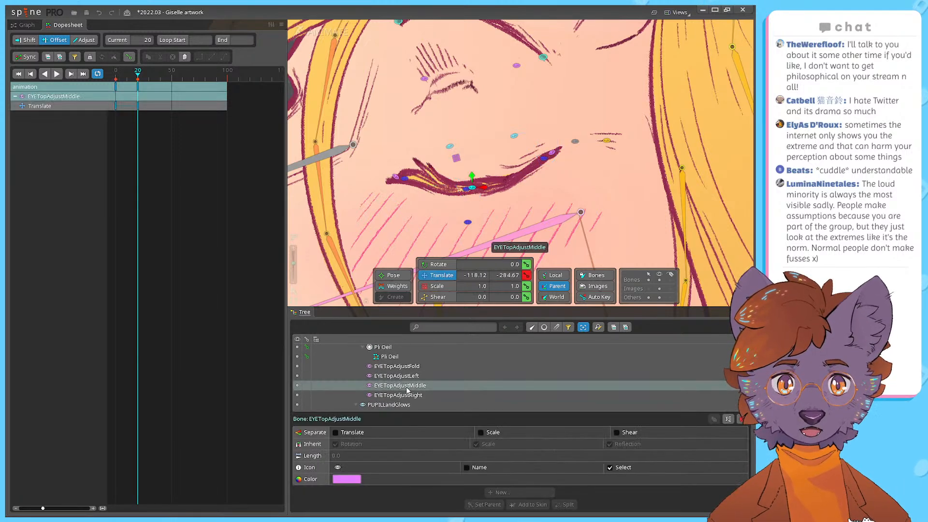
left_click(471, 187)
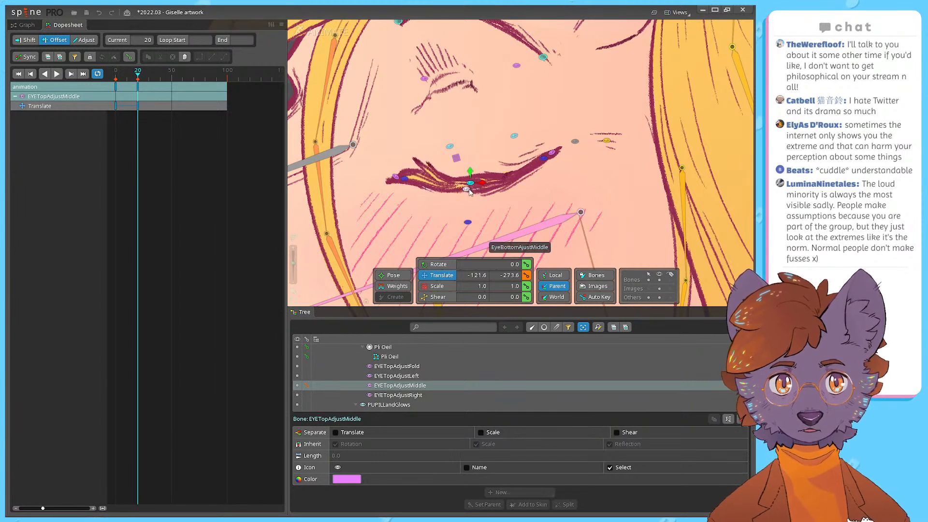
left_click_drag(471, 188, 472, 186)
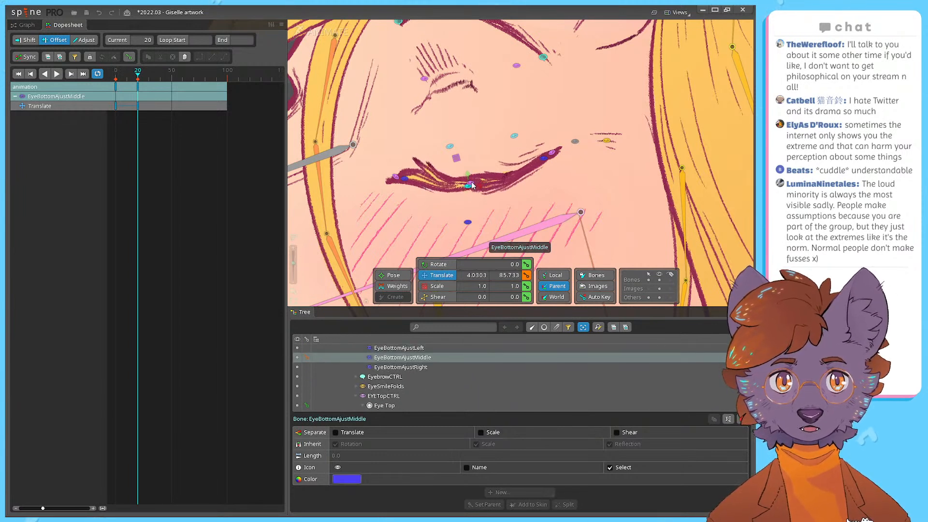
left_click(473, 185)
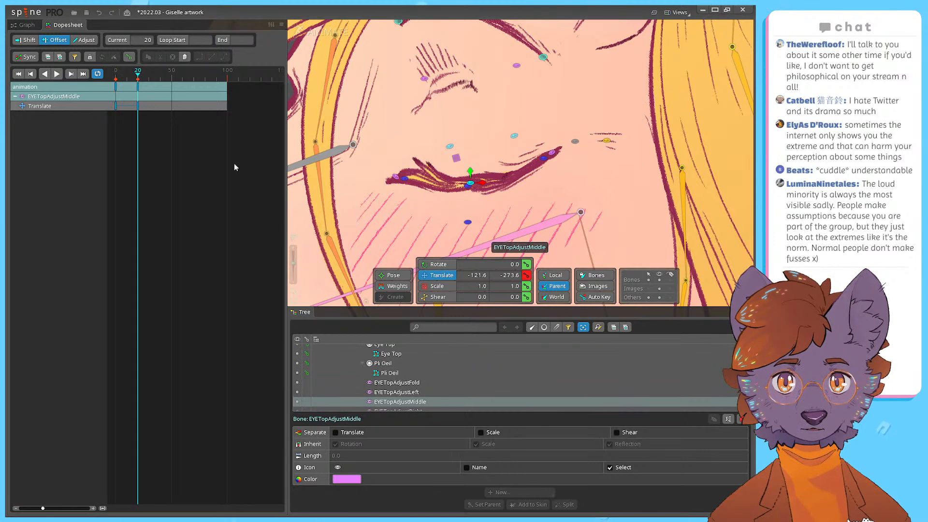
Step: Inspect the closed eyelid at frame 24 up close and from afar, and save the project
mouse_move(134, 76)
left_mouse_down()
mouse_move(130, 88)
mouse_move(142, 90)
left_mouse_up()
scroll(503, 180, "up", 5)
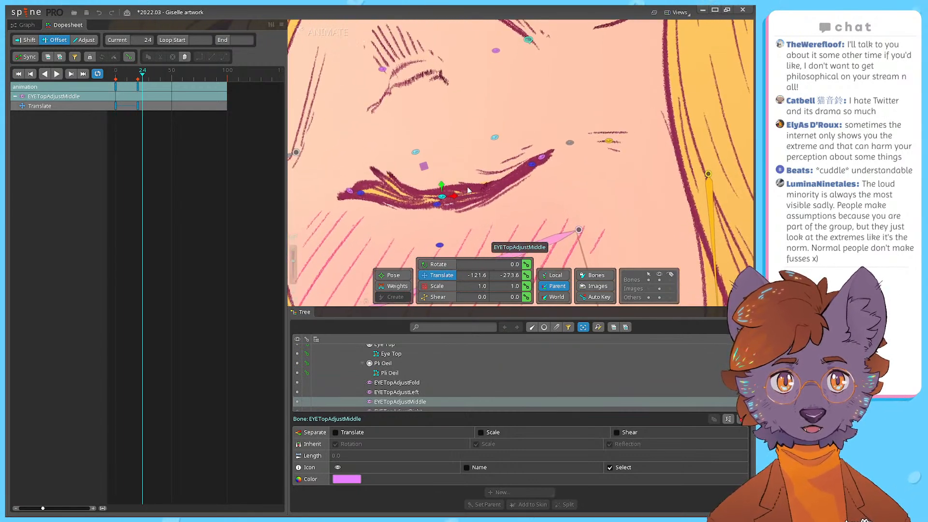
scroll(464, 193, "down", 5)
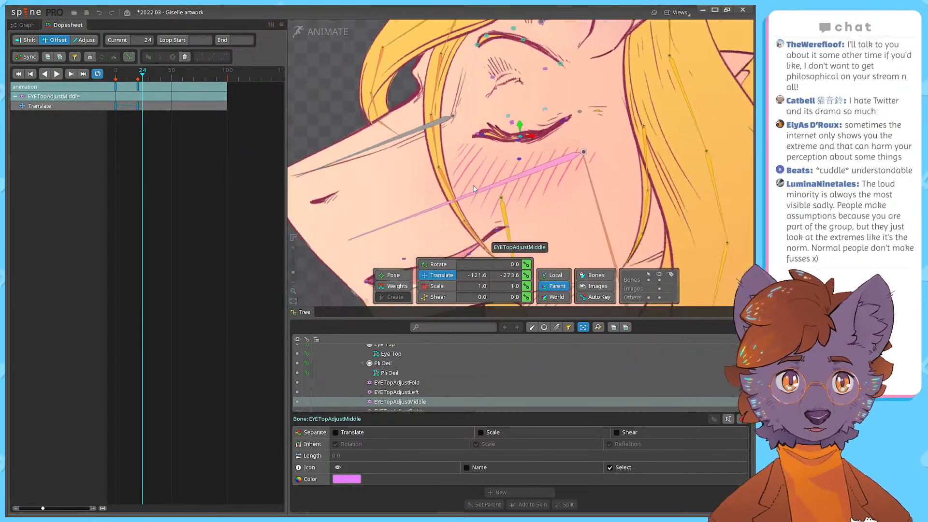
scroll(381, 116, "down", 4)
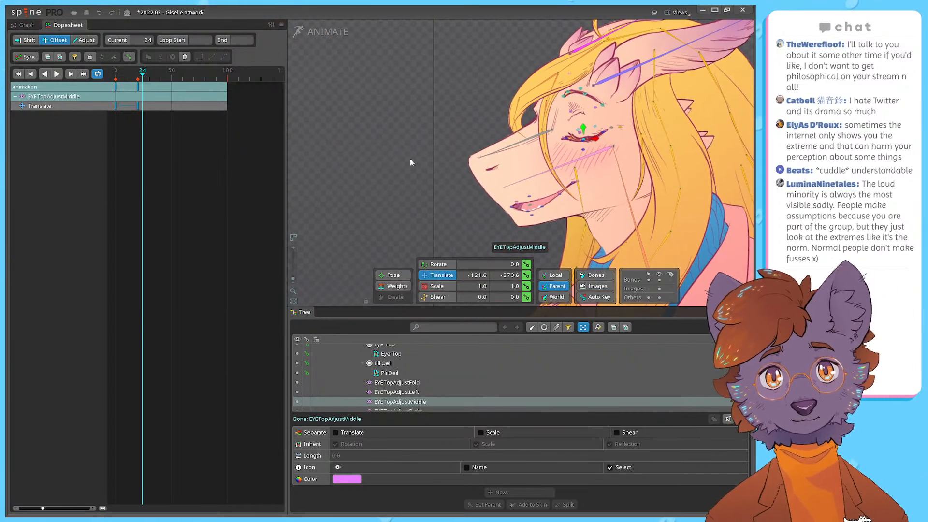
scroll(426, 155, "up", 6)
scroll(482, 145, "up", 7)
scroll(471, 153, "down", 2)
scroll(459, 175, "down", 1)
key("ctrl+s")
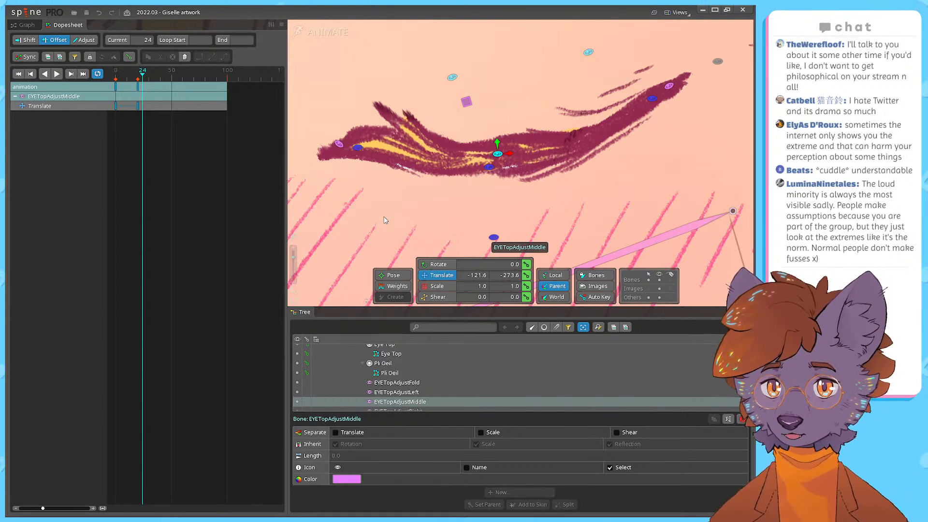
scroll(509, 182, "down", 5)
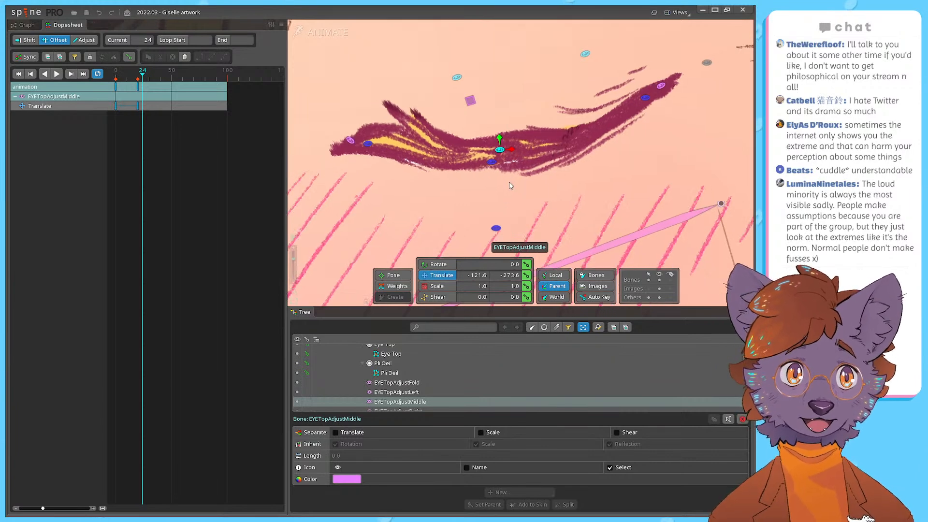
Step: Copy the frame 0 keys of all four EYETopAdjust bones and paste them at frame 40 so the upper lid reopens
left_click_drag(142, 74, 161, 92)
left_click(436, 379)
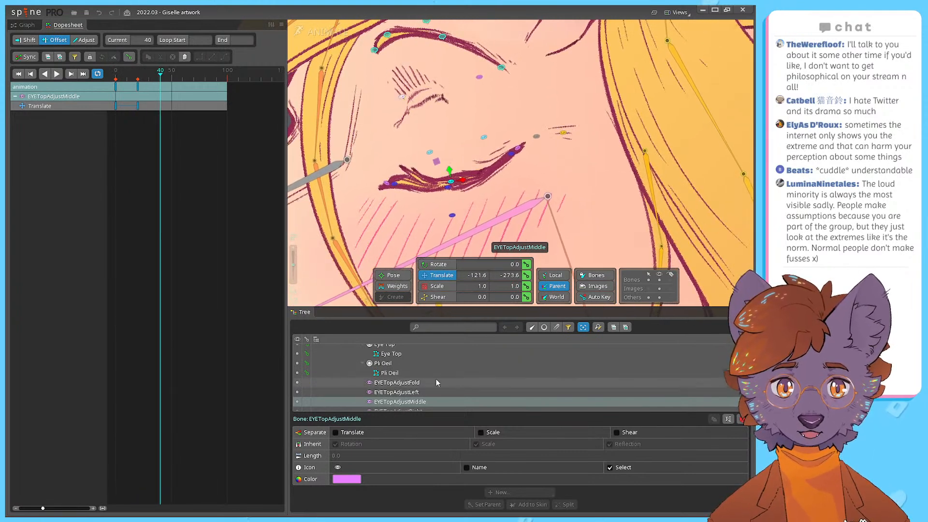
scroll(426, 380, "down", 2)
left_click(412, 383, "shift")
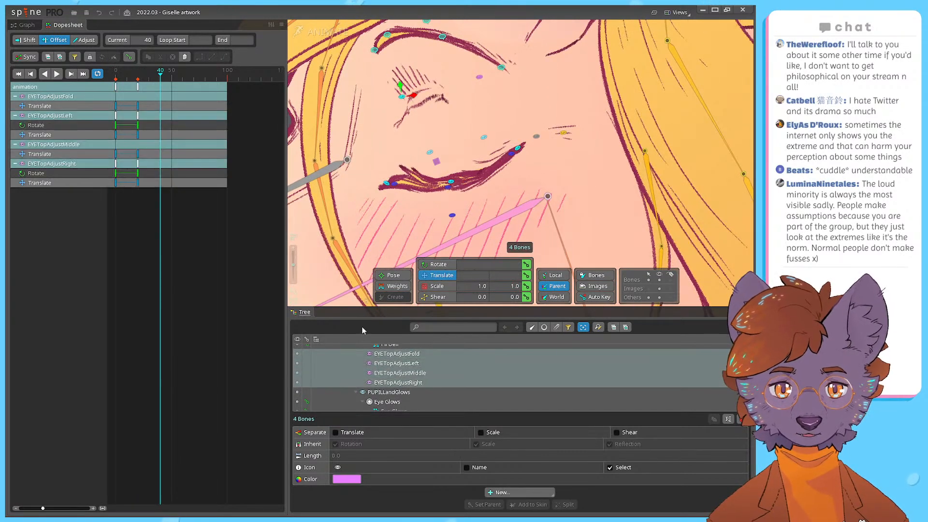
left_click(116, 87)
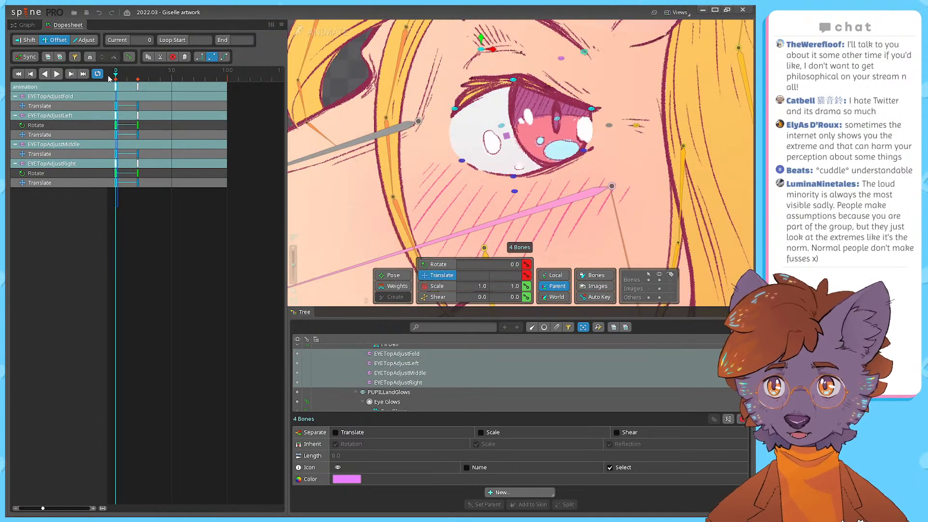
left_click(164, 79)
left_click_drag(165, 79, 161, 80)
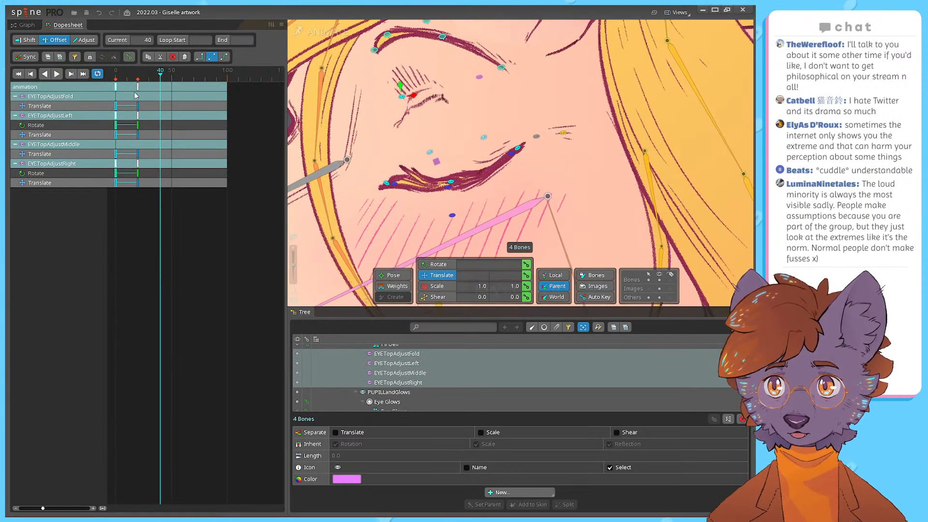
key("ctrl+c")
key("ctrl+v")
left_click_drag(124, 77, 160, 83)
key("ctrl+z")
scroll(540, 152, "down", 5)
key("c")
scroll(540, 151, "up", 5)
left_click_drag(118, 215, 138, 92)
key("ctrl+c")
key("ctrl+v")
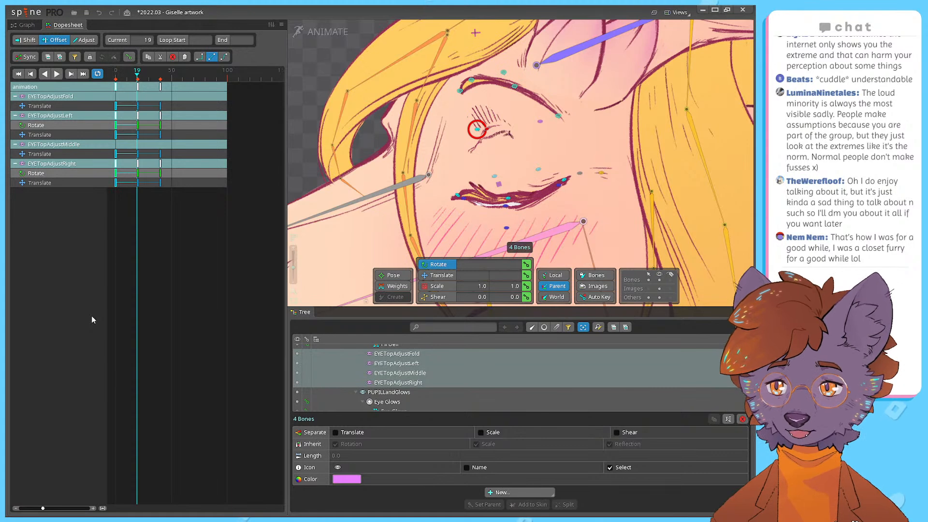
Step: Set every keyframe of the four EYETopAdjust bones to Bezier interpolation in the graph view
mouse_move(137, 78)
left_mouse_down()
mouse_move(114, 77)
mouse_move(177, 76)
mouse_move(120, 78)
left_mouse_up()
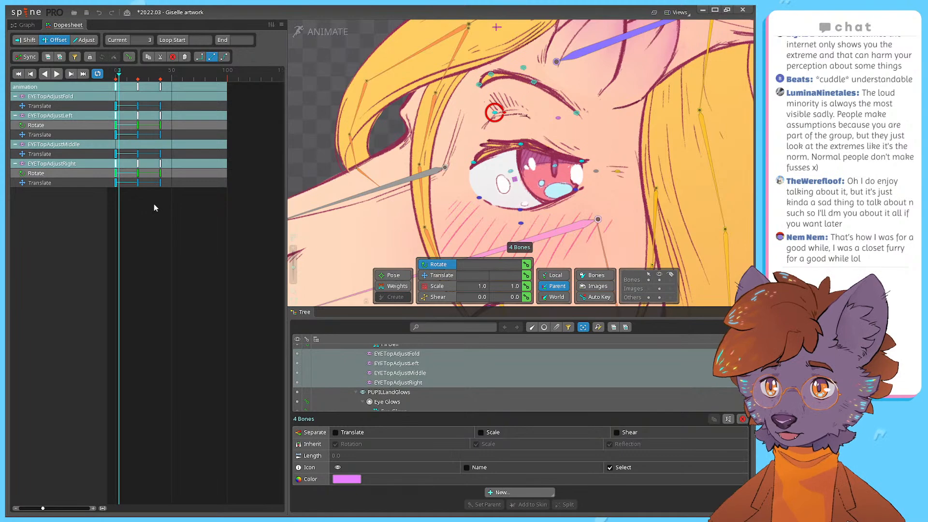
mouse_move(131, 78)
left_mouse_down()
mouse_move(111, 77)
mouse_move(174, 79)
mouse_move(112, 86)
mouse_move(139, 94)
left_mouse_up()
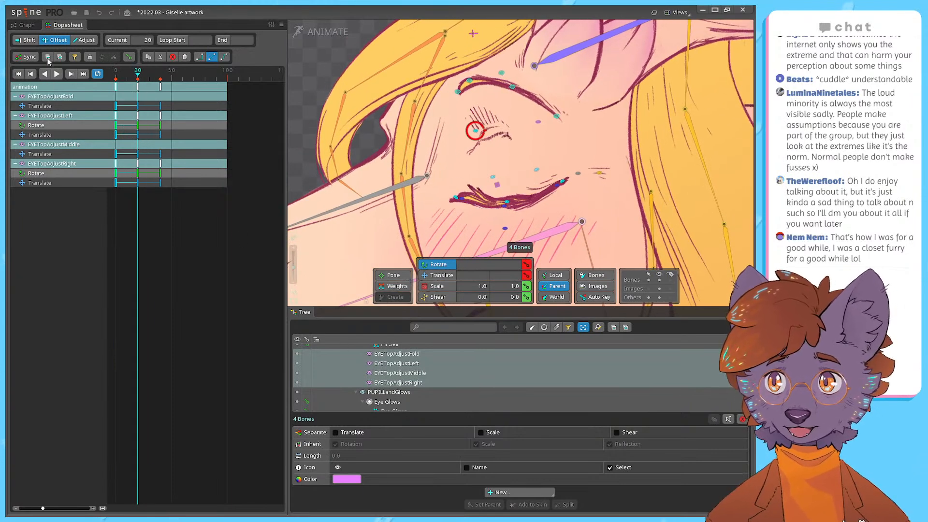
left_click(27, 25)
left_click_drag(188, 186, 183, 225)
left_click_drag(120, 188, 83, 431)
key("ctrl+z")
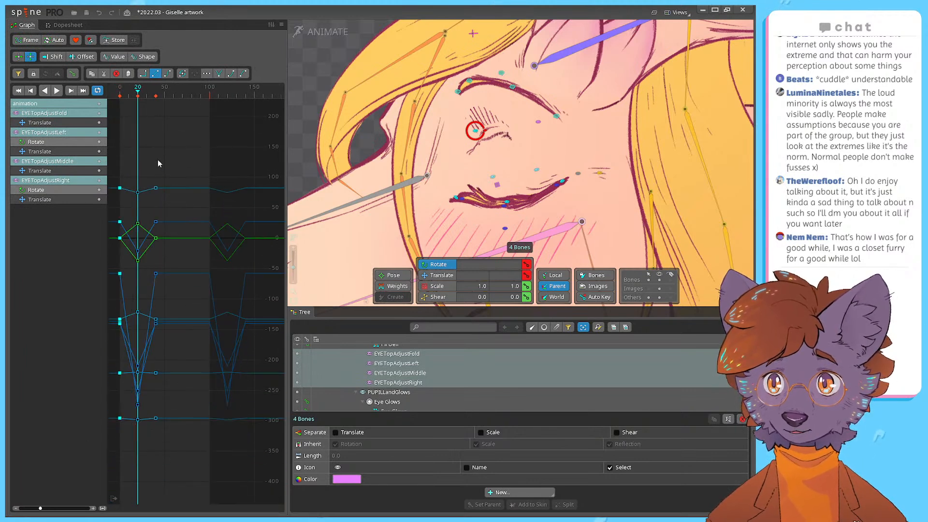
left_click(166, 387)
left_click_drag(163, 444, 81, 148)
mouse_move(155, 236)
left_mouse_down()
mouse_move(259, 232)
mouse_move(213, 261)
mouse_move(150, 240)
left_mouse_up()
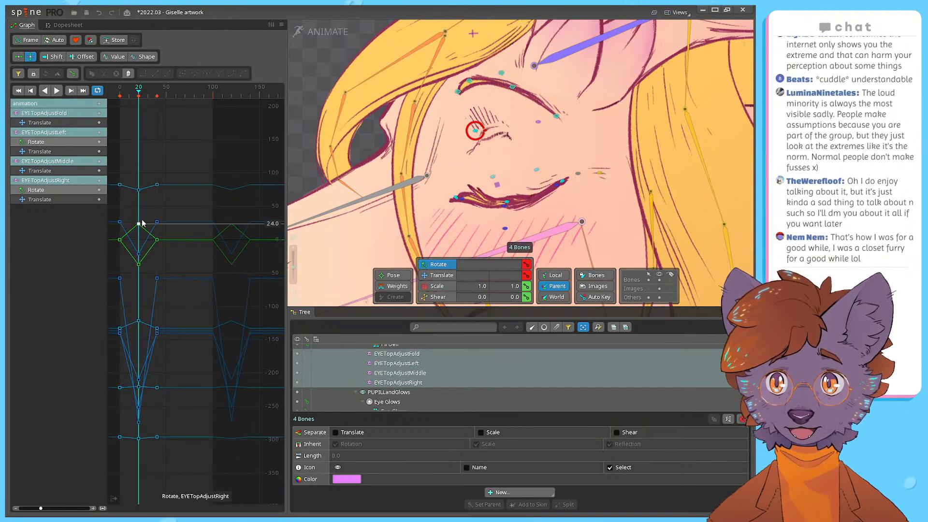
mouse_move(131, 97)
left_mouse_down()
mouse_move(117, 95)
mouse_move(139, 100)
left_mouse_up()
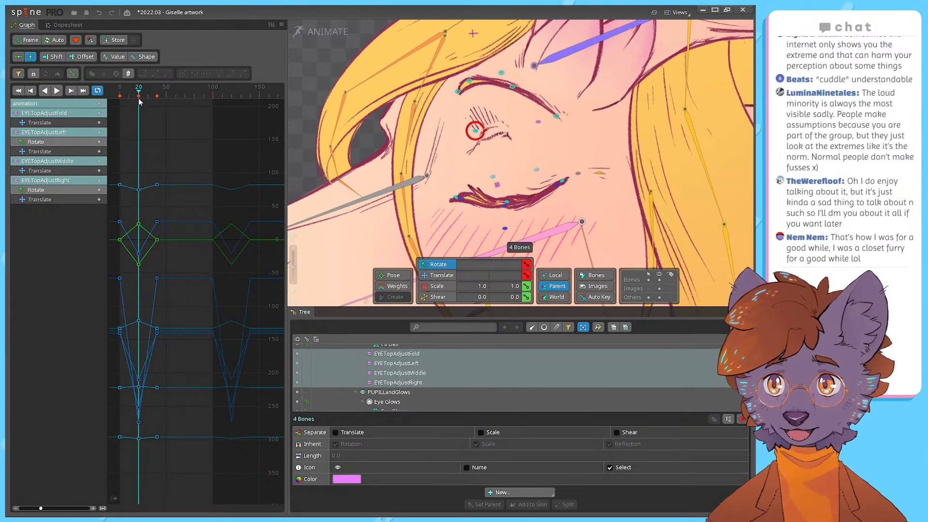
left_click_drag(167, 168, 119, 453)
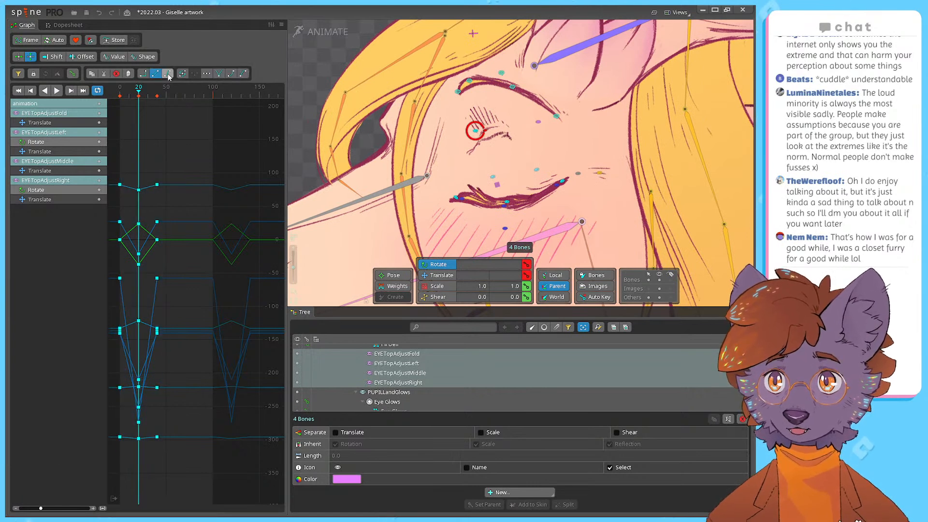
left_click(168, 75)
Step: Play the animation from frame 0 and scrub through the eyelid's closing motion to check the smoothed curves
scroll(124, 263, "up", 5)
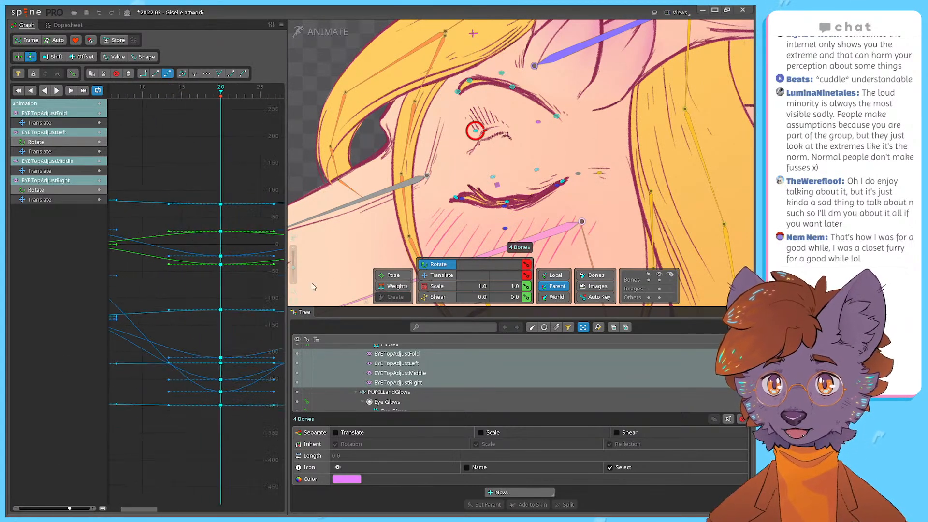
scroll(238, 285, "down", 3)
left_click(110, 92)
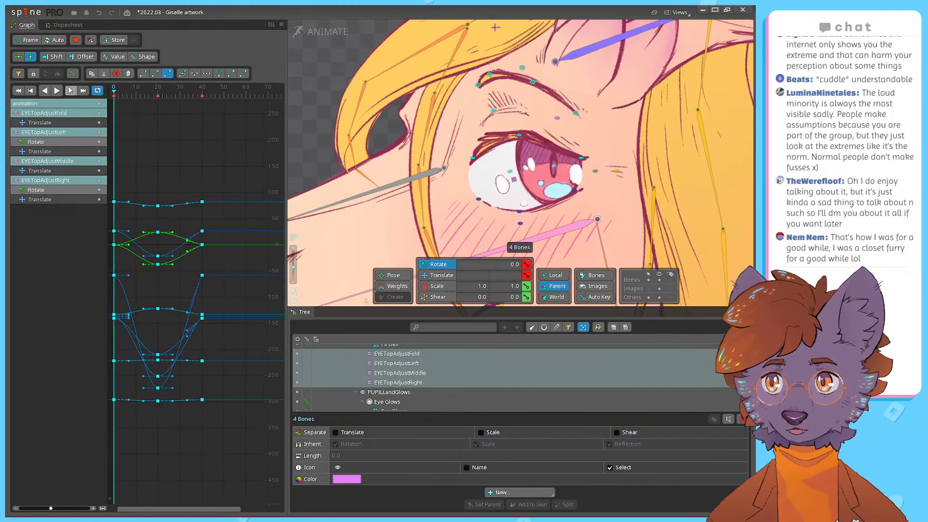
key("space")
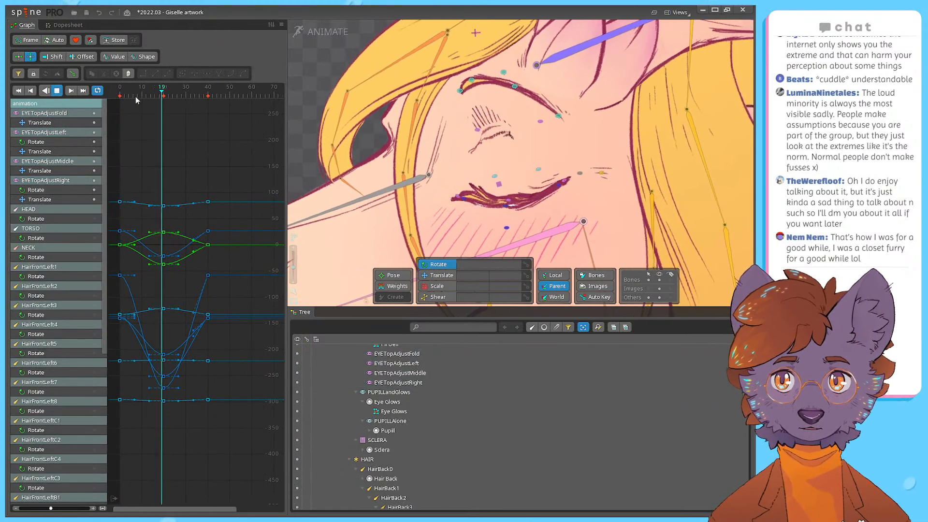
mouse_move(127, 92)
left_mouse_down()
mouse_move(155, 102)
mouse_move(138, 105)
mouse_move(141, 90)
left_mouse_up()
Step: Try to retime the upper eyelid keys in the dopesheet with Shift and Adjust enabled
left_click_drag(233, 160, 118, 436)
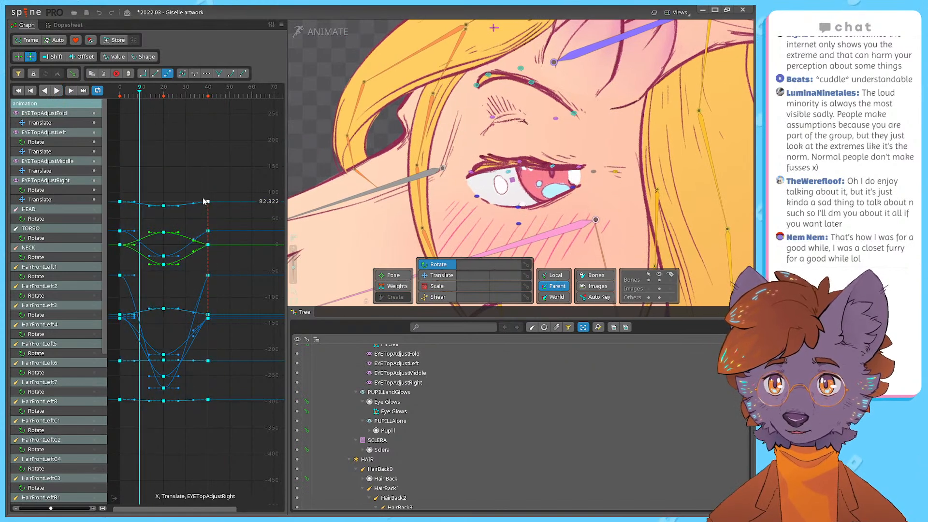
left_click(60, 26)
left_click_drag(160, 105, 138, 105)
left_click(30, 41)
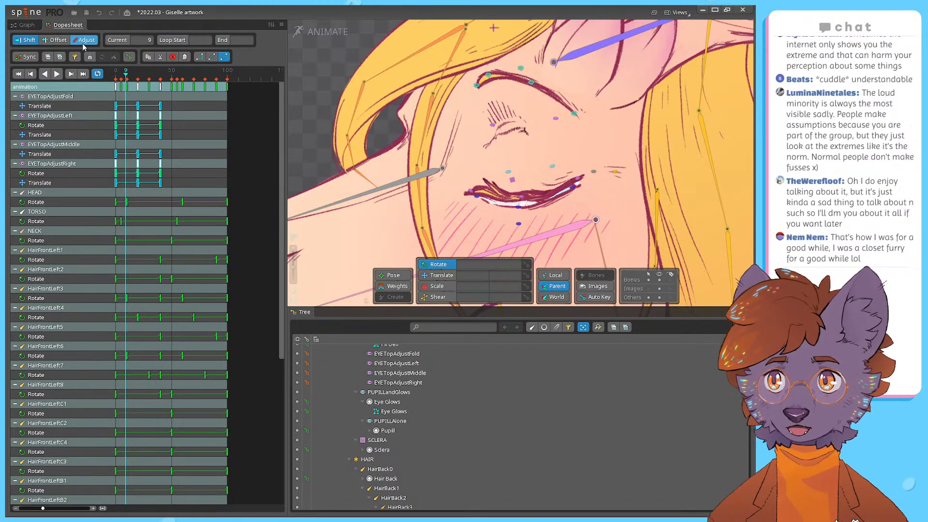
left_click(524, 187)
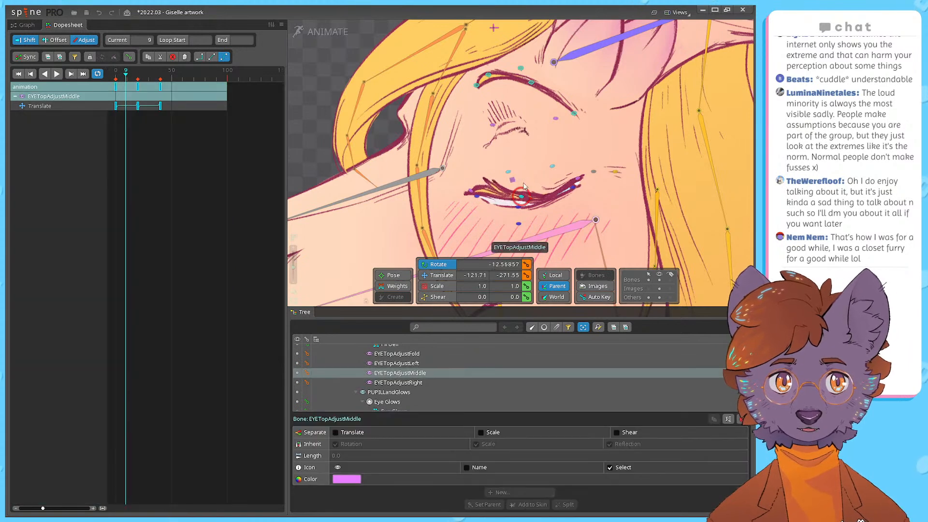
key("ctrl+z")
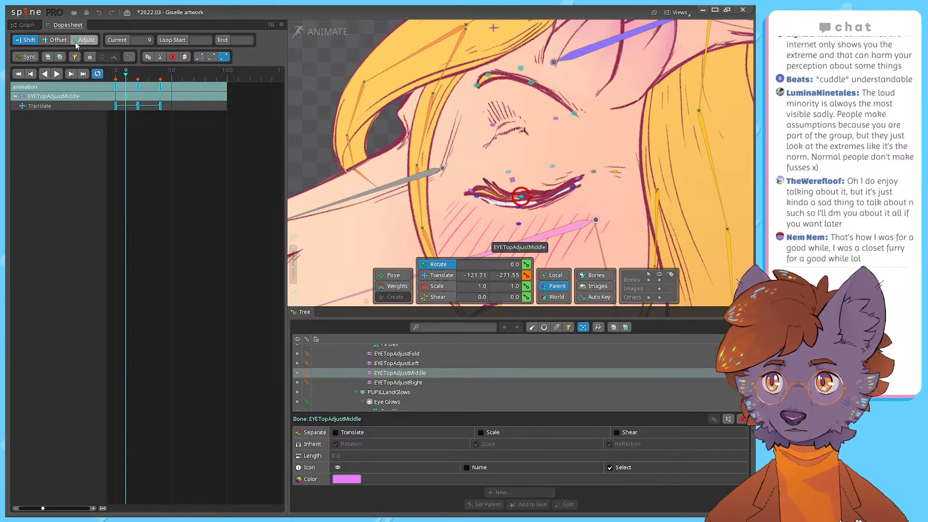
mouse_move(140, 107)
left_mouse_down()
mouse_move(138, 144)
mouse_move(132, 123)
mouse_move(149, 122)
left_mouse_up()
key("ctrl+z")
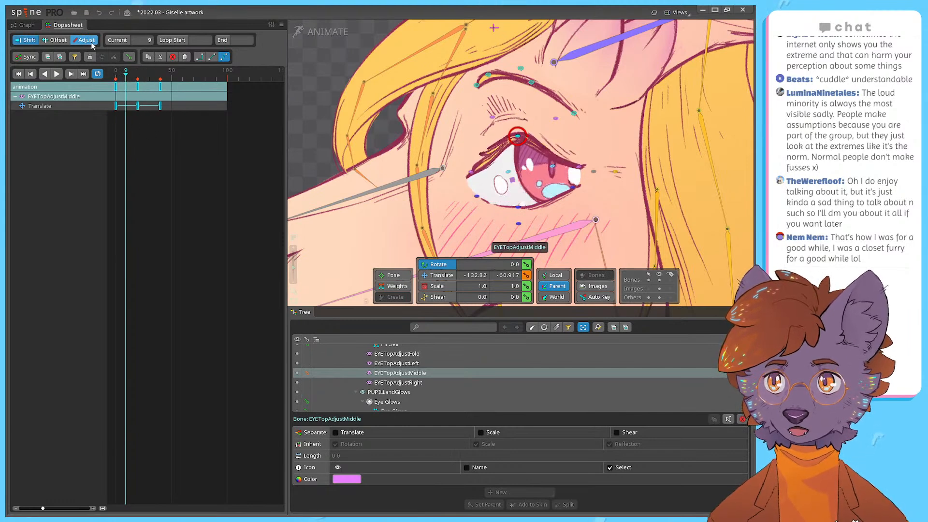
double_click(173, 128)
Step: Reselect the four EYETopAdjust bones, move their frame 40 keys to frame 30, and save the project
left_click_drag(121, 75, 138, 90)
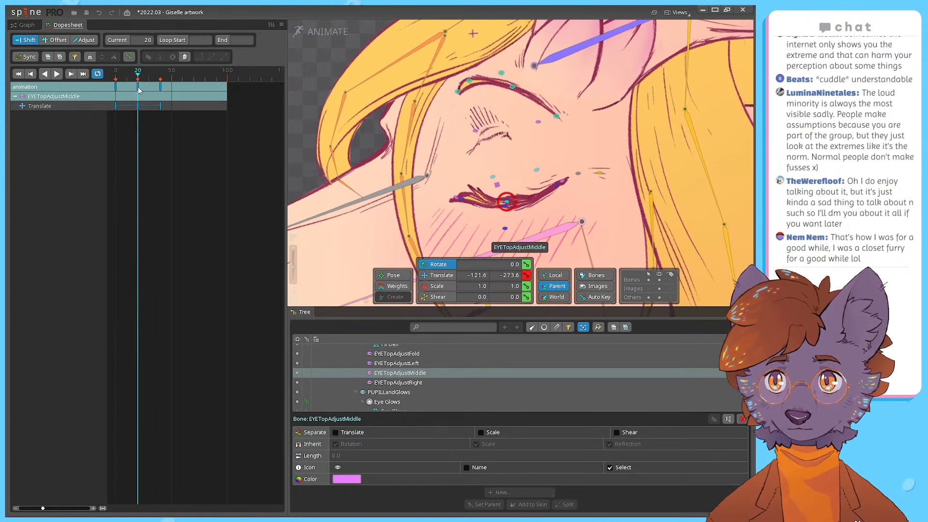
left_click_drag(402, 353, 402, 388)
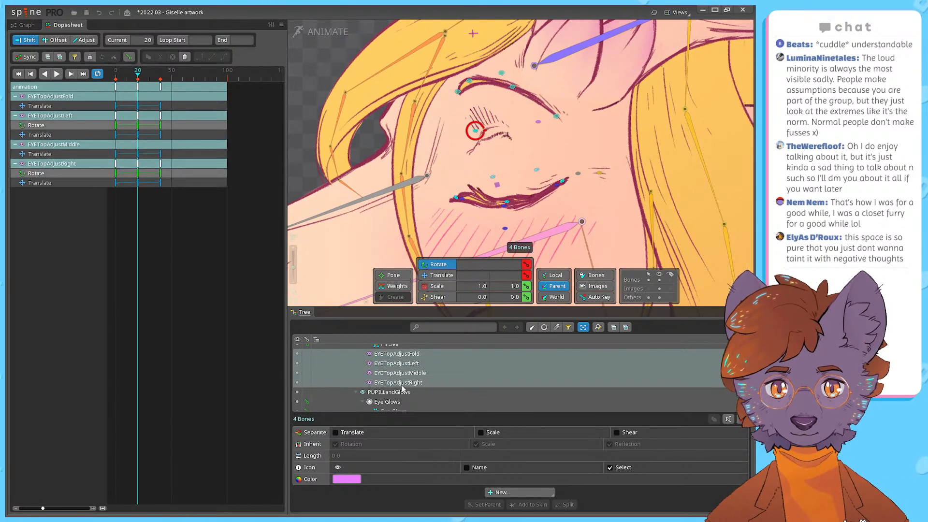
left_click_drag(170, 92, 150, 80)
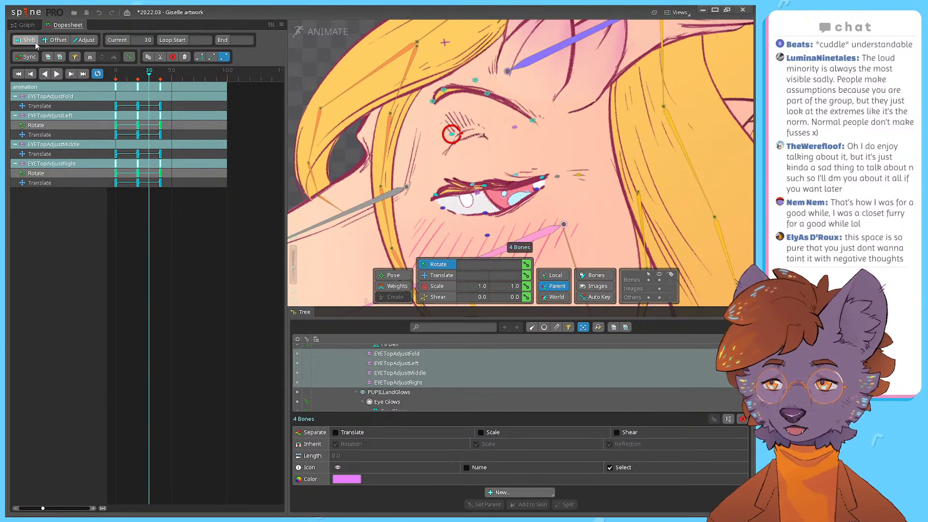
left_click(179, 106)
left_click(127, 74)
left_click_drag(170, 206, 147, 90)
key("ctrl+s")
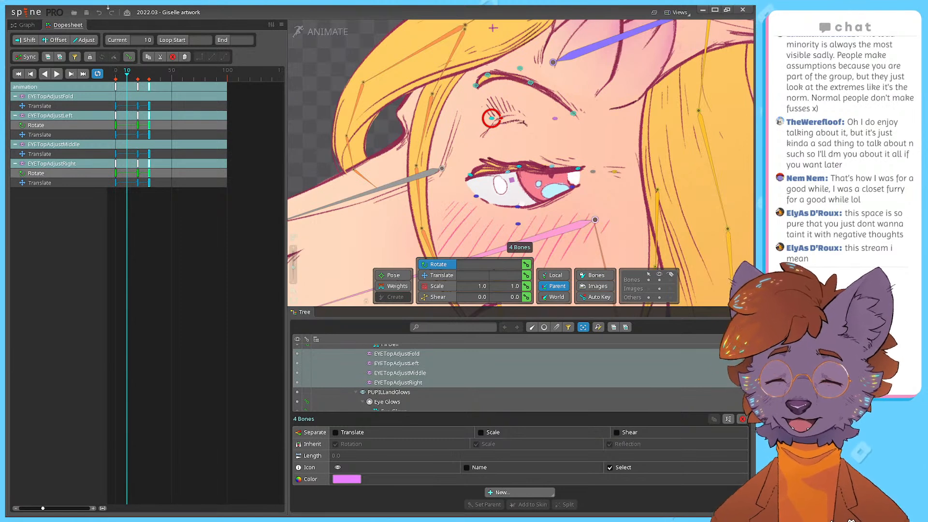
Step: Move the upper lid's closed-pose keys to frame 10 and play back the blink
left_click(137, 87)
left_click_drag(131, 76, 128, 88)
key("space")
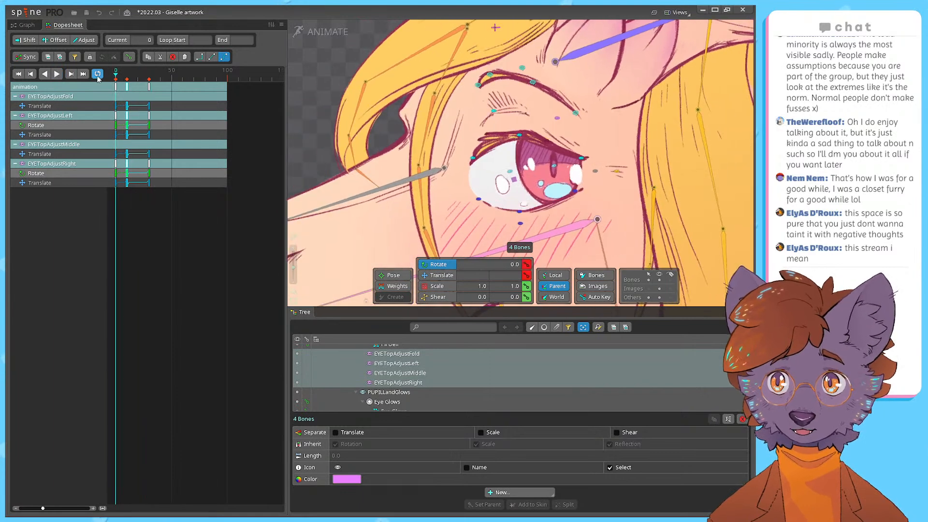
Step: Stop the playback and undo both timing changes to the upper eyelid keys
key("space")
key("ctrl+z")
key("ctrl+z")
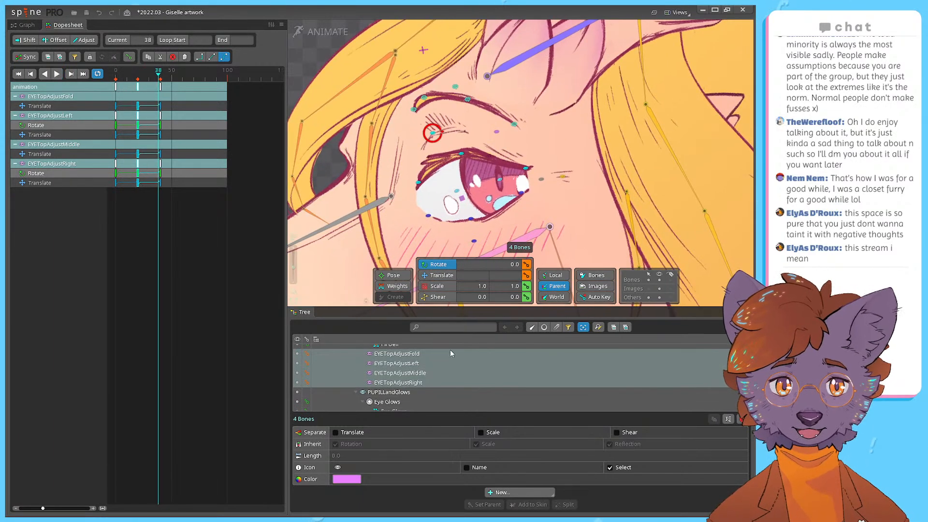
Step: Add the three EyeBottomAjust bones to the selection and copy their frame 0 keys to frame 40
left_click_drag(464, 307, 464, 282)
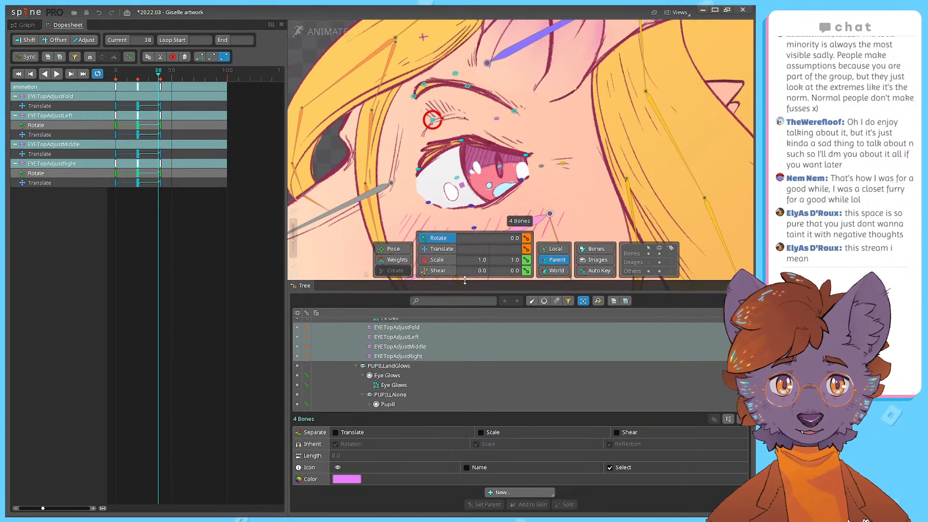
scroll(434, 387, "up", 3)
scroll(425, 371, "down", 3)
scroll(423, 372, "up", 5)
scroll(423, 371, "up", 3)
left_click(401, 395, "ctrl")
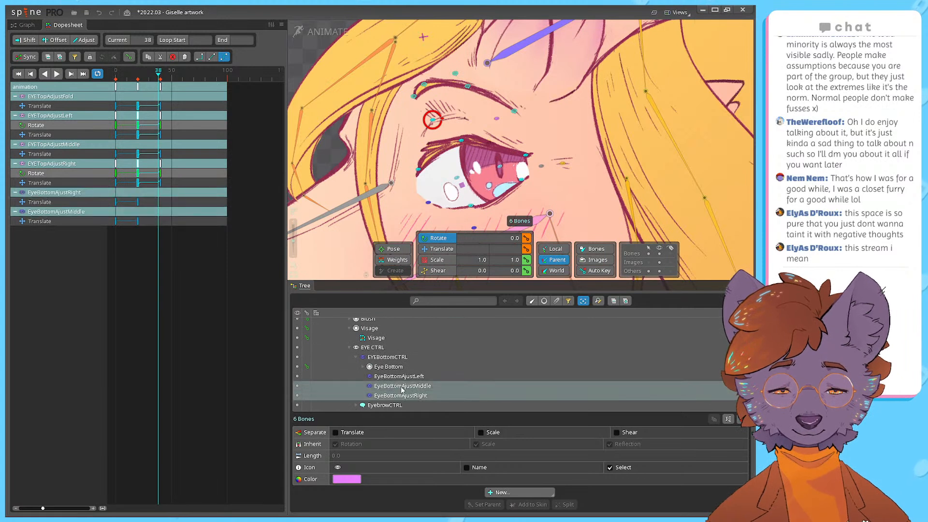
left_click(399, 376, "shift")
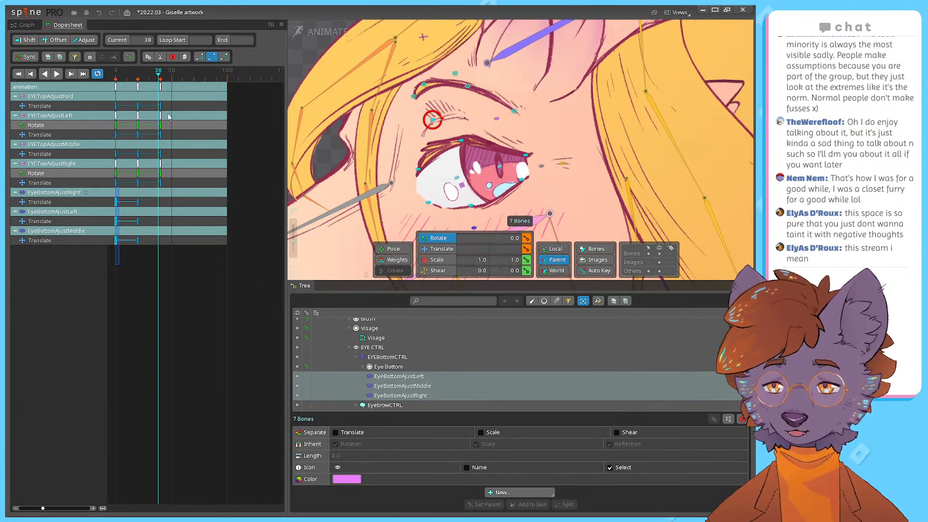
key("ctrl+c")
key("ctrl+v")
left_click(124, 82)
left_click_drag(124, 83, 160, 84)
Step: Select all keys of the seven upper and lower eyelid bones and set them to Bezier interpolation
left_click_drag(166, 294, 42, 57)
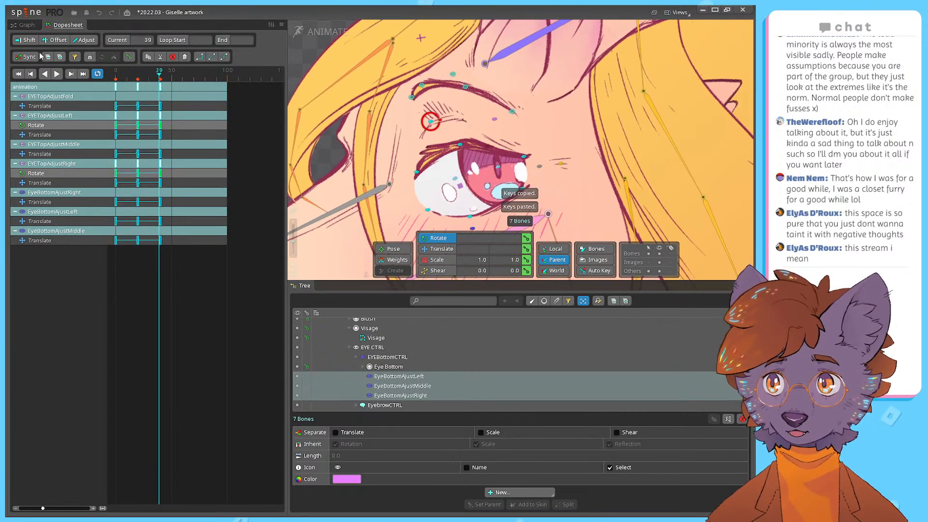
left_click(26, 25)
left_click_drag(208, 144, 181, 195)
key("ctrl+z")
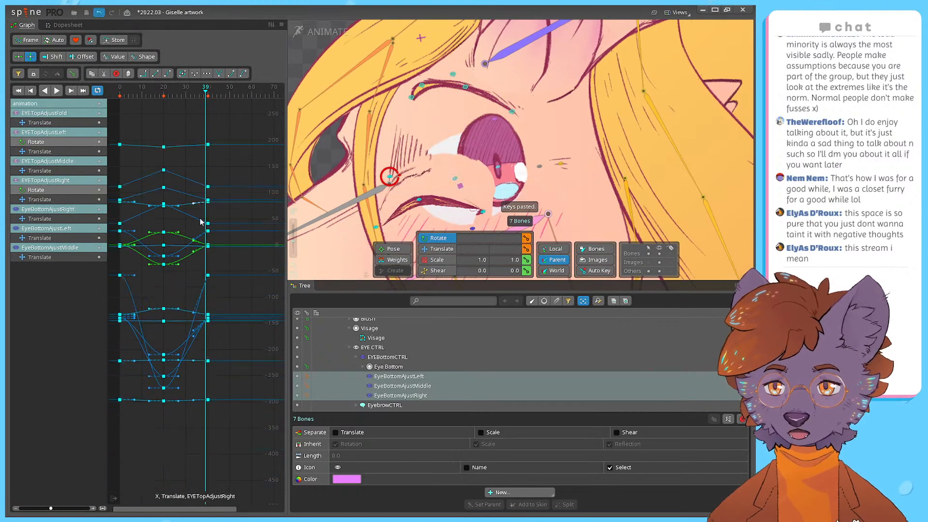
left_click(233, 420)
left_click_drag(205, 92, 197, 93)
left_click_drag(214, 442, 116, 131)
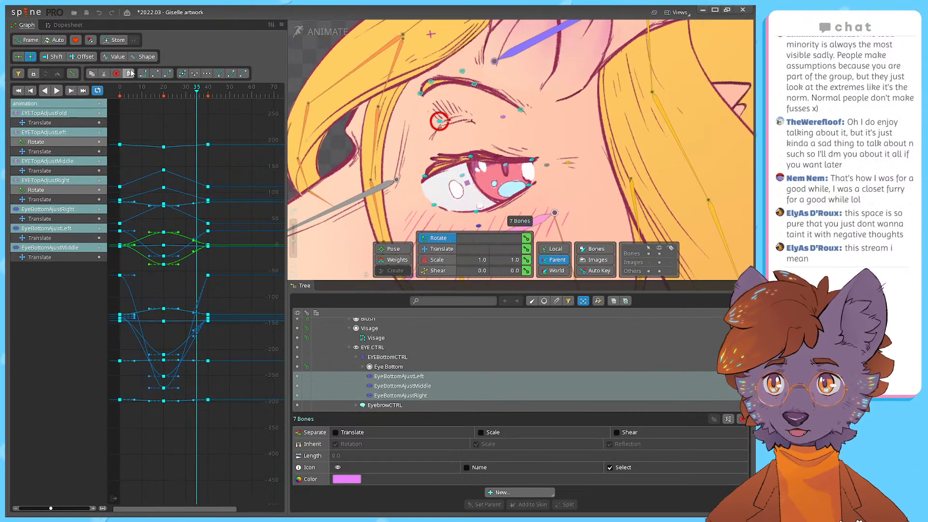
left_click(167, 75)
Step: Play back the blink and compare the eyelid poses around frames 10 and 28 in an enlarged viewport
key("space")
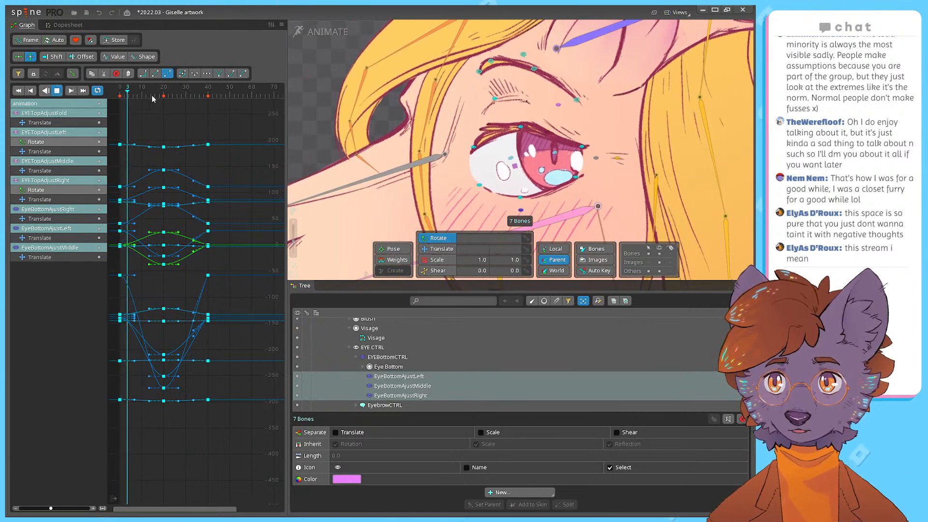
key("space")
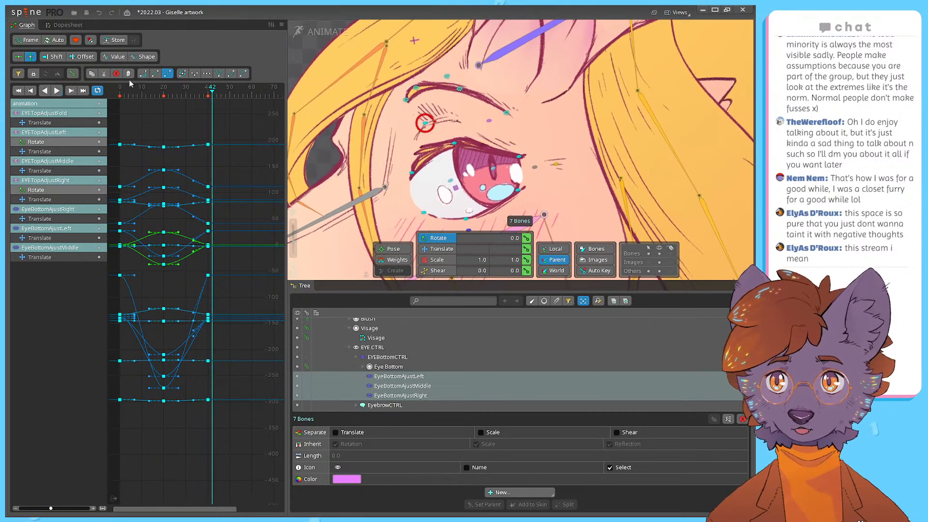
left_click(63, 26)
left_click_drag(160, 253, 146, 256)
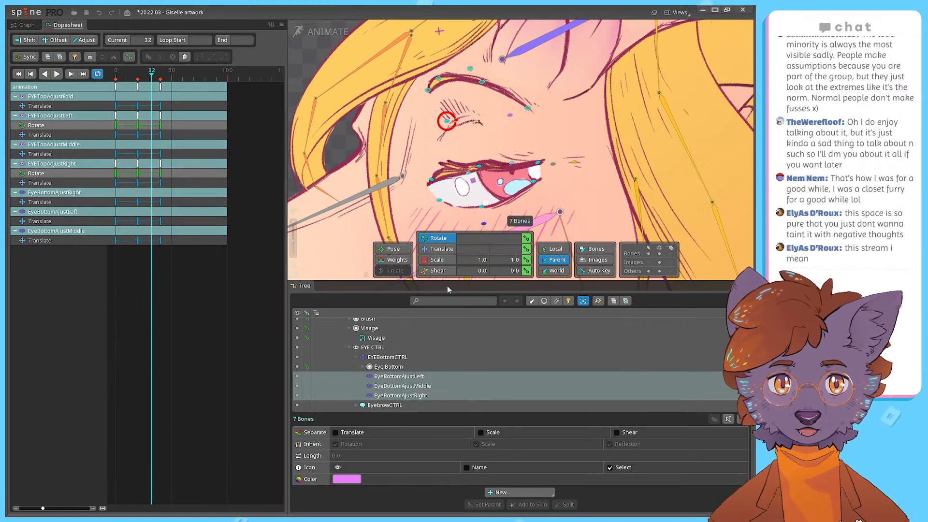
left_click_drag(456, 279, 464, 431)
left_click_drag(122, 75, 126, 75)
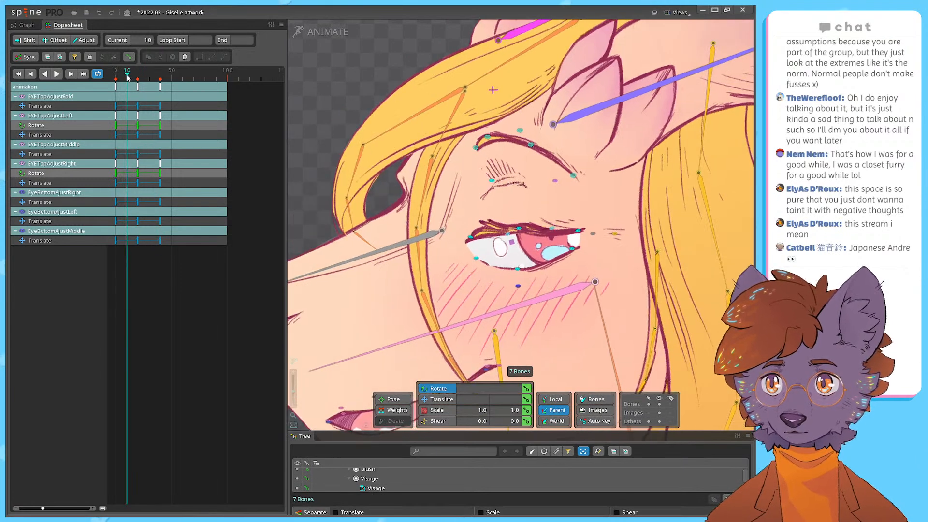
left_click(148, 207)
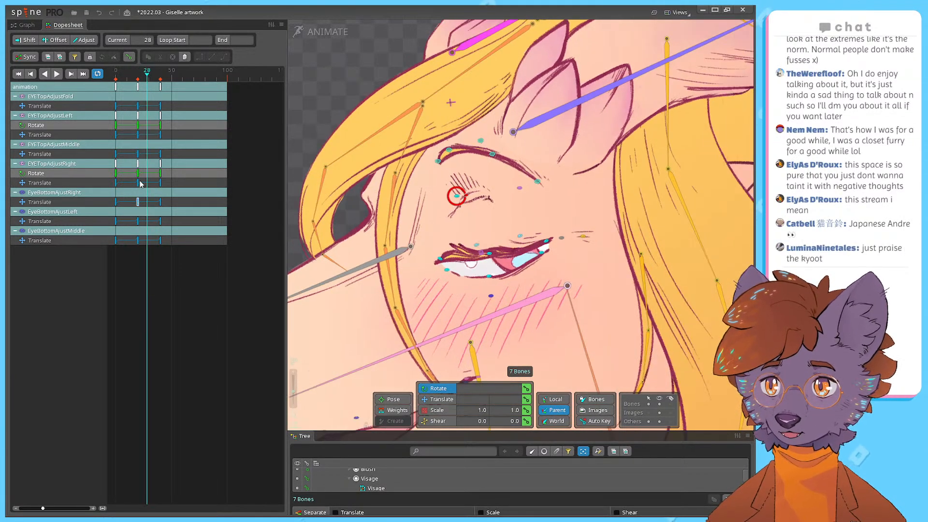
left_click(127, 77)
left_click(148, 278)
left_click(138, 254)
left_click(127, 77)
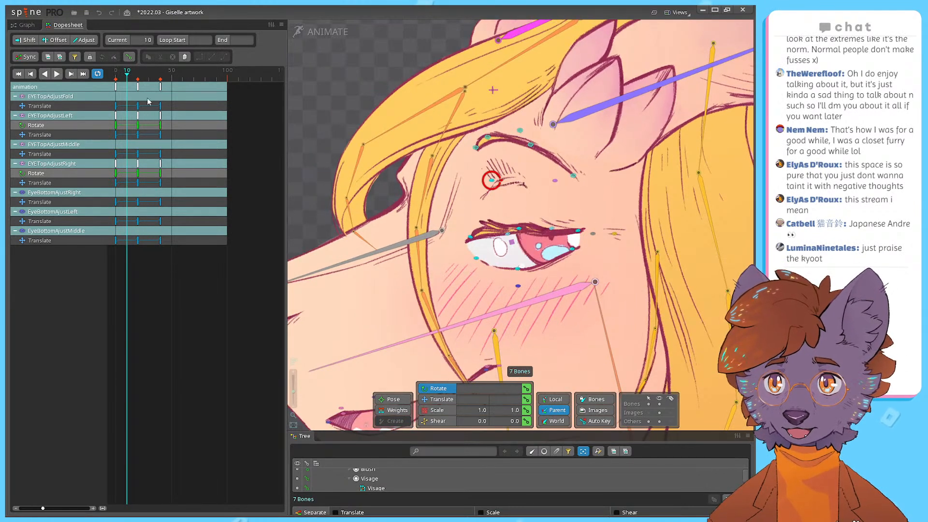
Step: Shorten the blink of all seven eyelid bones by moving the closed keys to frame 10 and the reopening keys to frame 20
left_click(137, 87)
left_click_drag(137, 87, 123, 88)
key("ctrl+z")
left_click_drag(189, 88, 99, 87)
left_click_drag(162, 91, 127, 89)
left_click_drag(128, 75, 102, 81)
Step: Play back the shortened blink and display the curves of the seven eyelid bones in the graph view
key("d")
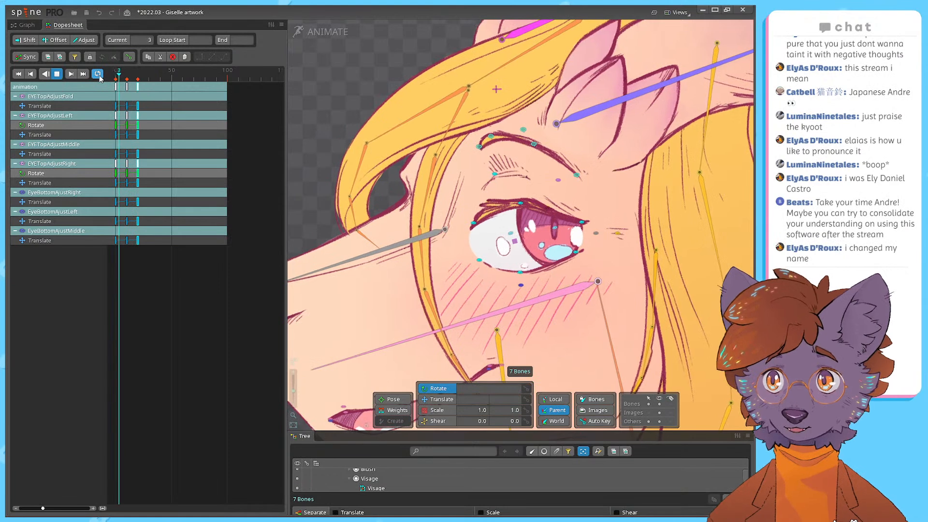
key("d")
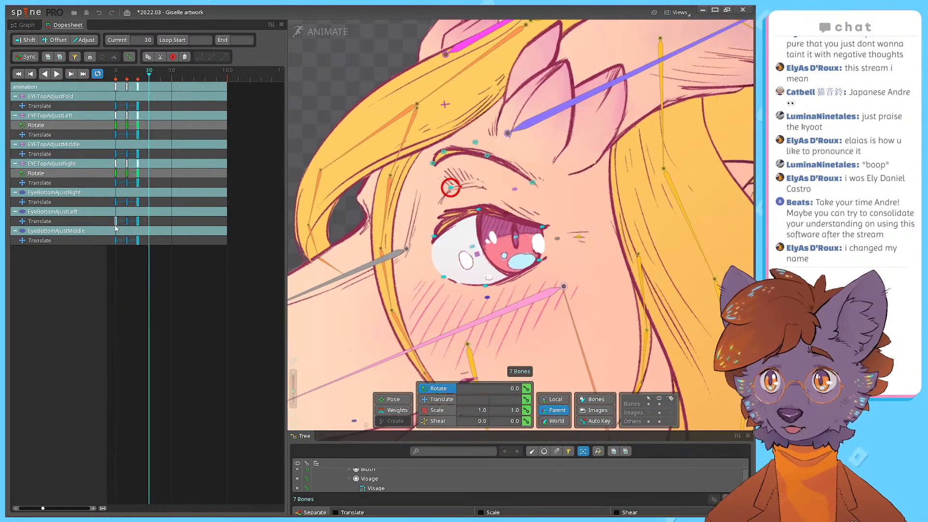
left_click(27, 25)
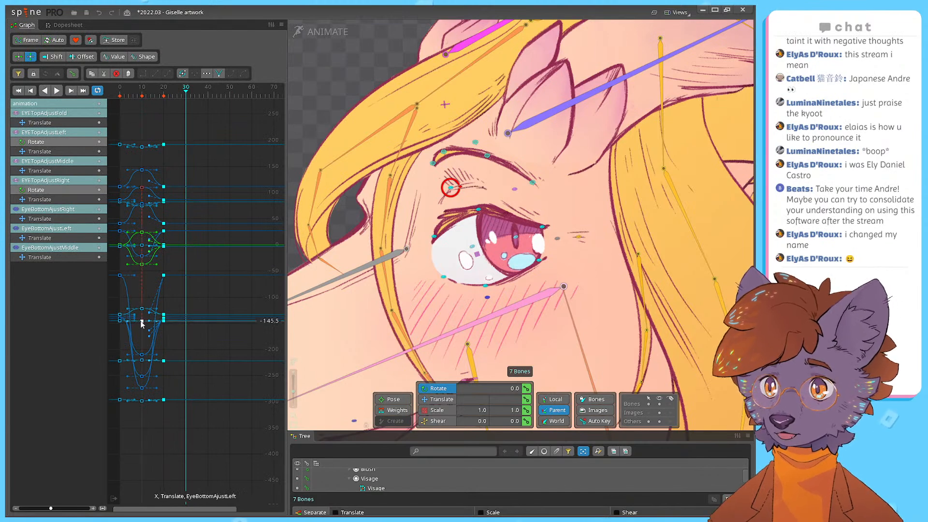
Step: Undo the last retiming of the reopening keys and reapply Bezier interpolation to all keys of the seven eyelid bones
scroll(121, 350, "up", 3)
scroll(155, 376, "up", 5)
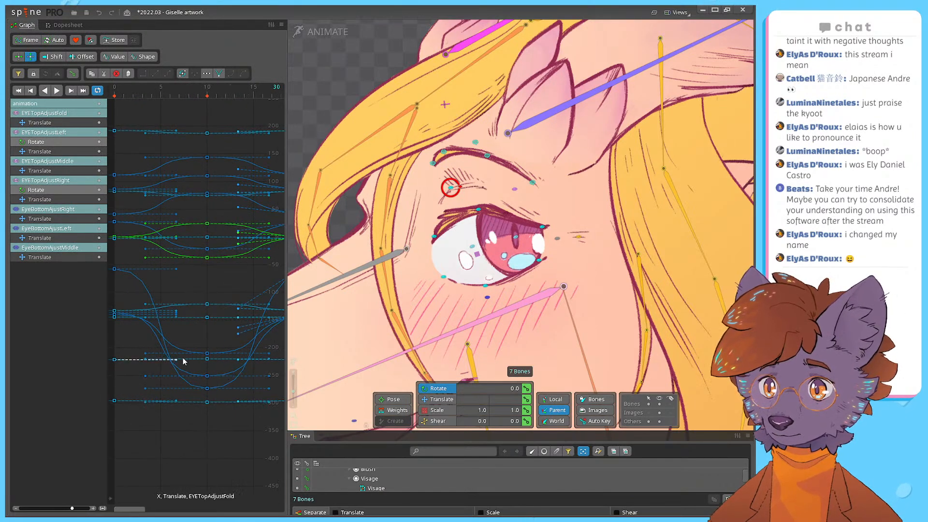
scroll(179, 359, "down", 3)
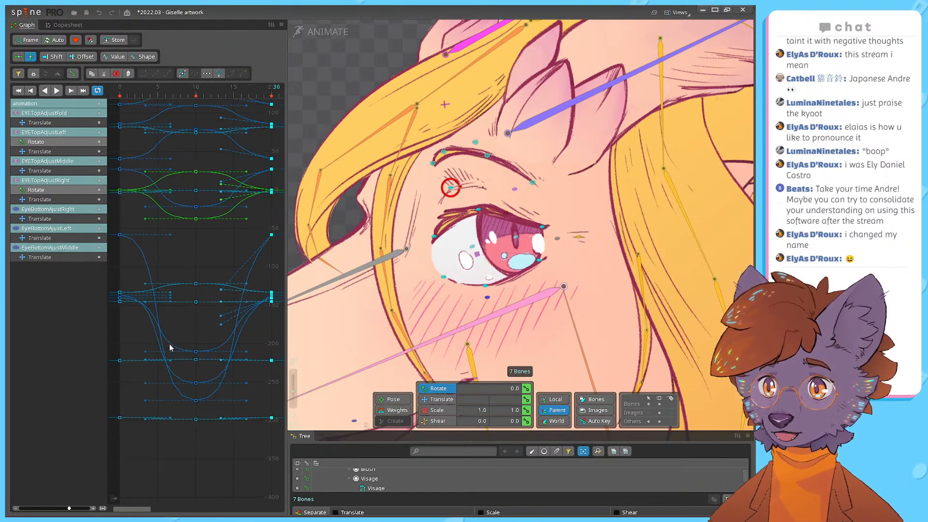
left_click(197, 332)
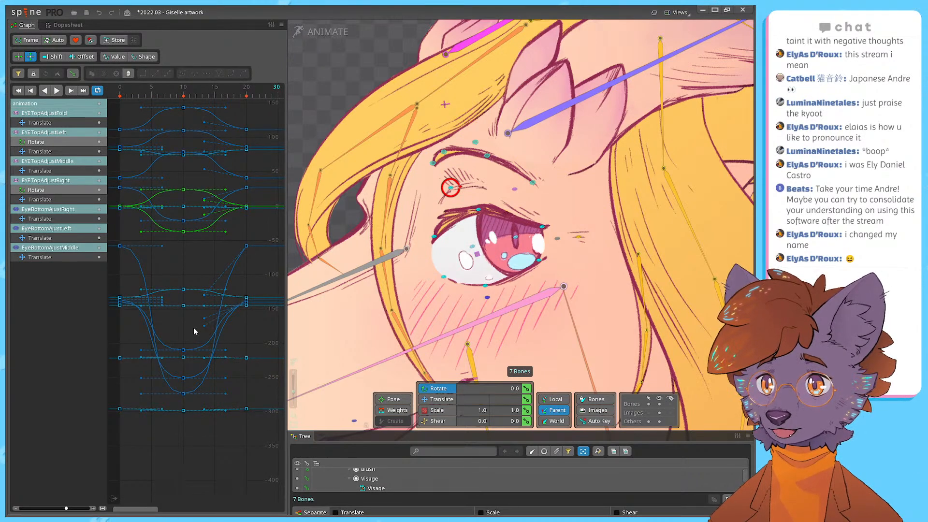
scroll(201, 331, "up", 1)
key("ctrl+z")
scroll(225, 318, "down", 2)
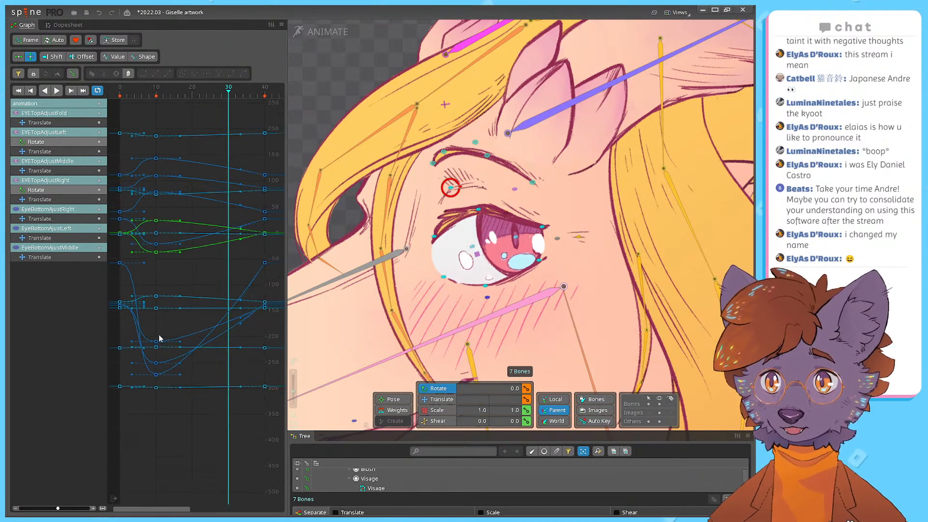
left_click_drag(267, 404, 93, 136)
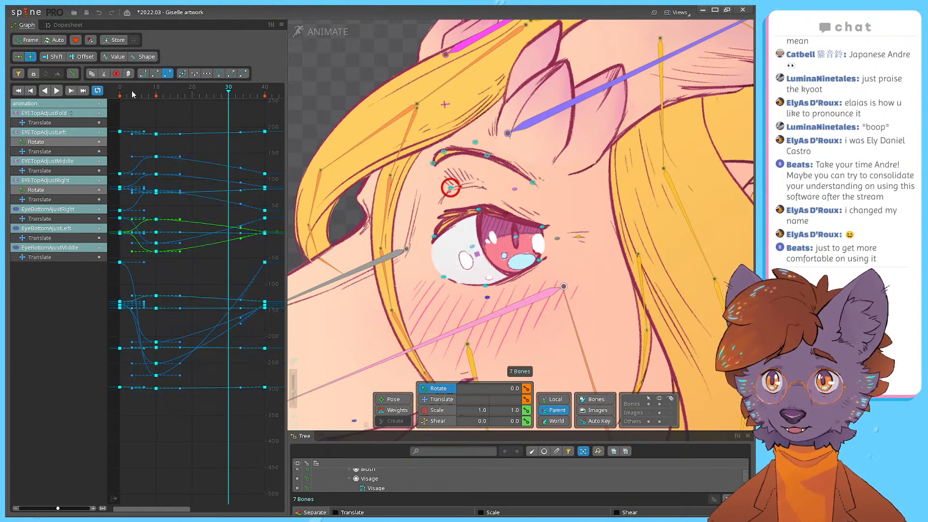
left_click(167, 73)
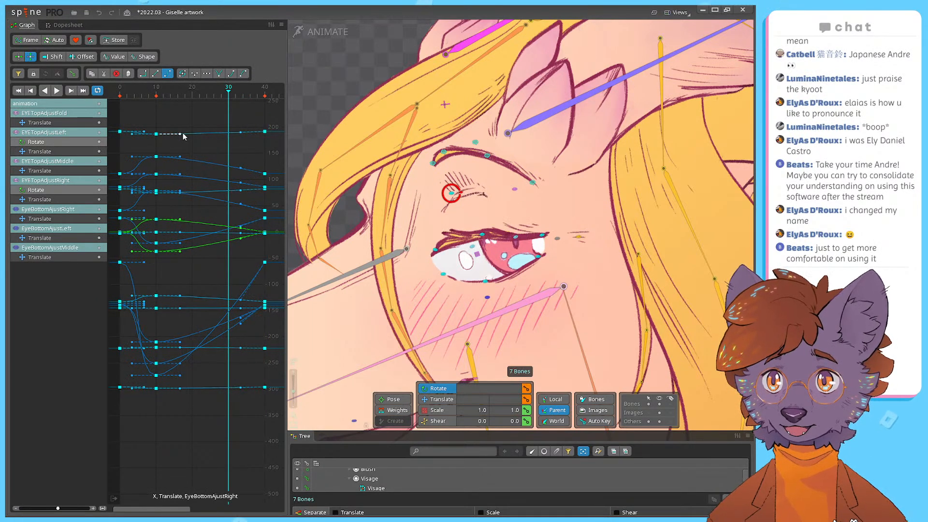
Step: Move the reopening keys of the seven eyelid bones to frame 20 in the dopesheet, then return to the graph view
left_click_drag(227, 111, 273, 401)
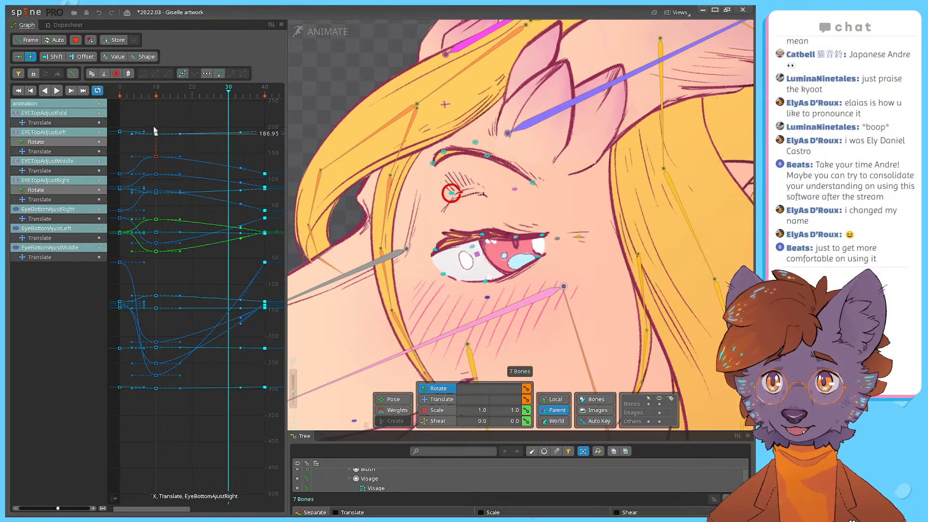
left_click(158, 94)
left_click_drag(158, 95, 164, 100)
left_click_drag(264, 131, 264, 325)
key("ctrl+z")
left_click(54, 27)
double_click(195, 245)
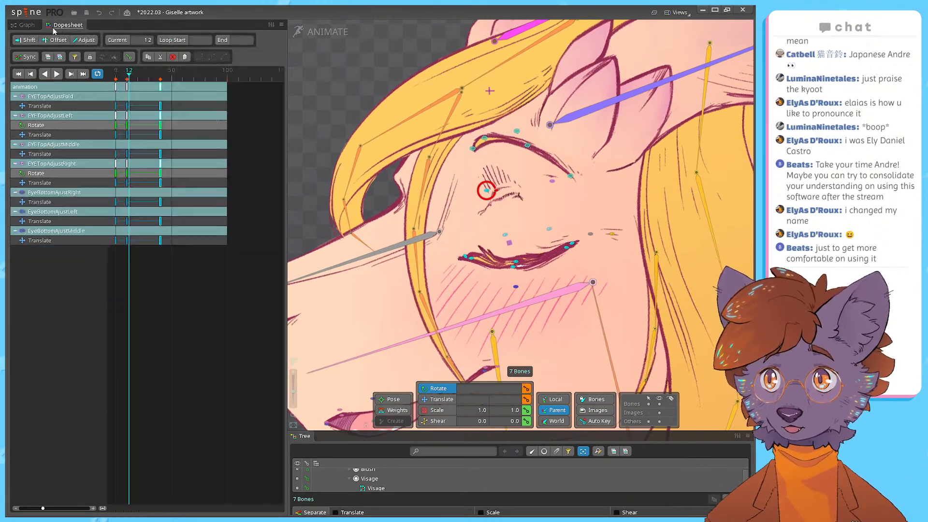
left_click_drag(185, 274, 98, 87)
left_click(30, 25)
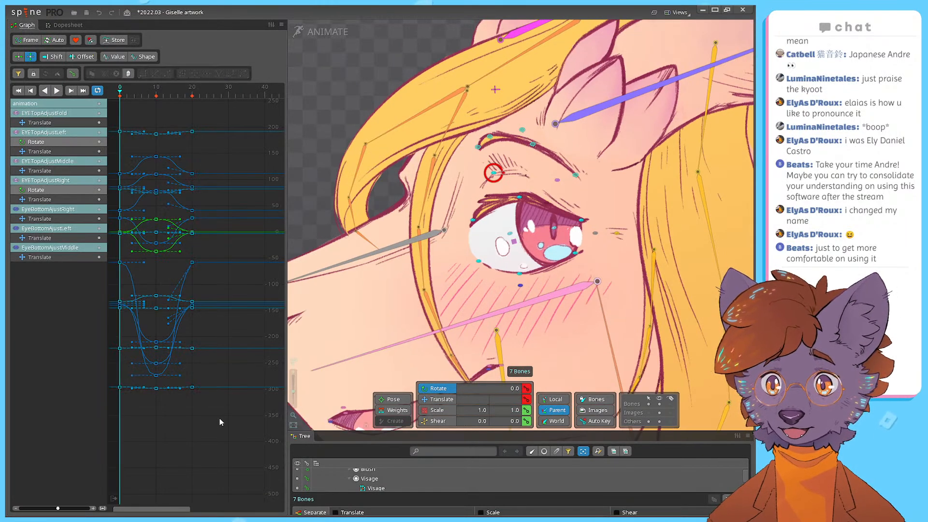
Step: Set every key of the shortened blink to Bezier interpolation and save the project with the closed pose at frame 10 displayed
left_click(168, 74)
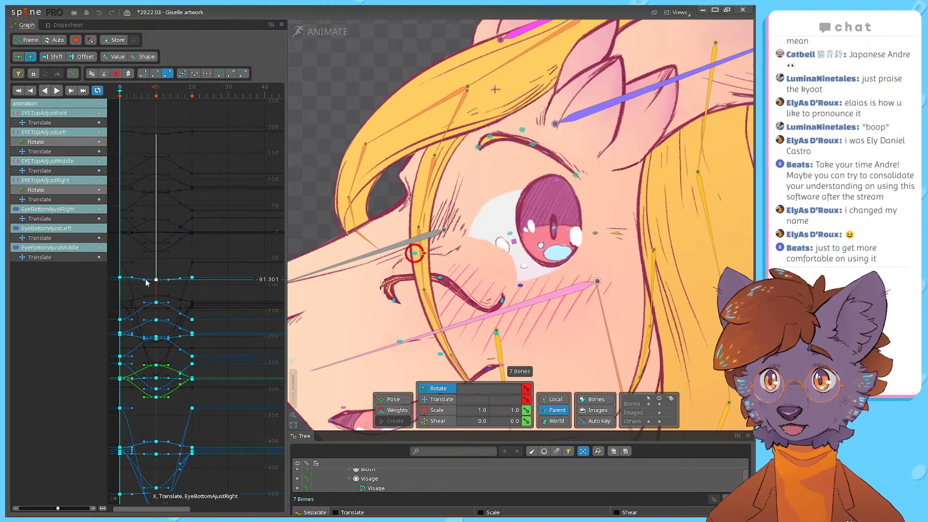
left_click(153, 94)
left_click(155, 97)
key("ctrl+s")
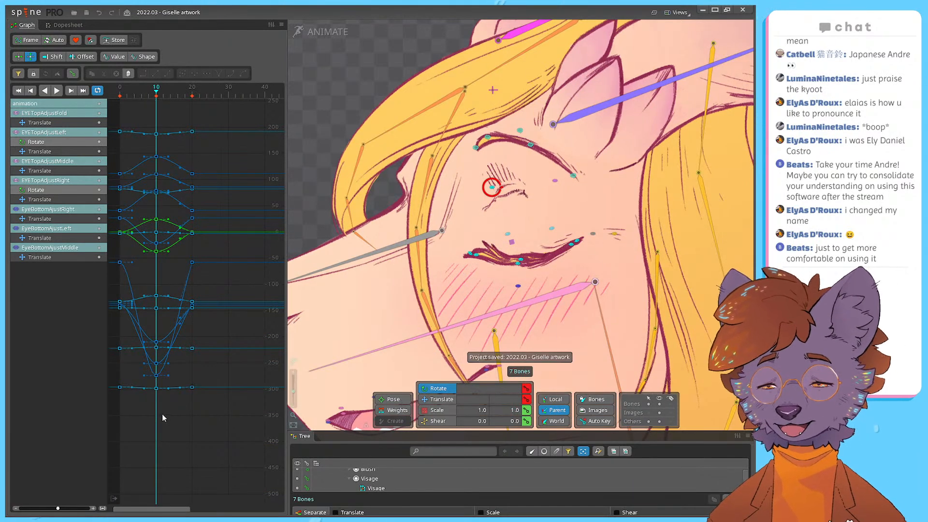
Step: Examine the eyelid curves around the closed keys at frame 10 in the graph view
scroll(141, 400, "up", 3)
scroll(158, 338, "down", 5)
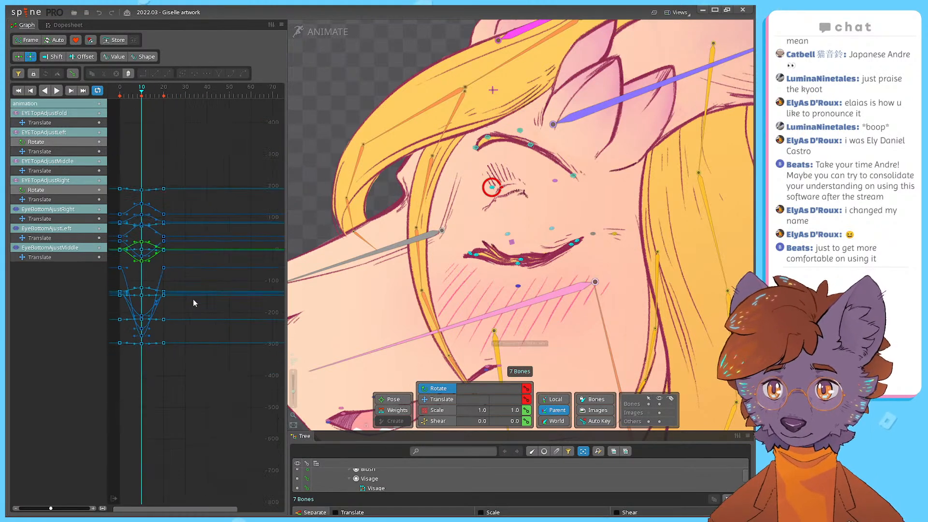
scroll(176, 389, "up", 9)
scroll(186, 314, "up", 5)
scroll(256, 442, "down", 6)
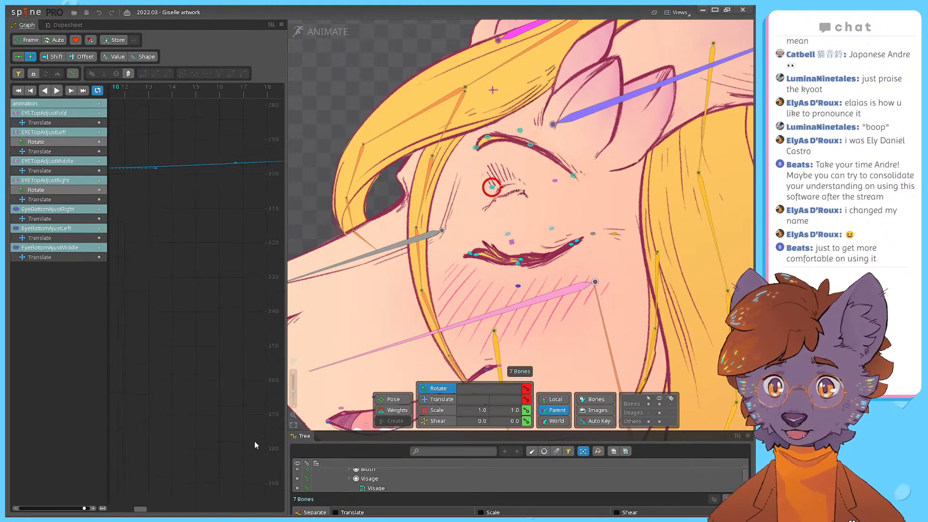
scroll(208, 444, "down", 5)
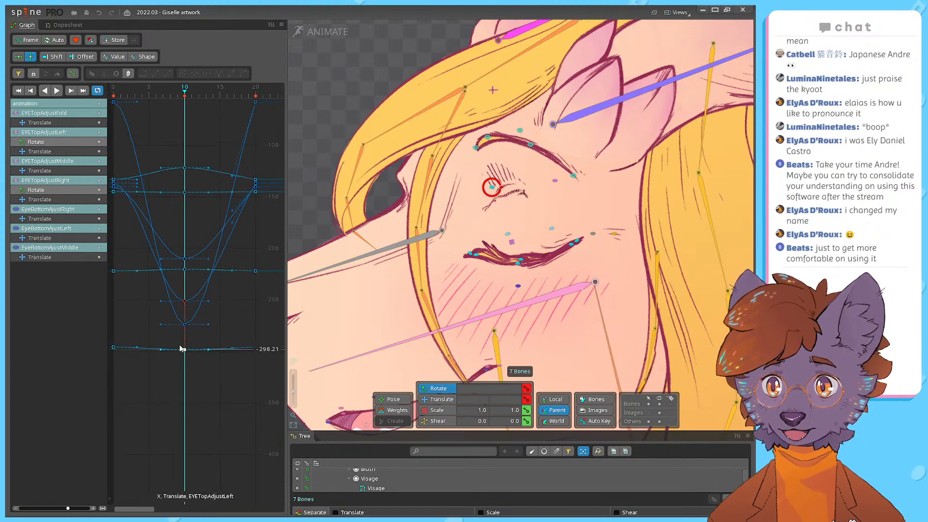
left_click_drag(172, 228, 188, 299)
scroll(188, 298, "down", 2)
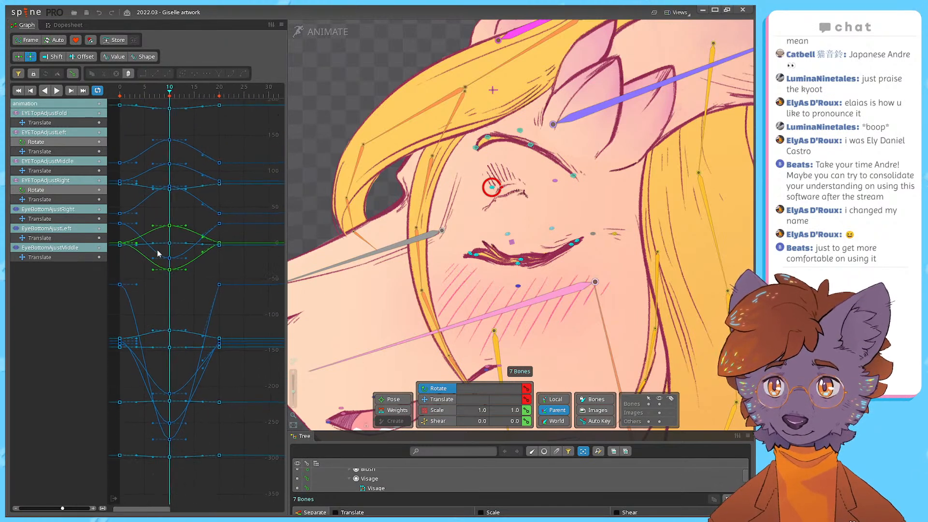
left_click_drag(167, 197, 218, 260)
left_click_drag(137, 142, 156, 303)
key("ctrl+z")
key("ctrl+z")
key("ctrl+z")
key("ctrl+z")
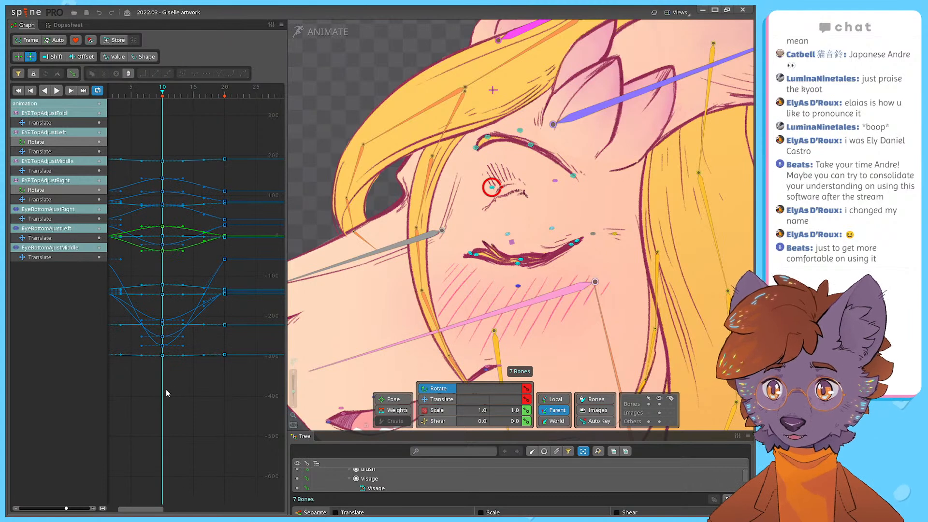
Step: Move the closed keys of the seven eyelid bones to frame 5 without changing their values
left_click_drag(181, 378, 152, 162)
left_click_drag(131, 90, 152, 96)
left_click_drag(184, 164, 132, 185)
key("ctrl+z")
left_click(20, 57)
left_click_drag(182, 166, 151, 166)
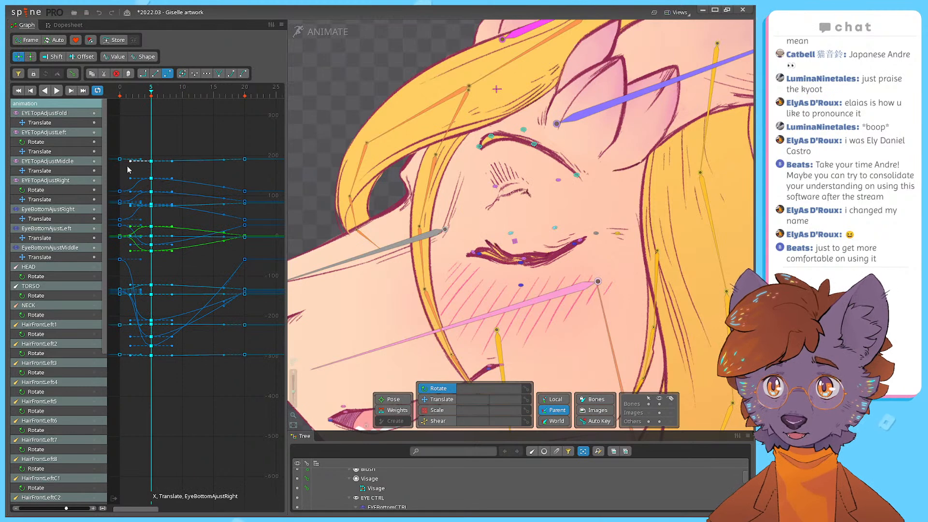
Step: Play back the blink with the faster closing from frame 0
left_click(119, 93)
key("d")
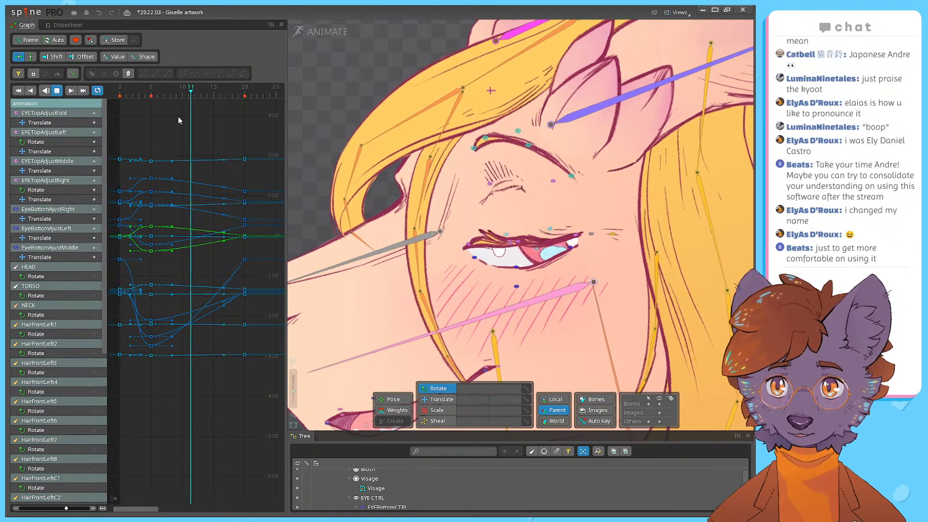
key("d")
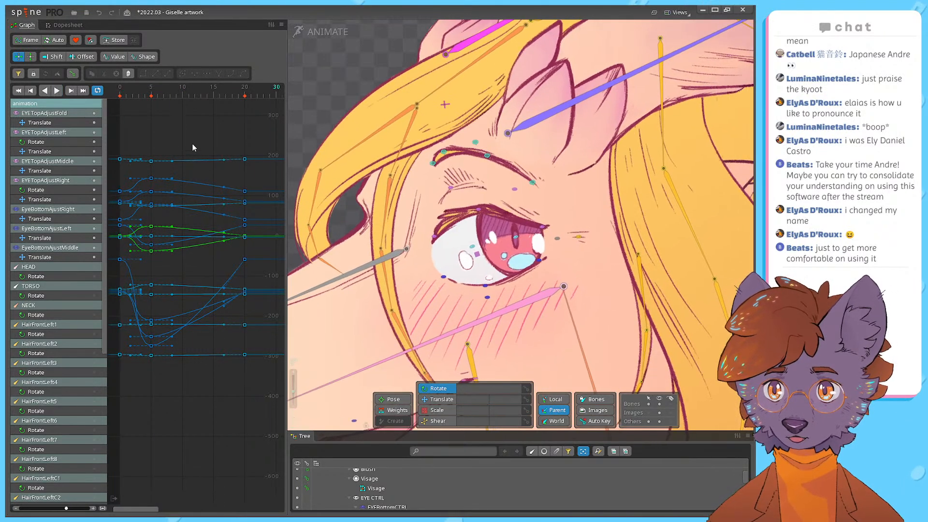
Step: Select the eyelid keys at frames 0, 5 and 20 and reapply Bezier interpolation to smooth their curves
left_click_drag(149, 99, 118, 430)
left_click(167, 73)
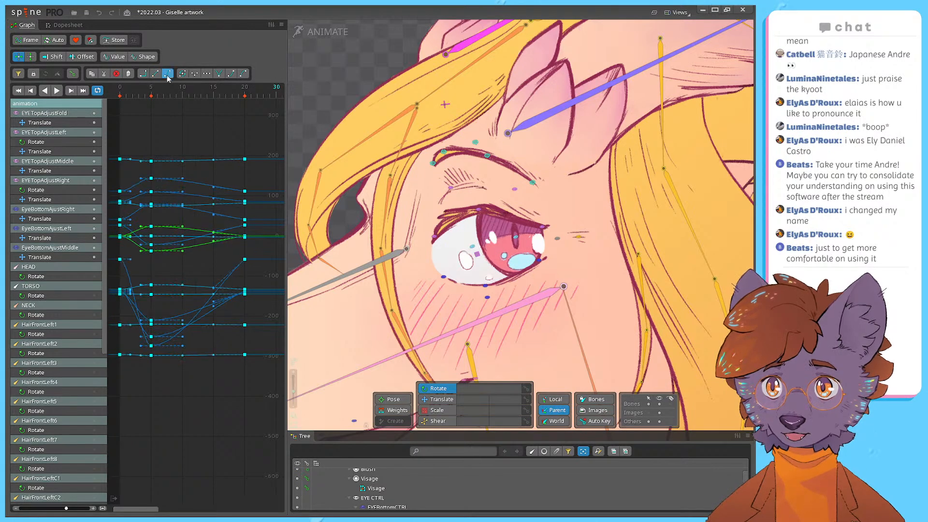
Step: Inspect the animation's curve keys at frame 20 and enlarge the skeleton tree view
left_click(253, 385)
scroll(234, 309, "up", 3)
scroll(244, 286, "up", 5)
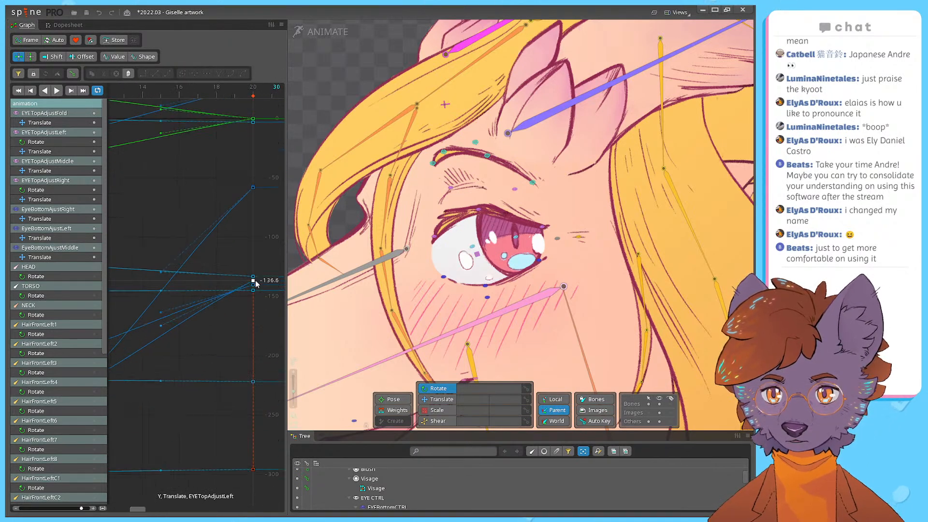
left_click(253, 283)
scroll(254, 288, "down", 2)
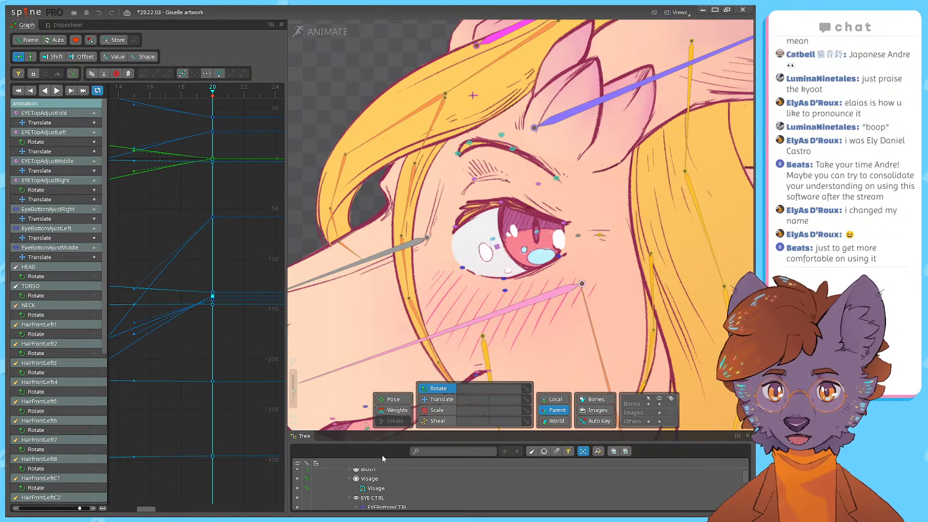
left_click_drag(425, 437, 426, 239)
left_click(224, 316)
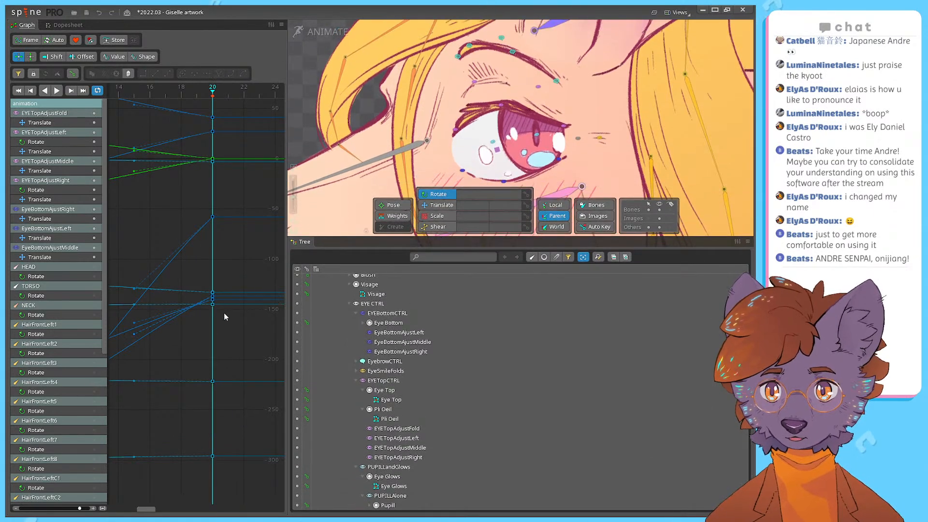
Step: Isolate the EyeBottomAjustMiddle bone's curves and select its translate keys at frame 20
left_click(60, 247)
scroll(230, 256, "down", 6)
left_click_drag(193, 240, 220, 272)
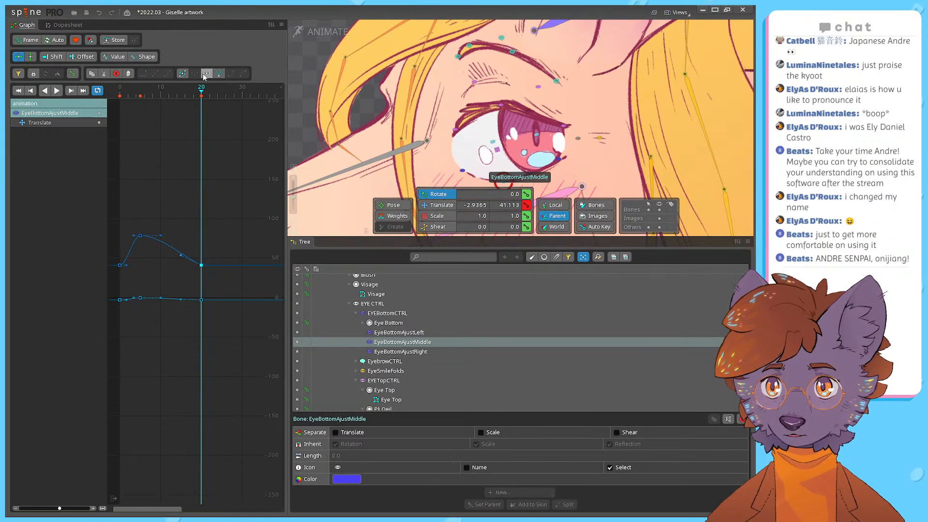
Step: Select the three EyeBottomAjust bones together with the EYETopAdjust Fold, Left, Middle and Right bones
left_click(399, 332, "ctrl")
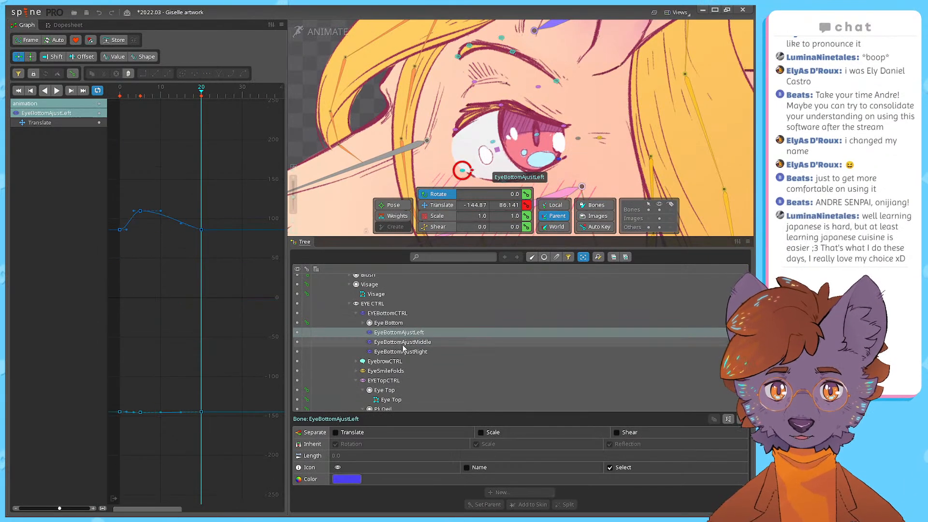
left_click(399, 351, "ctrl")
scroll(399, 348, "down", 3)
left_click(399, 341, "ctrl")
left_click(400, 352, "ctrl")
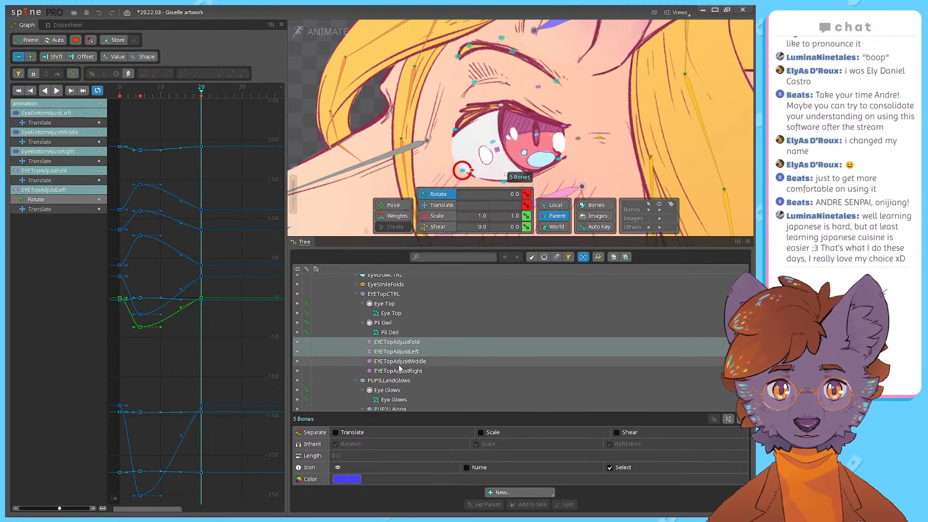
left_click(399, 361, "ctrl")
left_click(400, 371, "ctrl")
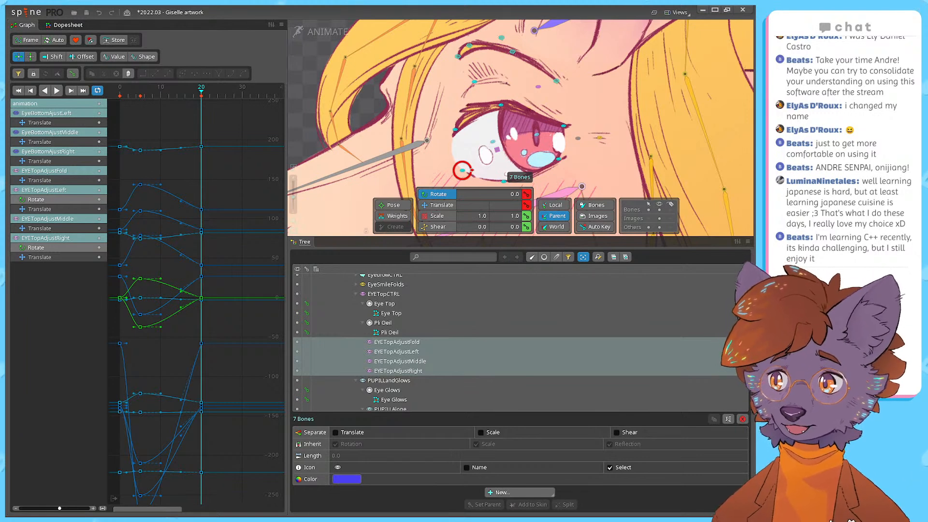
Step: Select all curve keys of the seven eyelid bones and flatten their curve handles
left_click_drag(218, 124, 97, 502)
left_click_drag(211, 379, 117, 252)
left_click(249, 441)
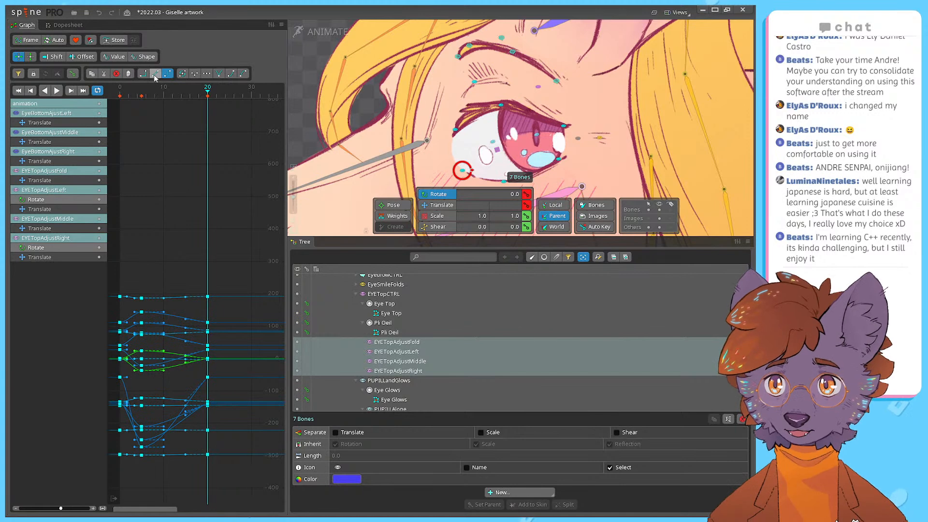
left_click(211, 74)
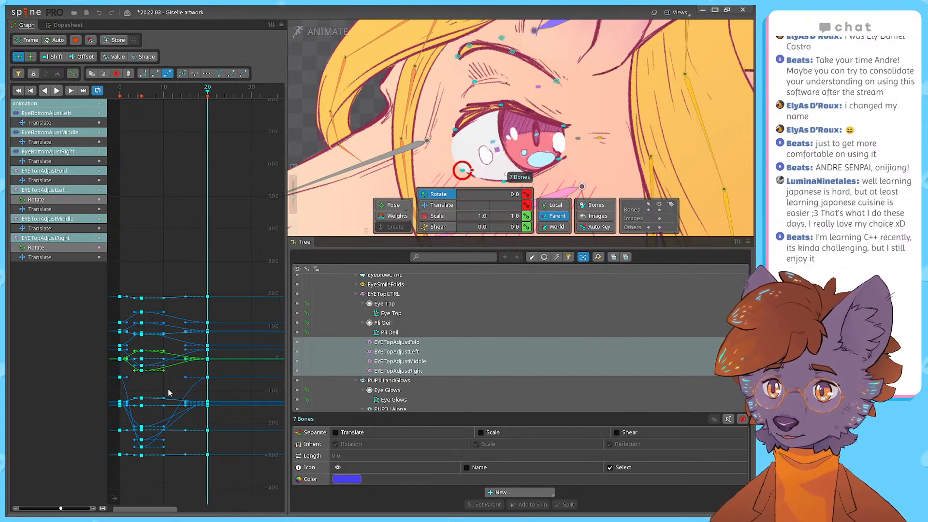
Step: Play back the blink several times from frame 0 to check the eyelid easing
scroll(150, 451, "up", 4)
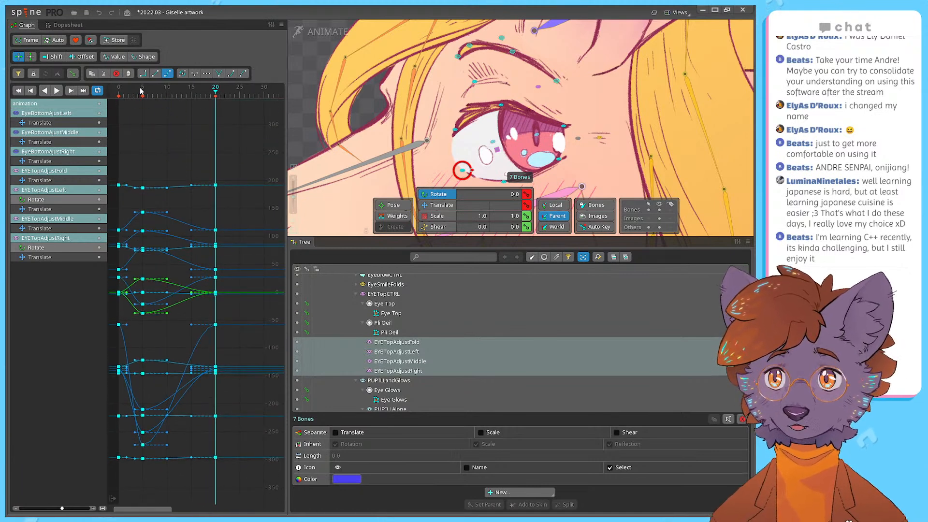
left_click(118, 91)
key("d")
key("d")
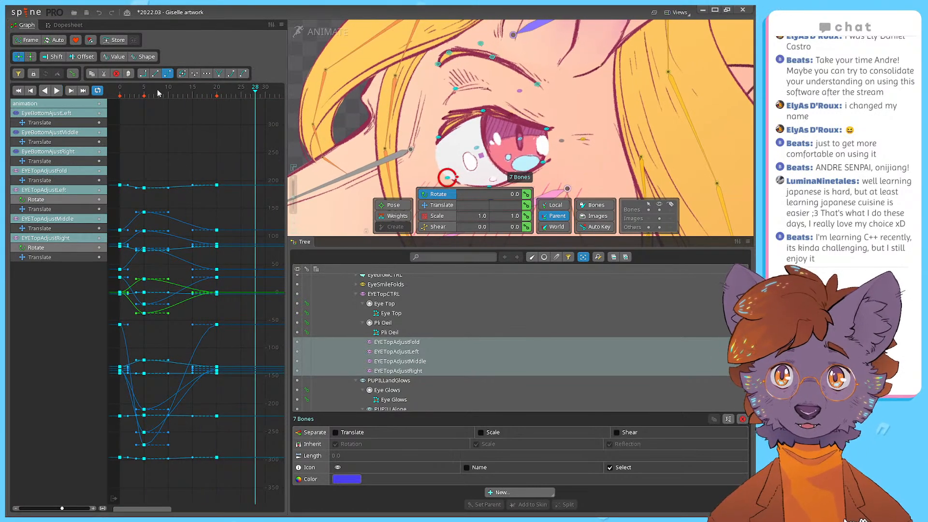
left_click(119, 94)
key("d")
key("d")
left_click(146, 94)
left_click(145, 95)
key("d")
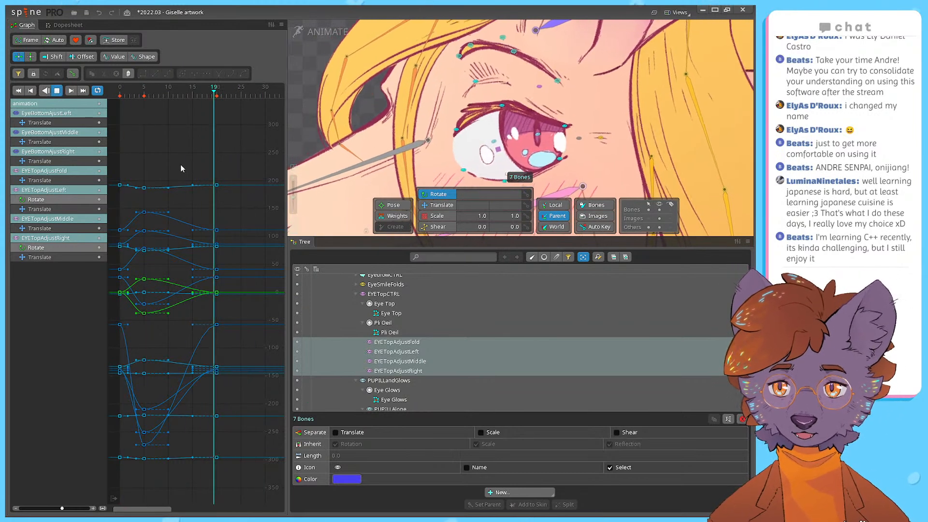
left_click(121, 93)
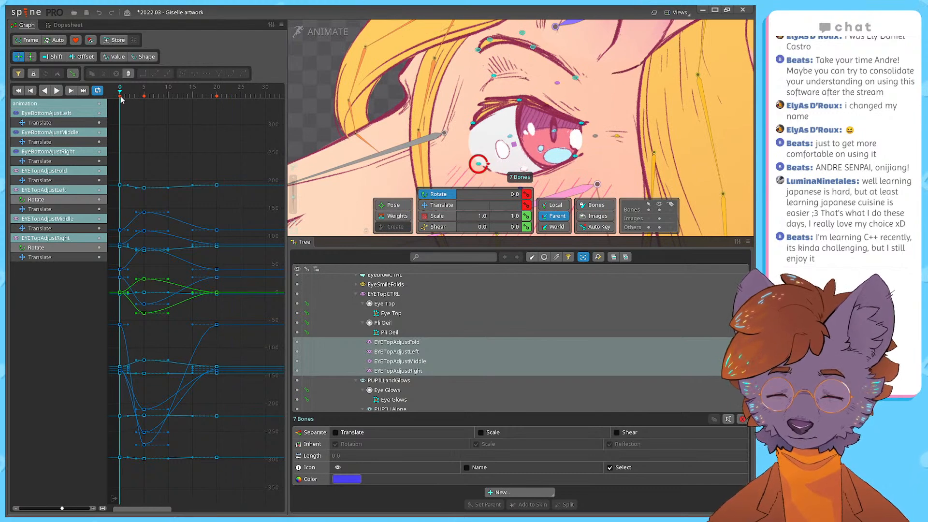
key("d")
key("d")
left_click(115, 93)
key("d")
Step: At frame 5, select the incoming handles of all eyelid curve keys and adjust them slightly
left_click(139, 93)
left_click_drag(139, 95, 146, 100)
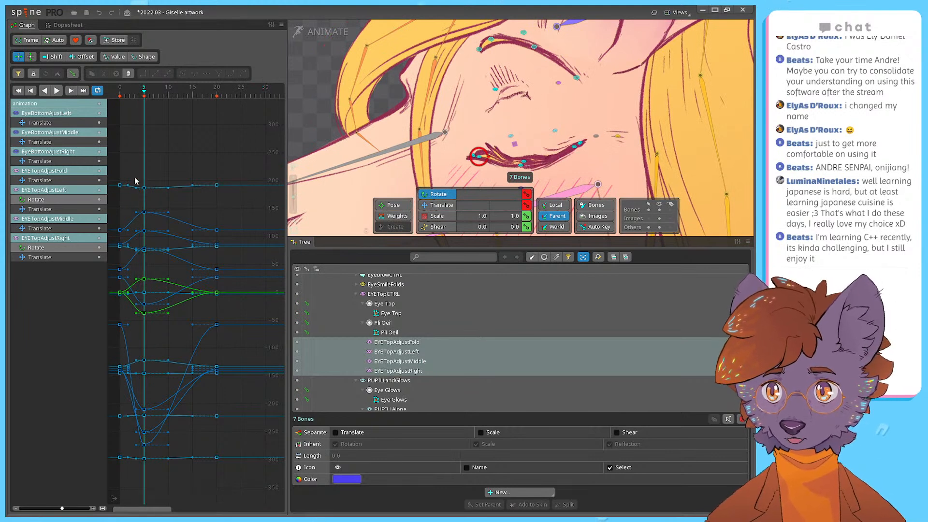
left_click_drag(138, 187, 130, 471)
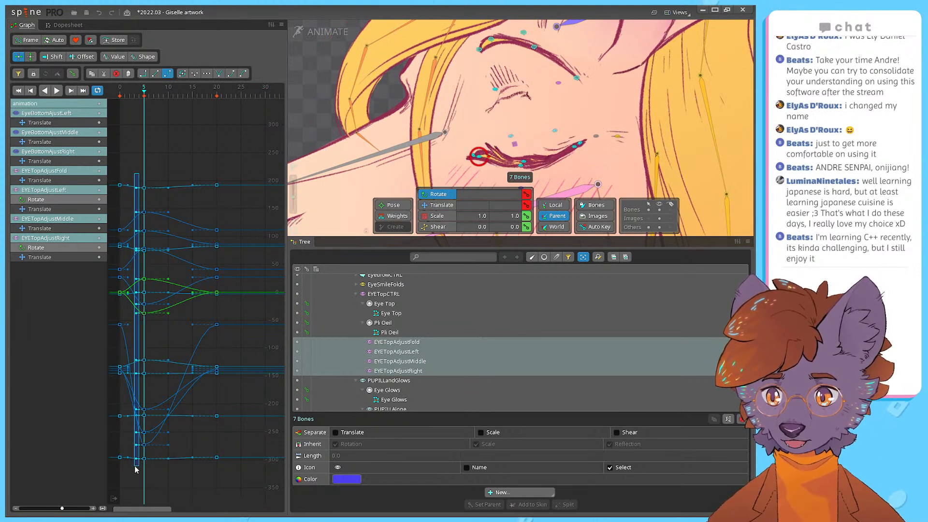
mouse_move(135, 436)
left_mouse_down()
mouse_move(126, 431)
mouse_move(137, 435)
left_mouse_up()
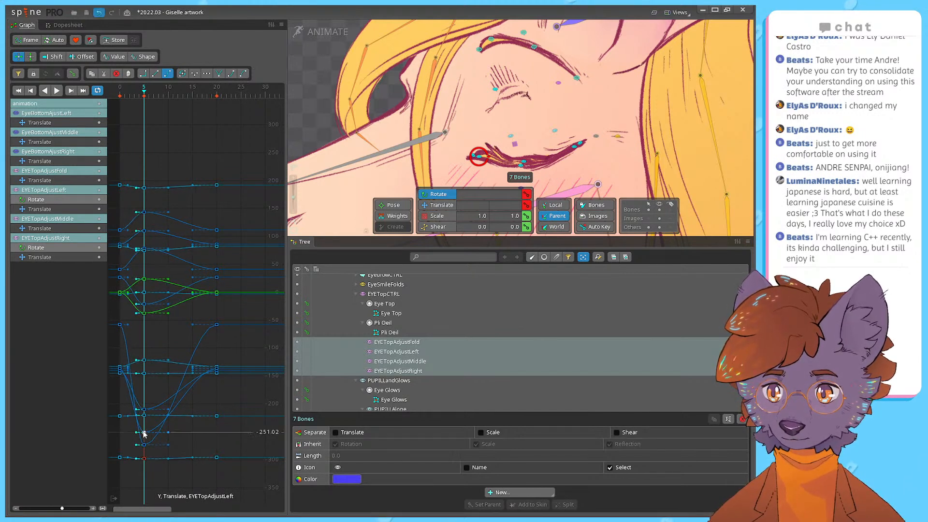
Step: Replay the blink from frame 0 to review the adjusted handles
left_click(120, 92)
key("space")
key("space")
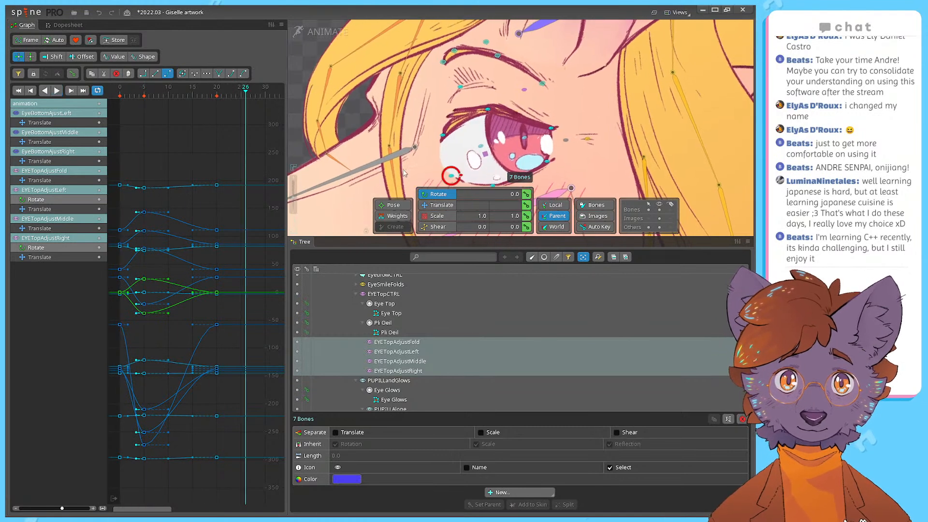
Step: At frame 5, select the EYETopAdjustMiddle bone on the closed eyelid and switch to setup mode
left_click(144, 92)
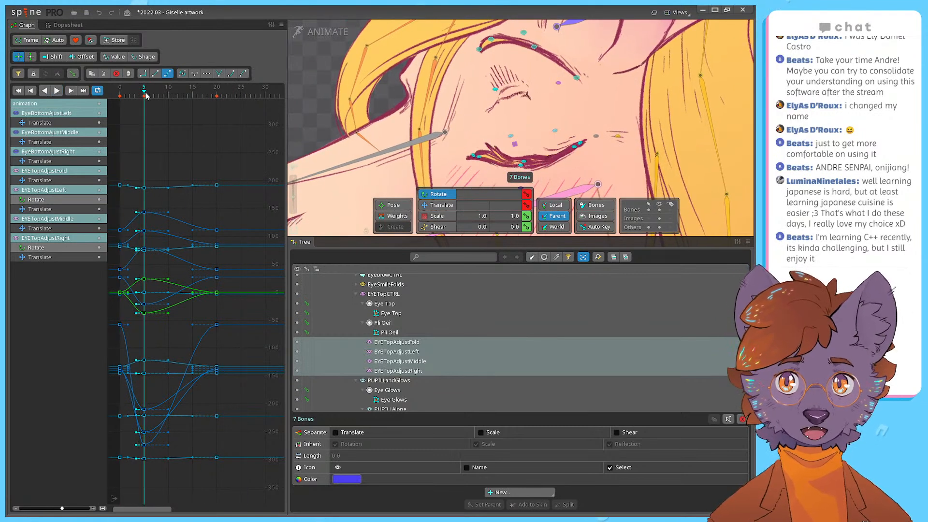
left_click_drag(477, 74, 393, 54)
scroll(454, 110, "up", 6)
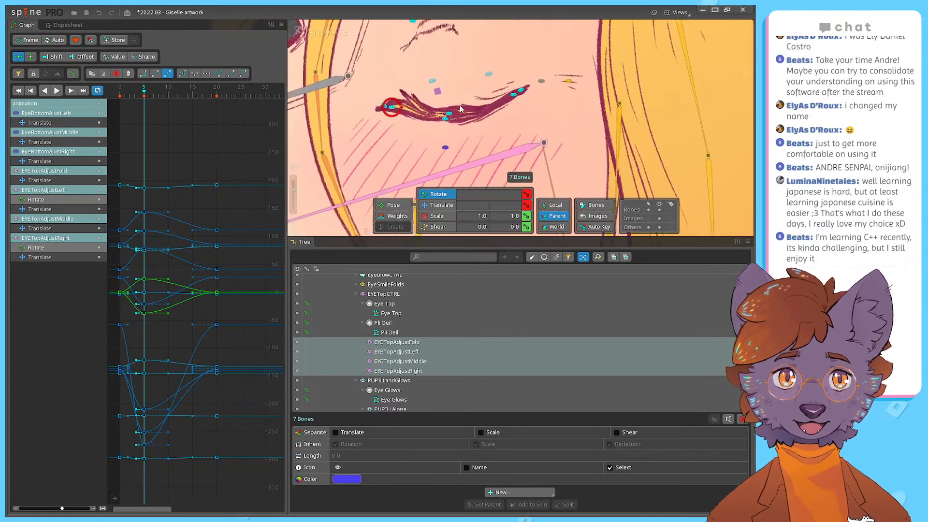
left_click(446, 115)
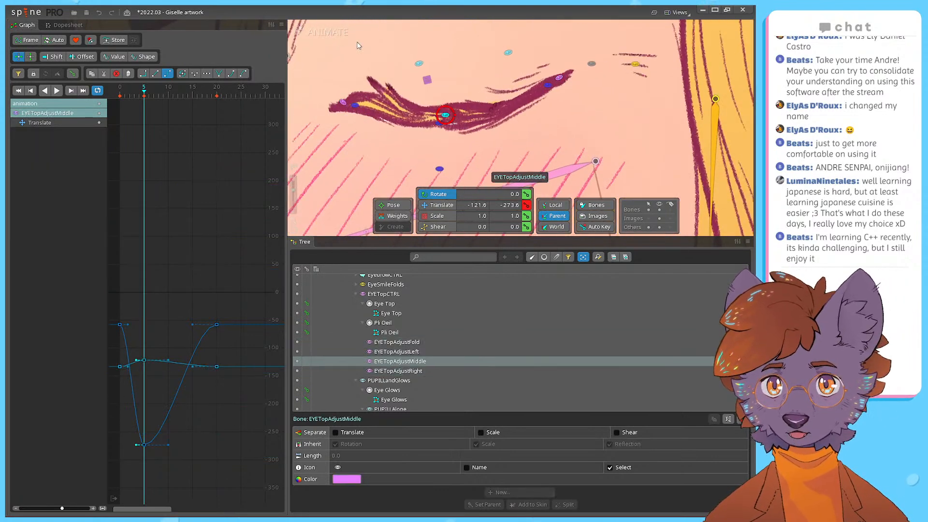
left_click(328, 32)
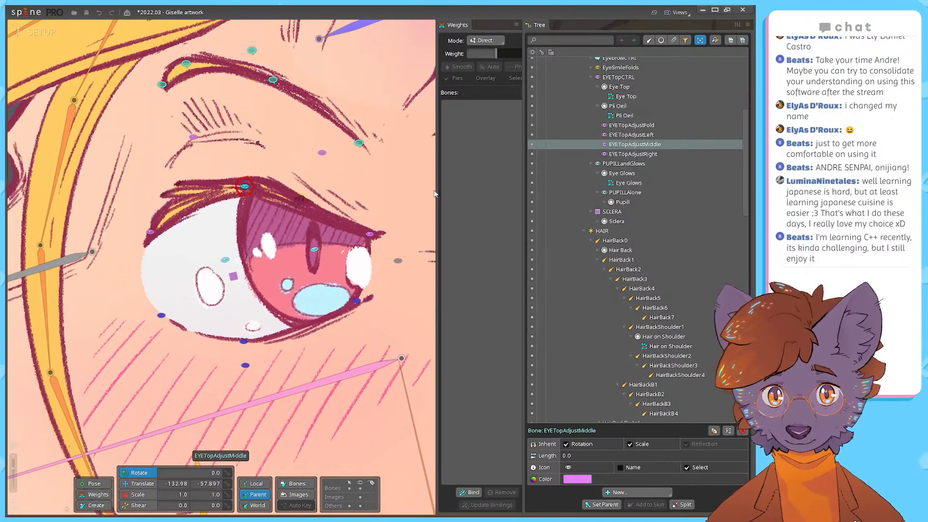
Step: Inspect which bones influence the Pli Oeil and Eye Top meshes
scroll(625, 137, "up", 1)
left_click(627, 146)
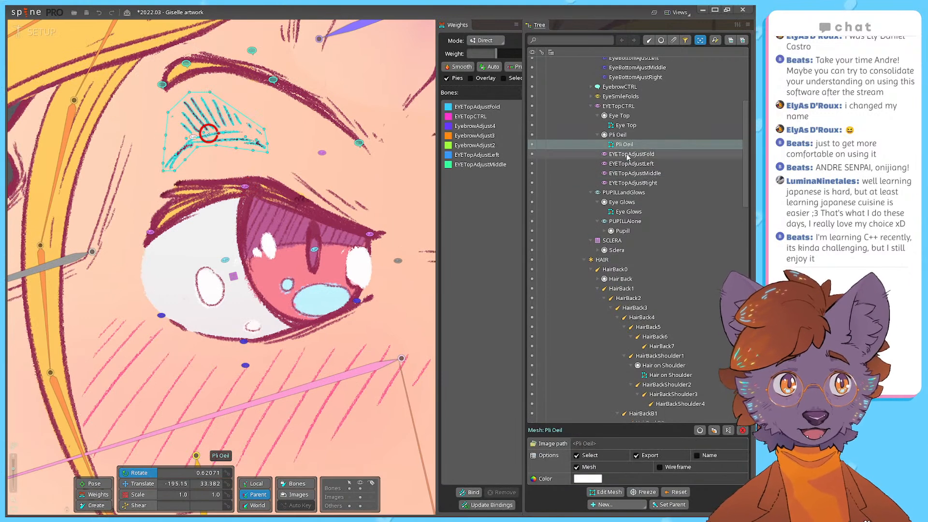
left_click(626, 126)
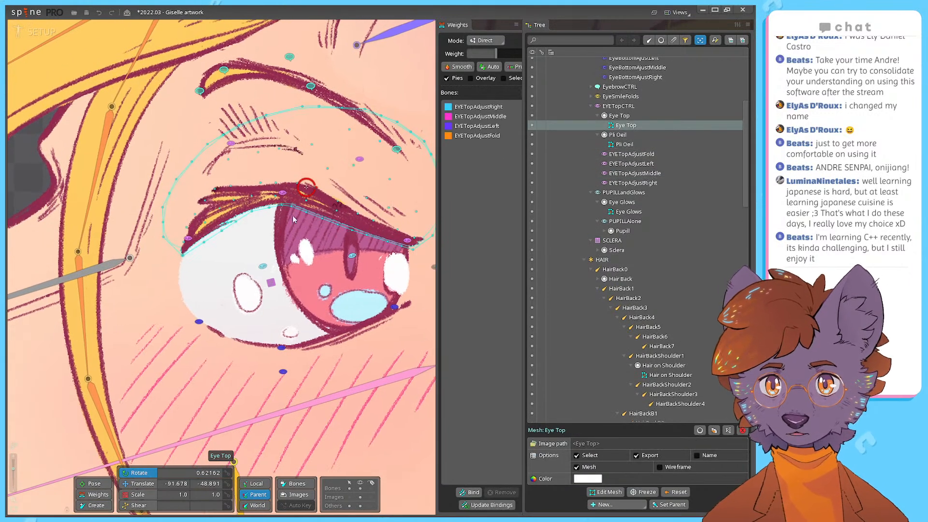
Step: Test the upper lid's deformation by moving EYETopAdjustMiddle down to the lower lid, and undo the move
left_click(283, 193)
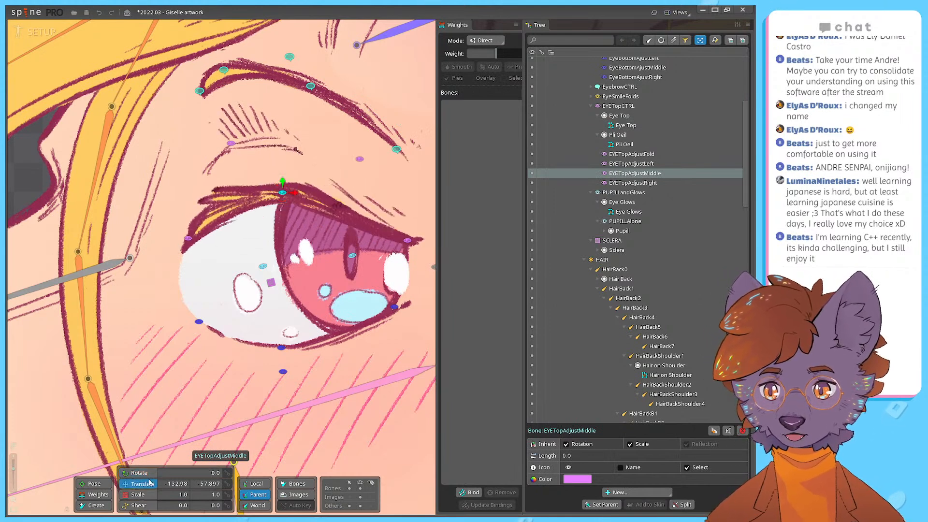
left_click_drag(282, 195, 280, 334)
key("ctrl+z")
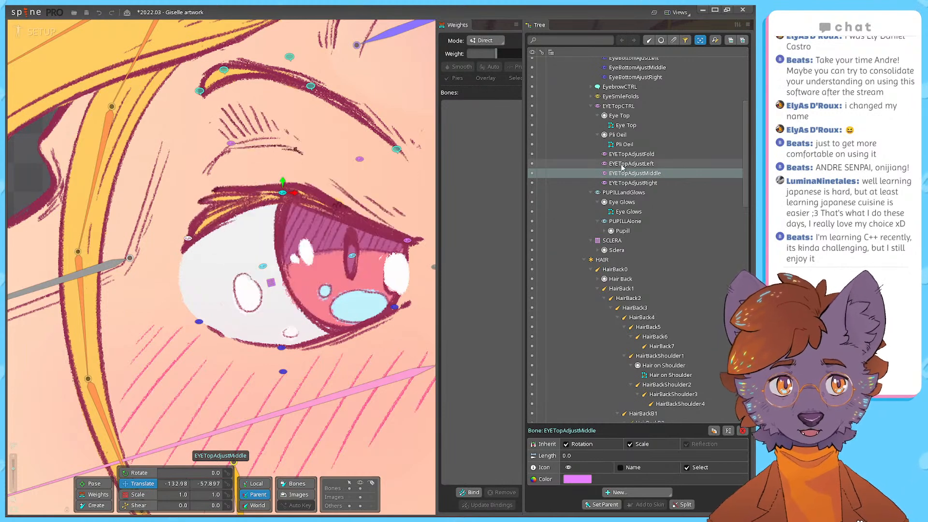
Step: Create two bones from EYETopCTRL along the upper lash line, one on each side of EYETopAdjustMiddle
left_click(96, 505)
left_click(618, 135)
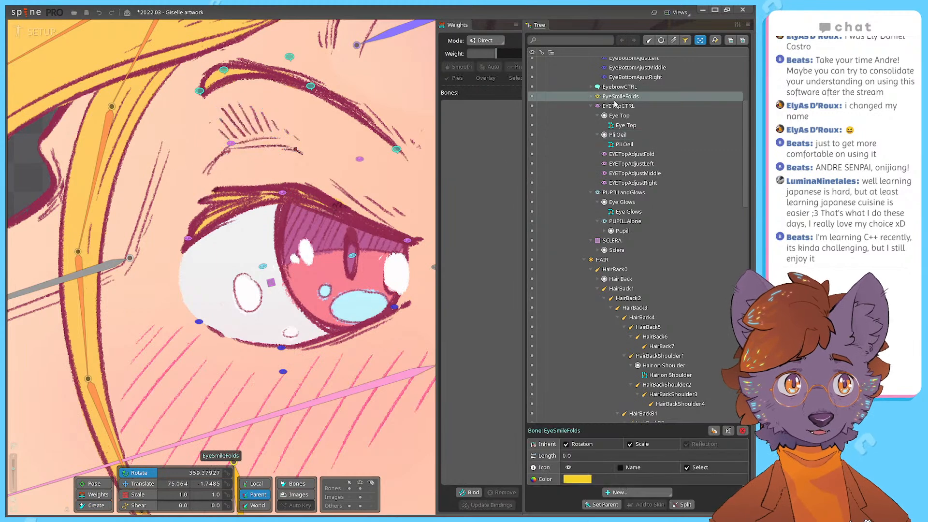
left_click(618, 106)
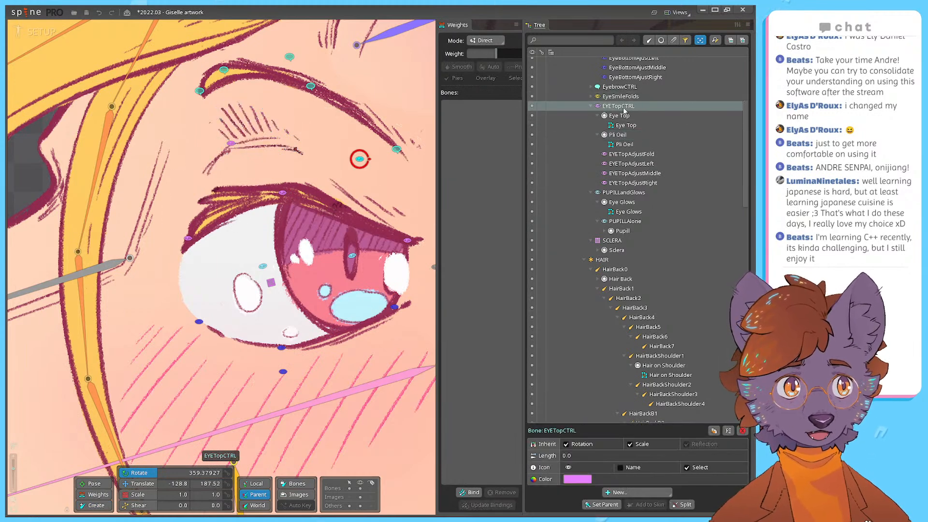
key("c")
left_click(245, 201)
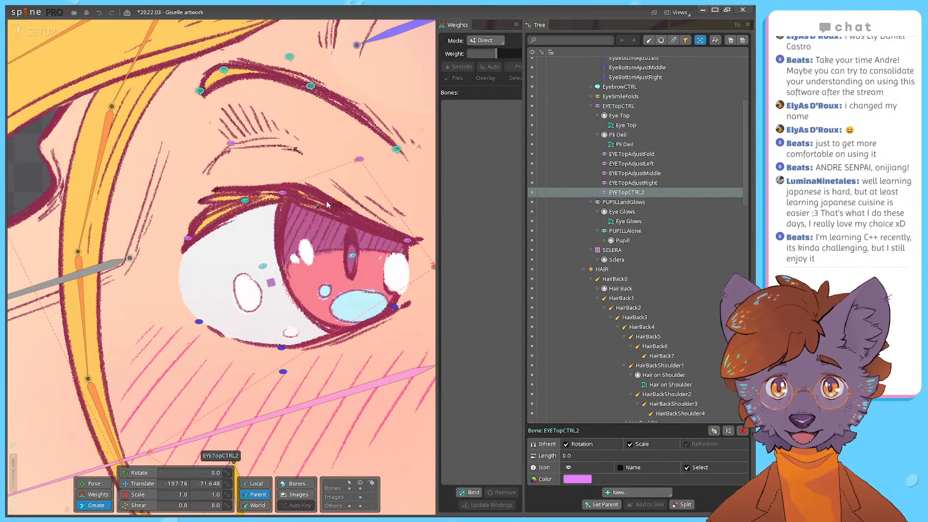
left_click(317, 202)
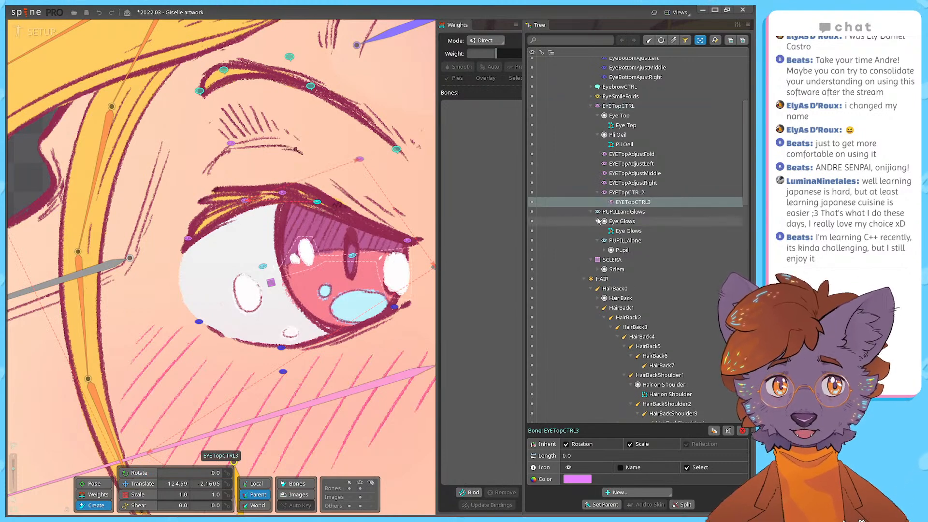
Step: Reparent the new EYETopCTRL3 bone directly under EYETopCTRL
left_click(625, 194)
left_click(629, 201, "ctrl")
left_click_drag(629, 201, 630, 107)
Step: Check the name and location of each upper eyelid adjustment bone
left_click(648, 183)
left_click(636, 173)
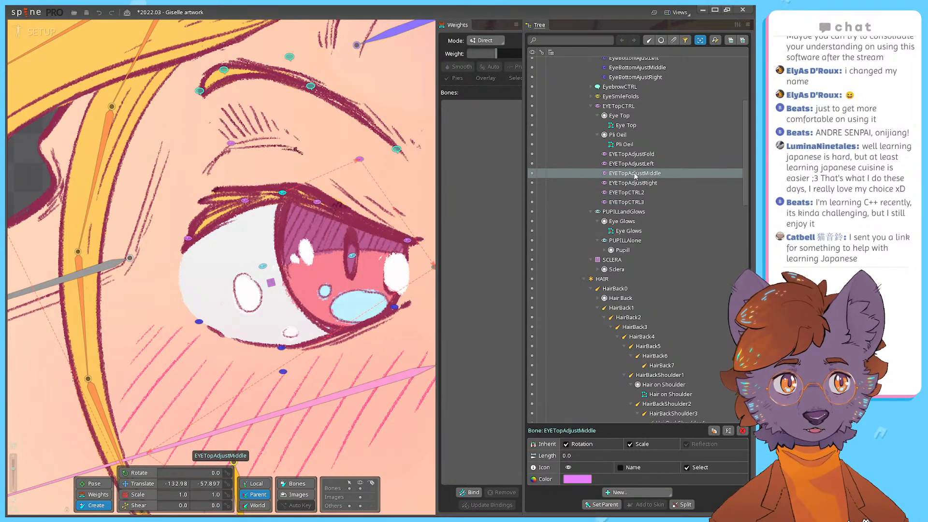
left_click(637, 164)
left_click(636, 154)
left_click(638, 163)
left_click(636, 174)
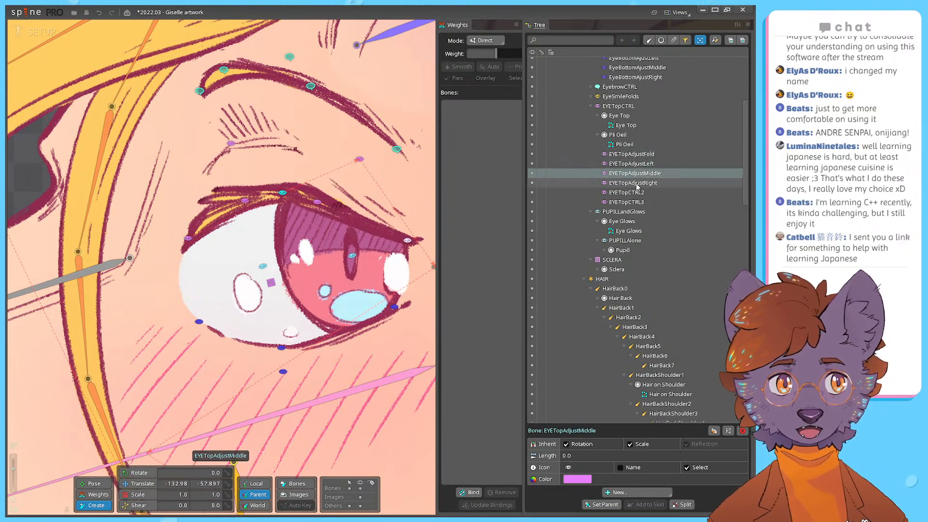
left_click(637, 183)
left_click(638, 192)
double_click(635, 173)
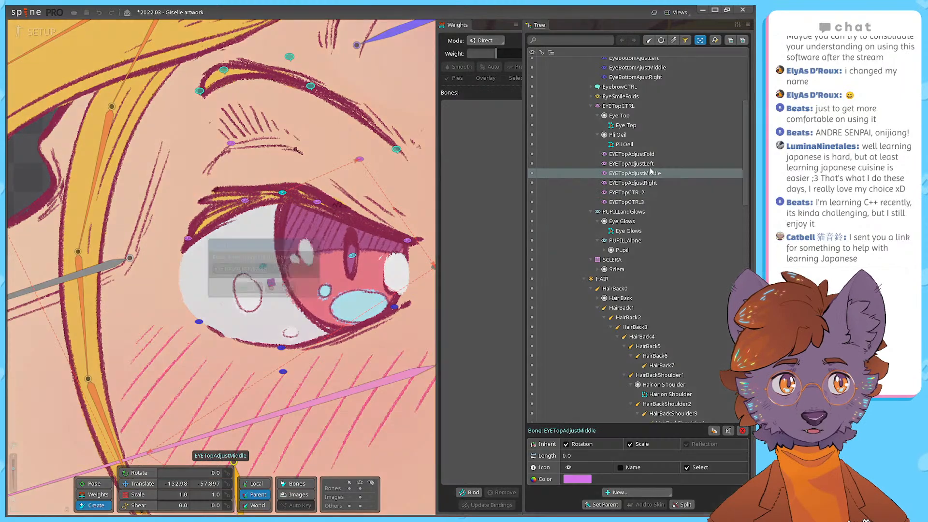
key("Escape")
Step: Rename the EYETopCTRL2 bone as EYETopAdjustLeft2, reusing the EYETopAdjustLeft name
double_click(634, 164)
key("ctrl+x")
key("Escape")
double_click(635, 193)
key("ctrl+v")
key("Return")
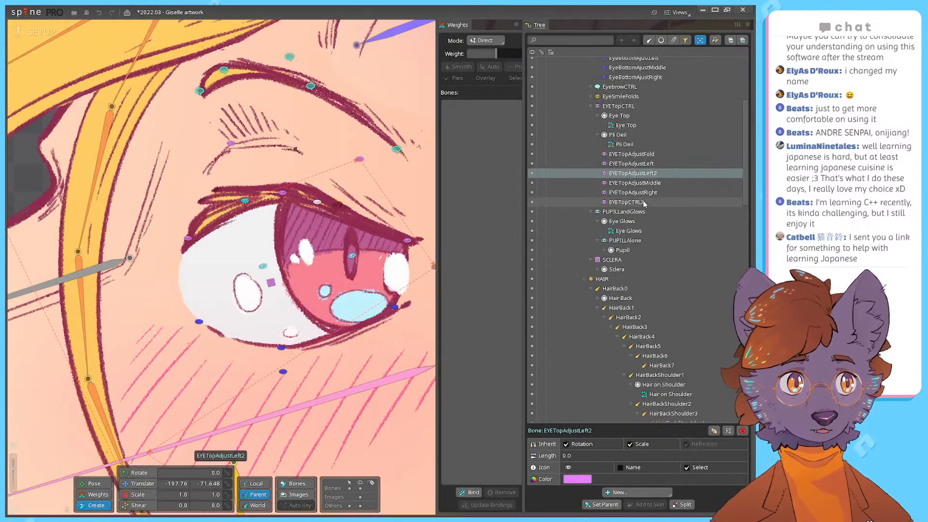
Step: Rename the EYETopCTRL3 bone as EYETopAdjustRight2, reusing the EYETopAdjustRight name
left_click(642, 201)
left_click(652, 175)
left_click(652, 165)
left_click(651, 183)
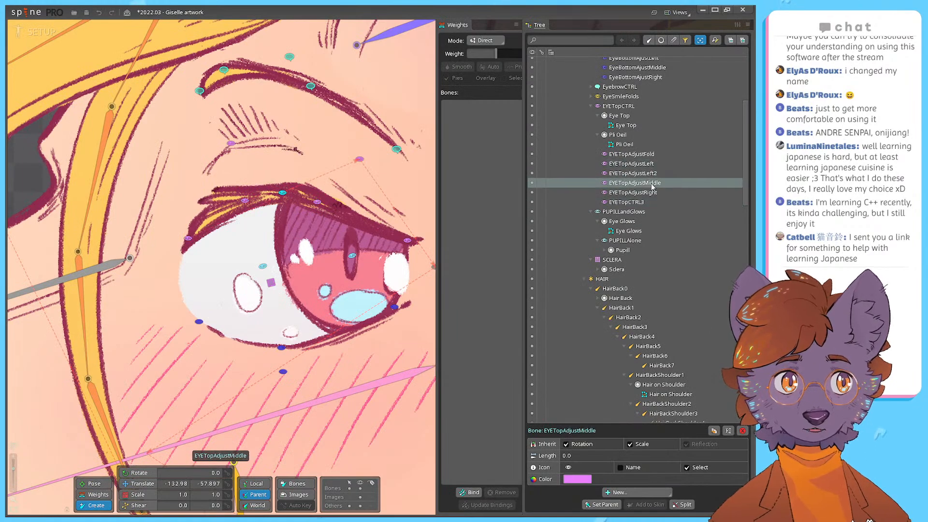
double_click(653, 193)
key("ctrl+x")
key("Escape")
double_click(636, 202)
key("ctrl+v")
type("2")
key("Return")
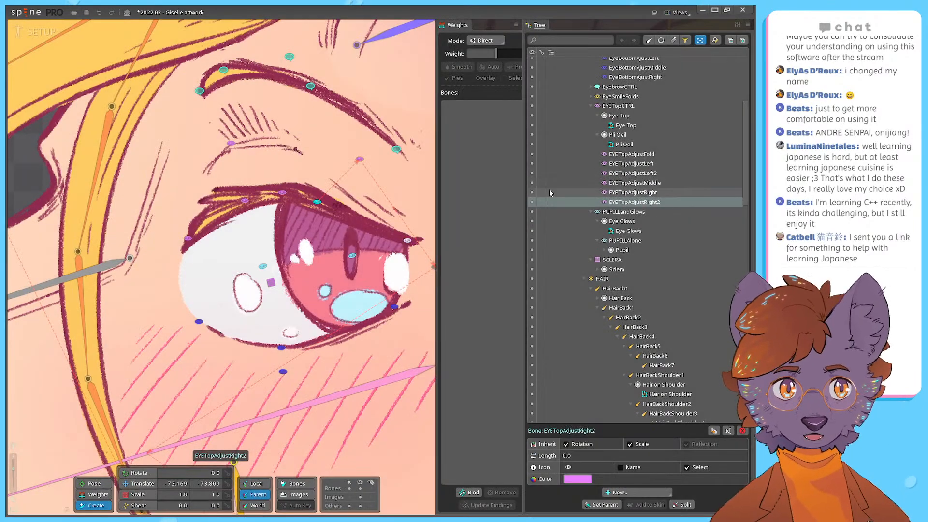
Step: Bind the EYETopAdjustRight2 and EYETopAdjustLeft2 bones to the Eye Top mesh
left_click(141, 483)
left_click_drag(307, 205, 312, 239)
left_click(283, 193)
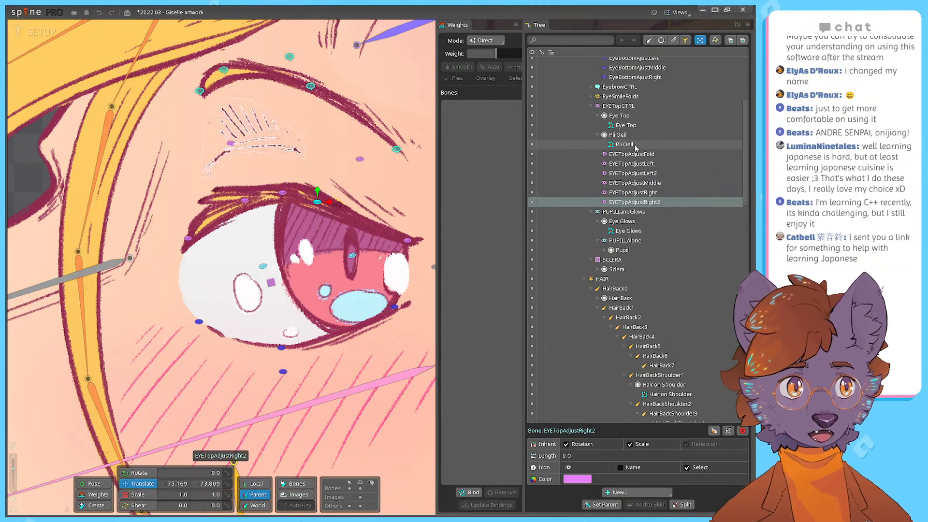
left_click(626, 125)
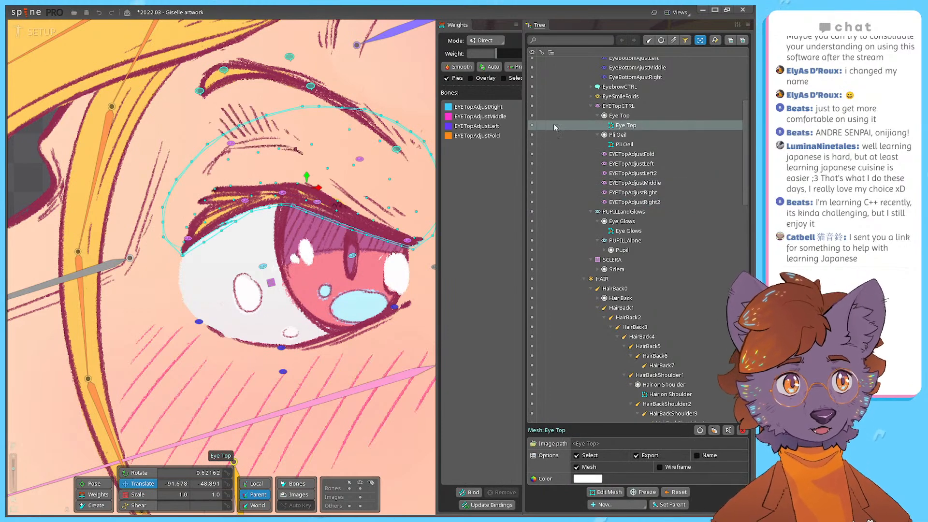
left_click(470, 492)
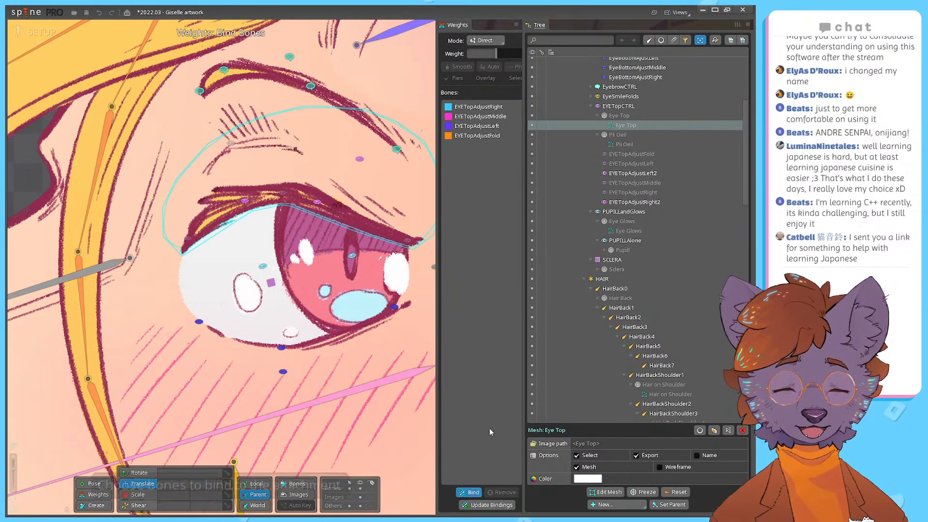
left_click(631, 201)
left_click(628, 176)
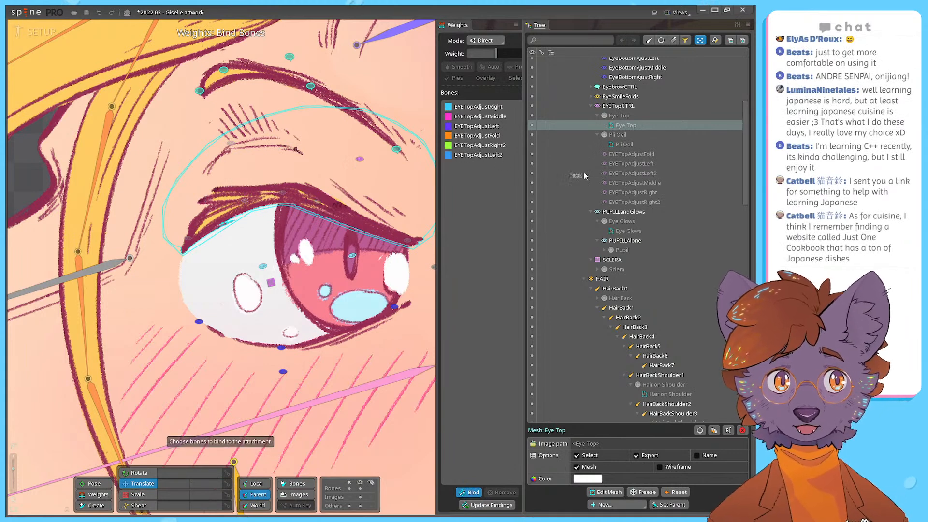
key("Escape")
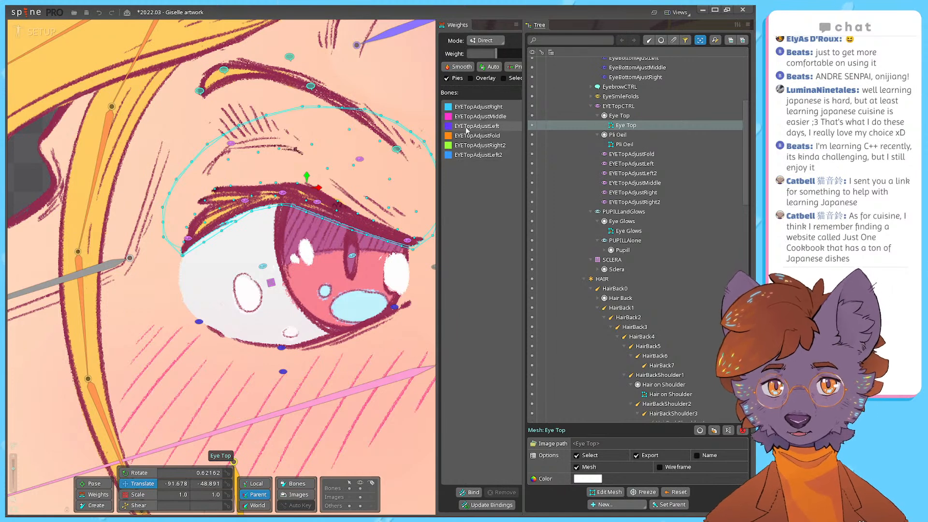
Step: Try to calculate automatic weights for all six bones bound to the Eye Top mesh
left_click(479, 107)
left_click(478, 154, "shift")
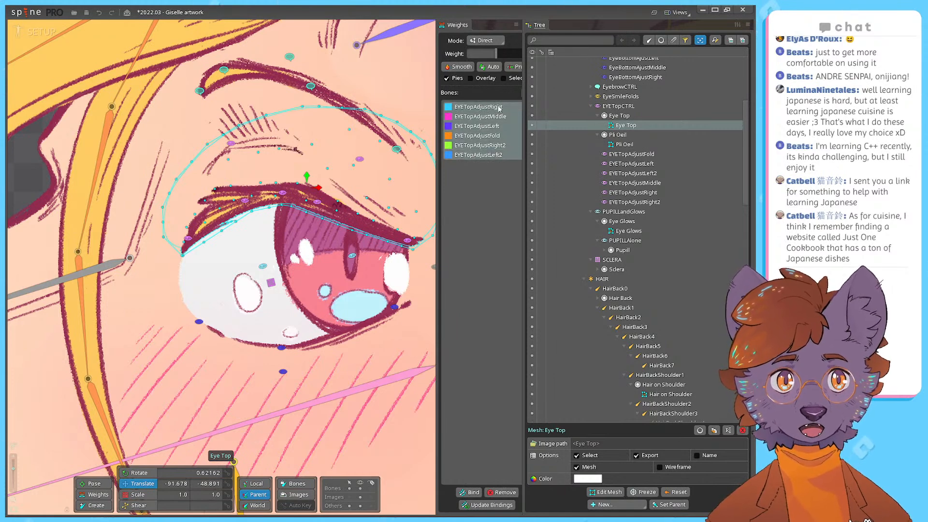
left_click(492, 68)
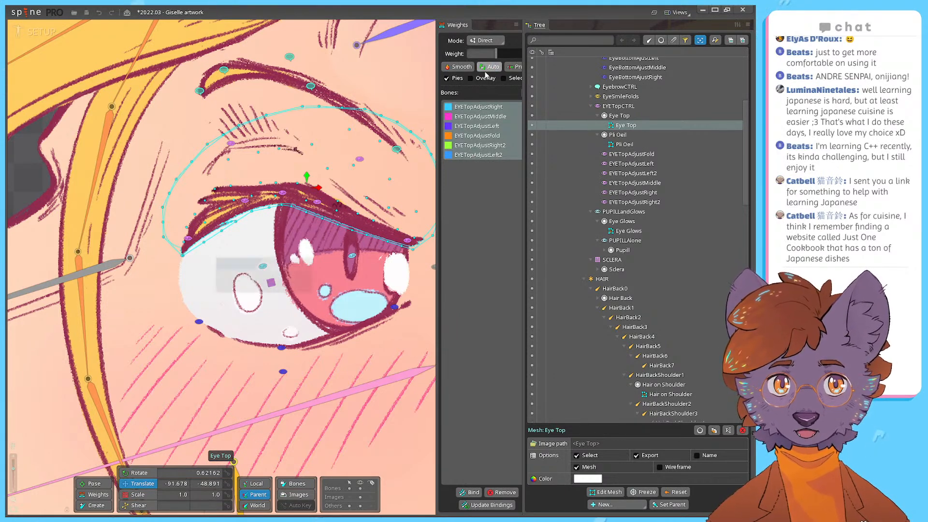
left_click(482, 117)
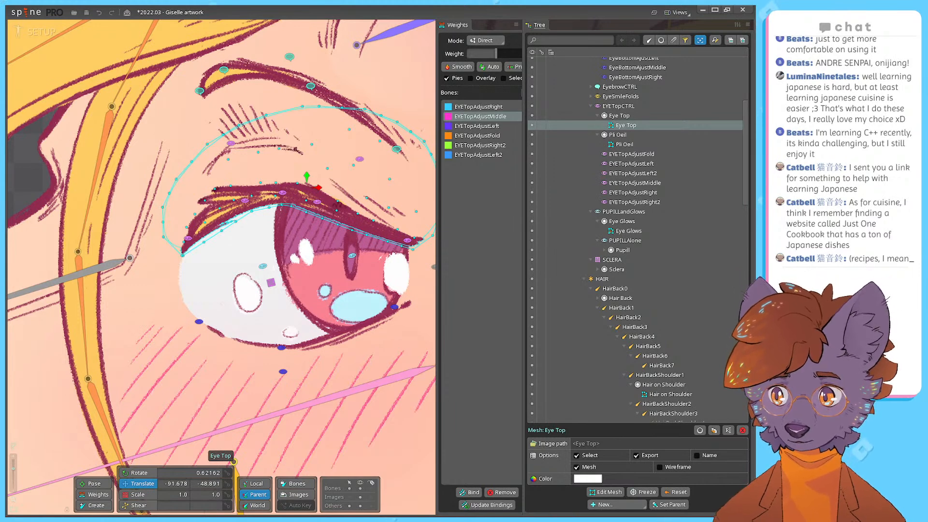
Step: Test how the upper eyelid deforms by moving the EYETopAdjustLeft2 bone down over the eye
left_click(631, 163)
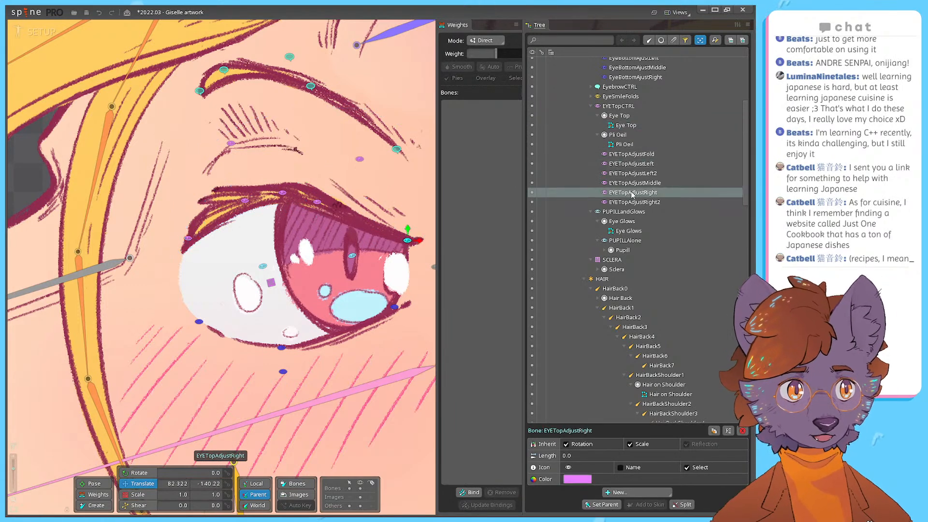
left_click(633, 173)
left_click(634, 202, "ctrl")
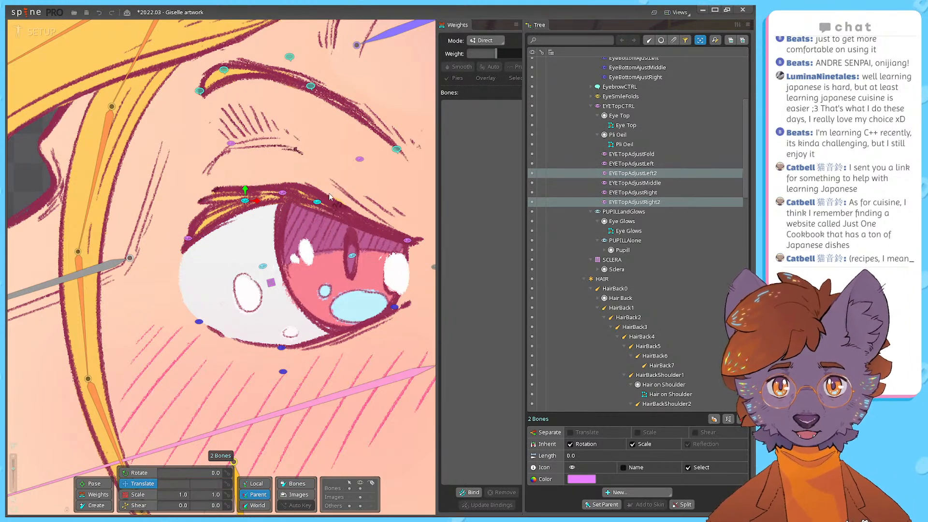
left_click_drag(410, 173, 397, 209)
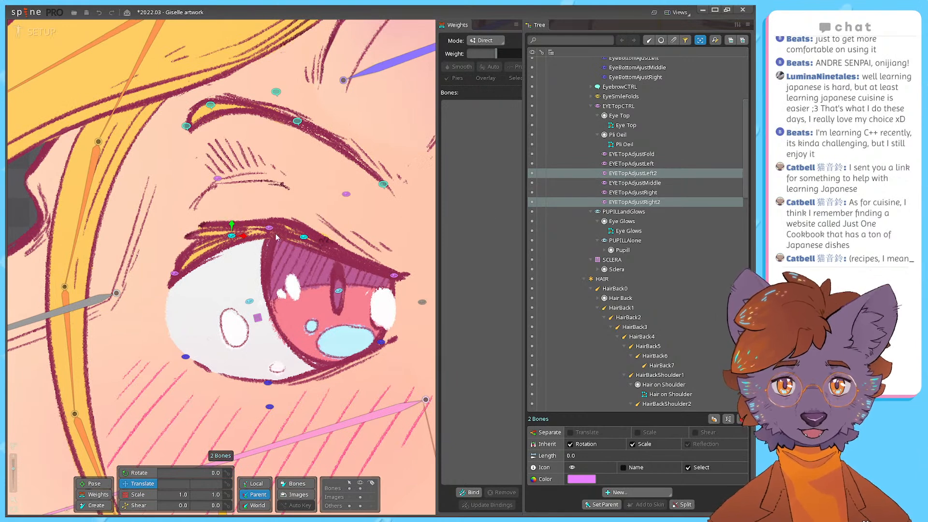
left_click(632, 165)
left_click(635, 173)
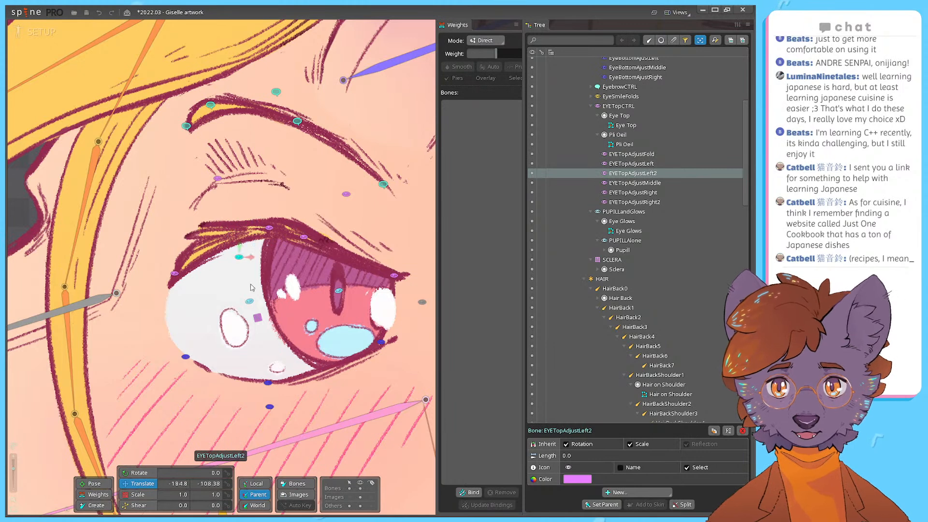
Step: Reselect the Eye Top mesh, widen the weights list and turn on the Selected option
left_click(627, 144)
left_click(625, 125)
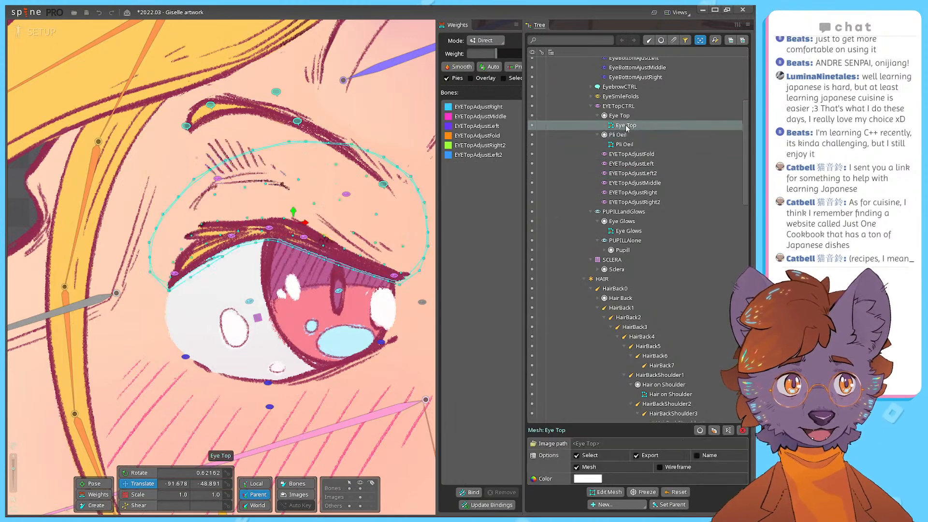
left_click(476, 117)
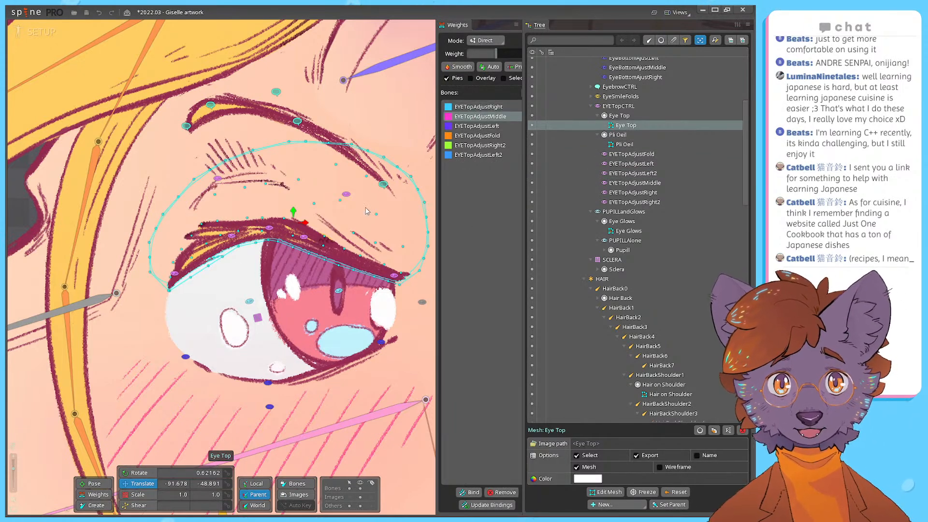
left_click_drag(385, 192, 348, 207)
left_click_drag(436, 241, 375, 247)
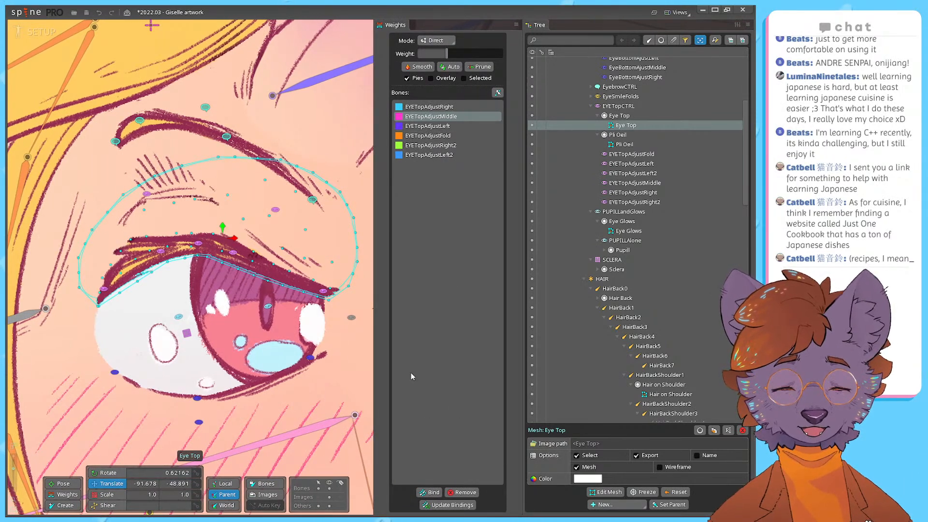
left_click(464, 79)
left_click_drag(158, 259, 177, 255)
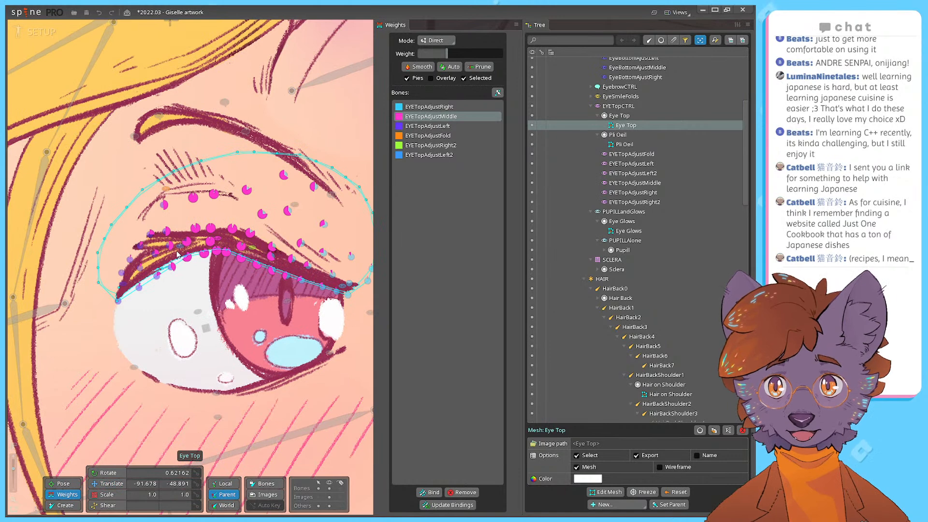
Step: Examine the Eye Top mesh weights of the EYETopAdjustLeft2 and EYETopAdjustRight2 bones
scroll(178, 255, "up", 2)
left_click(180, 245)
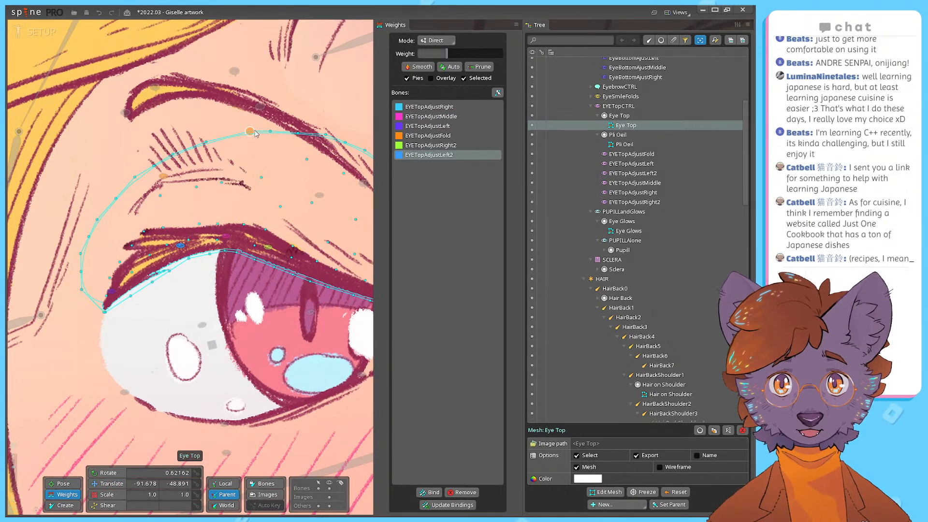
left_click_drag(443, 108, 444, 151)
left_click(442, 147)
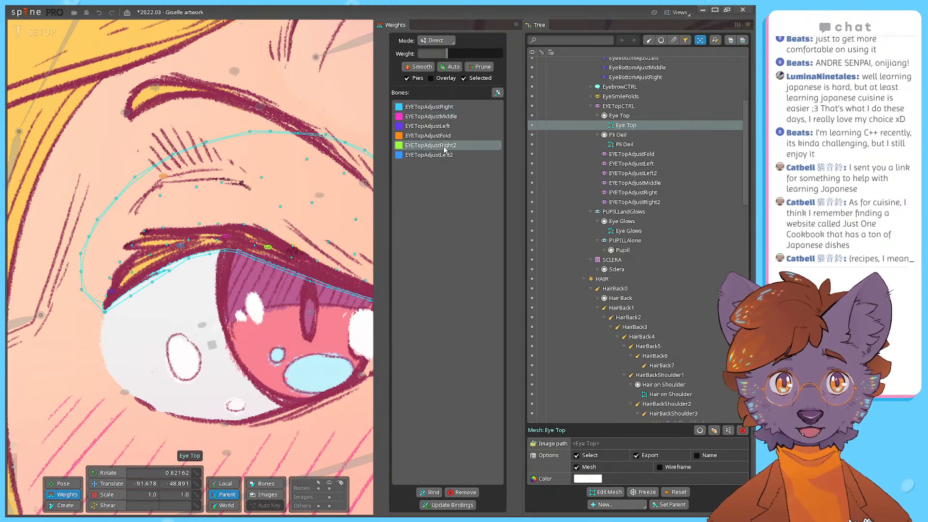
Step: Recalculate the Eye Top mesh weights automatically across all six bound eyelid bones
left_click(430, 108)
left_click(436, 154, "shift")
left_click_drag(322, 133, 252, 166)
scroll(251, 166, "down", 2)
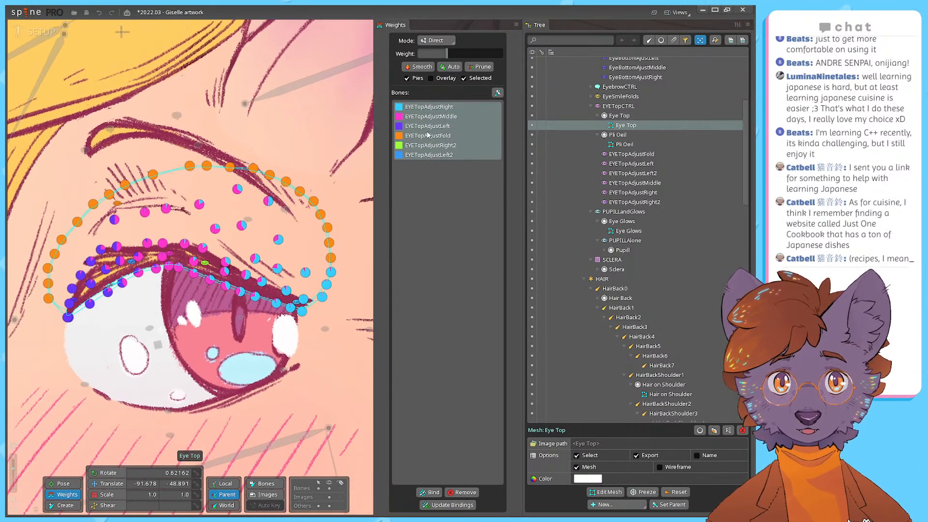
left_click(446, 137)
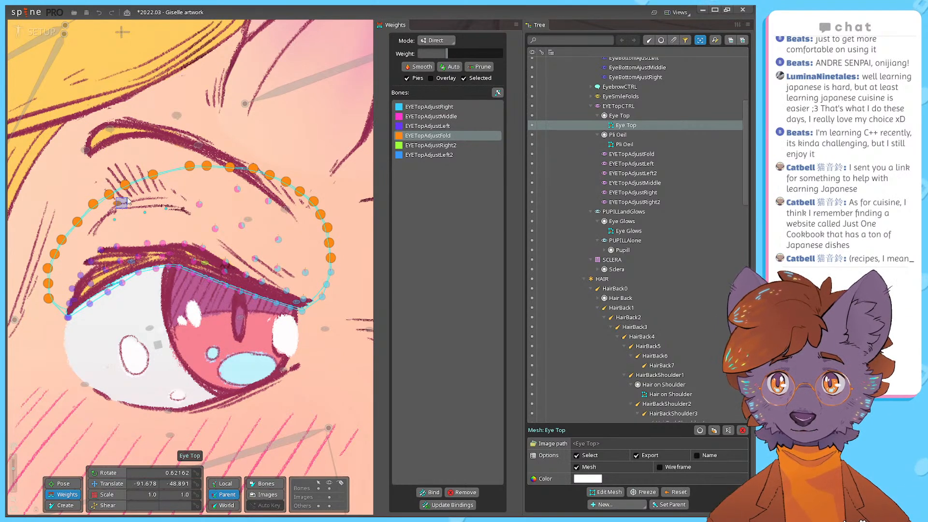
left_click_drag(453, 158, 446, 107)
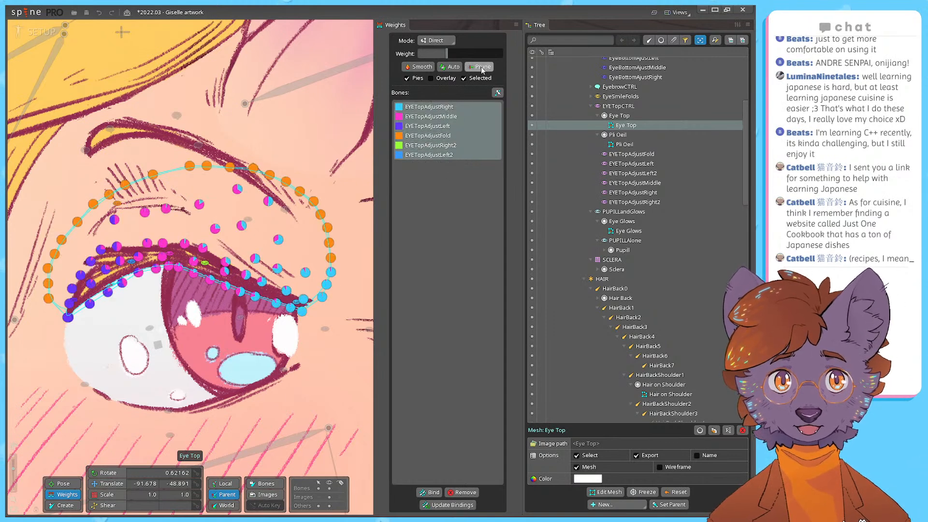
left_click(454, 67)
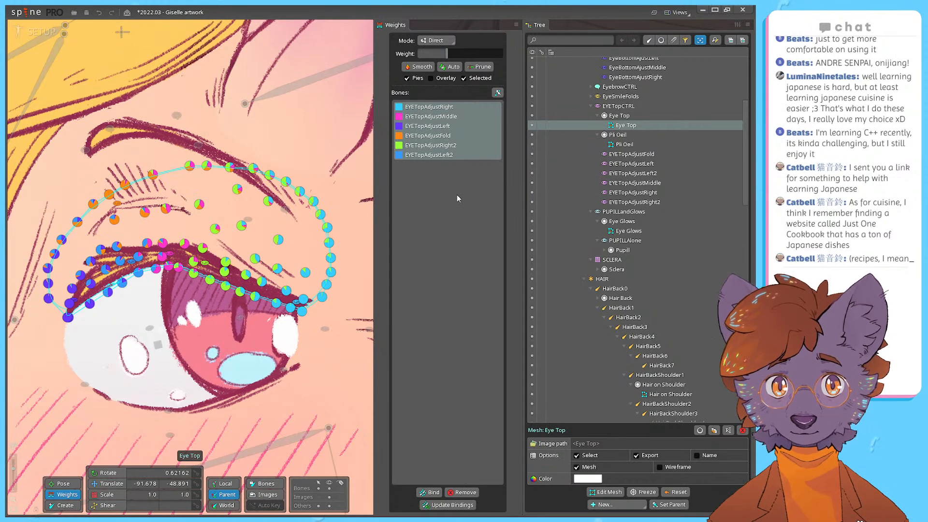
Step: Test the new weights by pulling EYETopAdjustMiddle, EYETopAdjustRight2 and EYETopAdjustLeft2 down over the eye, and undo the moves
left_click(634, 202)
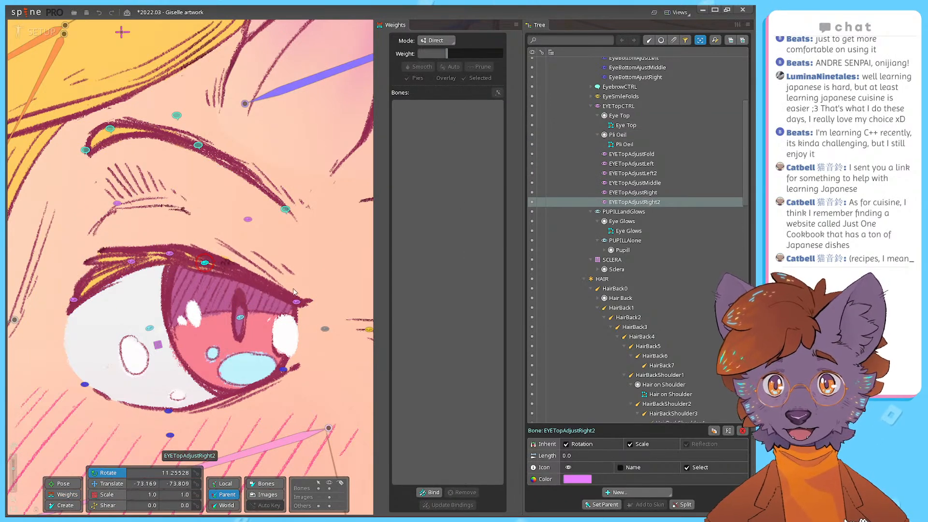
left_click(109, 484)
left_click(170, 254)
left_click_drag(172, 255, 169, 395)
left_click_drag(205, 262, 219, 383)
left_click(131, 262)
left_click_drag(132, 264, 135, 365)
key("ctrl+z")
key("ctrl+z")
key("ctrl+z")
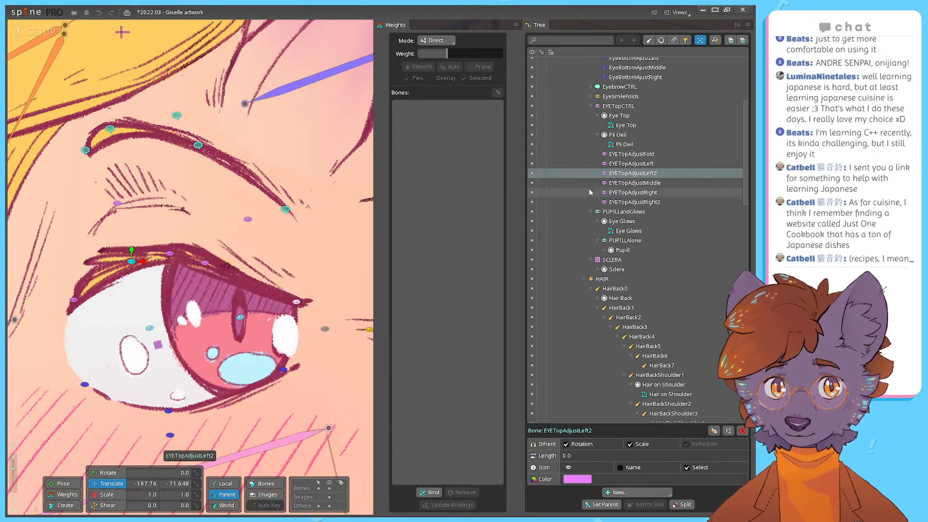
Step: Select the Eye Top mesh's outline vertices along its upper left arc, down to the left corner
left_click(539, 135)
left_click(638, 125)
left_click(149, 176)
double_click(124, 184)
left_click(126, 183)
double_click(154, 174)
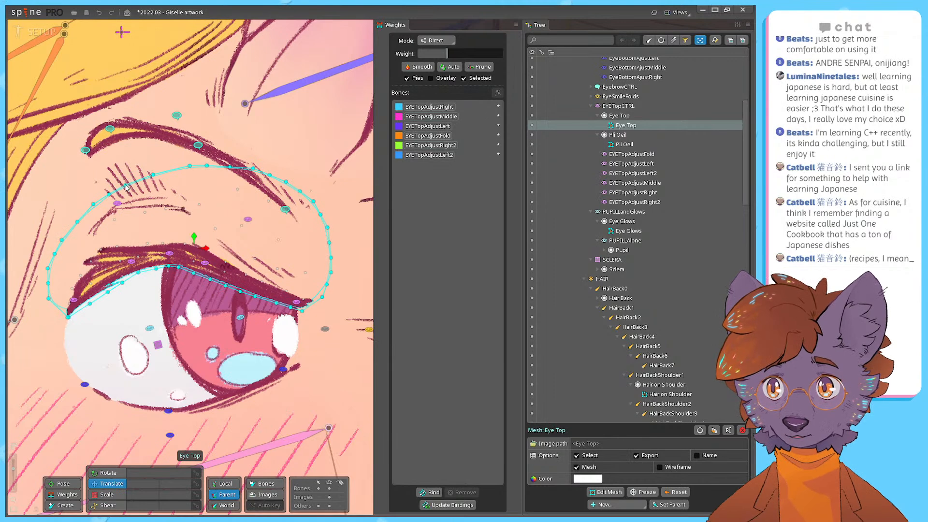
left_click(152, 176)
left_click(125, 185)
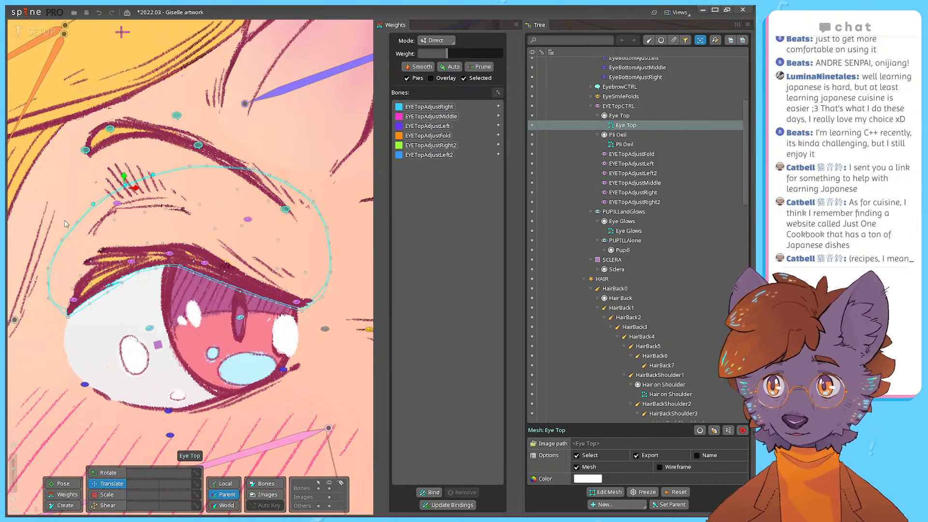
left_click(62, 241, "ctrl")
left_click(78, 222, "ctrl")
left_click(54, 255, "ctrl")
left_click(48, 269, "ctrl")
left_click(48, 289, "ctrl")
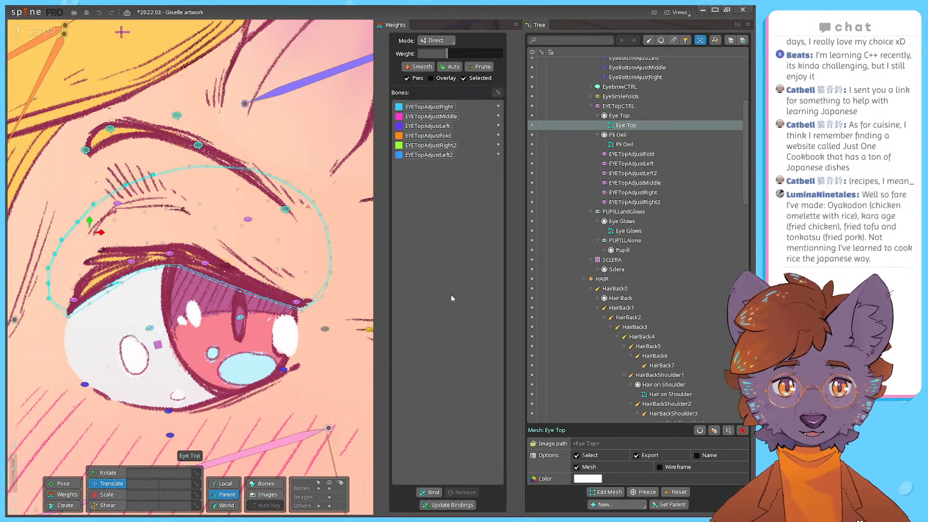
Step: Choose EYETopAdjustFold as the bone to weight and turn off the Selected option
left_click(420, 136)
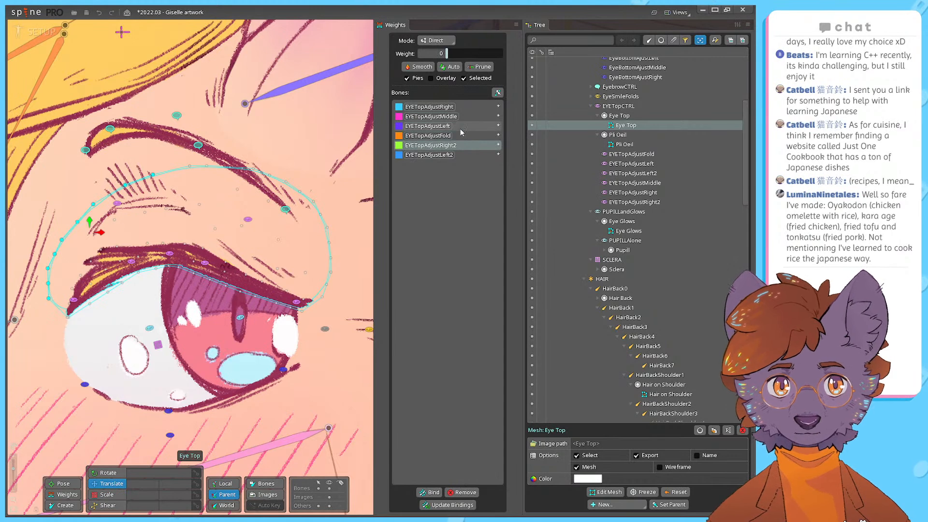
left_click(478, 67)
left_click(465, 78)
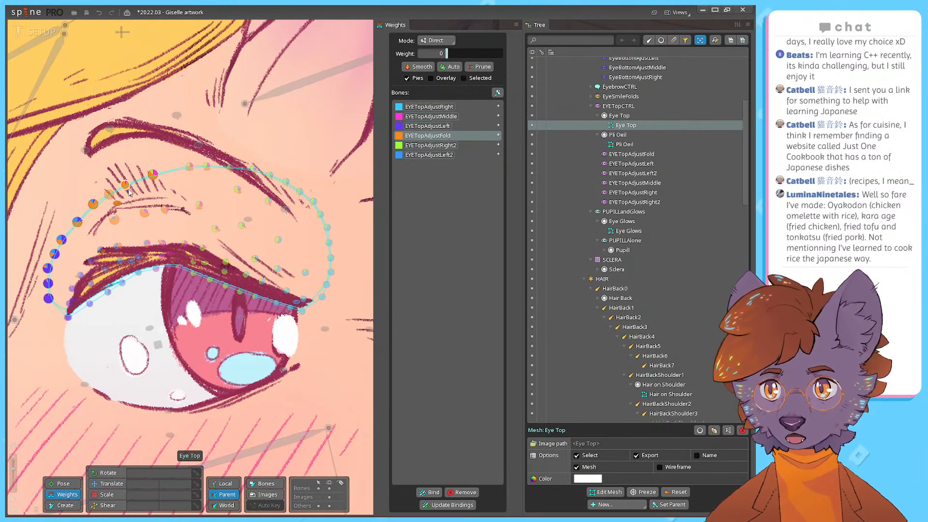
Step: Extend the vertex selection along the top and right side of the Eye Top mesh outline
left_click(190, 166, "ctrl")
left_click(207, 167, "ctrl")
left_click(230, 168, "ctrl")
left_click(285, 181, "ctrl")
left_click(299, 191, "ctrl")
left_click(313, 201, "ctrl")
left_click(321, 214, "ctrl")
left_click(327, 227, "ctrl")
left_click(329, 243, "ctrl")
left_click(330, 258, "ctrl")
left_click(331, 272, "ctrl")
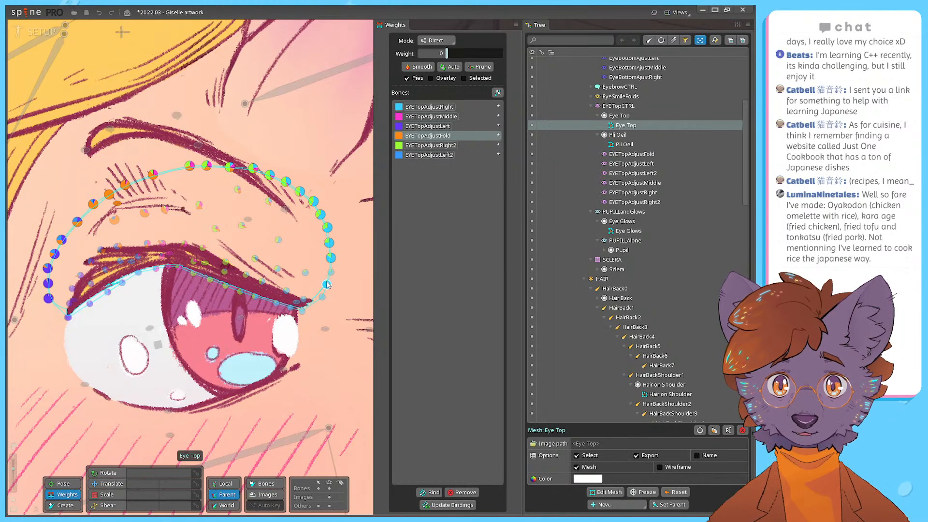
left_click(331, 259, "ctrl")
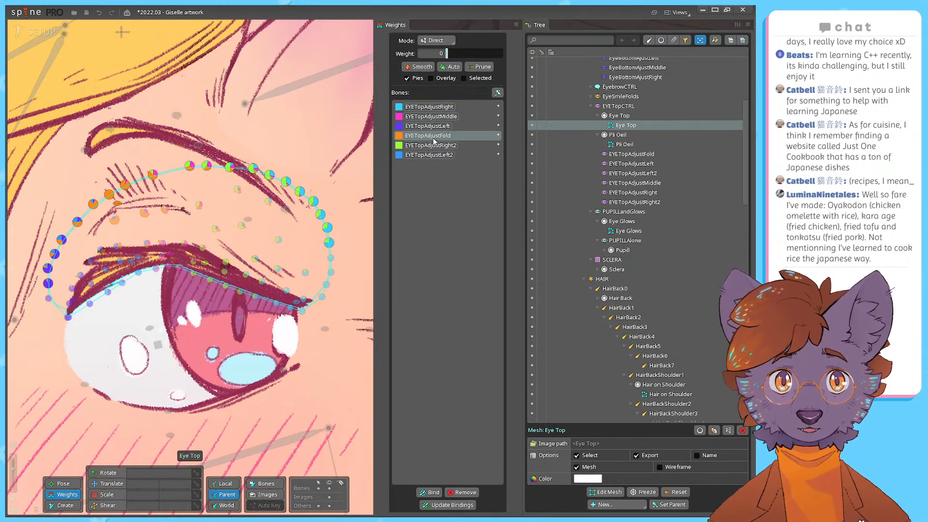
Step: Switch weight editing to Add mode and try brushing EYETopAdjustFold weight along the mesh's upper outline
left_click(436, 40)
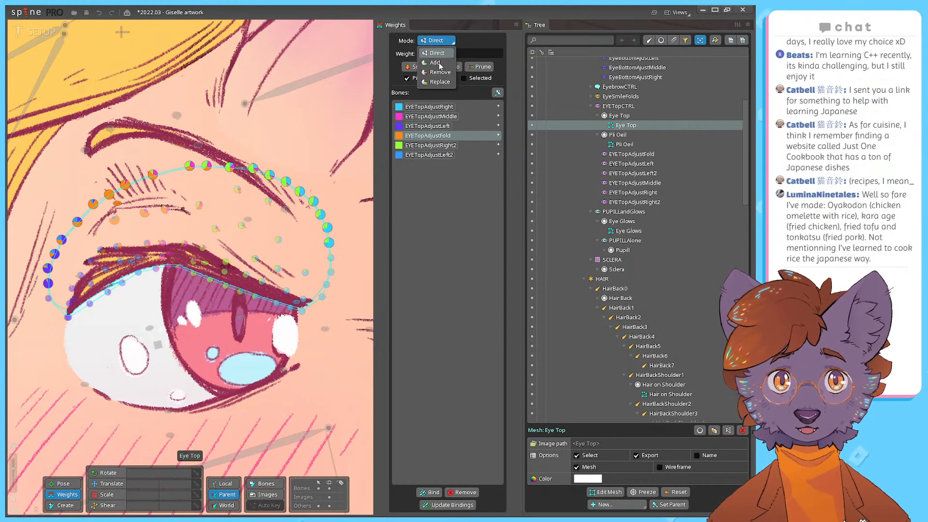
left_click(437, 63)
left_click_drag(181, 182, 207, 154)
mouse_move(102, 184)
left_mouse_down()
mouse_move(179, 147)
mouse_move(75, 198)
mouse_move(28, 264)
mouse_move(28, 288)
mouse_move(80, 199)
mouse_move(157, 168)
mouse_move(245, 165)
mouse_move(305, 185)
mouse_move(345, 247)
left_mouse_up()
key("ctrl+d")
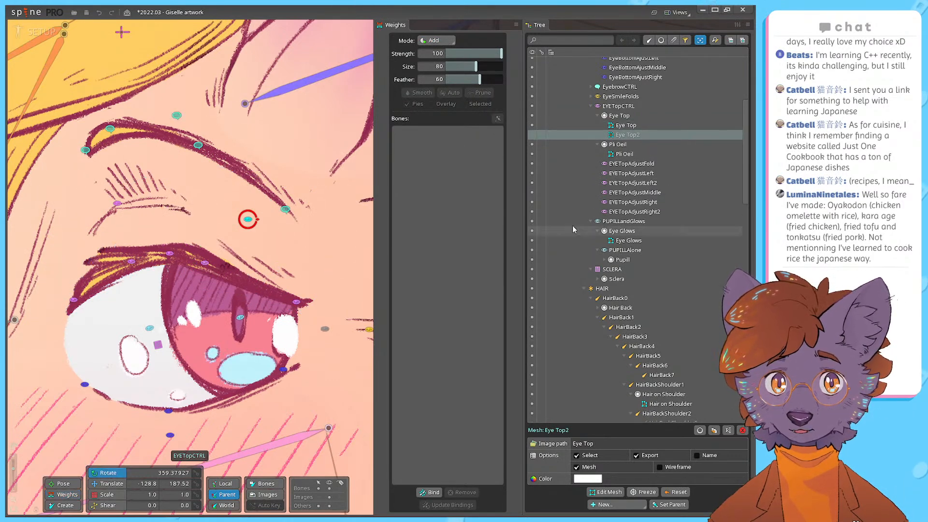
left_click(637, 144)
left_click(632, 116)
key("ctrl+z")
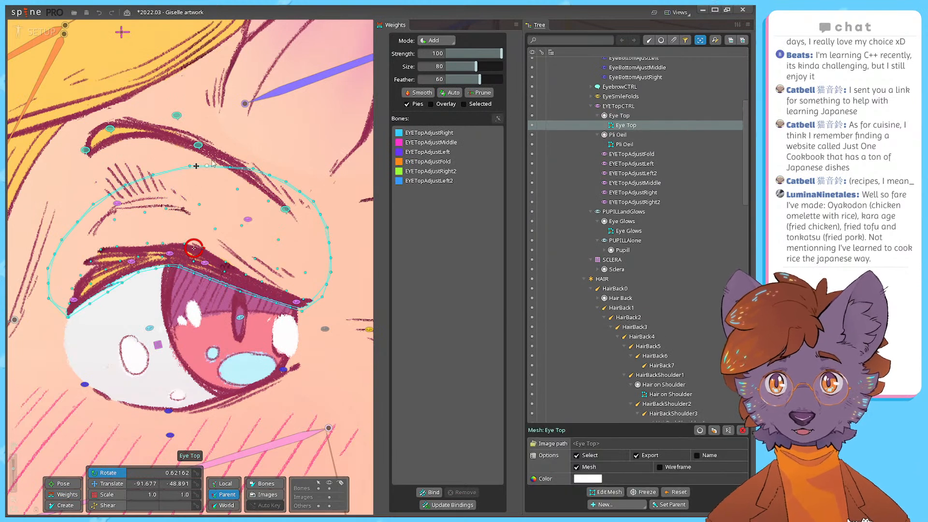
Step: Turn on the Selected option for EYETopAdjustFold and brush its weight at strength 25.95 along the Eye Top mesh's upper area
left_click(436, 162)
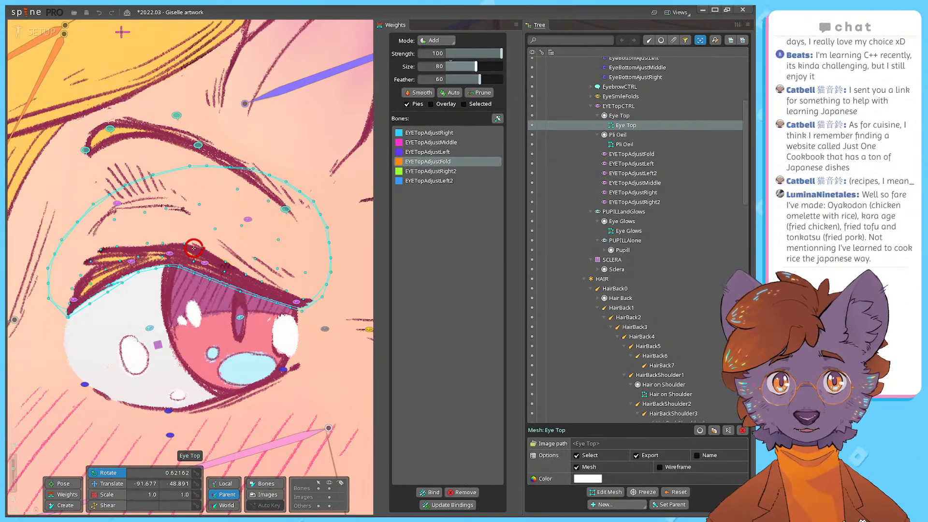
left_click(463, 104)
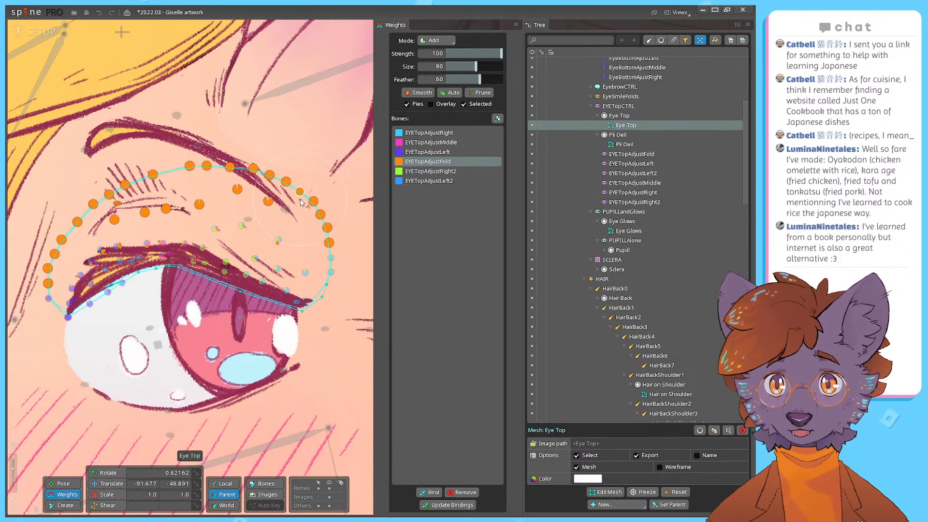
left_click_drag(460, 57, 462, 54)
left_click_drag(290, 209, 96, 180)
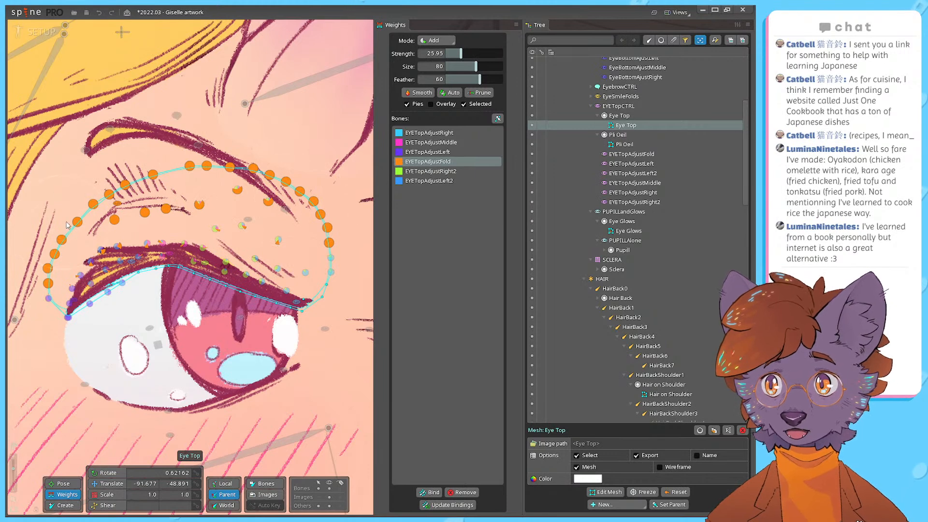
Step: Smooth the Eye Top mesh's weights twice, then select the EYETopAdjustMiddle bone and save the project
left_click(435, 41)
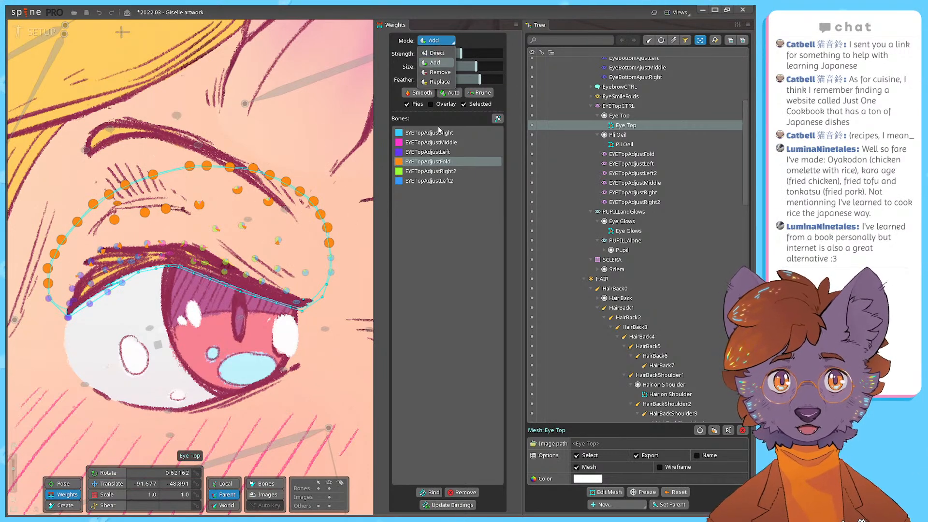
left_click(418, 94)
left_click(419, 95)
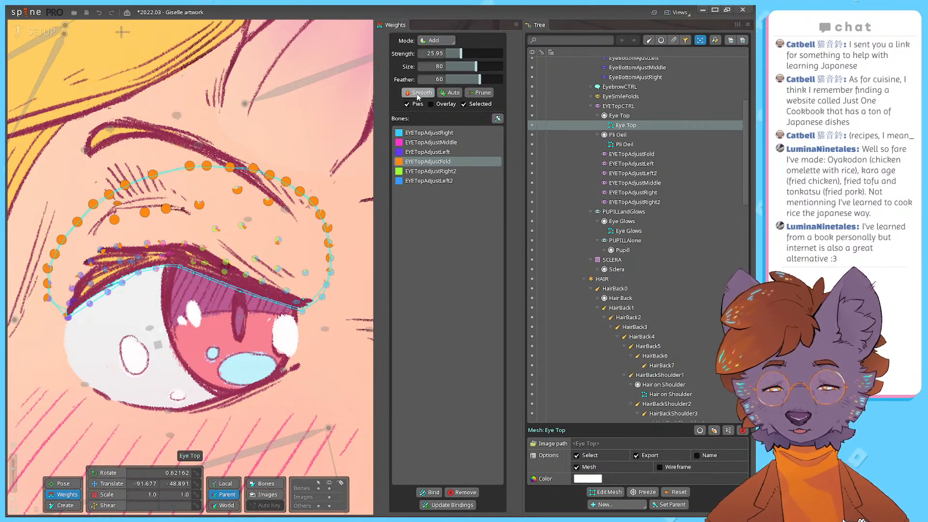
left_click(632, 183)
key("ctrl+s")
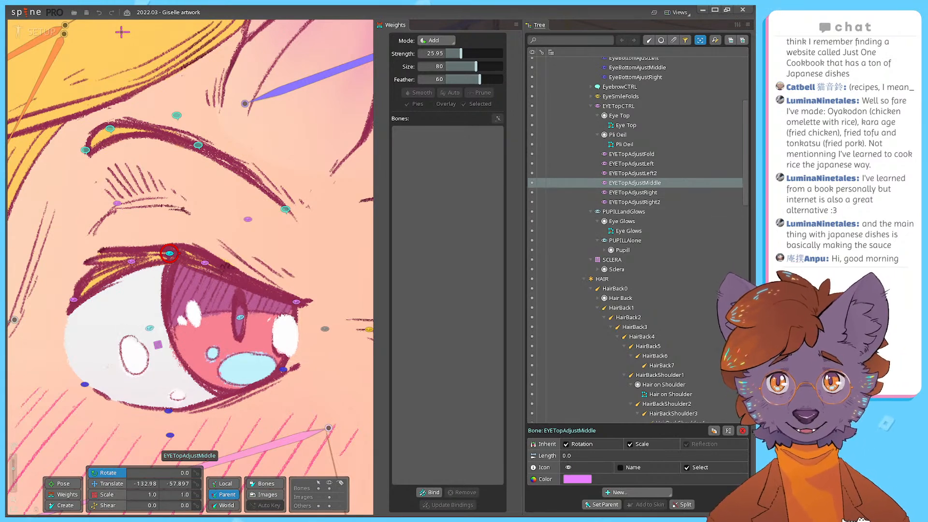
Step: Switch to Animate mode and examine the deformed upper eyelid at frame 5
left_click(42, 32)
scroll(559, 148, "down", 5)
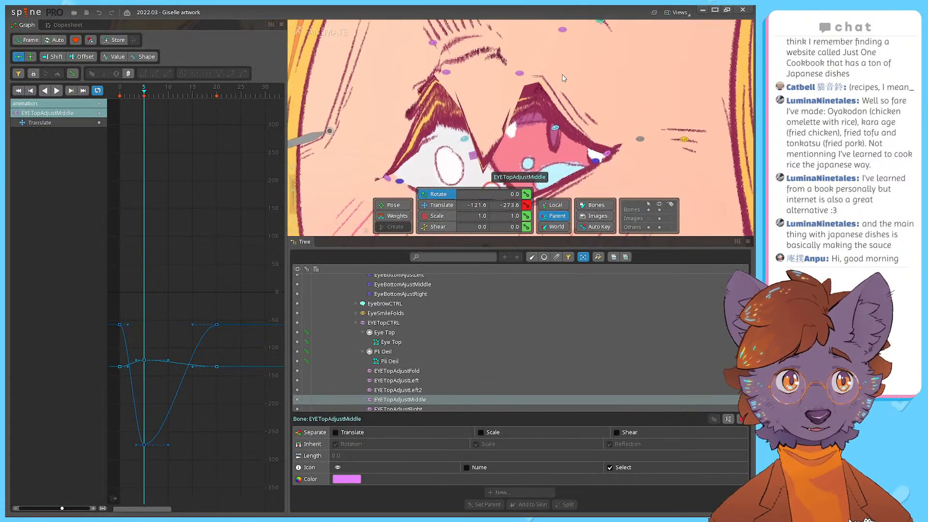
scroll(517, 81, "down", 3)
scroll(484, 127, "up", 7)
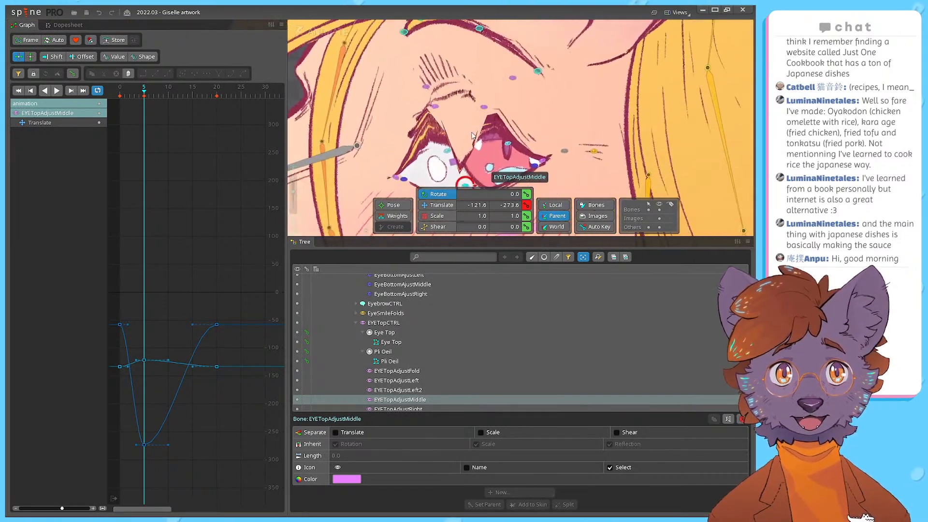
scroll(468, 137, "down", 3)
scroll(467, 136, "down", 2)
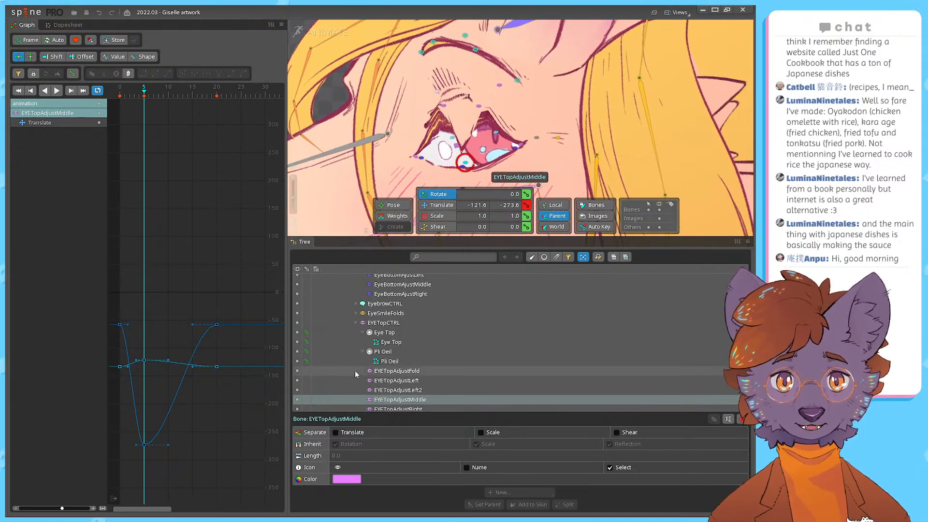
Step: Key the translation and rotation of EYETopAdjustLeft2 and EYETopAdjustRight2 at frame 0
left_click(134, 95)
left_click_drag(133, 93, 106, 106)
left_click(477, 106)
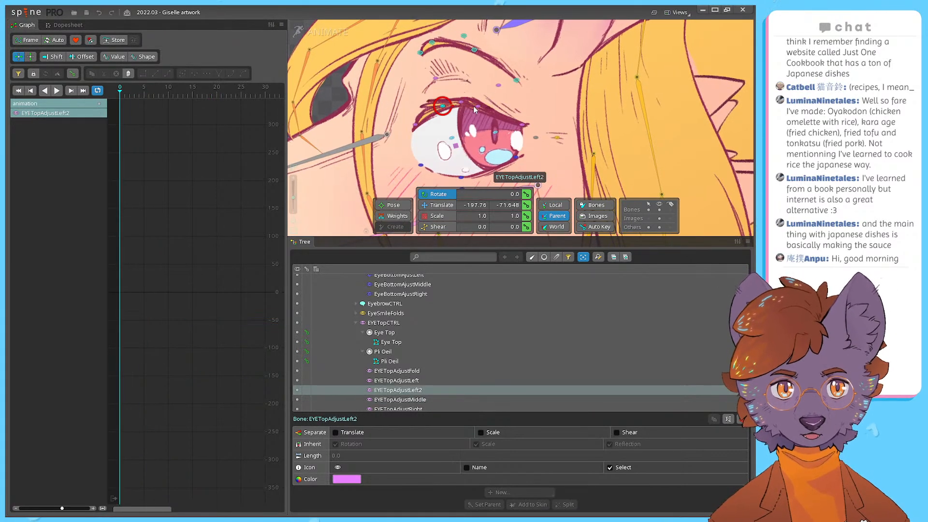
left_click(447, 107, "ctrl")
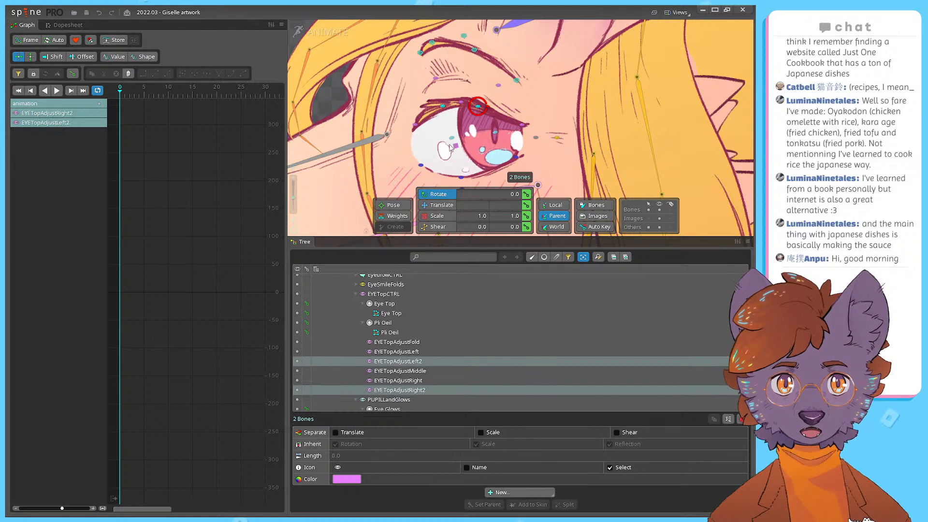
left_click(527, 206)
left_click(526, 193)
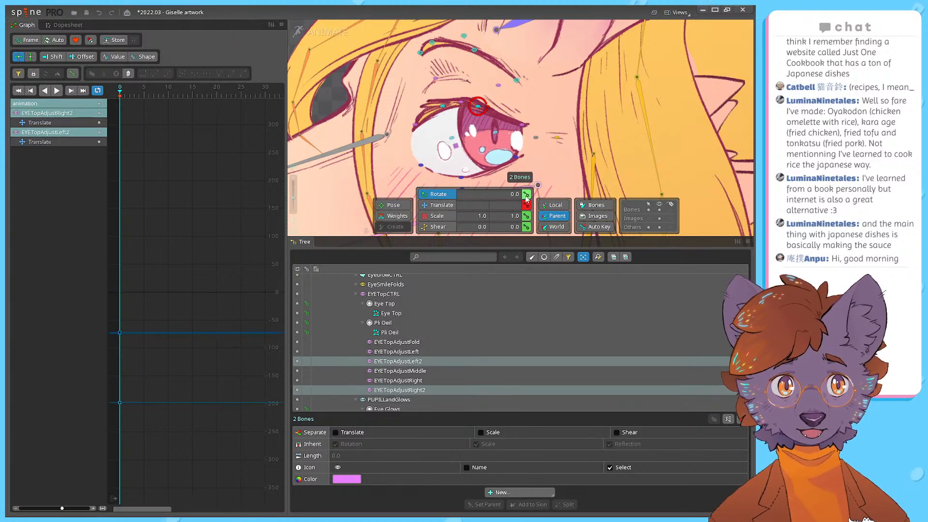
Step: Select EYETopAdjustLeft2 alone, show the Dopesheet and bring the timeline back to frame 0
left_click(125, 92)
left_click_drag(125, 94, 147, 98)
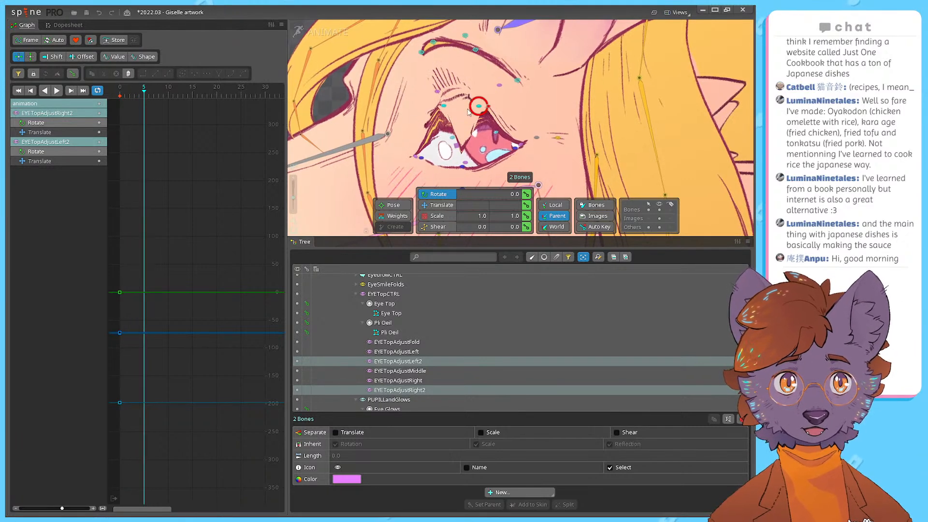
left_click(443, 106)
key("End")
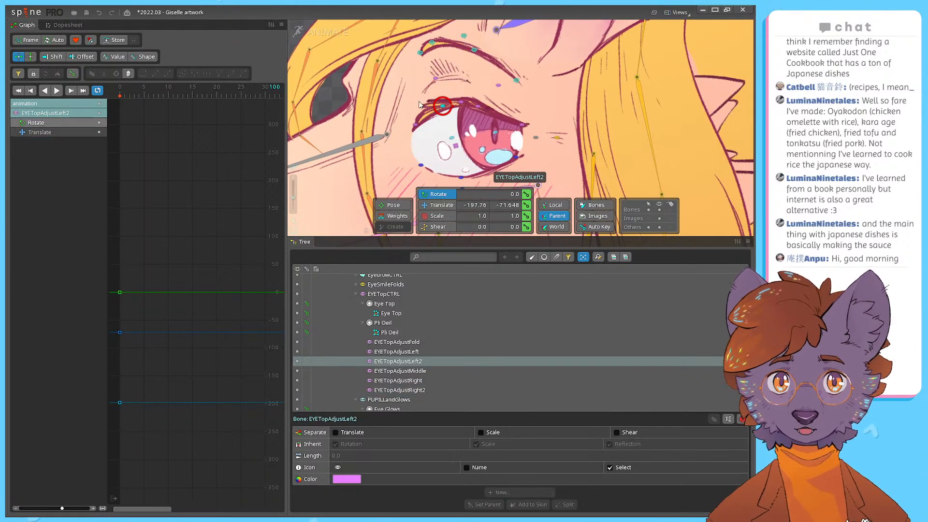
left_click(66, 25)
left_click_drag(125, 76, 114, 76)
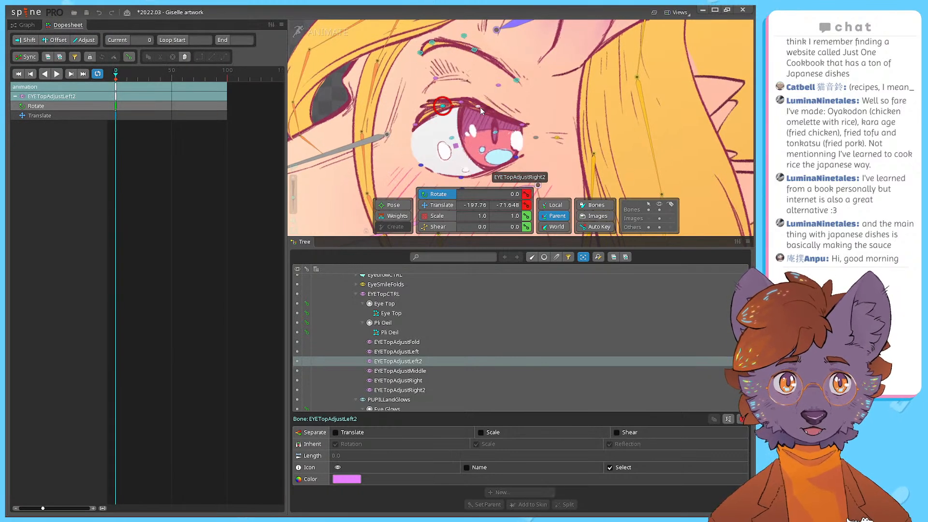
Step: Add EYETopAdjustRight2 to the selection, activate the Translate tool, enlarge the timeline scale and move to frame 5
left_click(480, 108, "ctrl")
key("t")
scroll(454, 116, "up", 2)
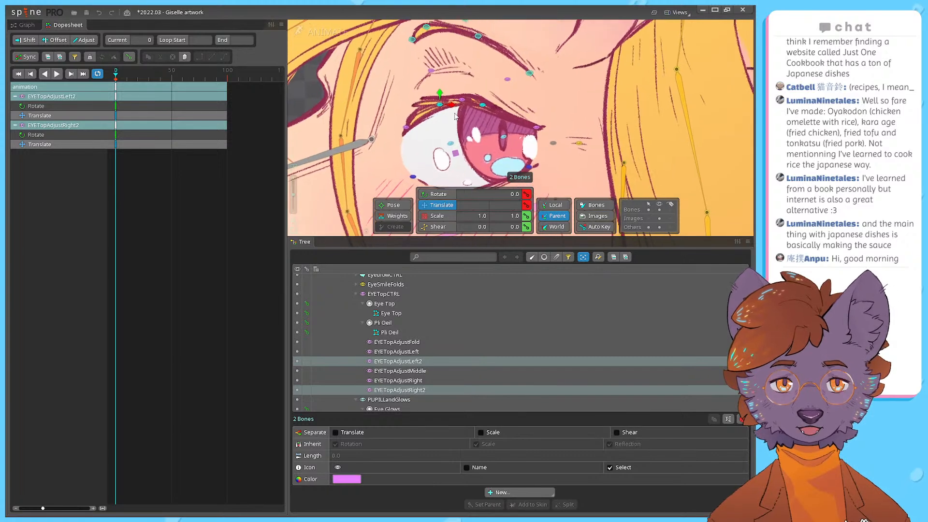
left_click_drag(139, 76, 121, 80)
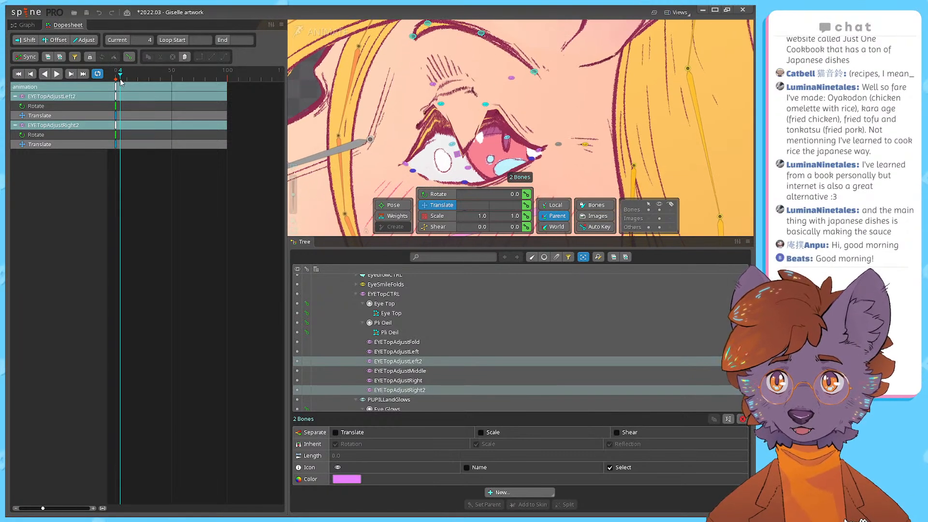
left_click_drag(43, 508, 60, 508)
left_click_drag(128, 80, 129, 81)
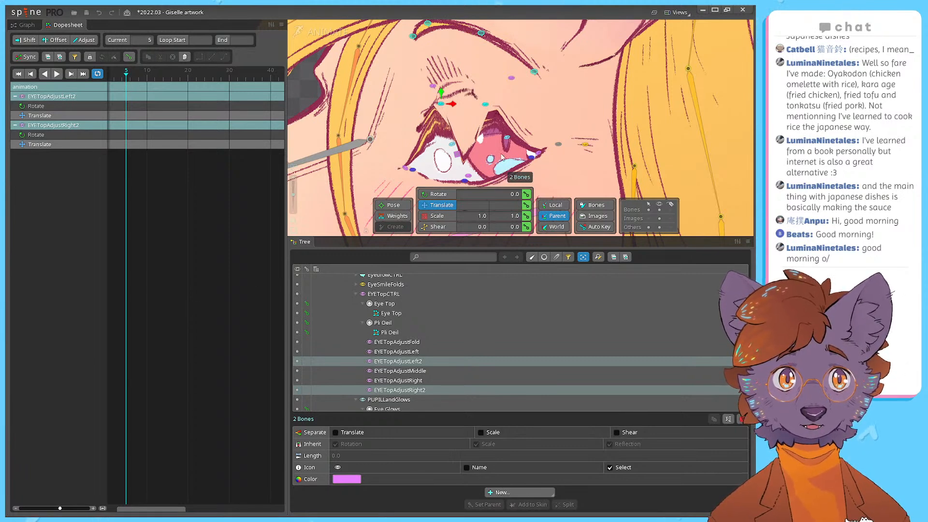
Step: Lower EYETopAdjustLeft2 to about -207.84, -261.27 and EYETopAdjustRight2 to about -63.365, -269.35 at frame 5, keying both translations
key("Escape")
left_click(441, 105)
left_click_drag(441, 105, 438, 167)
left_click(485, 104)
left_click_drag(485, 104, 496, 181)
left_click(469, 176)
left_click(482, 168)
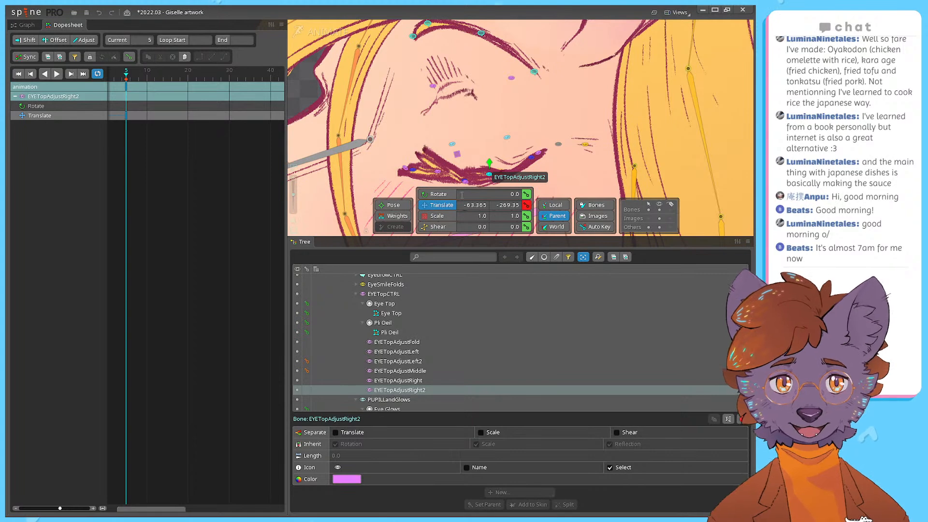
left_click(414, 362)
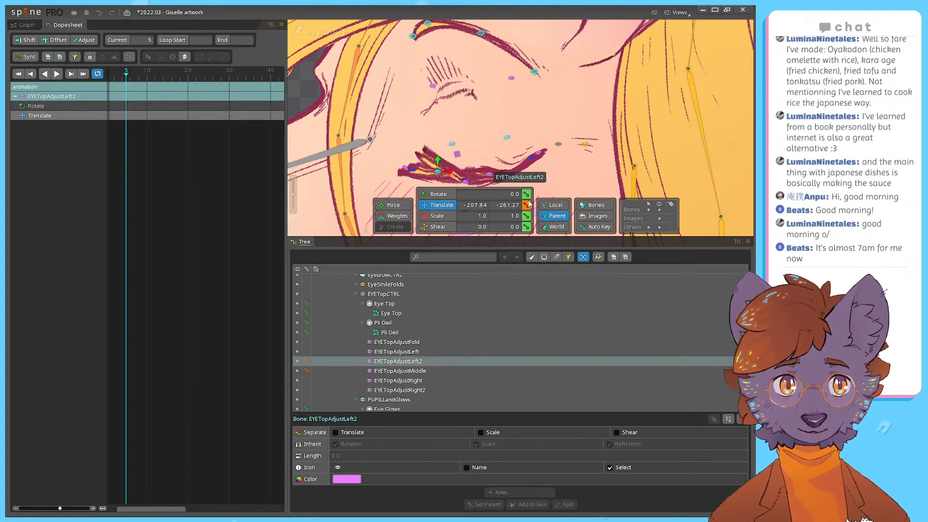
Step: Shift EYETopAdjustRight2 to about -54.038, -268.54, rotate it to 31.2 and key both at frame 5
scroll(478, 110, "down", 3)
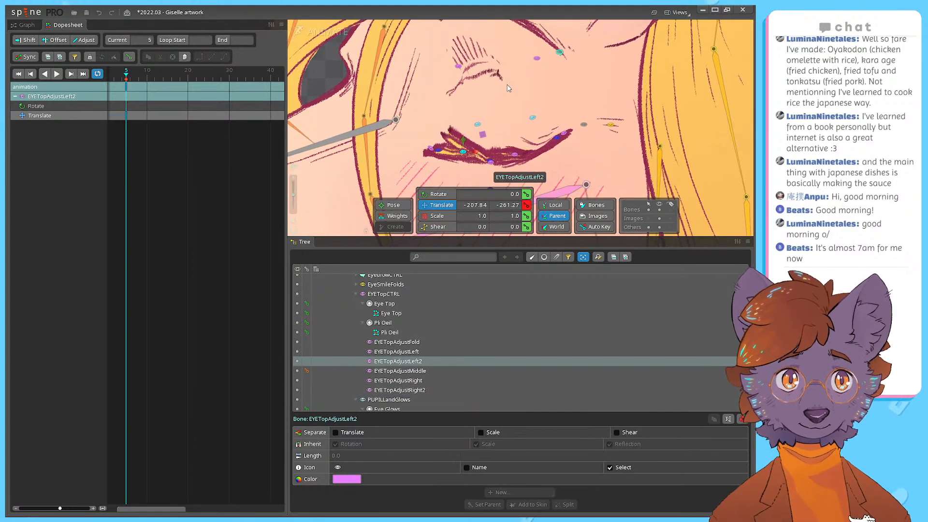
scroll(476, 108, "down", 3)
scroll(515, 120, "up", 5)
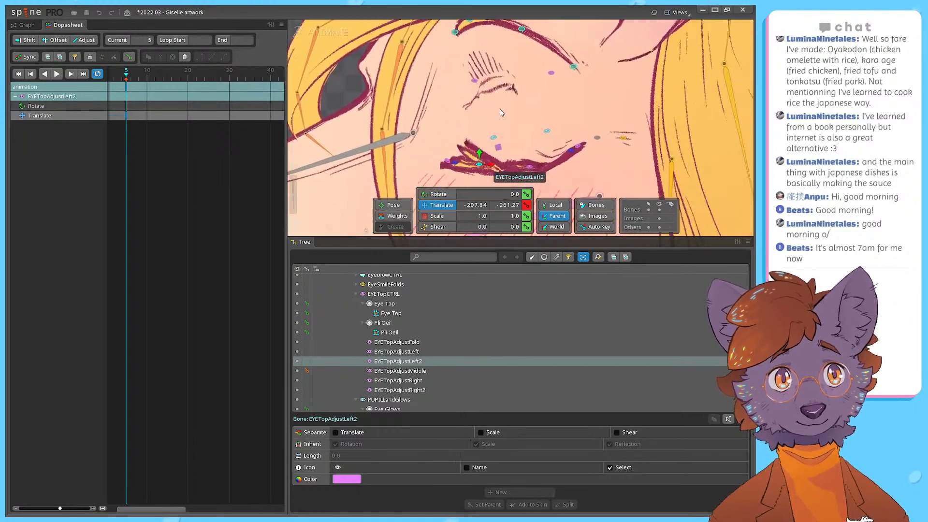
scroll(575, 142, "up", 3)
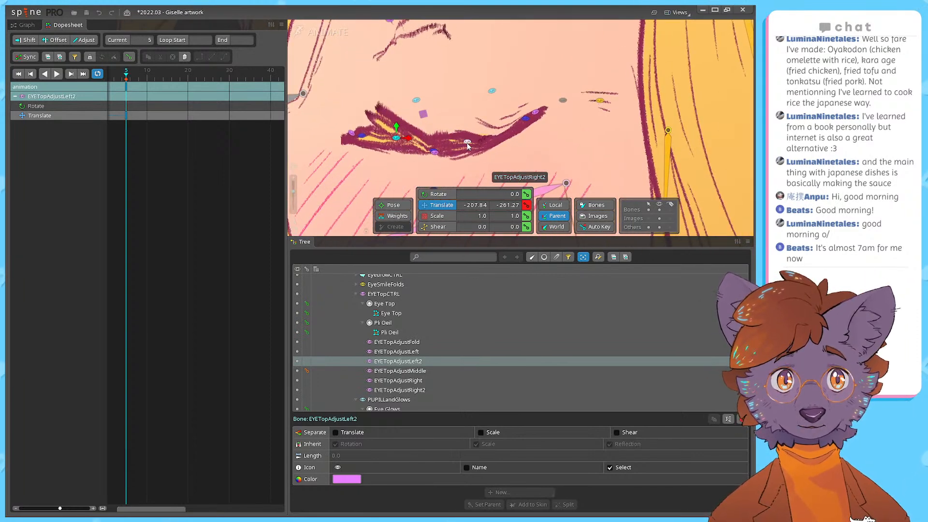
left_click(468, 142)
left_click_drag(469, 144, 471, 146)
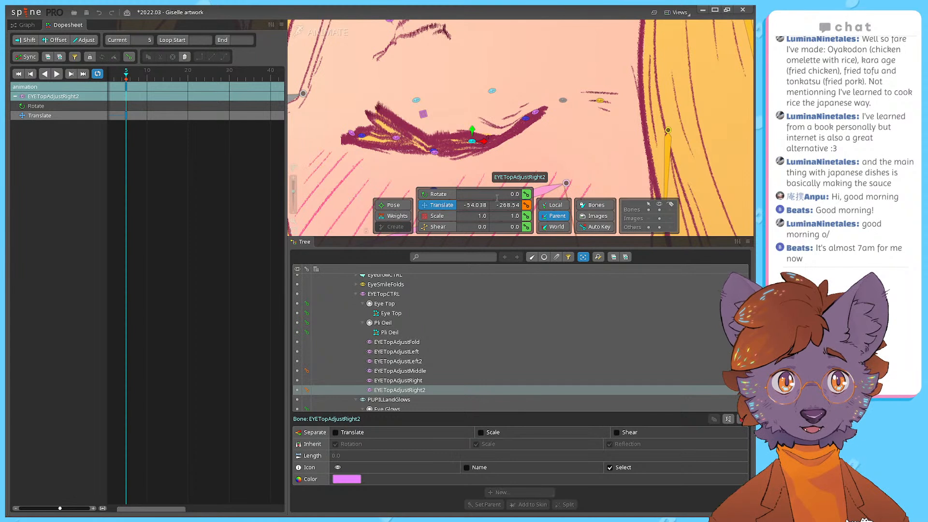
left_click_drag(515, 193, 511, 191)
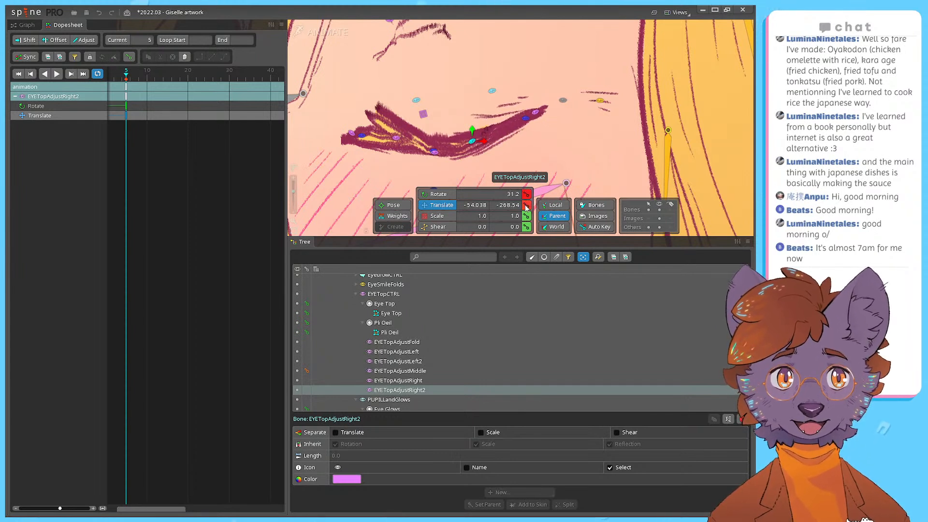
Step: Rotate EYETopAdjustLeft2 to -19.2, move it outward to about -249.38, -263.65 and key both at frame 5
left_click(396, 140)
left_click_drag(508, 194, 501, 193)
left_click(527, 194)
left_click_drag(400, 138, 376, 140)
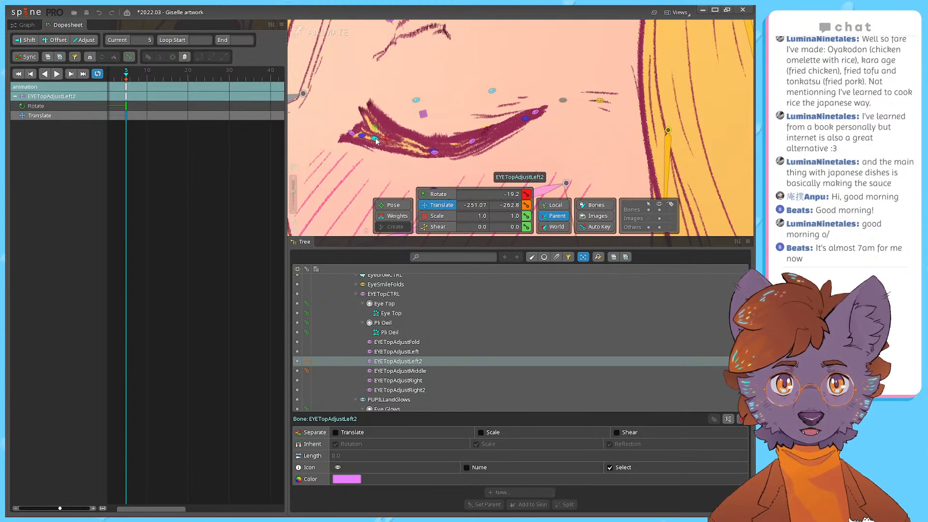
left_click(434, 153)
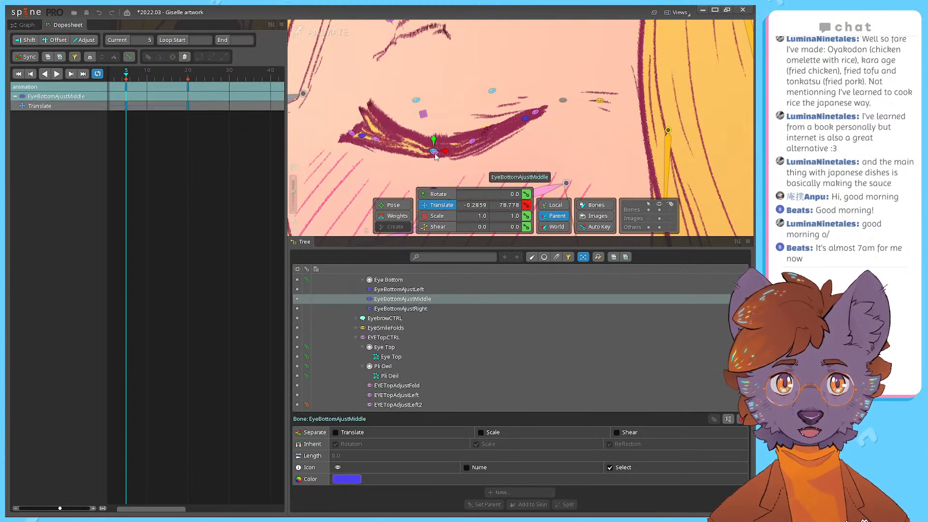
left_click(376, 139)
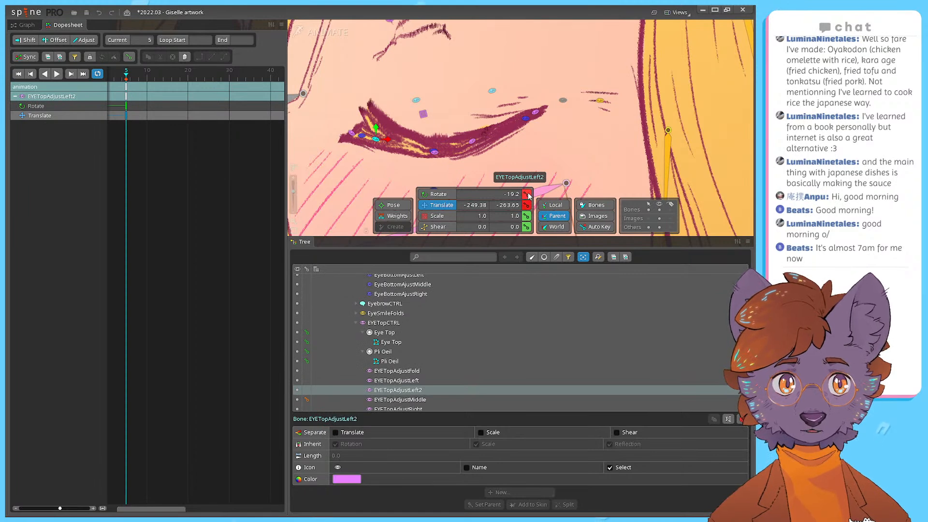
Step: Move EYETopAdjustMiddle to about -129.2, -282.24 on the closed lid line and key its translation at frame 5
left_click(435, 153)
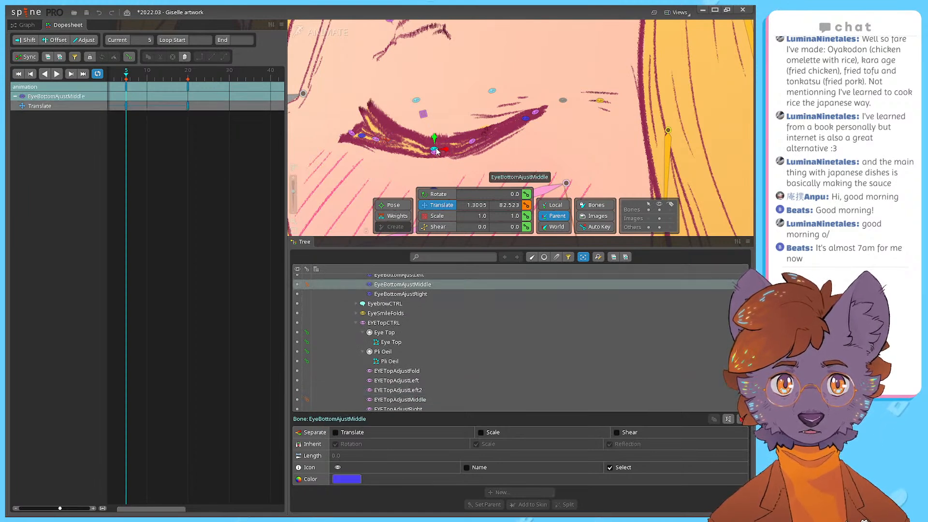
scroll(436, 158, "up", 1)
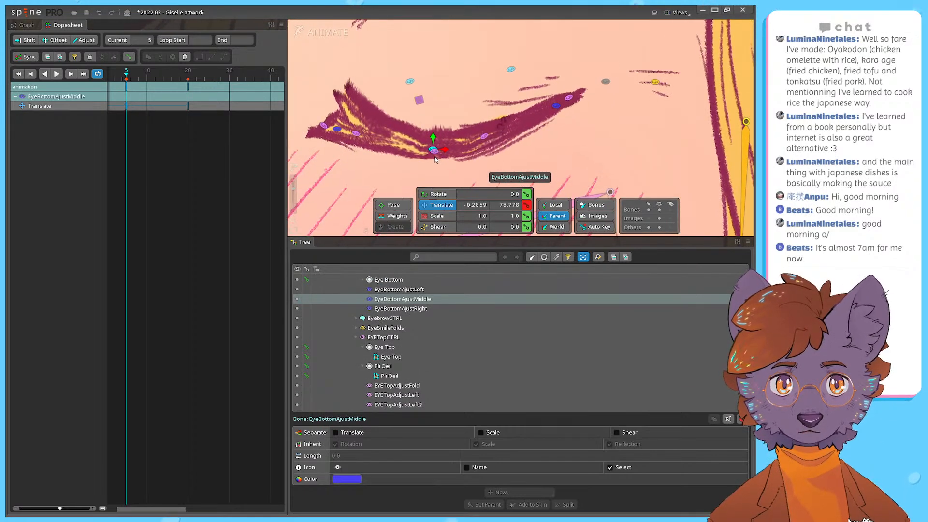
left_click(435, 154)
left_click_drag(436, 157, 437, 151)
scroll(435, 162, "down", 3)
scroll(492, 169, "down", 5)
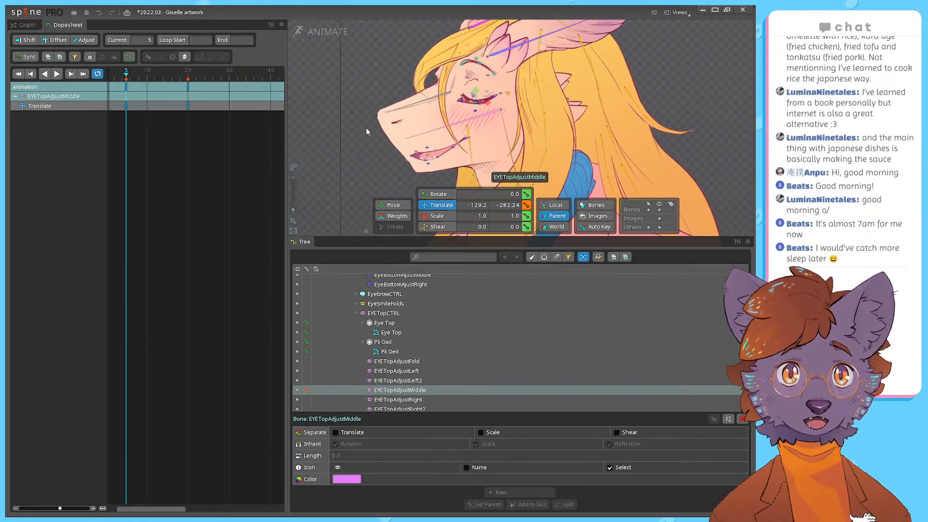
scroll(366, 128, "up", 2)
left_click(527, 205)
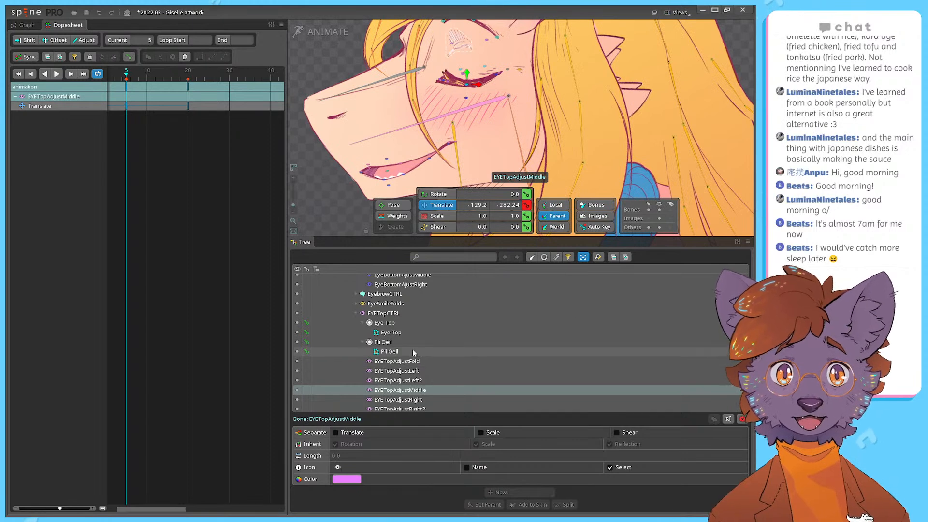
Step: Move EYETopAdjustFold above the closed eye to about -220.25, -21.443, key its translation at frame 5 and save the project
left_click_drag(489, 85, 469, 136)
scroll(449, 106, "up", 4)
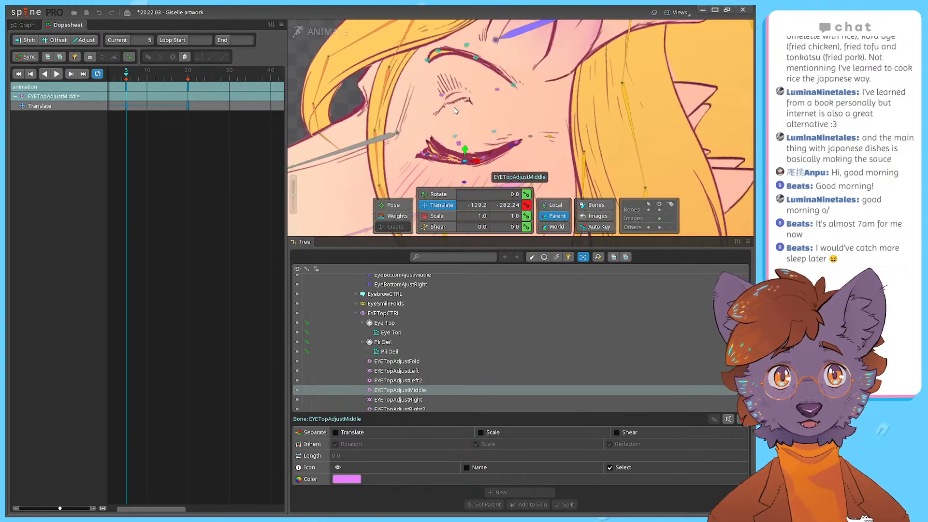
left_click(439, 93)
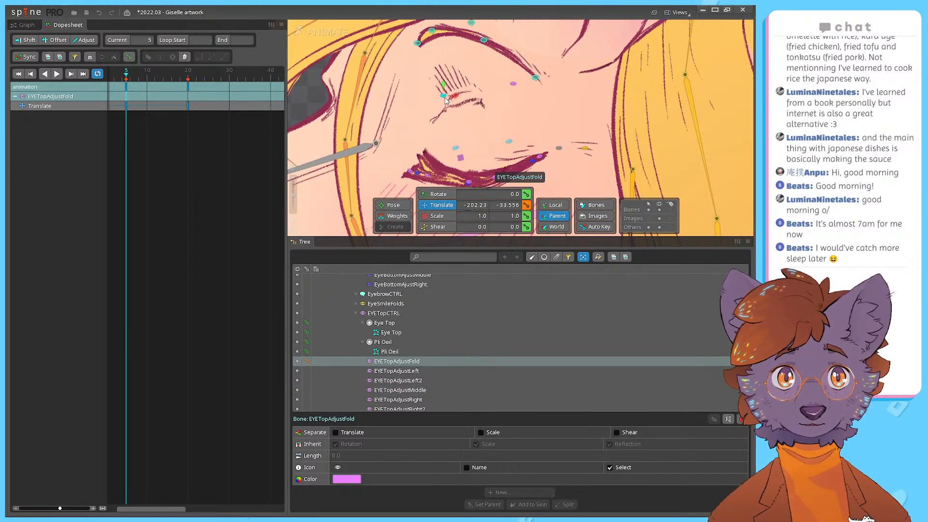
key("ctrl+s")
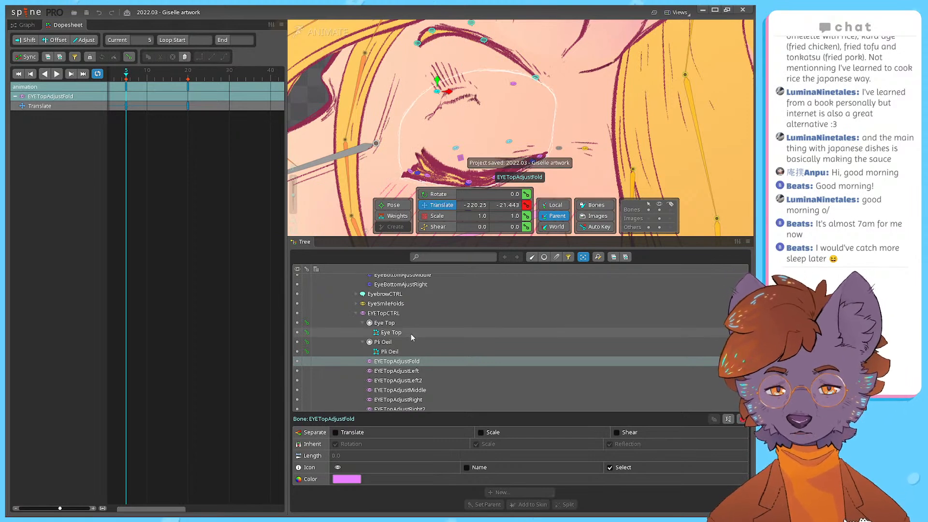
Step: Select all six EYETopAdjust bones and copy their frame 0 keys to frame 20
scroll(411, 336, "down", 2)
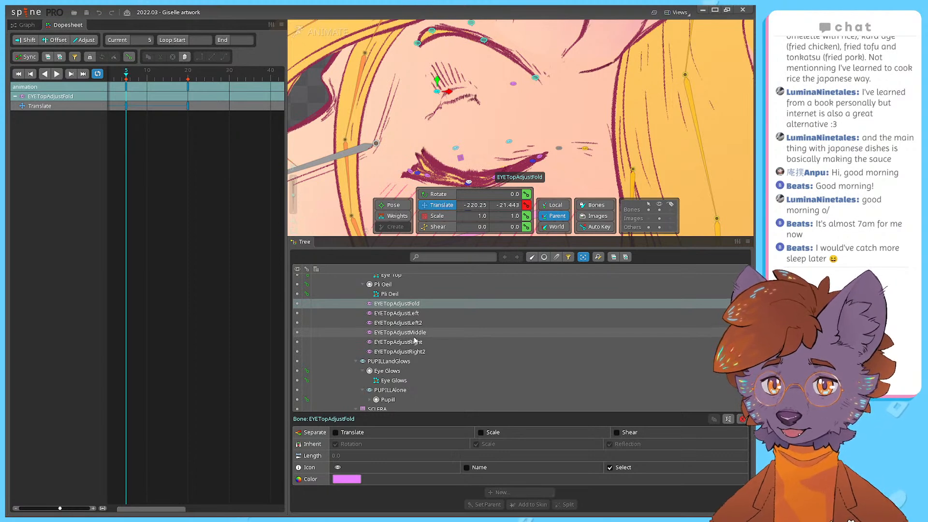
left_click(416, 351, "shift")
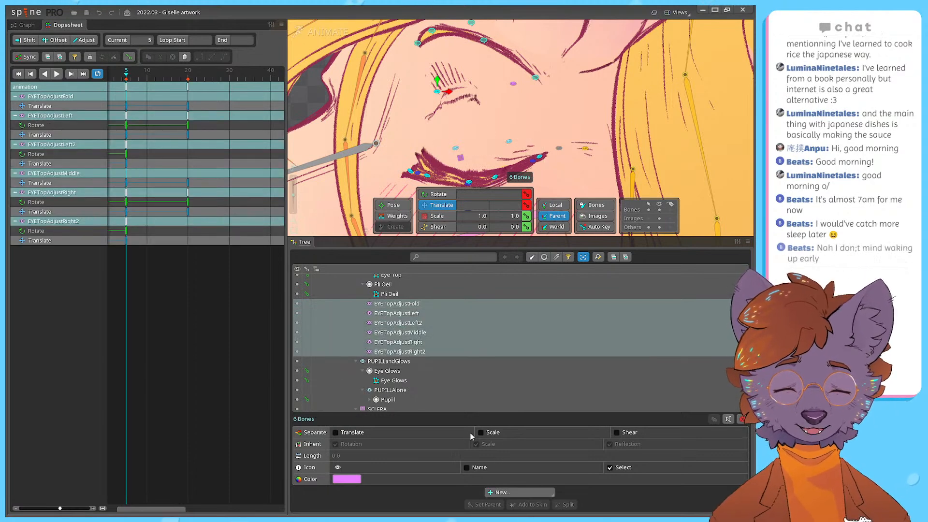
left_click(189, 72)
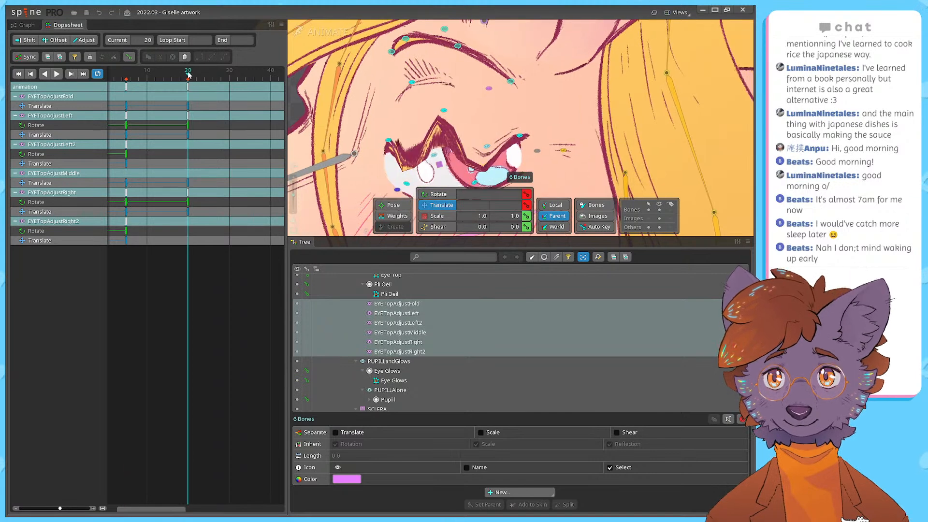
key("ctrl+c")
key("ctrl+v")
key("ctrl+z")
left_click_drag(187, 74, 270, 145)
left_click(197, 74)
left_click(117, 86)
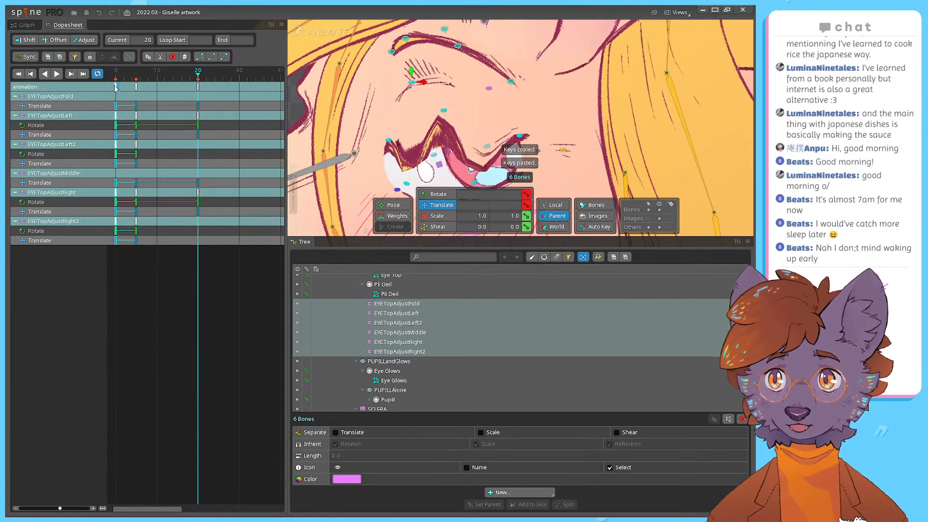
key("ctrl+v")
left_click_drag(117, 77, 135, 92)
scroll(469, 80, "down", 3)
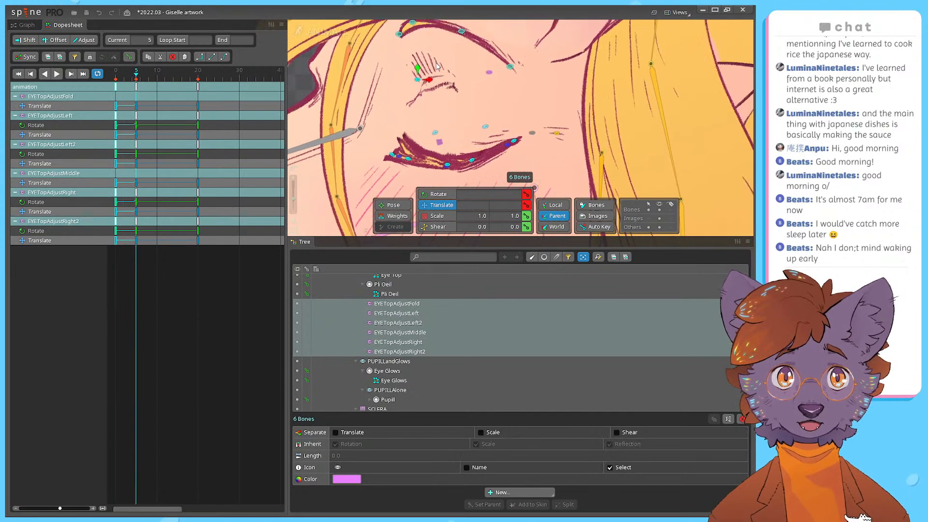
Step: Enlarge the viewport, apply Bezier curves to all the EYETopAdjust bones' keys in the graph and preview the blink
left_click_drag(460, 237, 460, 398)
scroll(450, 202, "up", 3)
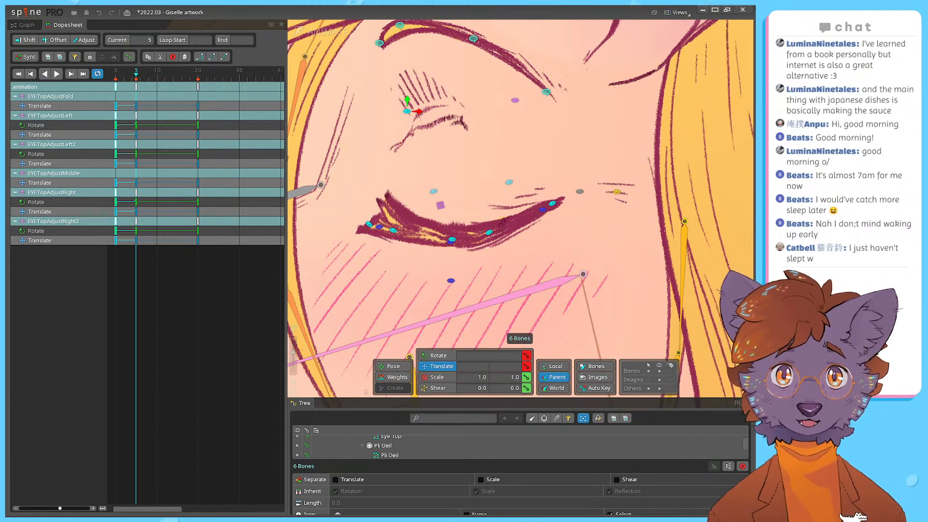
left_click_drag(403, 163, 404, 199)
left_click(33, 26)
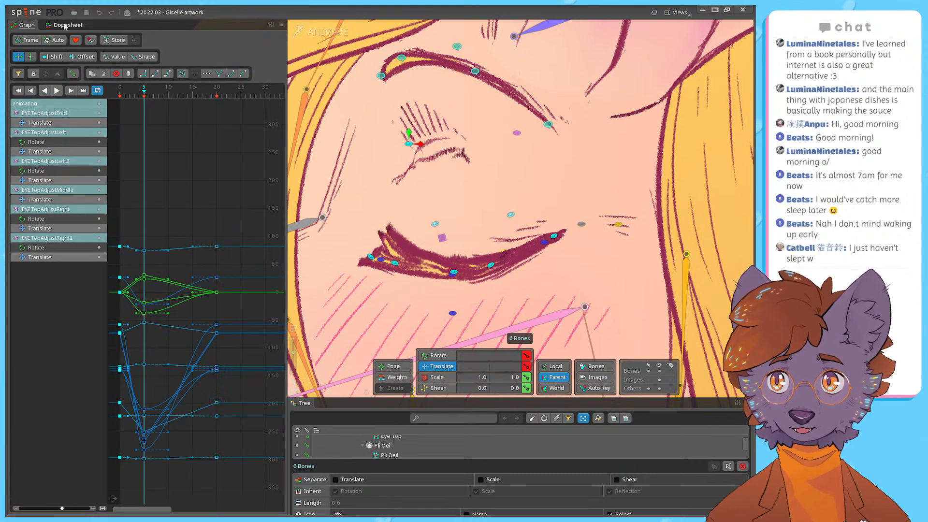
left_click_drag(222, 477, 118, 198)
left_click(167, 73)
left_click_drag(195, 208, 229, 377)
left_click_drag(179, 356, 193, 267)
left_click_drag(182, 219, 199, 457)
key("space")
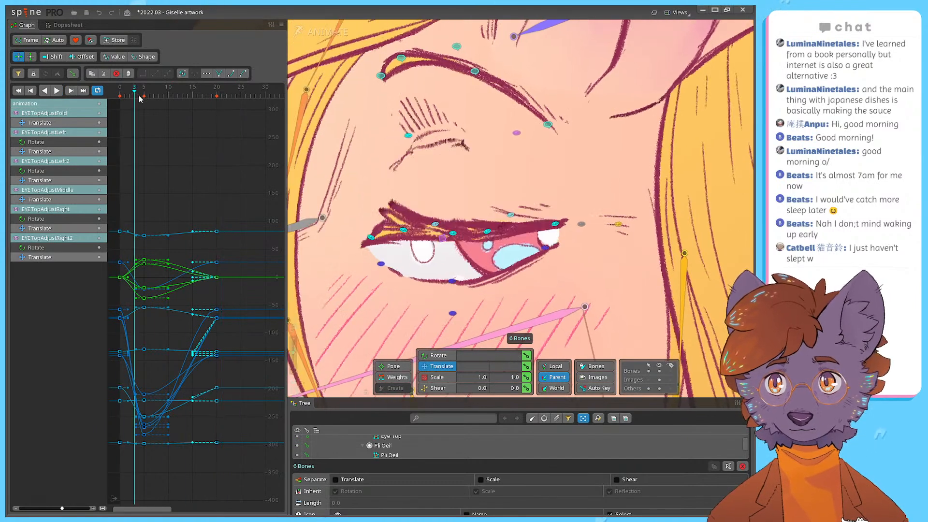
left_click(169, 97)
left_click_drag(170, 105, 182, 105)
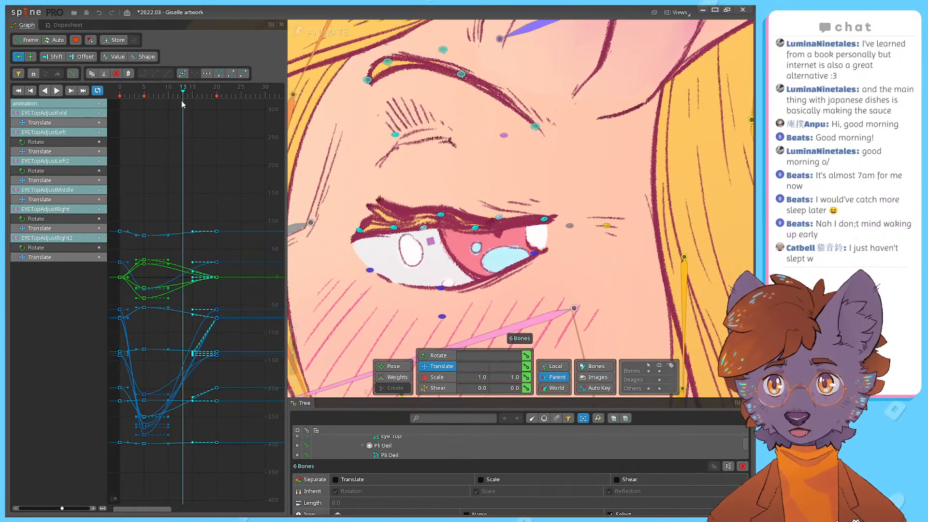
Step: Move the EYETopAdjust bones' frame 20 keys to frame 13 to shorten the eye's reopening
left_click_drag(193, 230, 233, 380)
key("ctrl+z")
key("space")
left_click_drag(236, 210, 206, 467)
left_click_drag(216, 234, 175, 232)
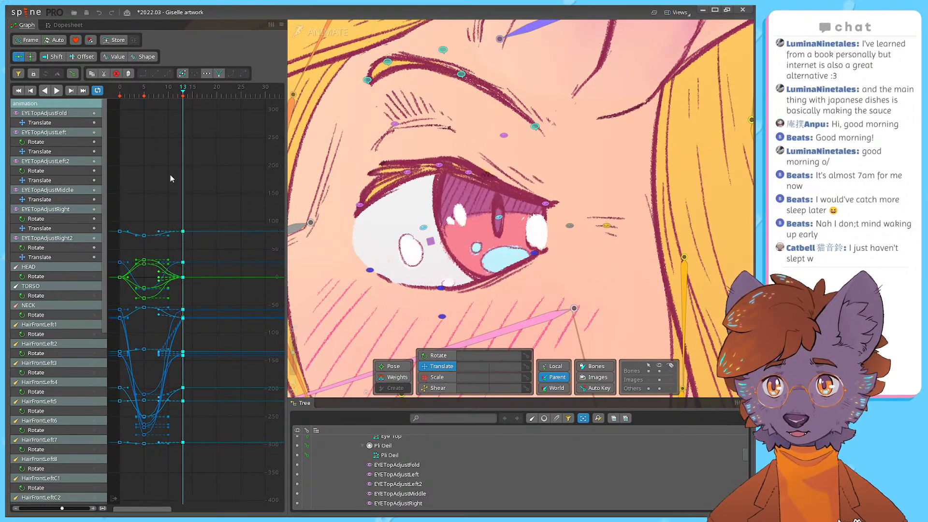
Step: Play the blink from frame 0 and examine the upper eyelid curves around the frame 5 keys
left_click(119, 92)
key("d")
left_click(110, 91)
key("d")
key("d")
left_click_drag(139, 222, 154, 464)
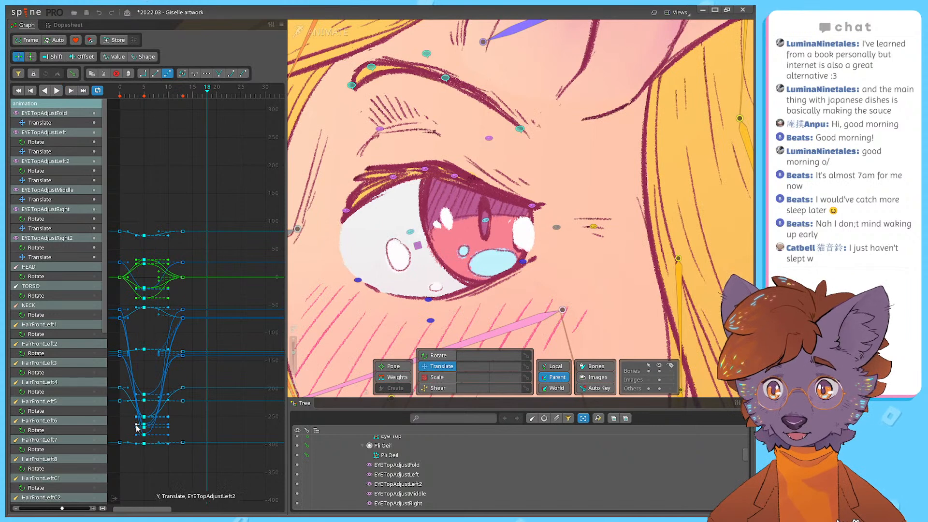
left_click(132, 452)
scroll(130, 441, "up", 3)
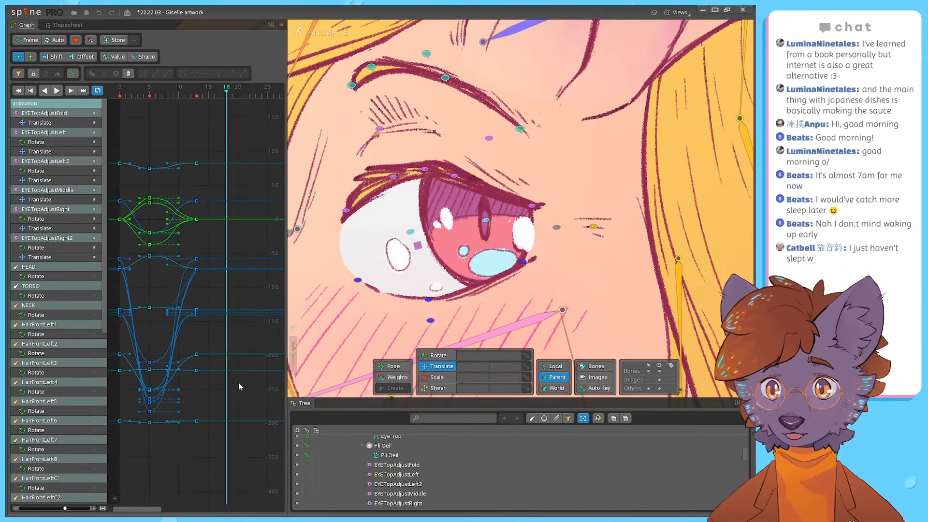
scroll(160, 431, "up", 2)
scroll(199, 438, "down", 3)
Step: Shorten the curve handles at the upper eyelid's frame 5 keys so the curves form a sharp peak
left_click_drag(204, 431, 187, 140)
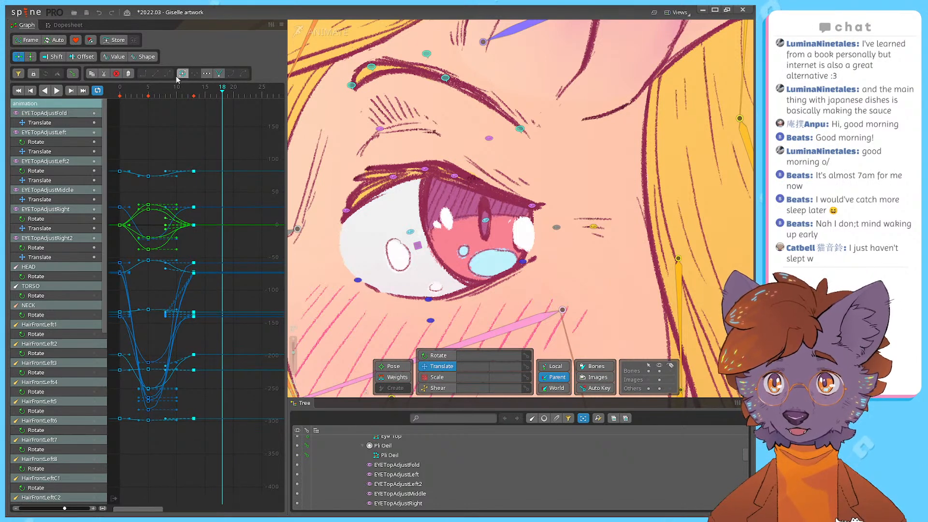
left_click_drag(173, 95, 193, 100)
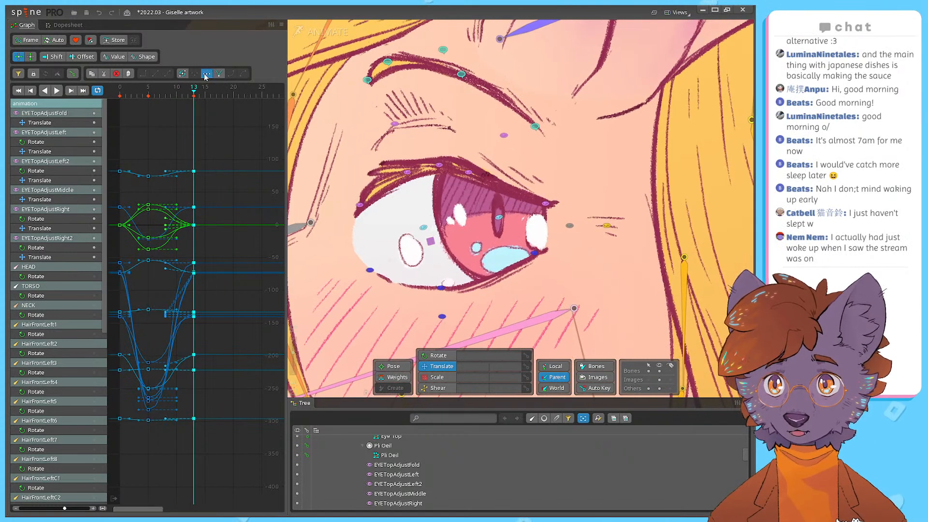
left_click(151, 149)
left_click_drag(137, 154, 173, 407)
left_click(158, 433)
key("ctrl+z")
Step: Extend the curve handles of the upper eyelid's frame 0 keys to about frame 3 and replay the blink
left_click_drag(156, 433, 107, 418)
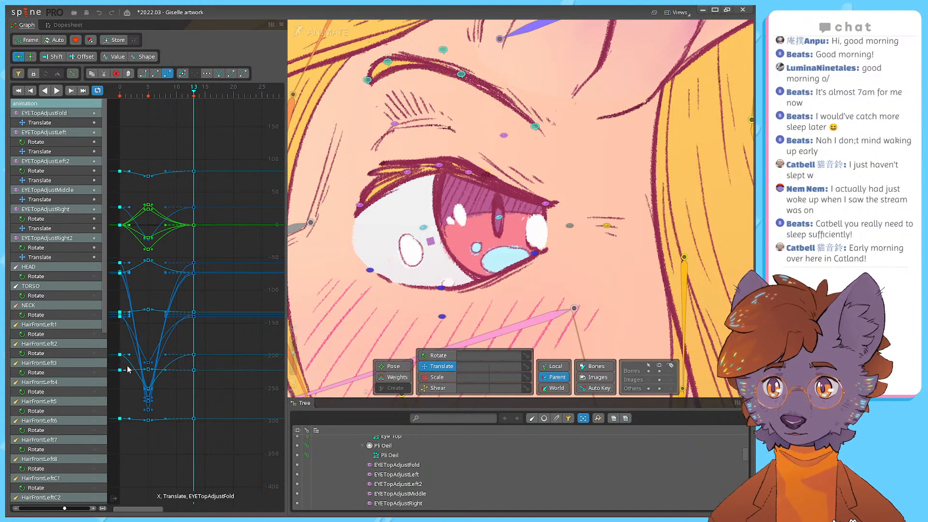
left_click(119, 439)
left_click_drag(137, 443, 141, 173)
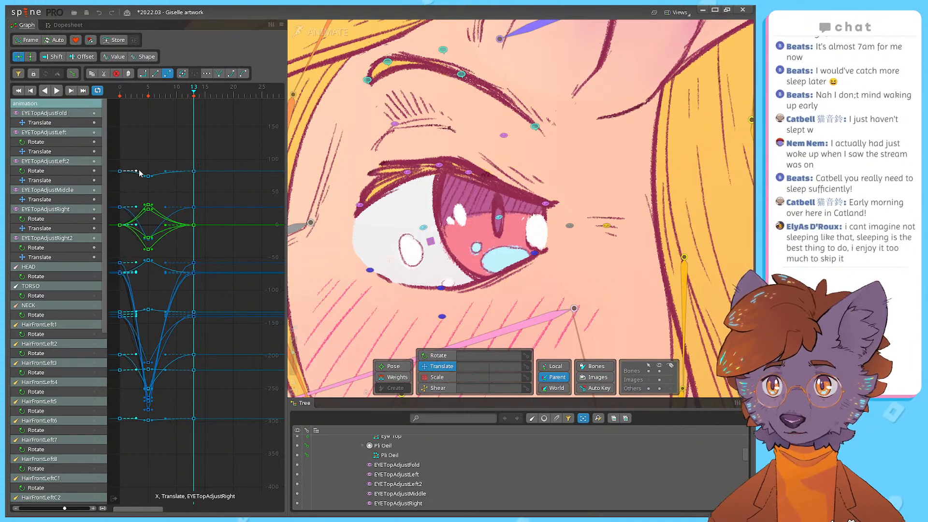
left_click(155, 140)
left_click_drag(134, 96, 104, 93)
key("space")
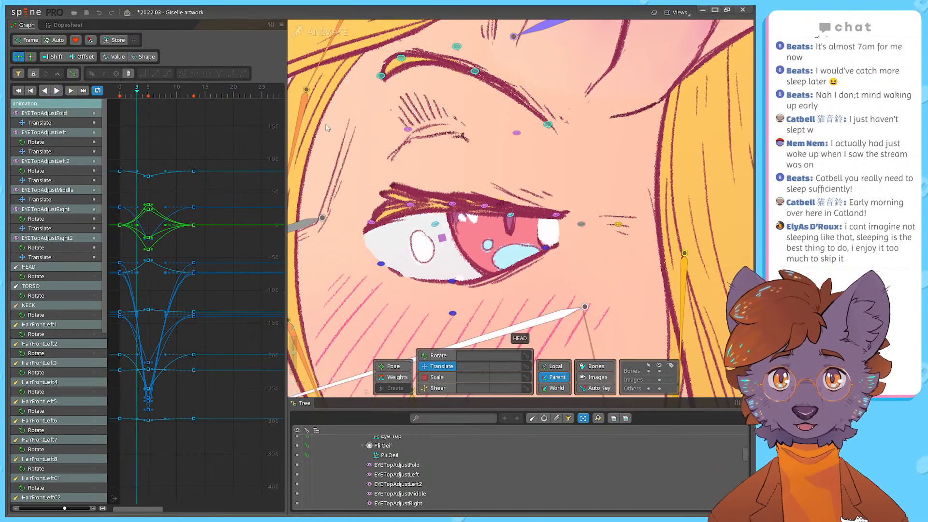
key("space")
left_click(121, 94)
key("space")
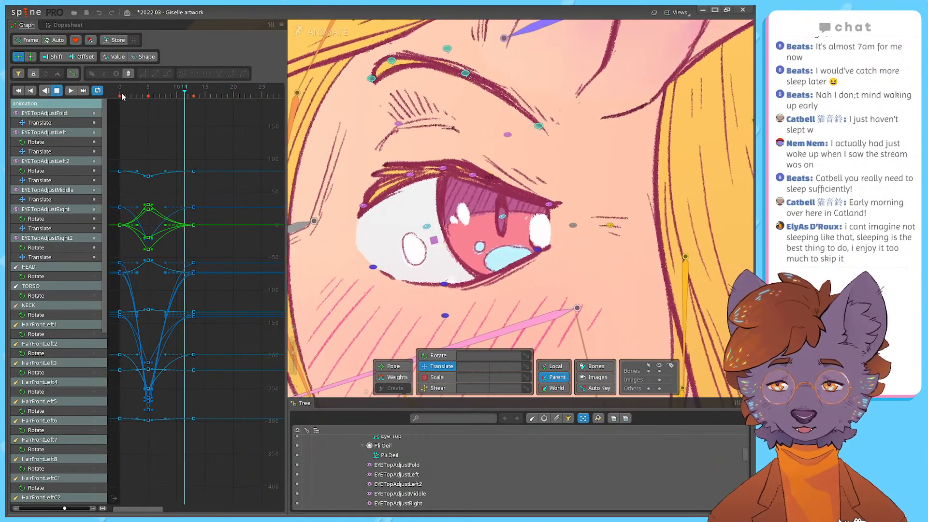
key("space")
left_click_drag(140, 95, 176, 97)
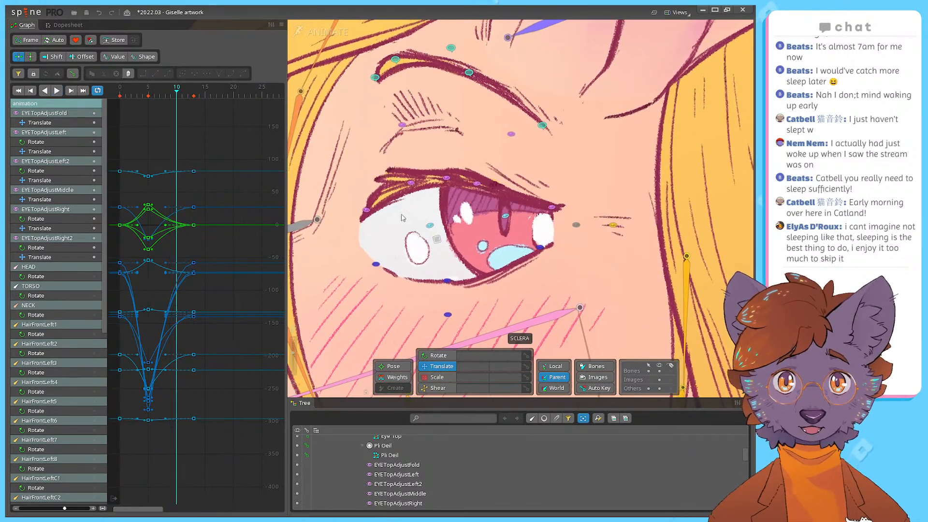
Step: Compare the key timing of the lower eyelid EyeBottomAjust bones with that of the EYETopAdjust bones in the graph
left_click(447, 281)
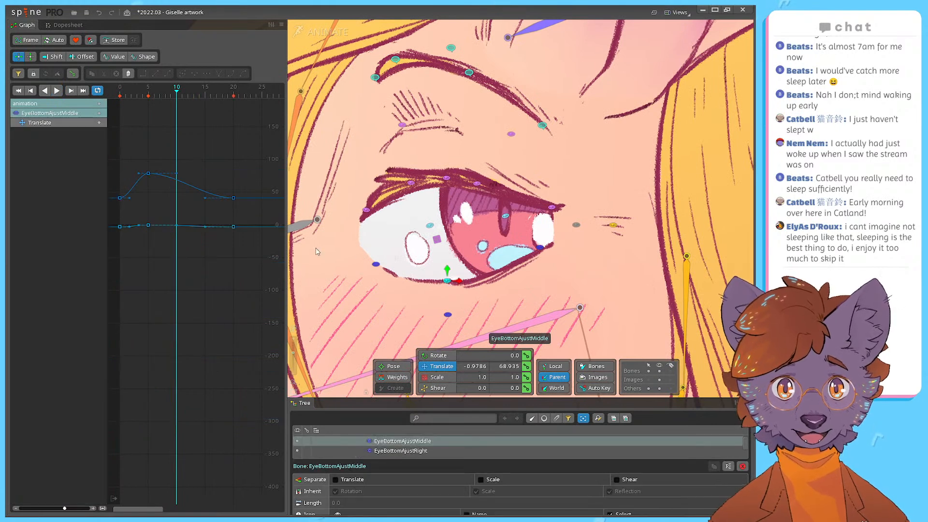
left_click_drag(441, 395, 436, 309)
scroll(414, 370, "up", 3)
left_click(406, 392)
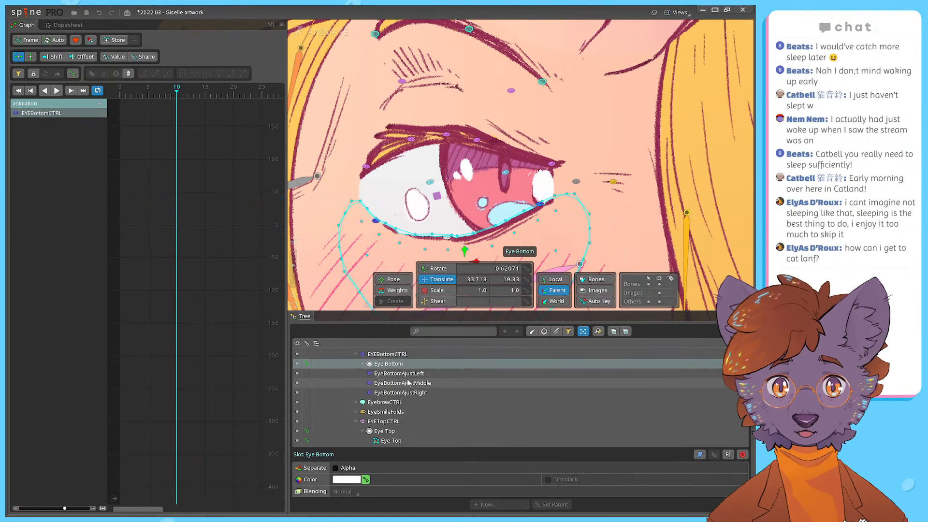
left_click(408, 384)
left_click(406, 375)
left_click(406, 384, "ctrl")
scroll(406, 388, "down", 3)
scroll(409, 392, "down", 4)
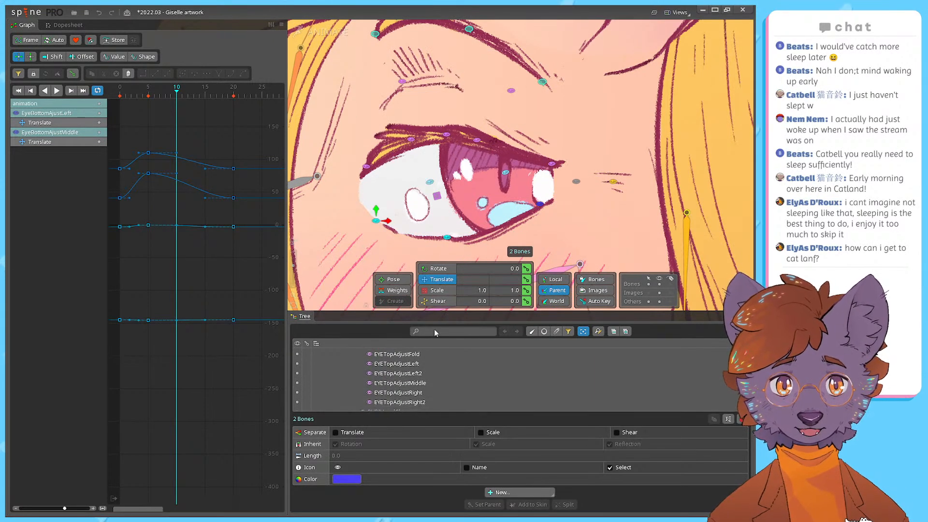
left_click(413, 402, "ctrl")
left_click(414, 394, "ctrl")
left_click(415, 383, "ctrl")
left_click(415, 375, "ctrl")
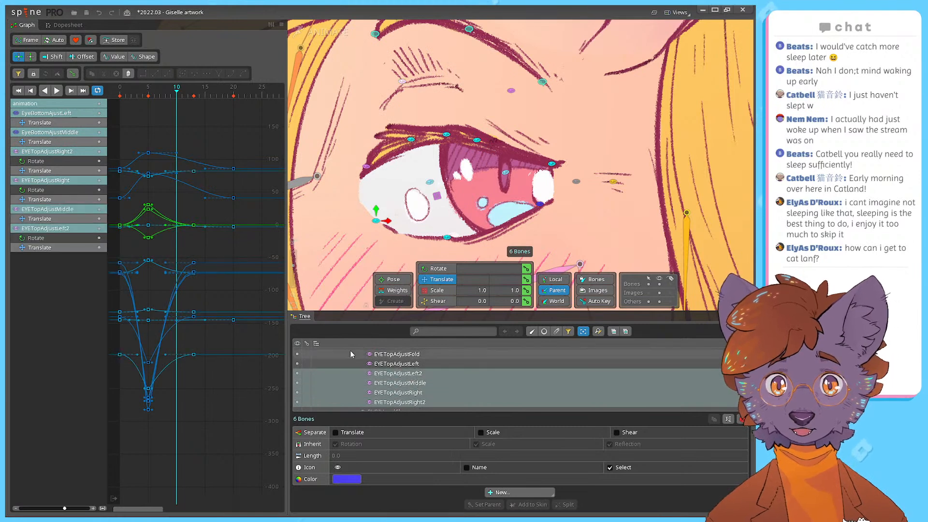
Step: Select the three EyeBottomAjust bones and move their frame 20 keys to frame 10
scroll(387, 377, "up", 4)
left_click(408, 392)
left_click(409, 379, "shift")
mouse_move(239, 423)
left_mouse_down()
mouse_move(218, 315)
mouse_move(223, 167)
mouse_move(172, 182)
left_mouse_up()
scroll(402, 377, "down", 5)
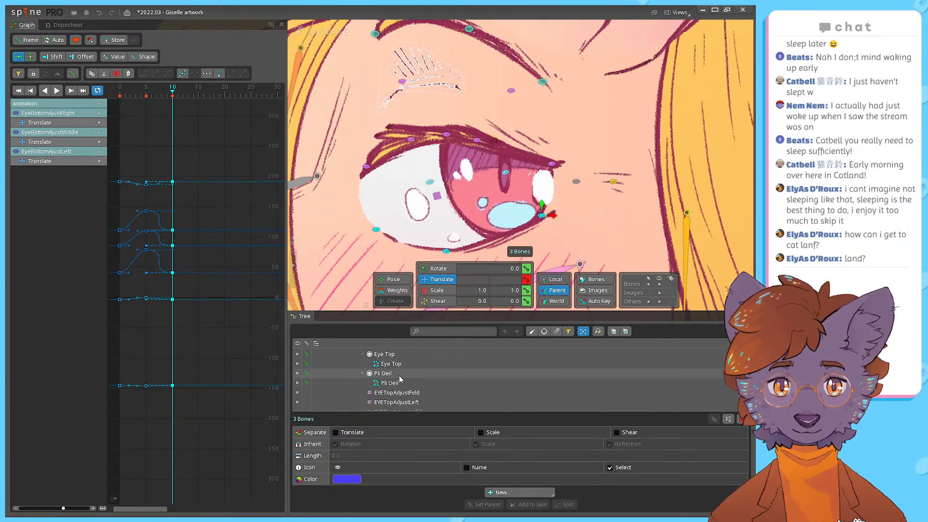
Step: Check the EYETopAdjustFold key timing and move the end keys of the three EyeBottomAjust bones to frame 13
left_click(401, 383)
scroll(401, 384, "up", 3)
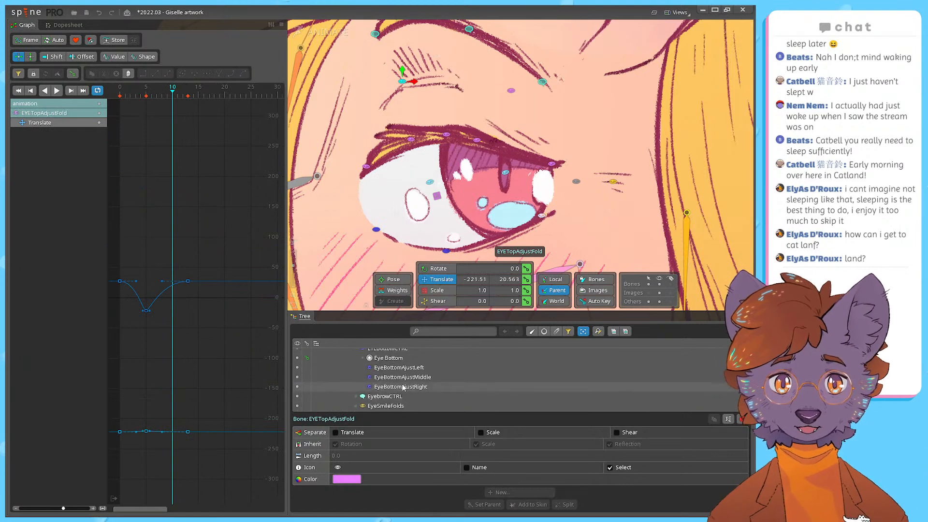
left_click(401, 392)
left_click(399, 373, "shift")
left_click_drag(185, 158, 166, 389)
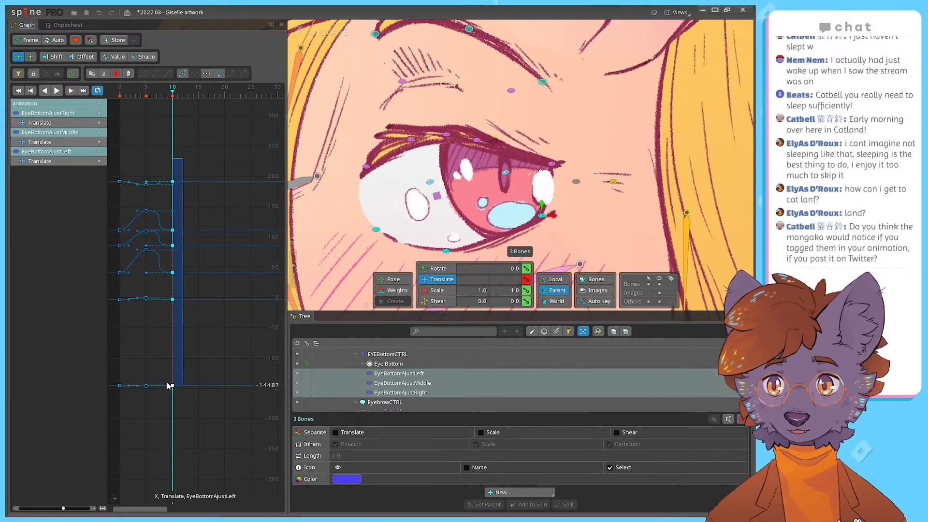
left_click_drag(176, 92, 186, 96)
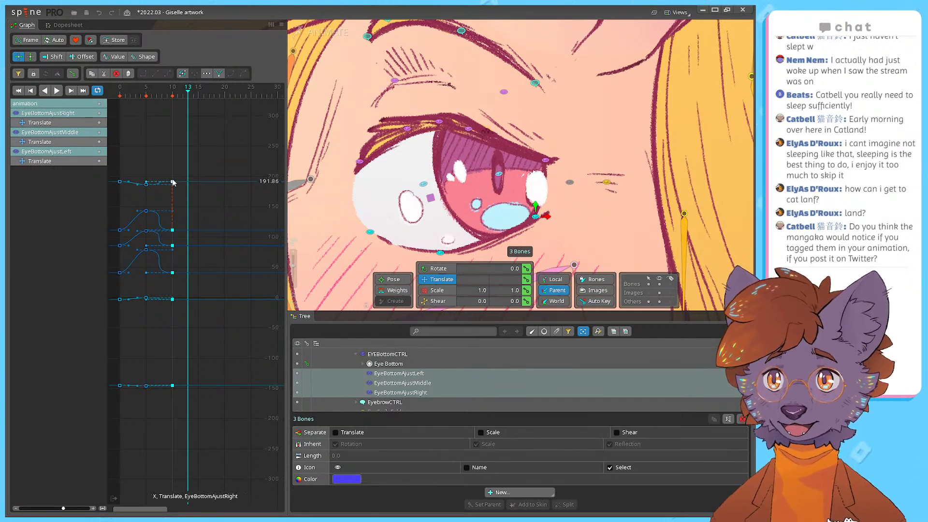
left_click_drag(173, 182, 194, 181)
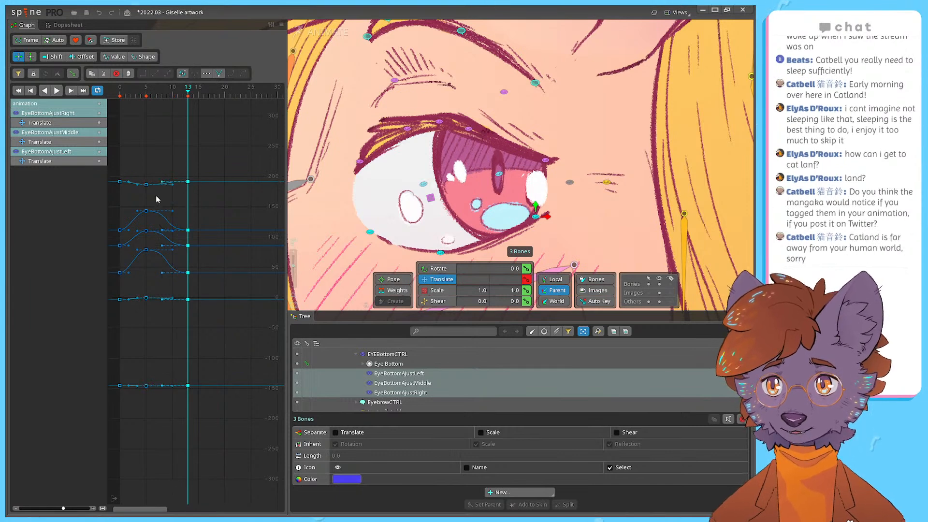
Step: Collapse the lower eyelid curve handles at frame 5 and pull the frame 13 keys' handles back to about frame 6
left_click_drag(138, 168, 158, 388)
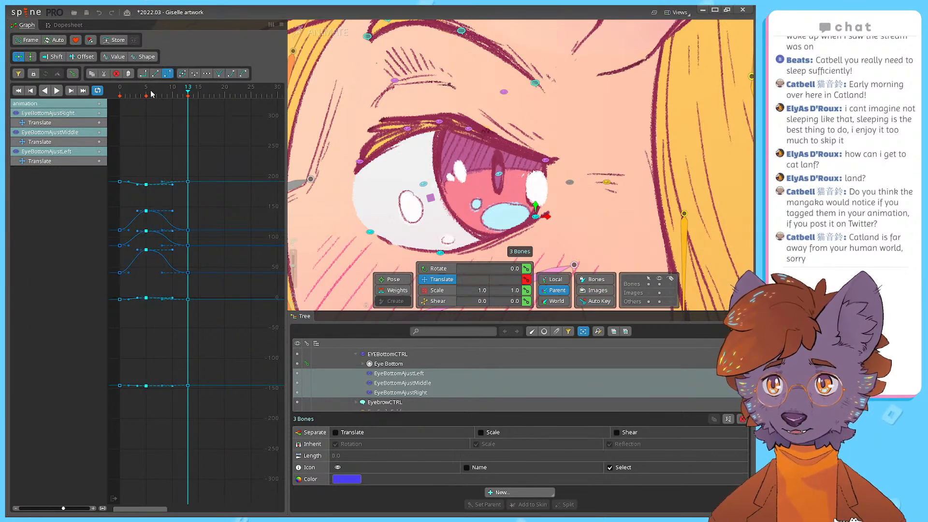
left_click(155, 167)
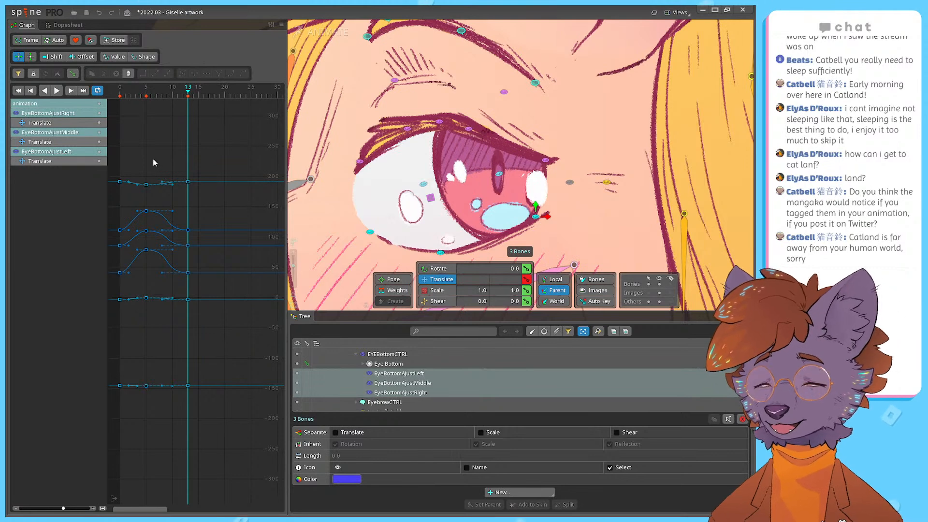
left_click_drag(173, 182, 175, 407)
left_click_drag(173, 299, 144, 300)
left_click_drag(167, 160, 156, 429)
left_click_drag(162, 302, 147, 302)
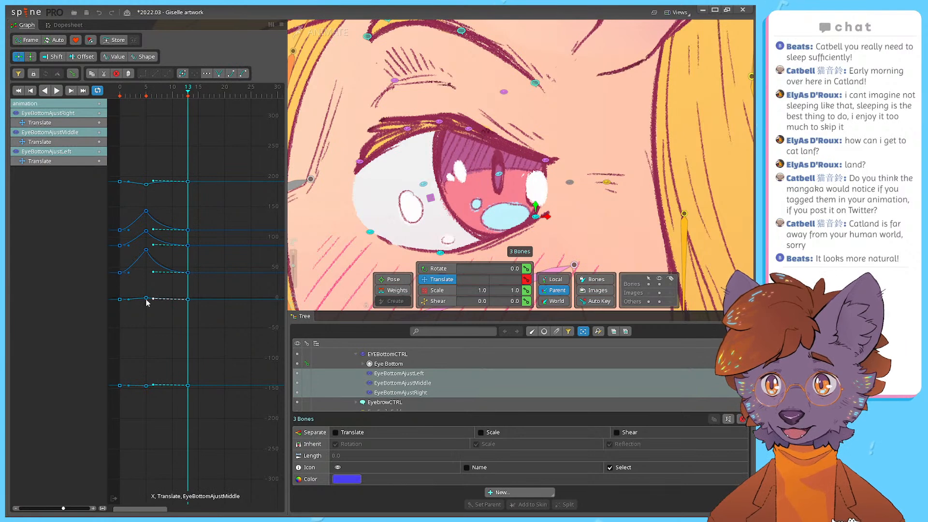
Step: Extend the curve handles of the EyeBottomAjust bones' frame 0 keys toward frame 5
left_click(129, 162)
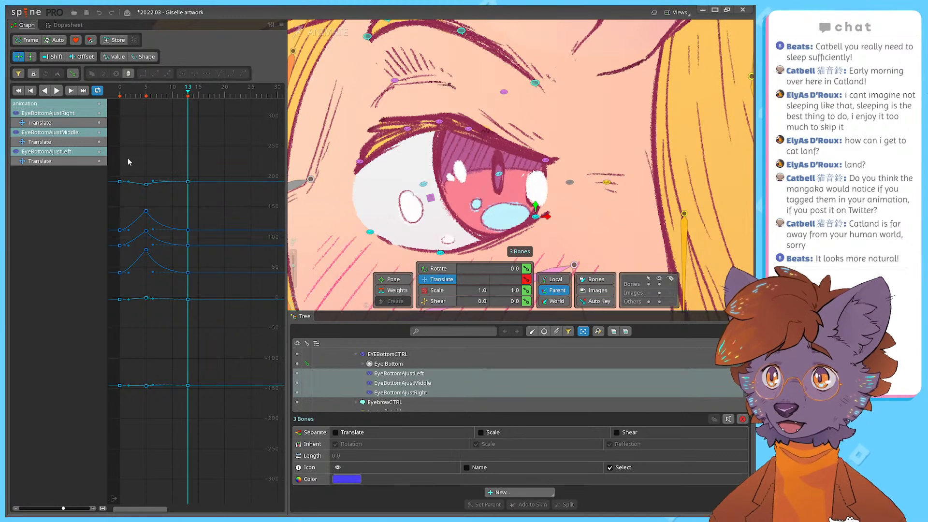
left_click_drag(135, 161, 128, 407)
left_click_drag(128, 300, 144, 299)
left_click(232, 300)
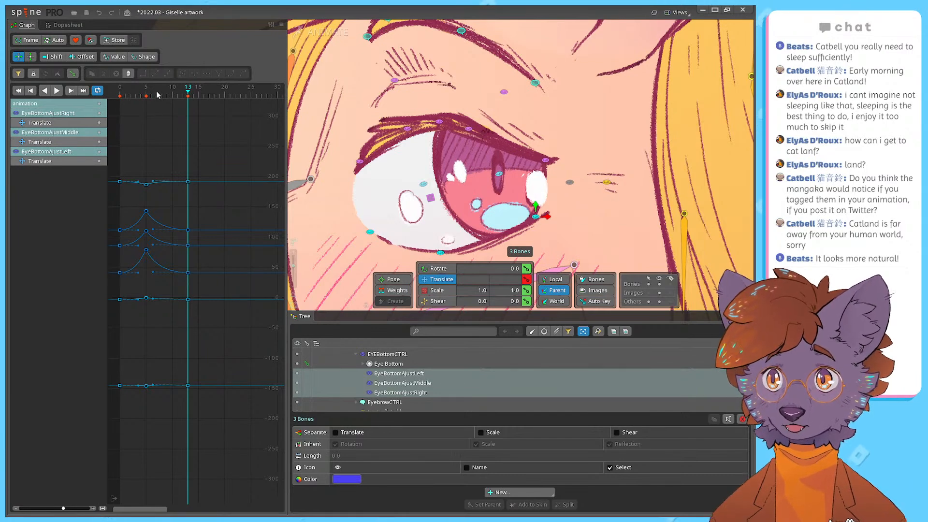
Step: Replay the blink from frame 0 several times to check the timing of the upper and lower eyelids
left_click(117, 92)
key("d")
key("d")
left_click(117, 92)
key("d")
key("d")
left_click(117, 92)
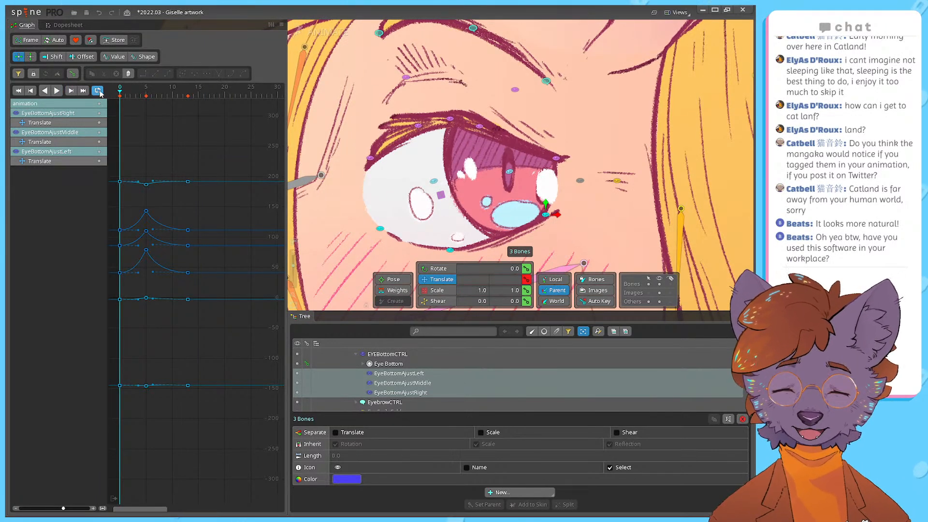
key("d")
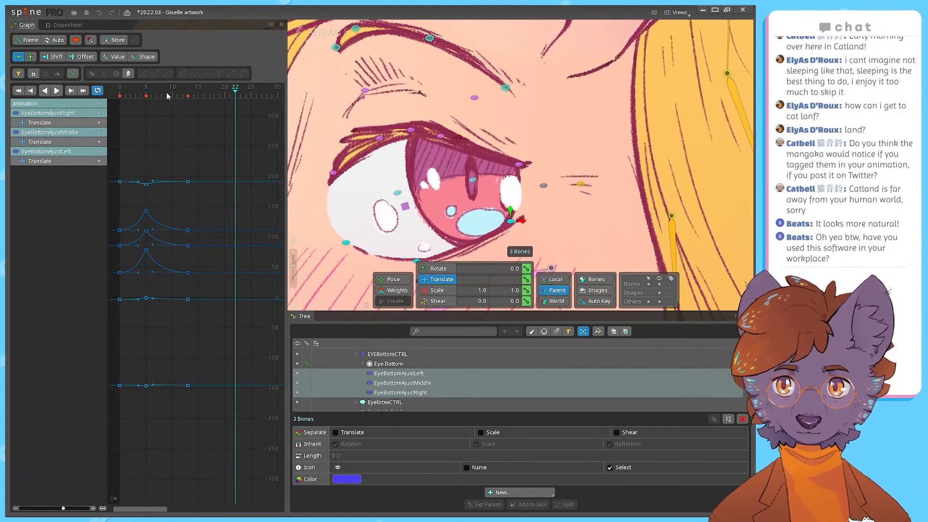
Step: Replay the blink from frame 0 several times, checking it both close up and with the whole face in view
key("d")
left_click(112, 94)
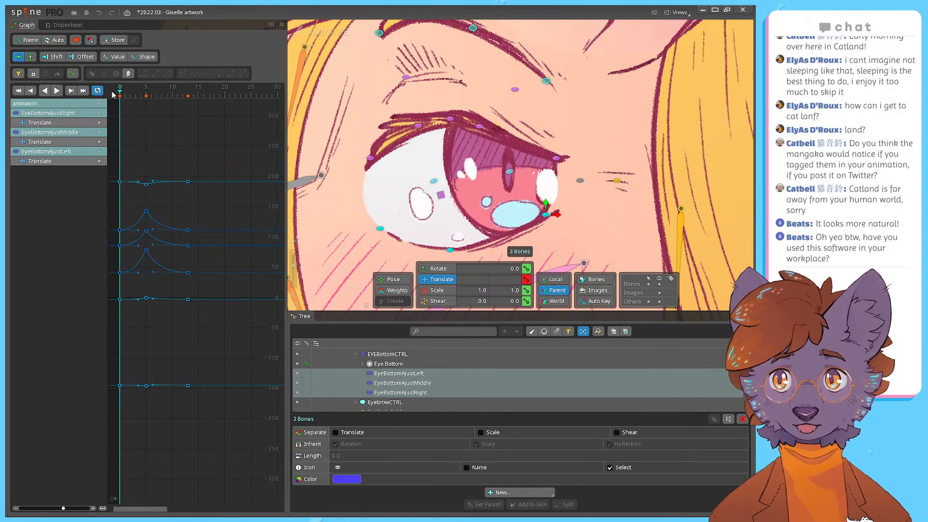
key("d")
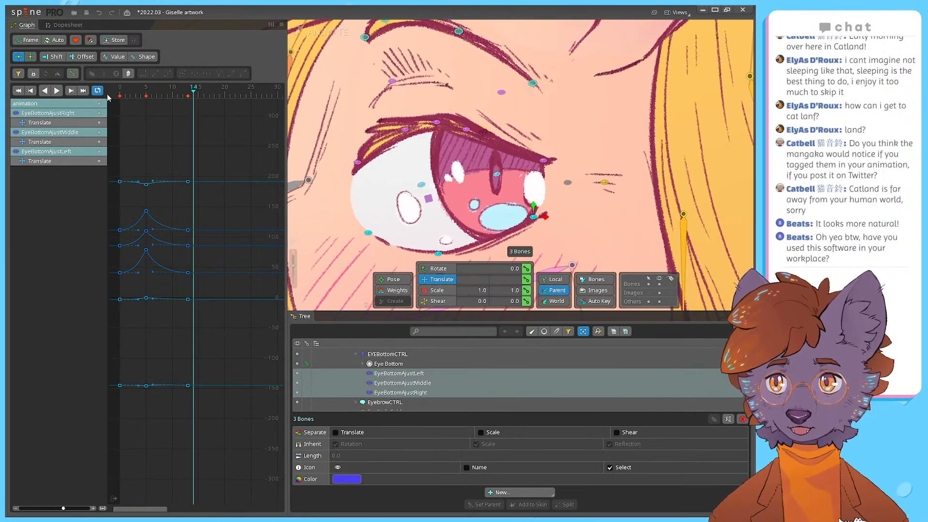
left_click_drag(151, 95, 102, 93)
key("d")
key("d")
scroll(448, 174, "down", 2)
scroll(478, 185, "down", 3)
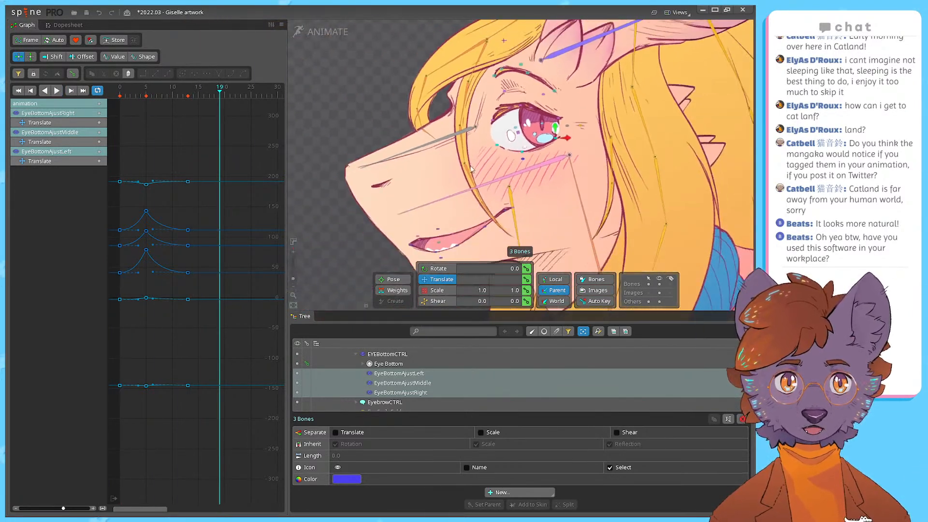
scroll(448, 175, "up", 4)
scroll(380, 177, "up", 2)
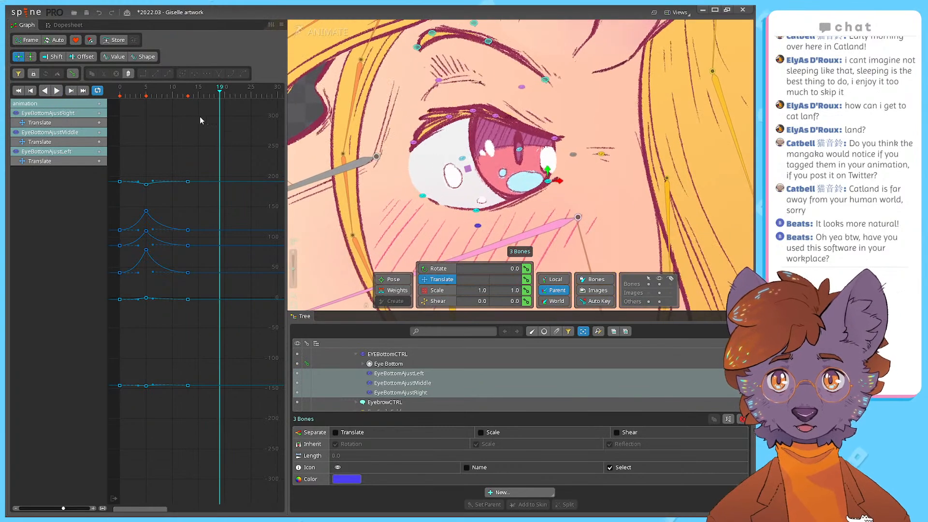
left_click_drag(183, 95, 100, 94)
key("d")
key("d")
left_click_drag(451, 155, 420, 173)
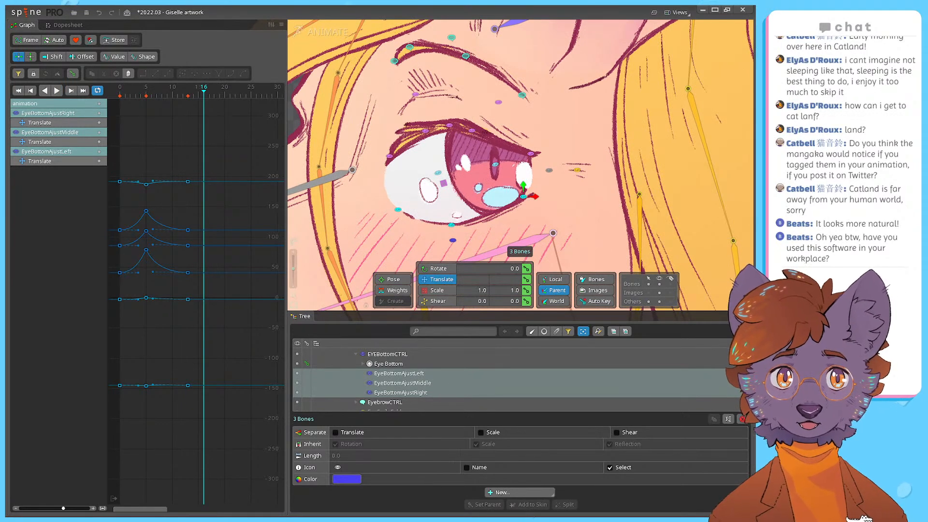
Step: Play the blink animation back repeatedly to check the eyelid timing and save the project
left_click(120, 230)
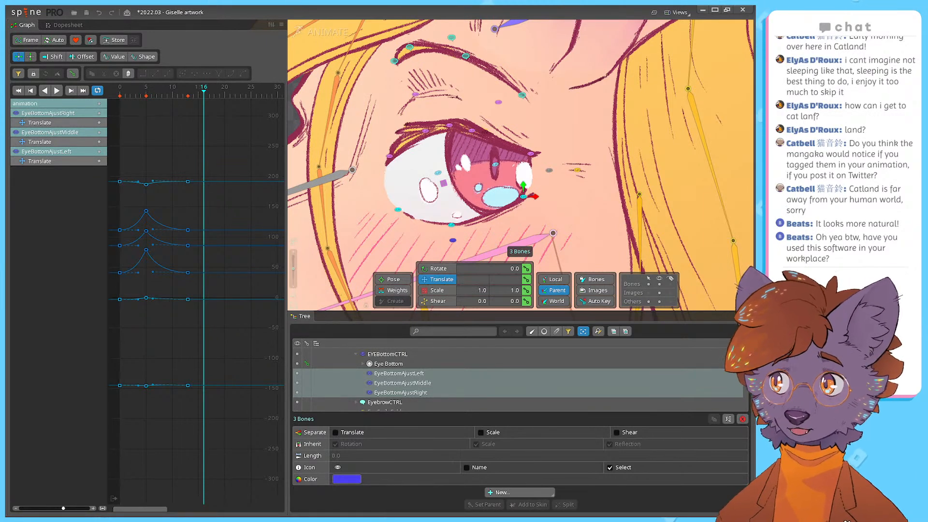
left_click_drag(425, 190, 418, 190)
key("space")
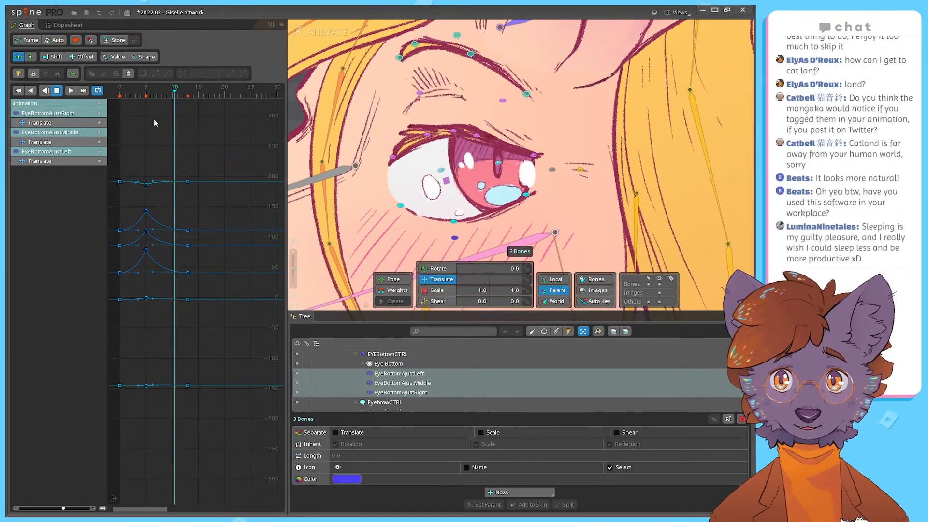
key("space")
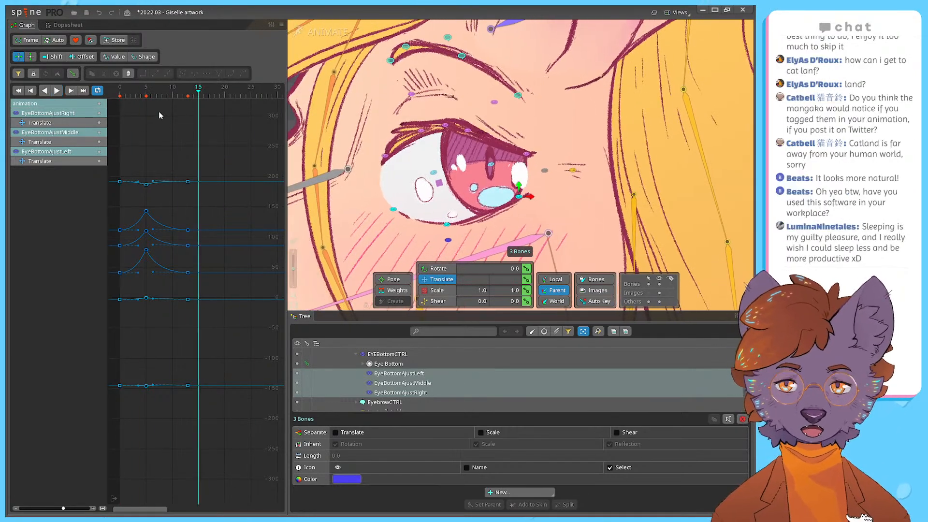
key("space")
left_click_drag(147, 96, 117, 94)
key("space")
key("space")
key("space")
key("space")
key("space")
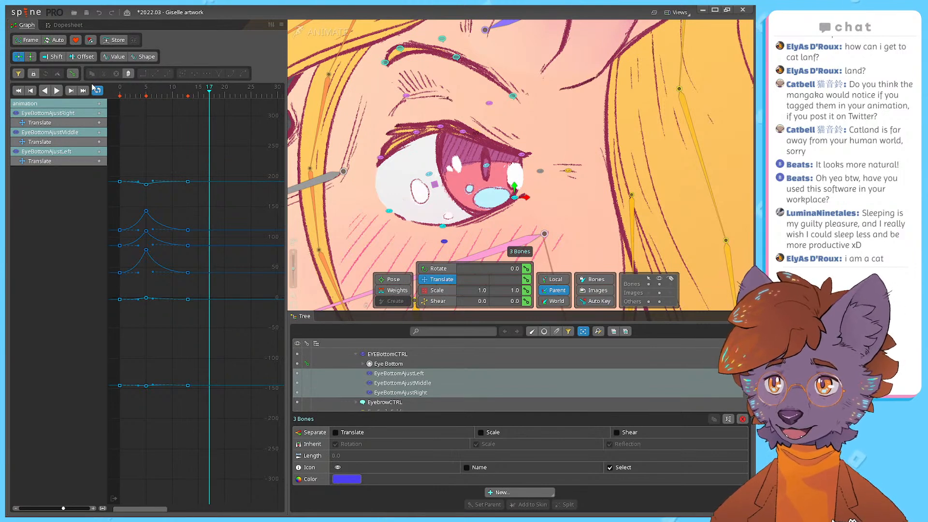
key("ctrl+s")
Step: Review the blink from frame 0 repeatedly with the whole head in view to judge how it reads at a distance
left_click(96, 91)
key("d")
key("d")
scroll(337, 124, "down", 4)
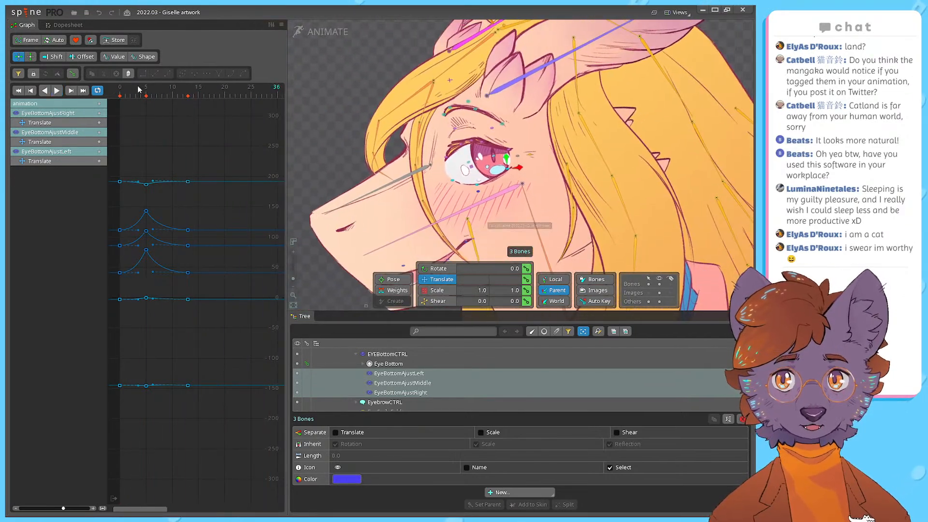
left_click(110, 92)
key("d")
key("d")
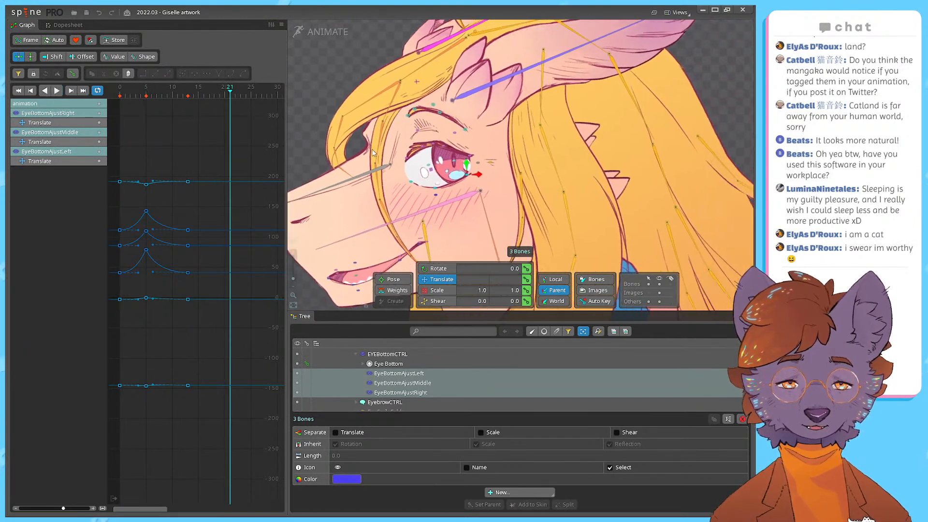
left_click(114, 92)
key("d")
key("d")
left_click(111, 93)
key("d")
left_click_drag(178, 95, 83, 92)
key("d")
key("d")
key("d")
key("d")
left_click_drag(145, 95, 97, 92)
key("d")
key("d")
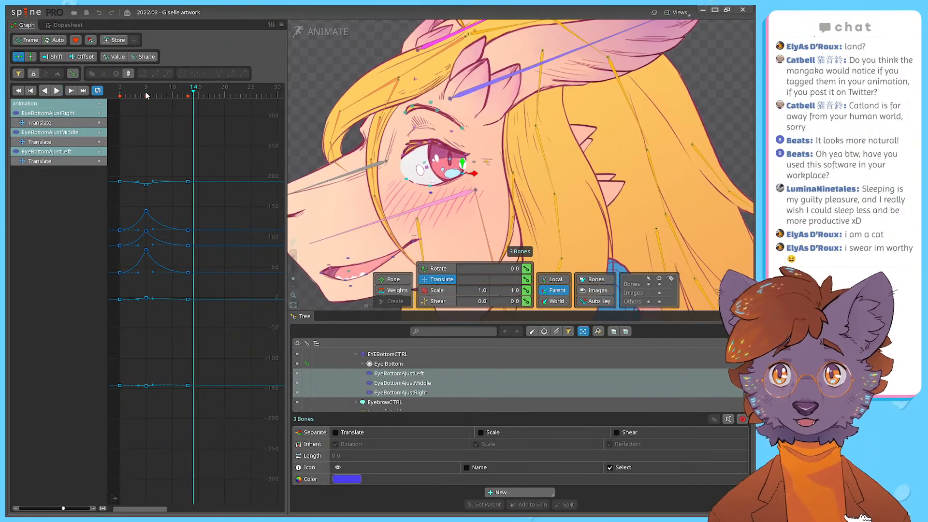
Step: Select the four EyebrowAdjust bones and key their translation at frames 0 and 5
scroll(434, 106, "up", 5)
left_click(172, 97)
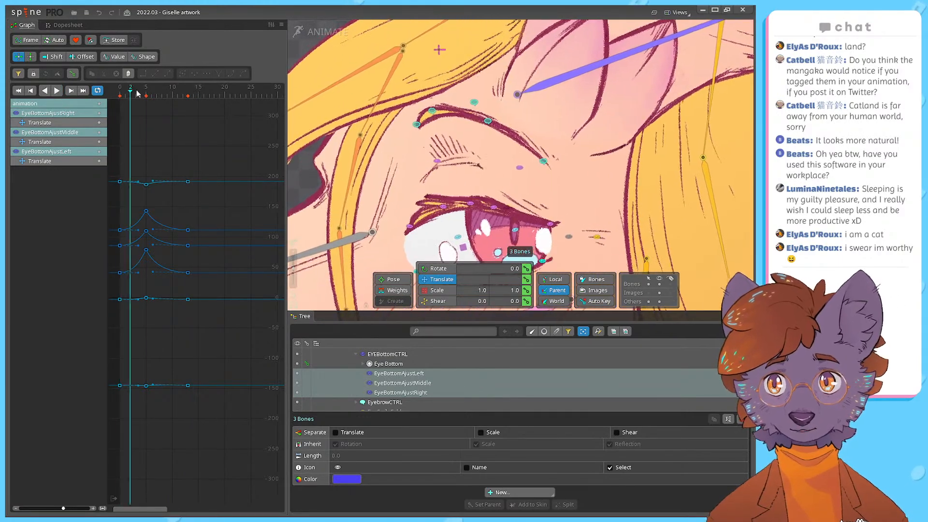
mouse_move(170, 97)
left_mouse_down()
mouse_move(128, 96)
mouse_move(186, 100)
left_mouse_up()
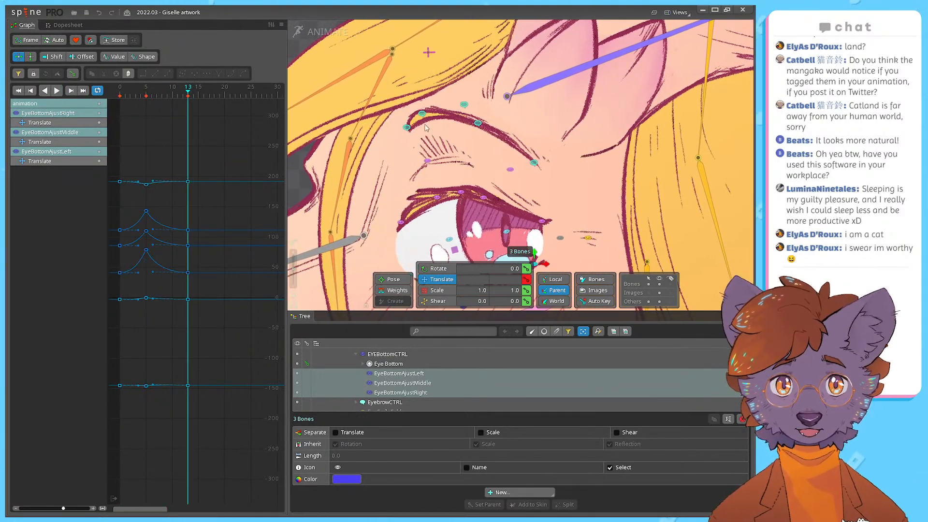
left_click(125, 99)
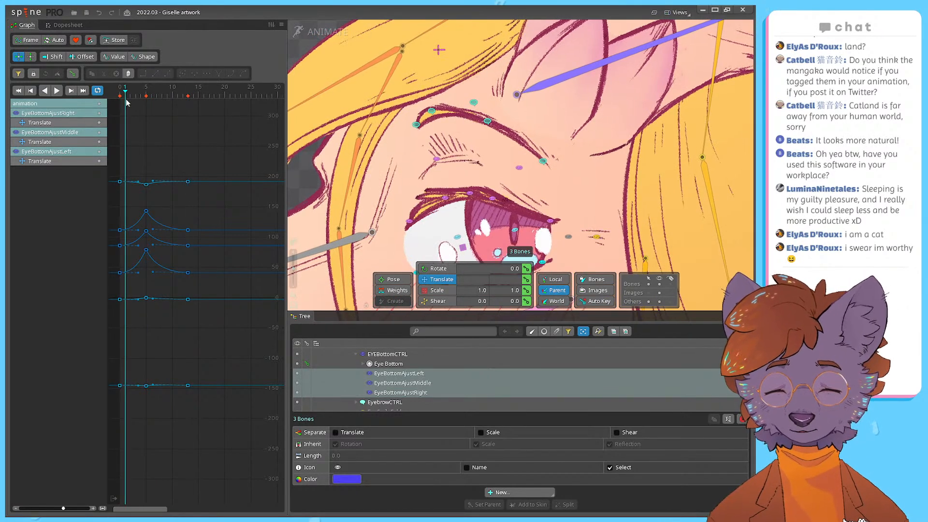
mouse_move(127, 103)
left_mouse_down()
mouse_move(169, 102)
mouse_move(119, 105)
left_mouse_up()
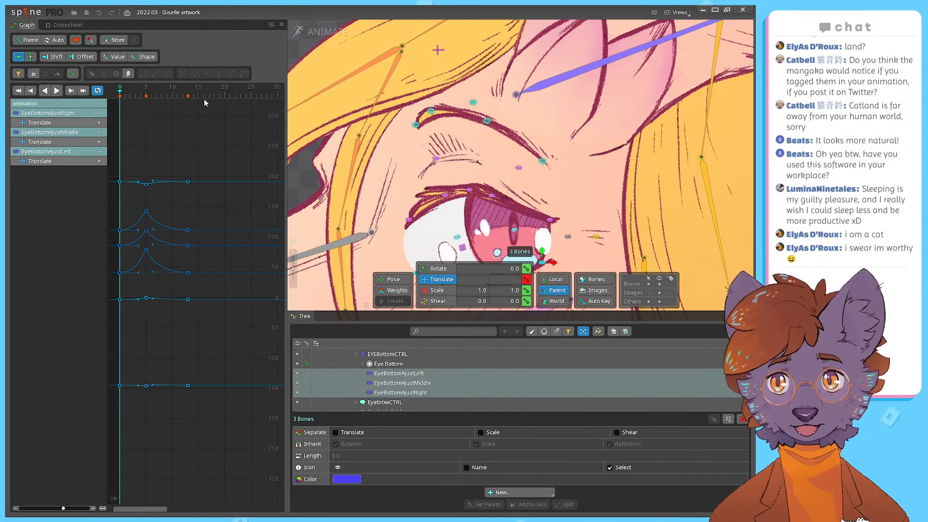
left_click(416, 124)
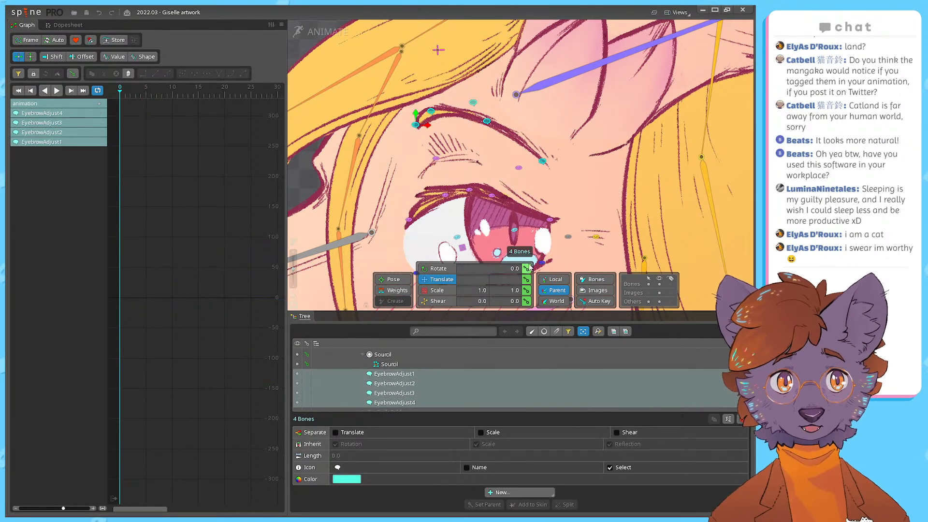
left_click(527, 280)
left_click(146, 93)
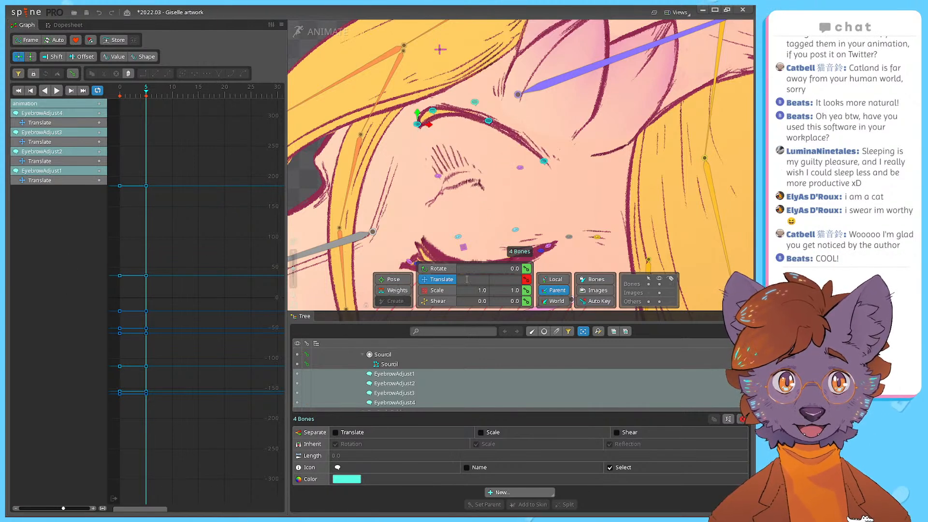
Step: Lower the EyebrowAdjust bones individually at frame 5 so the brow follows the closing lid, and key all four translations
left_click(404, 374)
left_click_drag(418, 124, 487, 140)
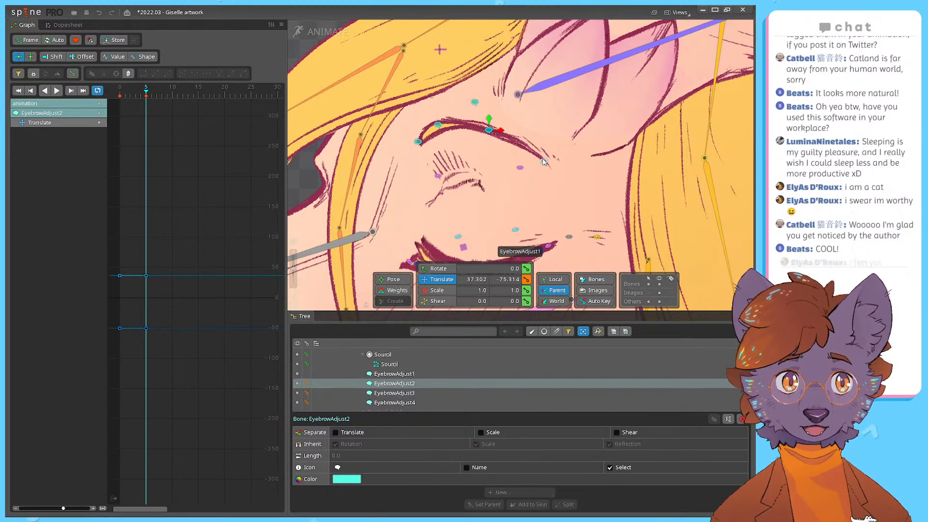
left_click_drag(545, 168, 542, 169)
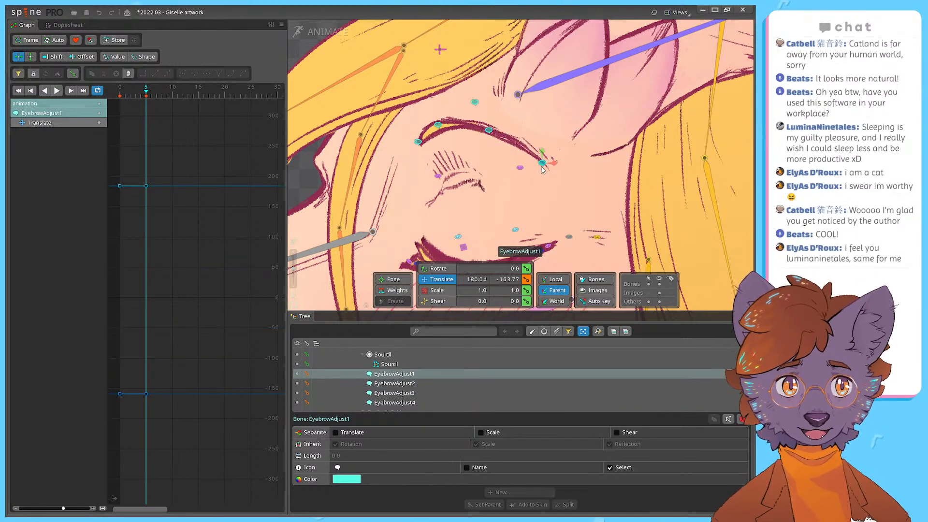
left_click(406, 402, "shift")
left_click(526, 281)
Step: Copy the four EyebrowAdjust bones' frame 0 keys to frame 13 and scrub back to the start
left_click_drag(145, 92, 190, 118)
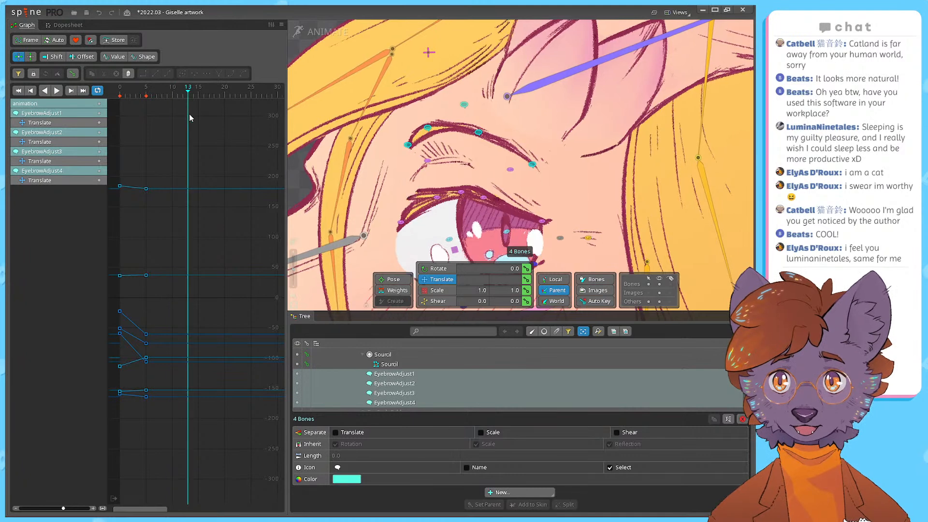
left_click_drag(137, 167, 100, 429)
key("ctrl+c")
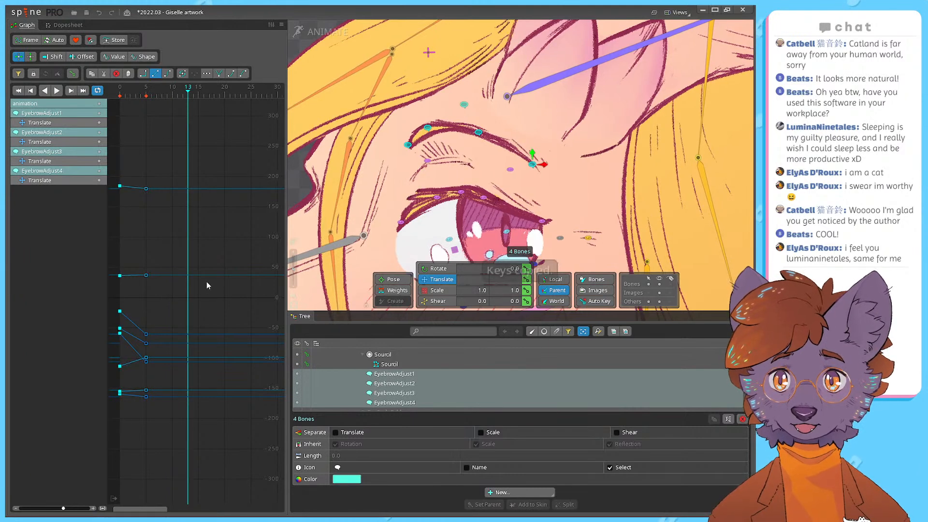
key("ctrl+v")
left_click(146, 124)
left_click_drag(129, 92, 119, 92)
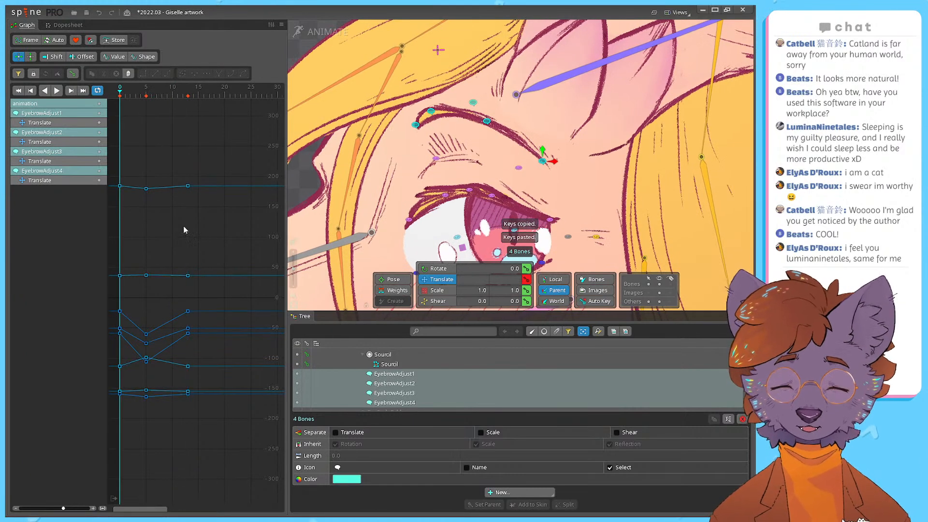
Step: Convert all EyebrowAdjust translate keys to Bezier curves and flatten the handles of the frame 0 and frame 13 keys
left_click_drag(199, 432, 118, 154)
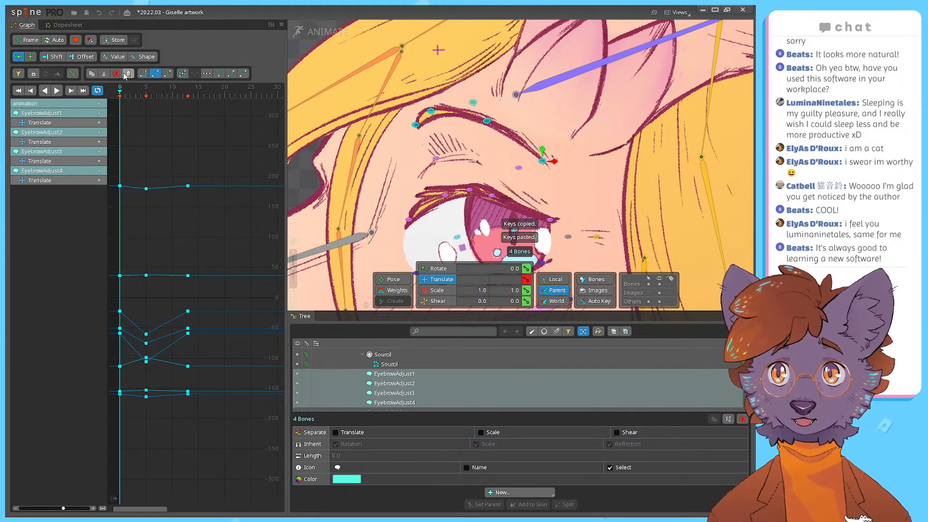
left_click(168, 73)
left_click(164, 149)
mouse_move(131, 99)
left_mouse_down()
mouse_move(147, 98)
mouse_move(120, 98)
left_mouse_up()
left_click_drag(210, 152, 116, 321)
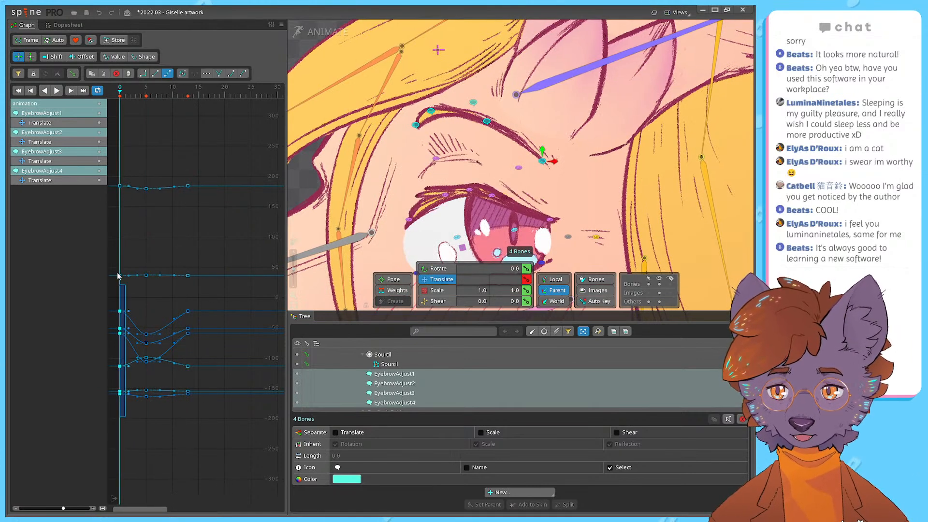
left_click_drag(198, 151, 178, 436)
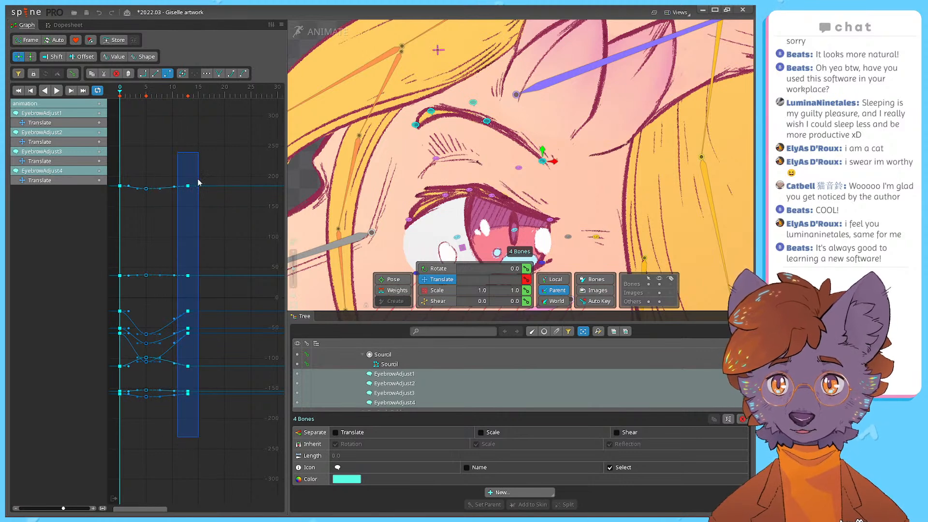
left_click(209, 74)
left_click(130, 100)
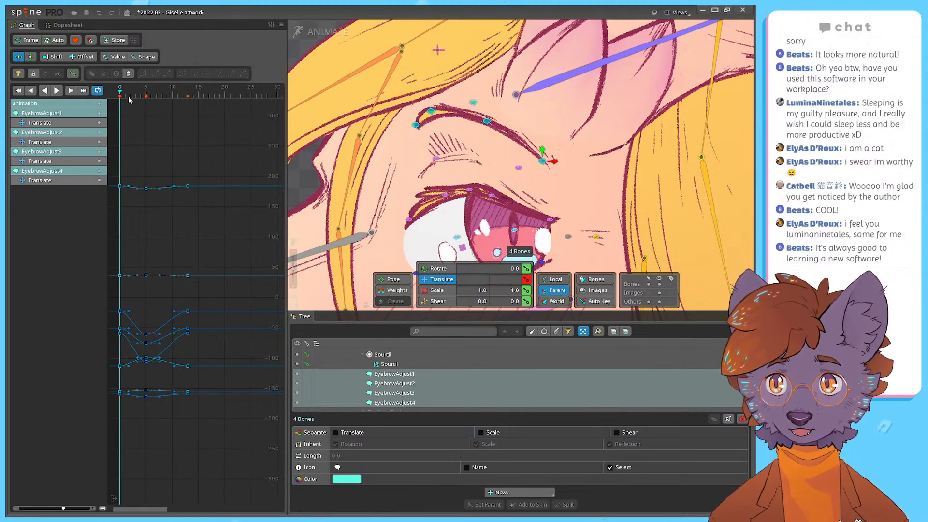
Step: Lower the inner and middle EyebrowAdjust bones further at frame 5 to strengthen the brow's dip during the blink
left_click_drag(110, 95, 146, 103)
left_click(110, 94)
left_click(419, 142)
left_click_drag(419, 142, 491, 139)
left_click(437, 125)
Step: Reselect all four EyebrowAdjust bones and key their adjusted translation at frame 5
left_click(438, 175)
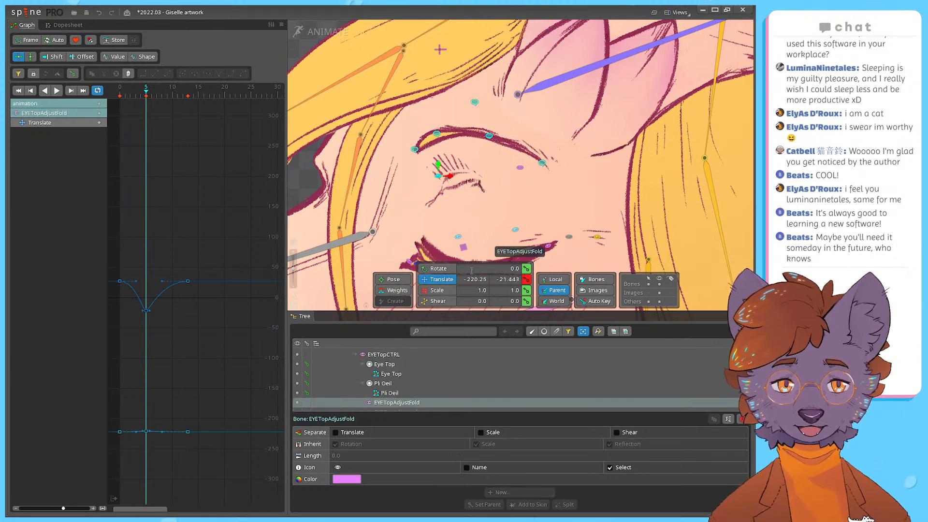
scroll(404, 391, "down", 2)
left_click(401, 391, "shift")
scroll(408, 392, "up", 2)
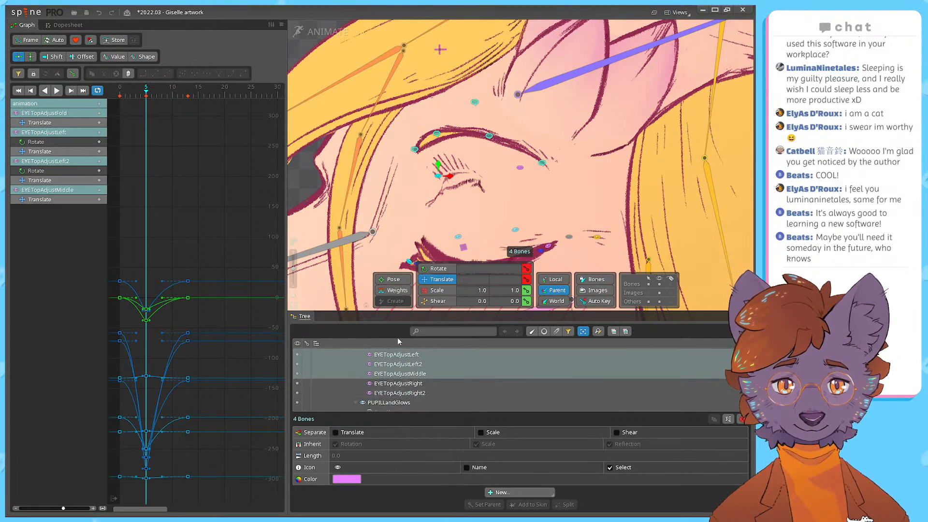
left_click(416, 382)
scroll(416, 381, "up", 1)
left_click(394, 361, "shift")
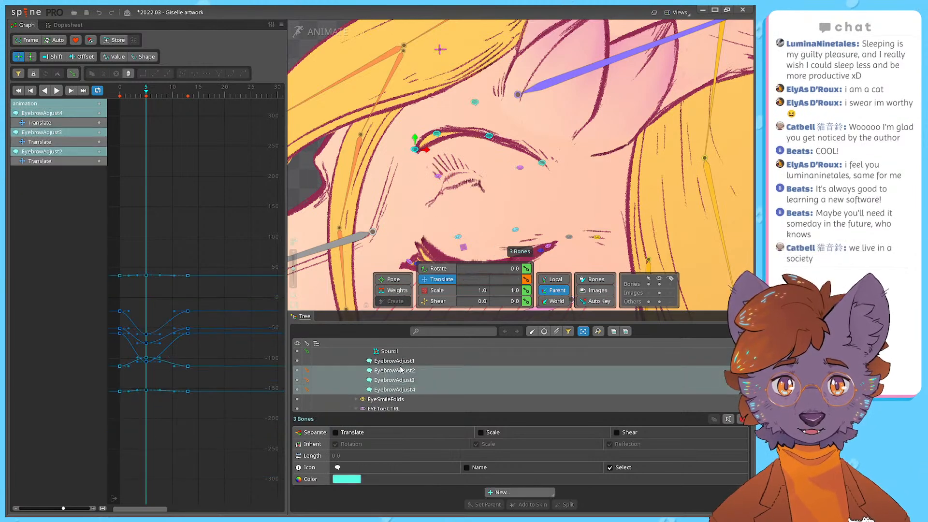
left_click(527, 280)
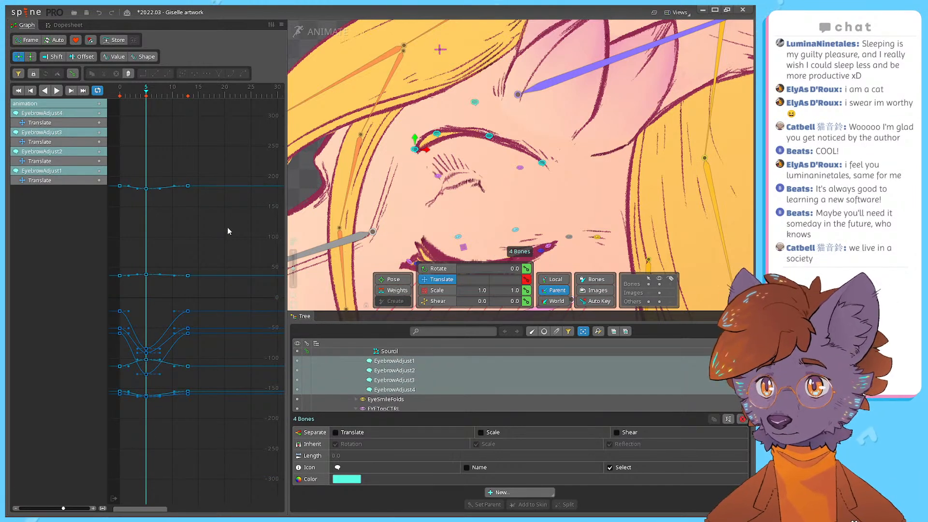
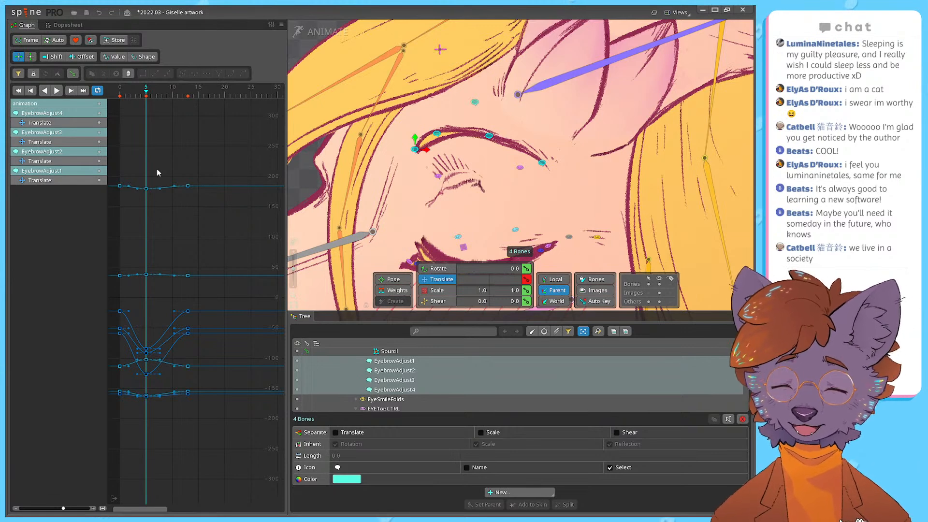
Step: Ease the EyebrowAdjust curves by lengthening the incoming handles of the frame 13 keys and shortening the outgoing handles of the frame 5 keys
left_click_drag(121, 92, 147, 119)
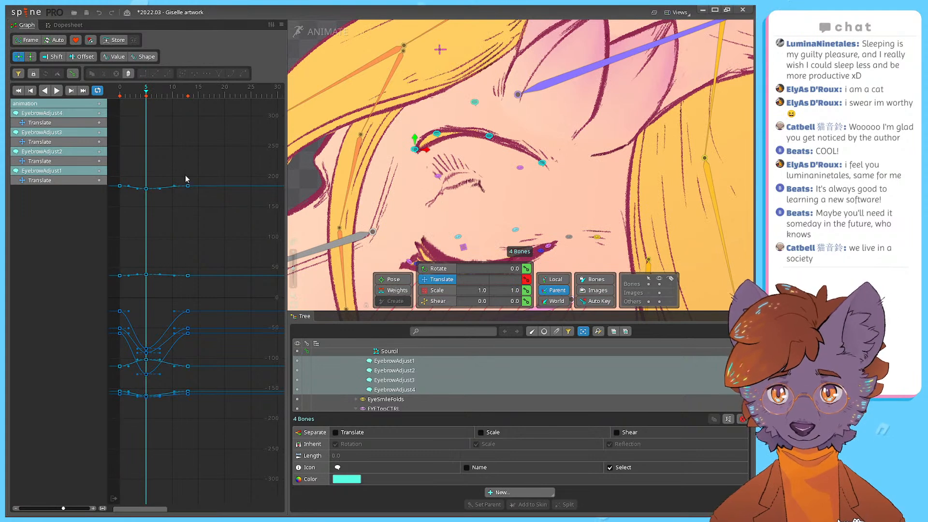
left_click_drag(216, 151, 155, 411)
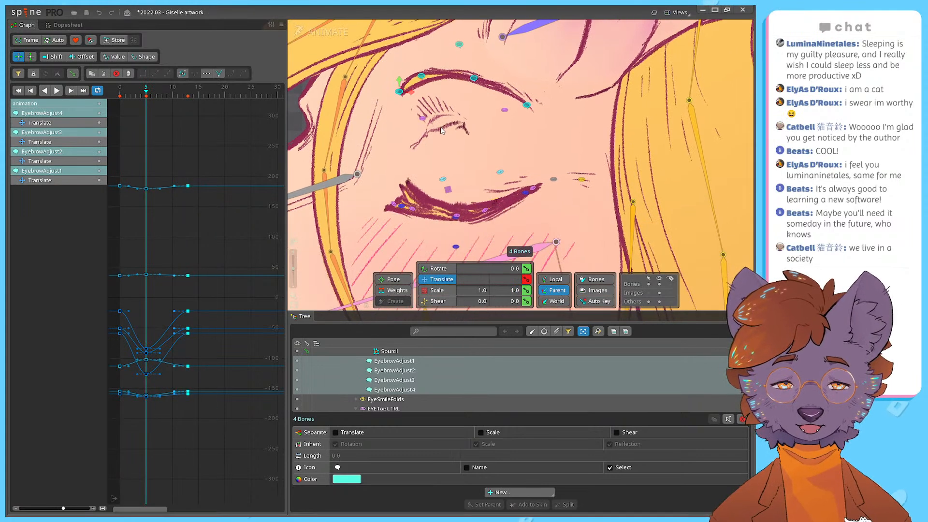
left_click(168, 188)
left_click_drag(179, 184, 205, 411)
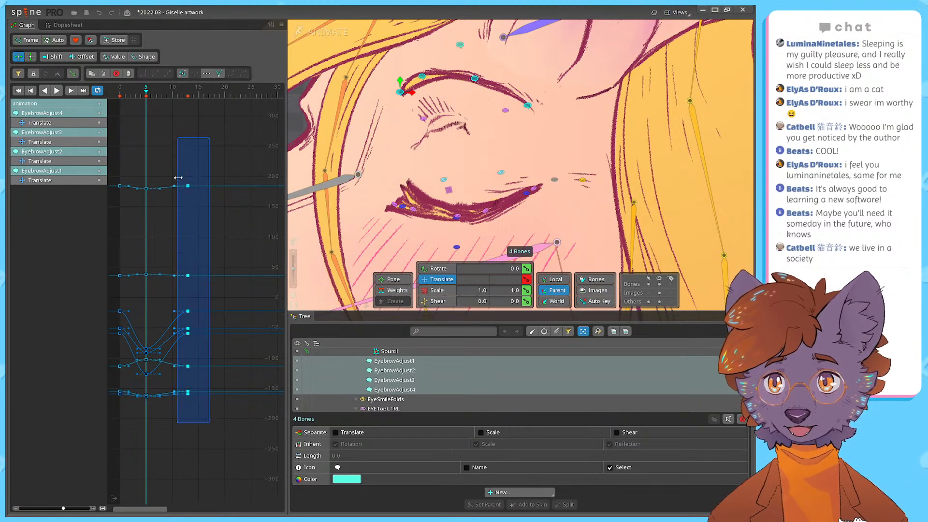
left_click(169, 277)
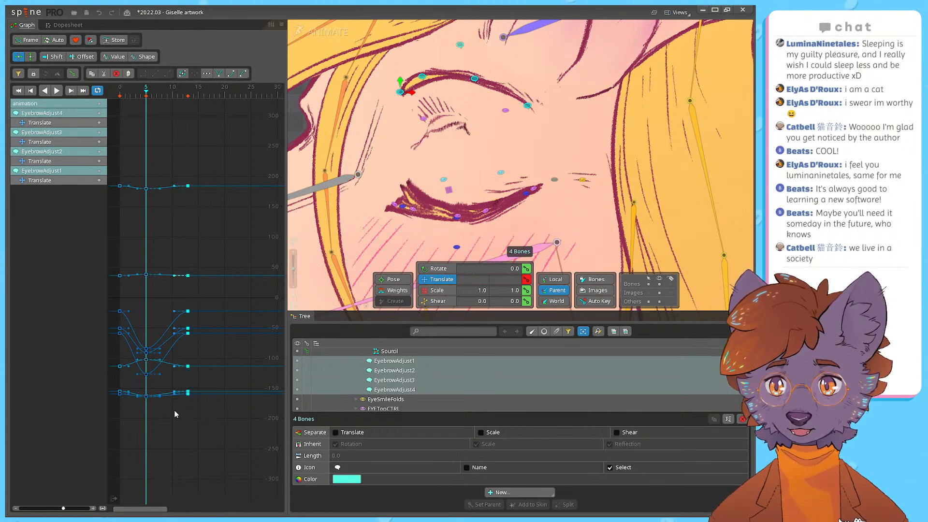
left_click_drag(178, 414, 161, 189)
left_click_drag(151, 427, 141, 187)
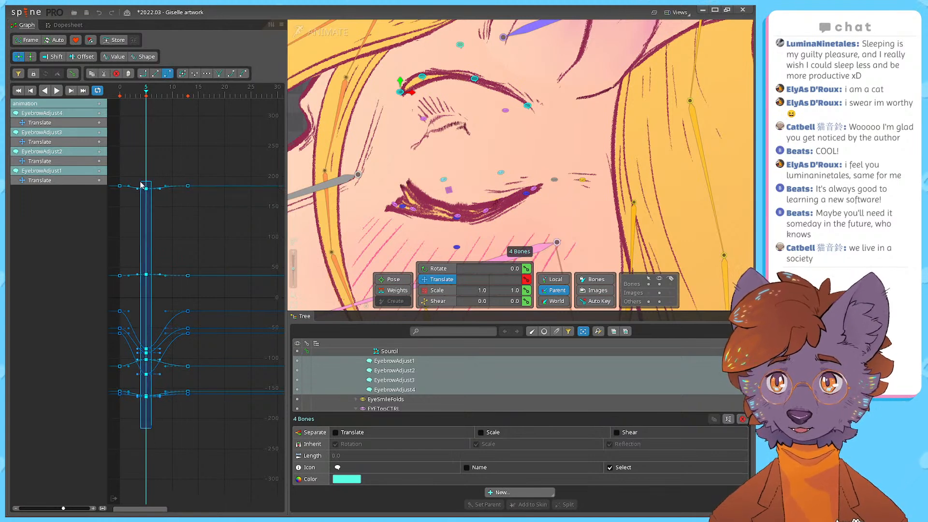
left_click_drag(162, 418, 153, 191)
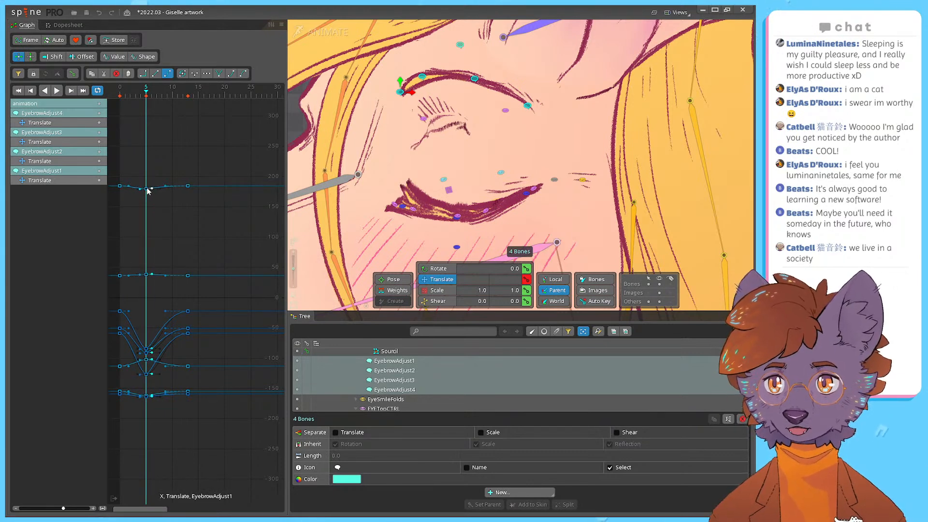
Step: Preview the blink, then lower EyebrowAdjust4, EyebrowAdjust3 and EyebrowAdjust2 slightly further toward the snout at frame 5
left_click(120, 90)
key("d")
key("d")
left_click(140, 98)
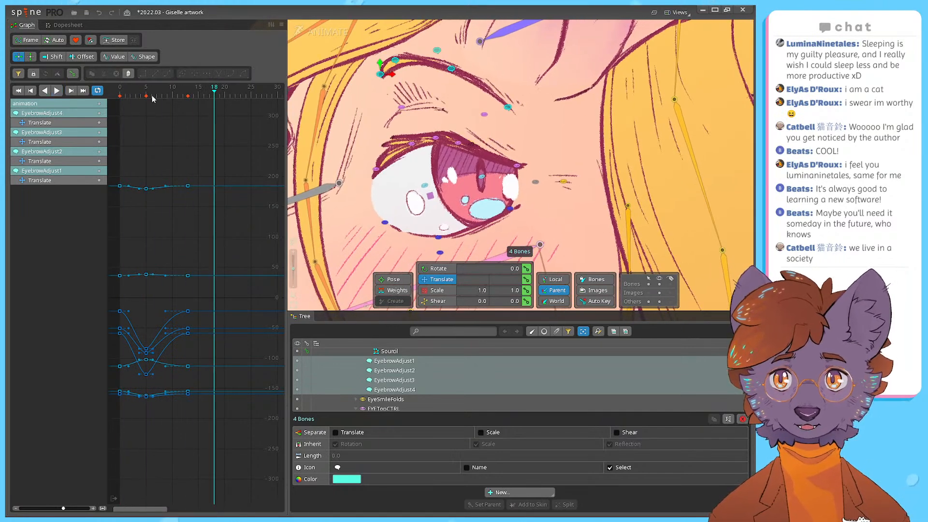
left_click(147, 100)
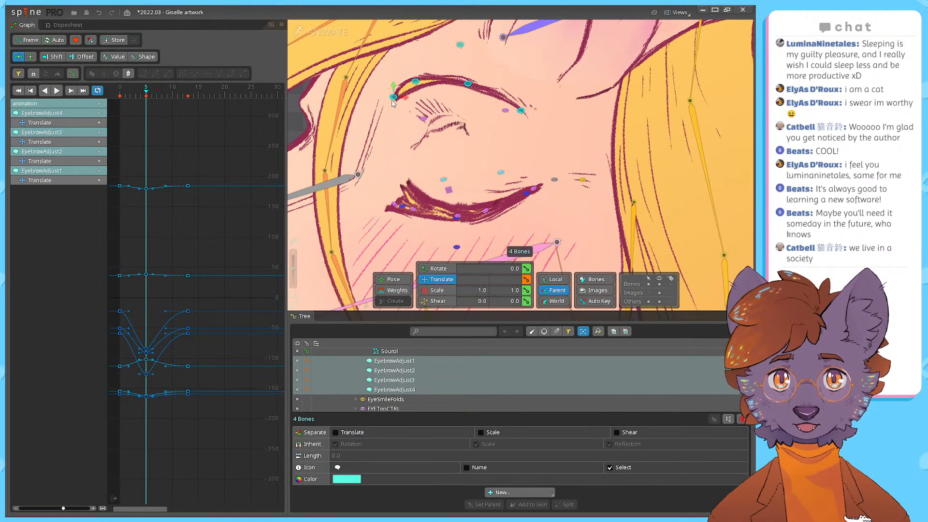
left_click(419, 370)
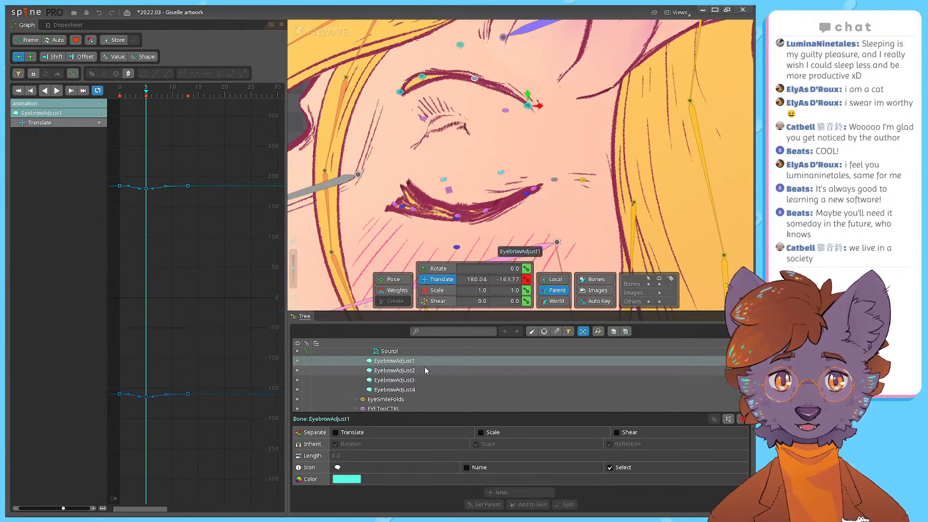
left_click(417, 389)
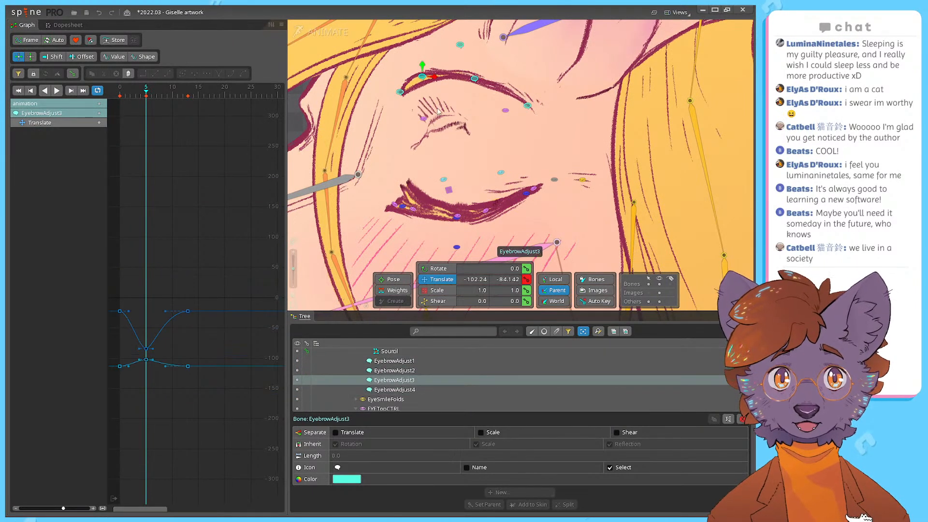
left_click_drag(401, 93, 396, 106)
left_click_drag(422, 76, 417, 87)
left_click_drag(475, 78, 471, 85)
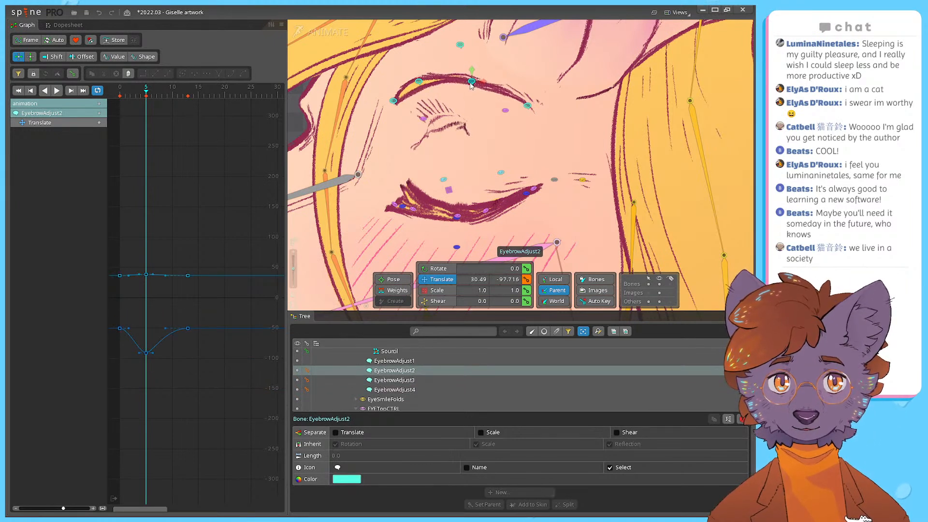
Step: Select all four EyebrowAdjust bones and key their lowered translation at frame 5
left_click(401, 389)
left_click(401, 360, "shift")
left_click(527, 280)
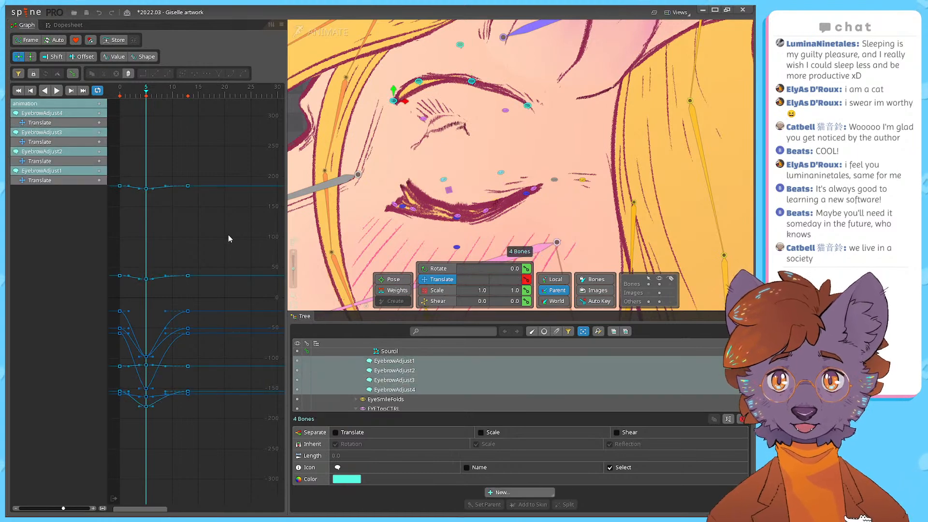
Step: Raise EyebrowAdjust3, EyebrowAdjust4 and EyebrowAdjust2 somewhat at frame 5 to soften the brow's dip
key("space")
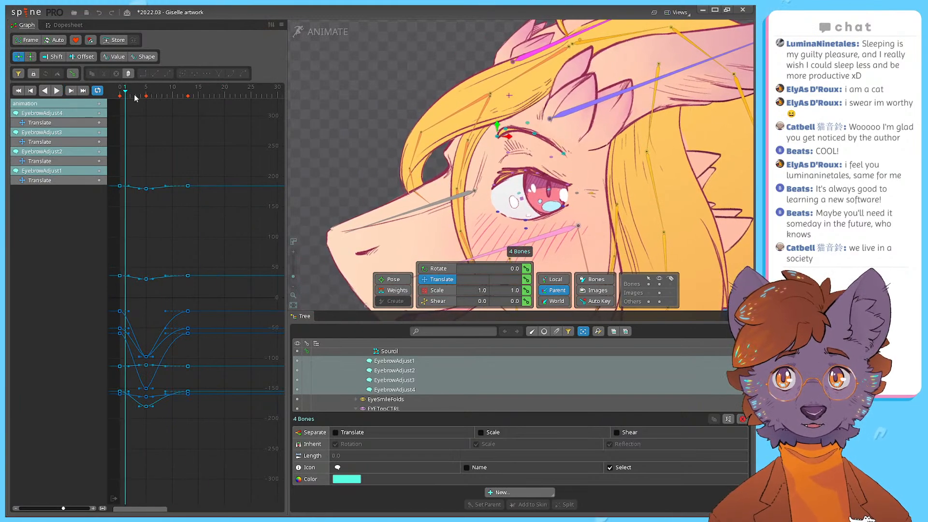
scroll(477, 148, "up", 5)
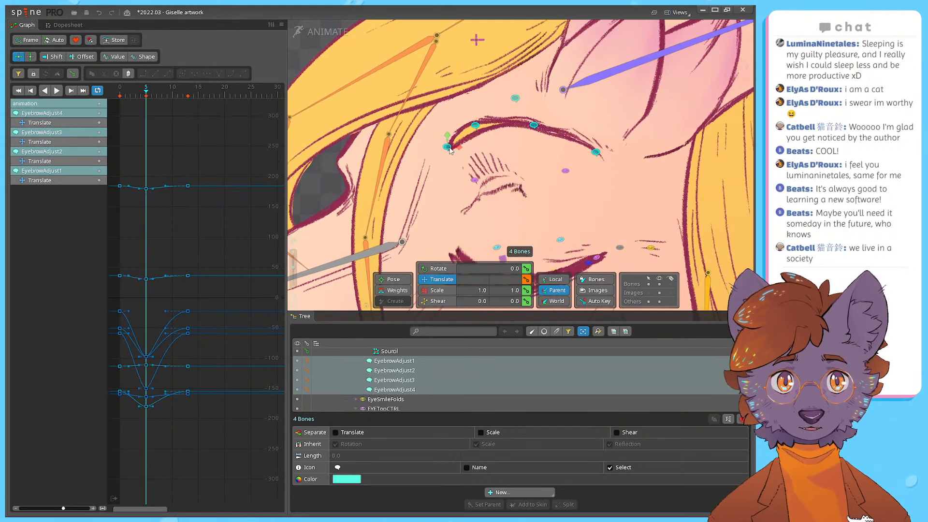
key("Escape")
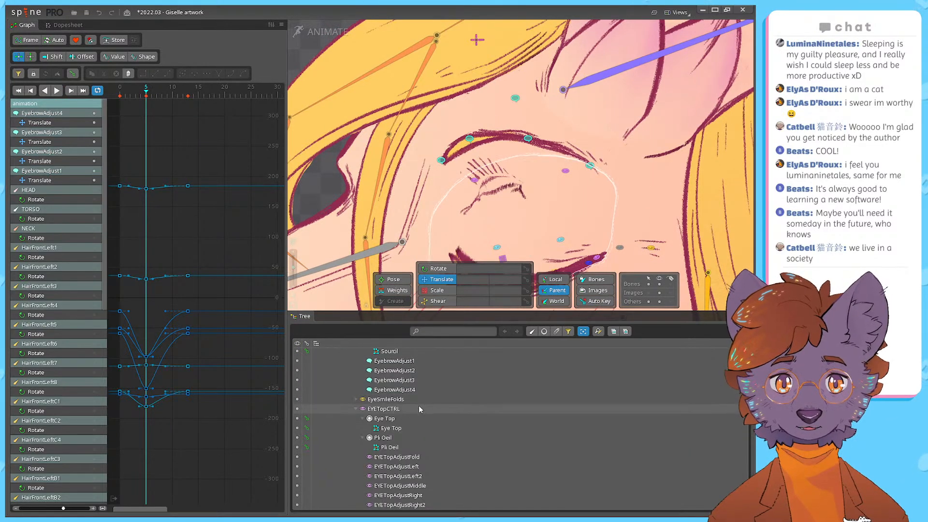
left_click(406, 363)
left_click_drag(441, 160, 473, 129)
left_click(441, 150)
left_click_drag(442, 155, 446, 146)
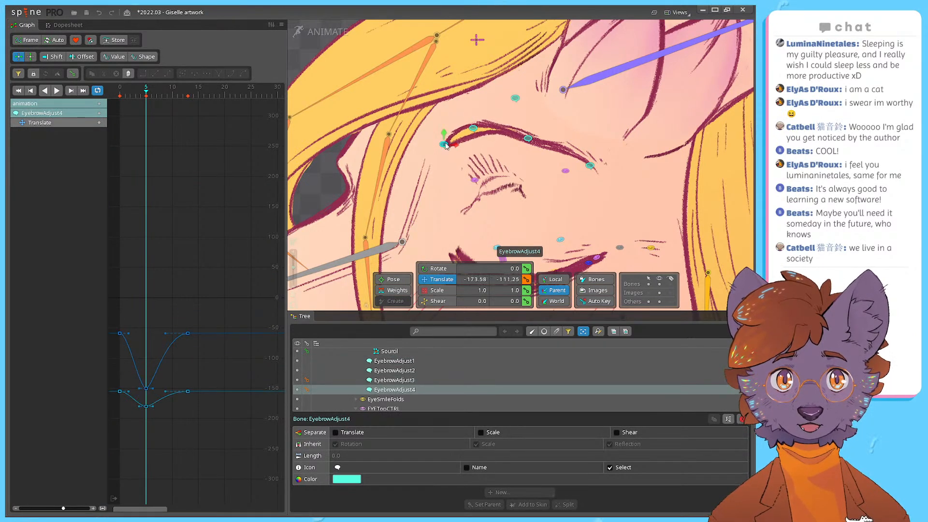
left_click(529, 138)
left_click_drag(529, 139, 530, 131)
Step: Key the raised translation of EyebrowAdjust1 to EyebrowAdjust4 at frame 5
left_click(394, 360)
left_click(394, 389, "shift")
left_click(526, 281)
Step: Play back the brow motion, then shift EyebrowAdjust3 toward the brow's snout-side end at frame 5 and key its translation
left_click(120, 93)
key("d")
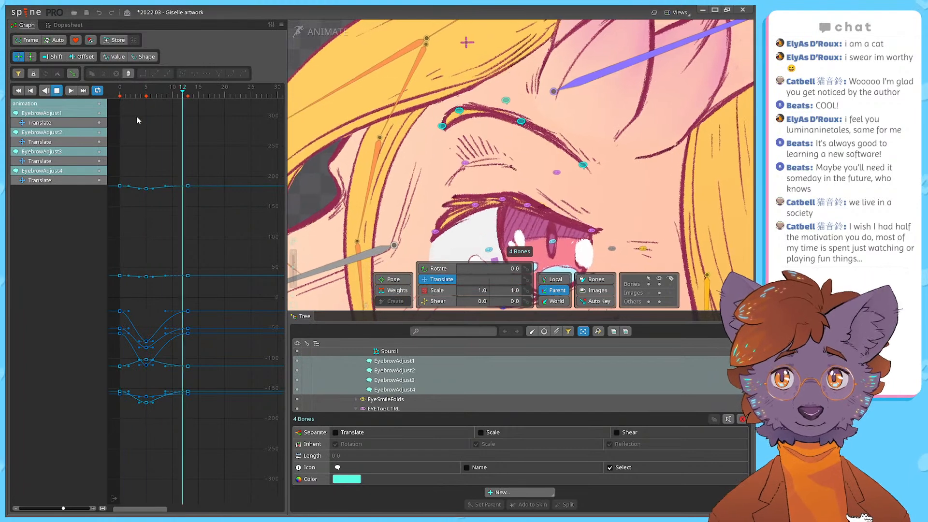
left_click(120, 93)
left_click_drag(120, 94, 148, 98)
key("d")
left_click(146, 93)
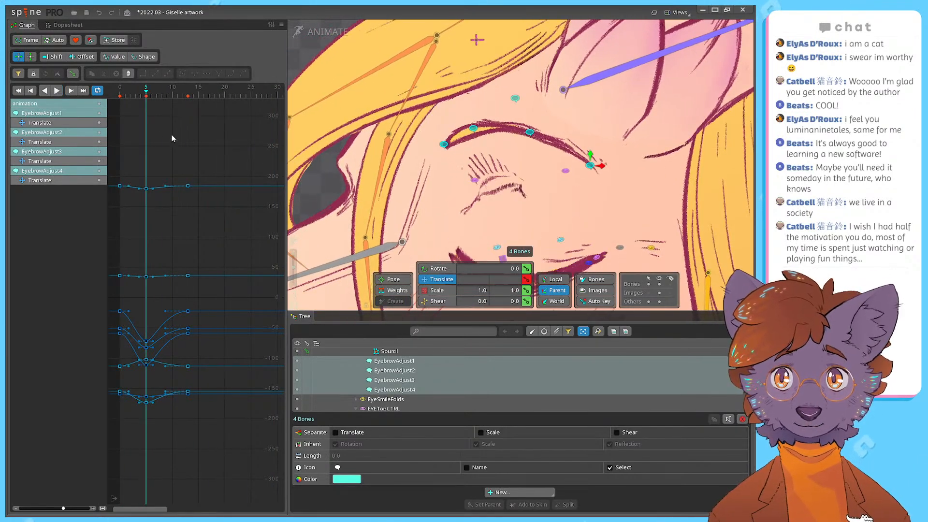
left_click(474, 129)
left_click_drag(473, 131, 460, 132)
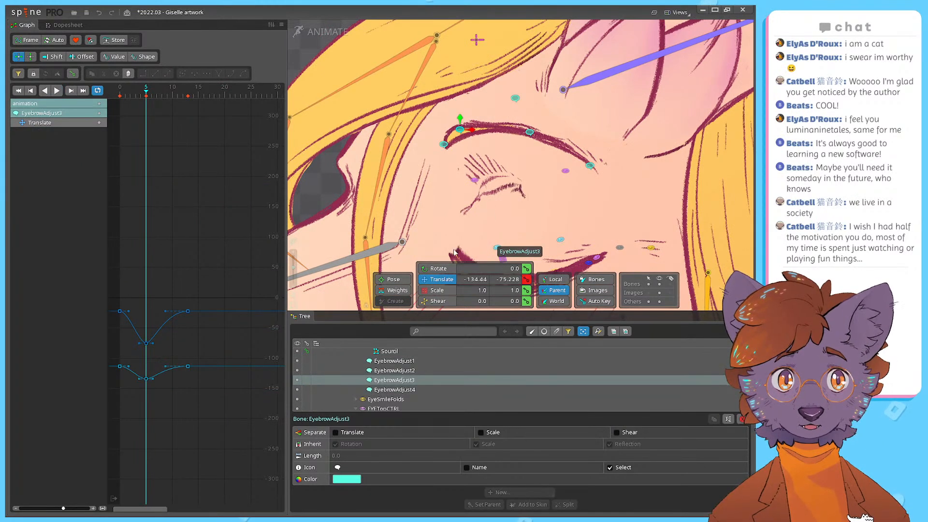
Step: Play and scrub the blink repeatedly with the whole face in view to examine the brow and eyelid timing
key("space")
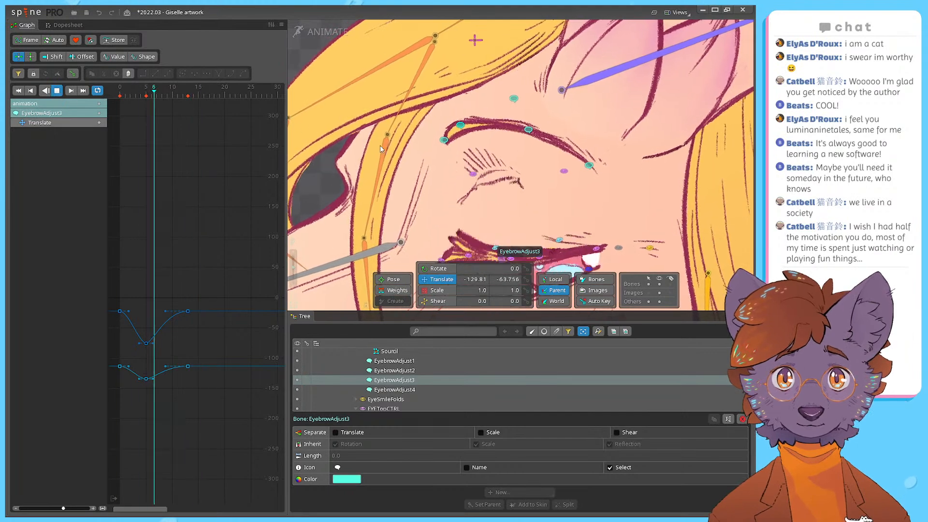
scroll(405, 161, "down", 5)
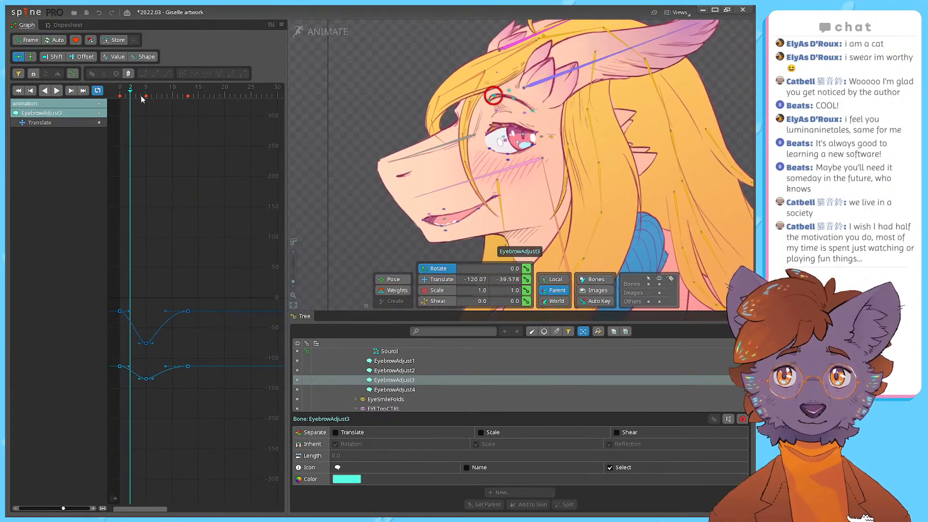
key("space")
left_click_drag(154, 94, 99, 93)
key("space")
key("space")
key("space")
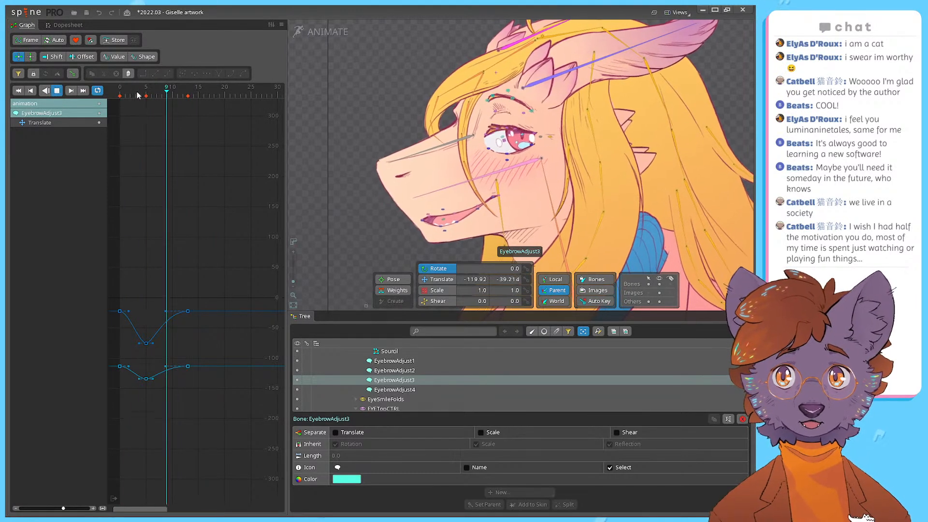
Step: Select the PUPILLAlone bone in the eye and save the project
scroll(505, 131, "up", 6)
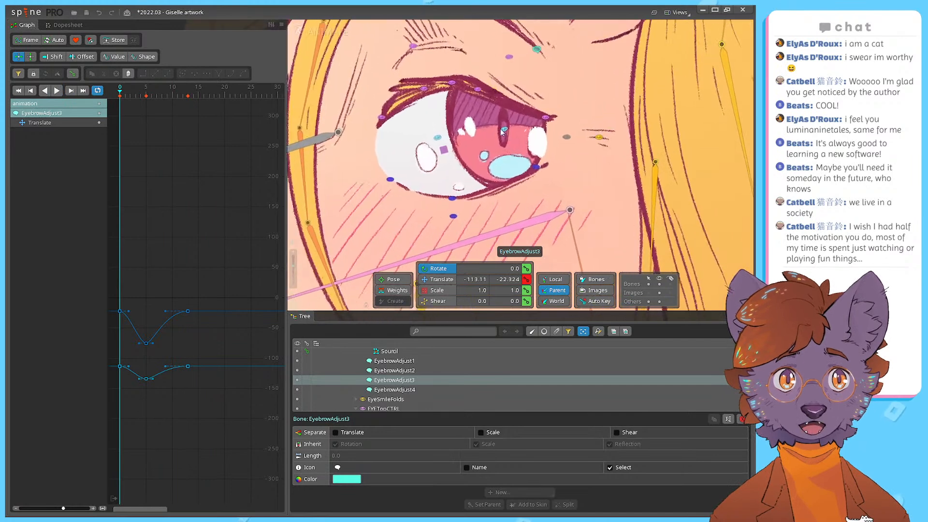
left_click(505, 130)
key("ctrl+s")
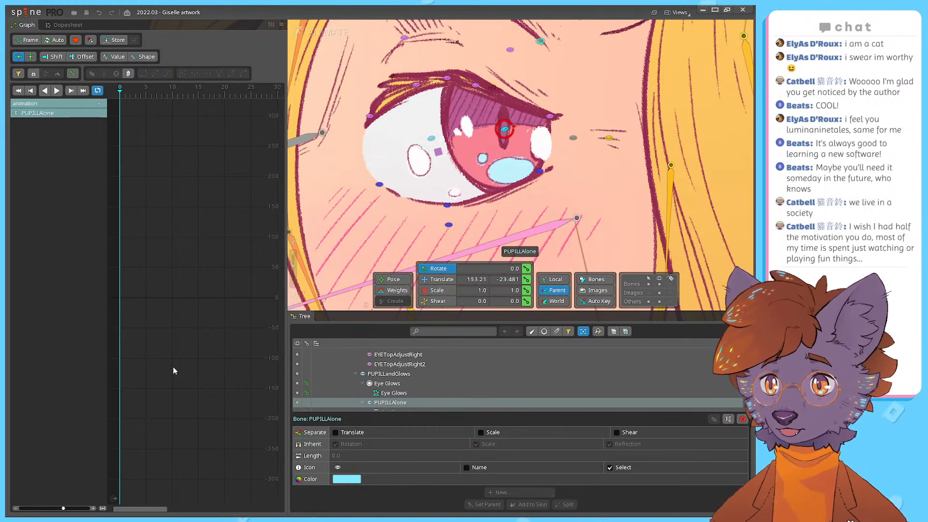
scroll(404, 357, "down", 3)
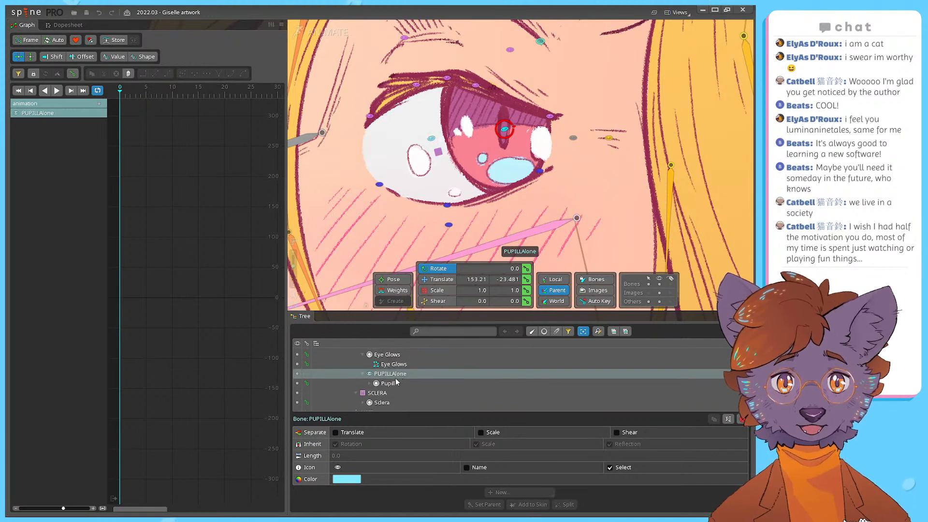
left_click(526, 279)
key("ctrl+z")
key("ctrl+z")
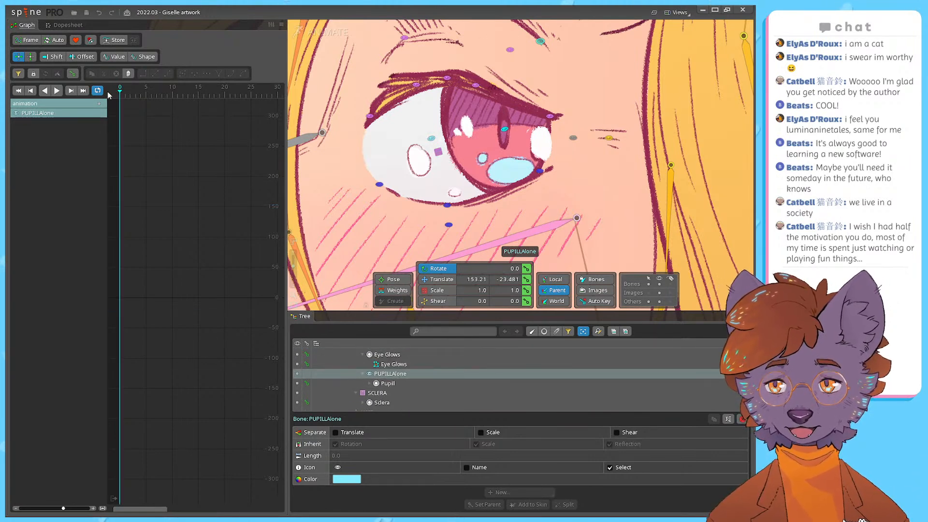
Step: Key PUPILLAlone's translation at frame 0, then move the bone down to about 155, -56 at frame 5 and key it
left_click(527, 280)
left_click_drag(152, 93, 146, 99)
left_click(527, 279)
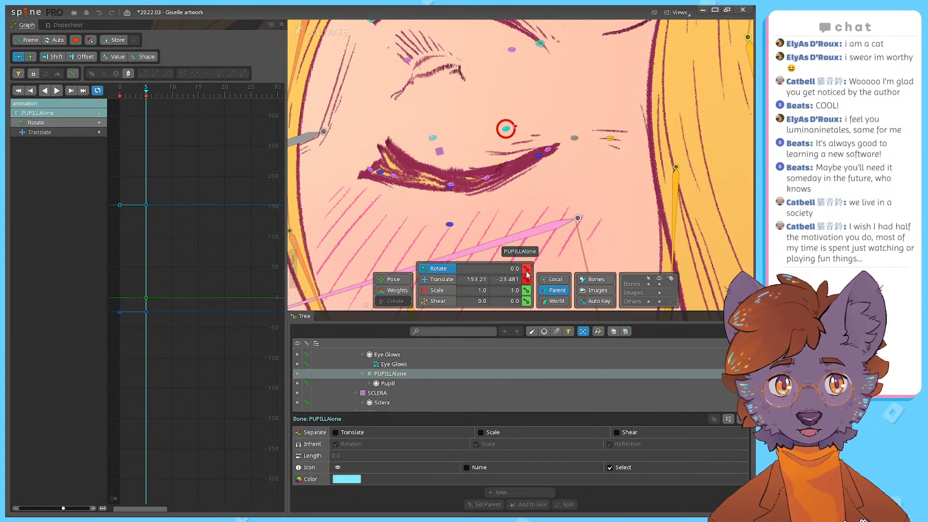
left_click(437, 279)
left_click_drag(507, 139, 512, 154)
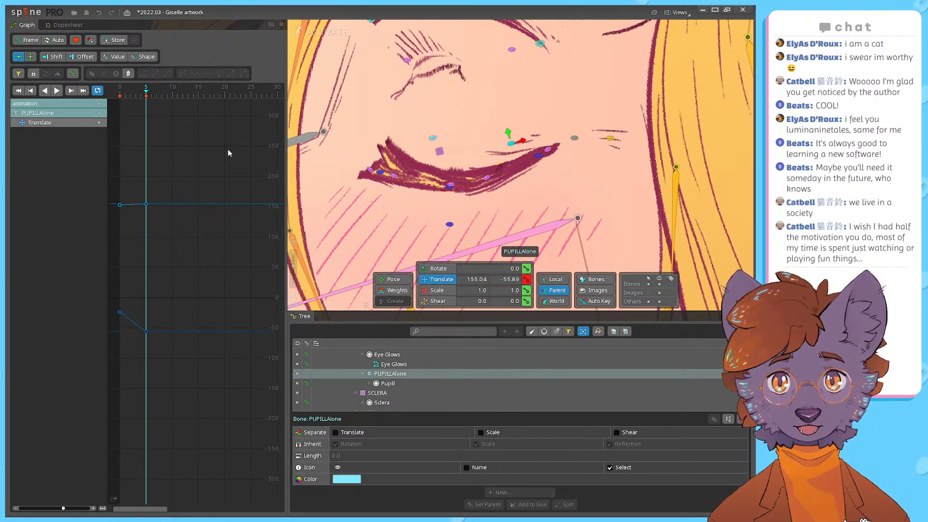
Step: Copy PUPILLAlone's frame 0 translate keys to frame 13
left_click_drag(146, 93, 187, 102)
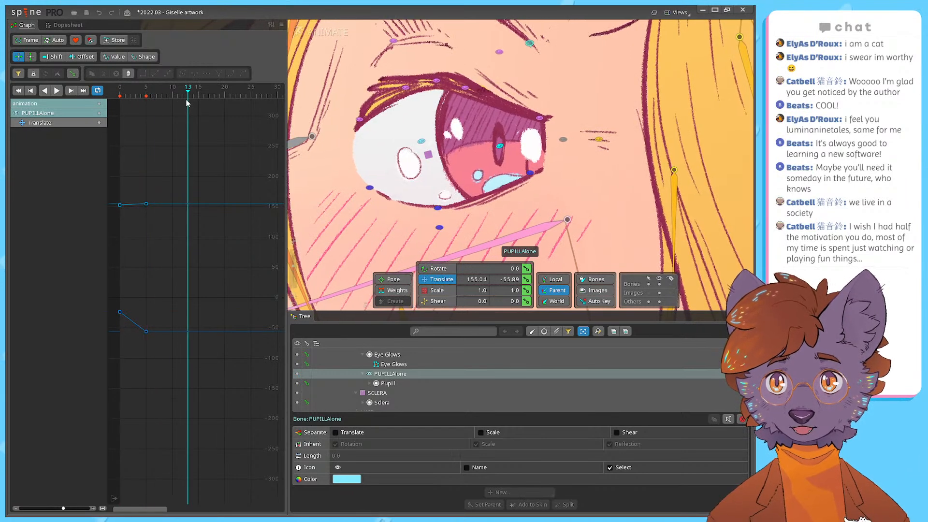
left_click(526, 279)
left_click(119, 313)
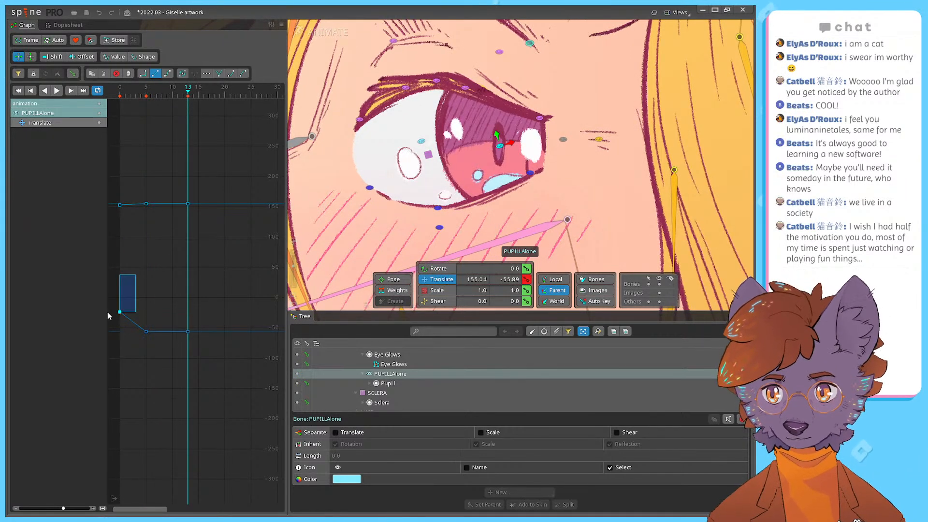
left_click_drag(125, 326, 99, 188)
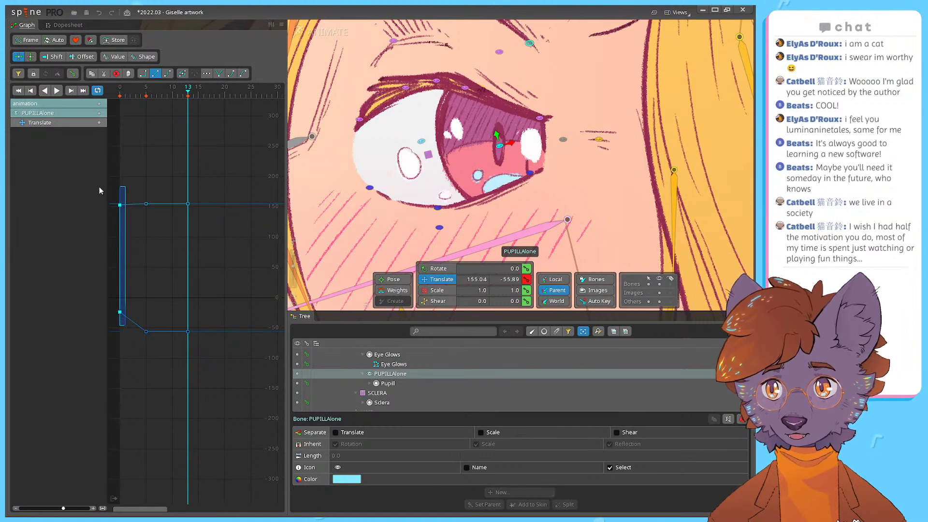
key("ctrl+c")
key("ctrl+v")
Step: Shift PUPILLAlone slightly toward the snout at frame 5 and key its translation
left_click(125, 95)
left_click_drag(125, 96, 147, 111)
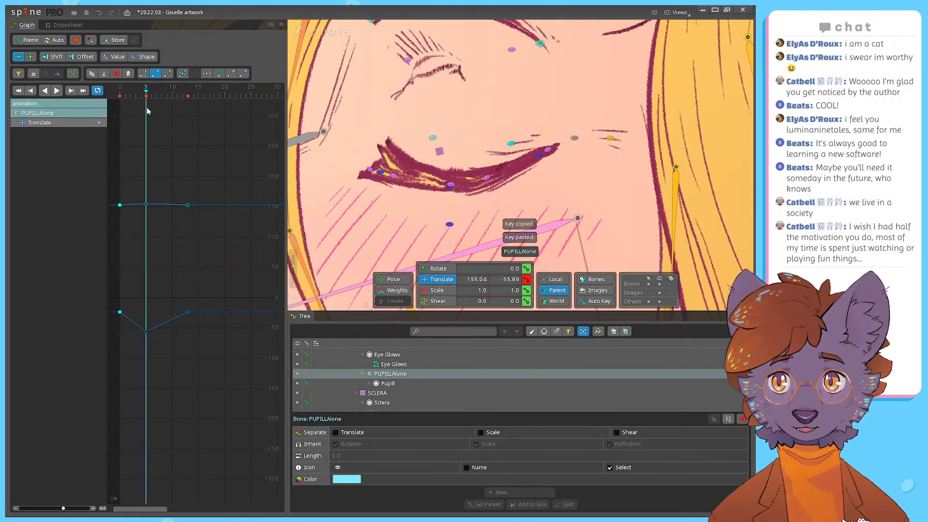
left_click_drag(531, 149, 526, 152)
left_click(526, 279)
left_click(198, 183)
Step: Preview the pupil's motion and convert all PUPILLAlone translate keys to Bezier curves
left_click_drag(120, 94, 137, 105)
left_click(119, 96)
key("d")
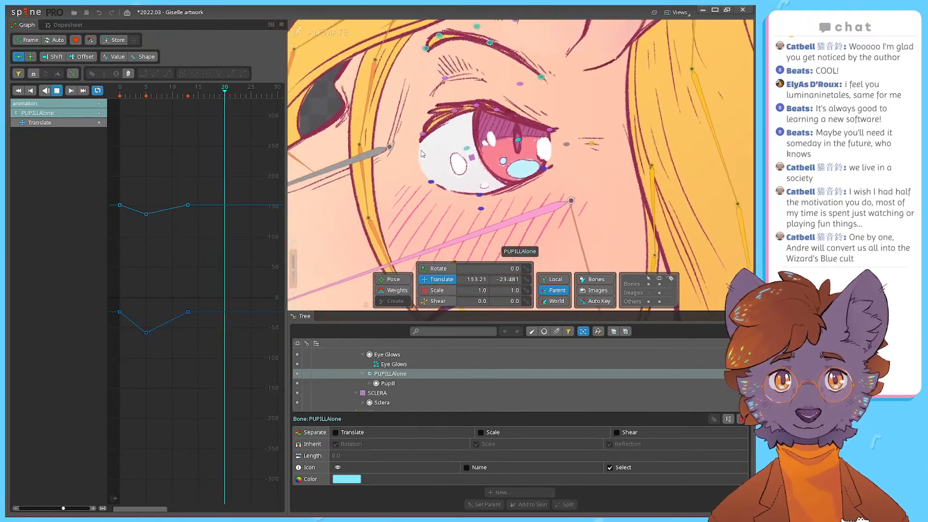
left_click_drag(225, 179, 116, 351)
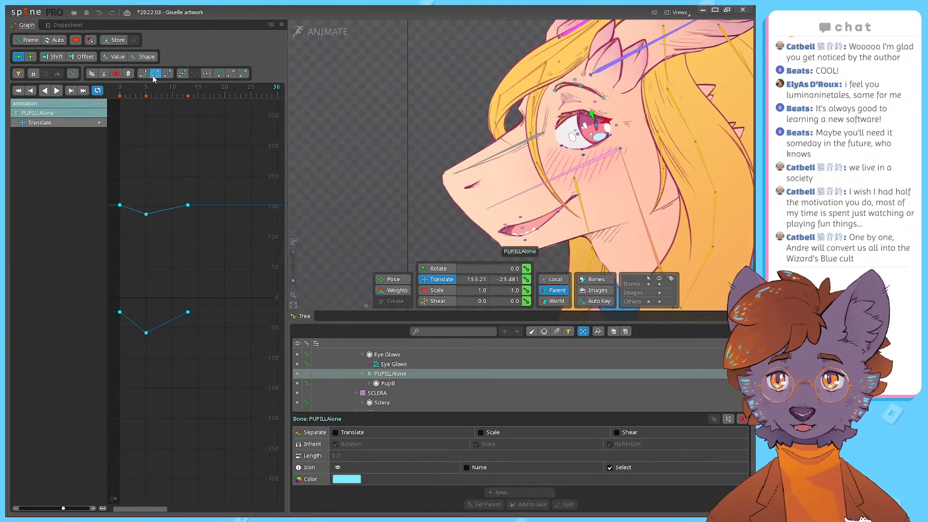
left_click(167, 73)
scroll(487, 164, "up", 3)
scroll(487, 164, "up", 5)
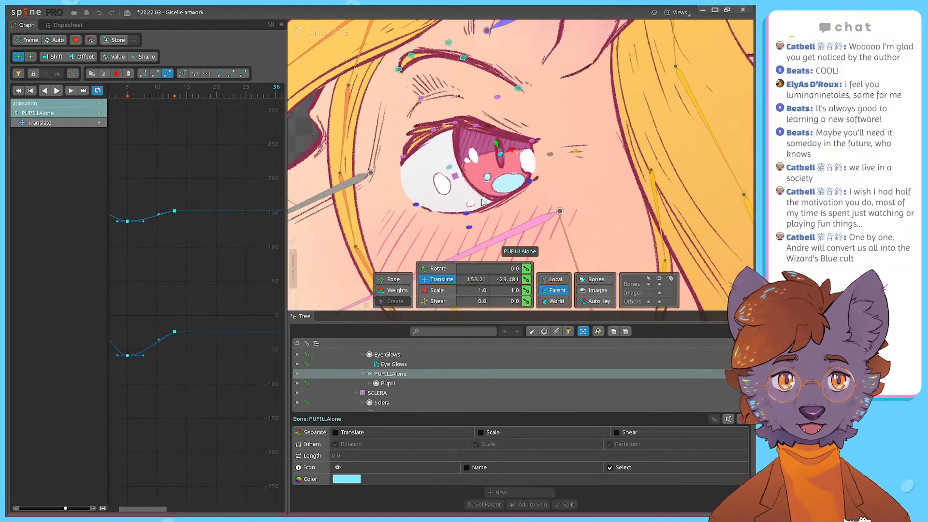
Step: Flatten the Bezier handles of PUPILLAlone's translate keys at frames 0 and 13
left_click_drag(215, 368, 178, 216)
left_click(137, 263)
left_click_drag(119, 188, 126, 350)
left_click_drag(209, 180, 175, 357)
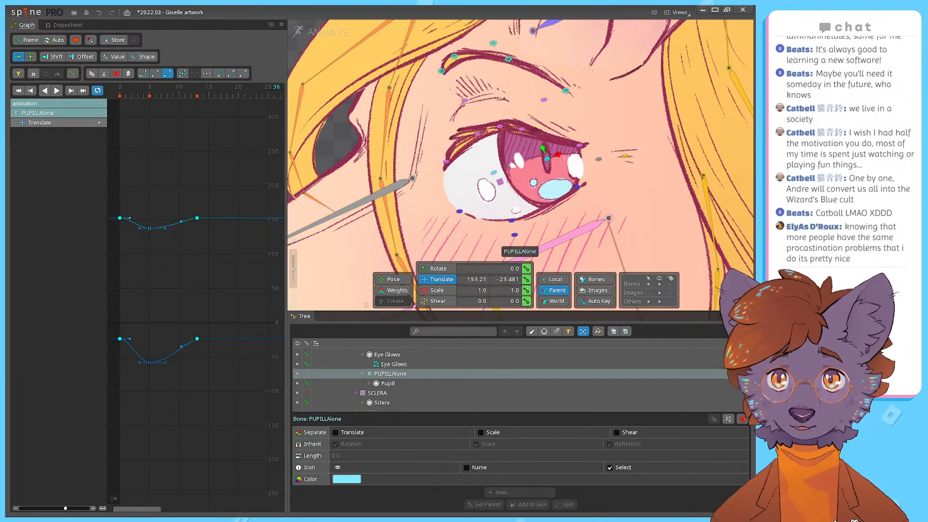
left_click(207, 75)
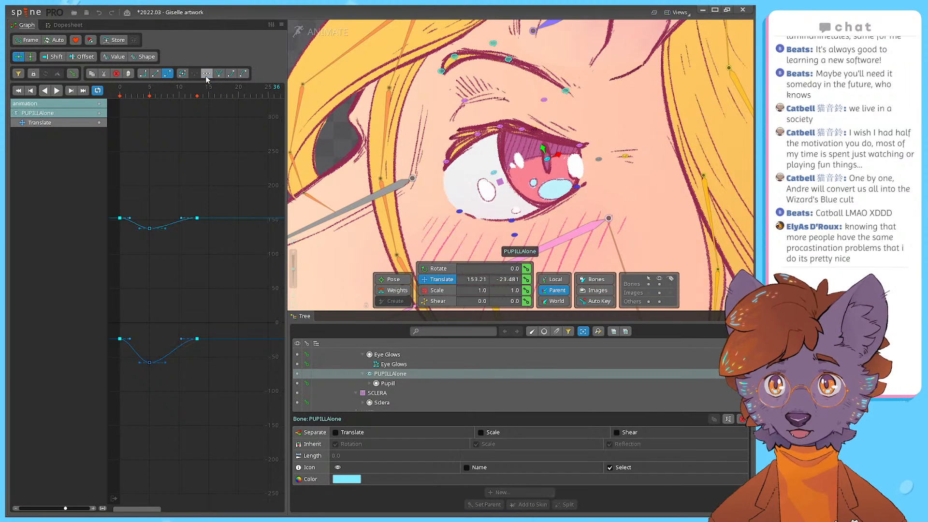
left_click_drag(163, 202, 147, 364)
left_click_drag(197, 338, 197, 295)
key("ctrl+z")
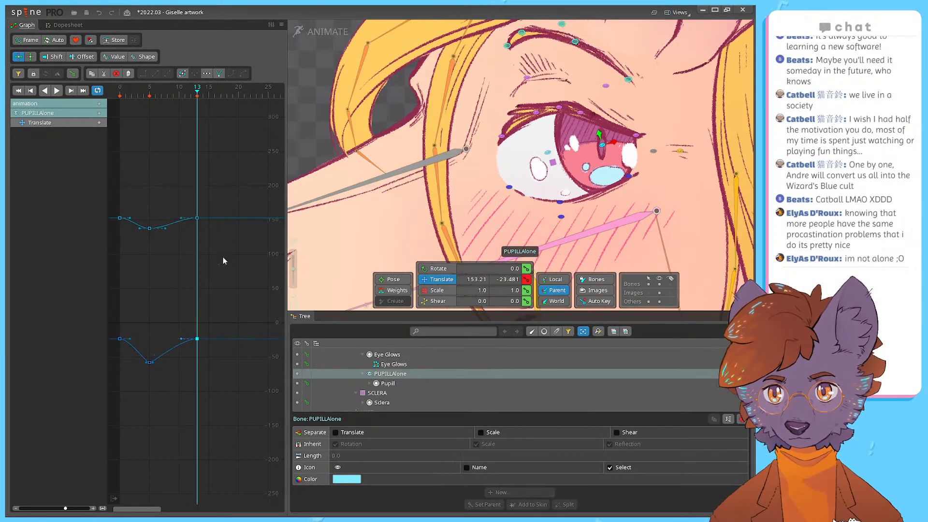
left_click_drag(160, 365, 146, 225)
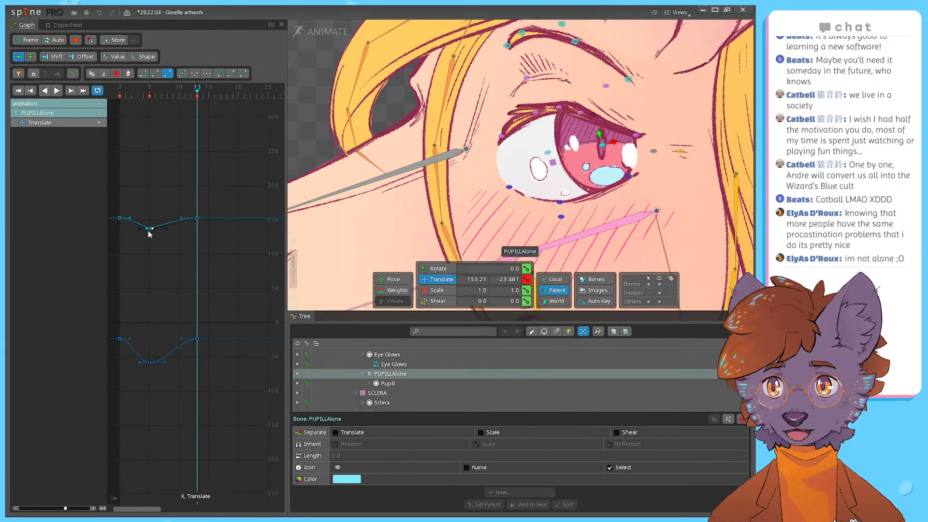
left_click(149, 363)
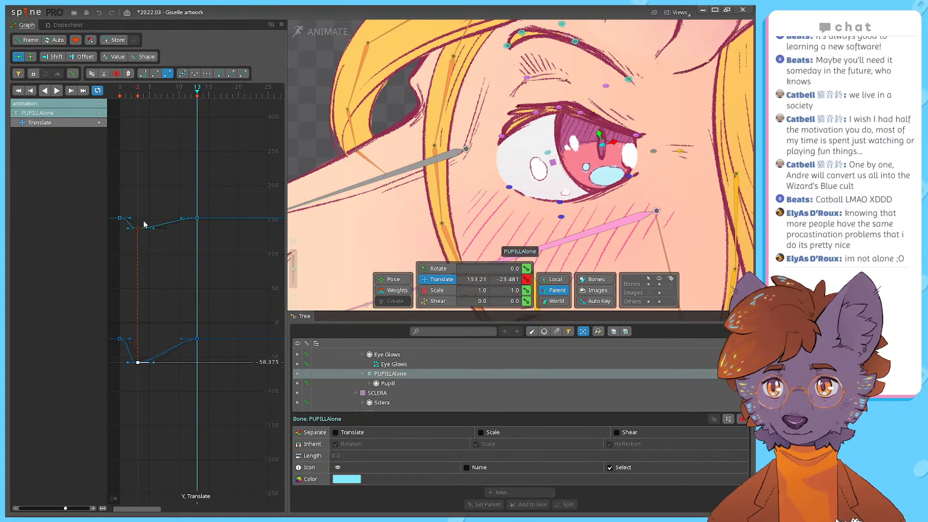
left_click_drag(152, 387, 138, 220)
key("ctrl+z")
left_click(170, 392)
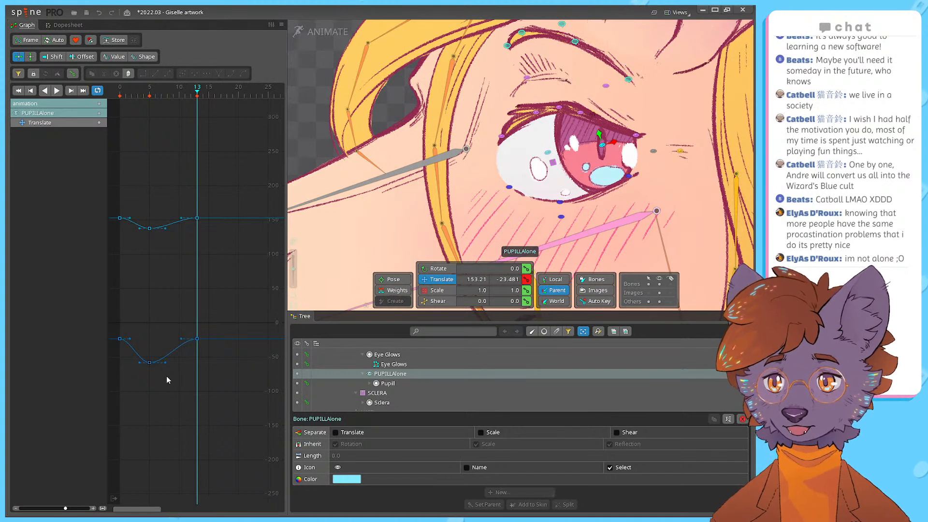
Step: Shorten the Bezier handles of PUPILLAlone's frame 5 keys on both the X and Y translate curves
left_click_drag(158, 394, 137, 218)
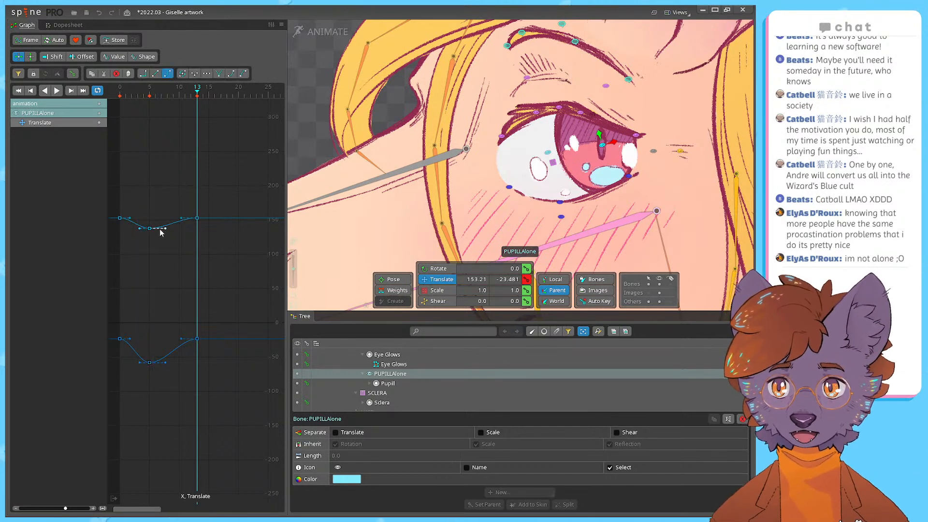
left_click_drag(168, 394, 142, 208)
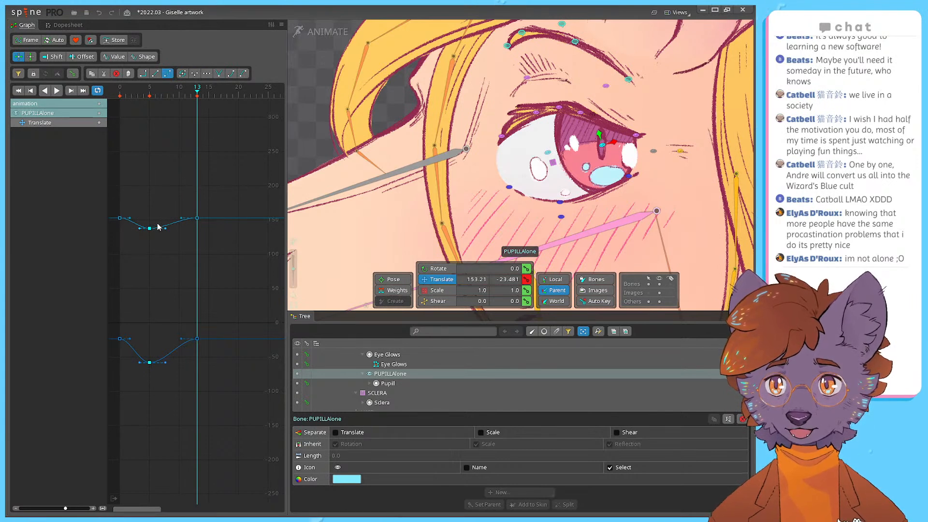
left_click_drag(172, 393, 134, 223)
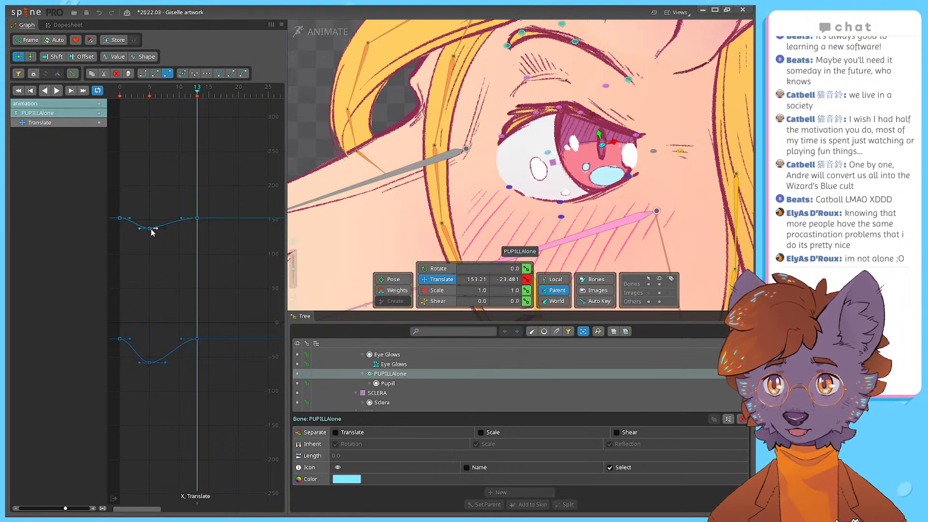
left_click_drag(177, 393, 151, 229)
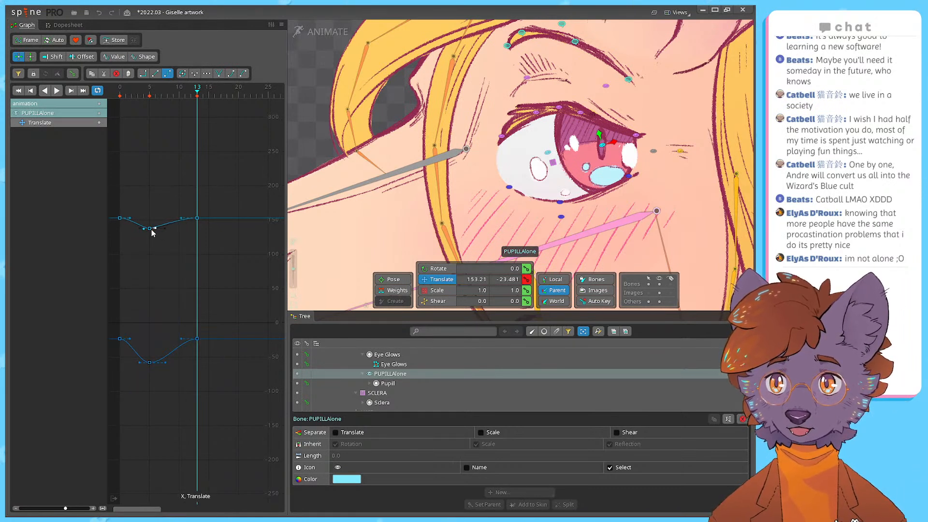
left_click_drag(164, 363, 152, 366)
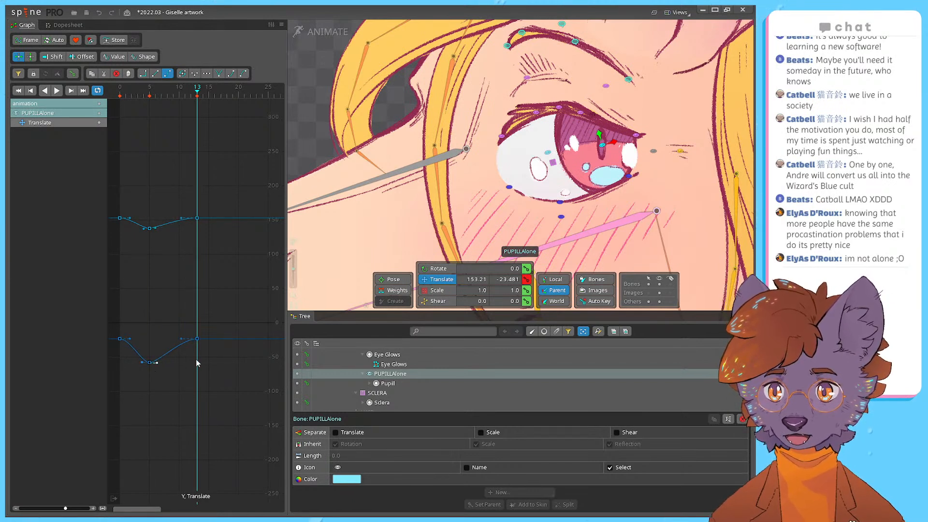
Step: Lengthen the inner Bezier handles of PUPILLAlone's X and Y translate keys at frames 13 and 0
left_click_drag(210, 360, 161, 183)
left_click_drag(181, 218, 126, 291)
key("ctrl+z")
key("ctrl+z")
key("ctrl+z")
key("ctrl+z")
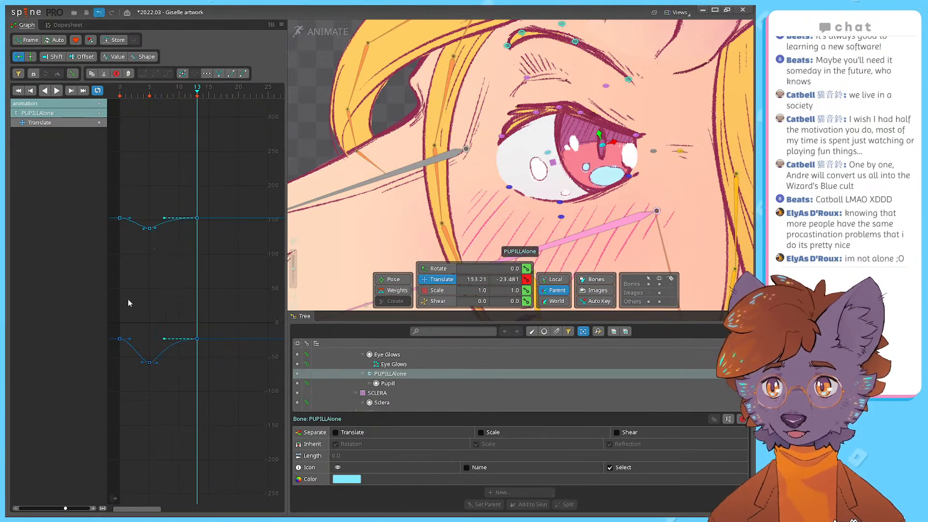
left_click(128, 338)
left_click_drag(125, 363, 143, 244)
key("ctrl+z")
left_click_drag(130, 307, 148, 221)
Step: Play back and scrub the blink across the whole face to examine the pupil's eased motion
key("space")
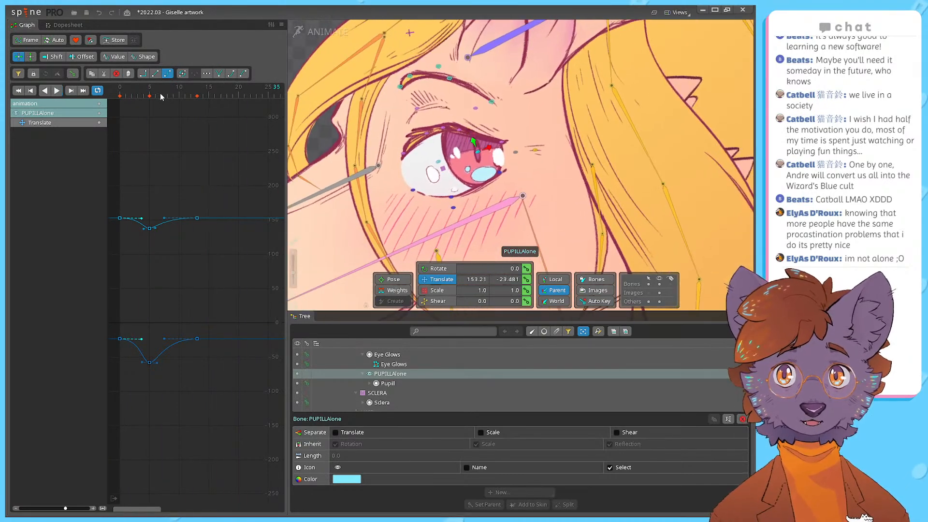
left_click_drag(196, 95, 108, 89)
scroll(399, 150, "down", 4)
key("space")
left_click_drag(120, 95, 129, 97)
left_click_drag(221, 95, 111, 91)
key("space")
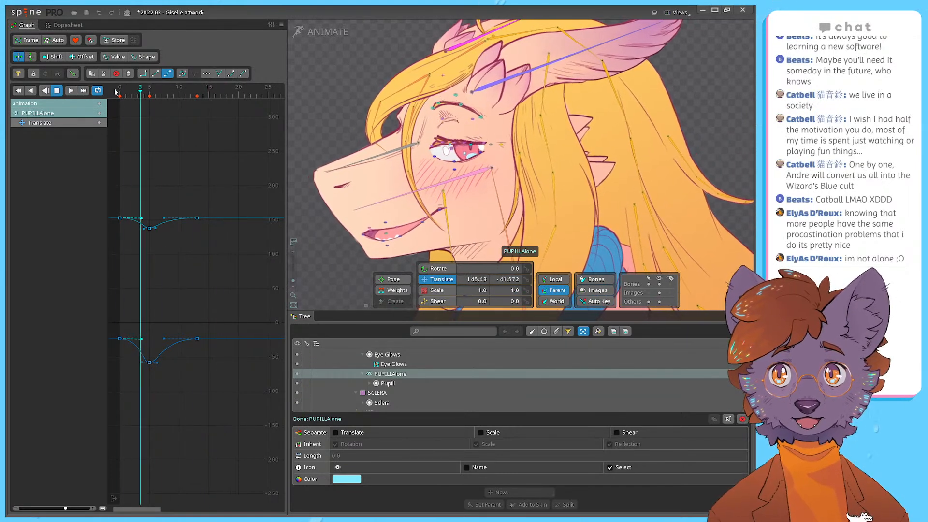
left_click_drag(221, 94, 71, 90)
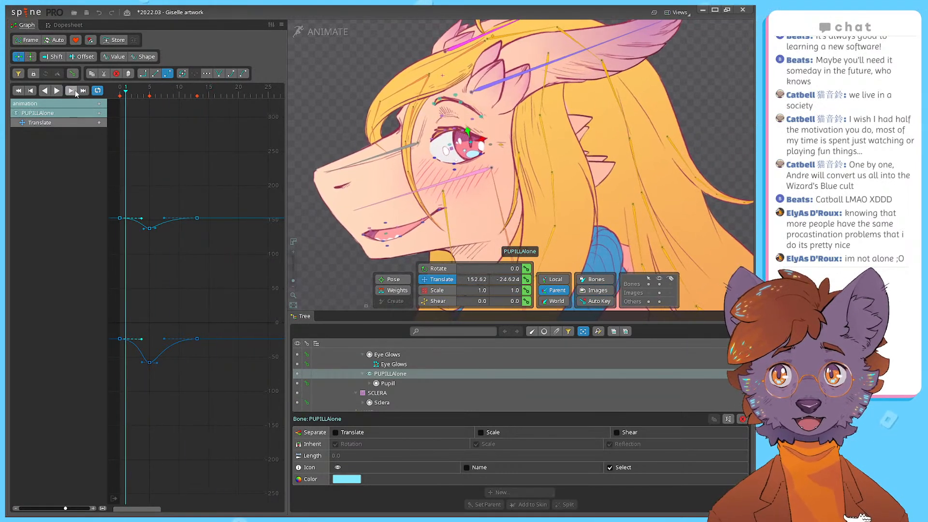
left_click(123, 93)
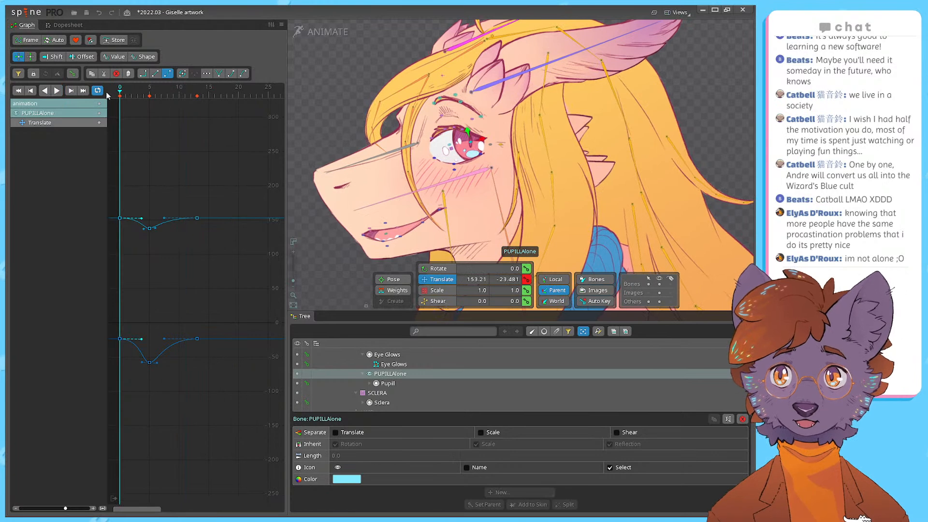
Step: Move EyebrowAdjust1 down to about 179.96, -185.66 at frame 5 and key its translation
scroll(489, 131, "up", 5)
left_click(483, 128)
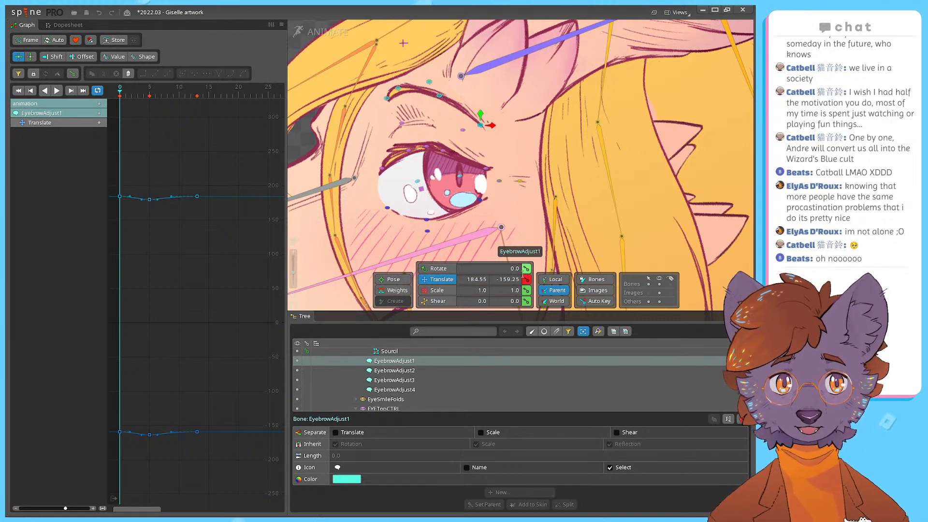
left_click_drag(133, 92, 150, 96)
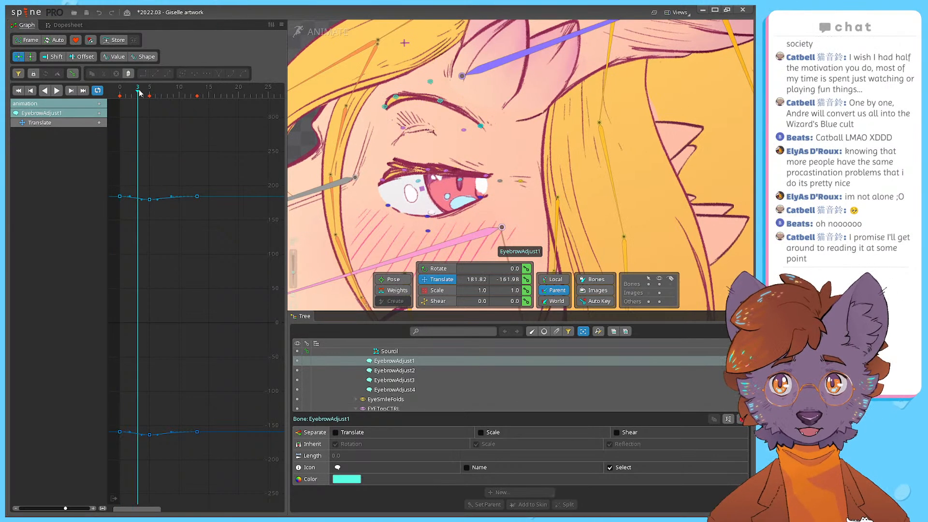
scroll(488, 124, "up", 3)
left_click_drag(475, 136, 475, 144)
left_click(526, 280)
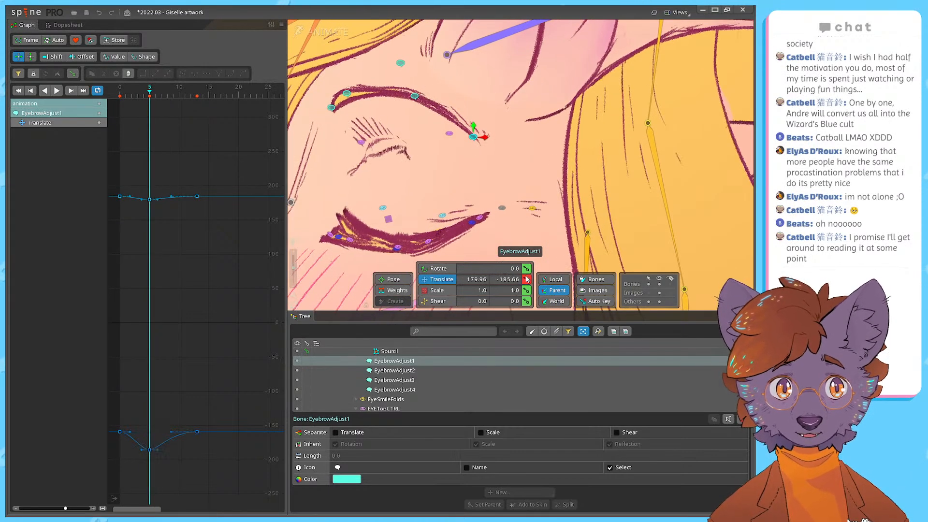
mouse_move(148, 93)
left_mouse_down()
mouse_move(119, 96)
mouse_move(174, 107)
mouse_move(156, 99)
left_mouse_up()
left_click(149, 96)
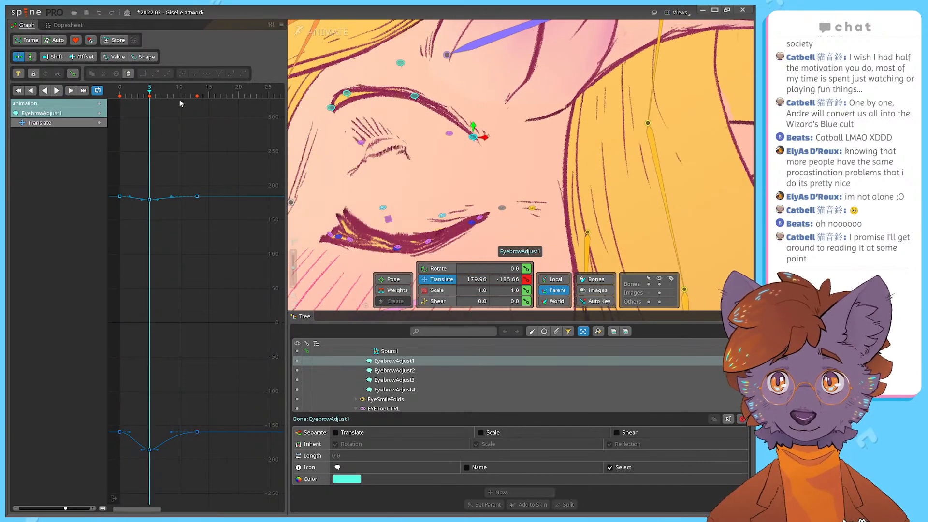
Step: Lower EyebrowAdjust2 at frame 5, key its translation, and check the eyebrow's motion in playback
left_click(415, 96)
left_click_drag(415, 98, 416, 105)
left_click(527, 280)
key("d")
left_click_drag(152, 99, 209, 91)
left_click(150, 91)
left_click_drag(416, 104, 405, 101)
key("d")
left_click(150, 91)
left_click(525, 279)
key("d")
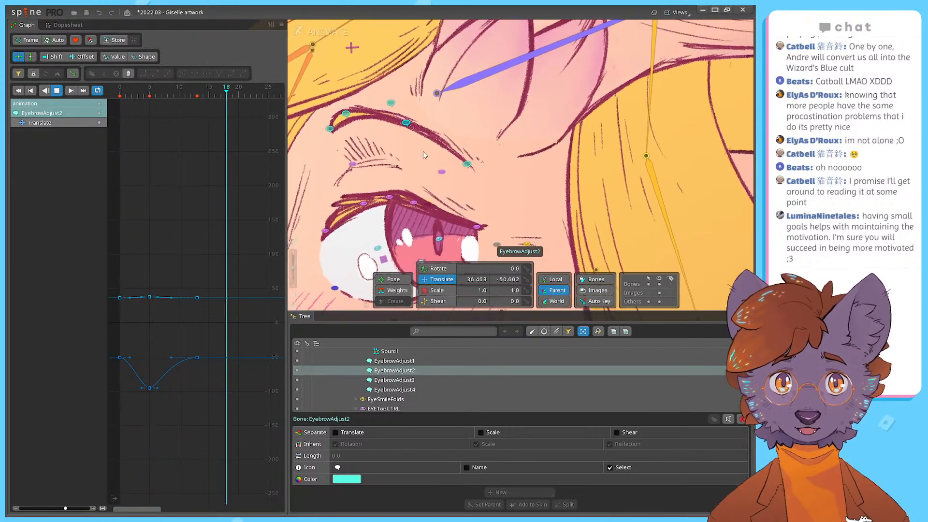
Step: Refine EyebrowAdjust2 to about 21.004, -91.892 at frame 5, key its translation, and save the project
left_click(150, 92)
left_click_drag(435, 141, 428, 139)
left_click(526, 279)
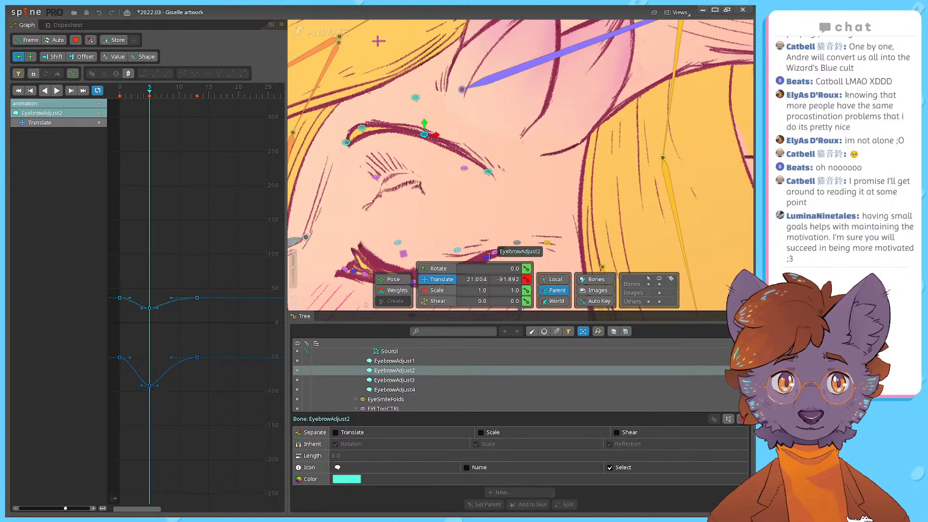
mouse_move(157, 95)
left_mouse_down()
mouse_move(191, 96)
mouse_move(160, 98)
left_mouse_up()
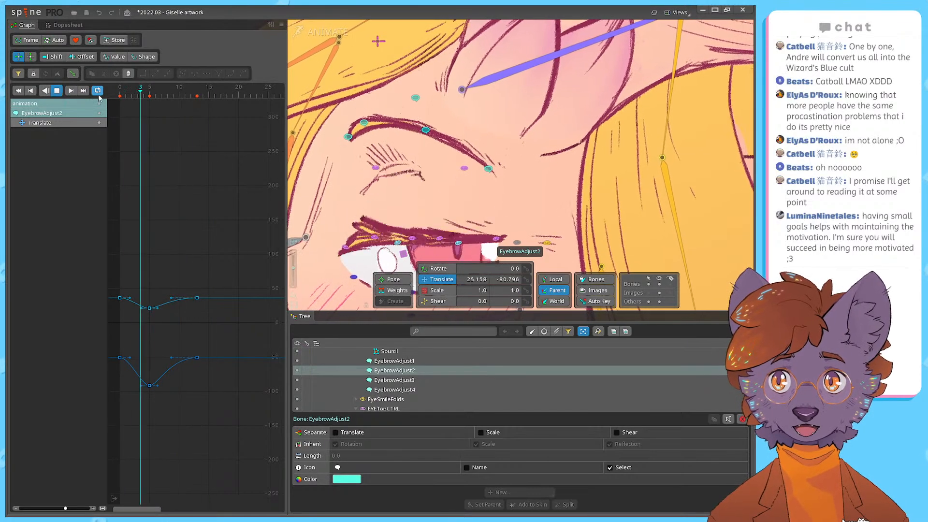
scroll(422, 166, "down", 4)
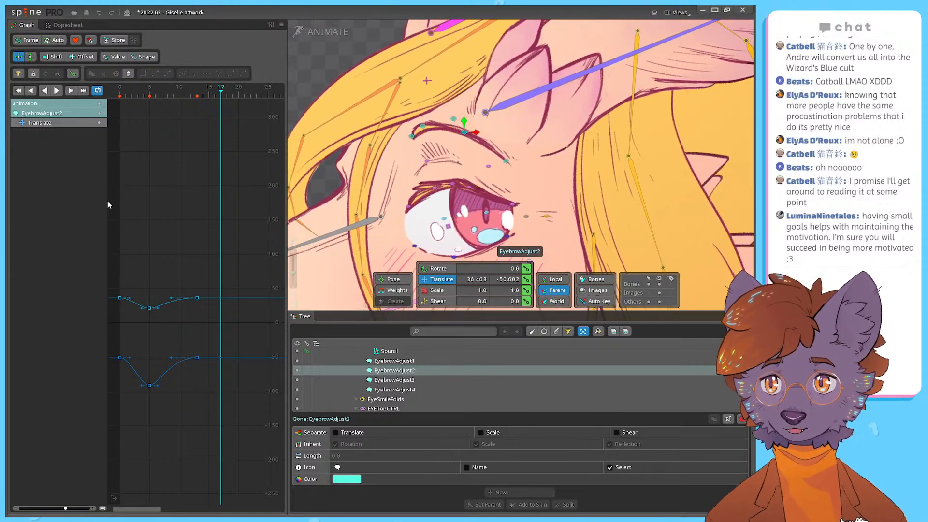
key("ctrl+s")
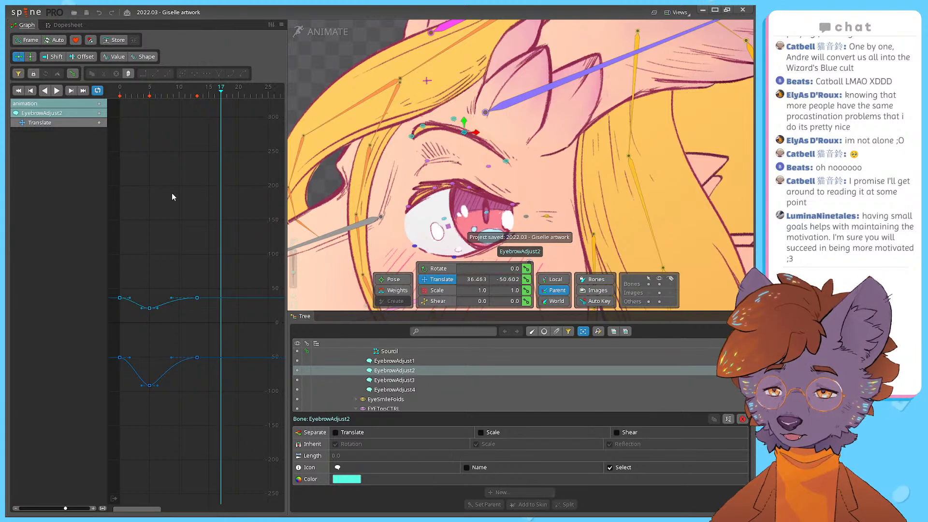
Step: Preview the blink from frame 0 and examine EYETopAdjustFold's translate curves against the closing eyelid
key("space")
key("space")
left_click(120, 97)
key("space")
key("space")
left_click(120, 97)
left_click_drag(120, 97, 149, 96)
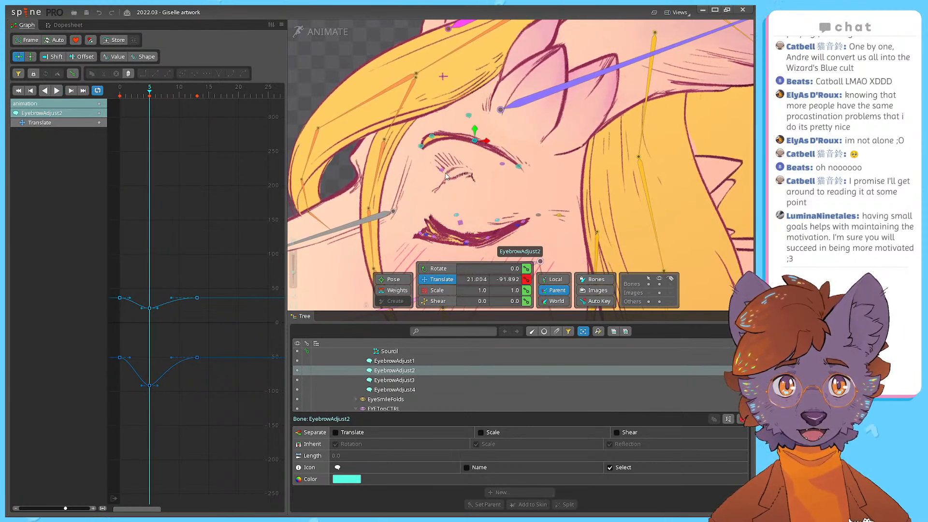
left_click(446, 176)
left_click(134, 97)
key("space")
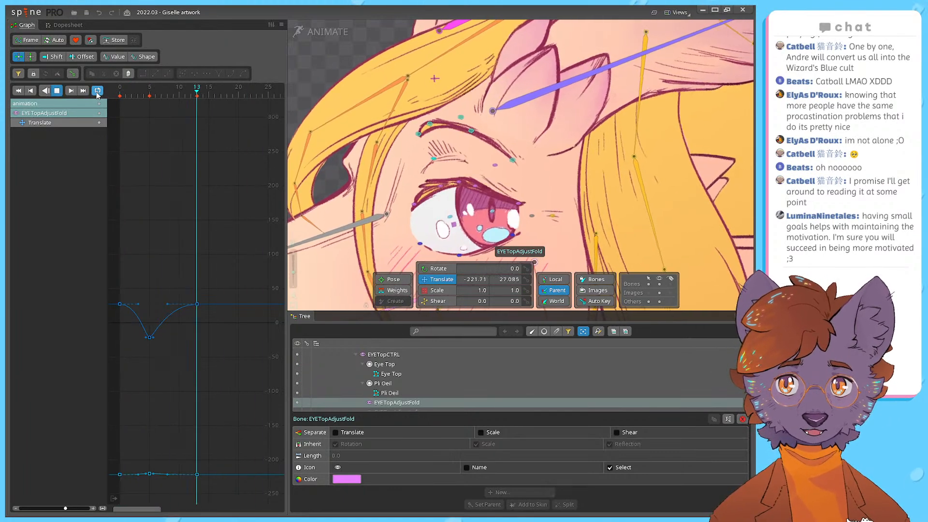
key("space")
Step: Review the blink at close and wide framing and save the project
scroll(484, 180, "down", 7)
scroll(492, 187, "up", 4)
scroll(464, 97, "up", 3)
scroll(460, 106, "down", 5)
scroll(435, 82, "up", 2)
scroll(468, 104, "up", 3)
key("ctrl+s")
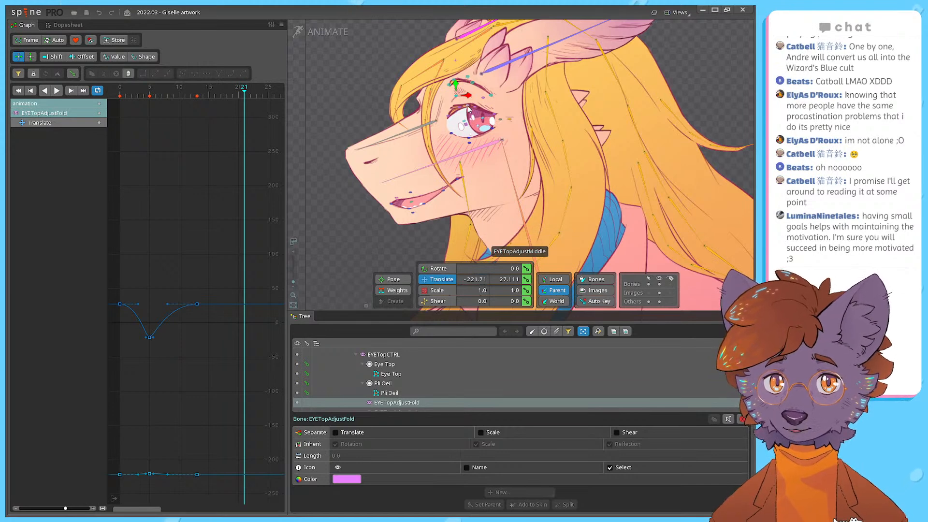
left_click_drag(457, 144, 468, 168)
left_click_drag(151, 90, 103, 91)
key("d")
key("d")
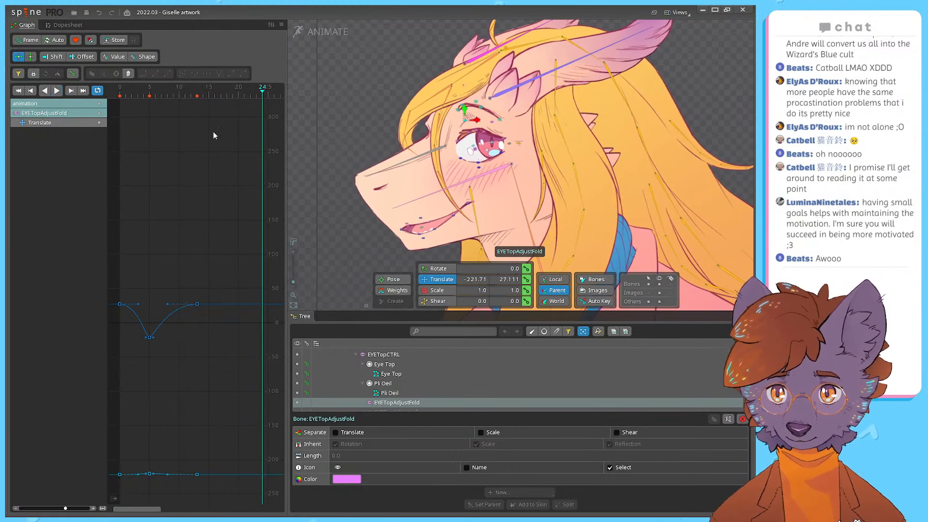
Step: Replay the animation to judge the blink against the full head, saving the project along the way
left_click_drag(475, 125, 449, 133)
key("d")
left_click_drag(185, 95, 126, 93)
key("d")
key("d")
key("d")
key("d")
key("ctrl+s")
scroll(417, 143, "up", 3)
left_click_drag(442, 204, 500, 179)
scroll(431, 148, "down", 3)
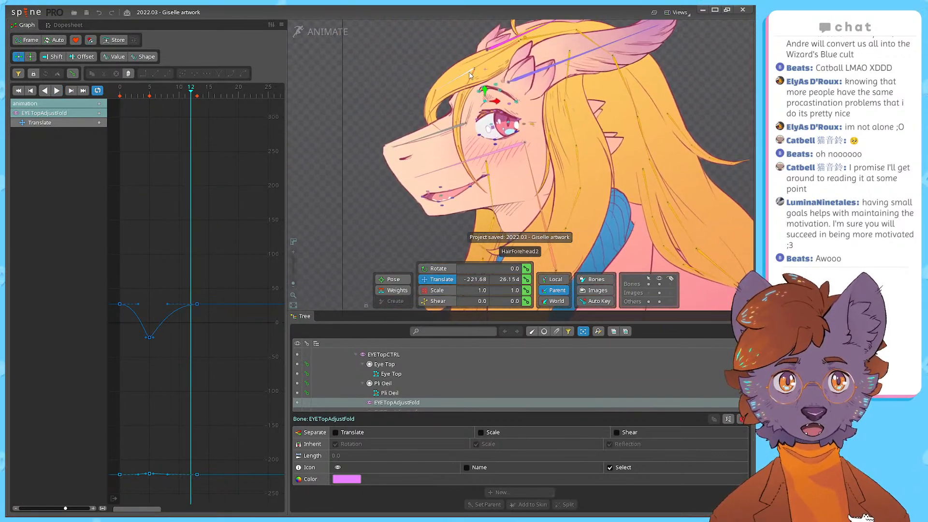
key("d")
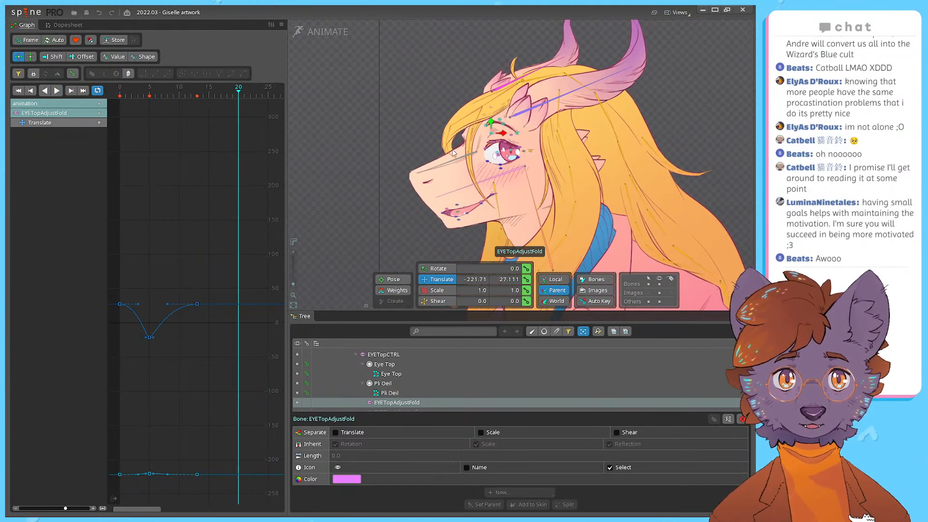
left_click_drag(452, 161, 398, 153)
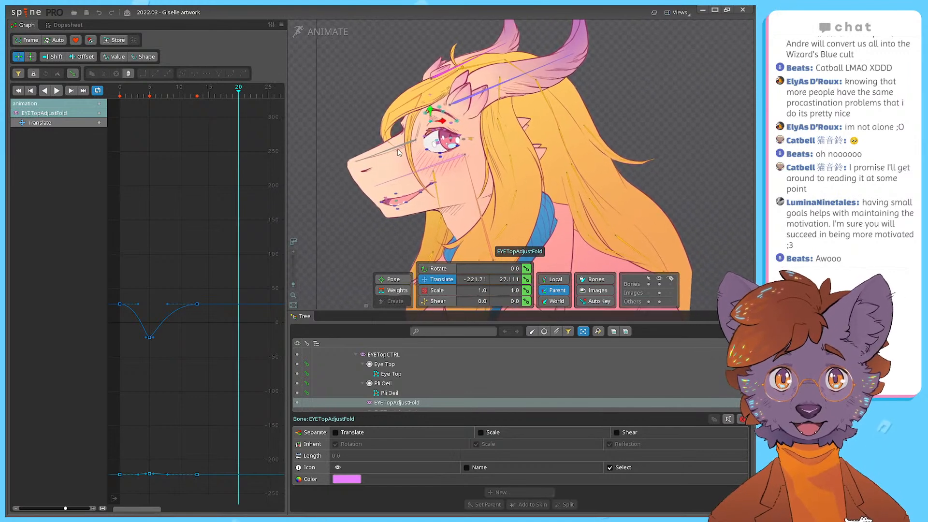
key("ctrl+s")
Step: Replay the blink repeatedly from frame 0 to examine its timing and overall naturalness
left_click(119, 91)
key("d")
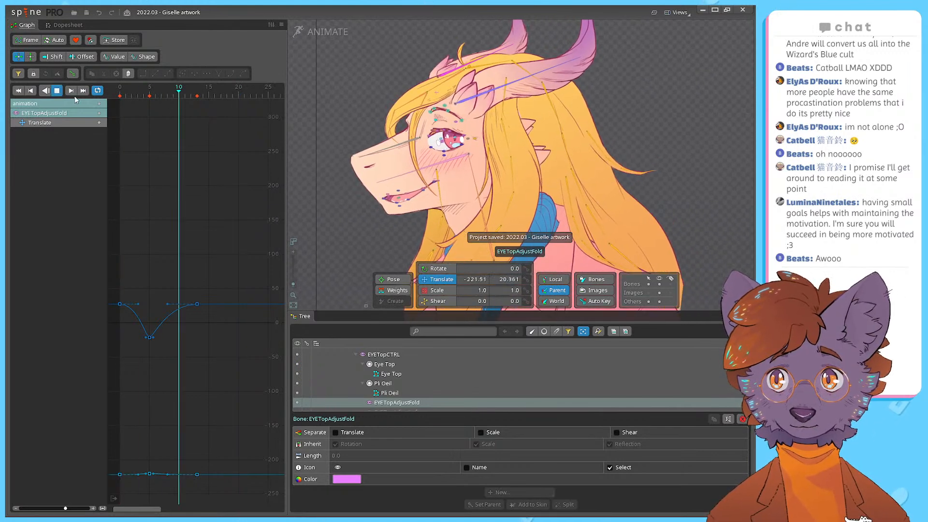
key("d")
left_click(114, 90)
key("d")
key("d")
left_click(119, 91)
key("d")
key("d")
scroll(484, 150, "up", 2)
left_click_drag(484, 150, 501, 185)
scroll(444, 171, "up", 1)
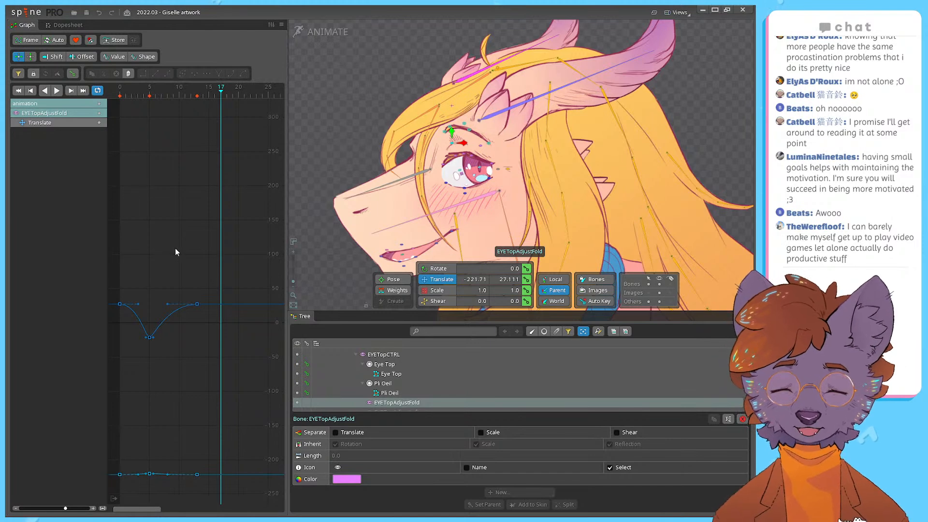
left_click_drag(178, 96, 99, 91)
key("d")
key("d")
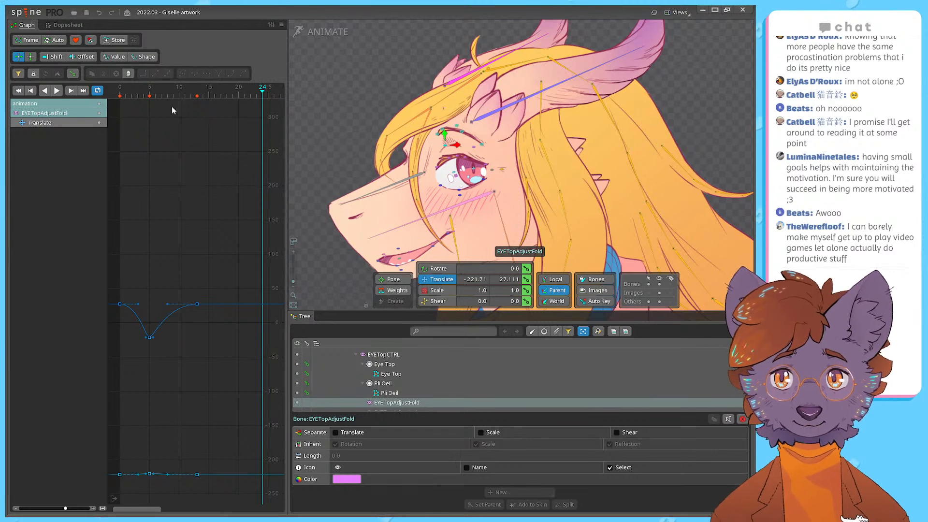
Step: Scrub through the blink twice from frame 0 and examine the character at close and wide framing
left_click(112, 92)
left_click_drag(111, 94, 227, 159)
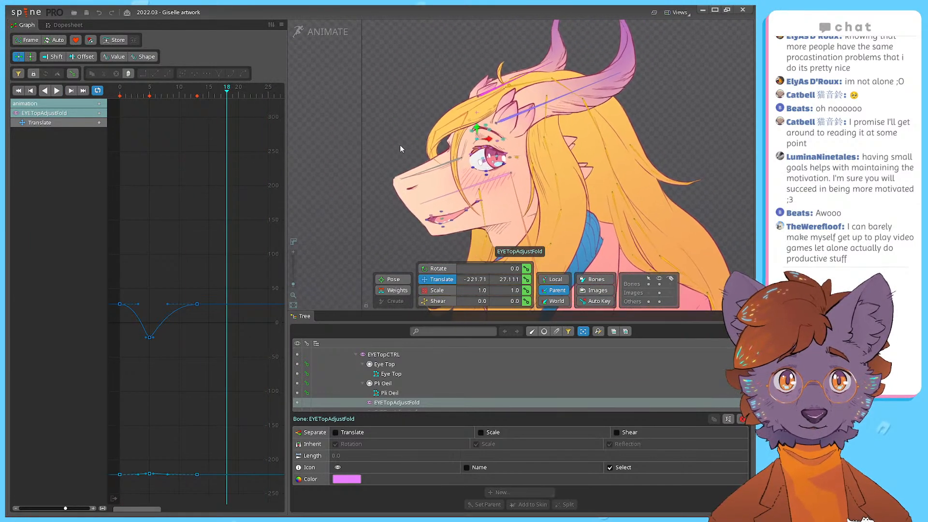
left_click(118, 91)
left_click_drag(118, 90, 250, 107)
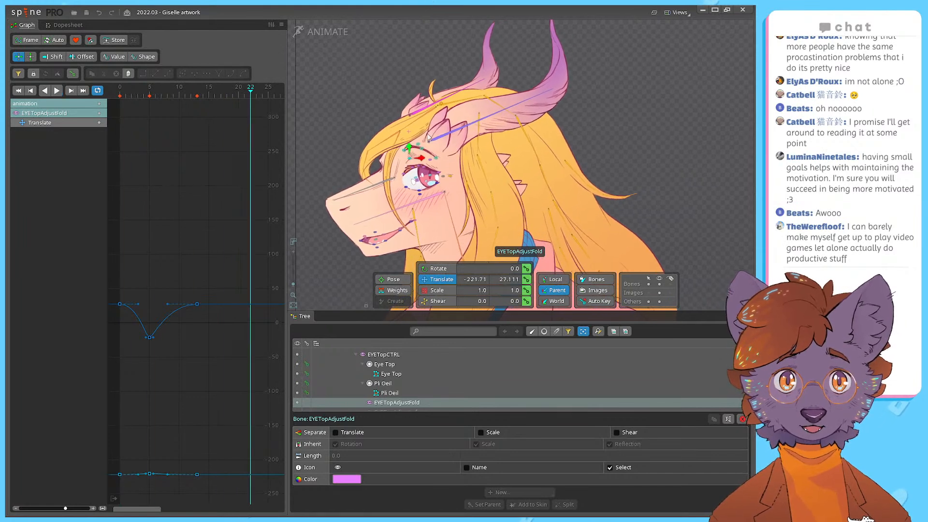
scroll(494, 140, "up", 2)
left_click_drag(495, 140, 484, 178)
scroll(503, 194, "down", 2)
left_click_drag(518, 232, 495, 160)
scroll(488, 163, "down", 1)
scroll(443, 172, "down", 2)
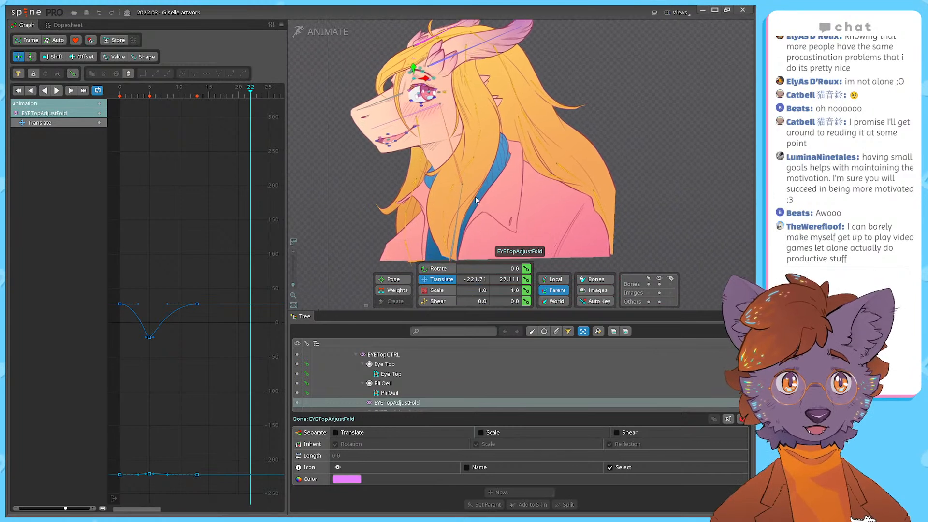
Step: Select the five bones of the back right hair strand, HairBackRight1 through HairBackRight5
left_click(425, 151)
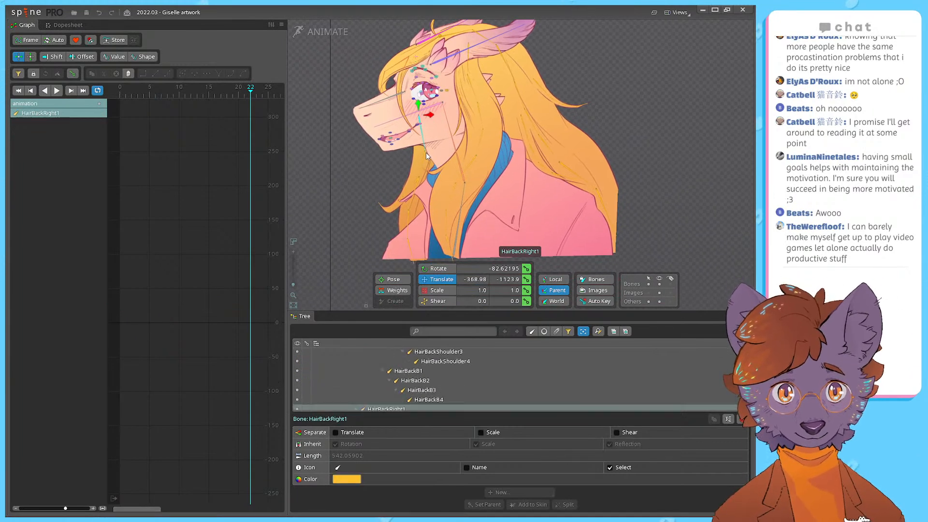
scroll(447, 187, "up", 1)
left_click_drag(438, 311, 439, 235)
left_click(356, 327)
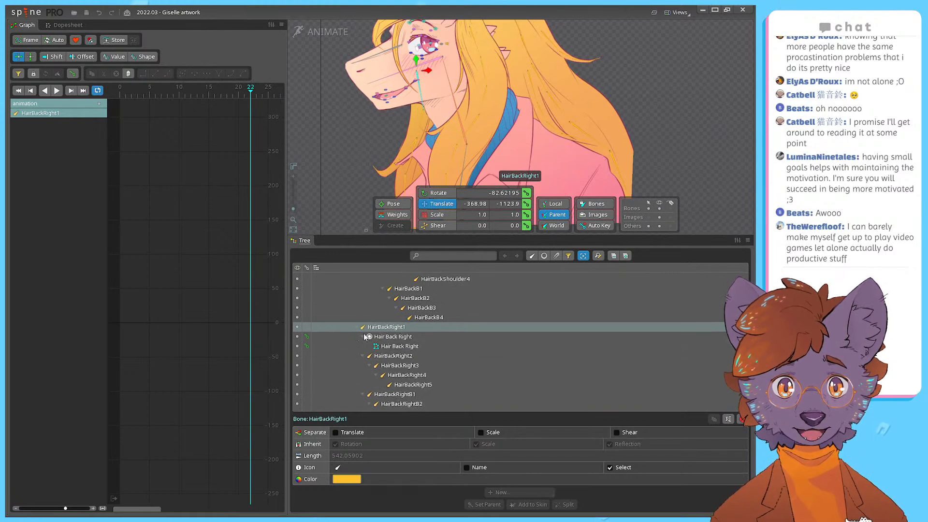
left_click(401, 359, "ctrl")
left_click(406, 368, "ctrl")
left_click(411, 377, "ctrl")
left_click(417, 386, "ctrl")
left_click_drag(445, 140, 454, 159)
left_click(120, 90)
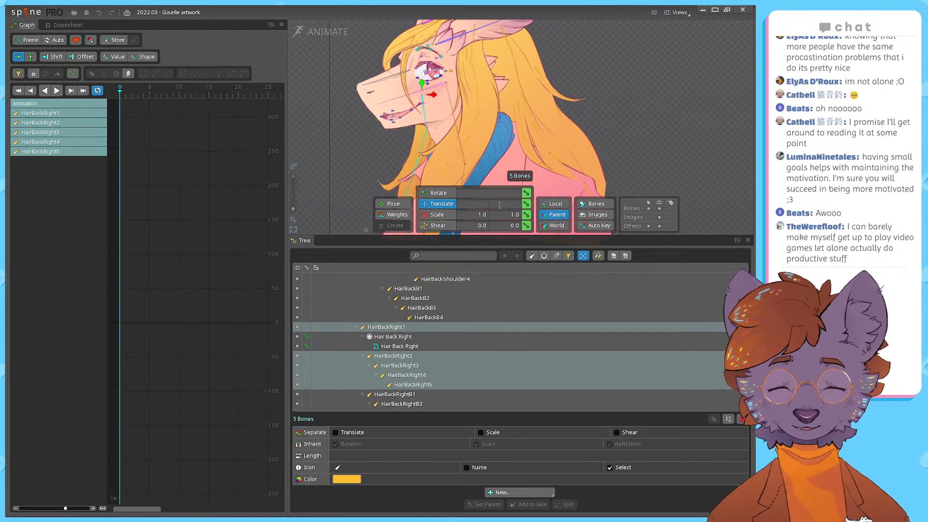
left_click(527, 194)
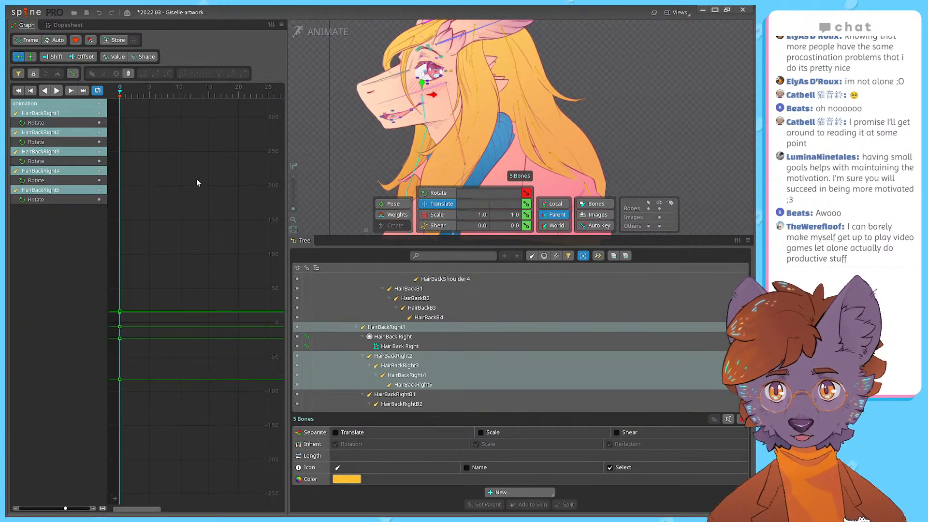
scroll(182, 177, "down", 6)
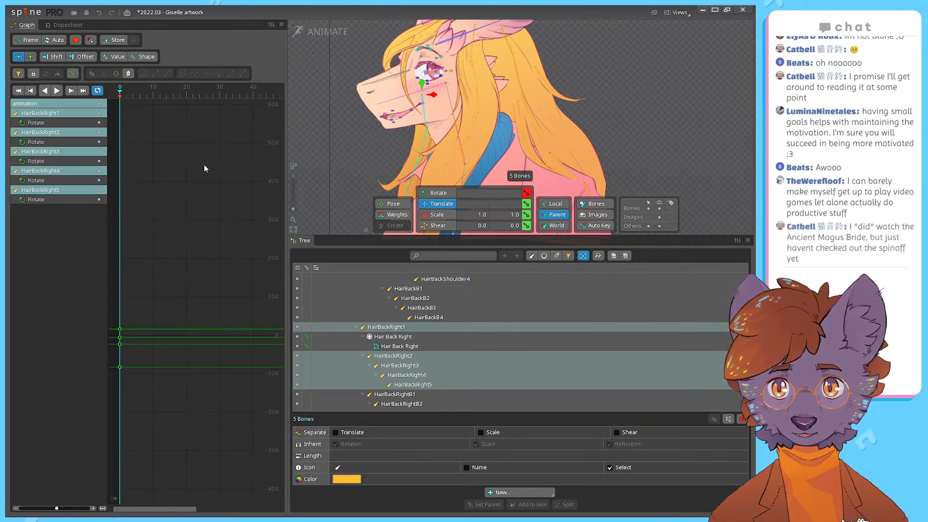
left_click_drag(232, 91, 237, 96)
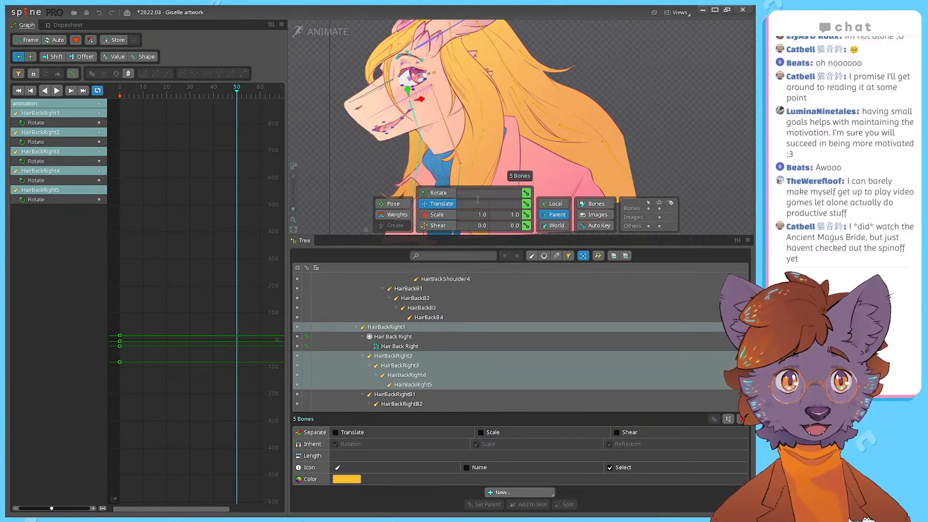
key("ctrl+z")
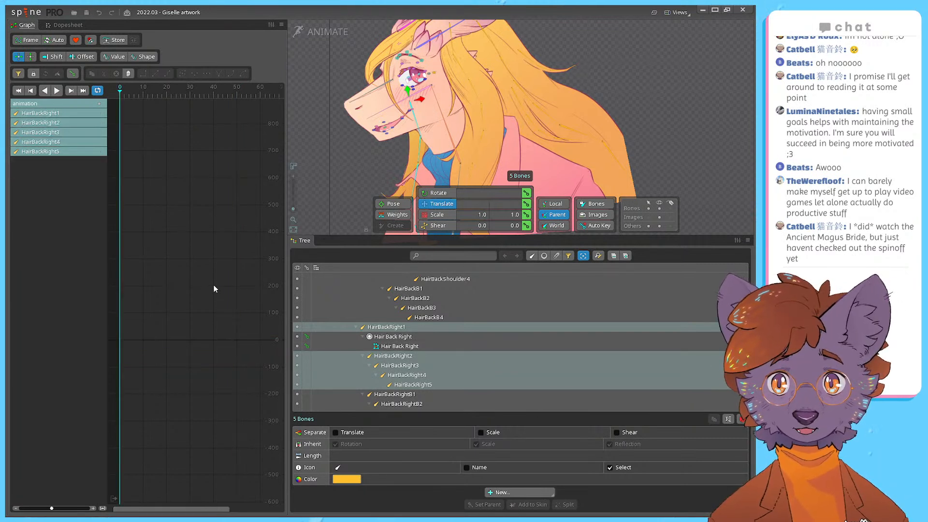
Step: Key the rotation of the five HairBackRight bones at frames 0, 50 and 100
left_click(525, 193)
left_click(222, 92)
left_click_drag(222, 93, 237, 97)
left_click(526, 193)
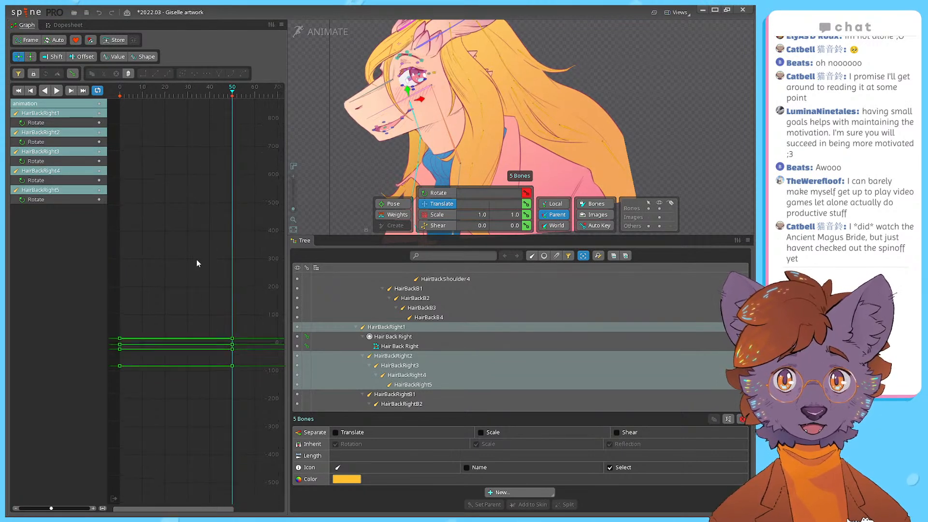
scroll(140, 241, "down", 3)
left_click_drag(176, 92, 189, 92)
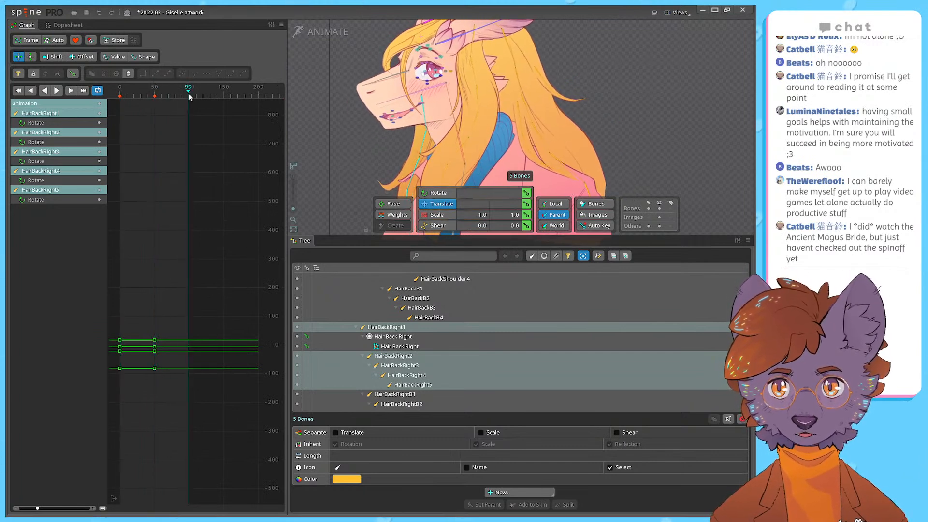
left_click(189, 91)
left_click(527, 192)
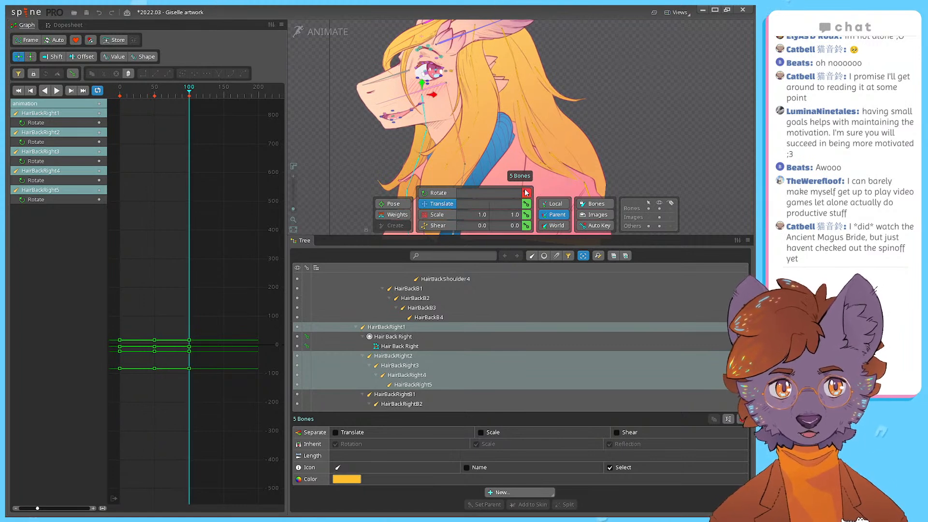
Step: Go to frame 50 and resize the viewport to show the back right hair strand up close
left_click_drag(177, 373, 165, 269)
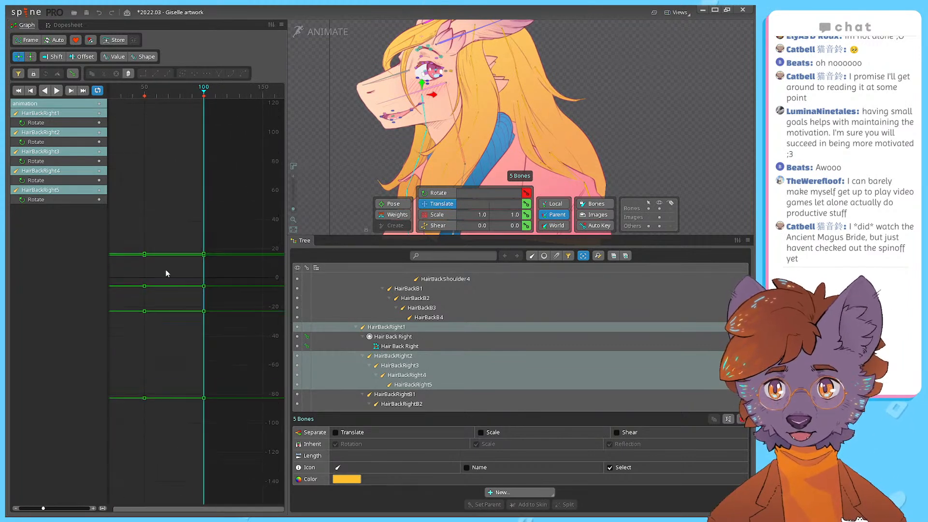
left_click(145, 94)
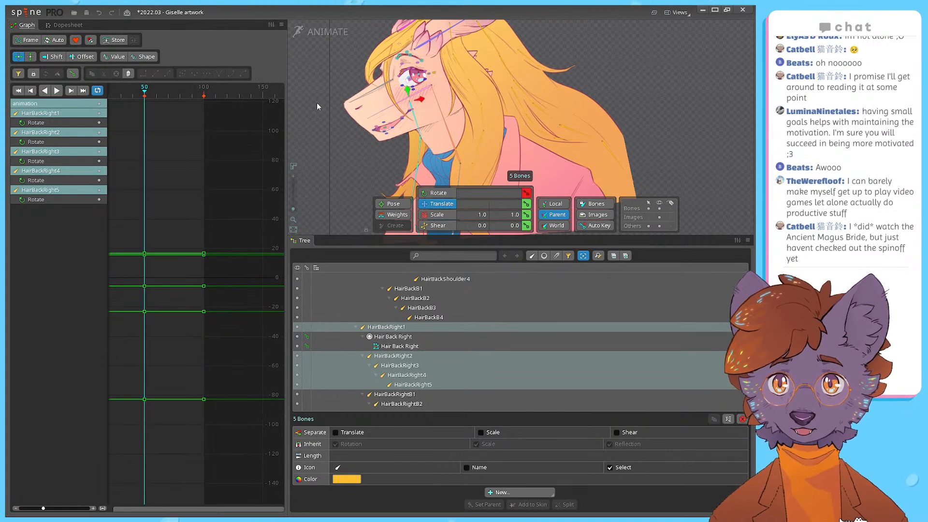
left_click_drag(444, 148, 440, 120)
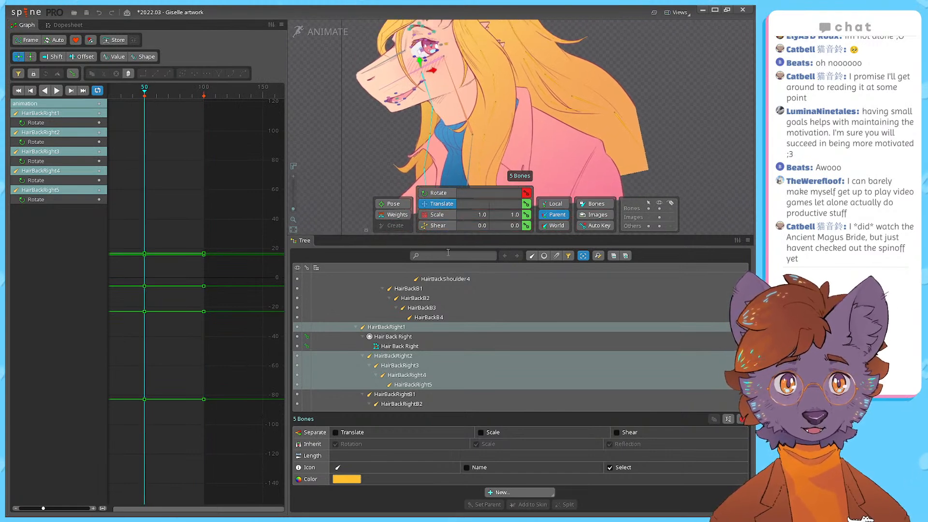
left_click_drag(459, 236, 458, 438)
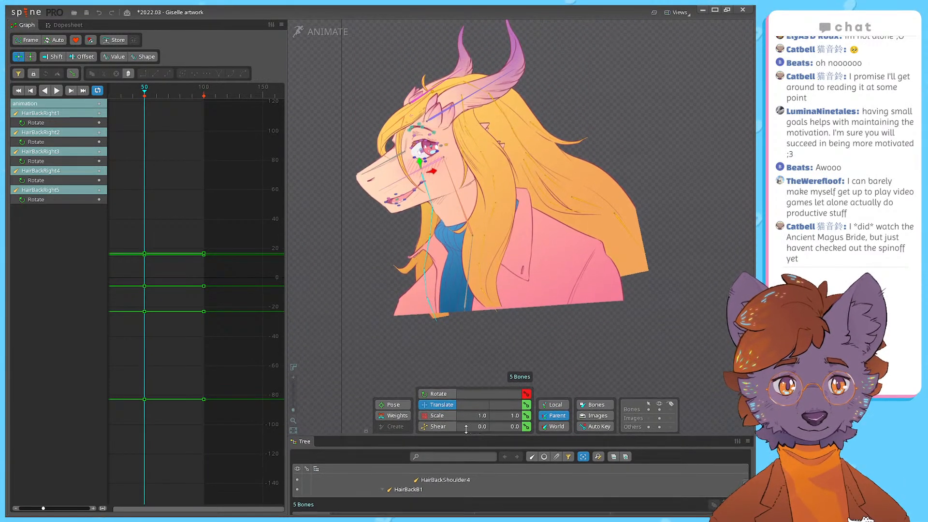
scroll(456, 235, "up", 5)
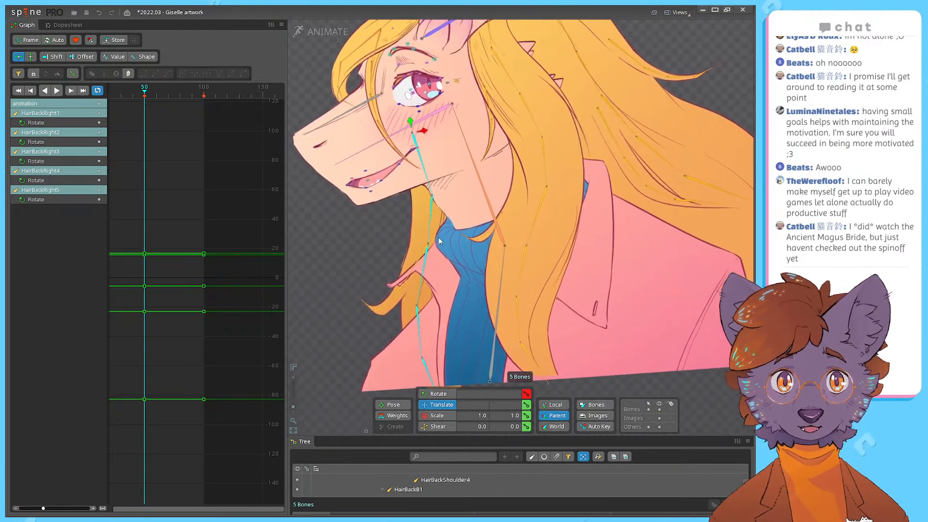
left_click_drag(483, 434, 483, 419)
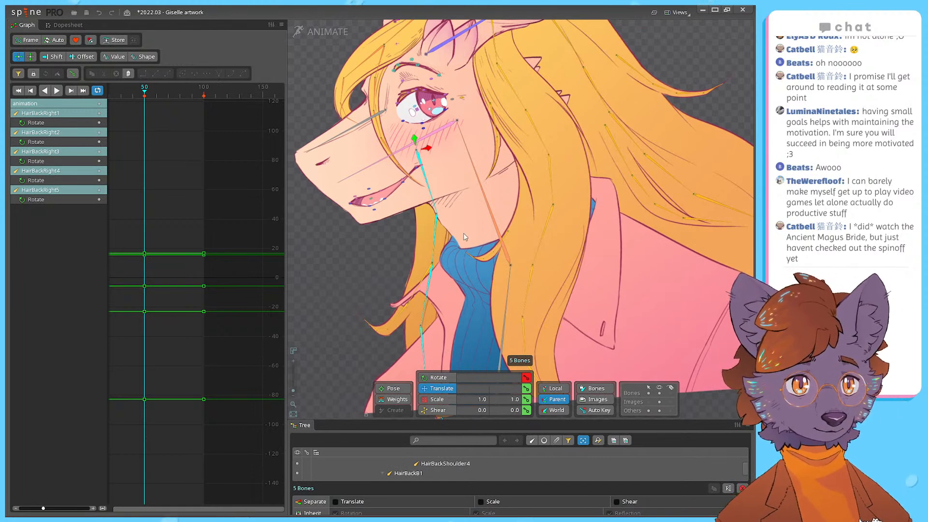
left_click_drag(463, 233, 457, 208)
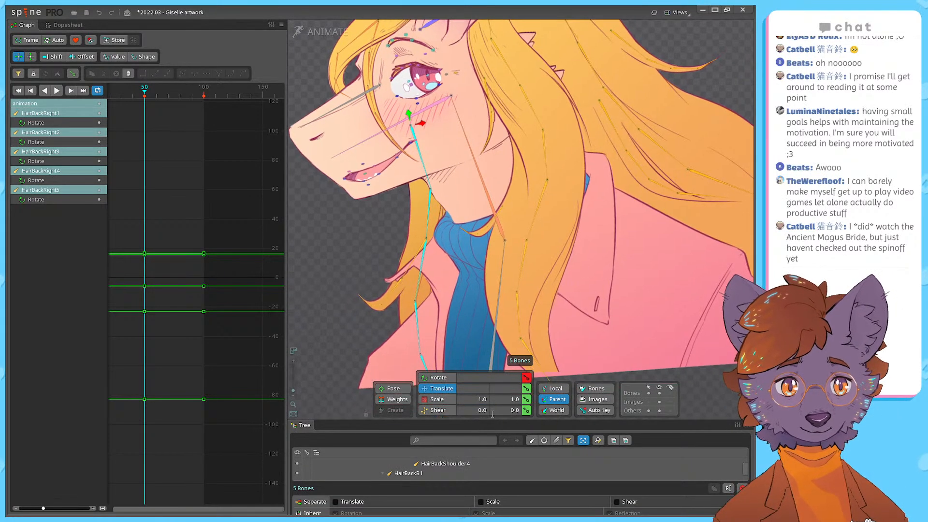
left_click_drag(487, 420, 490, 380)
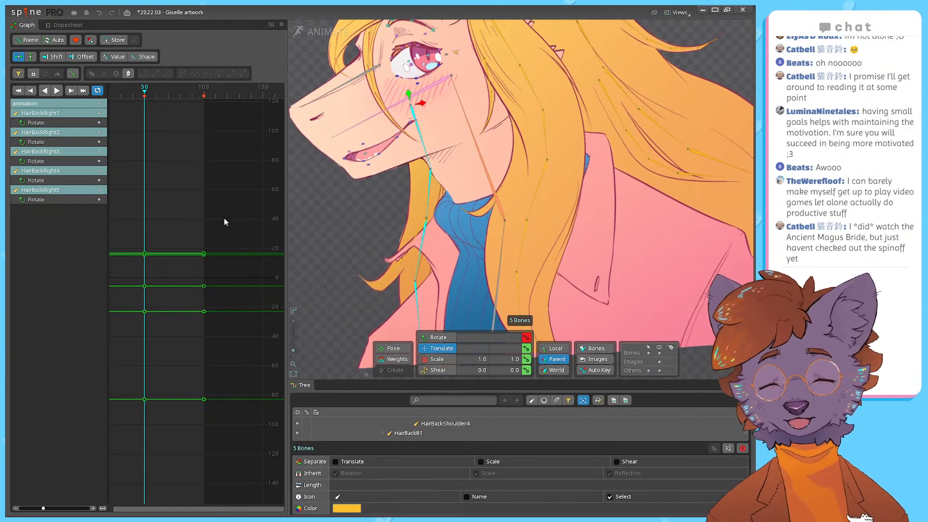
Step: Select the frame 50 rotation keys and rotate the five bones so the strand swings forward, saving the project along the way
left_click_drag(145, 91, 178, 114)
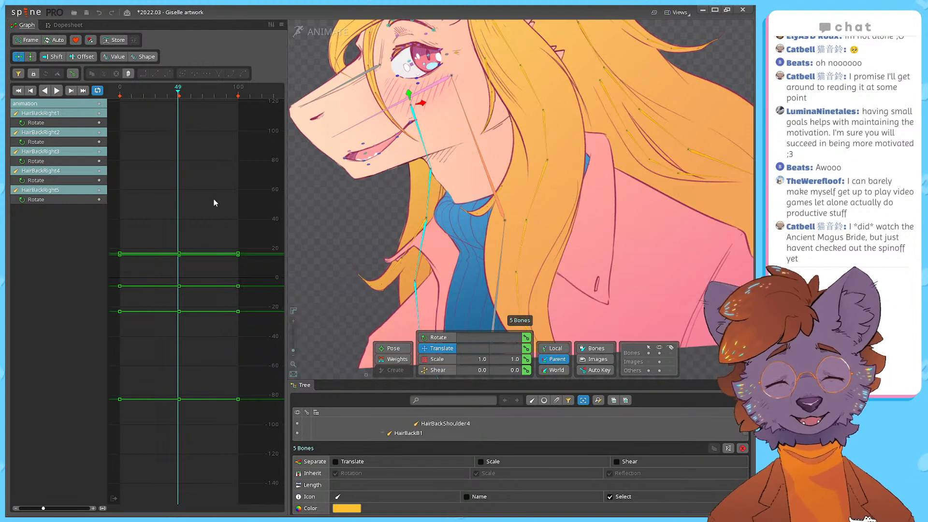
left_click(180, 93)
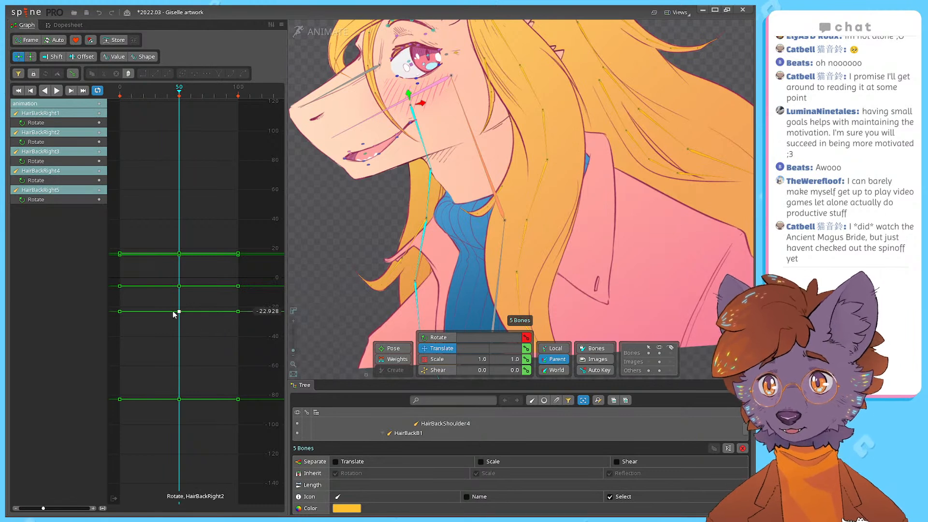
scroll(193, 317, "up", 1)
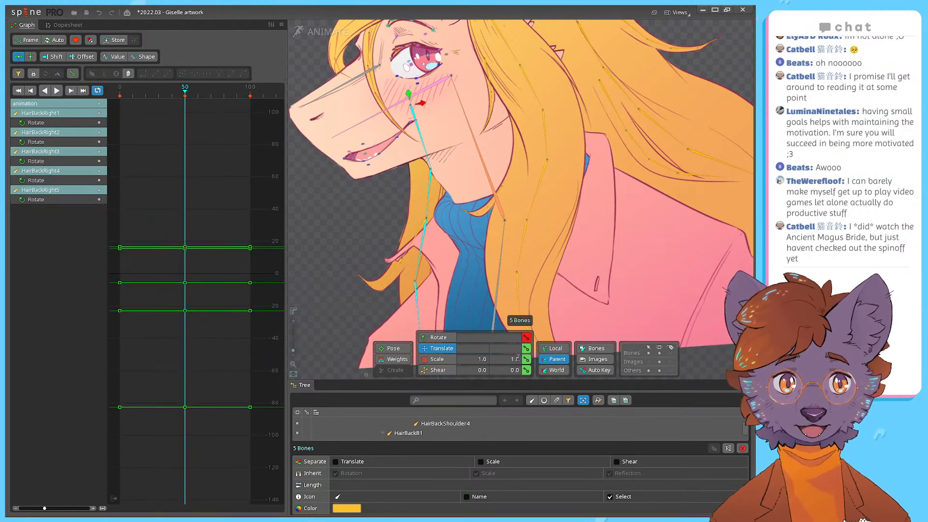
left_click_drag(195, 220, 170, 391)
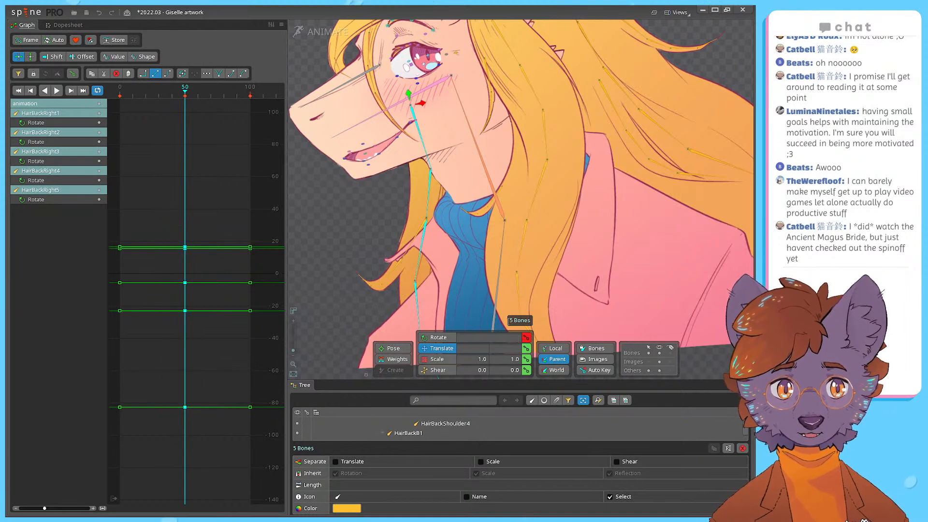
left_click(517, 337)
left_click_drag(469, 223, 465, 270)
left_click_drag(459, 263, 436, 248)
key("ctrl+s")
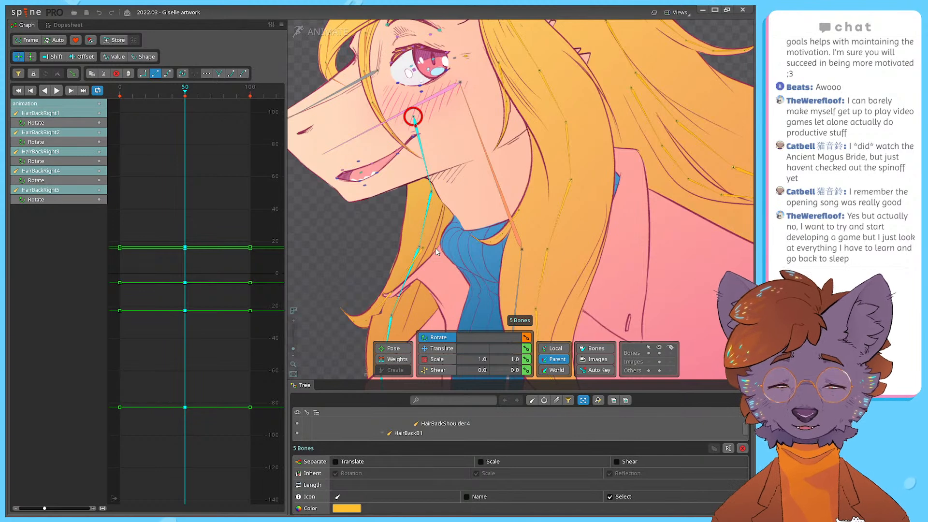
left_click_drag(445, 268, 447, 227)
left_click_drag(487, 316, 476, 320)
Step: Apply Bezier curves to all rotation keys of the five HairBackRight bones to ease the swing
left_click_drag(260, 222, 82, 435)
left_click(165, 77)
scroll(202, 329, "down", 5)
left_click(133, 330)
scroll(155, 349, "up", 5)
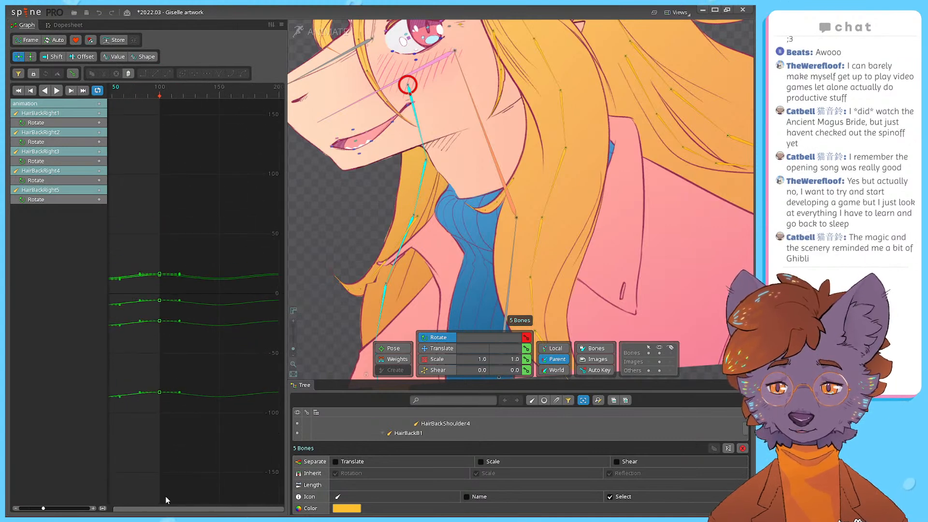
left_click_drag(166, 510, 149, 510)
scroll(205, 331, "down", 2)
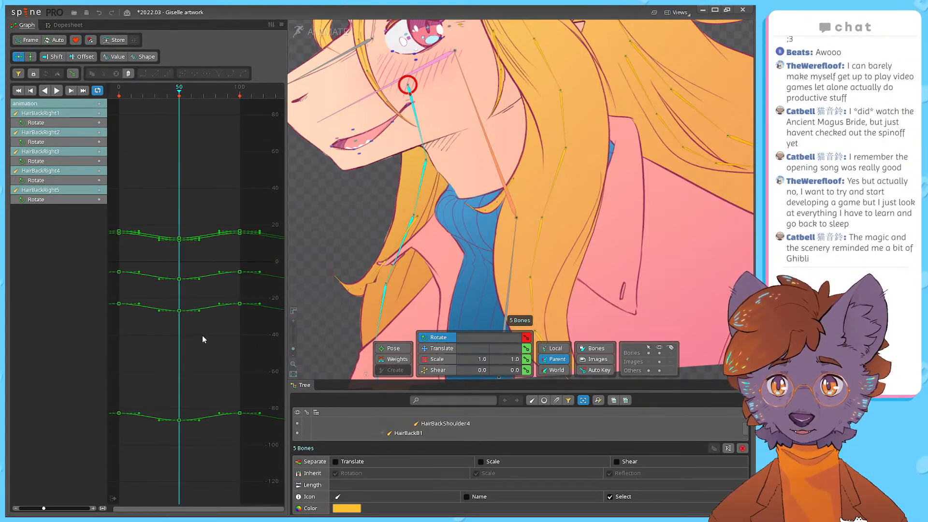
Step: Play back the hair swing from the start, return to frame 0 and save the project
left_click_drag(149, 96, 111, 97)
key("d")
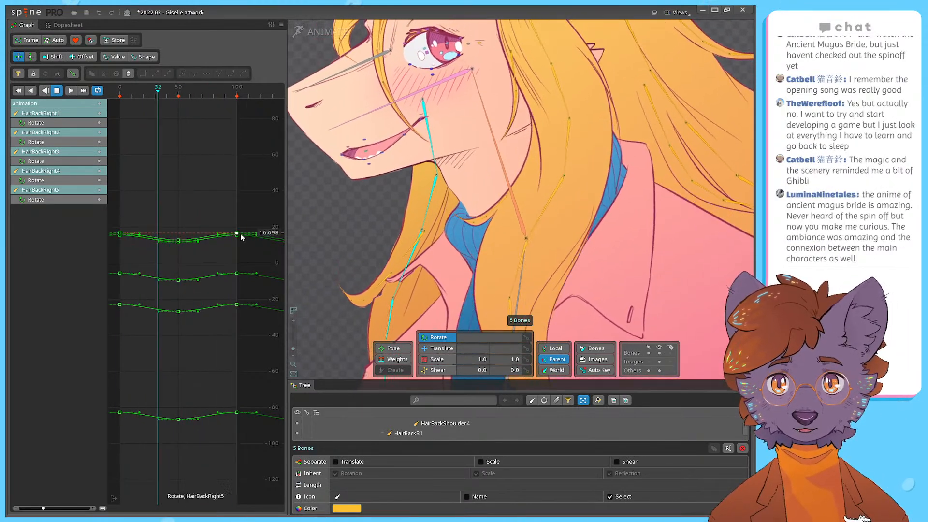
key("d")
left_click_drag(165, 98, 118, 97)
key("ctrl+s")
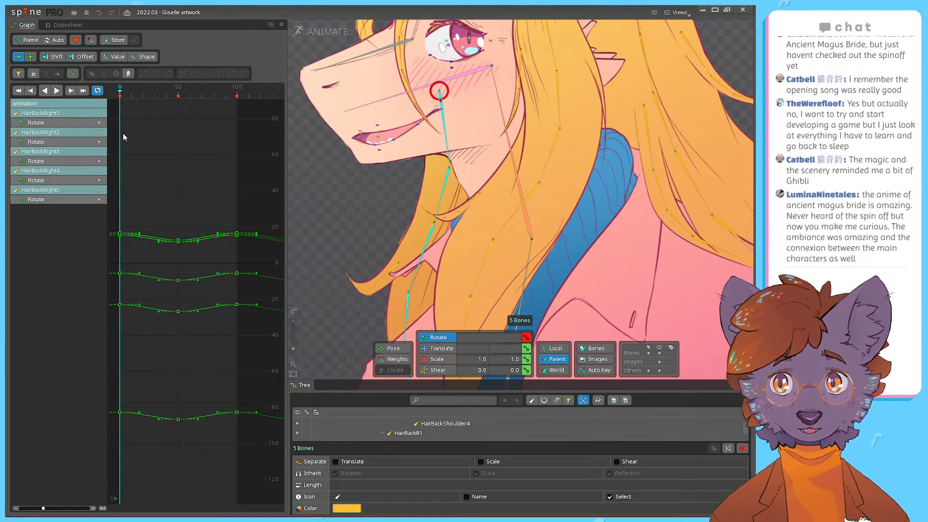
Step: Replay and scrub the strand's swing between frames 0 and 50 to judge its motion, and save the project
key("space")
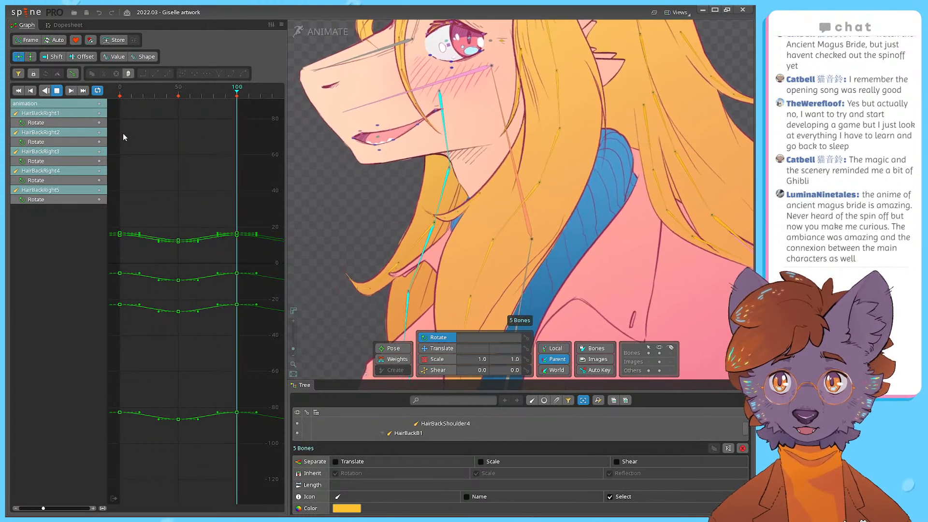
key("space")
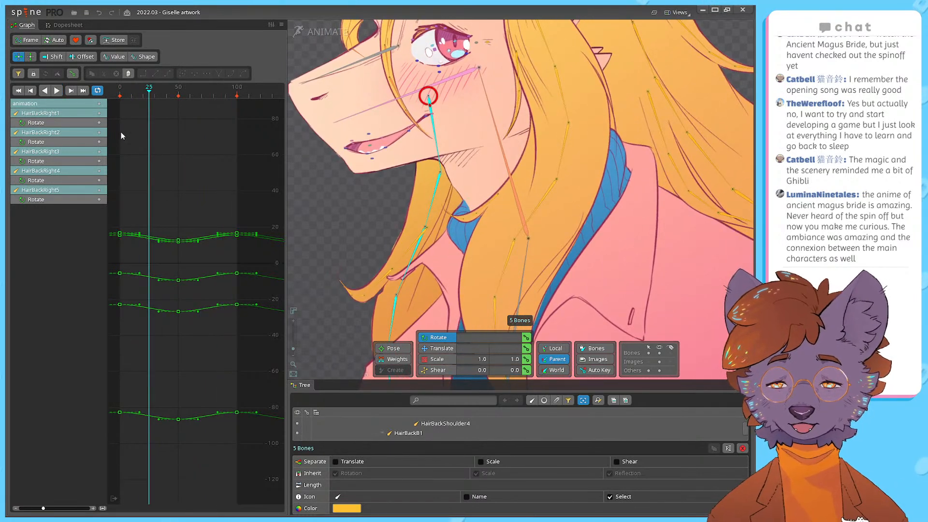
left_click(121, 94)
left_click_drag(121, 97, 179, 99)
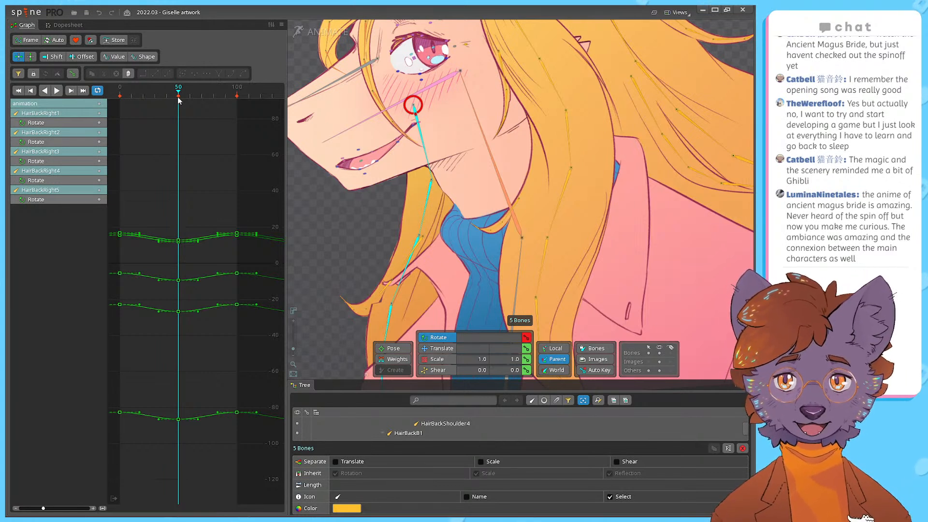
left_click_drag(179, 99, 136, 98)
key("d")
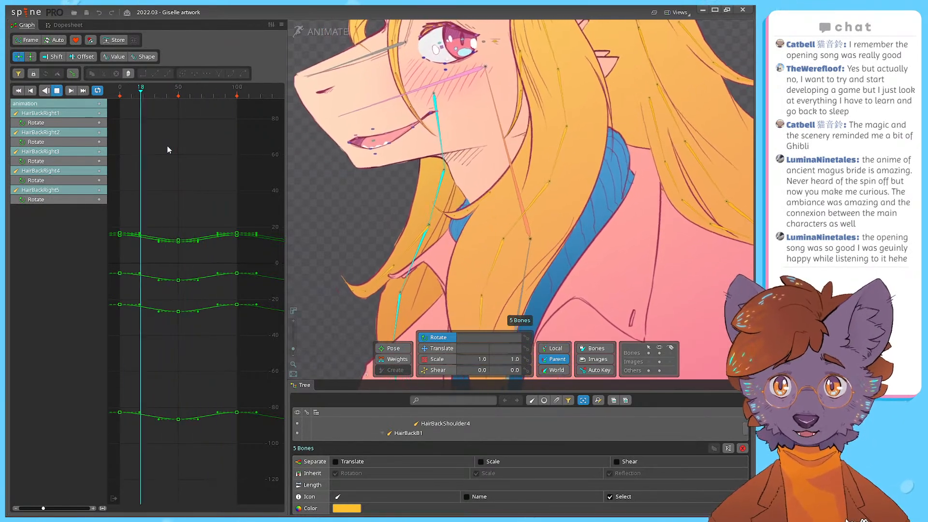
key("d")
key("ctrl+s")
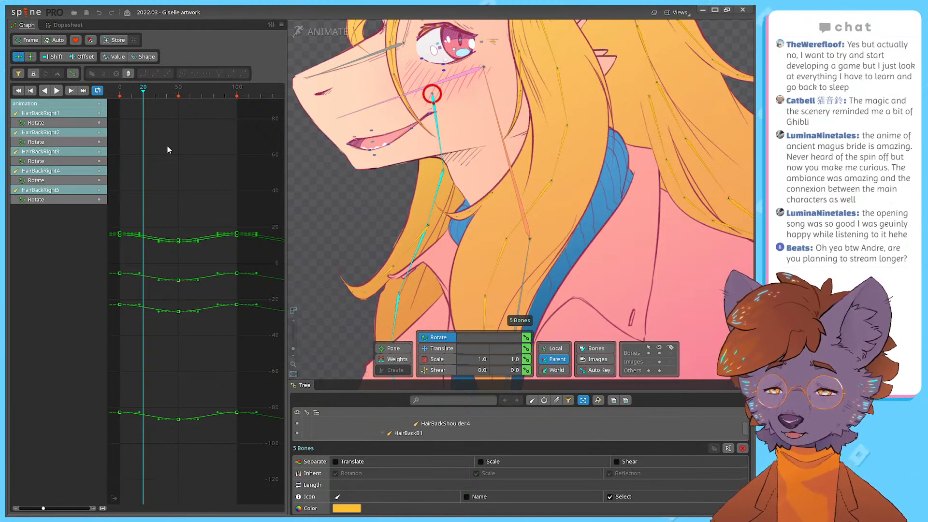
Step: Play back the HairBackRight swing between frames 0 and 100 and save the project
mouse_move(240, 150)
left_mouse_down()
mouse_move(236, 167)
mouse_move(252, 163)
left_mouse_up()
left_click_drag(129, 97, 97, 94)
key("d")
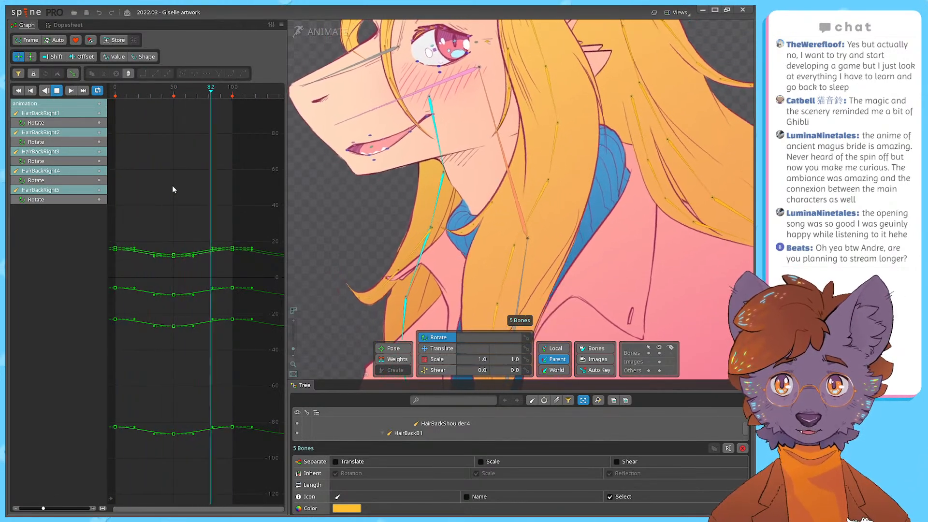
key("d")
key("ctrl+s")
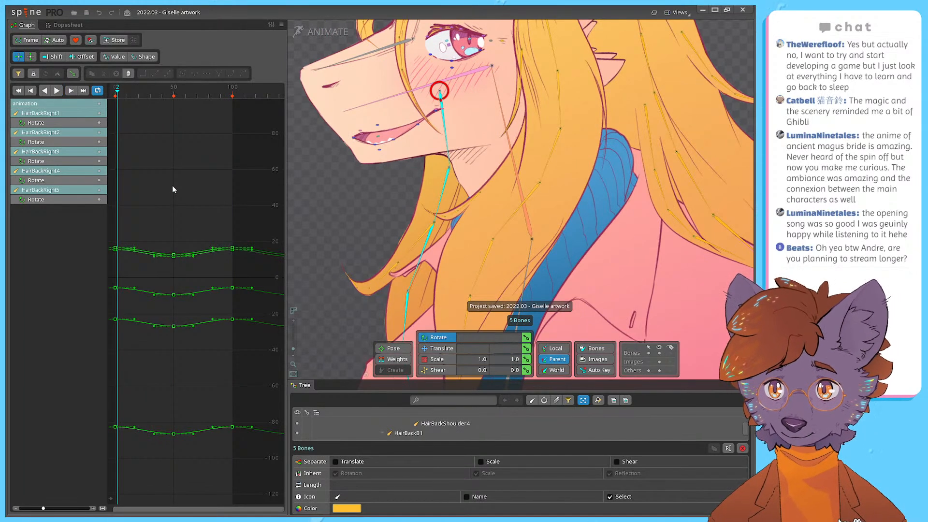
key("d")
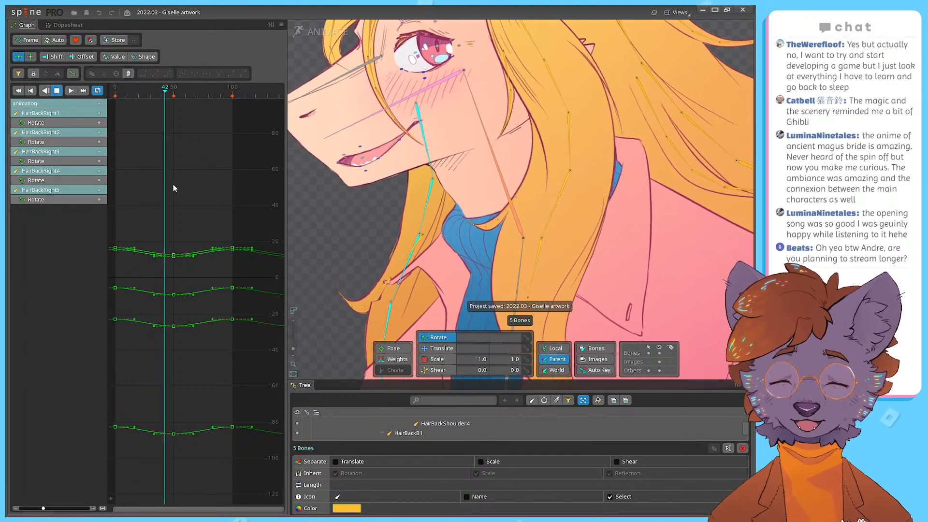
key("d")
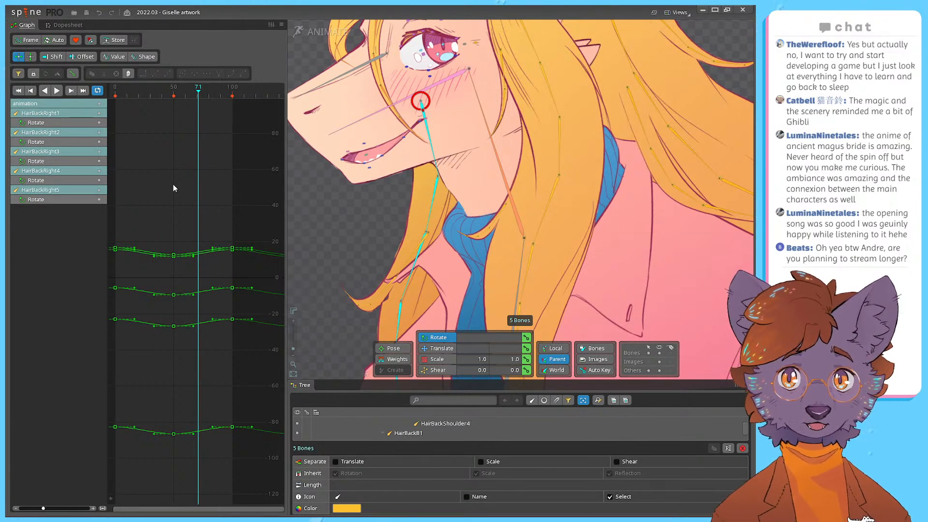
Step: Stop and resume the hair swing at several frames to inspect the strand's pose, saving the project along the way
key("space")
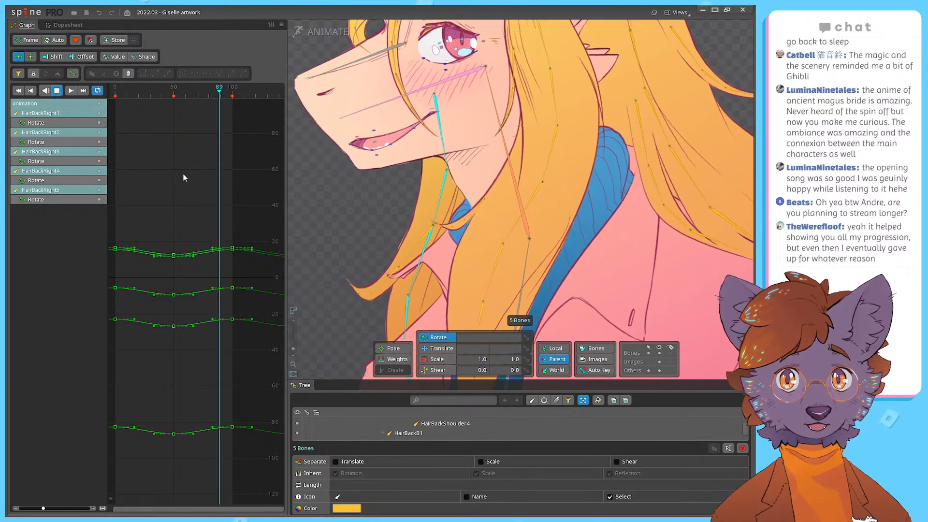
key("space")
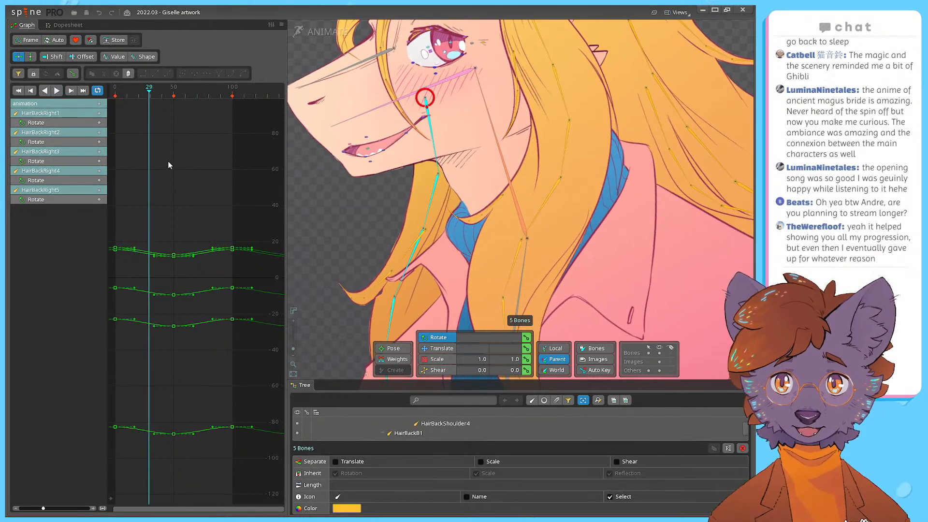
key("space")
key("space")
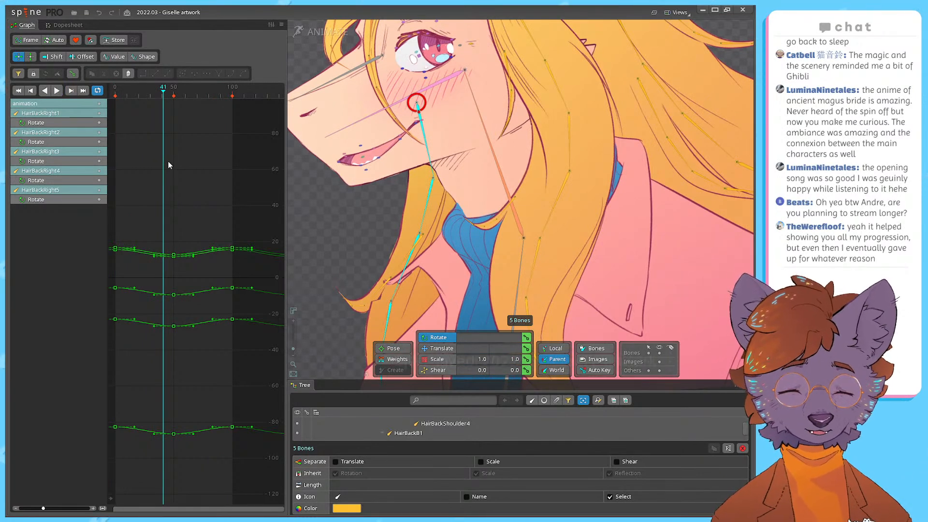
key("ctrl+s")
key("space")
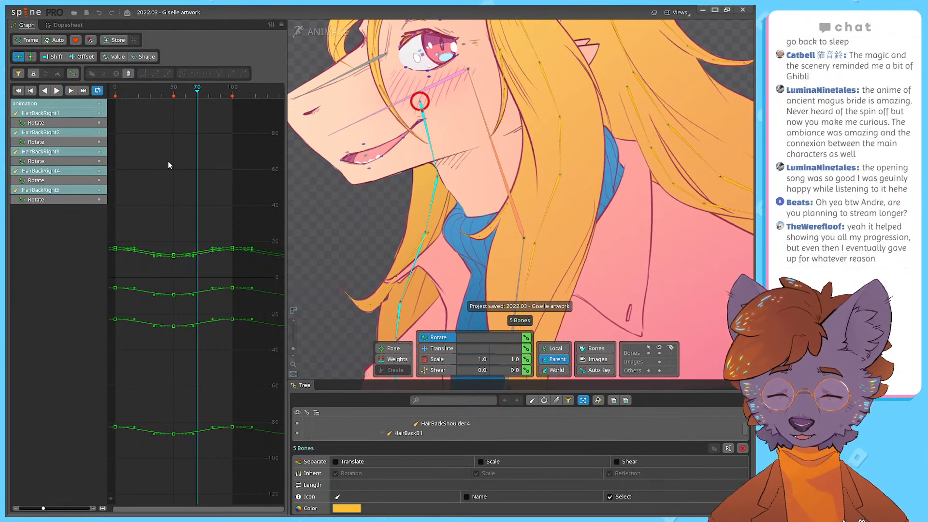
key("space")
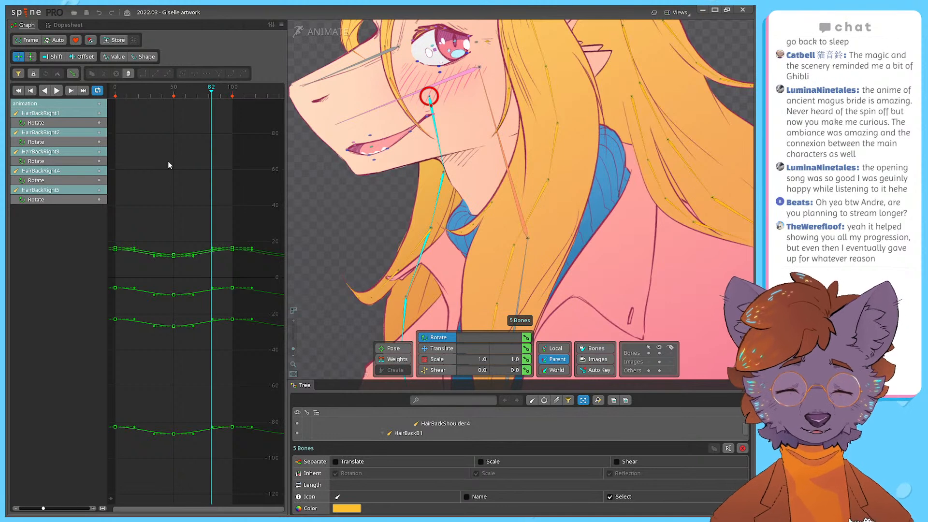
key("ctrl+s")
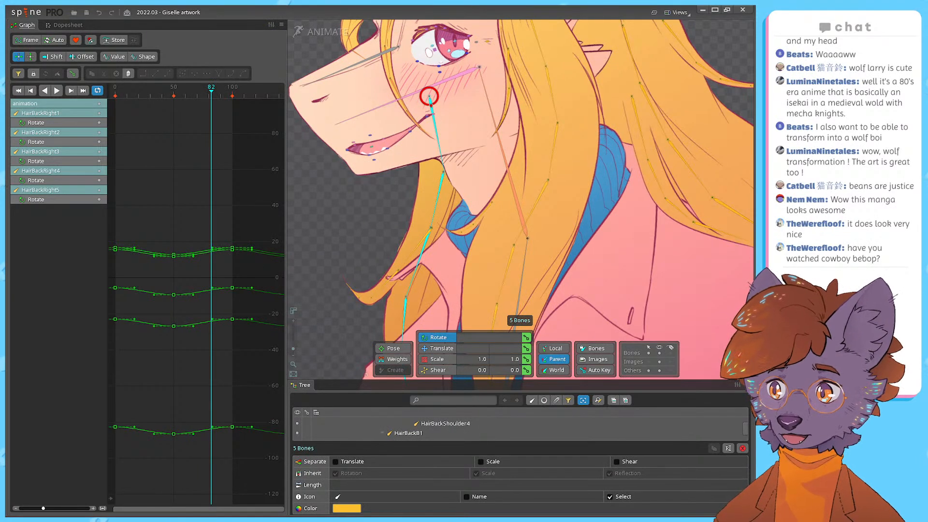
Step: Deselect the hair bones and play the animation from the start with the whole head in a taller viewport
left_click_drag(470, 183, 477, 244)
left_click_drag(153, 87, 91, 105)
key("space")
key("d")
left_click(119, 92)
key("space")
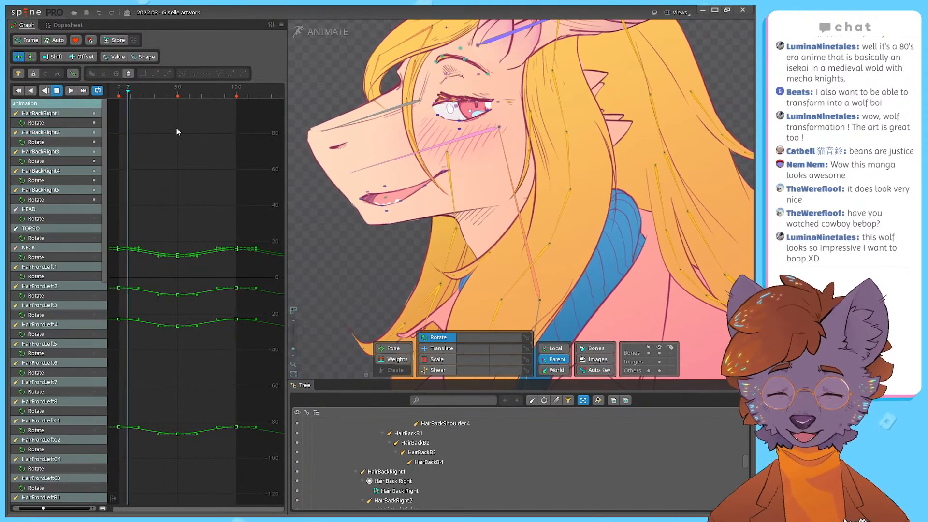
scroll(441, 203, "down", 3)
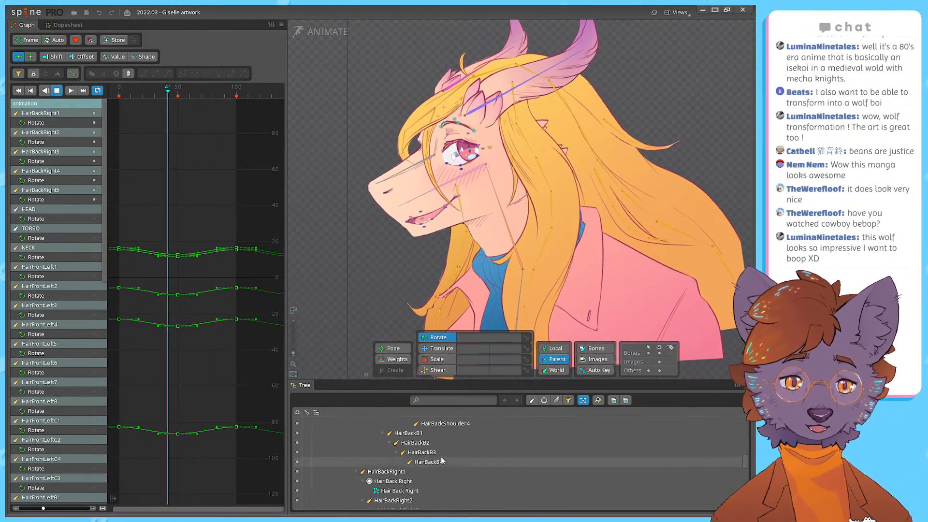
key("space")
left_click_drag(465, 381, 465, 403)
key("space")
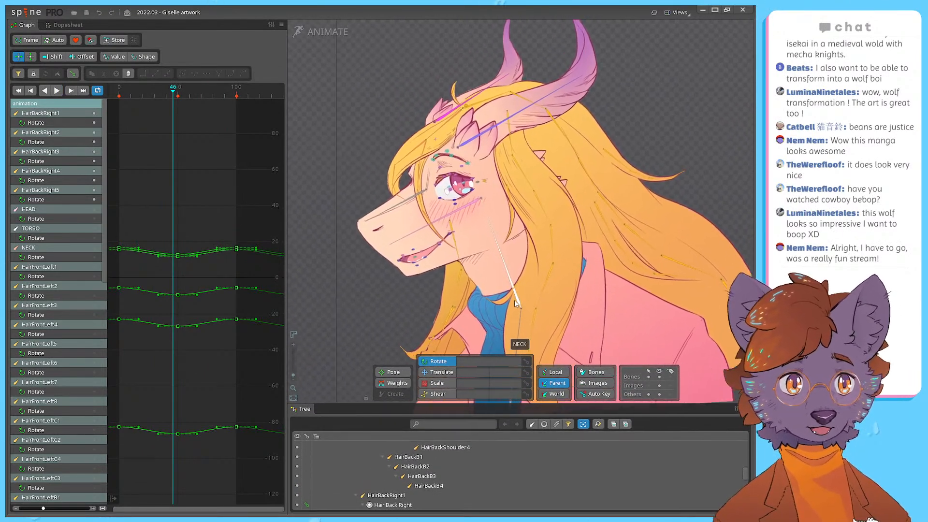
key("space")
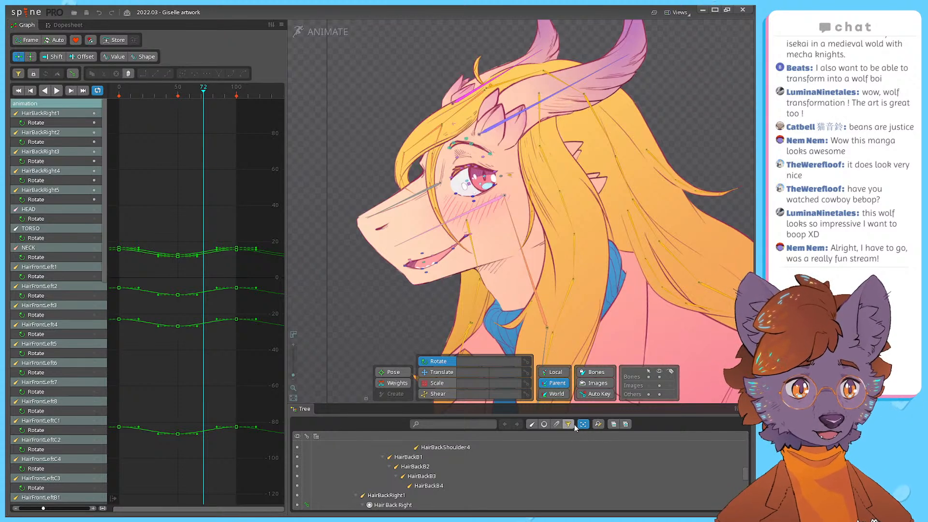
Step: Hide the bones and other helper items in the viewport so that only the artwork is displayed
left_click(545, 425)
left_click(534, 424)
left_click(533, 424)
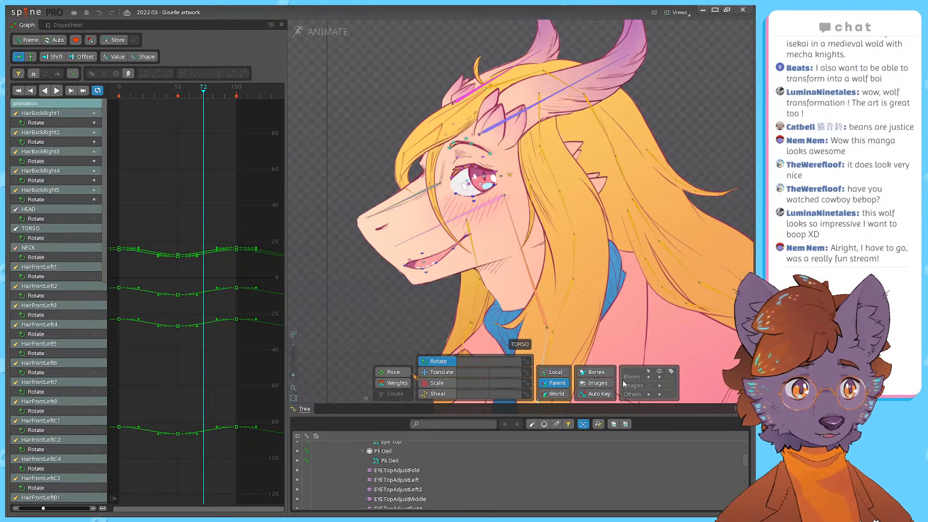
left_click(659, 394)
left_click(659, 376)
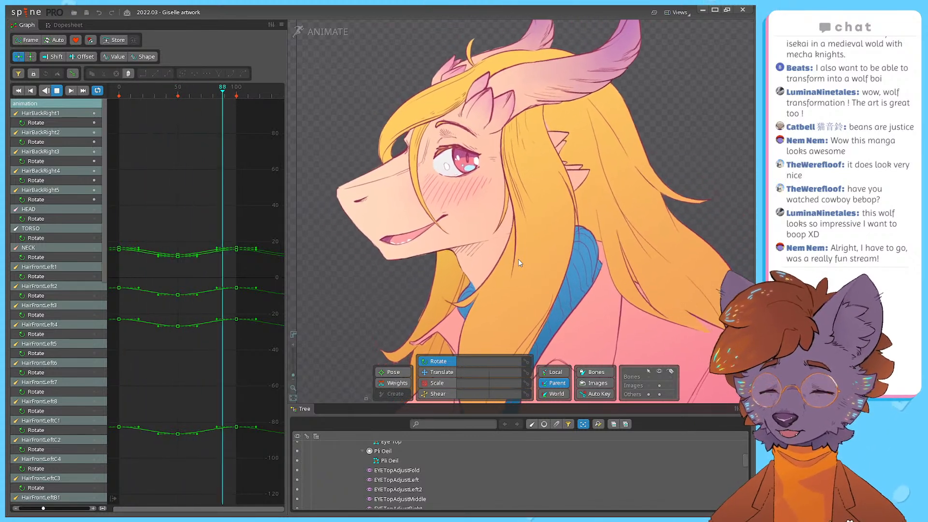
Step: Watch the looping animation without bones, examining the eye blink up close and the hair sway across the whole head
scroll(515, 249, "down", 5)
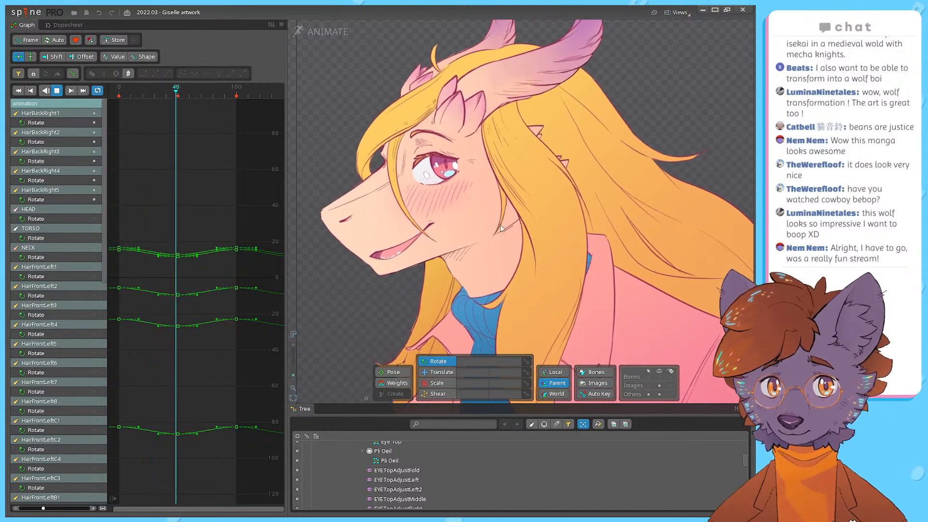
scroll(487, 150, "up", 3)
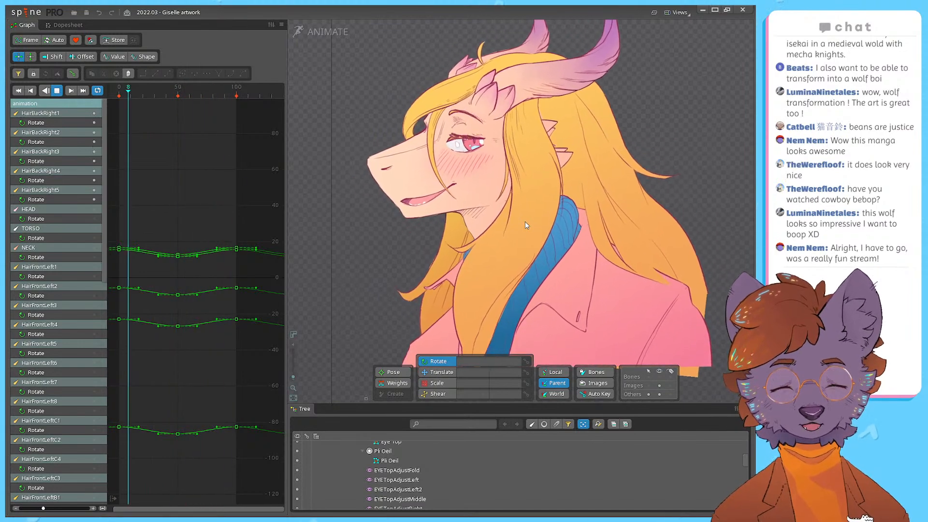
scroll(431, 146, "up", 5)
scroll(431, 146, "up", 5)
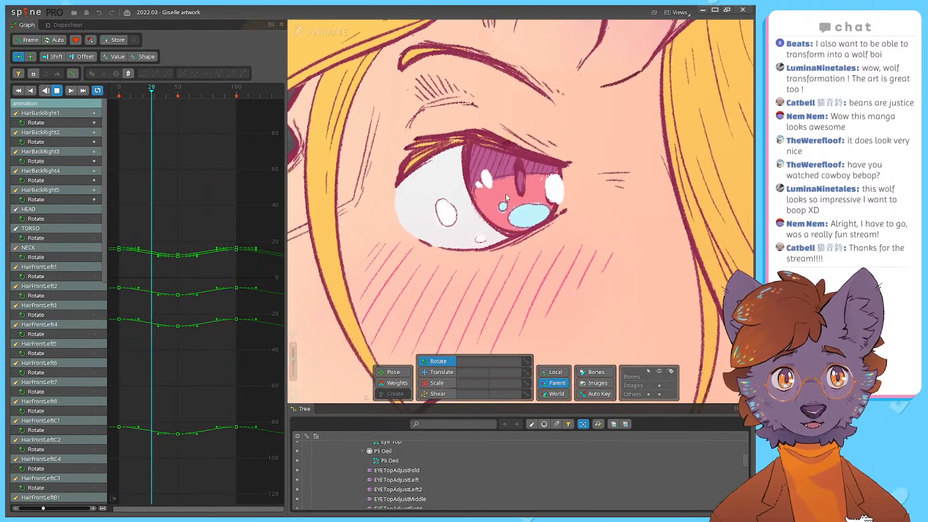
scroll(500, 190, "down", 10)
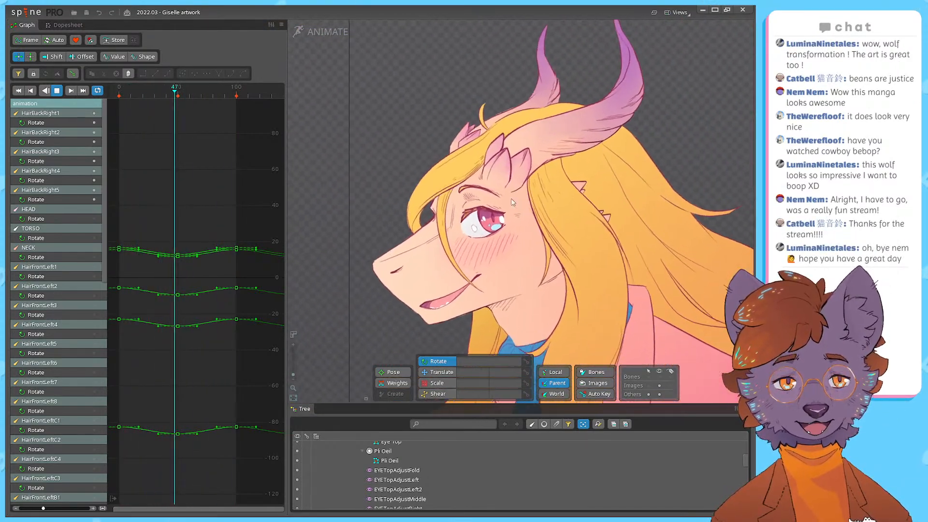
scroll(478, 285, "up", 3)
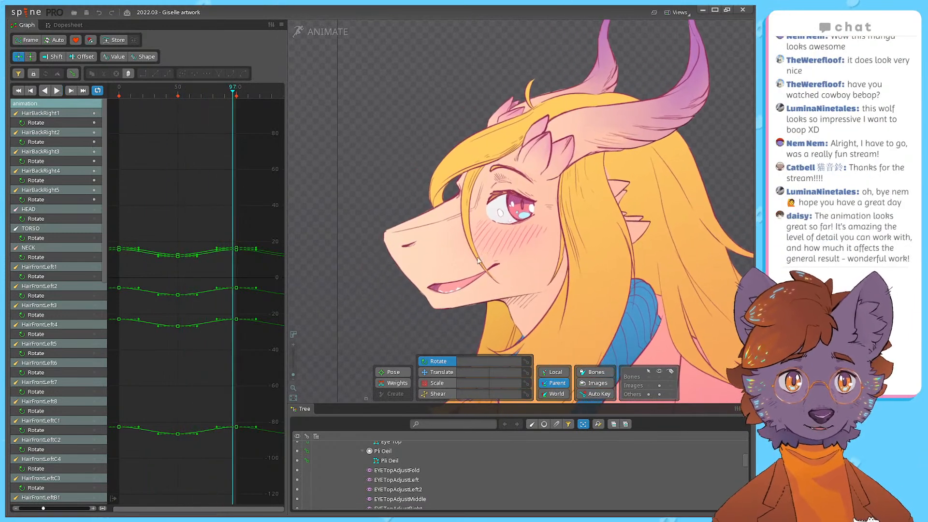
scroll(448, 251, "up", 2)
Step: Switch the project to setup mode and show the bones in the viewport again
left_click(327, 34)
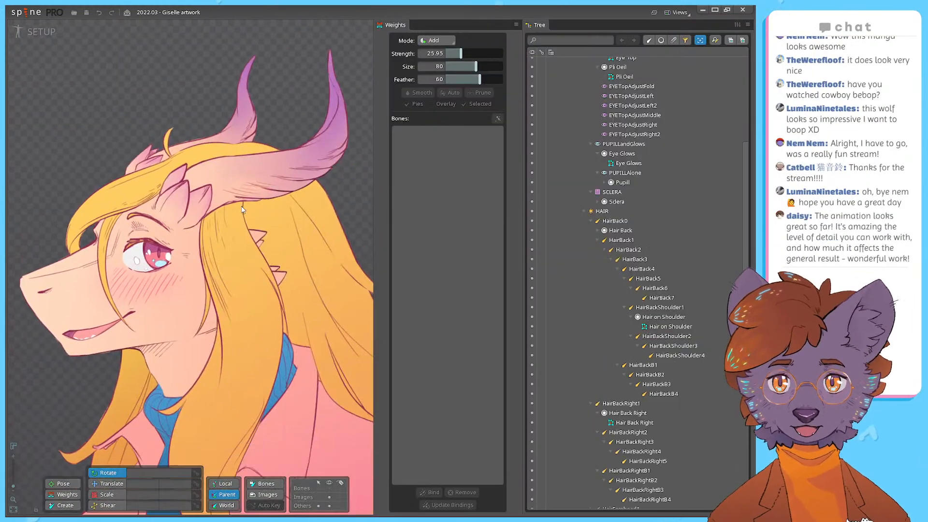
scroll(66, 227, "up", 2)
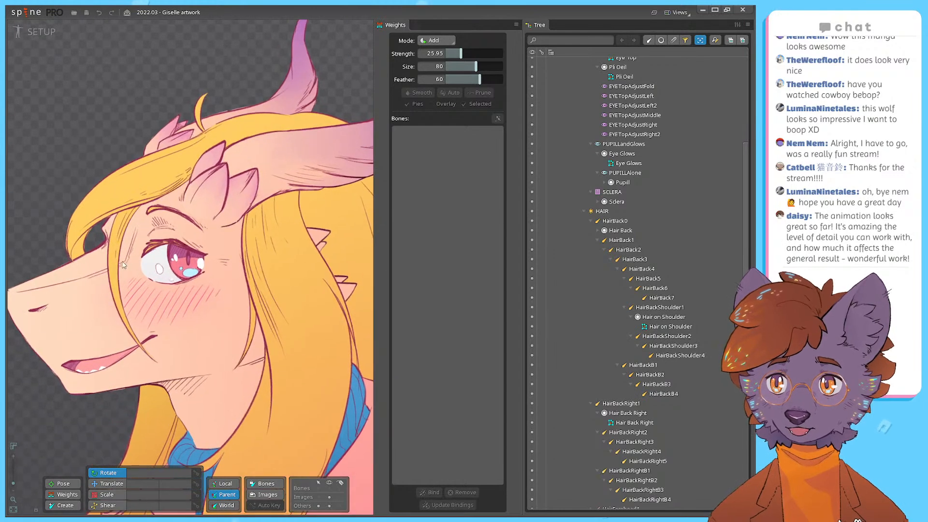
scroll(596, 350, "down", 10)
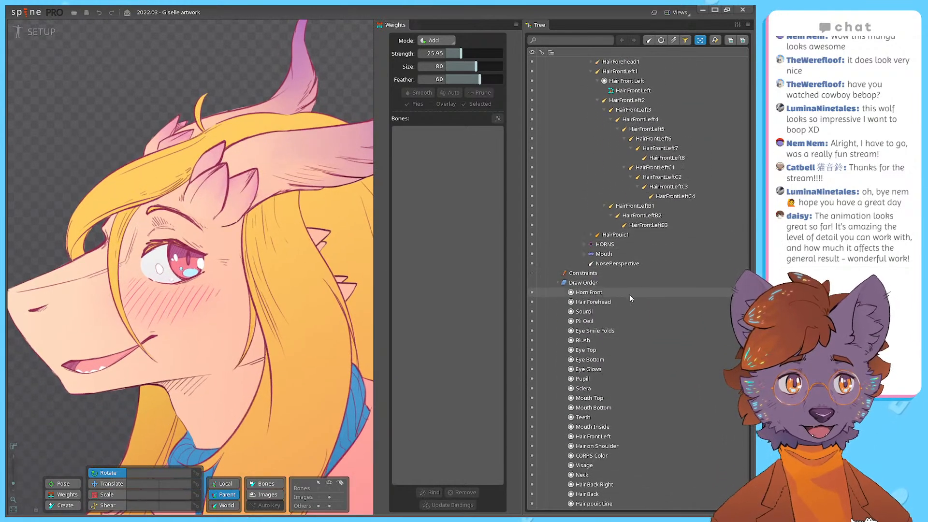
scroll(684, 66, "up", 1)
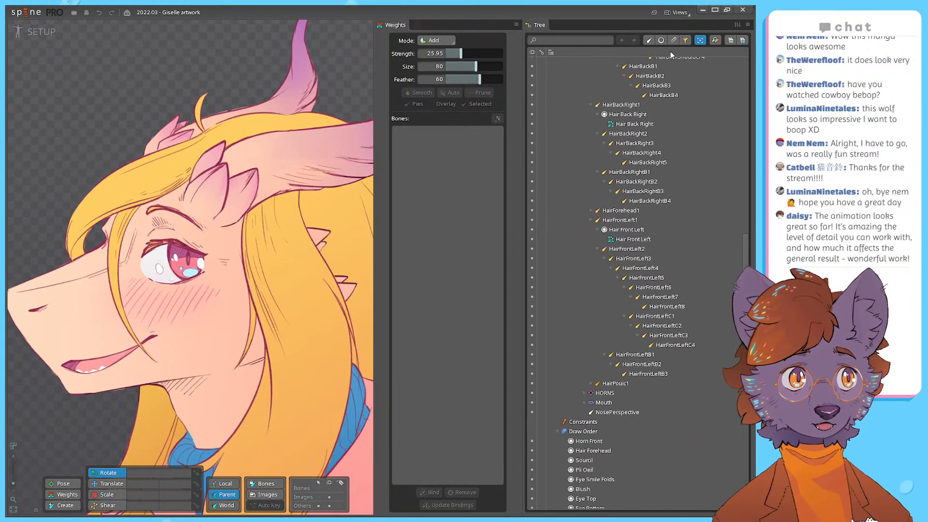
left_click(318, 488)
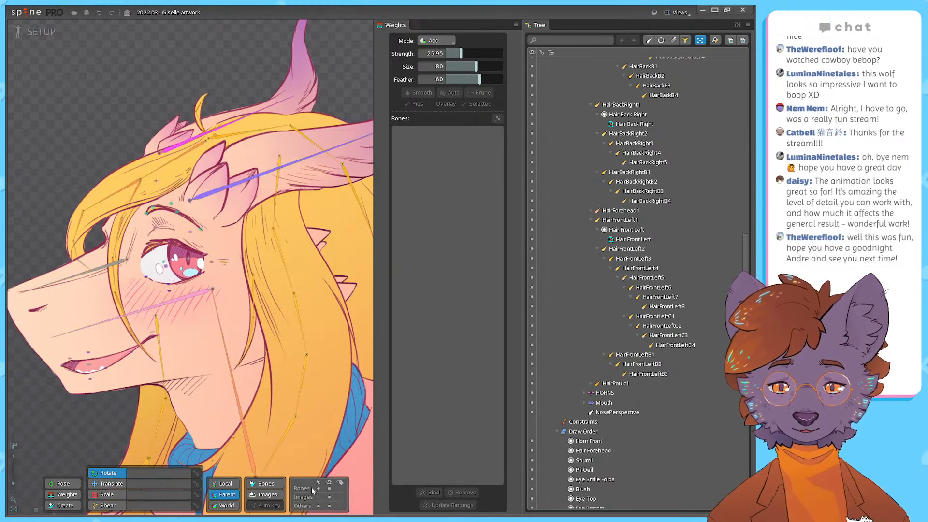
Step: Try moving the NosePerspective bone to test the muzzle's perspective, toggling bone visibility, and undo the changes
left_click(110, 267)
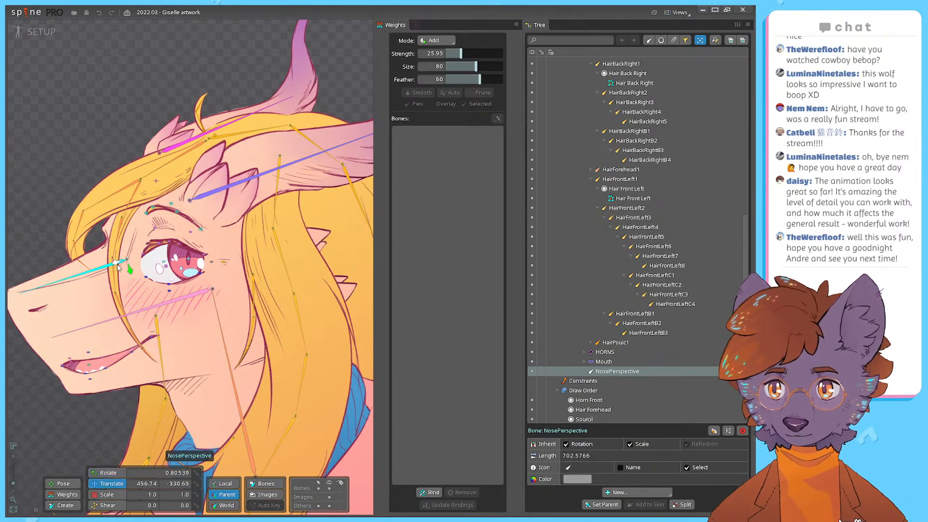
mouse_move(119, 290)
left_mouse_down()
mouse_move(102, 282)
mouse_move(111, 287)
left_mouse_up()
left_click_drag(109, 288, 35, 415)
scroll(244, 305, "up", 5)
key("ctrl+z")
left_click(329, 489)
scroll(193, 307, "down", 5)
key("ctrl+z")
left_click(329, 489)
Step: Select HornFrontCTRL, expand its hierarchy and make its HornFrontPerspective bones visible
left_click(246, 224)
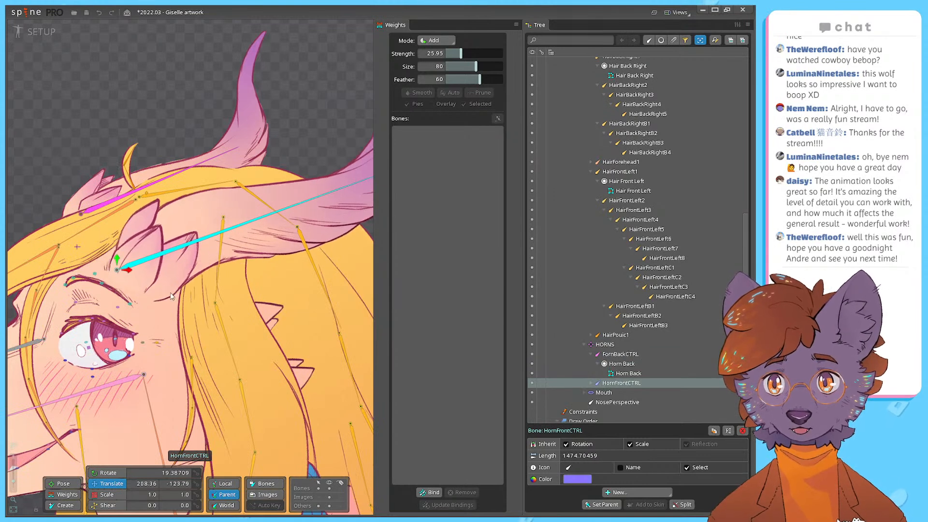
scroll(585, 366, "down", 1)
left_click(590, 354)
left_click(532, 383)
left_click(532, 393)
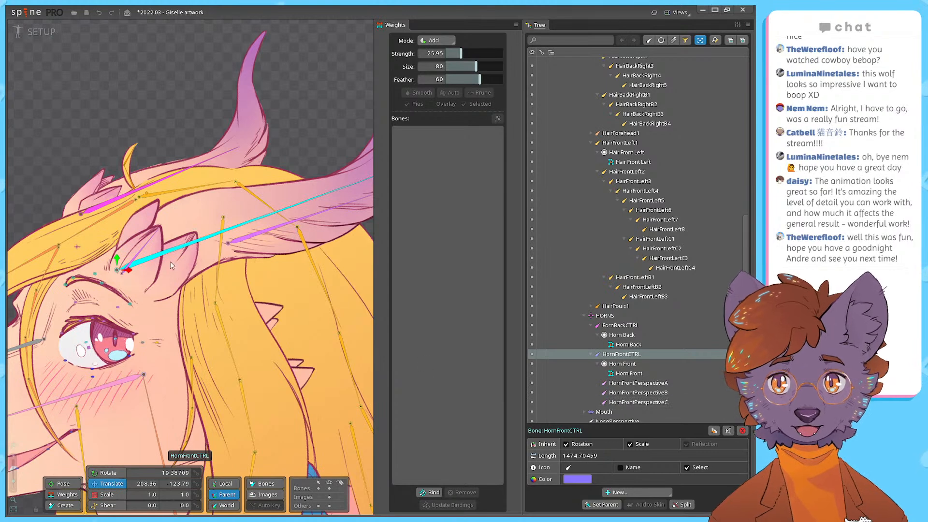
Step: Select HornFrontPerspectiveA, HornFrontPerspectiveB and HornFrontPerspectiveC in turn to test how each one affects the front horn
left_click(138, 257)
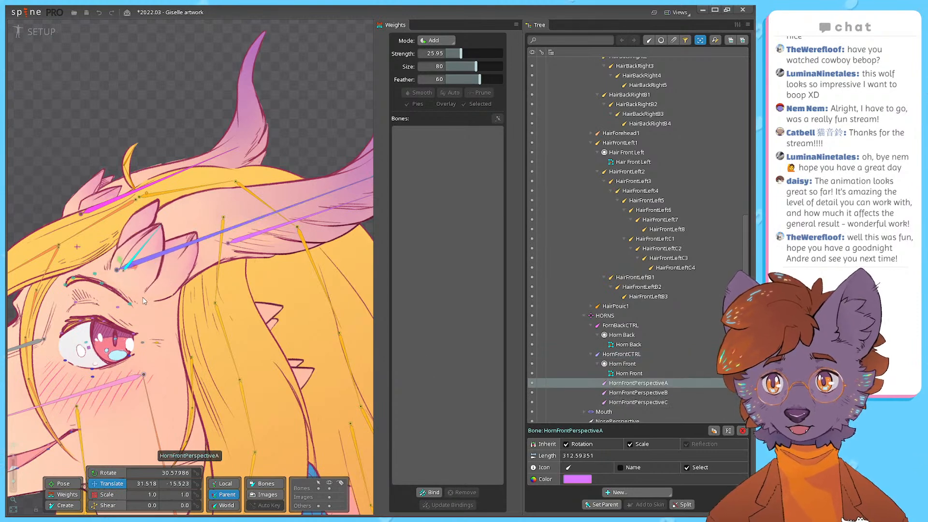
left_click_drag(147, 298, 143, 300)
left_click_drag(236, 291, 171, 318)
left_click(211, 263)
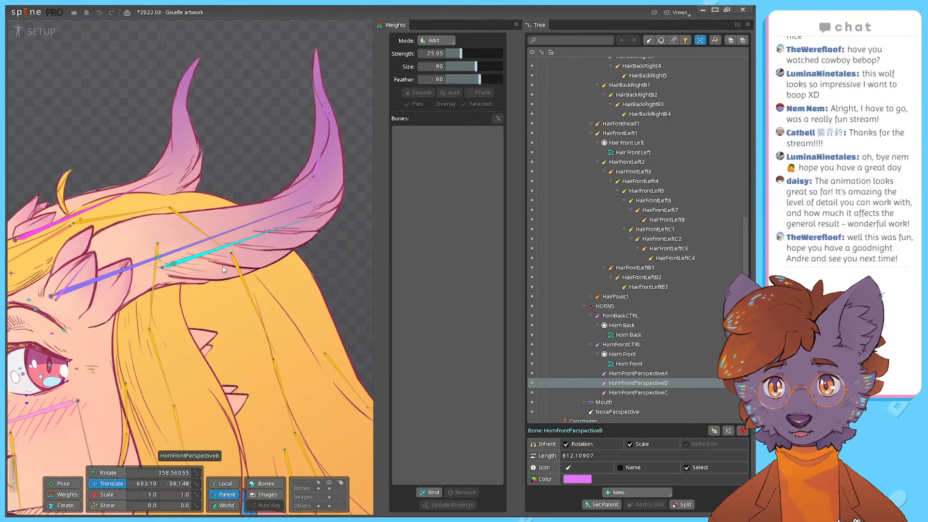
left_click(315, 170)
mouse_move(323, 195)
left_mouse_down()
mouse_move(326, 187)
mouse_move(312, 204)
mouse_move(321, 198)
left_mouse_up()
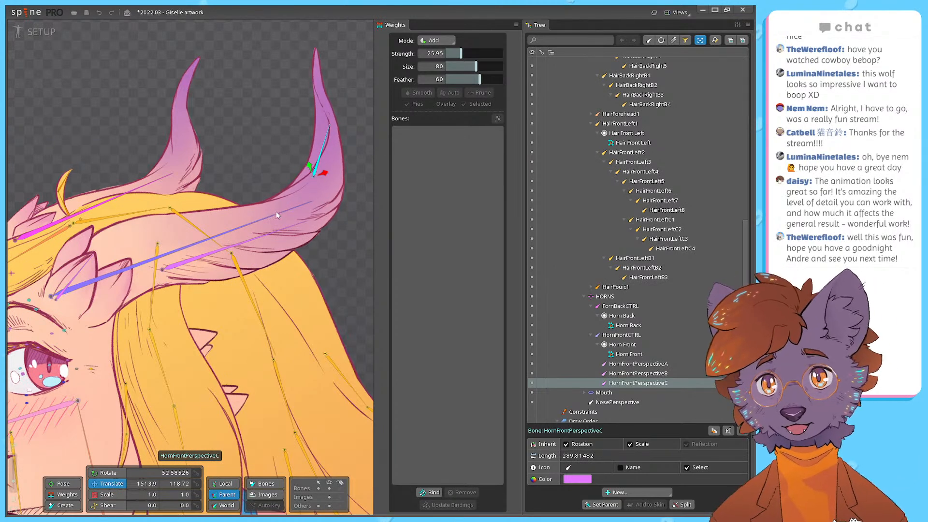
left_click_drag(280, 239, 351, 274)
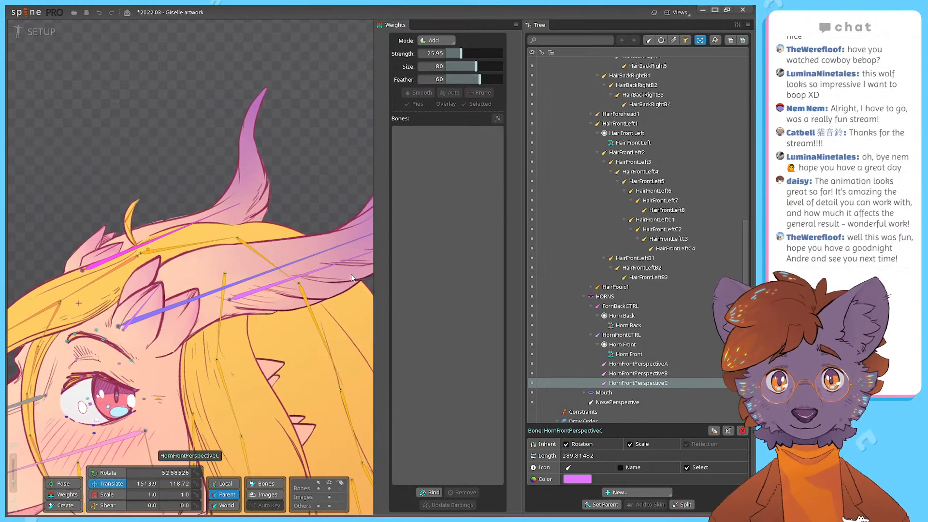
Step: Select the HairForeheadB2 bone and try moving it to test the thin forehead strand
scroll(162, 236, "down", 3)
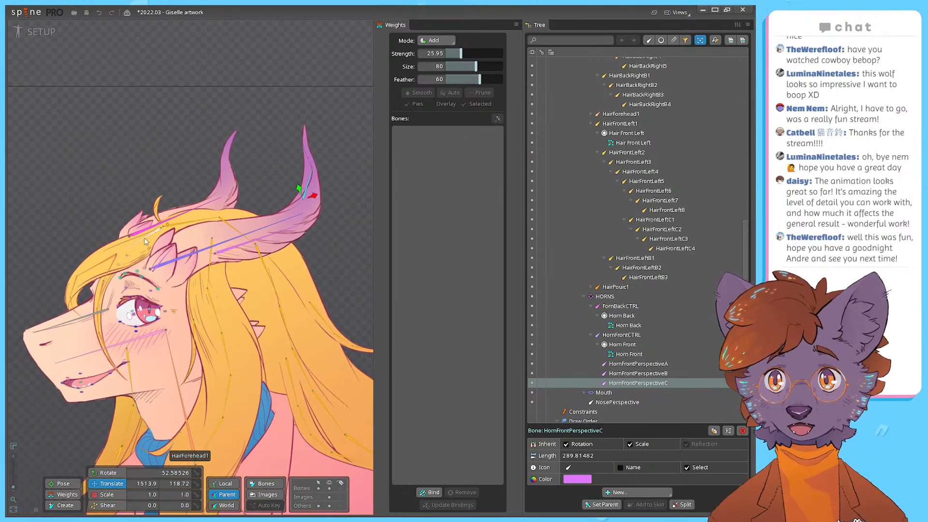
scroll(114, 260, "up", 4)
left_click(101, 298)
left_click_drag(101, 298, 227, 222)
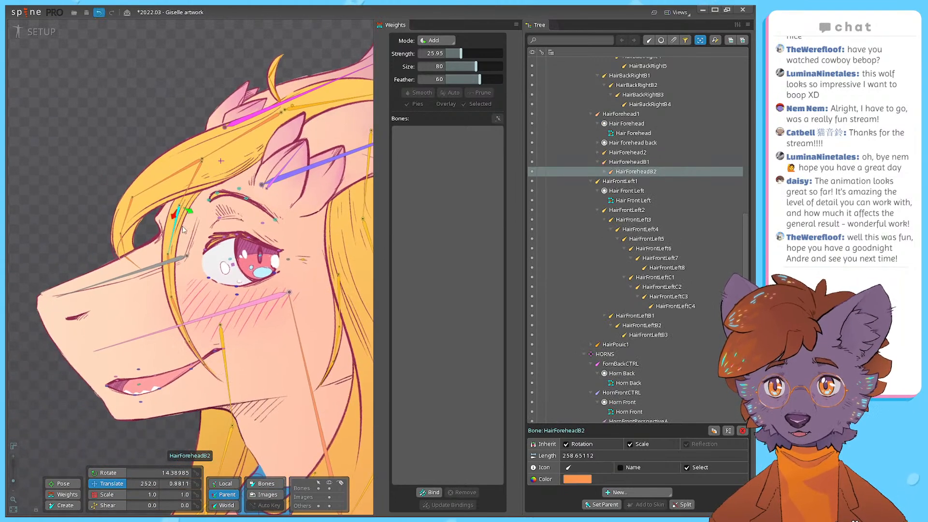
Step: Switch to Animate mode and play the looping animation to review the hair sway and the thin forehead strand
left_click_drag(178, 239, 74, 218)
scroll(79, 212, "down", 4)
left_click(29, 33)
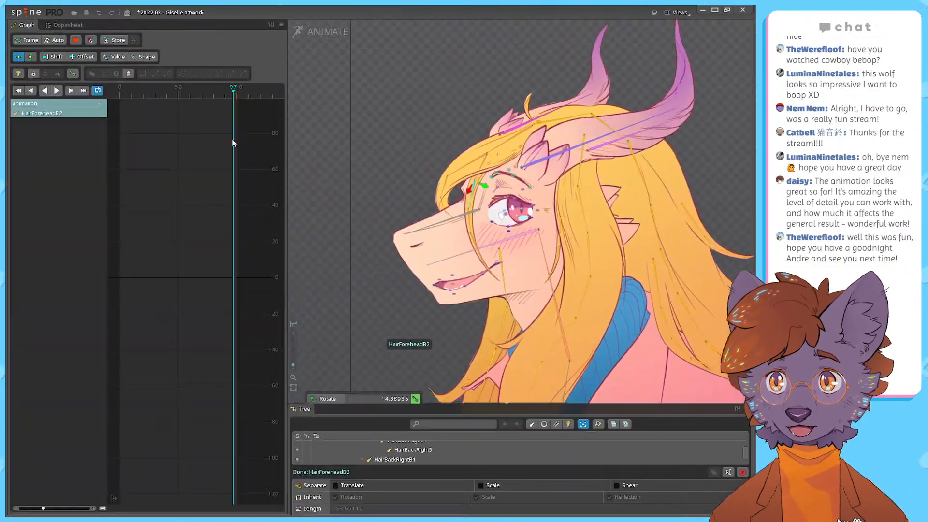
key("space")
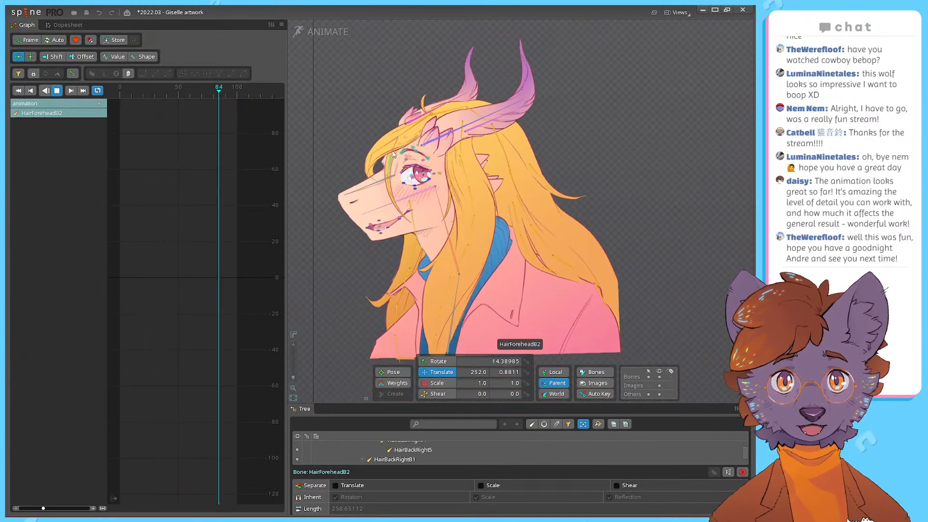
scroll(373, 147, "up", 3)
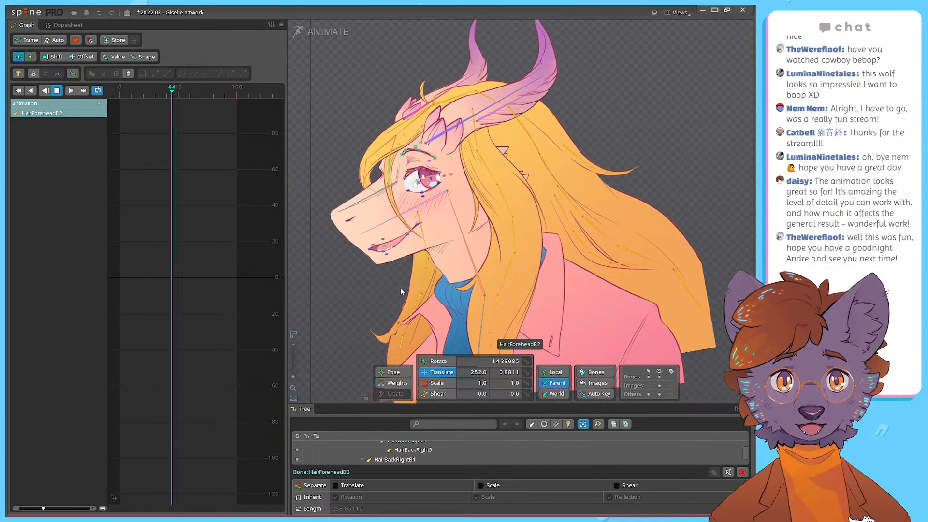
scroll(422, 182, "up", 5)
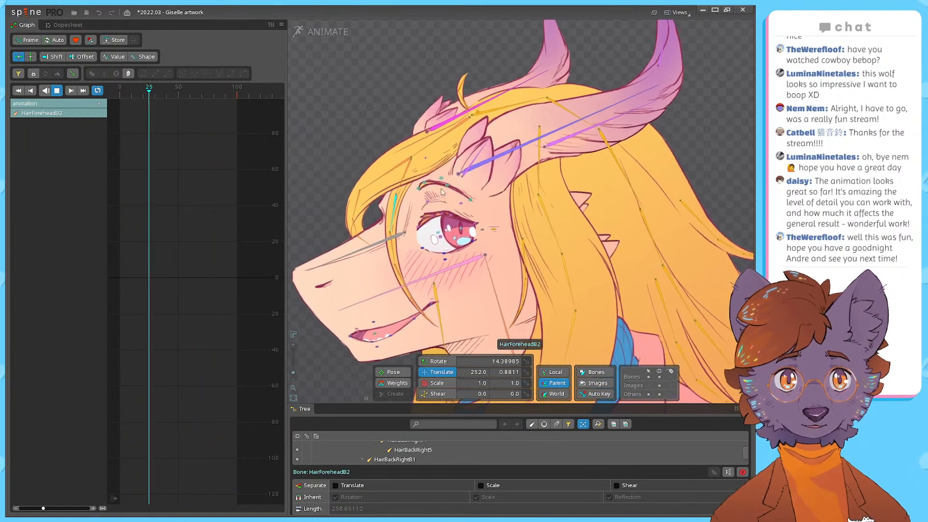
Step: Stop the playback and save the project, replaying the animation once more for a wider check of the motion
key("space")
key("ctrl+s")
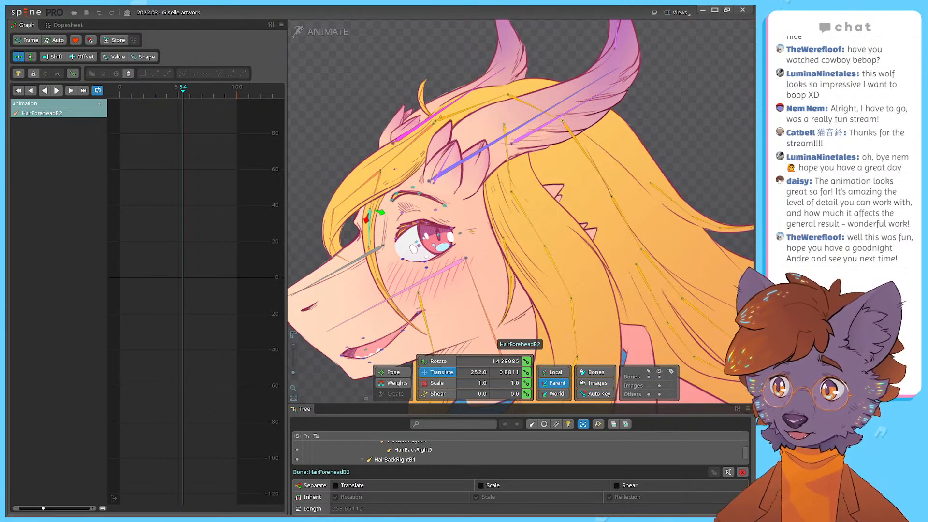
scroll(488, 220, "down", 3)
key("d")
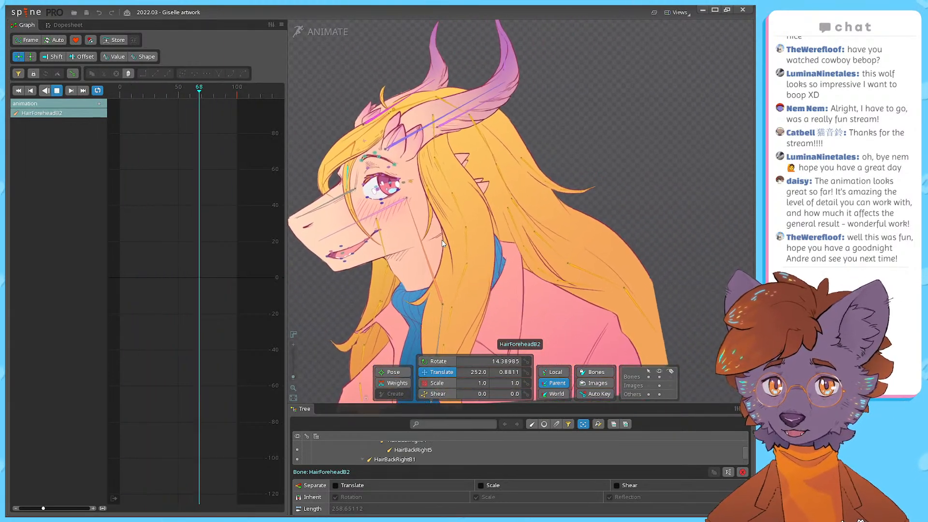
key("space")
key("ctrl+s")
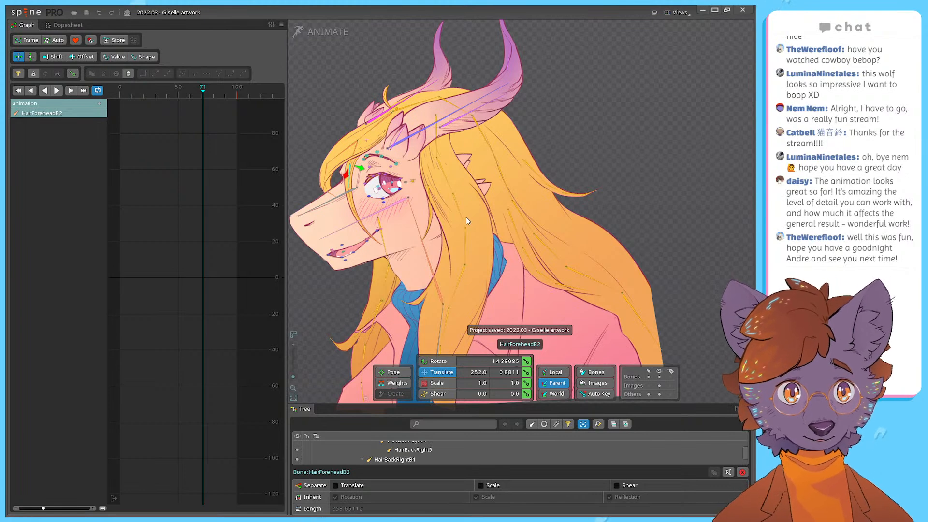
Step: Play the animation with the bones hidden, and return to Setup mode with the bones shown around the mouth
key("space")
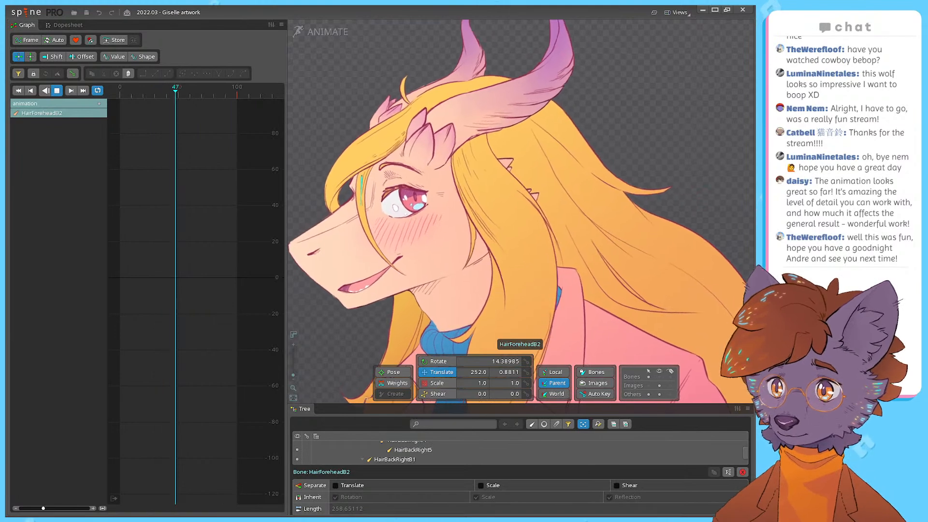
left_click(322, 32)
scroll(59, 276, "up", 4)
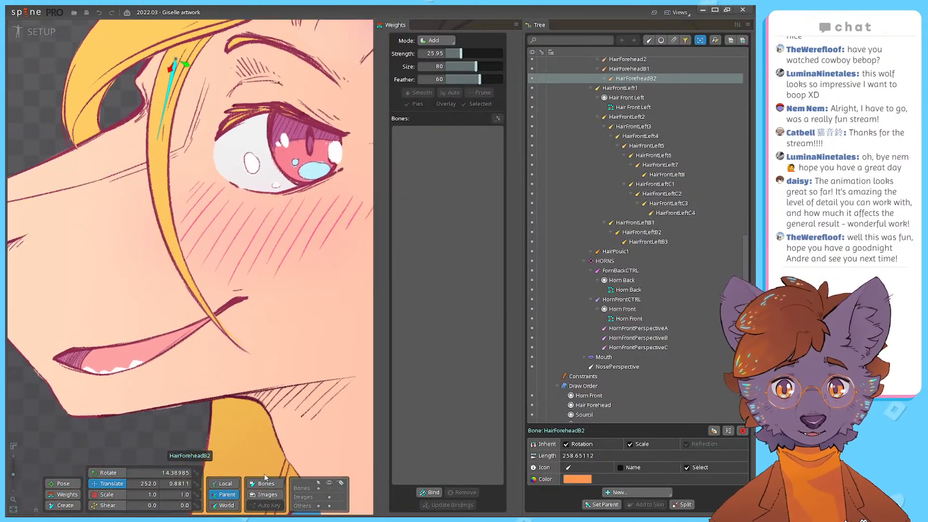
left_click(329, 489)
Step: Try moving MouthTopAdjustRight1, MouthBottomAdjustRight2, MouthBottomAdjustMiddle and MouthBottomAdjustRight1 to test the mouth's deformation, undoing the changes
left_click(157, 351)
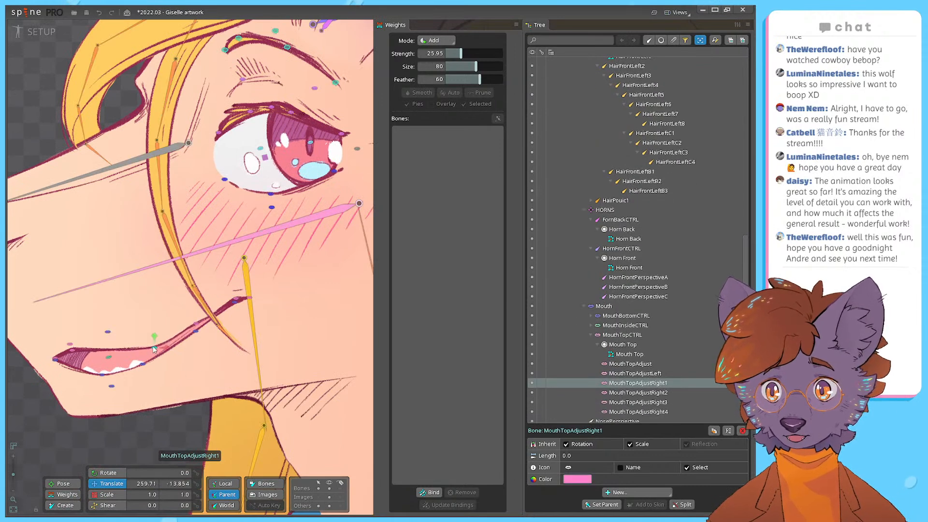
key("ctrl+z")
left_click(196, 323)
left_click_drag(236, 303, 183, 334)
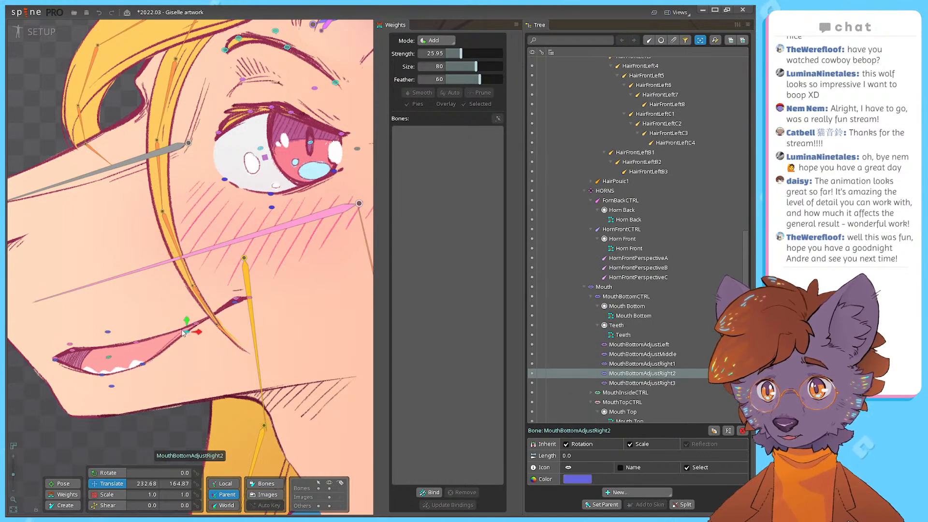
left_click(102, 361)
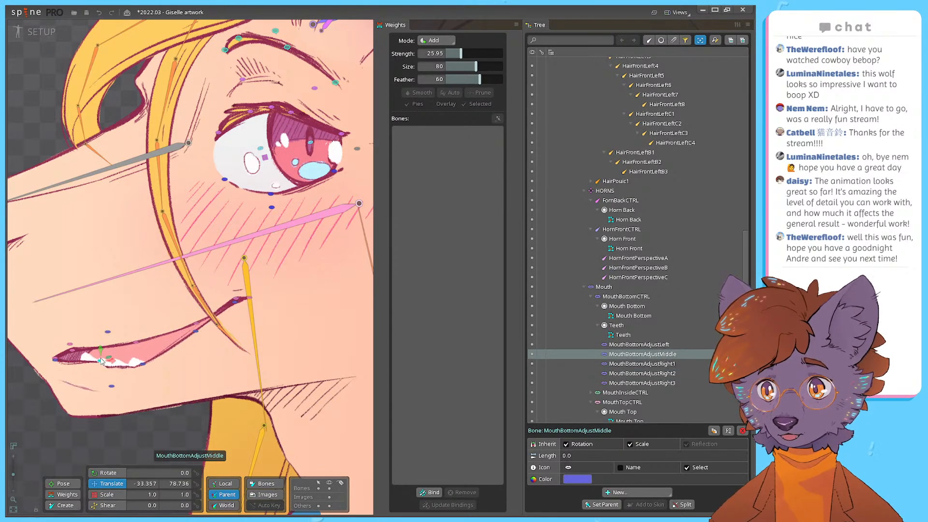
left_click(142, 362)
key("ctrl+z")
Step: Save the project and return to Animate mode
left_click_drag(145, 220, 178, 223)
scroll(178, 222, "down", 5)
left_click_drag(235, 364, 236, 366)
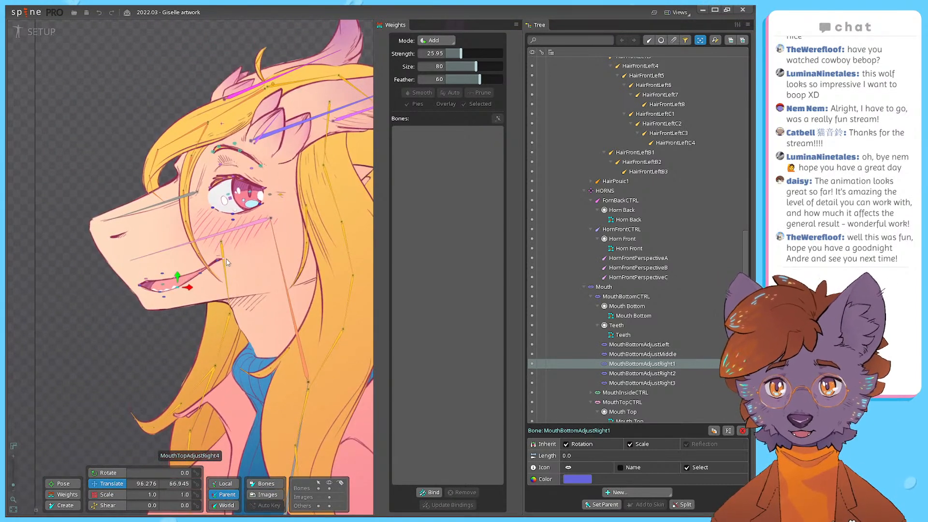
key("ctrl+s")
left_click(59, 32)
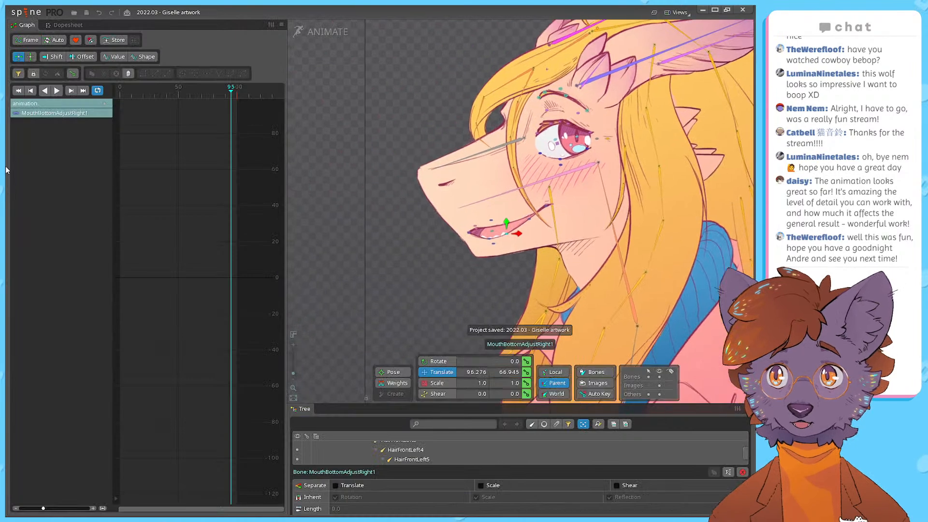